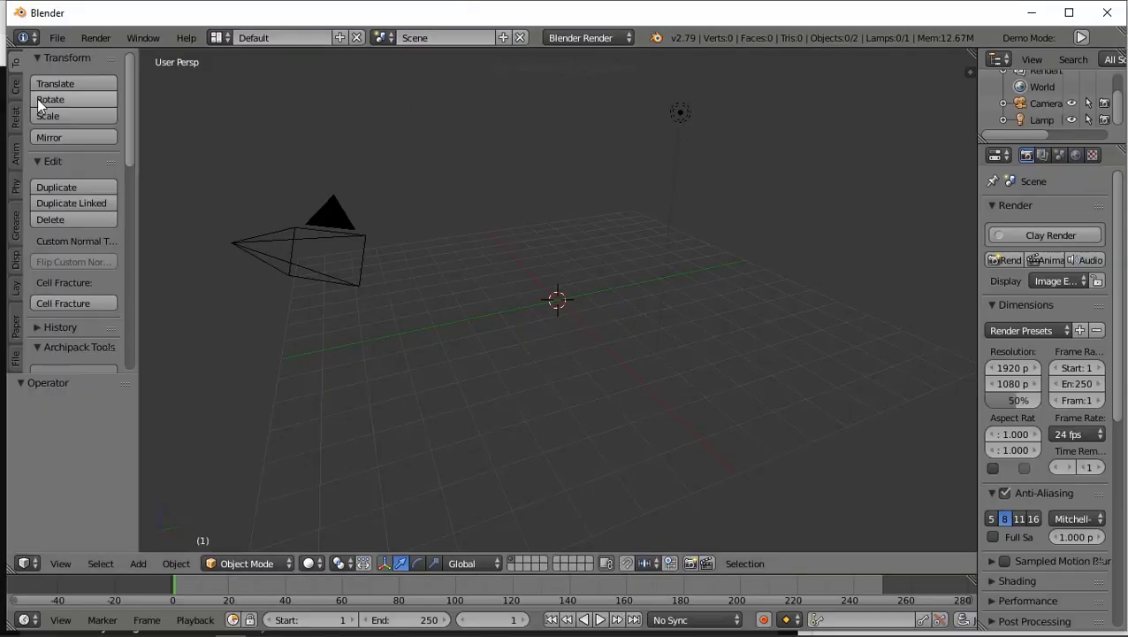
- Maximise the Blender window and open File > Import to reach the FBX (.fbx) option
{"action": "left_click", "coordinate": [57, 38]}
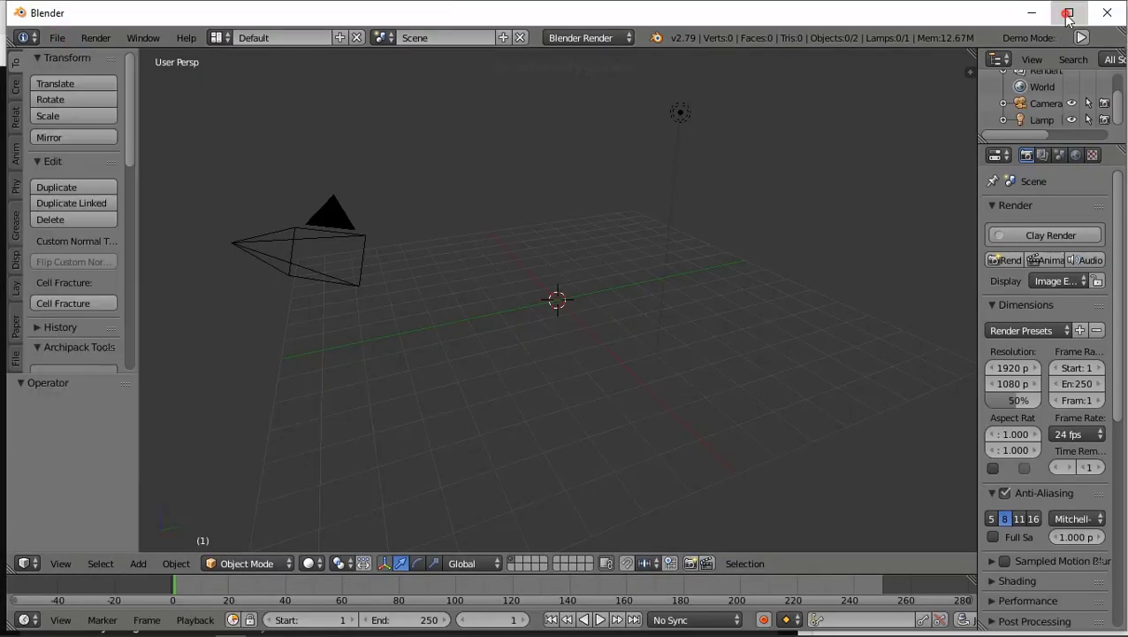
{"action": "left_click", "coordinate": [1067, 12]}
{"action": "left_click", "coordinate": [51, 31]}
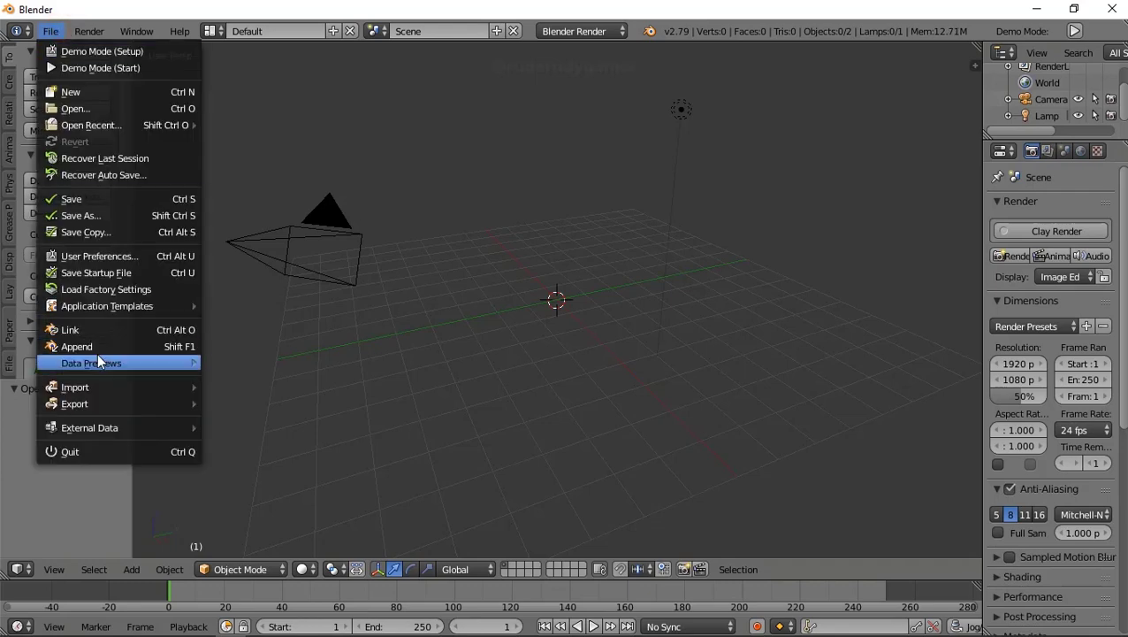
{"action": "mouse_move", "coordinate": [76, 387]}
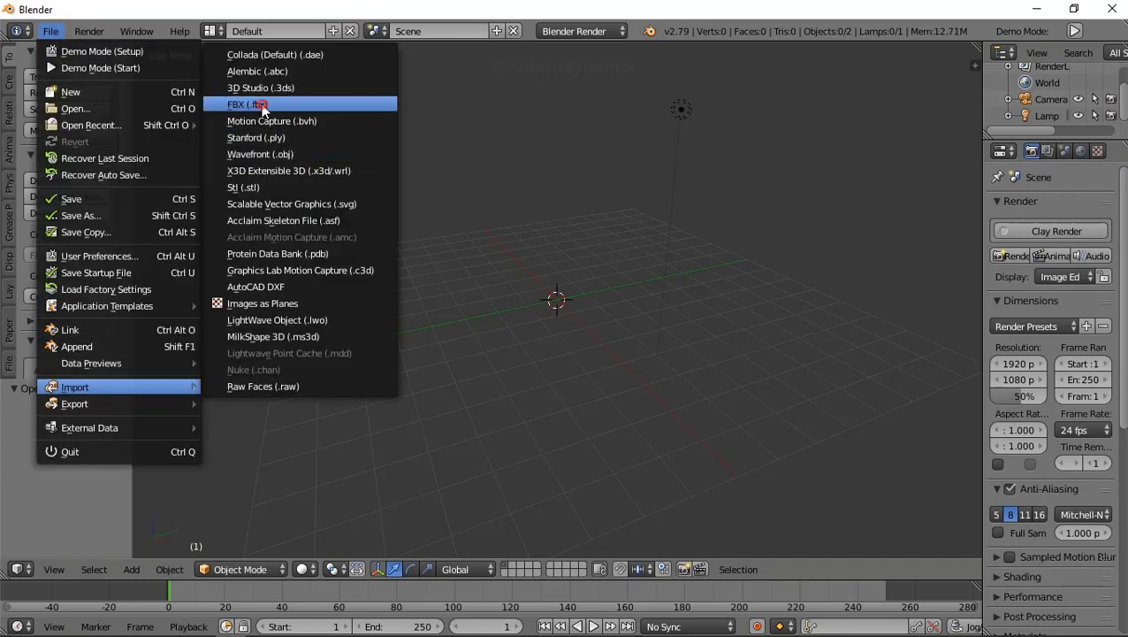
{"action": "left_click", "coordinate": [262, 108]}
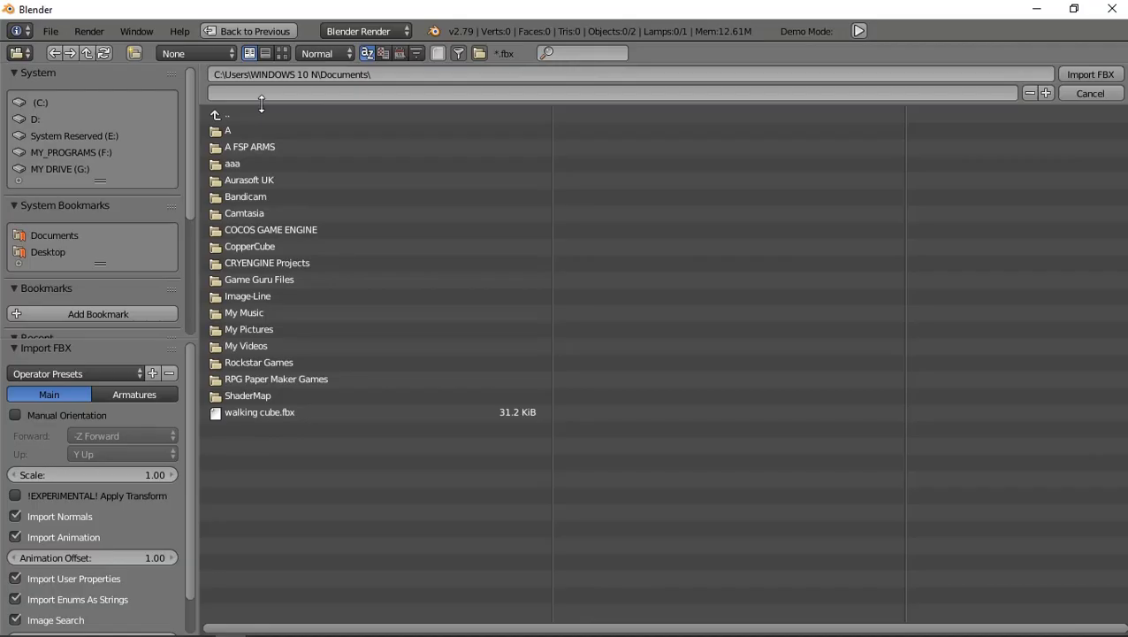
{"action": "left_click", "coordinate": [245, 150]}
{"action": "left_click", "coordinate": [248, 196]}
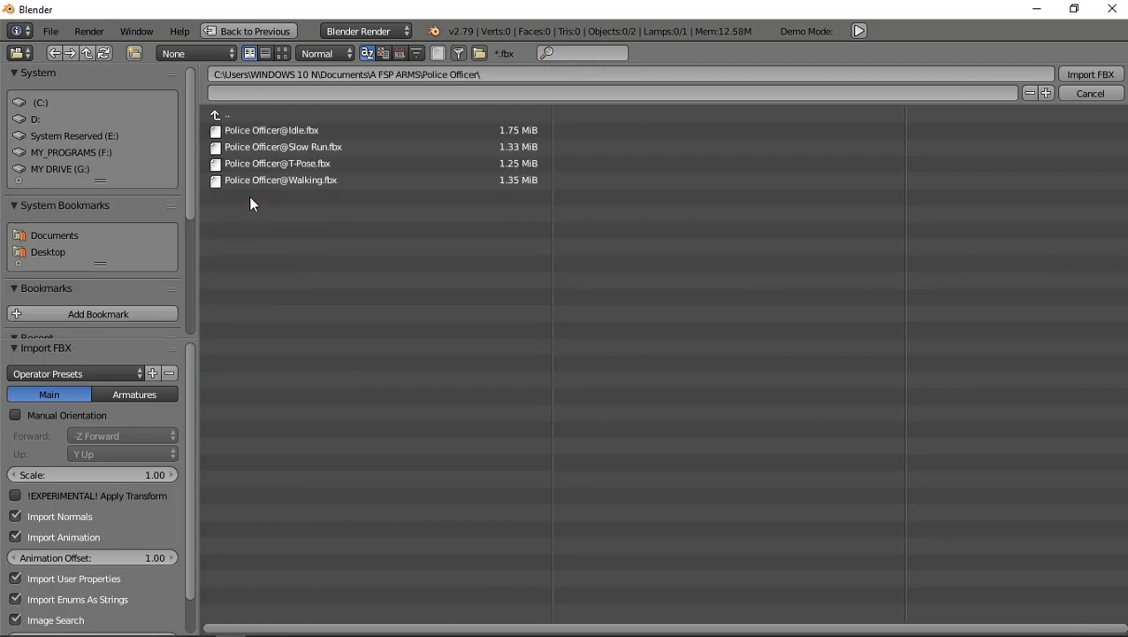
{"action": "left_click", "coordinate": [250, 130]}
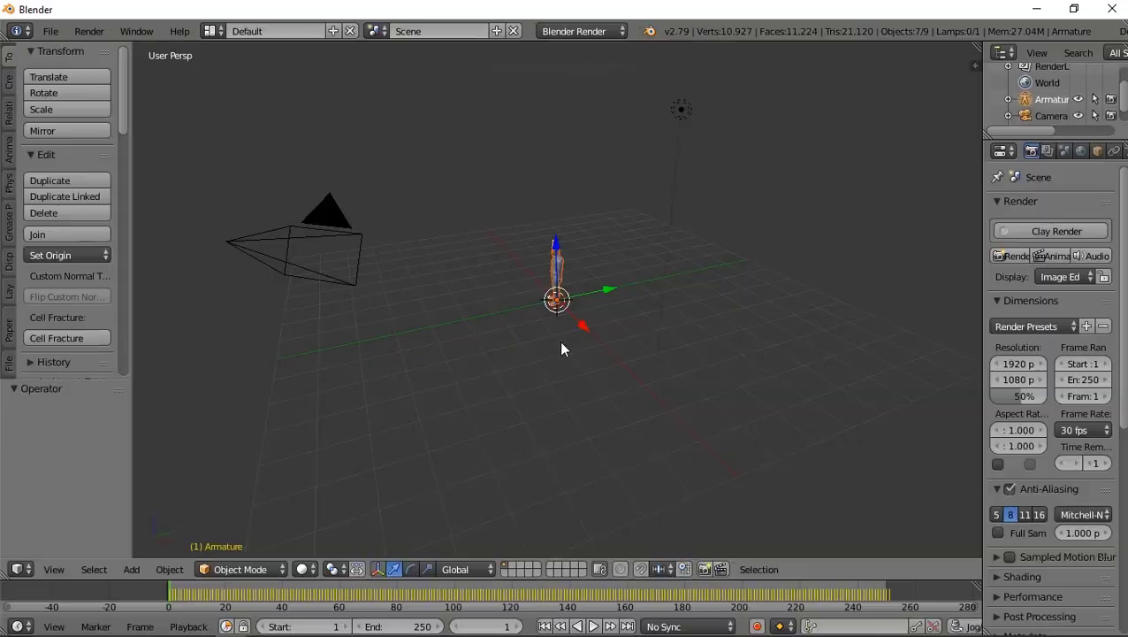
- Frame the officer from the front in the viewport and enlarge the Outliner panel
{"action": "scroll", "coordinate": [543, 190], "scroll_direction": "up", "scroll_amount": 3}
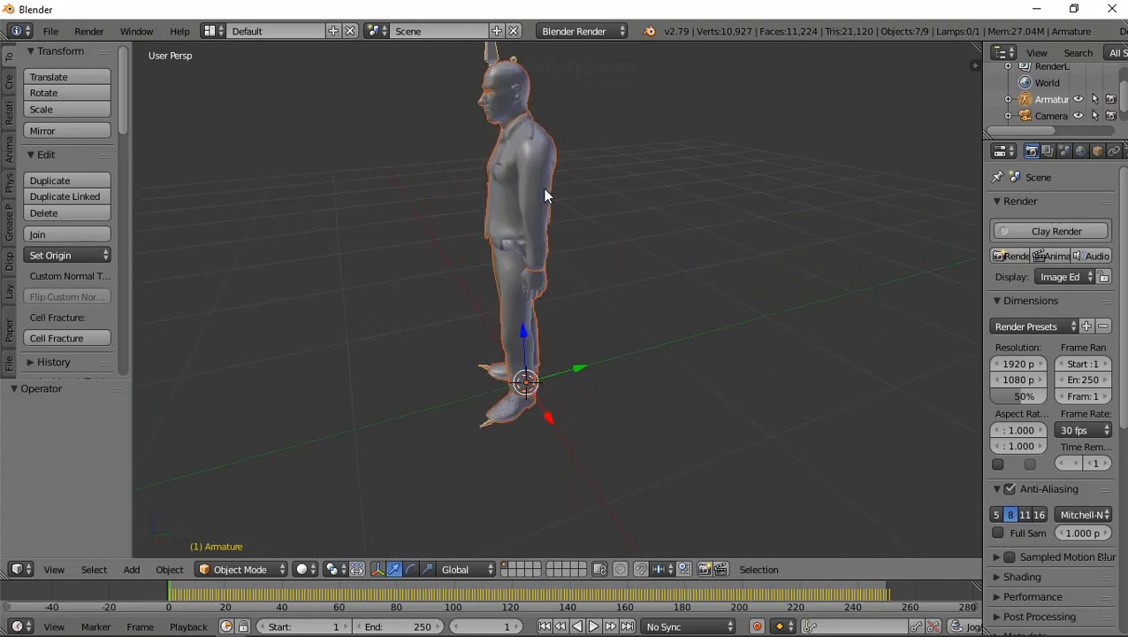
{"action": "middle_click_drag", "start_coordinate": [562, 259], "coordinate": [713, 256]}
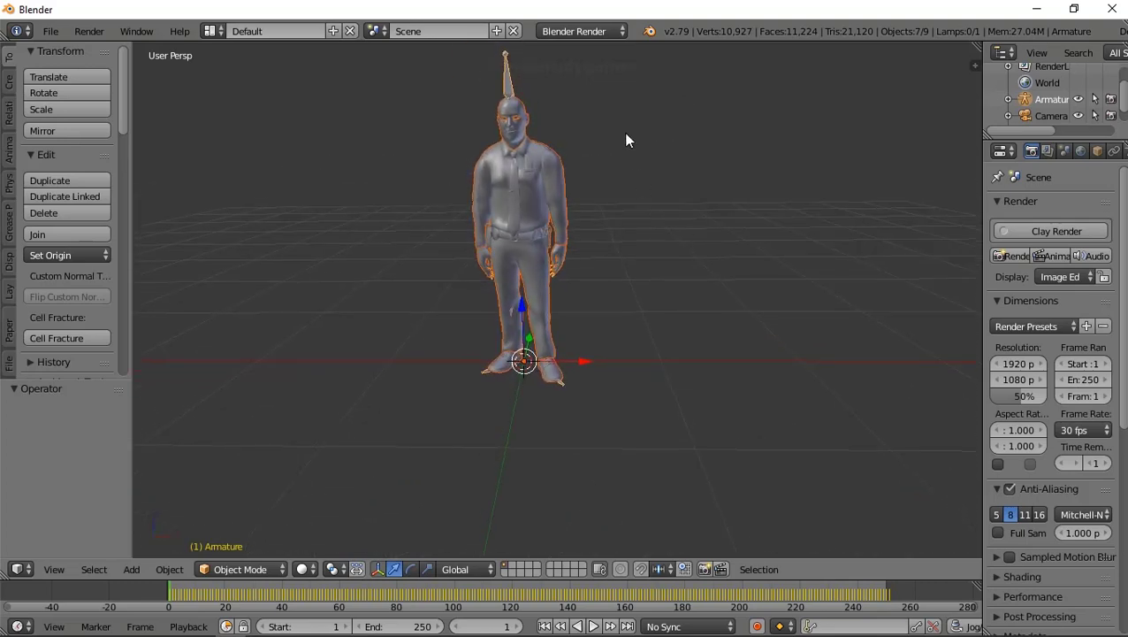
{"action": "scroll", "coordinate": [546, 76], "scroll_direction": "up", "scroll_amount": 3}
{"action": "mouse_move", "coordinate": [594, 143]}
{"action": "middle_mouse_down"}
{"action": "mouse_move", "coordinate": [574, 170]}
{"action": "mouse_move", "coordinate": [733, 121]}
{"action": "middle_mouse_up"}
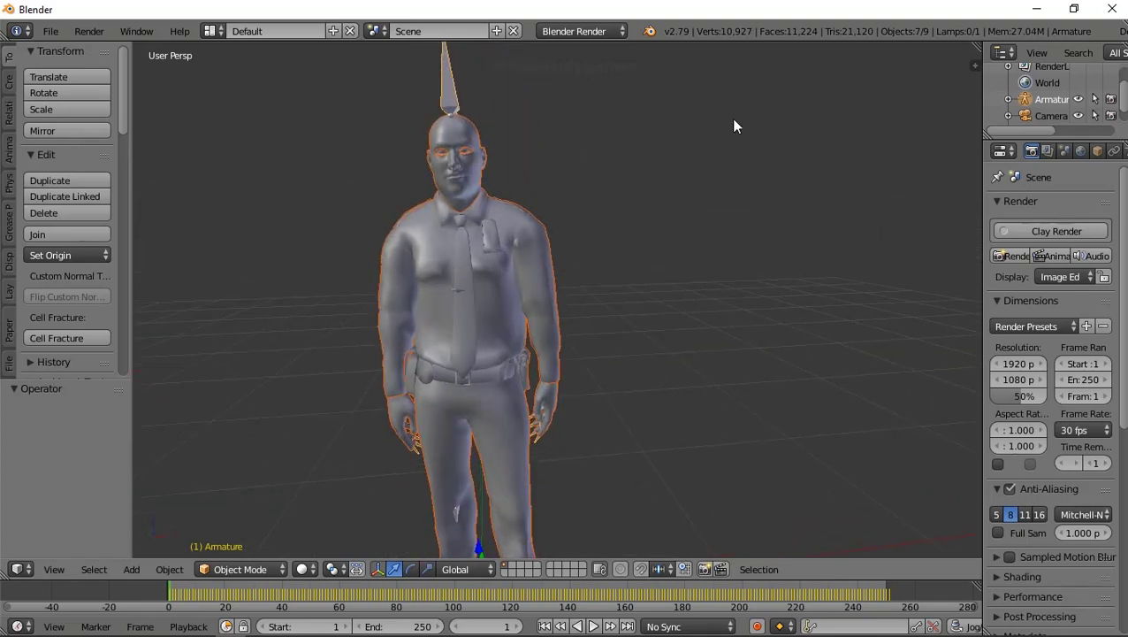
{"action": "left_click_drag", "start_coordinate": [1043, 143], "coordinate": [1042, 367]}
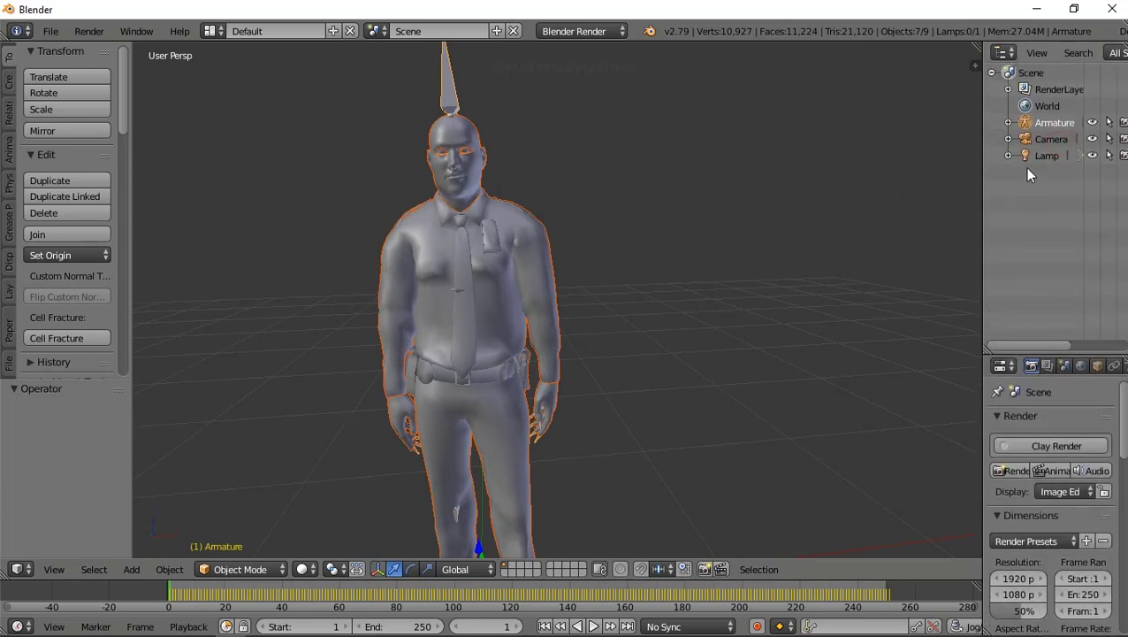
{"action": "scroll", "coordinate": [527, 180], "scroll_direction": "down", "scroll_amount": 2}
{"action": "mouse_move", "coordinate": [527, 180]}
{"action": "middle_mouse_down"}
{"action": "mouse_move", "coordinate": [485, 262]}
{"action": "mouse_move", "coordinate": [560, 282]}
{"action": "mouse_move", "coordinate": [362, 294]}
{"action": "mouse_move", "coordinate": [493, 282]}
{"action": "mouse_move", "coordinate": [561, 292]}
{"action": "mouse_move", "coordinate": [541, 289]}
{"action": "middle_mouse_up"}
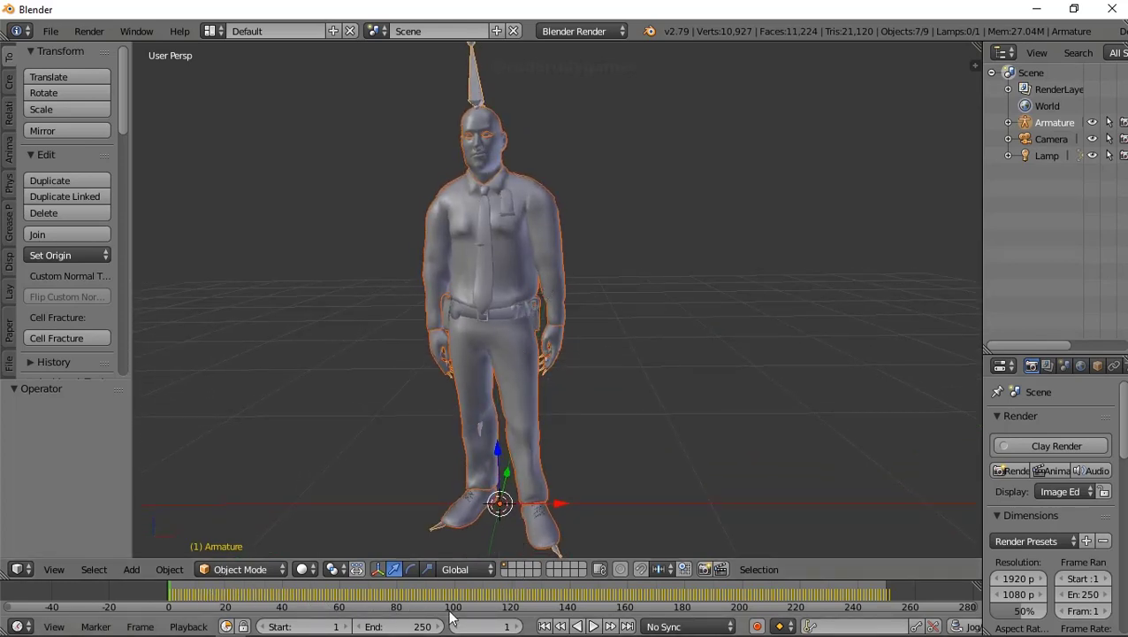
- Play and pause the idle animation, set the End frame to 251, then replay it
{"action": "left_click", "coordinate": [594, 626]}
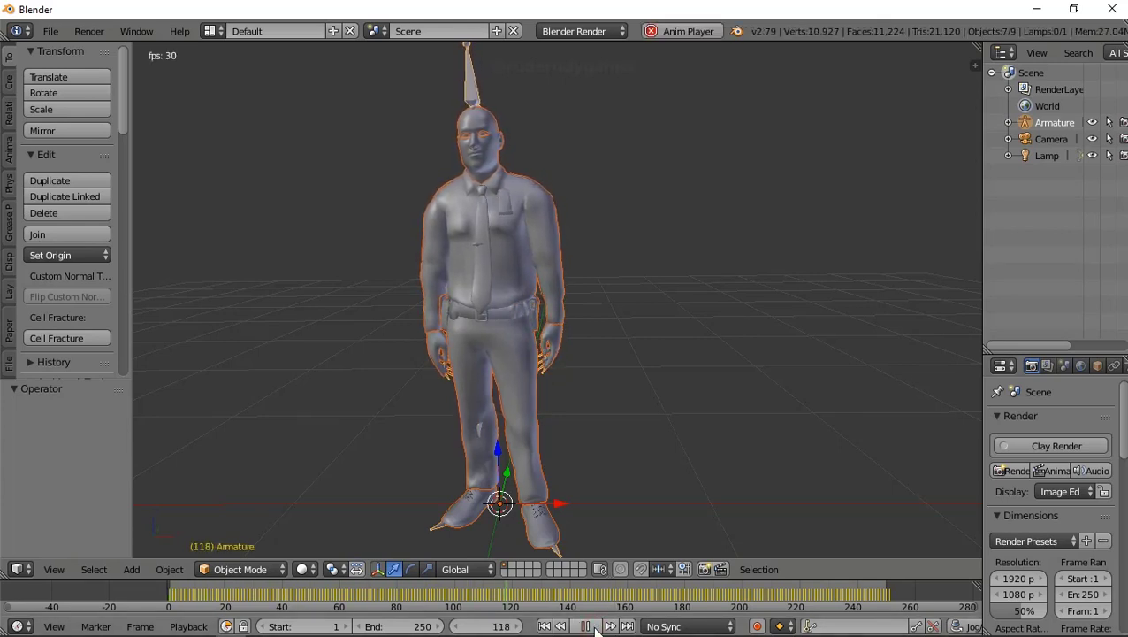
{"action": "left_click", "coordinate": [595, 626]}
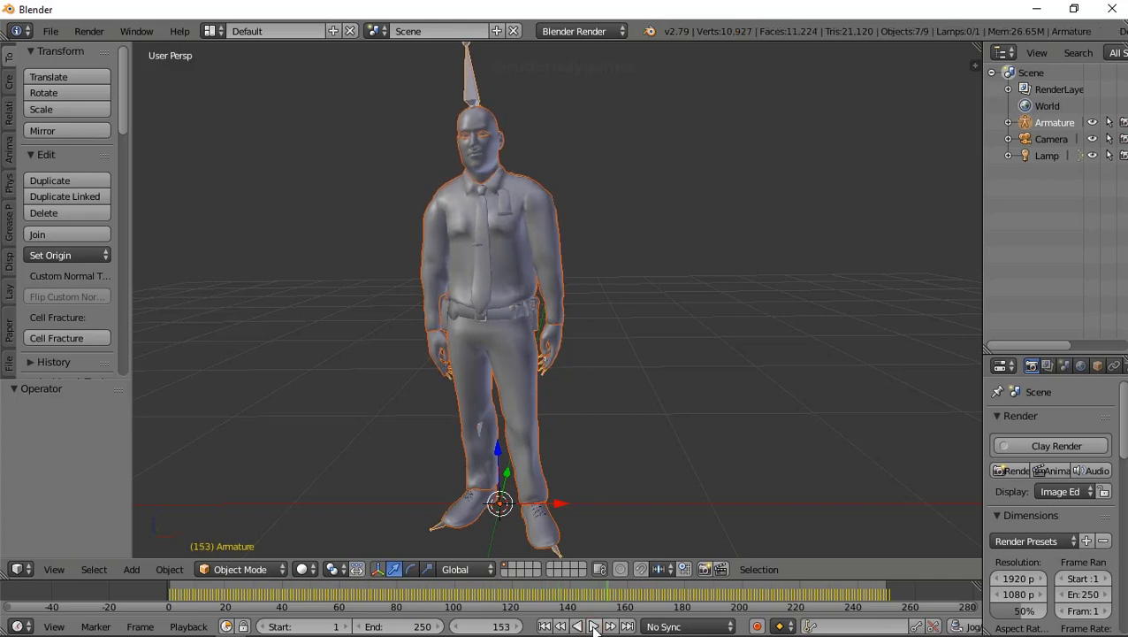
{"action": "left_click", "coordinate": [439, 626]}
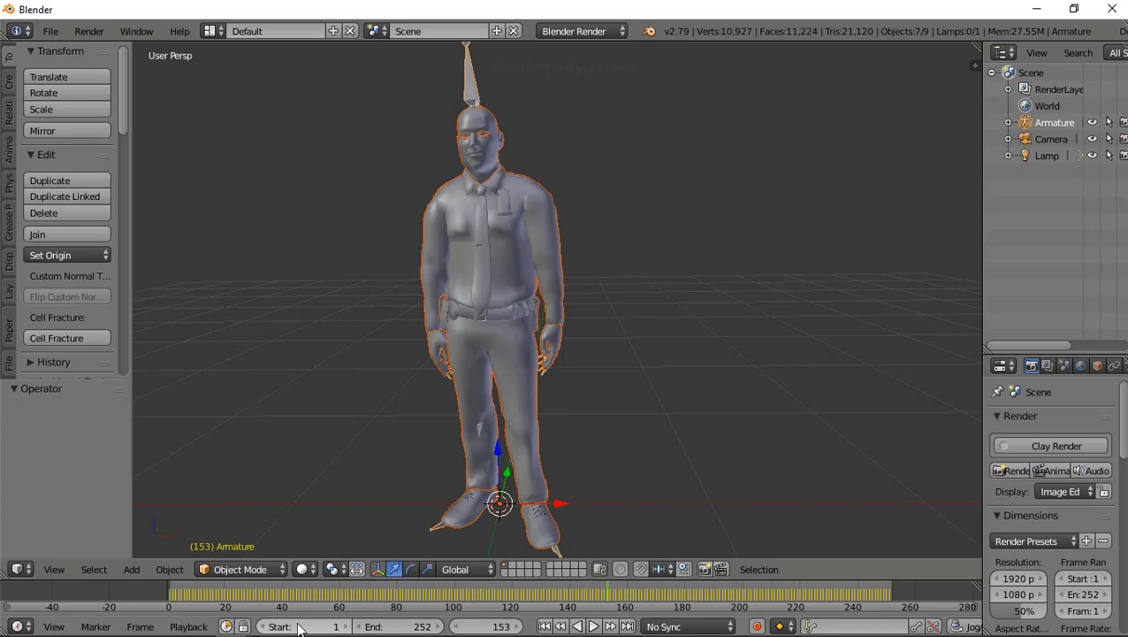
{"action": "left_click", "coordinate": [356, 626]}
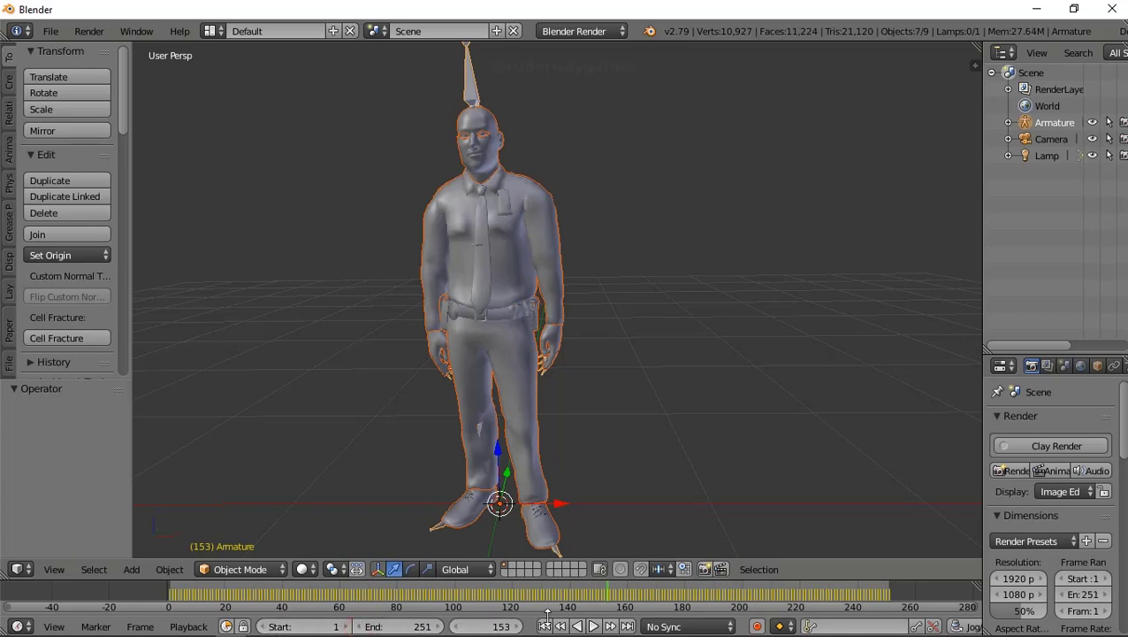
{"action": "left_click", "coordinate": [593, 626]}
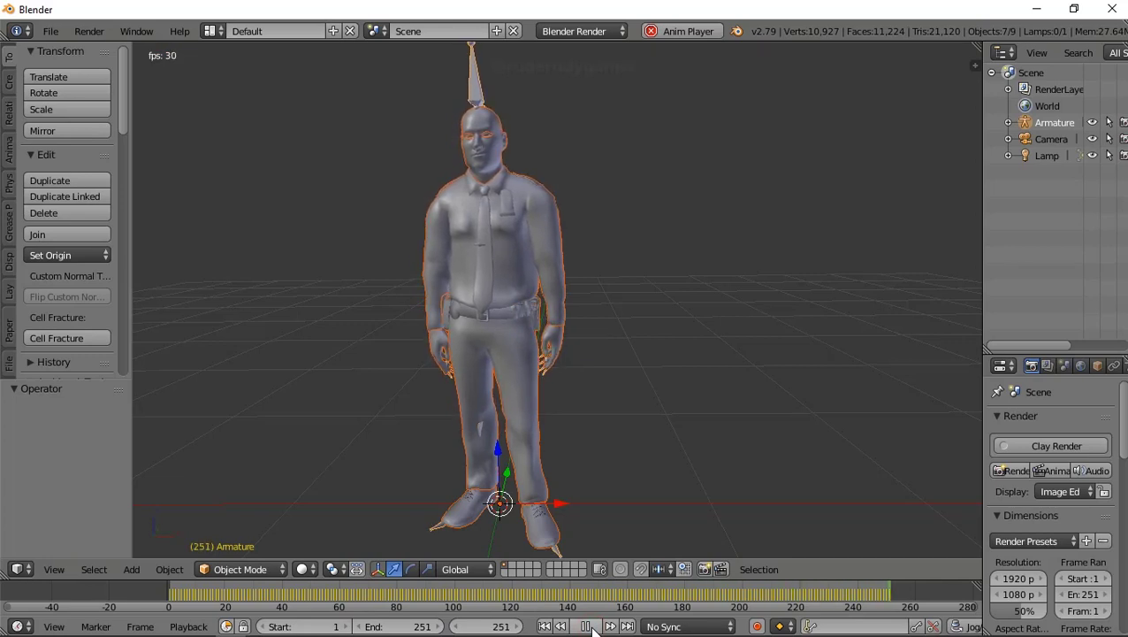
{"action": "left_click", "coordinate": [593, 626]}
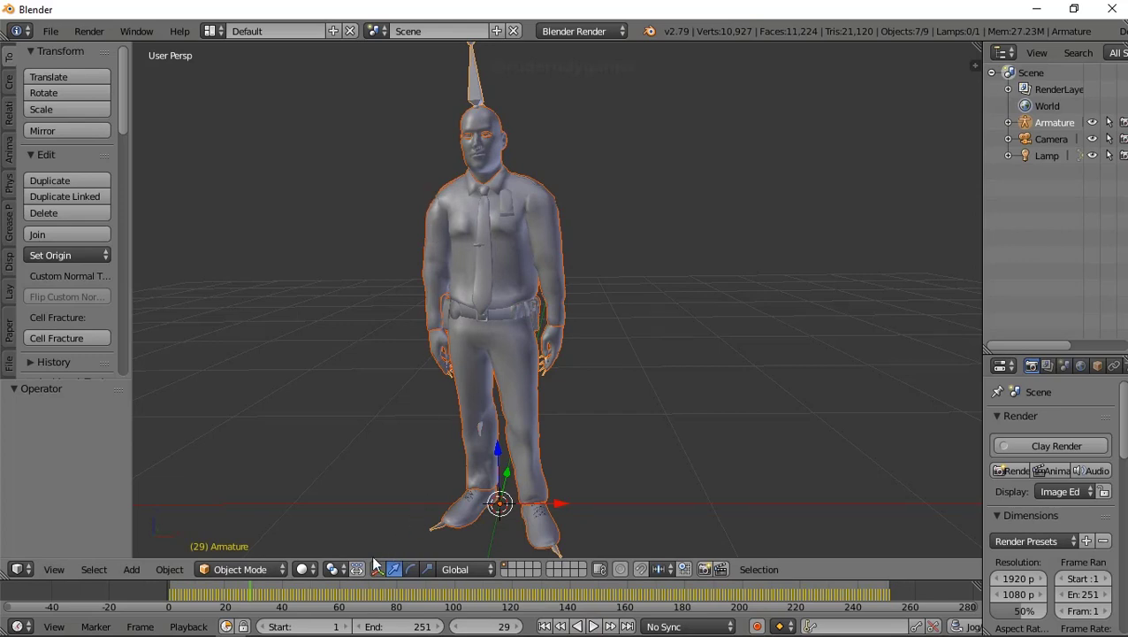
- Switch viewport shading to Texture then Material, and widen the Outliner and Properties area
{"action": "left_click", "coordinate": [306, 569]}
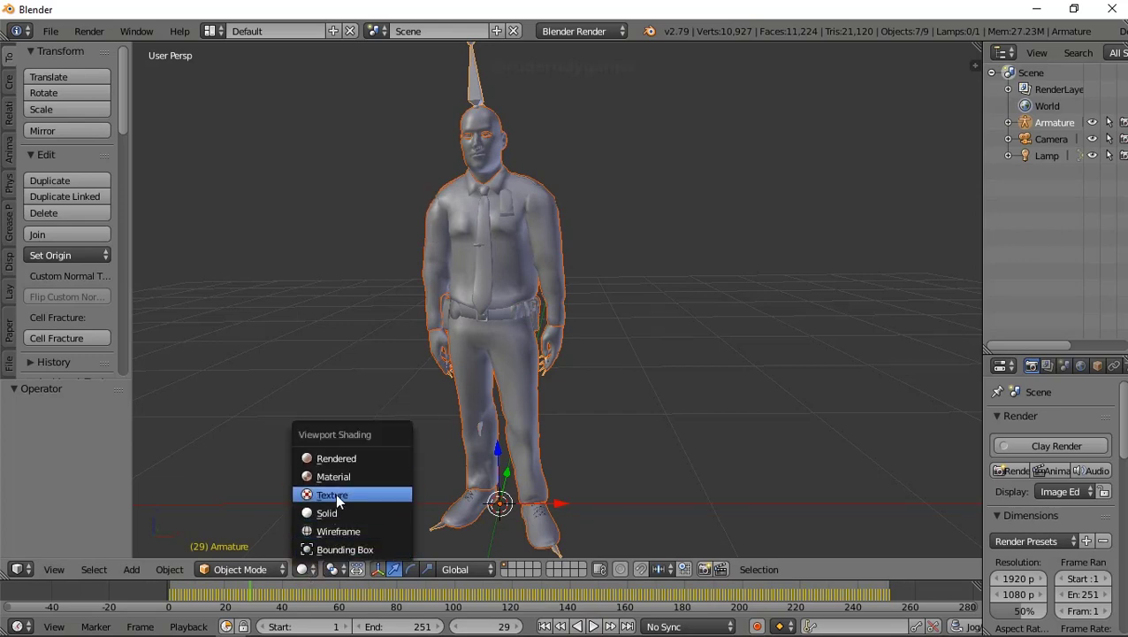
{"action": "left_click", "coordinate": [335, 494]}
{"action": "left_click", "coordinate": [304, 566]}
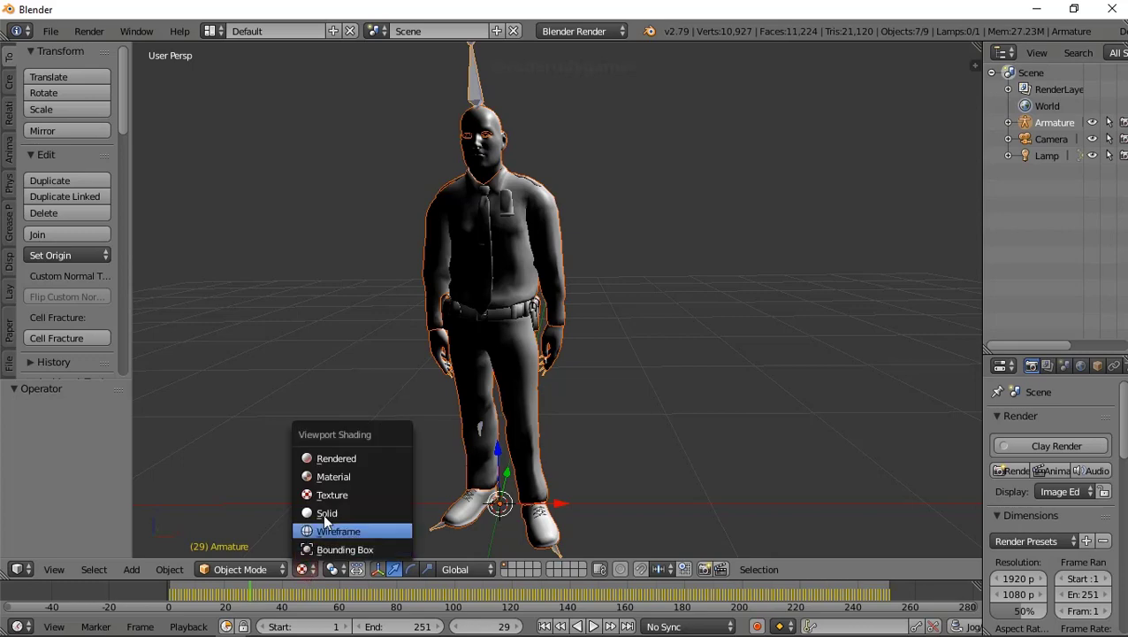
{"action": "left_click", "coordinate": [334, 475]}
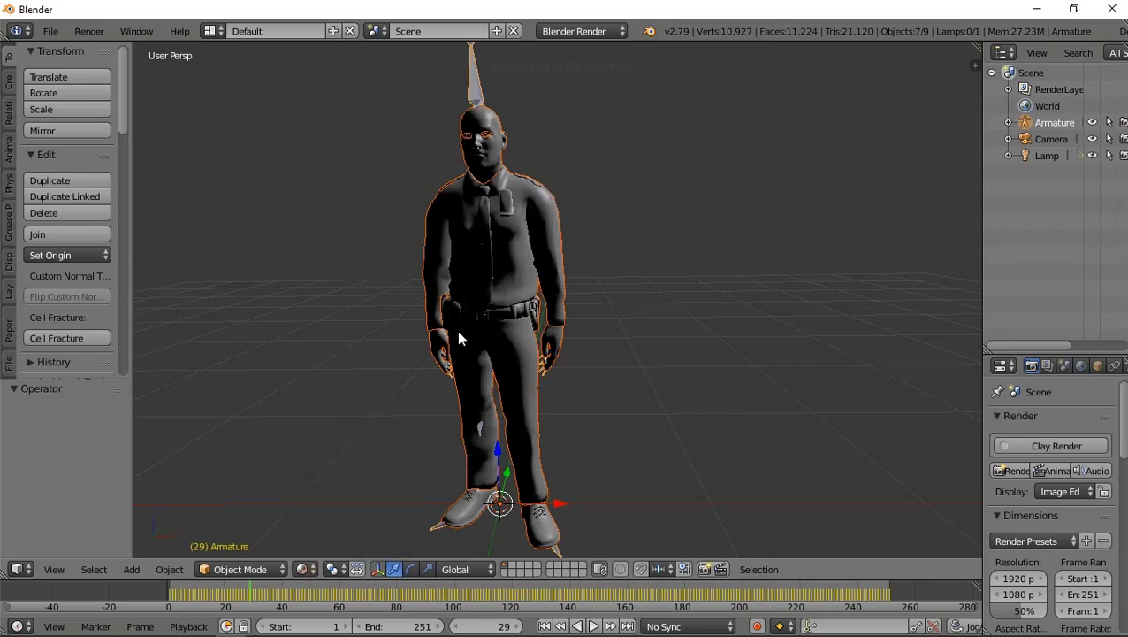
{"action": "mouse_move", "coordinate": [476, 354]}
{"action": "middle_mouse_down"}
{"action": "mouse_move", "coordinate": [622, 370]}
{"action": "mouse_move", "coordinate": [810, 339]}
{"action": "mouse_move", "coordinate": [911, 339]}
{"action": "mouse_move", "coordinate": [856, 364]}
{"action": "mouse_move", "coordinate": [520, 430]}
{"action": "mouse_move", "coordinate": [236, 398]}
{"action": "mouse_move", "coordinate": [491, 367]}
{"action": "mouse_move", "coordinate": [492, 345]}
{"action": "mouse_move", "coordinate": [478, 383]}
{"action": "mouse_move", "coordinate": [483, 367]}
{"action": "middle_mouse_up"}
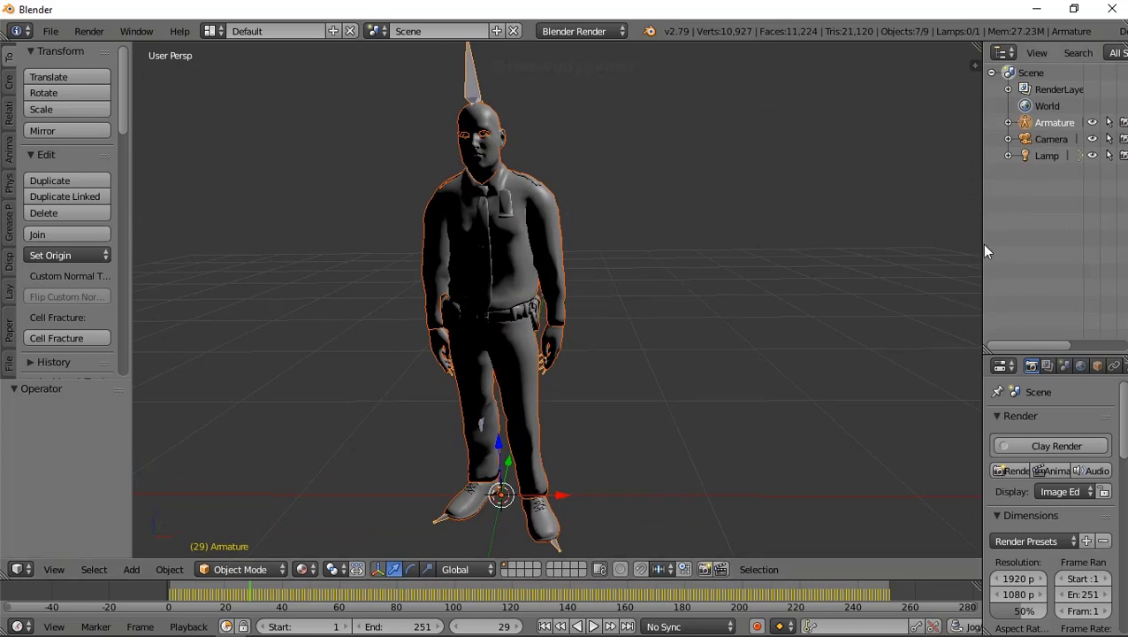
{"action": "mouse_move", "coordinate": [983, 246]}
{"action": "left_mouse_down"}
{"action": "mouse_move", "coordinate": [804, 249]}
{"action": "mouse_move", "coordinate": [941, 249]}
{"action": "left_mouse_up"}
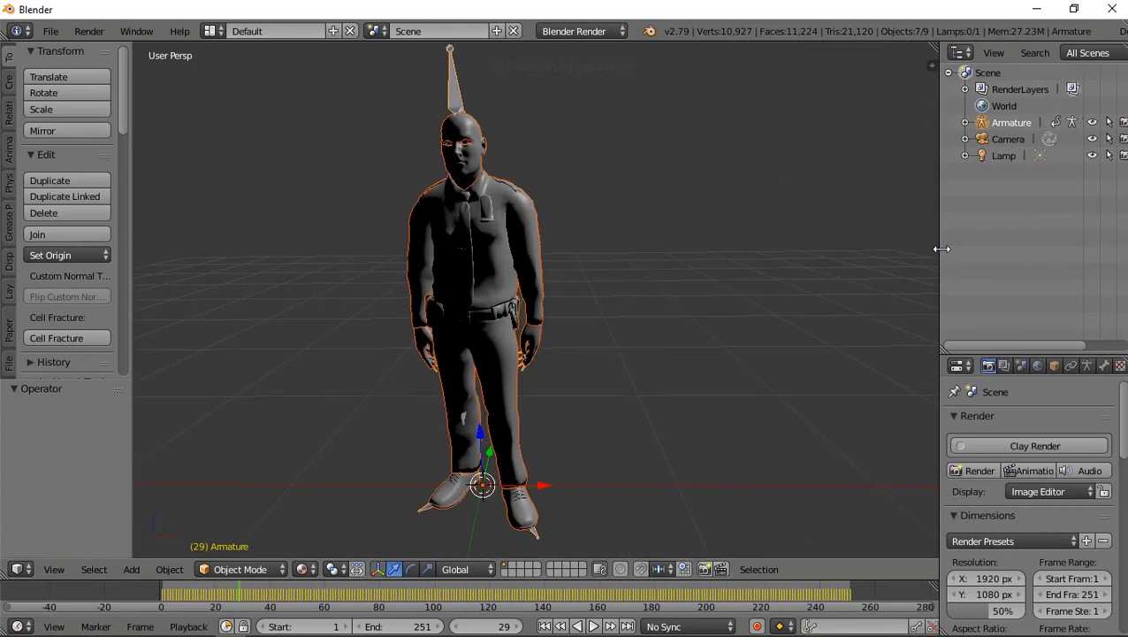
- Expand the Armature in the Outliner, delete Eyelashes, and select the Body mesh
{"action": "left_click", "coordinate": [966, 123]}
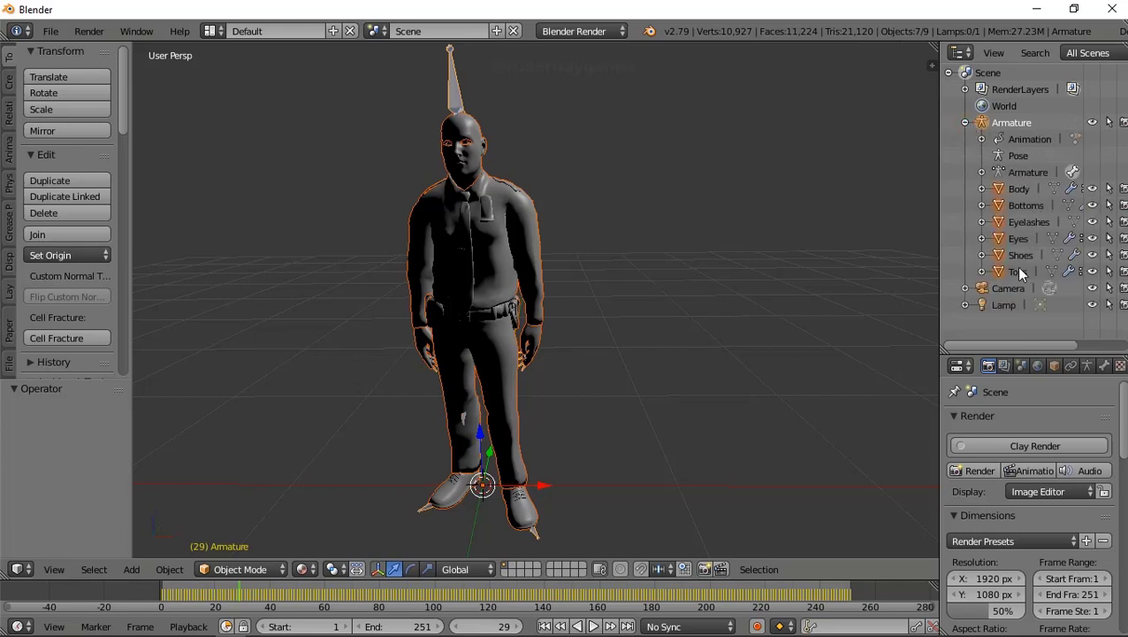
{"action": "right_click", "coordinate": [1017, 222]}
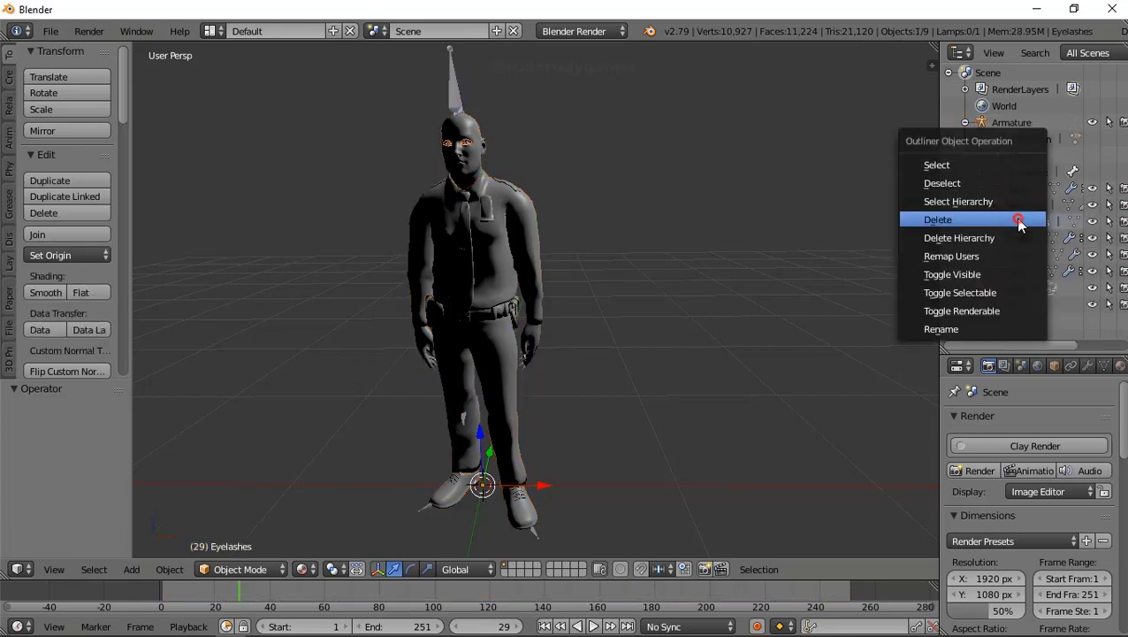
{"action": "left_click", "coordinate": [1015, 217]}
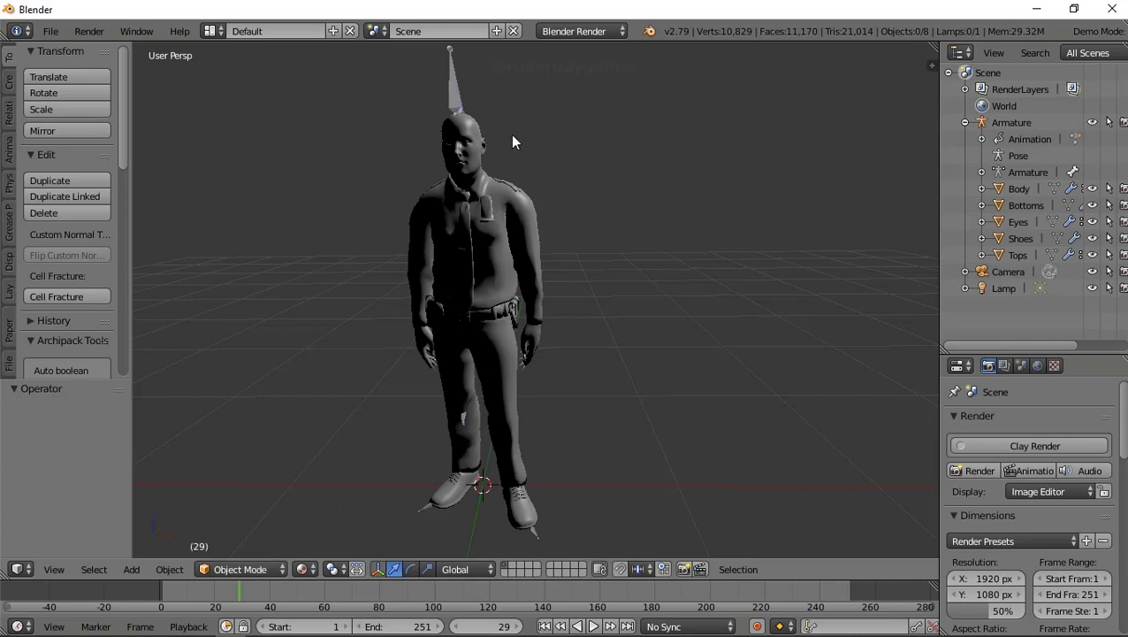
{"action": "left_click", "coordinate": [1028, 189]}
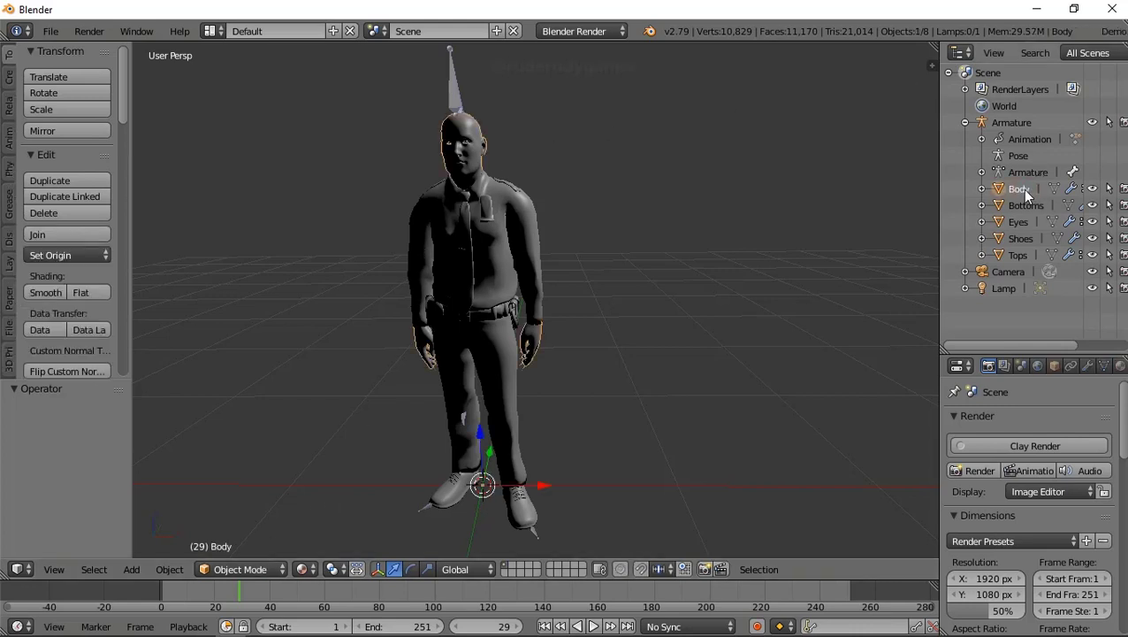
- Put Body into Edit Mode, select the linked head geometry and delete its faces
{"action": "left_click", "coordinate": [221, 570]}
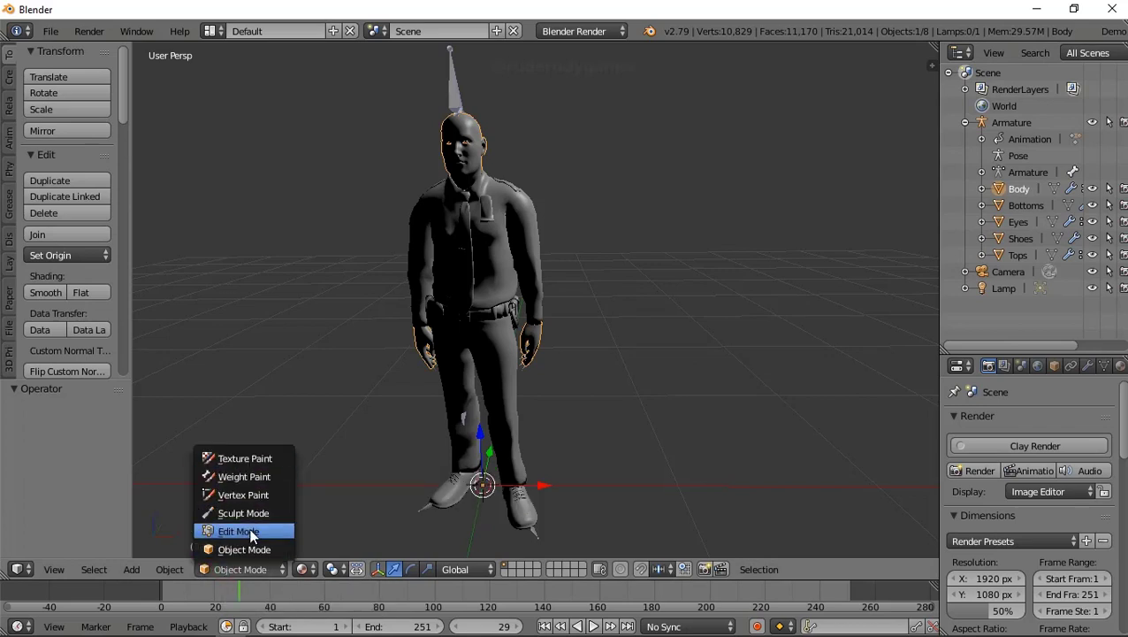
{"action": "left_click", "coordinate": [248, 532]}
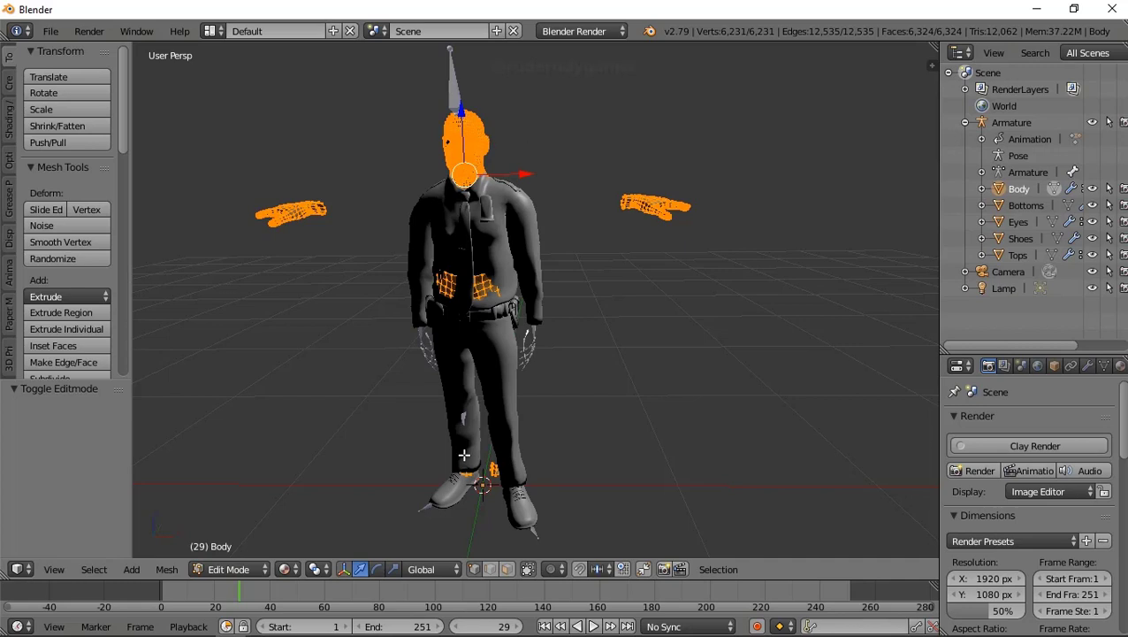
{"action": "left_click", "coordinate": [507, 569]}
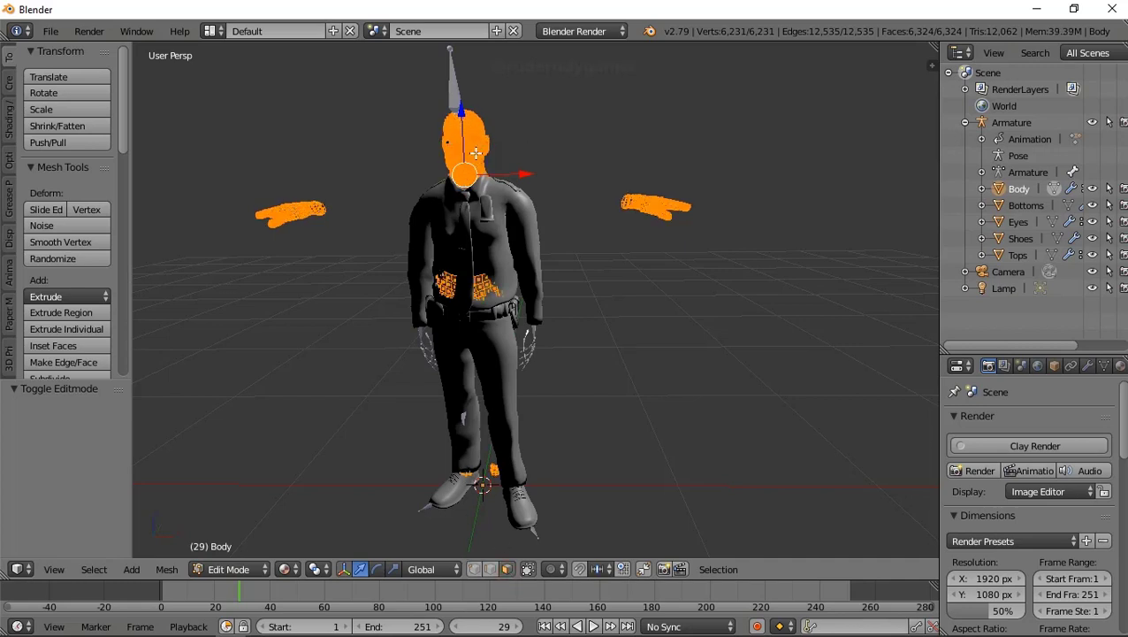
{"action": "key", "text": "a"}
{"action": "key", "text": "l"}
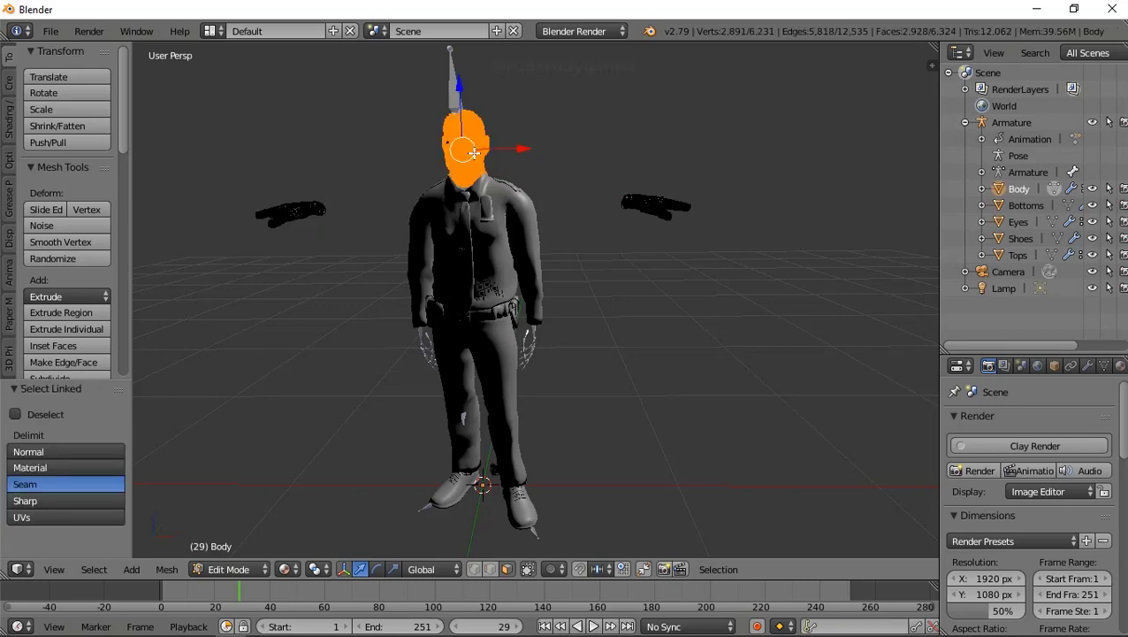
{"action": "key", "text": "x"}
{"action": "left_click", "coordinate": [478, 157]}
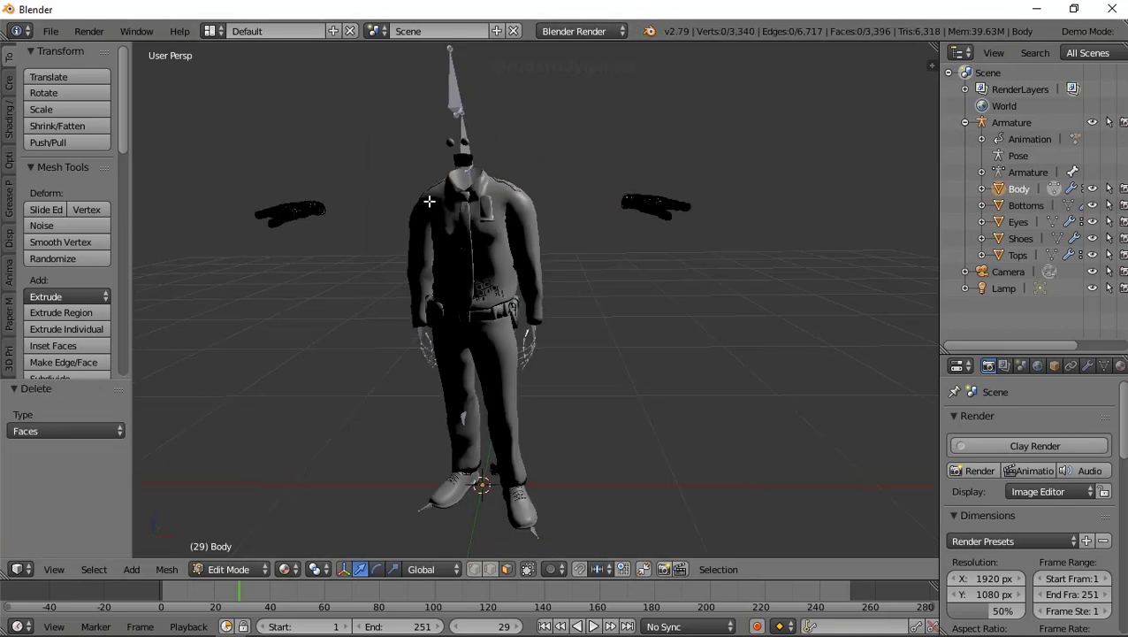
- Select the teeth and inner mouth mesh pieces with linked selection
{"action": "scroll", "coordinate": [466, 168], "scroll_direction": "up", "scroll_amount": 5}
{"action": "mouse_move", "coordinate": [461, 208]}
{"action": "middle_mouse_down"}
{"action": "mouse_move", "coordinate": [469, 320]}
{"action": "mouse_move", "coordinate": [456, 144]}
{"action": "middle_mouse_up"}
{"action": "right_click", "coordinate": [463, 137]}
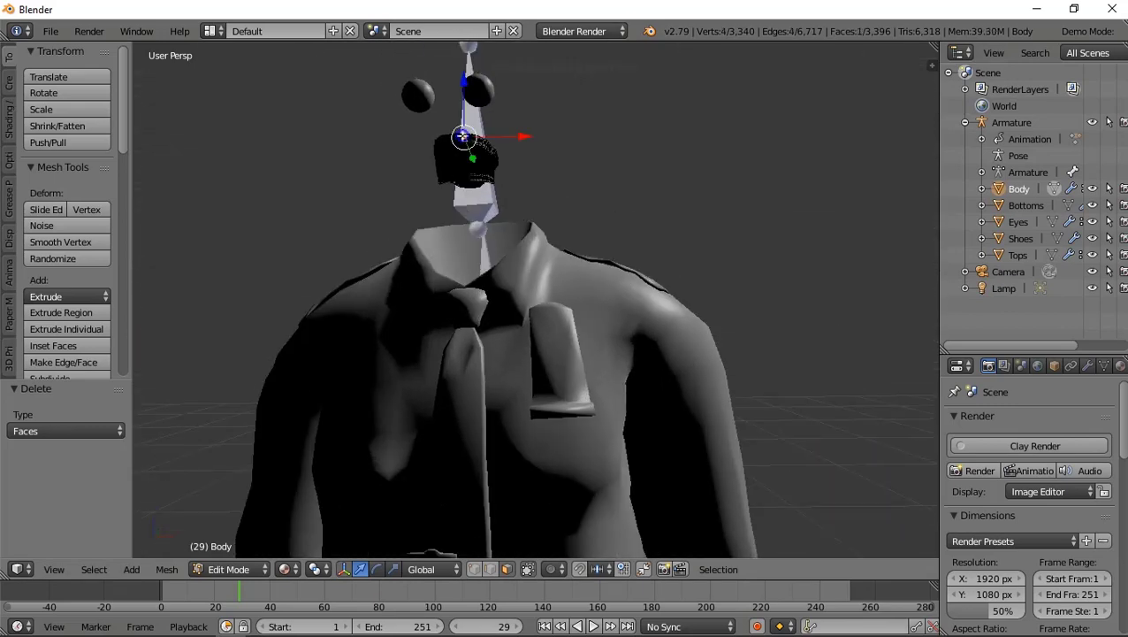
{"action": "key", "text": "l"}
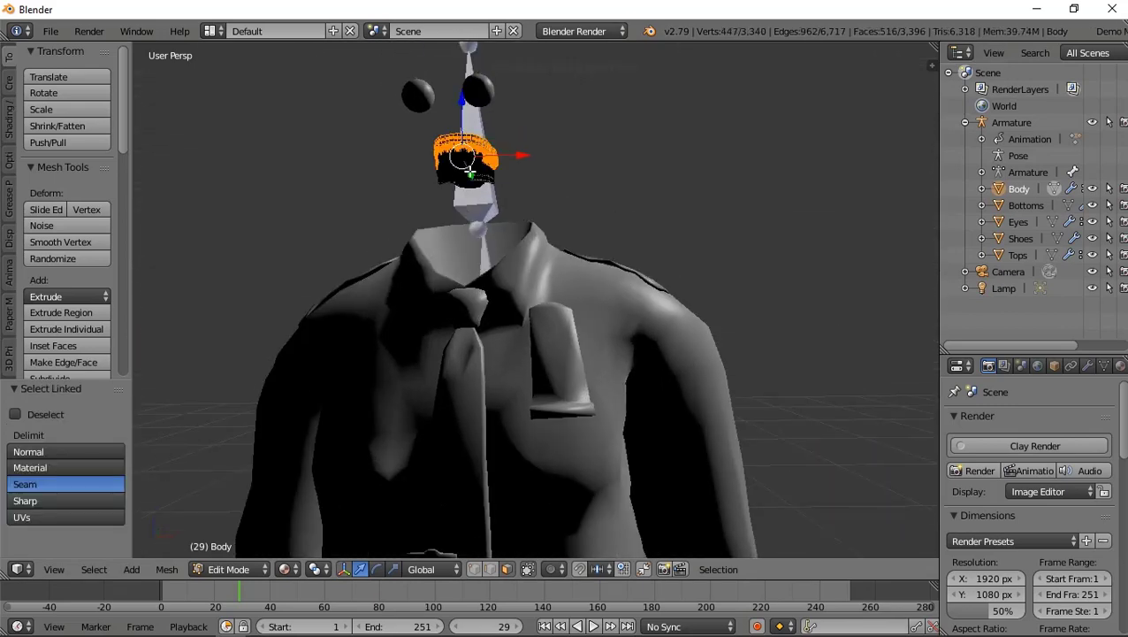
{"action": "key", "text": "l"}
{"action": "key", "text": "l"}
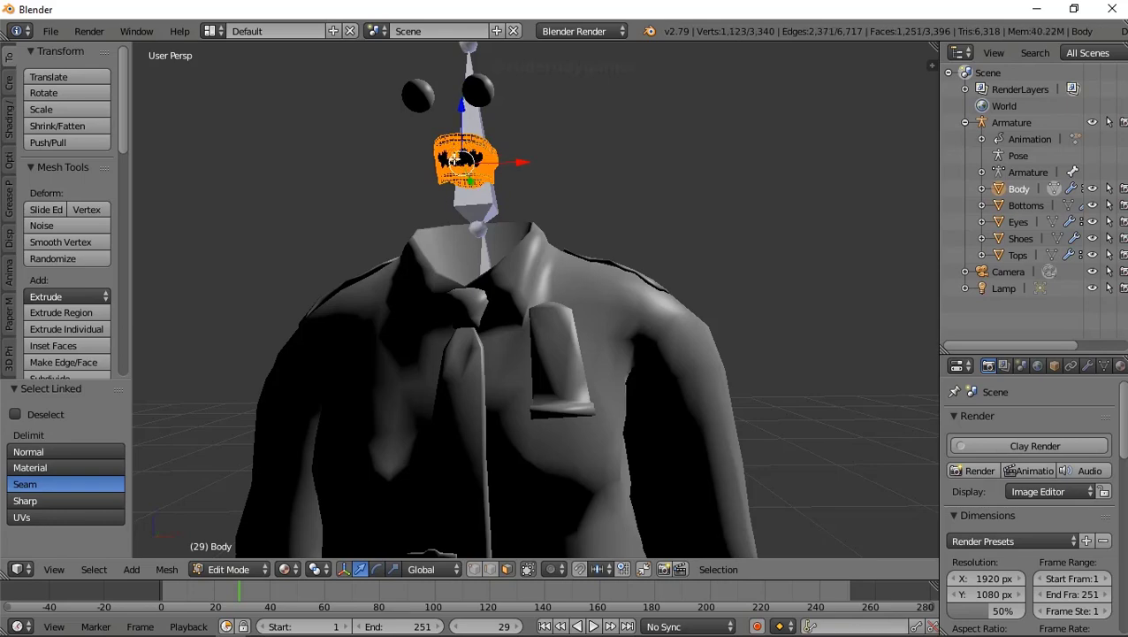
{"action": "middle_click_drag", "start_coordinate": [462, 157], "coordinate": [539, 205]}
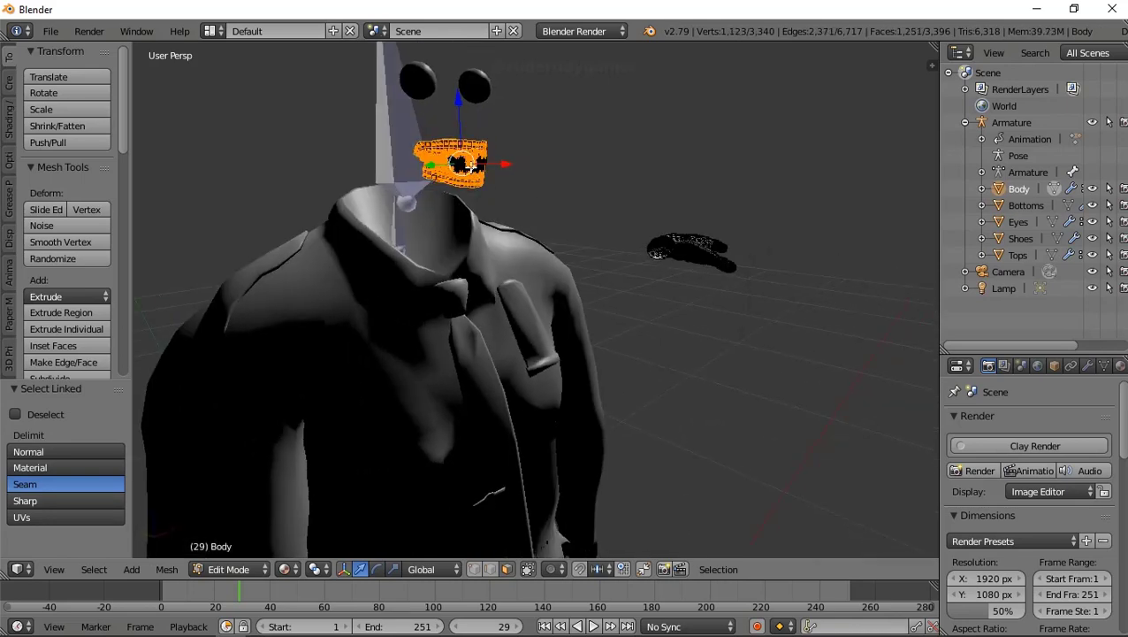
{"action": "scroll", "coordinate": [434, 154], "scroll_direction": "up", "scroll_amount": 4}
{"action": "key", "text": "l"}
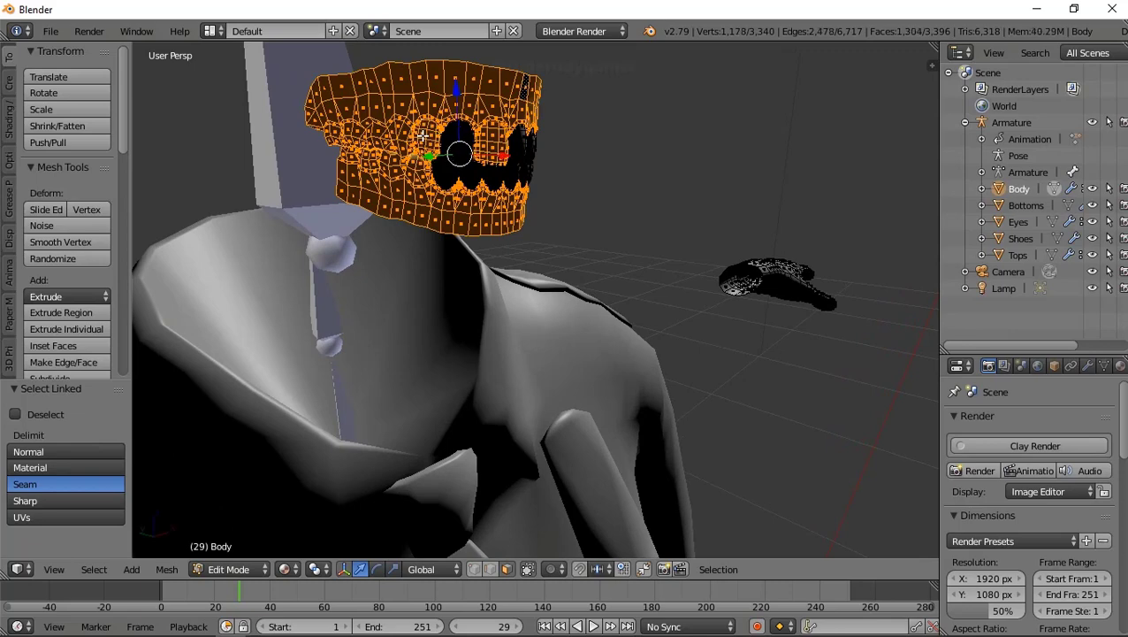
{"action": "key", "text": "l"}
{"action": "key", "text": "l"}
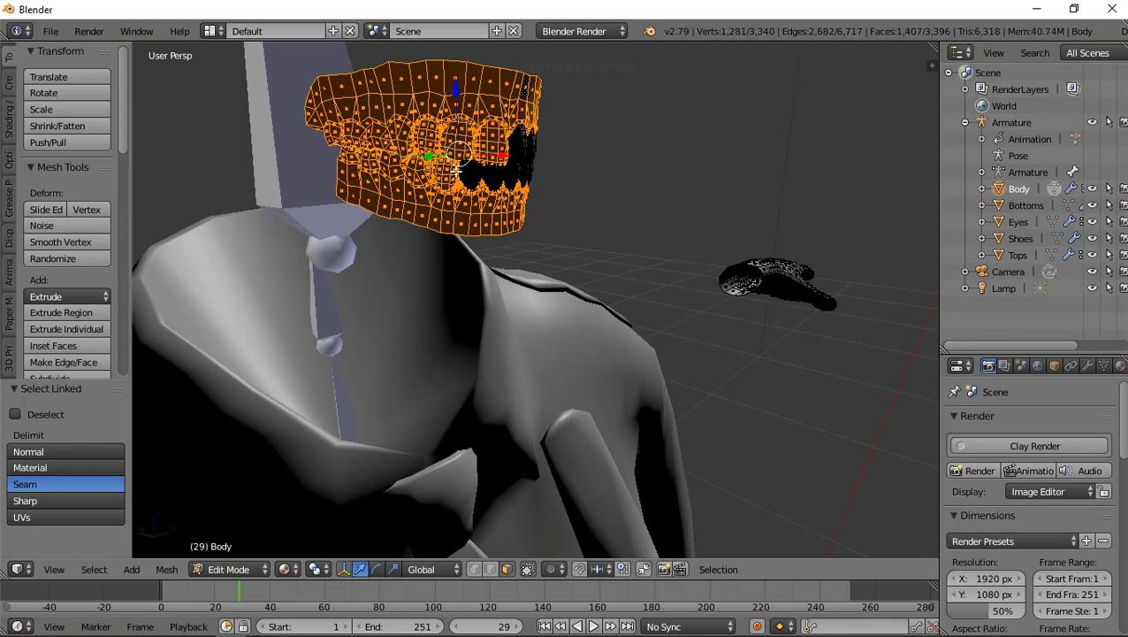
- Add the remaining upper and lower teeth, then delete the selection's edges and faces
{"action": "key", "text": "l"}
{"action": "middle_click_drag", "start_coordinate": [440, 177], "coordinate": [439, 157]}
{"action": "key", "text": "l"}
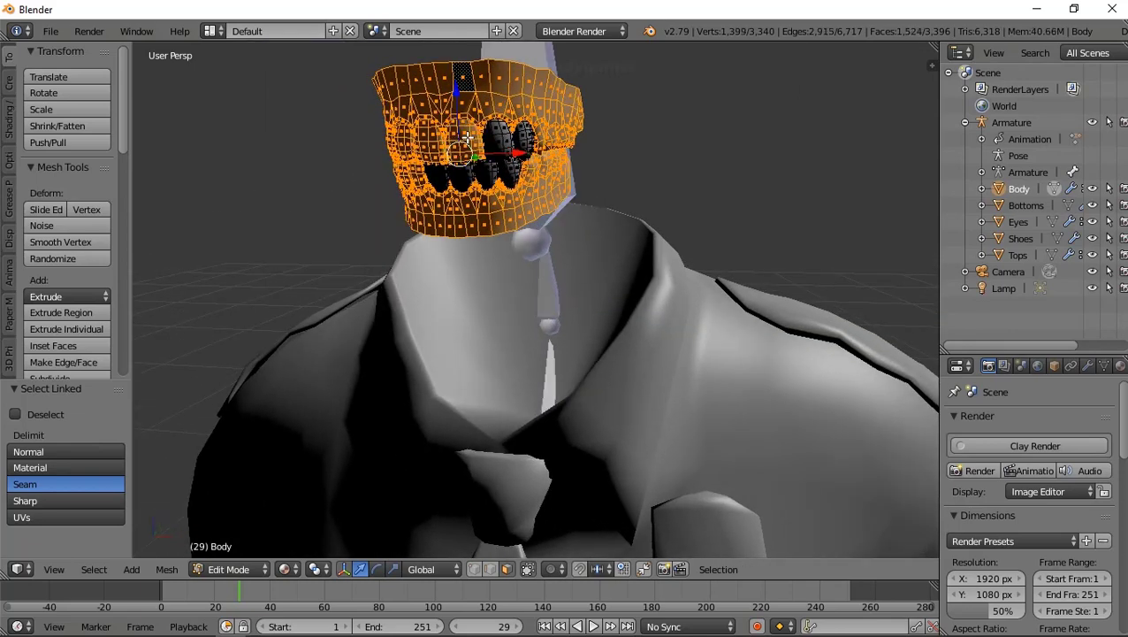
{"action": "key", "text": "l"}
{"action": "key", "text": "l"}
{"action": "key", "text": "l"}
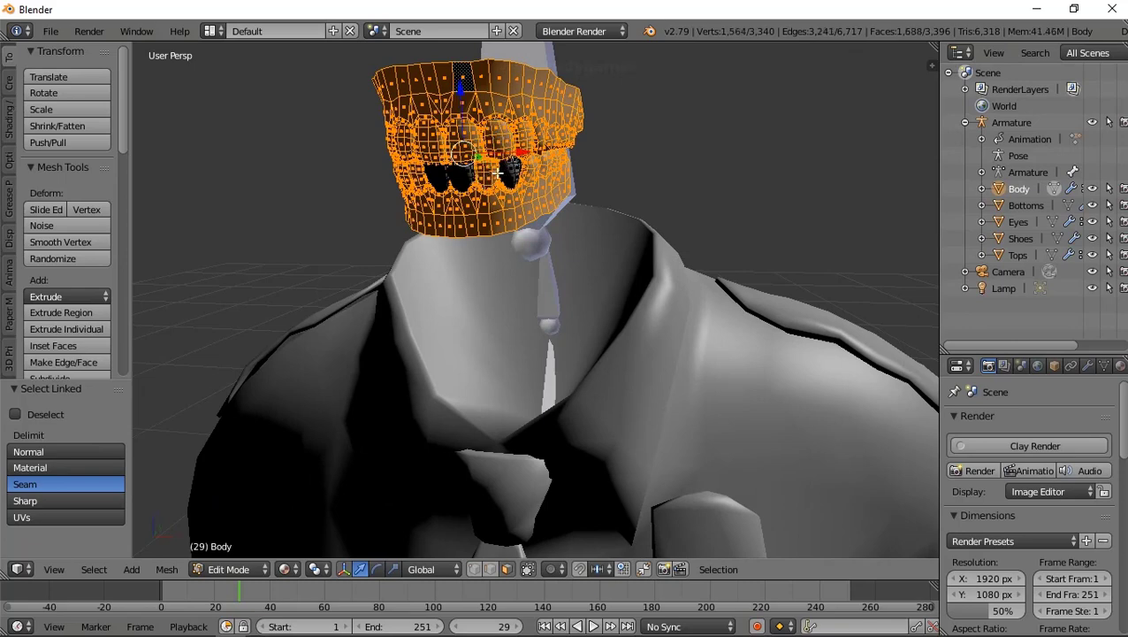
{"action": "key", "text": "l"}
{"action": "key", "text": "l"}
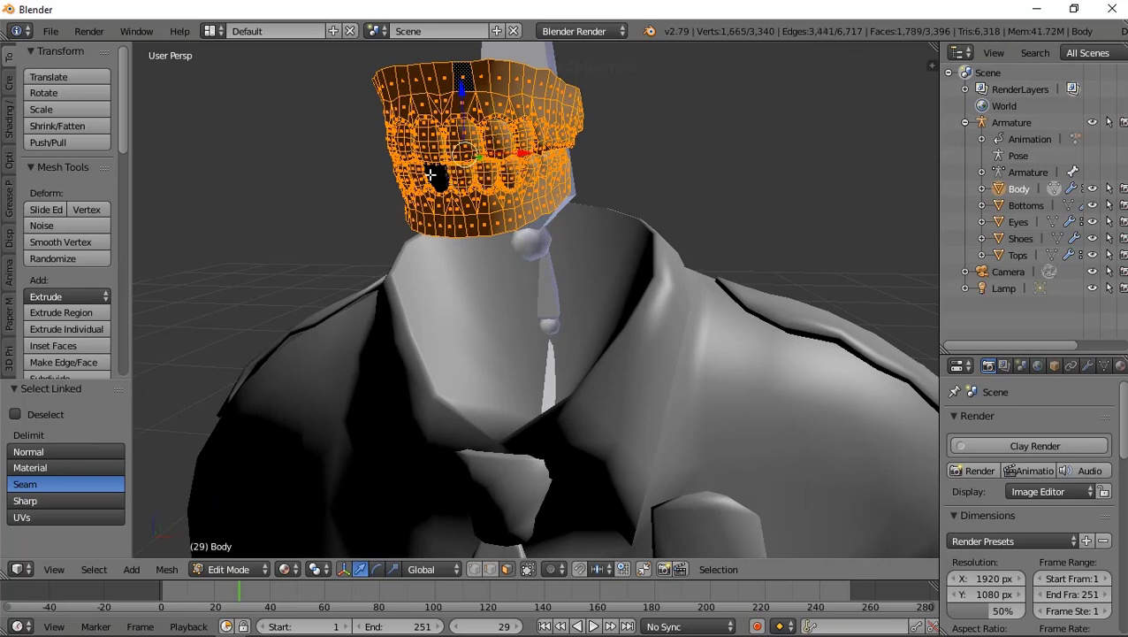
{"action": "key", "text": "l"}
{"action": "middle_click_drag", "start_coordinate": [409, 150], "coordinate": [424, 140]}
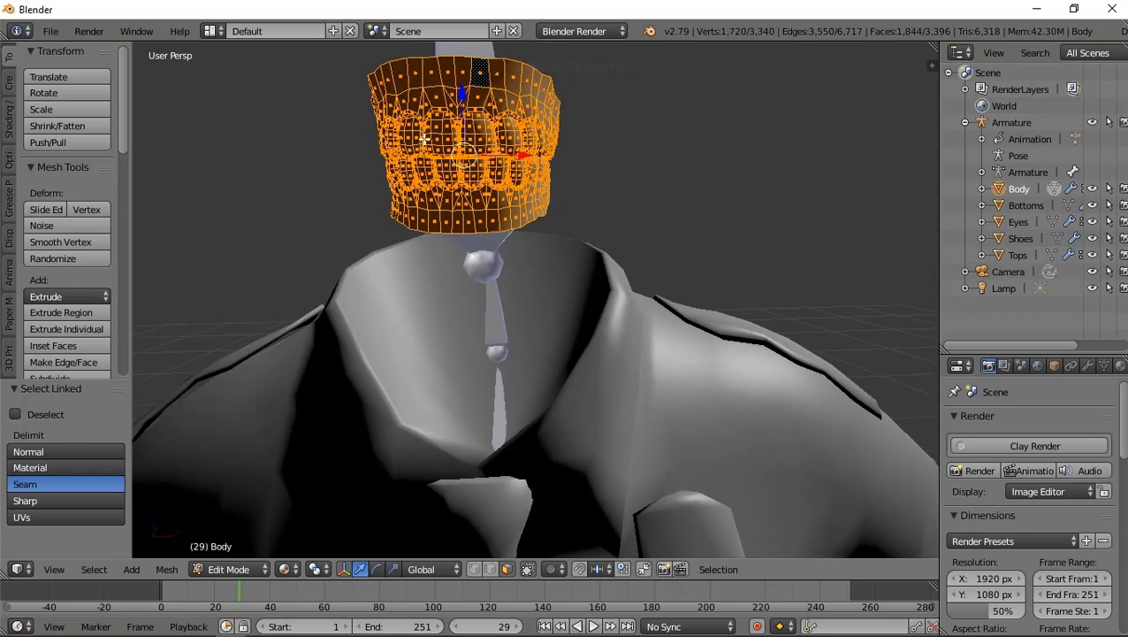
{"action": "key", "text": "x"}
{"action": "left_click", "coordinate": [472, 151]}
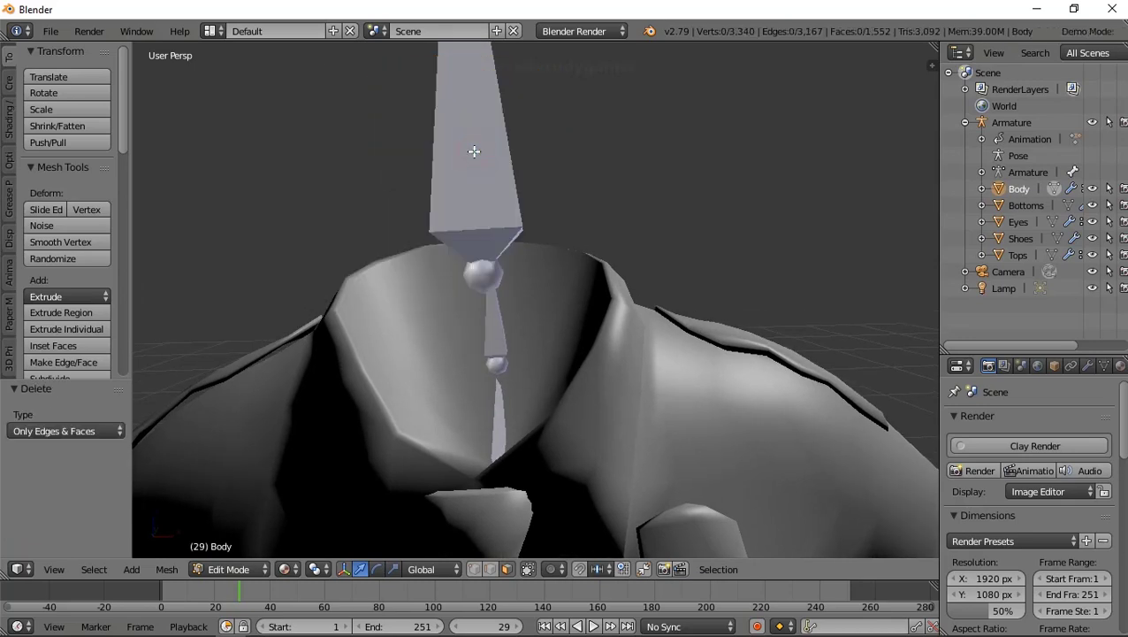
- Select the stray patches on the jacket front and delete their edges and faces
{"action": "scroll", "coordinate": [492, 180], "scroll_direction": "down", "scroll_amount": 3}
{"action": "scroll", "coordinate": [495, 186], "scroll_direction": "down", "scroll_amount": 3}
{"action": "scroll", "coordinate": [499, 191], "scroll_direction": "down", "scroll_amount": 1}
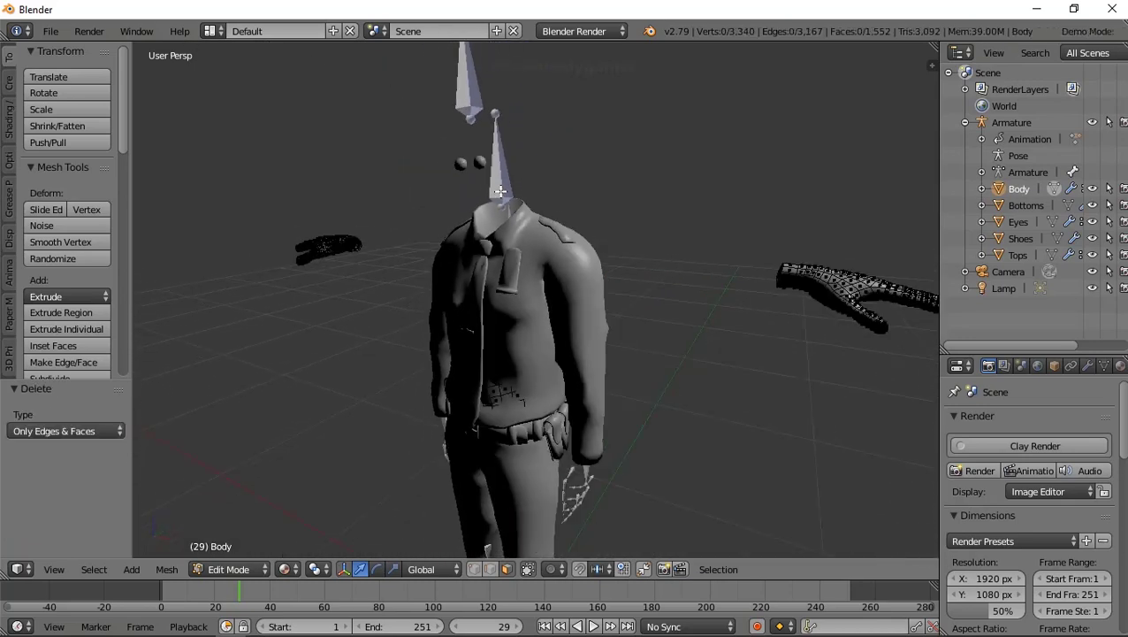
{"action": "scroll", "coordinate": [474, 158], "scroll_direction": "up", "scroll_amount": 2}
{"action": "scroll", "coordinate": [472, 165], "scroll_direction": "up", "scroll_amount": 1}
{"action": "scroll", "coordinate": [473, 194], "scroll_direction": "down", "scroll_amount": 3}
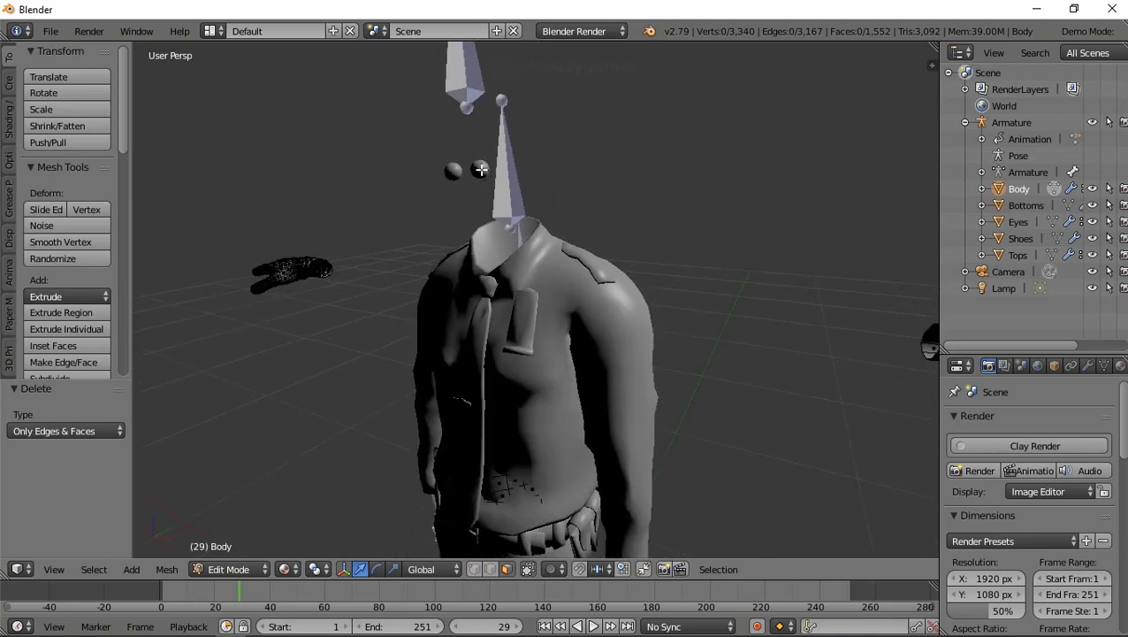
{"action": "scroll", "coordinate": [475, 237], "scroll_direction": "down", "scroll_amount": 3}
{"action": "mouse_move", "coordinate": [474, 237]}
{"action": "middle_mouse_down"}
{"action": "mouse_move", "coordinate": [544, 295]}
{"action": "mouse_move", "coordinate": [579, 229]}
{"action": "mouse_move", "coordinate": [492, 308]}
{"action": "middle_mouse_up"}
{"action": "scroll", "coordinate": [492, 309], "scroll_direction": "up", "scroll_amount": 3}
{"action": "scroll", "coordinate": [484, 311], "scroll_direction": "up", "scroll_amount": 1}
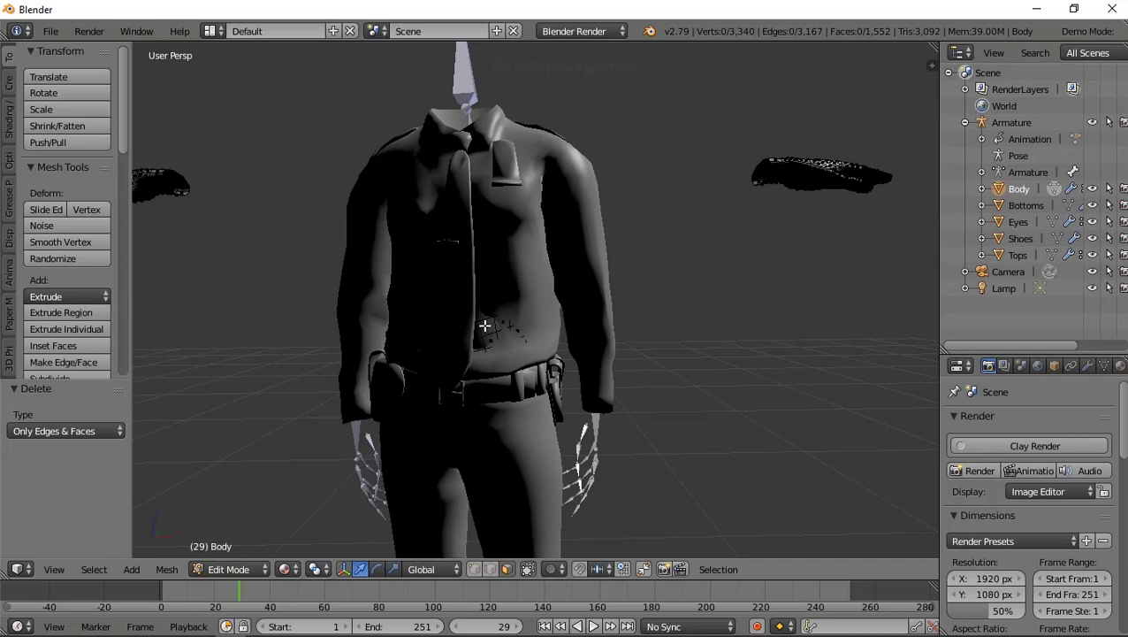
{"action": "key", "text": "l"}
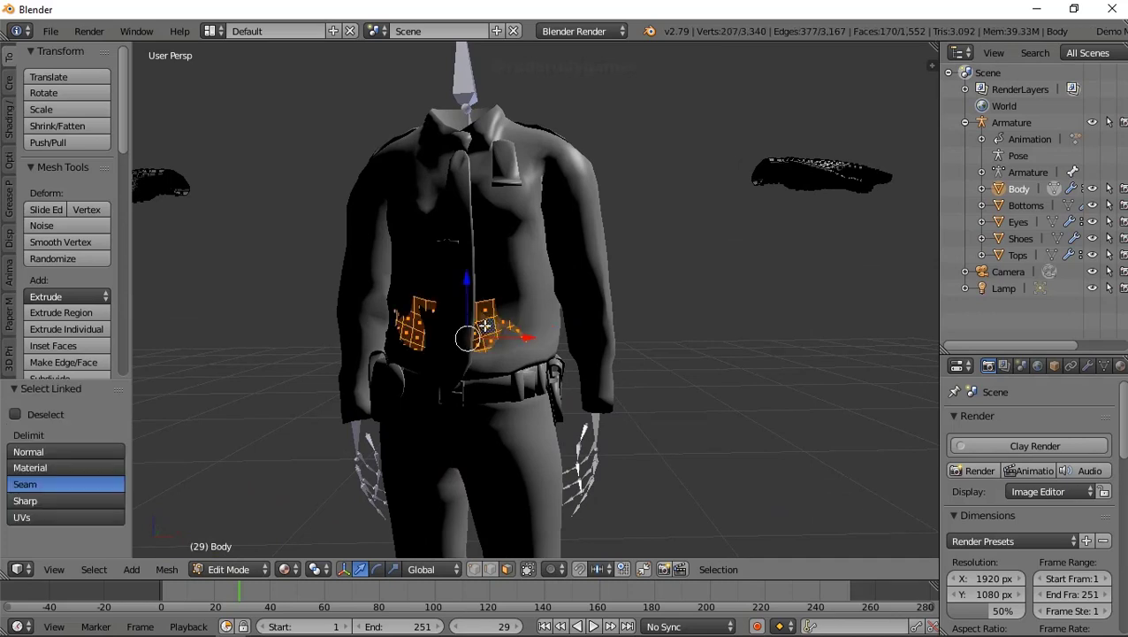
{"action": "key", "text": "x"}
{"action": "left_click", "coordinate": [486, 325]}
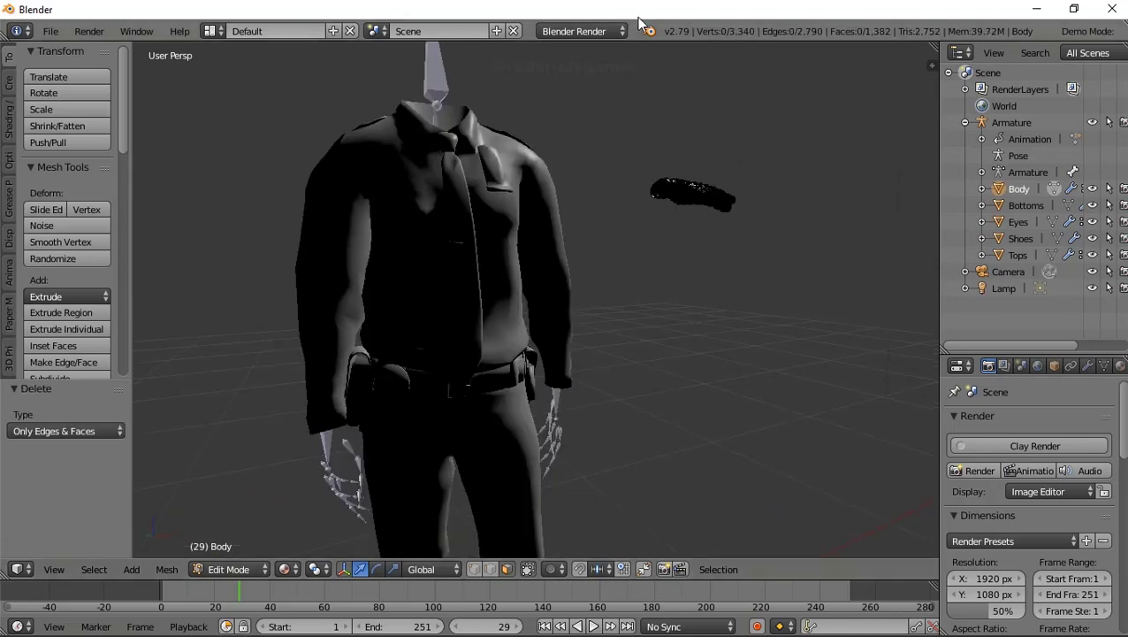
{"action": "scroll", "coordinate": [491, 241], "scroll_direction": "down", "scroll_amount": 3}
{"action": "scroll", "coordinate": [495, 265], "scroll_direction": "down", "scroll_amount": 1}
{"action": "mouse_move", "coordinate": [474, 254]}
{"action": "middle_mouse_down"}
{"action": "mouse_move", "coordinate": [425, 359]}
{"action": "mouse_move", "coordinate": [503, 269]}
{"action": "middle_mouse_up"}
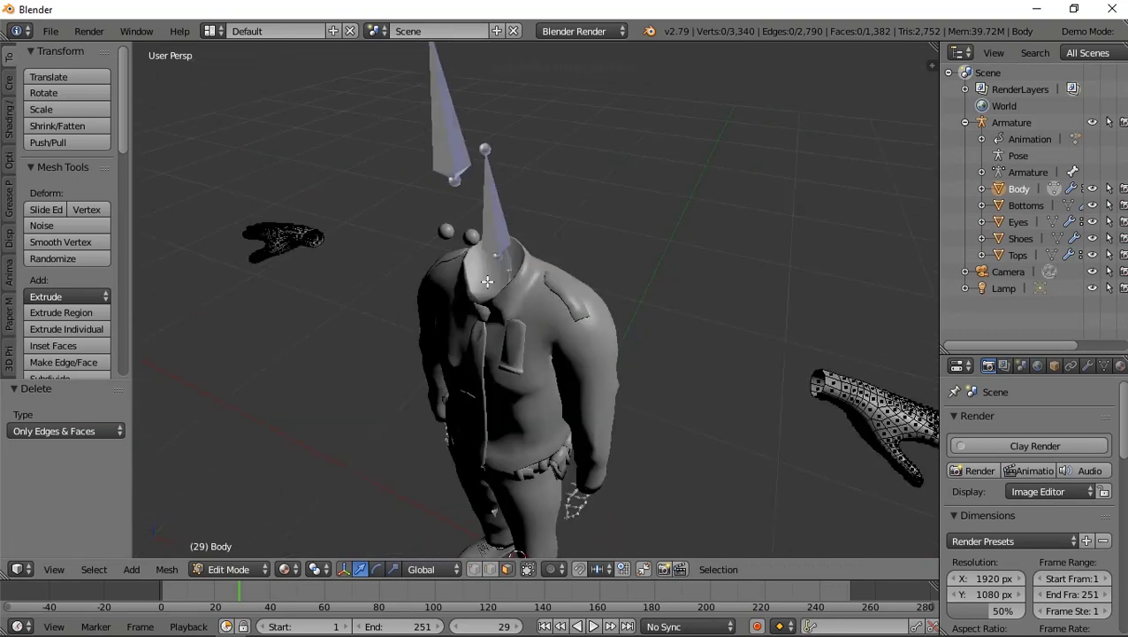
- Select the three stray pieces between the shoes and delete their edges and faces
{"action": "scroll", "coordinate": [503, 270], "scroll_direction": "up", "scroll_amount": 3}
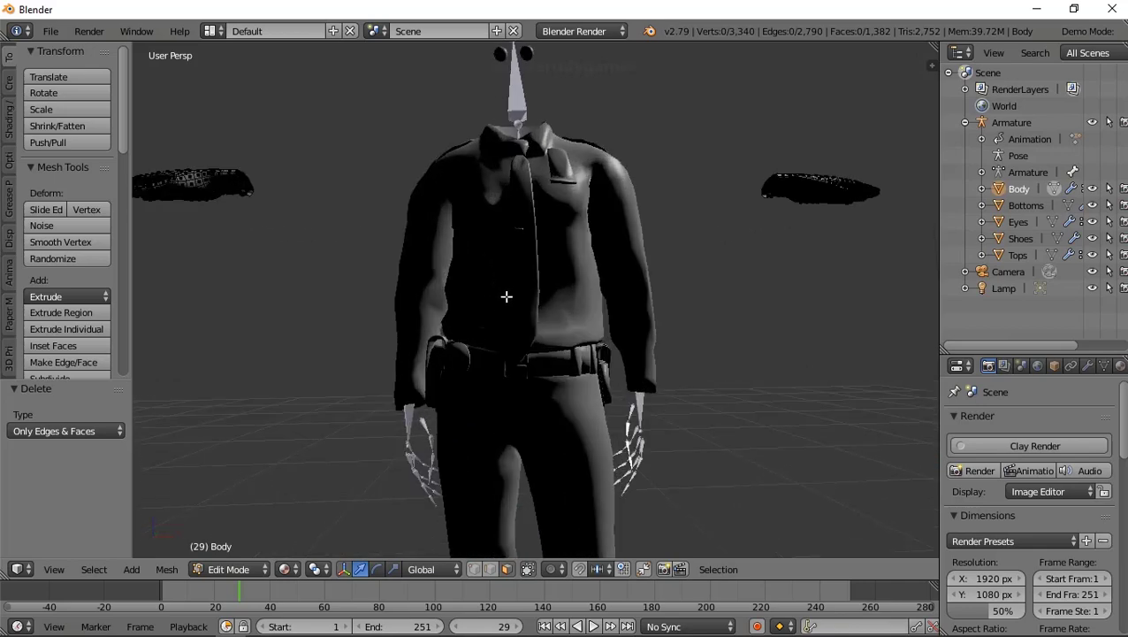
{"action": "middle_click_drag", "start_coordinate": [506, 282], "coordinate": [527, 282]}
{"action": "scroll", "coordinate": [535, 281], "scroll_direction": "up", "scroll_amount": 2}
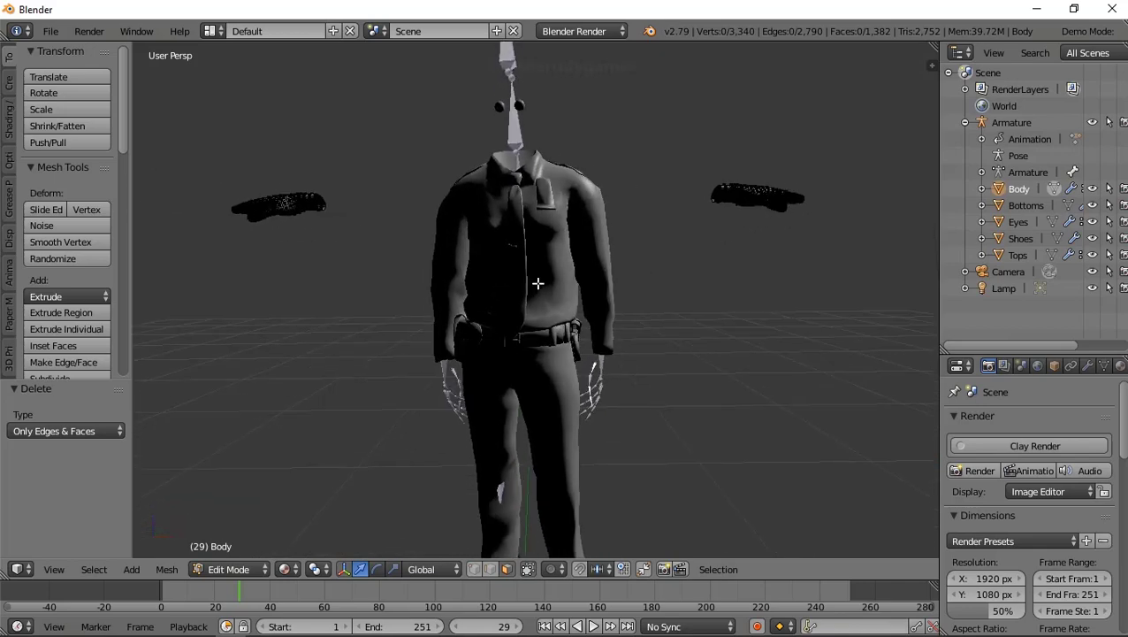
{"action": "scroll", "coordinate": [531, 277], "scroll_direction": "down", "scroll_amount": 3}
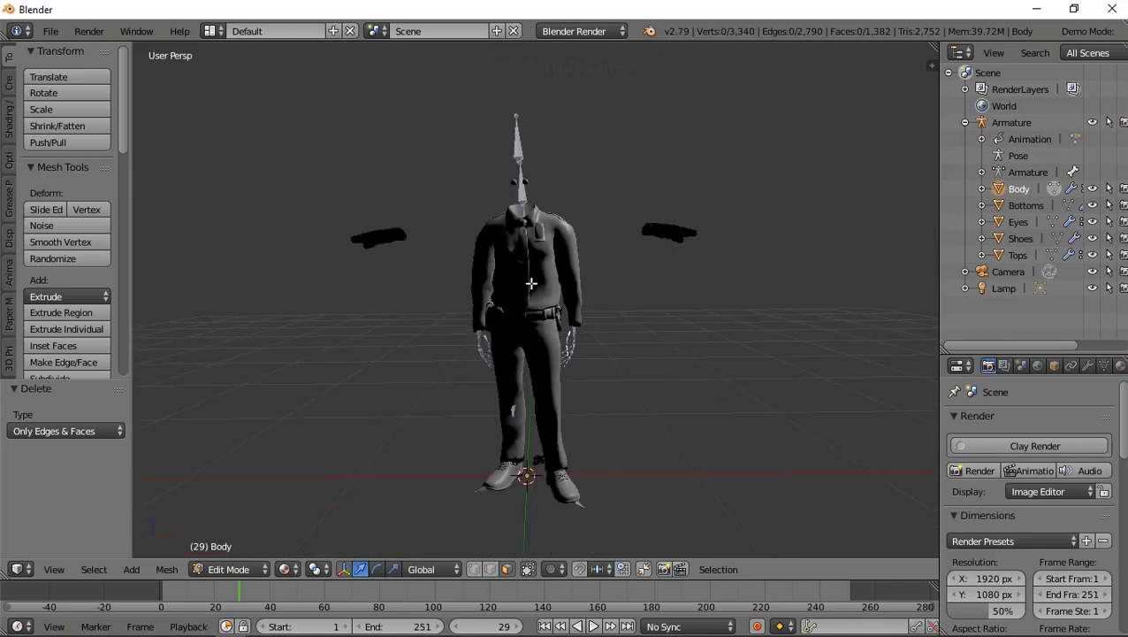
{"action": "scroll", "coordinate": [529, 453], "scroll_direction": "up", "scroll_amount": 3}
{"action": "scroll", "coordinate": [548, 422], "scroll_direction": "up", "scroll_amount": 2}
{"action": "mouse_move", "coordinate": [544, 428]}
{"action": "middle_mouse_down"}
{"action": "mouse_move", "coordinate": [589, 350]}
{"action": "mouse_move", "coordinate": [678, 421]}
{"action": "mouse_move", "coordinate": [851, 410]}
{"action": "mouse_move", "coordinate": [606, 421]}
{"action": "mouse_move", "coordinate": [574, 395]}
{"action": "mouse_move", "coordinate": [563, 417]}
{"action": "middle_mouse_up"}
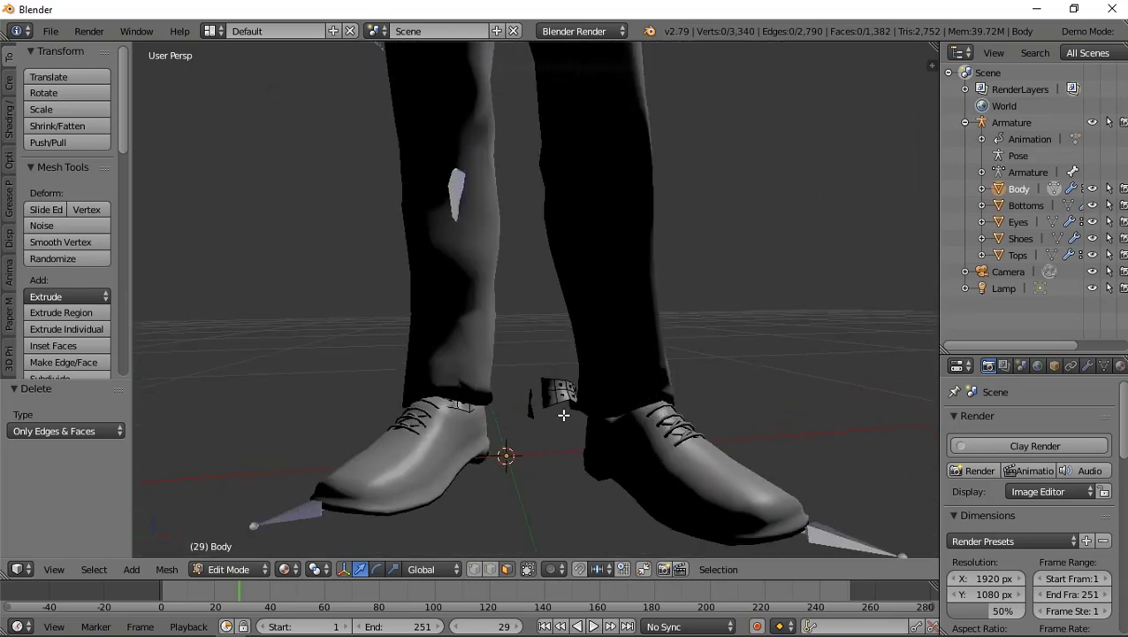
{"action": "key", "text": "l"}
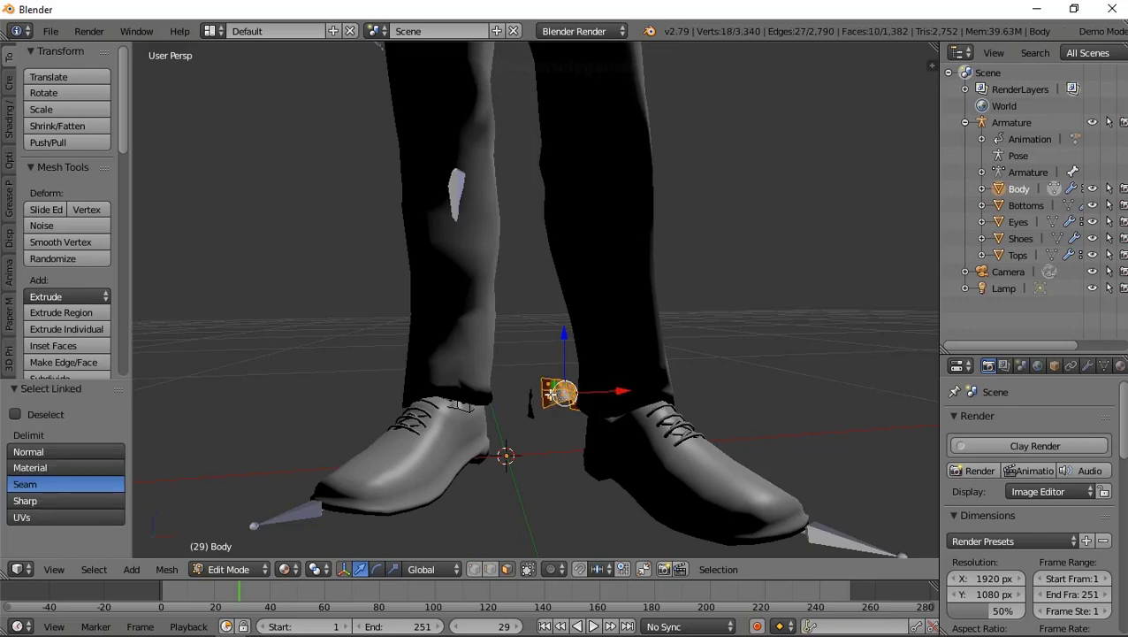
{"action": "mouse_move", "coordinate": [550, 393]}
{"action": "middle_mouse_down"}
{"action": "mouse_move", "coordinate": [587, 347]}
{"action": "mouse_move", "coordinate": [528, 407]}
{"action": "middle_mouse_up"}
{"action": "key", "text": "l"}
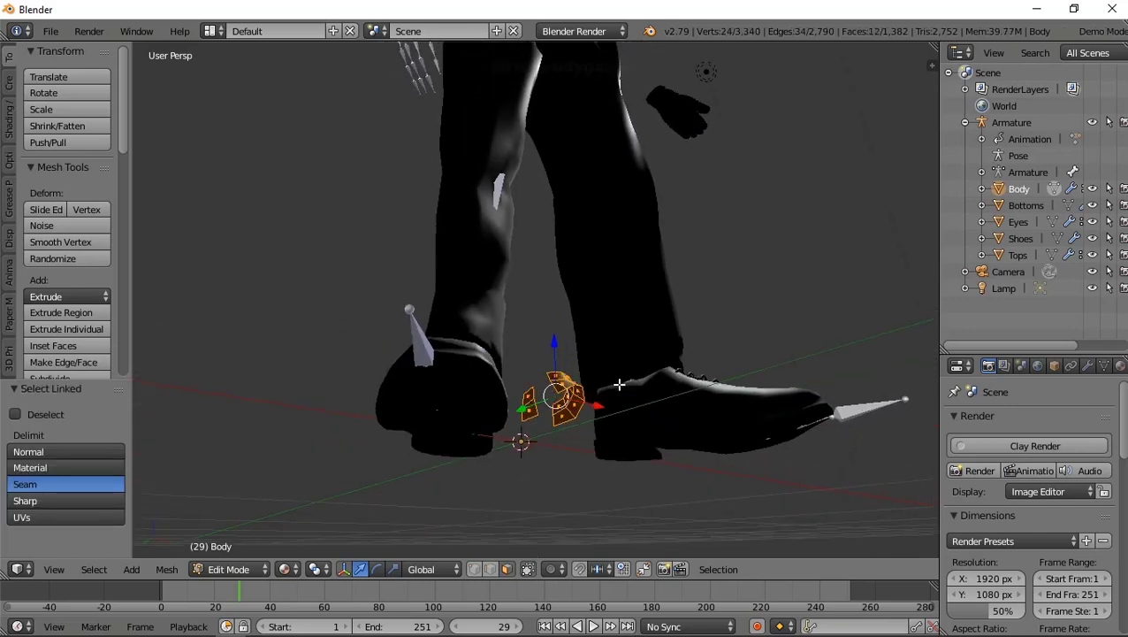
{"action": "mouse_move", "coordinate": [619, 384]}
{"action": "middle_mouse_down"}
{"action": "mouse_move", "coordinate": [554, 423]}
{"action": "mouse_move", "coordinate": [446, 342]}
{"action": "mouse_move", "coordinate": [493, 377]}
{"action": "mouse_move", "coordinate": [448, 401]}
{"action": "mouse_move", "coordinate": [485, 414]}
{"action": "mouse_move", "coordinate": [507, 439]}
{"action": "middle_mouse_up"}
{"action": "key", "text": "l"}
{"action": "key", "text": "x"}
{"action": "left_click", "coordinate": [495, 416]}
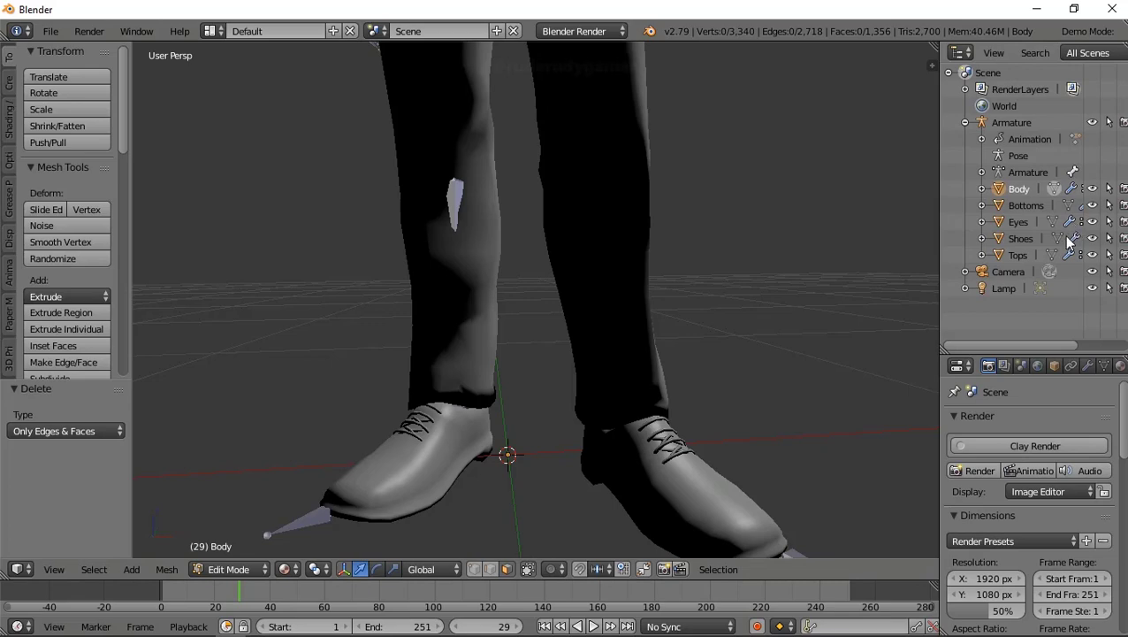
- Hide the Bottoms trousers to inspect the leg area, then make them visible again
{"action": "left_click", "coordinate": [1092, 205]}
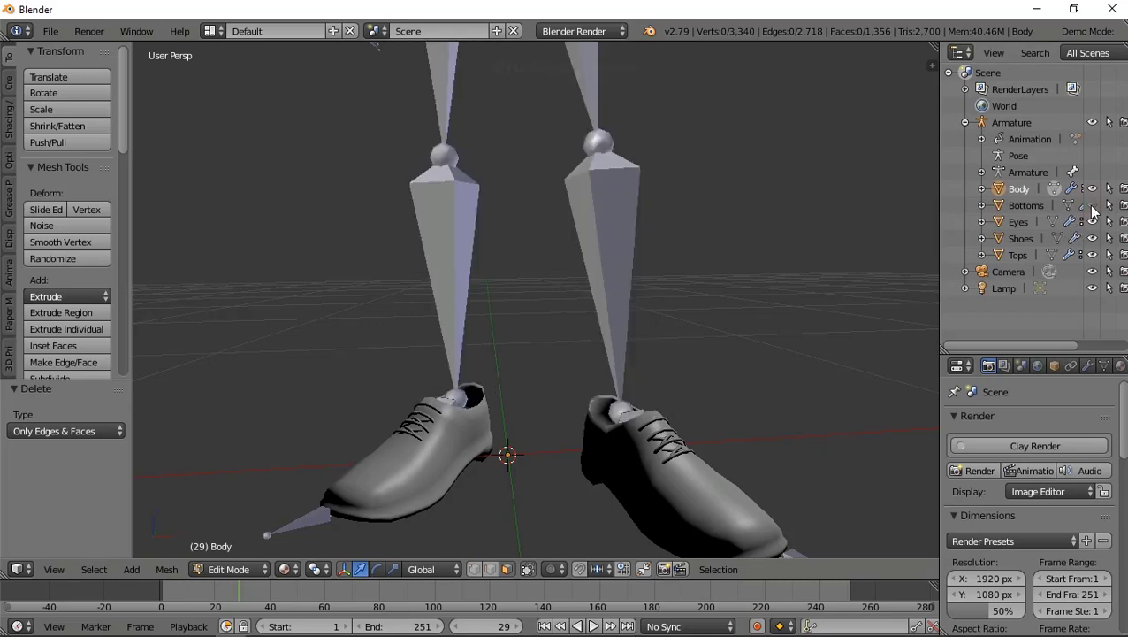
{"action": "mouse_move", "coordinate": [597, 284]}
{"action": "middle_mouse_down"}
{"action": "mouse_move", "coordinate": [539, 371]}
{"action": "mouse_move", "coordinate": [499, 406]}
{"action": "mouse_move", "coordinate": [408, 372]}
{"action": "mouse_move", "coordinate": [532, 297]}
{"action": "mouse_move", "coordinate": [587, 300]}
{"action": "middle_mouse_up"}
{"action": "scroll", "coordinate": [499, 383], "scroll_direction": "down", "scroll_amount": 4}
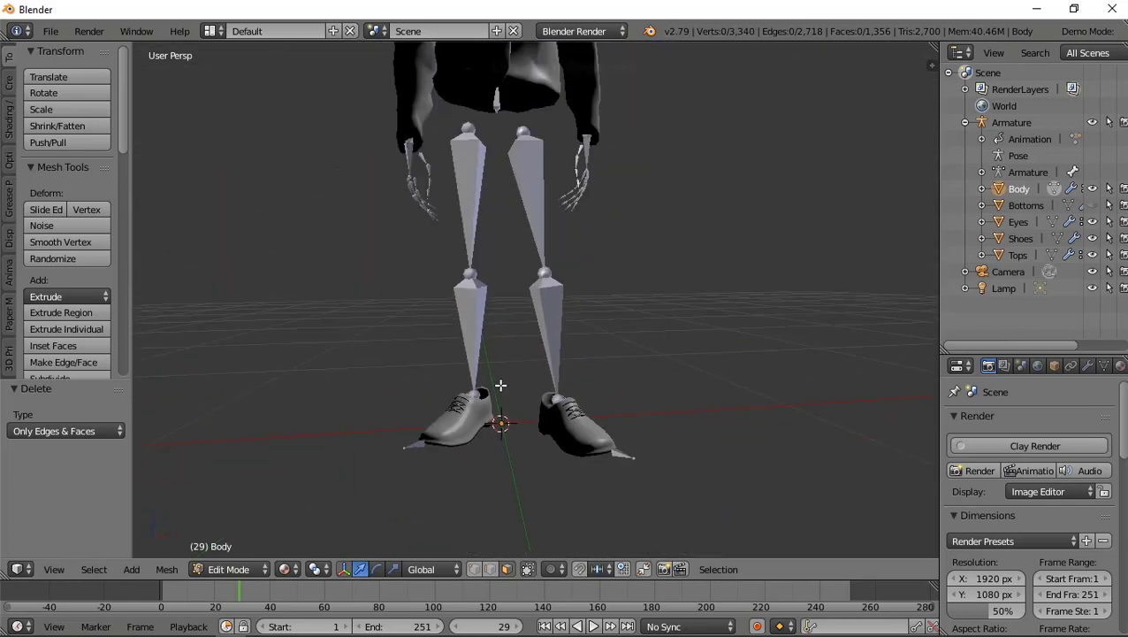
{"action": "scroll", "coordinate": [513, 251], "scroll_direction": "down", "scroll_amount": 3}
{"action": "scroll", "coordinate": [520, 256], "scroll_direction": "up", "scroll_amount": 4}
{"action": "scroll", "coordinate": [513, 199], "scroll_direction": "up", "scroll_amount": 2}
{"action": "scroll", "coordinate": [513, 203], "scroll_direction": "down", "scroll_amount": 2}
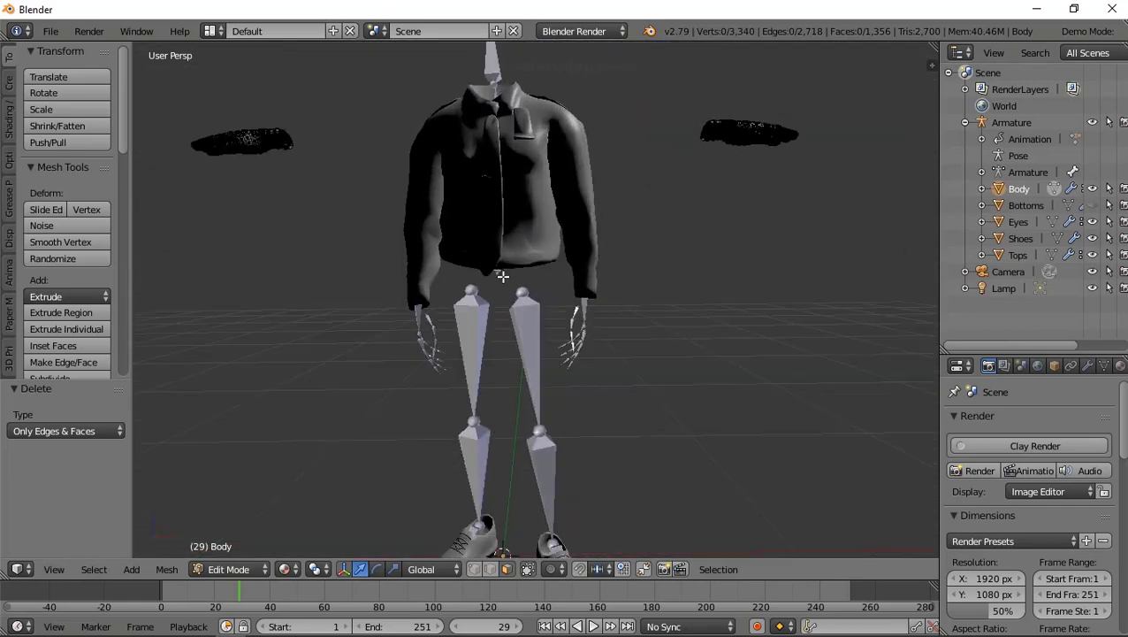
{"action": "scroll", "coordinate": [619, 230], "scroll_direction": "down", "scroll_amount": 1}
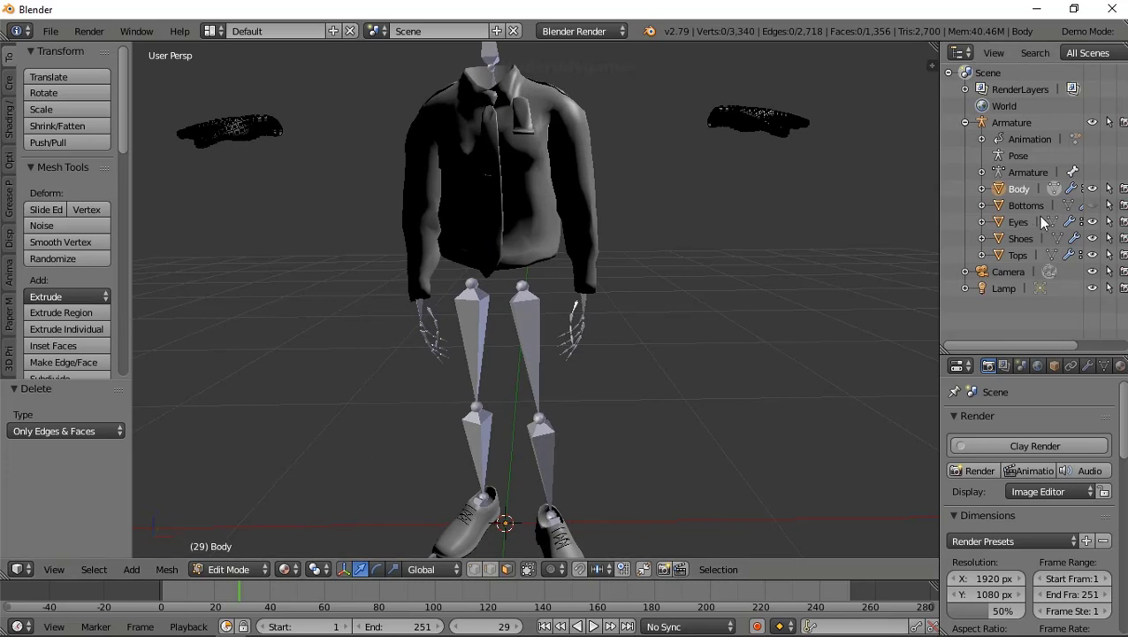
{"action": "left_click", "coordinate": [1092, 206]}
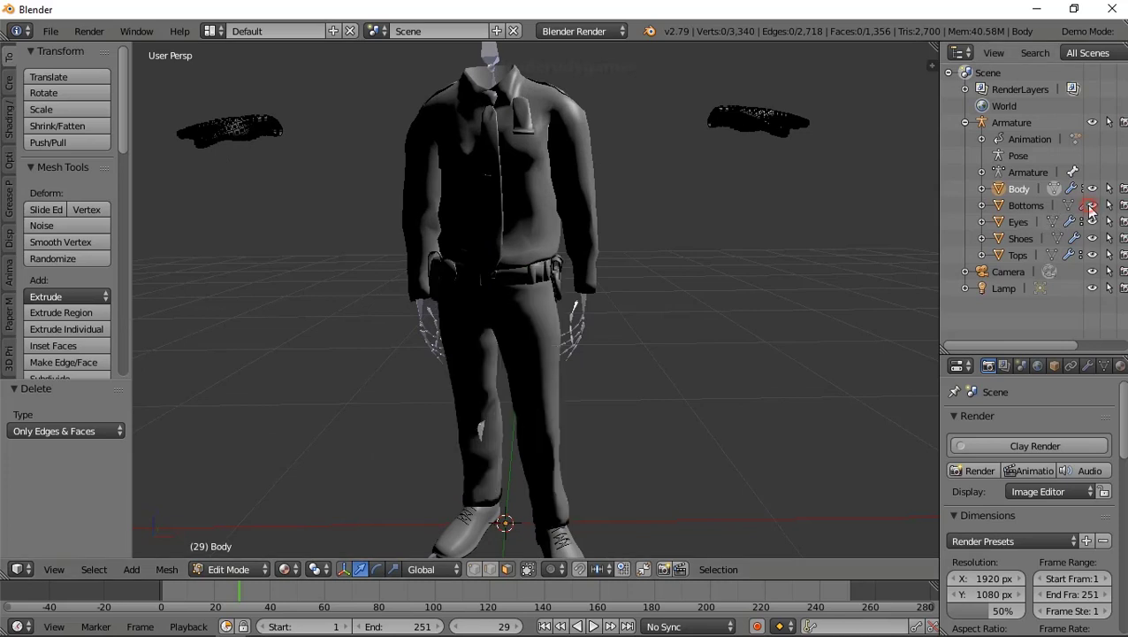
- Delete the Tops object and orbit around the remaining figure to check it
{"action": "left_click", "coordinate": [1019, 255]}
{"action": "right_click", "coordinate": [1017, 255]}
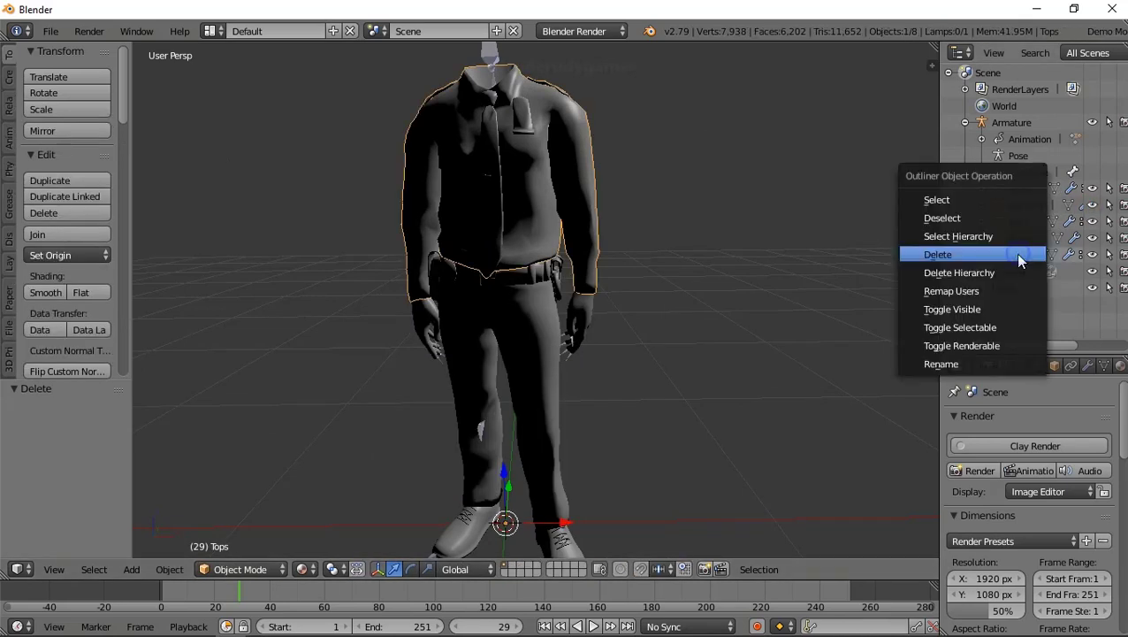
{"action": "left_click", "coordinate": [1014, 254]}
{"action": "mouse_move", "coordinate": [854, 249]}
{"action": "middle_mouse_down"}
{"action": "mouse_move", "coordinate": [504, 243]}
{"action": "mouse_move", "coordinate": [372, 227]}
{"action": "mouse_move", "coordinate": [358, 173]}
{"action": "mouse_move", "coordinate": [581, 168]}
{"action": "middle_mouse_up"}
{"action": "mouse_move", "coordinate": [716, 230]}
{"action": "middle_mouse_down"}
{"action": "mouse_move", "coordinate": [537, 234]}
{"action": "mouse_move", "coordinate": [265, 135]}
{"action": "middle_mouse_up"}
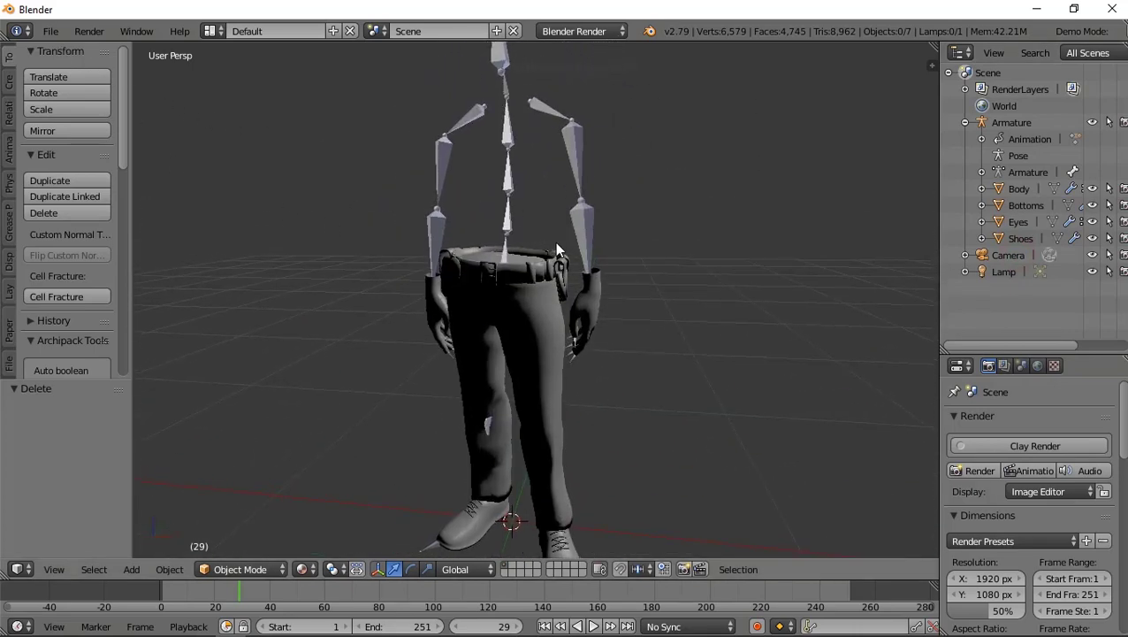
{"action": "mouse_move", "coordinate": [554, 252]}
{"action": "middle_mouse_down"}
{"action": "mouse_move", "coordinate": [592, 288]}
{"action": "mouse_move", "coordinate": [564, 261]}
{"action": "mouse_move", "coordinate": [552, 322]}
{"action": "mouse_move", "coordinate": [507, 364]}
{"action": "mouse_move", "coordinate": [624, 391]}
{"action": "mouse_move", "coordinate": [524, 370]}
{"action": "middle_mouse_up"}
- Delete the Eyes object from the scene via the Outliner
{"action": "scroll", "coordinate": [506, 363], "scroll_direction": "down", "scroll_amount": 2}
{"action": "scroll", "coordinate": [513, 328], "scroll_direction": "up", "scroll_amount": 4}
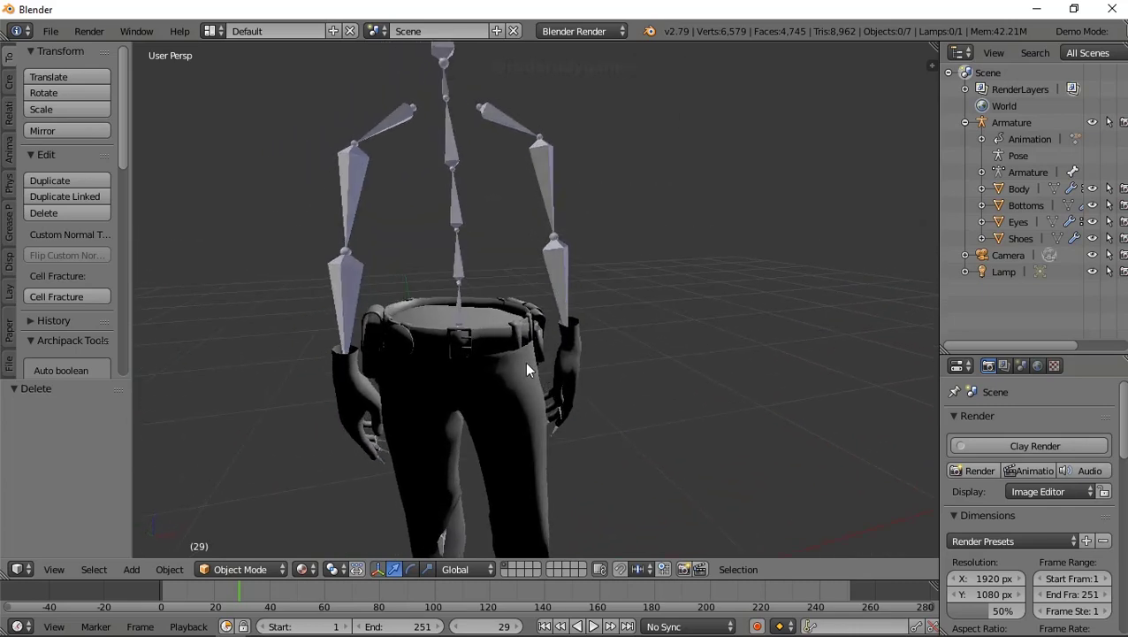
{"action": "scroll", "coordinate": [493, 368], "scroll_direction": "down", "scroll_amount": 2}
{"action": "scroll", "coordinate": [460, 157], "scroll_direction": "up", "scroll_amount": 4}
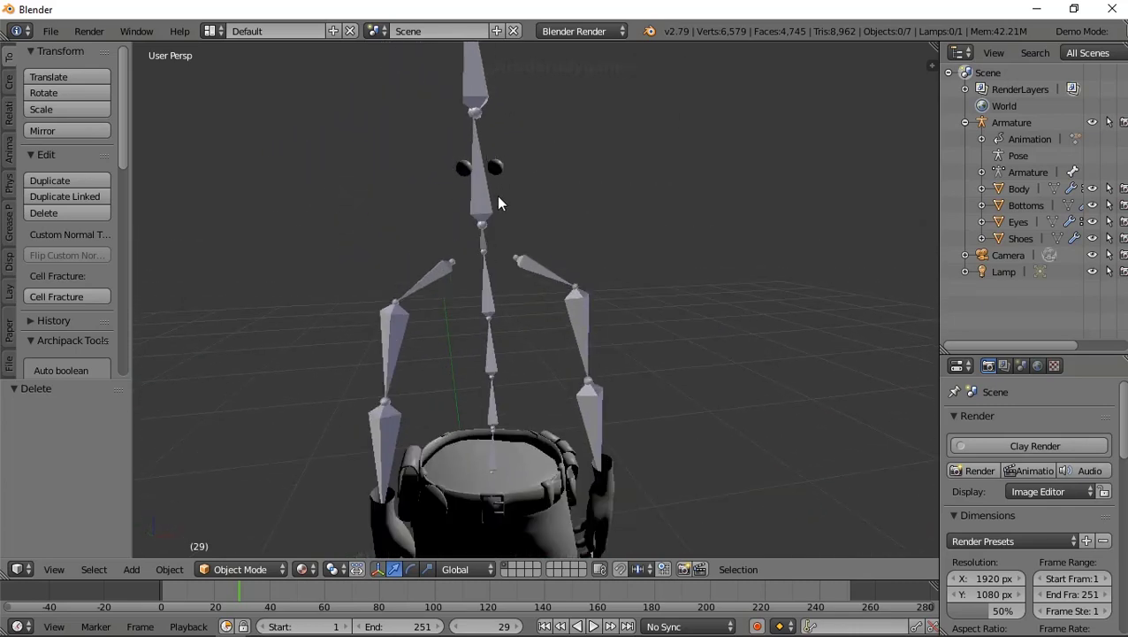
{"action": "mouse_move", "coordinate": [498, 202]}
{"action": "middle_mouse_down"}
{"action": "mouse_move", "coordinate": [486, 249]}
{"action": "mouse_move", "coordinate": [467, 219]}
{"action": "middle_mouse_up"}
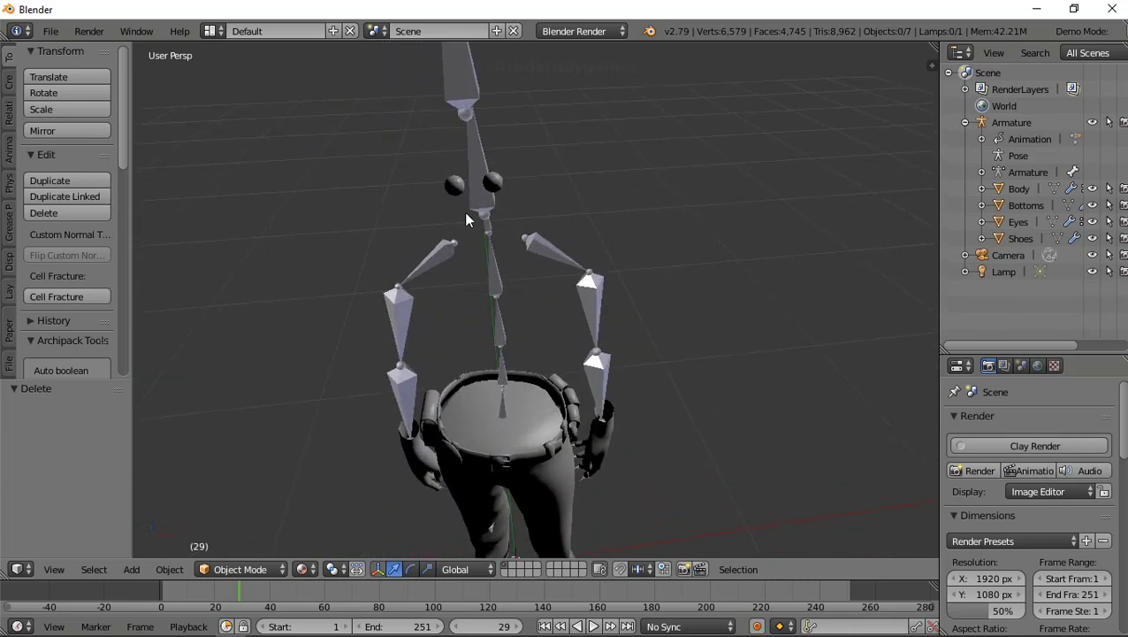
{"action": "right_click", "coordinate": [1017, 222]}
{"action": "left_click", "coordinate": [1012, 223]}
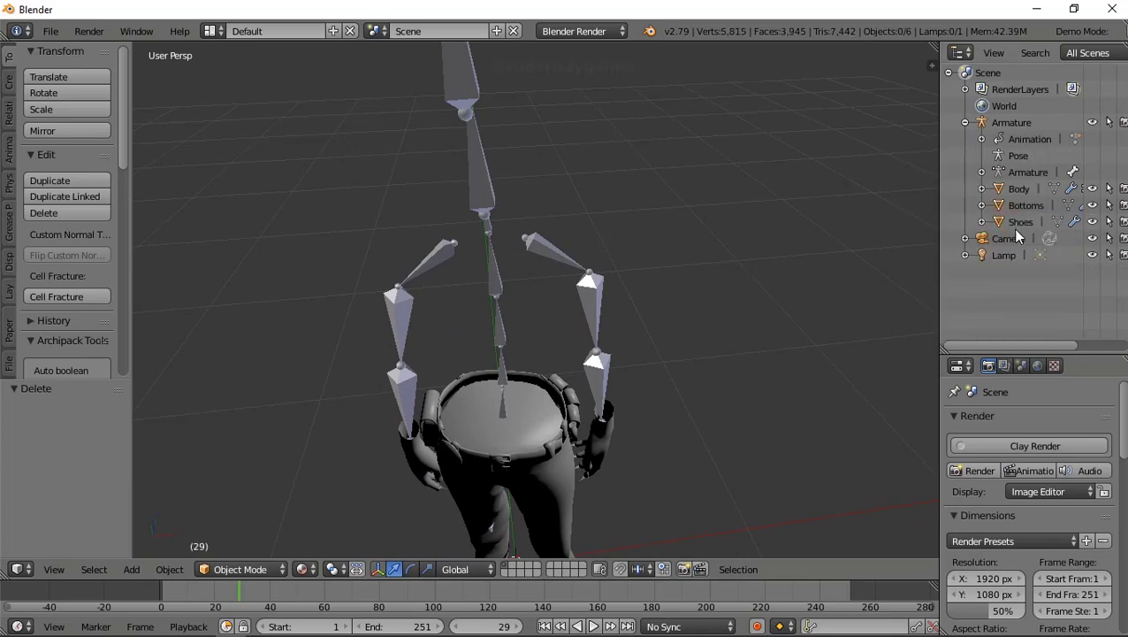
- Delete the Body mesh, leaving the armature with only pants and shoes
{"action": "scroll", "coordinate": [641, 175], "scroll_direction": "down", "scroll_amount": 1}
{"action": "scroll", "coordinate": [625, 183], "scroll_direction": "down", "scroll_amount": 2}
{"action": "middle_click_drag", "start_coordinate": [604, 275], "coordinate": [600, 265]}
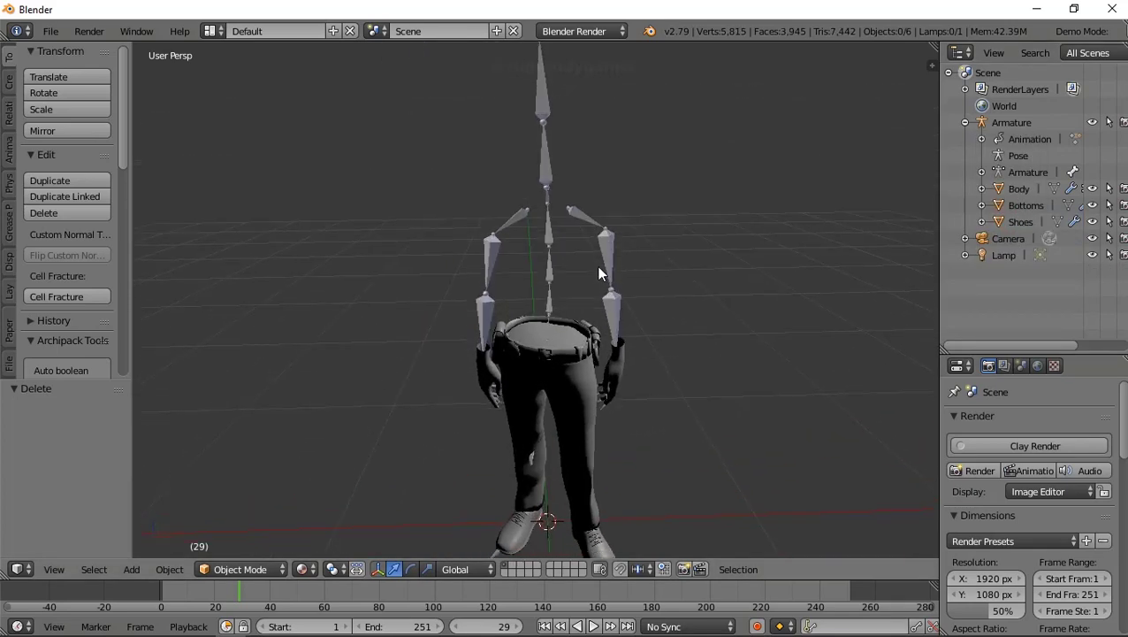
{"action": "scroll", "coordinate": [590, 274], "scroll_direction": "up", "scroll_amount": 1}
{"action": "scroll", "coordinate": [585, 285], "scroll_direction": "up", "scroll_amount": 1}
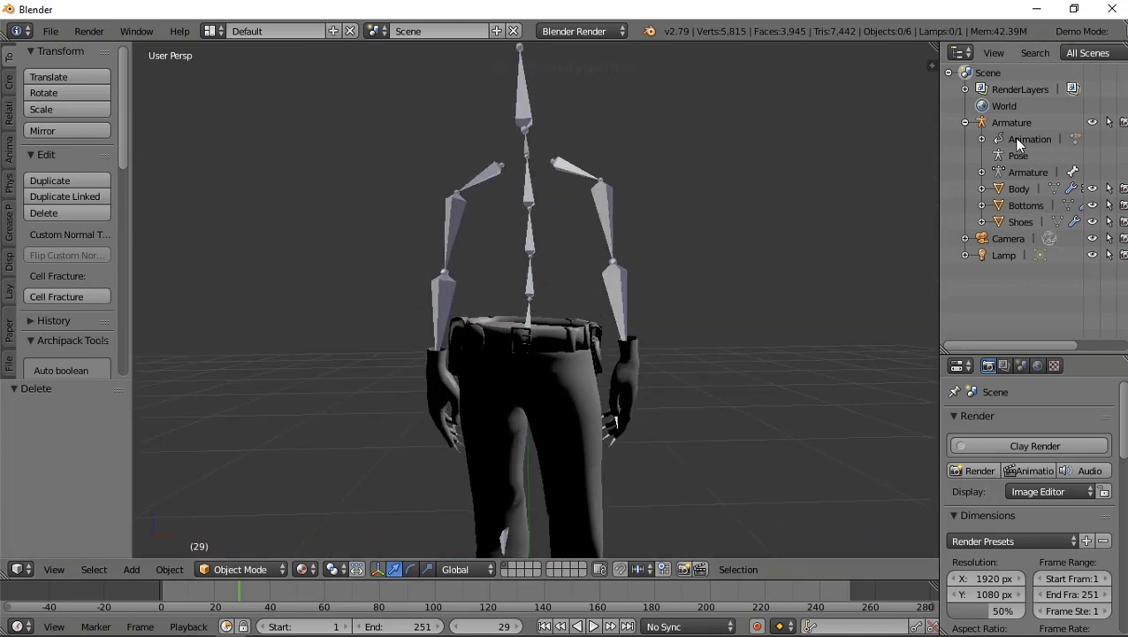
{"action": "left_click", "coordinate": [1017, 190]}
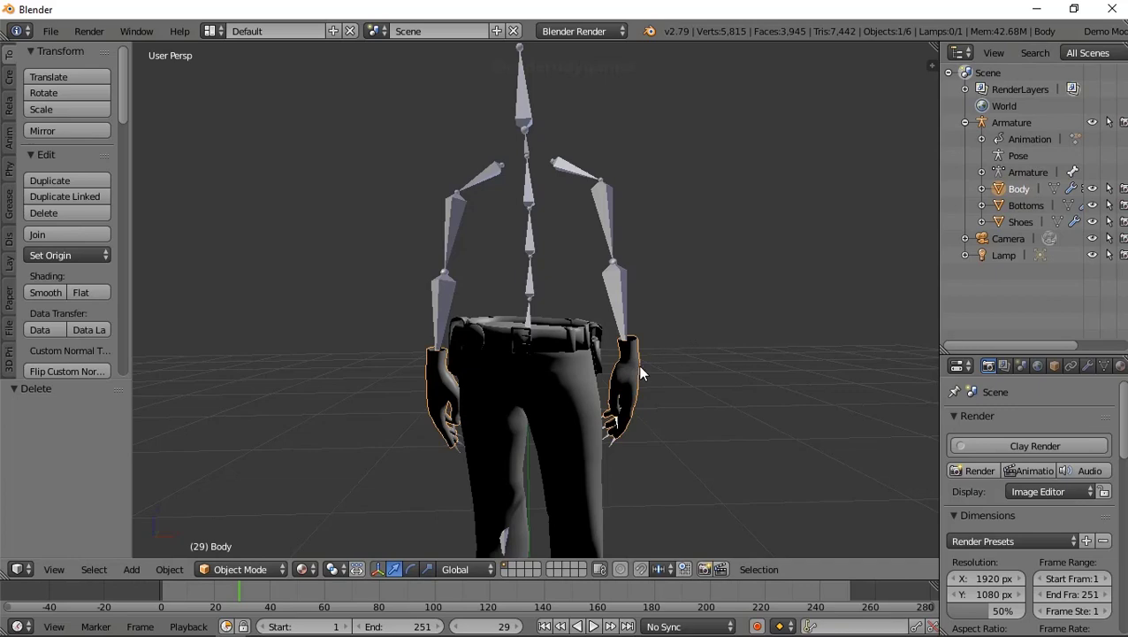
{"action": "right_click", "coordinate": [1012, 191]}
{"action": "left_click", "coordinate": [1012, 193]}
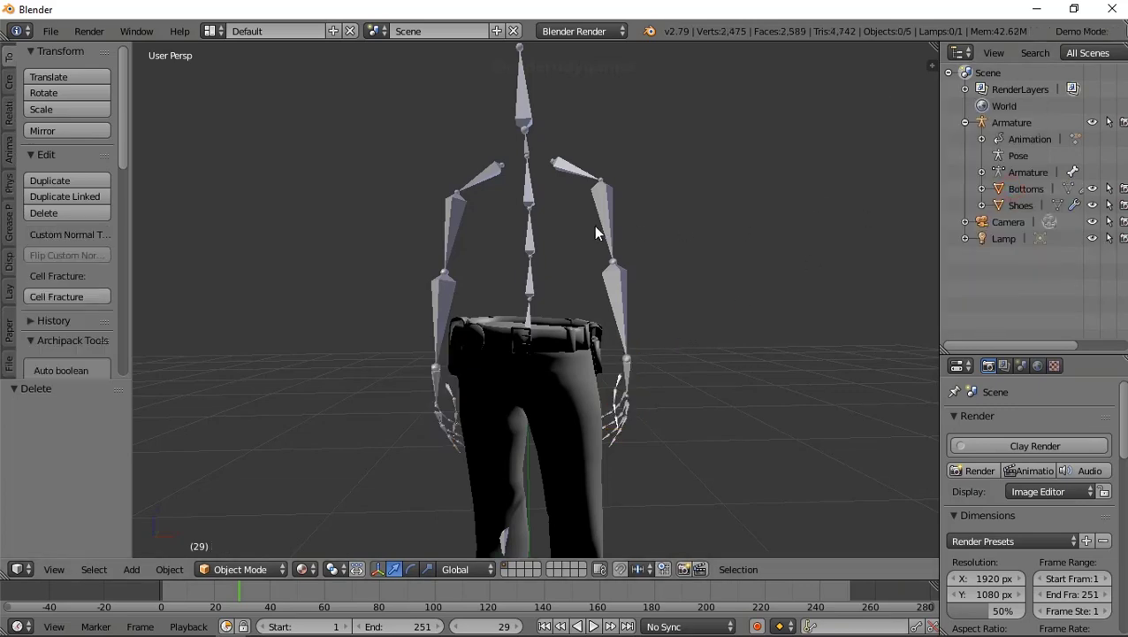
{"action": "mouse_move", "coordinate": [593, 225]}
{"action": "middle_mouse_down"}
{"action": "mouse_move", "coordinate": [424, 244]}
{"action": "mouse_move", "coordinate": [555, 195]}
{"action": "mouse_move", "coordinate": [537, 268]}
{"action": "mouse_move", "coordinate": [508, 155]}
{"action": "middle_mouse_up"}
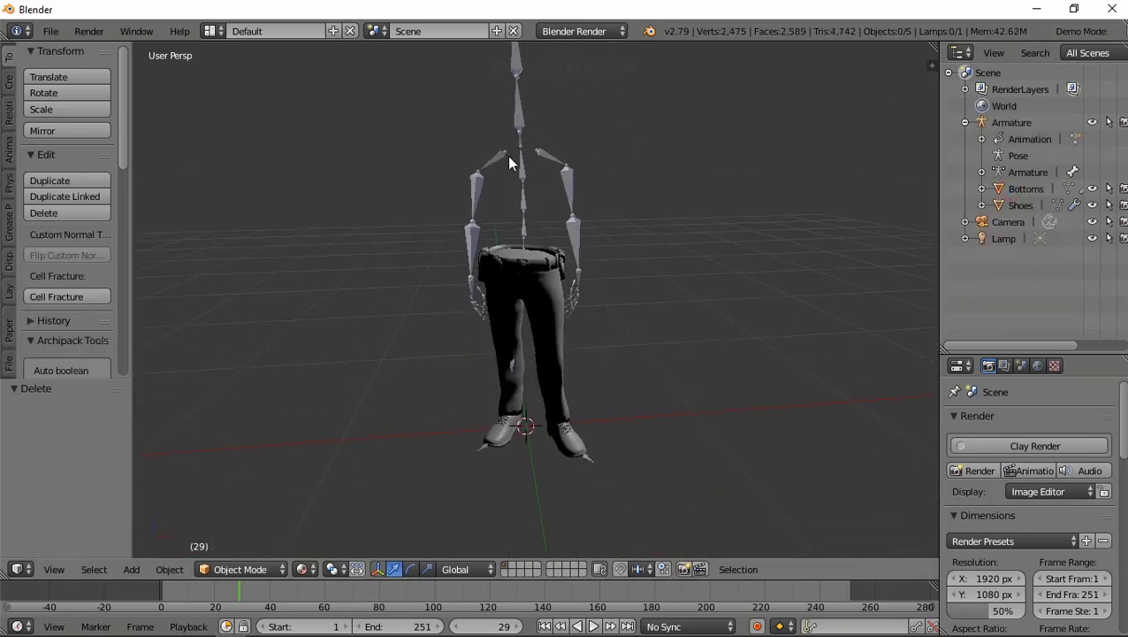
{"action": "scroll", "coordinate": [528, 389], "scroll_direction": "up", "scroll_amount": 3}
{"action": "scroll", "coordinate": [517, 328], "scroll_direction": "down", "scroll_amount": 1}
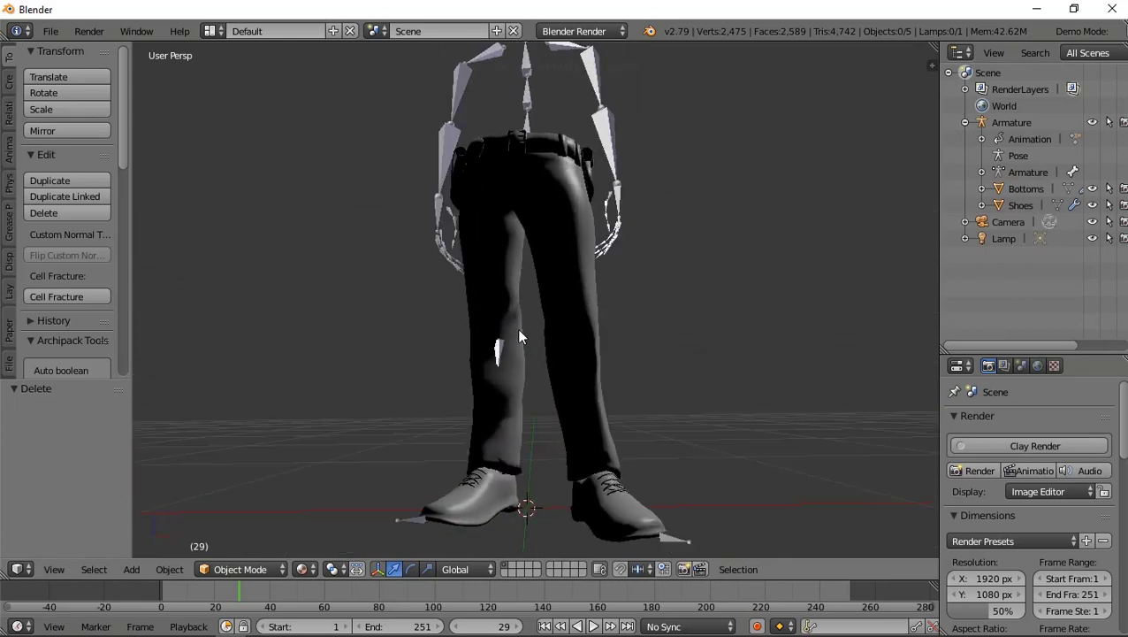
{"action": "scroll", "coordinate": [492, 370], "scroll_direction": "down", "scroll_amount": 1}
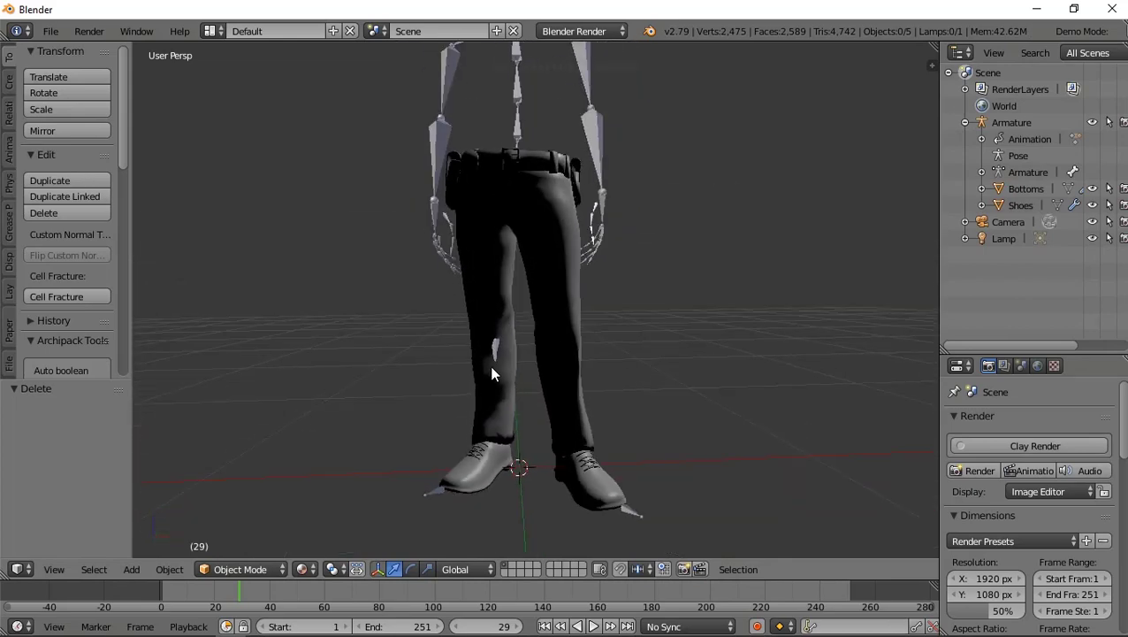
- Start animation playback and orbit to a side view of the rig
{"action": "left_click", "coordinate": [594, 626]}
{"action": "mouse_move", "coordinate": [538, 289]}
{"action": "middle_mouse_down"}
{"action": "mouse_move", "coordinate": [436, 289]}
{"action": "mouse_move", "coordinate": [325, 381]}
{"action": "mouse_move", "coordinate": [291, 342]}
{"action": "mouse_move", "coordinate": [518, 291]}
{"action": "middle_mouse_up"}
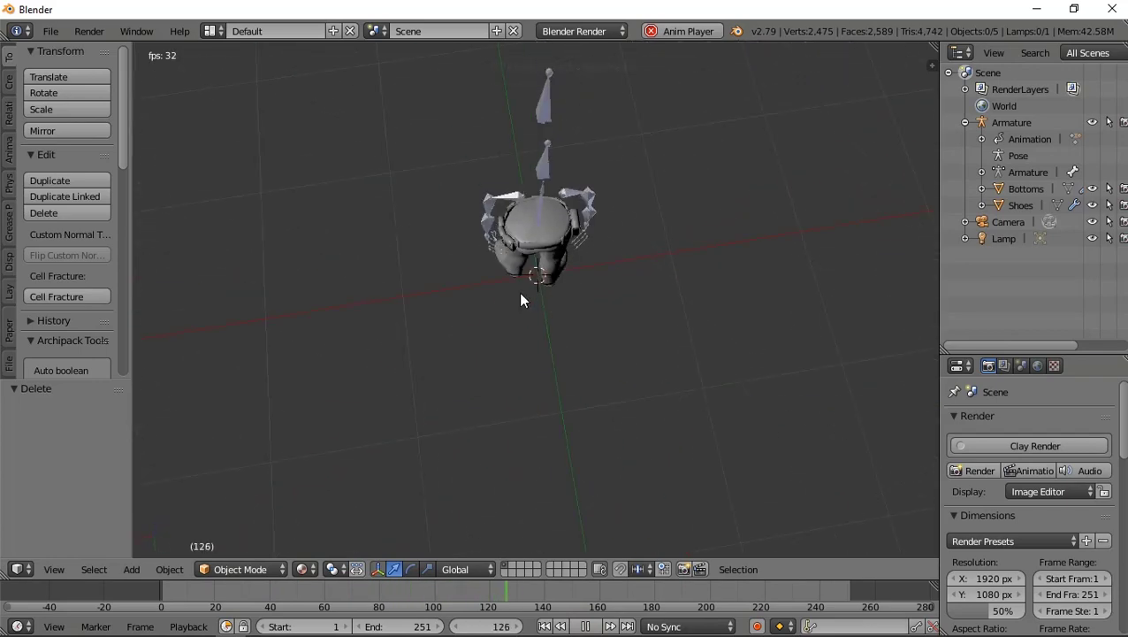
{"action": "scroll", "coordinate": [552, 159], "scroll_direction": "up", "scroll_amount": 3}
{"action": "scroll", "coordinate": [479, 200], "scroll_direction": "up", "scroll_amount": 3}
{"action": "mouse_move", "coordinate": [541, 176]}
{"action": "middle_mouse_down"}
{"action": "mouse_move", "coordinate": [479, 201]}
{"action": "mouse_move", "coordinate": [499, 226]}
{"action": "mouse_move", "coordinate": [617, 225]}
{"action": "mouse_move", "coordinate": [870, 88]}
{"action": "mouse_move", "coordinate": [656, 283]}
{"action": "mouse_move", "coordinate": [601, 286]}
{"action": "mouse_move", "coordinate": [535, 390]}
{"action": "mouse_move", "coordinate": [576, 365]}
{"action": "mouse_move", "coordinate": [525, 327]}
{"action": "mouse_move", "coordinate": [560, 261]}
{"action": "mouse_move", "coordinate": [624, 327]}
{"action": "mouse_move", "coordinate": [643, 323]}
{"action": "mouse_move", "coordinate": [585, 300]}
{"action": "mouse_move", "coordinate": [569, 315]}
{"action": "middle_mouse_up"}
- Orbit and zoom around the playing rig to watch the trousers and shoes move
{"action": "scroll", "coordinate": [643, 332], "scroll_direction": "up", "scroll_amount": 3}
{"action": "scroll", "coordinate": [566, 309], "scroll_direction": "down", "scroll_amount": 3}
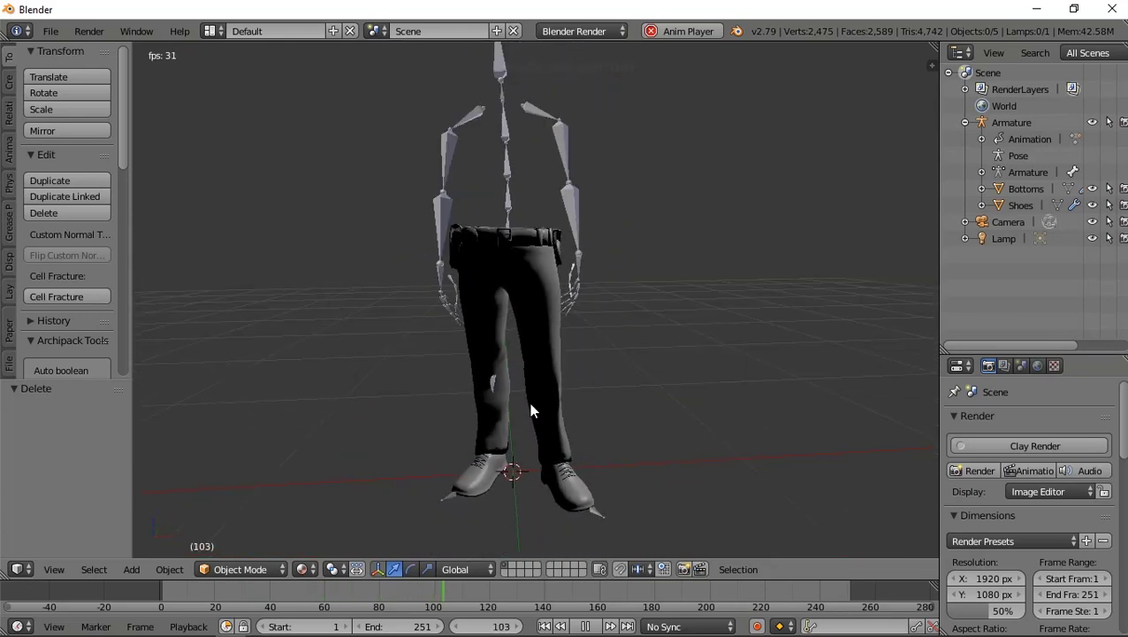
{"action": "mouse_move", "coordinate": [536, 403]}
{"action": "middle_mouse_down"}
{"action": "mouse_move", "coordinate": [406, 392]}
{"action": "mouse_move", "coordinate": [664, 428]}
{"action": "mouse_move", "coordinate": [550, 402]}
{"action": "middle_mouse_up"}
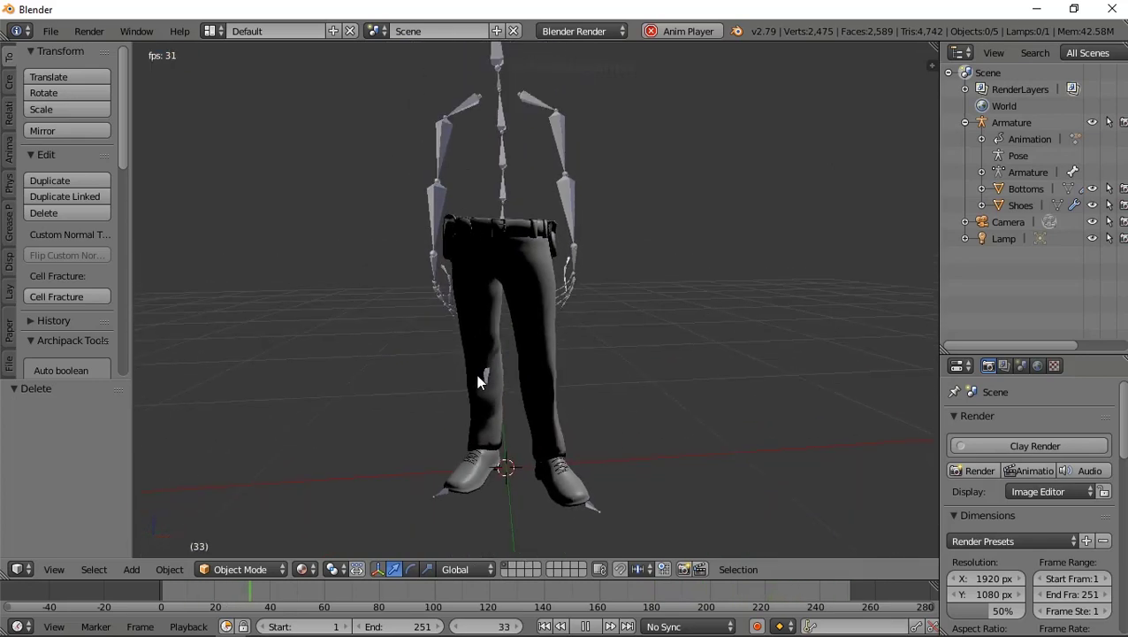
{"action": "scroll", "coordinate": [522, 394], "scroll_direction": "up", "scroll_amount": 3}
{"action": "mouse_move", "coordinate": [551, 419]}
{"action": "middle_mouse_down"}
{"action": "mouse_move", "coordinate": [477, 360]}
{"action": "mouse_move", "coordinate": [532, 420]}
{"action": "mouse_move", "coordinate": [493, 396]}
{"action": "mouse_move", "coordinate": [483, 348]}
{"action": "middle_mouse_up"}
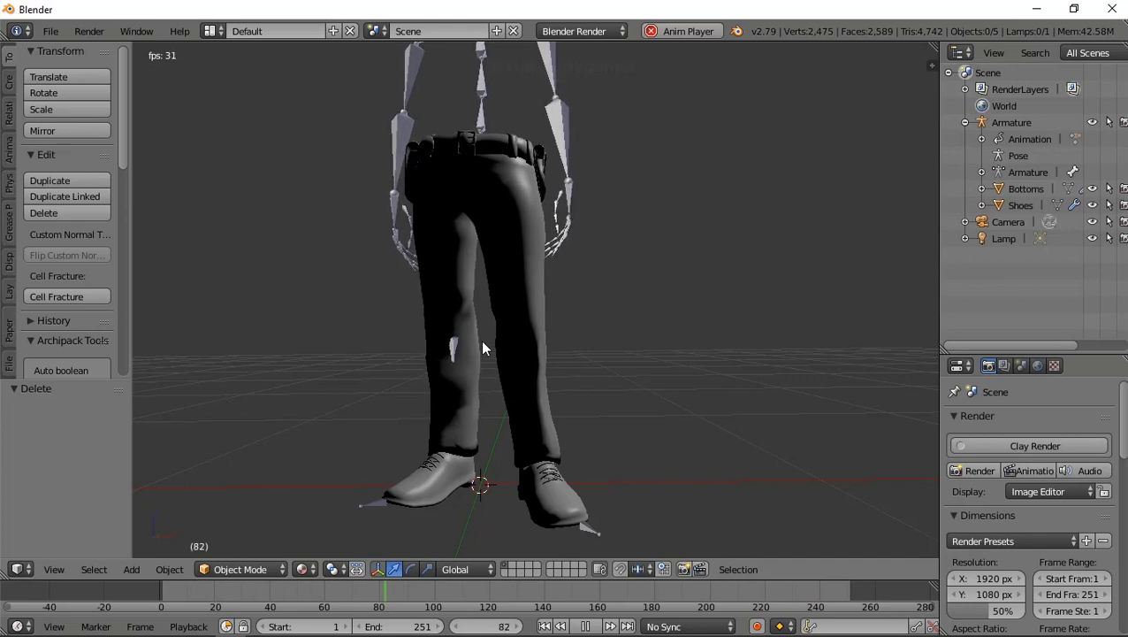
{"action": "scroll", "coordinate": [494, 327], "scroll_direction": "down", "scroll_amount": 3}
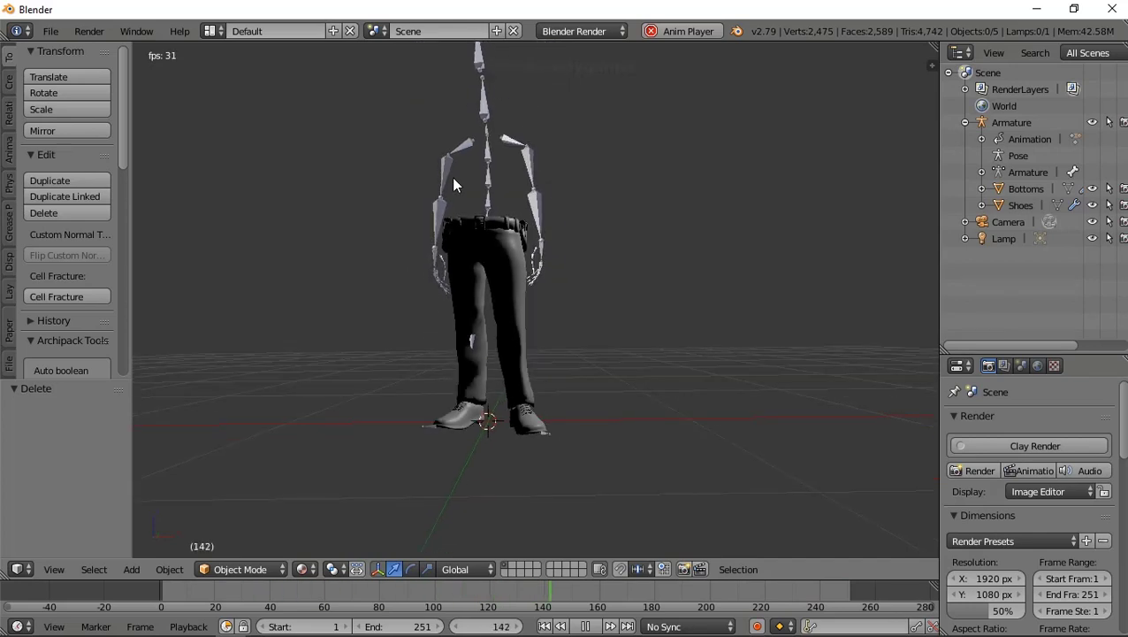
{"action": "scroll", "coordinate": [454, 197], "scroll_direction": "up", "scroll_amount": 3}
{"action": "scroll", "coordinate": [454, 197], "scroll_direction": "down", "scroll_amount": 3}
{"action": "mouse_move", "coordinate": [454, 196]}
{"action": "middle_mouse_down"}
{"action": "mouse_move", "coordinate": [495, 284]}
{"action": "mouse_move", "coordinate": [492, 300]}
{"action": "mouse_move", "coordinate": [469, 310]}
{"action": "middle_mouse_up"}
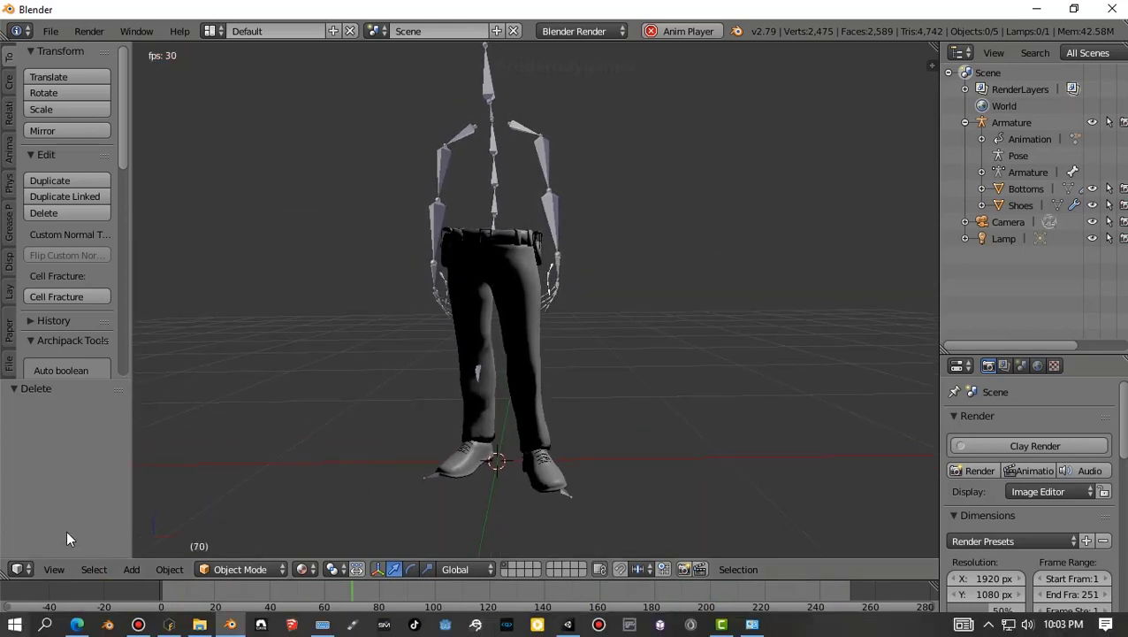
- Turn the bottom timeline into a Dope Sheet and enlarge its area
{"action": "left_click", "coordinate": [26, 625]}
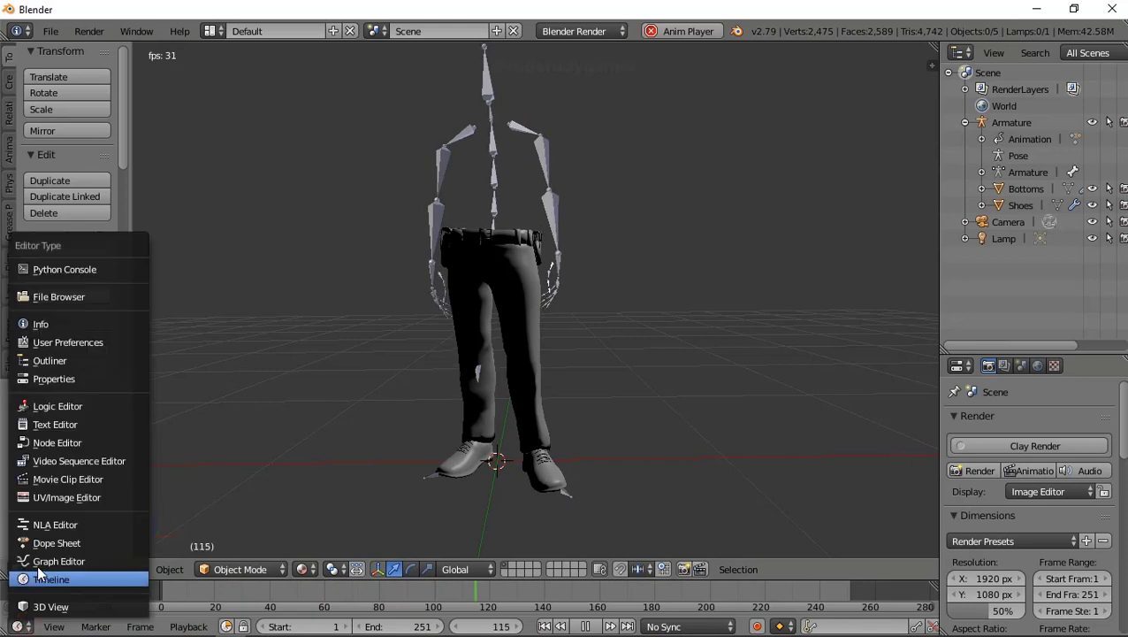
{"action": "left_click", "coordinate": [75, 538]}
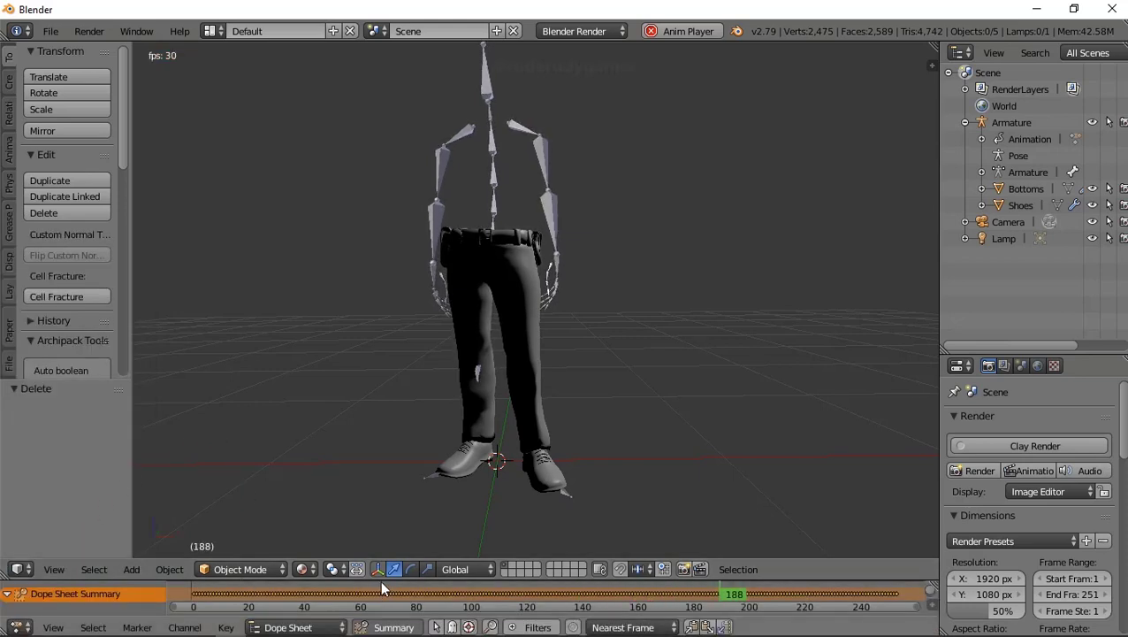
{"action": "left_click_drag", "start_coordinate": [376, 582], "coordinate": [359, 478]}
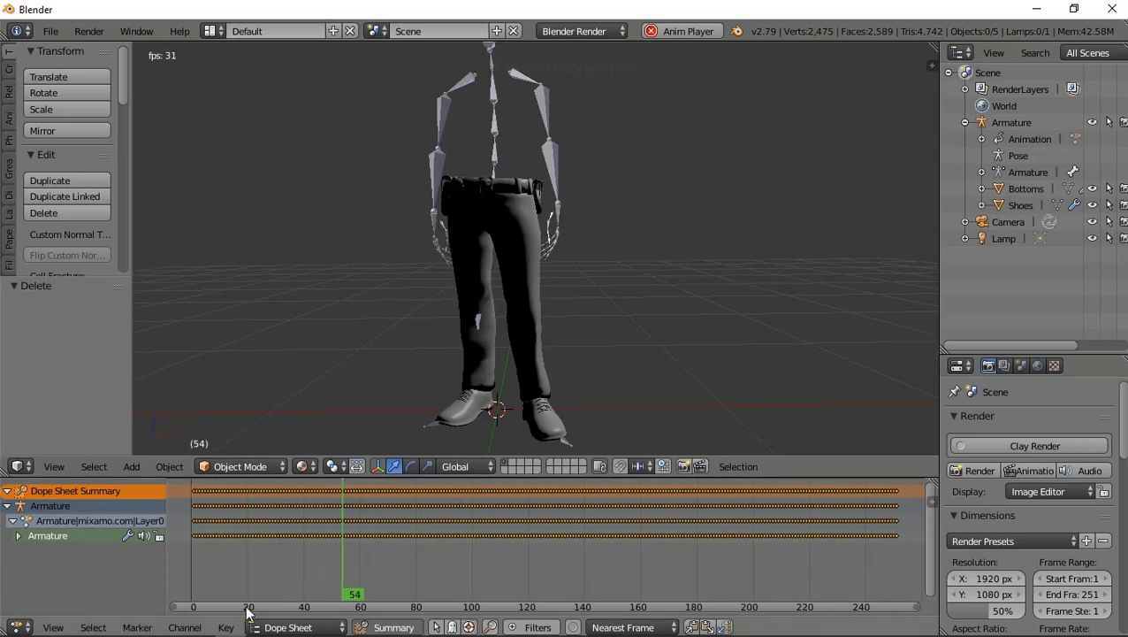
- Switch to the Action Editor showing the Armature's Armature|mixamo.com|Layer0 action
{"action": "left_click", "coordinate": [281, 628]}
{"action": "left_click", "coordinate": [291, 592]}
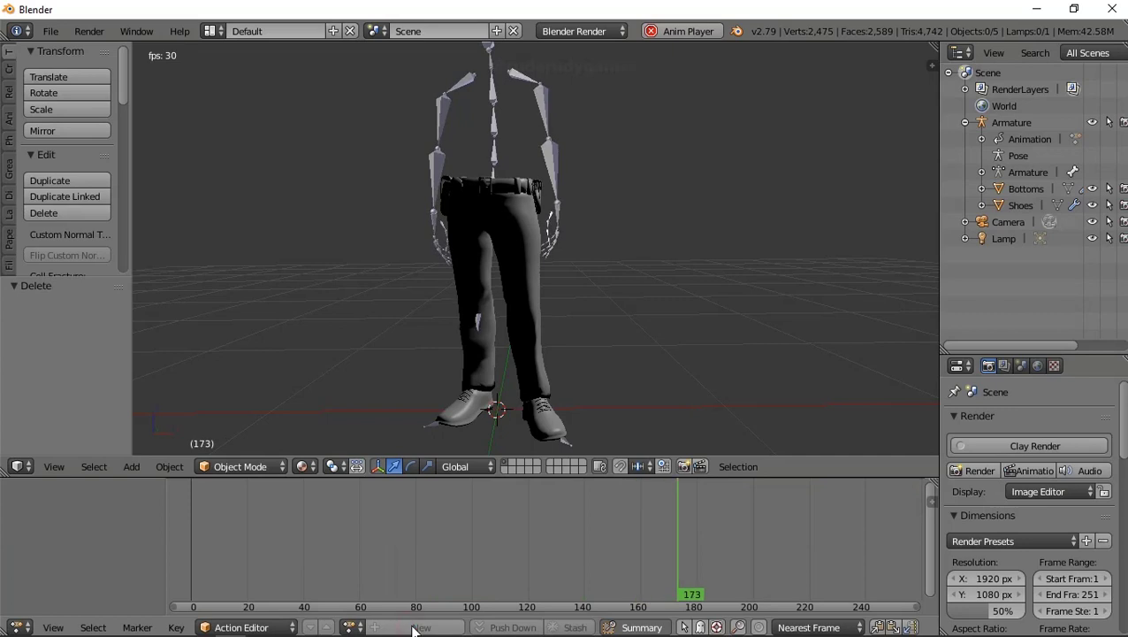
{"action": "left_click", "coordinate": [1012, 123]}
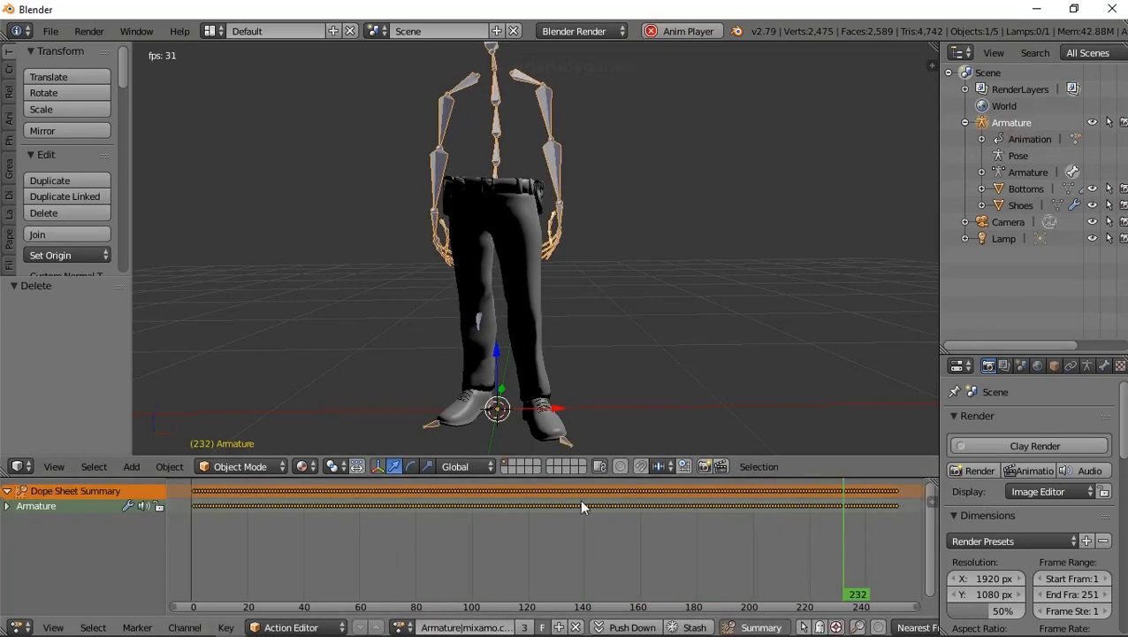
{"action": "left_click", "coordinate": [466, 626]}
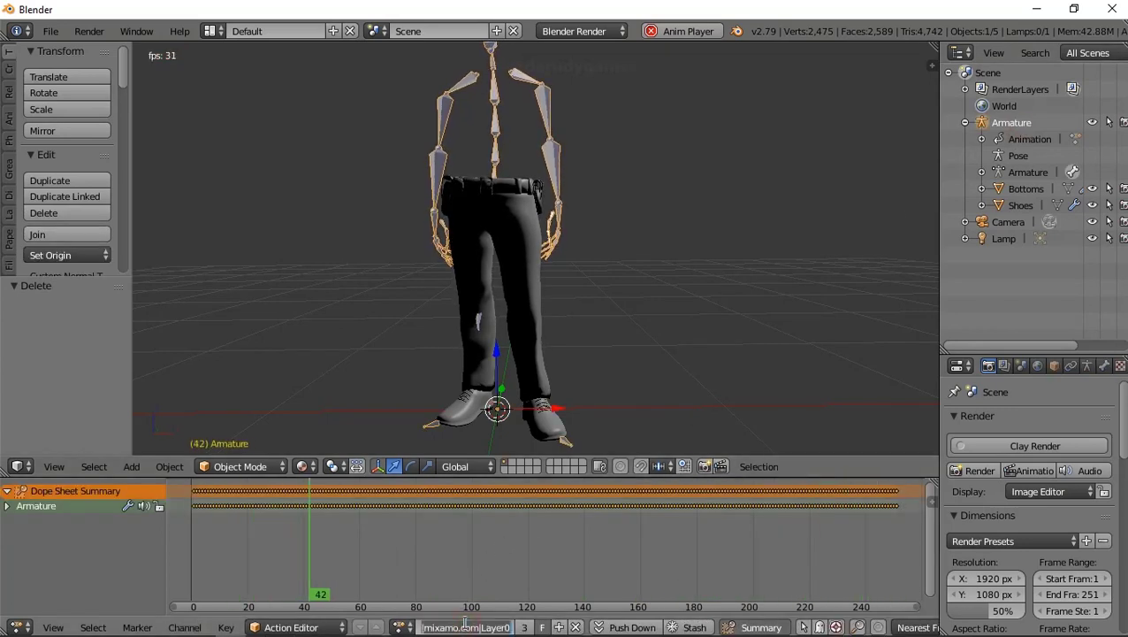
- Rename the action to 'idle', collapse Armature in the Outliner, and restore the Timeline
{"action": "key", "text": "BackSpace"}
{"action": "type", "text": "le"}
{"action": "key", "text": "Return"}
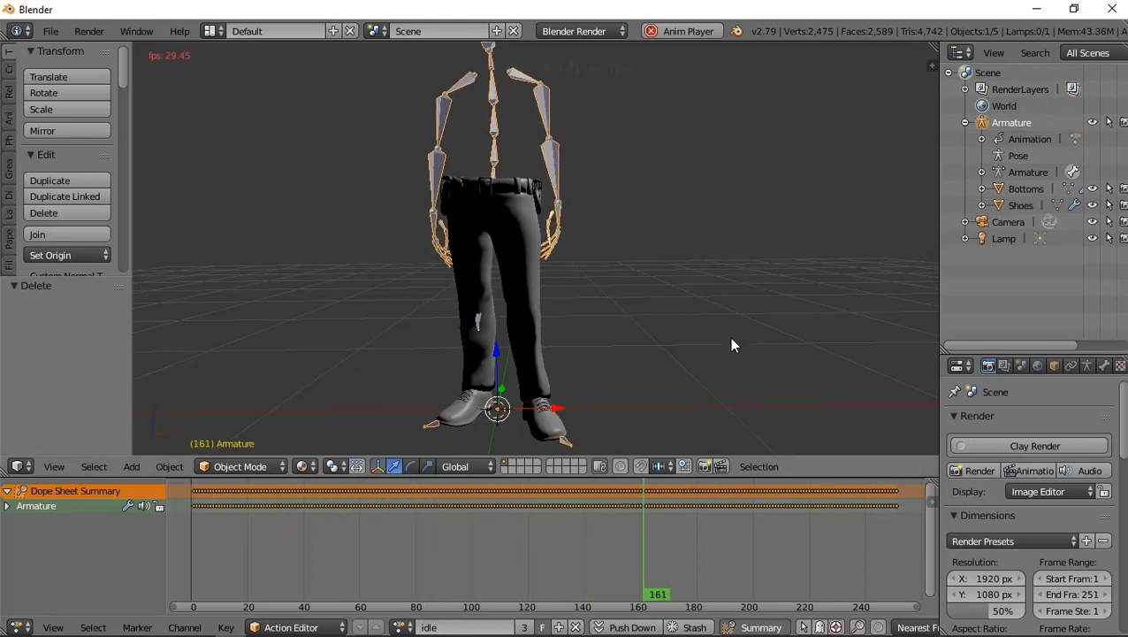
{"action": "left_click", "coordinate": [964, 123]}
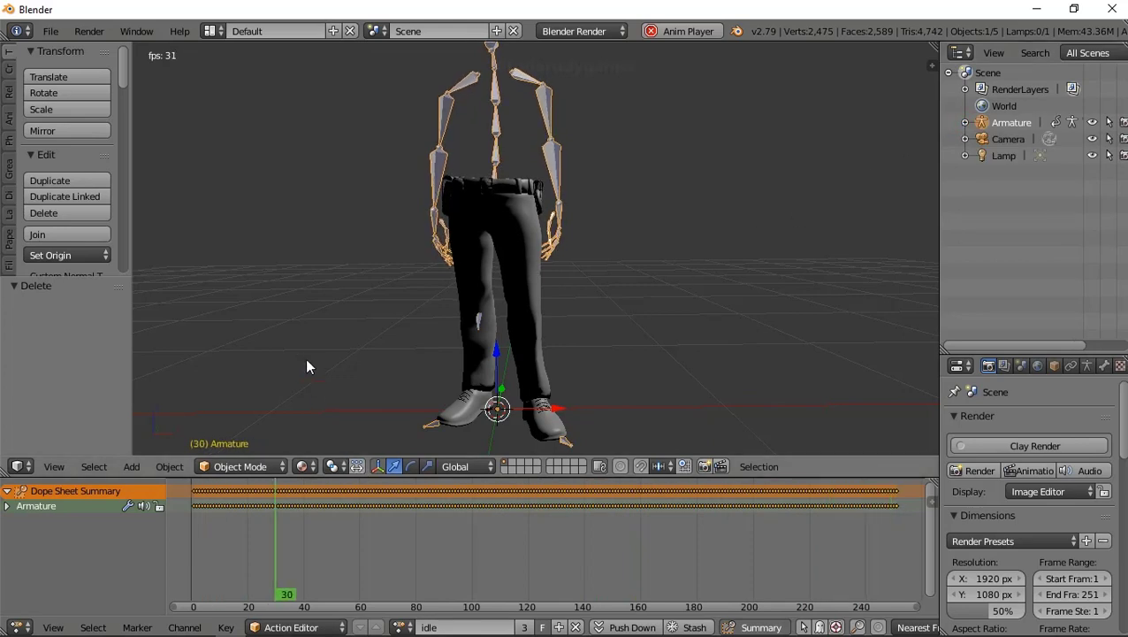
{"action": "left_click", "coordinate": [20, 624]}
- Stop the animation playback at frame 184
{"action": "left_click", "coordinate": [22, 580]}
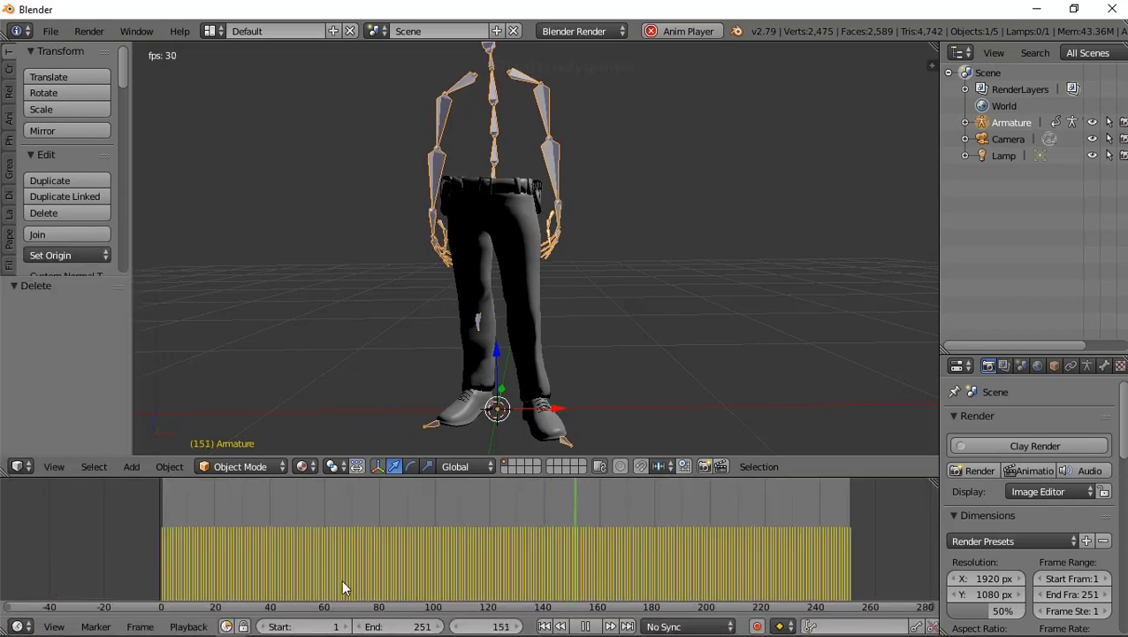
{"action": "left_click", "coordinate": [584, 626]}
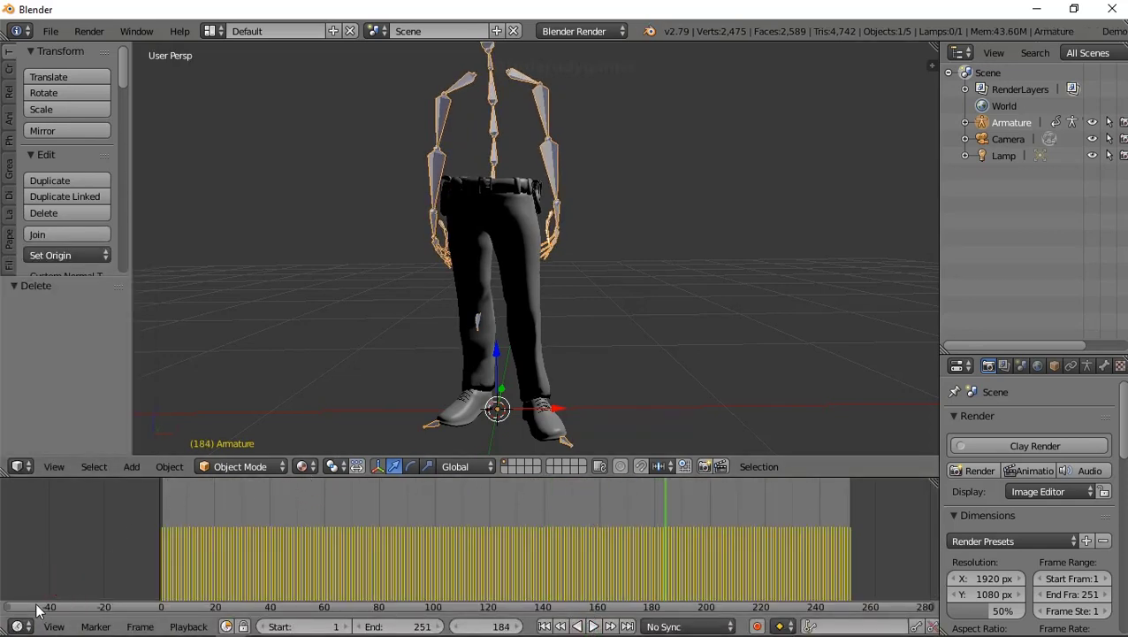
{"action": "left_click", "coordinate": [20, 625]}
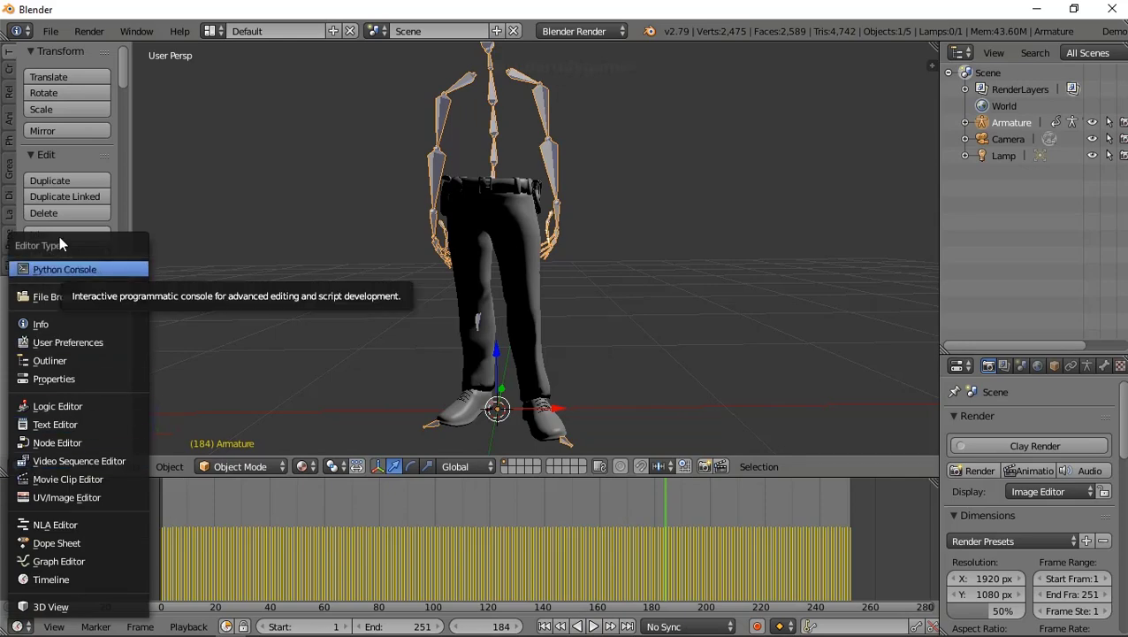
- Orbit and zoom the view, then bring up the File > Import format list
{"action": "mouse_move", "coordinate": [663, 391]}
{"action": "middle_mouse_down"}
{"action": "mouse_move", "coordinate": [468, 358]}
{"action": "mouse_move", "coordinate": [610, 323]}
{"action": "middle_mouse_up"}
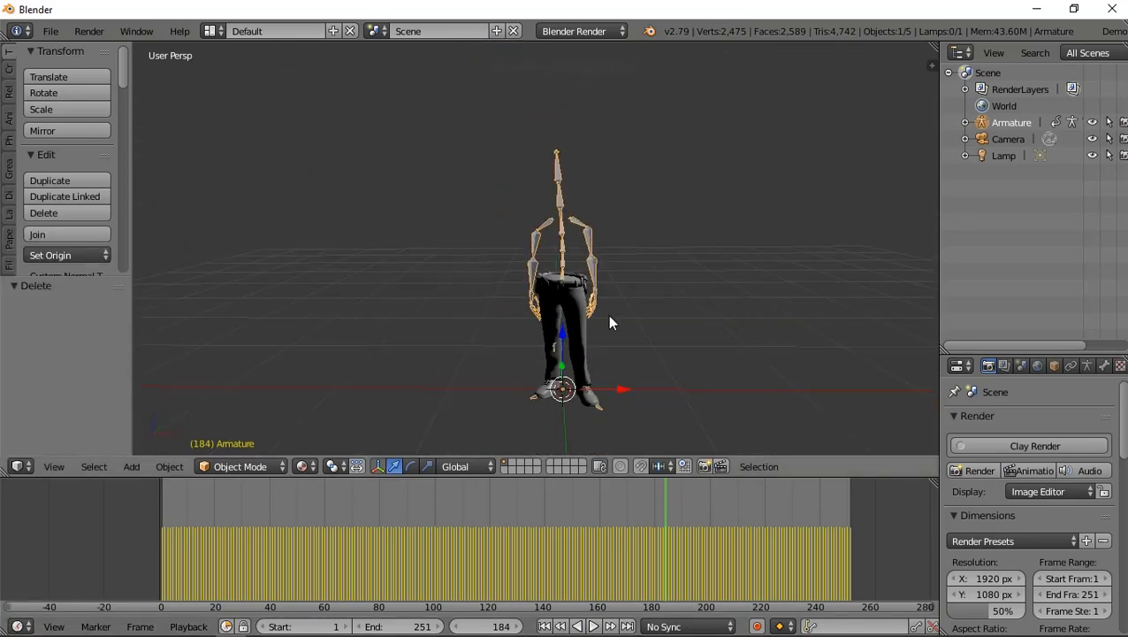
{"action": "scroll", "coordinate": [609, 323], "scroll_direction": "up", "scroll_amount": 2}
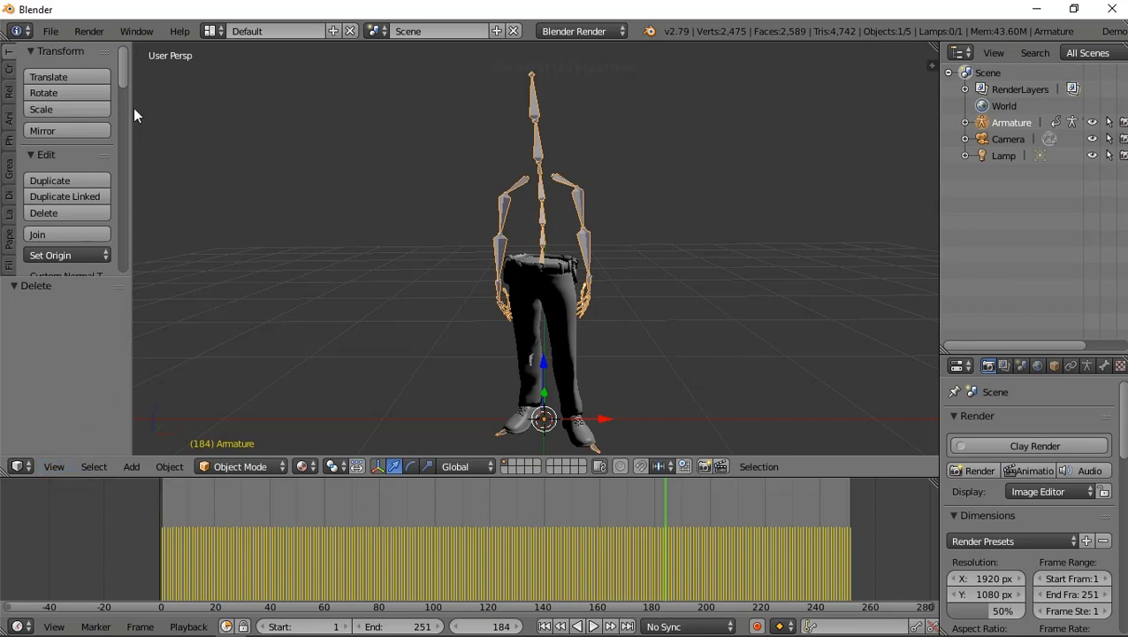
{"action": "scroll", "coordinate": [125, 103], "scroll_direction": "down", "scroll_amount": 1}
{"action": "left_click_drag", "start_coordinate": [125, 103], "coordinate": [137, 270]}
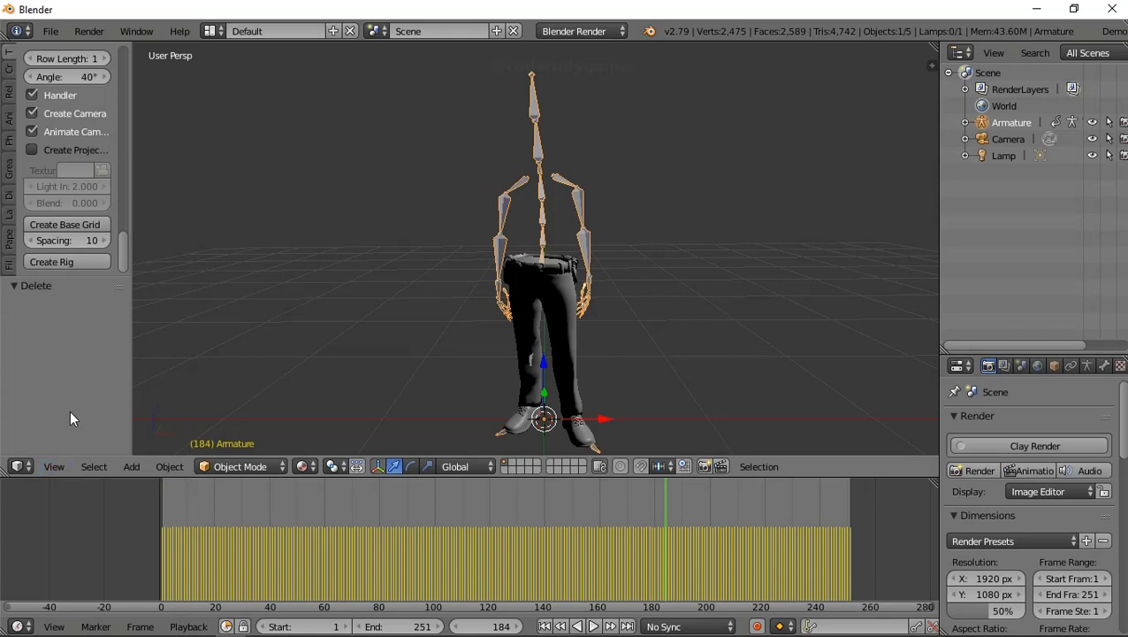
{"action": "left_click", "coordinate": [50, 31]}
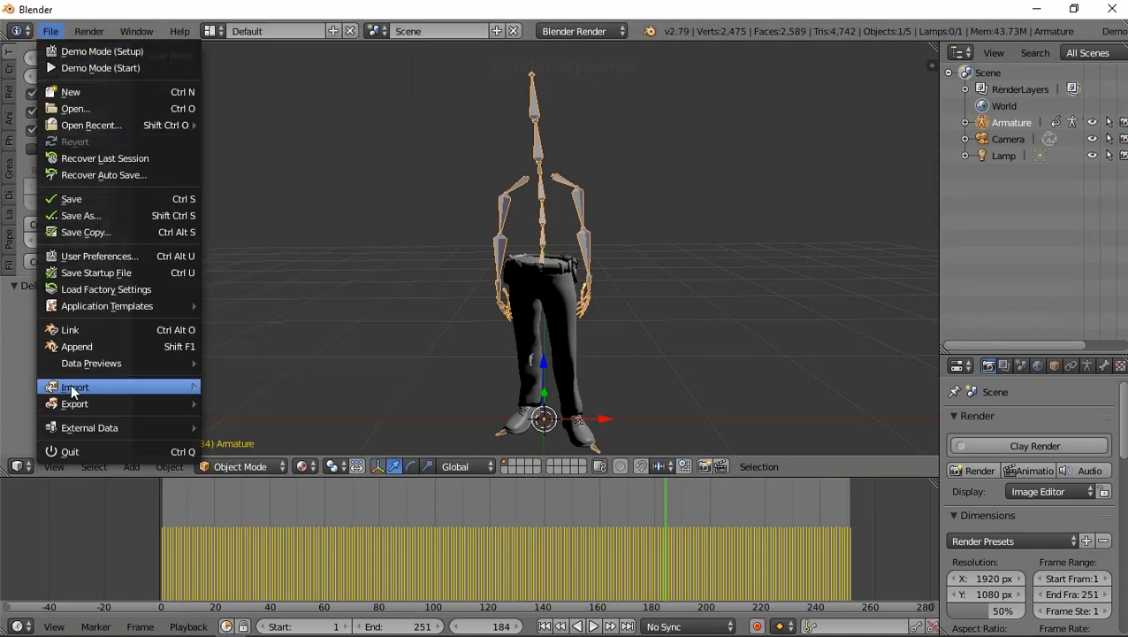
{"action": "mouse_move", "coordinate": [75, 386]}
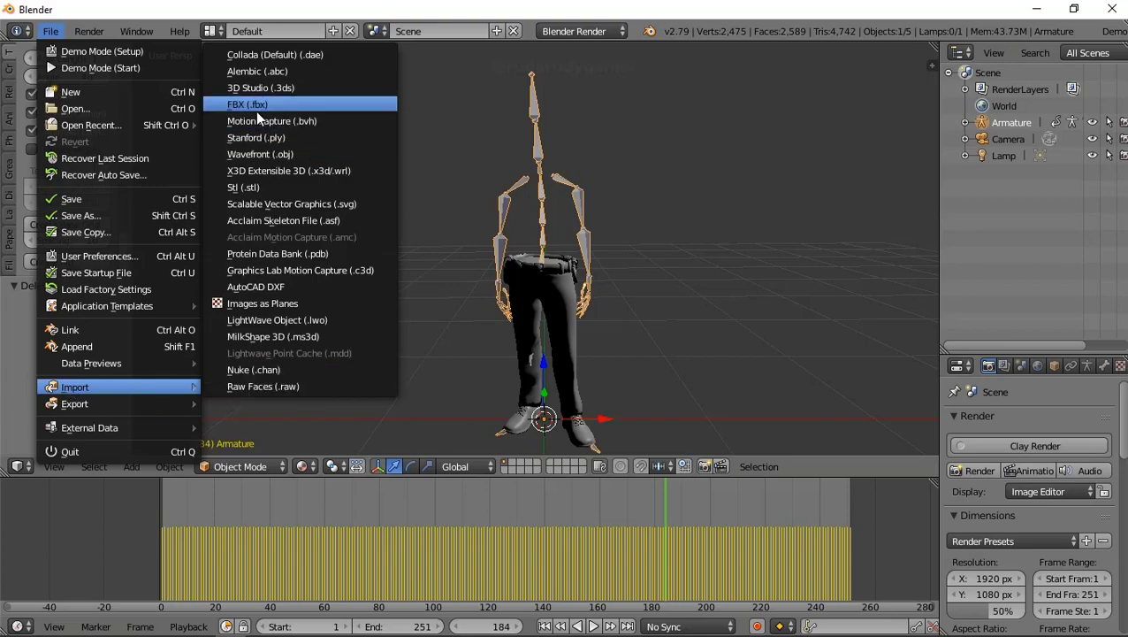
{"action": "left_click", "coordinate": [256, 111]}
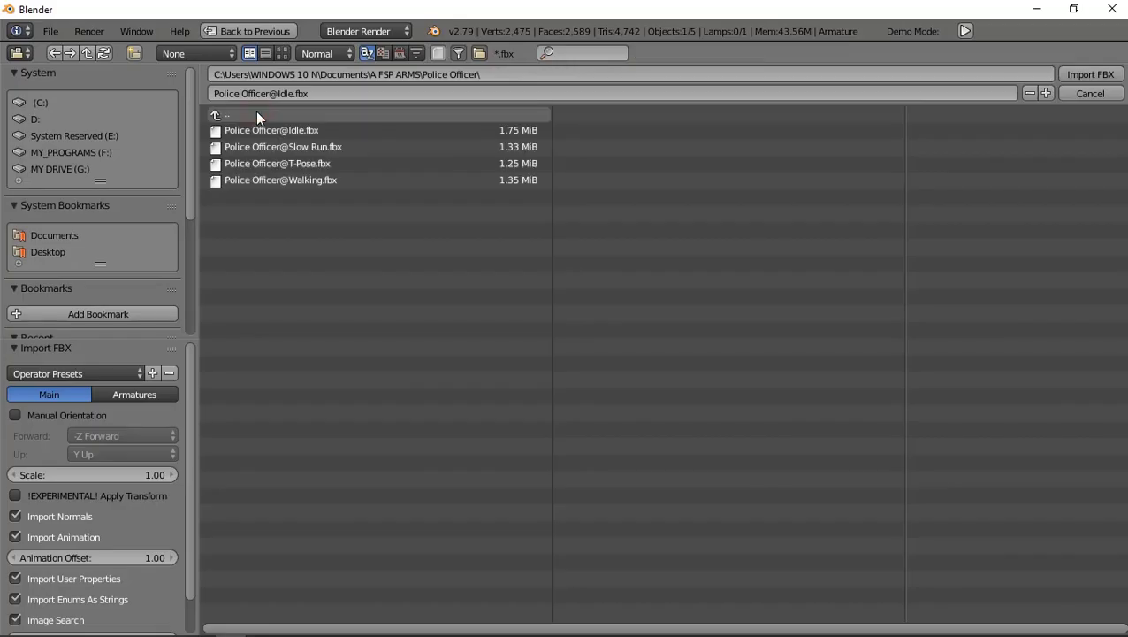
{"action": "left_click", "coordinate": [266, 178]}
{"action": "left_click", "coordinate": [1102, 76]}
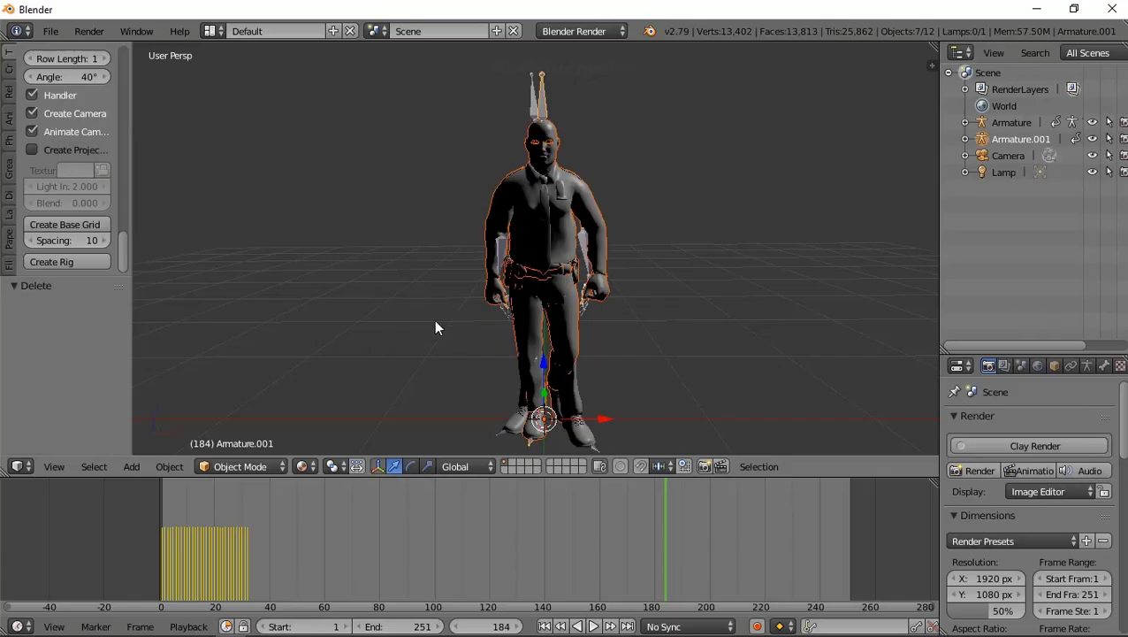
{"action": "middle_click_drag", "start_coordinate": [270, 316], "coordinate": [370, 308]}
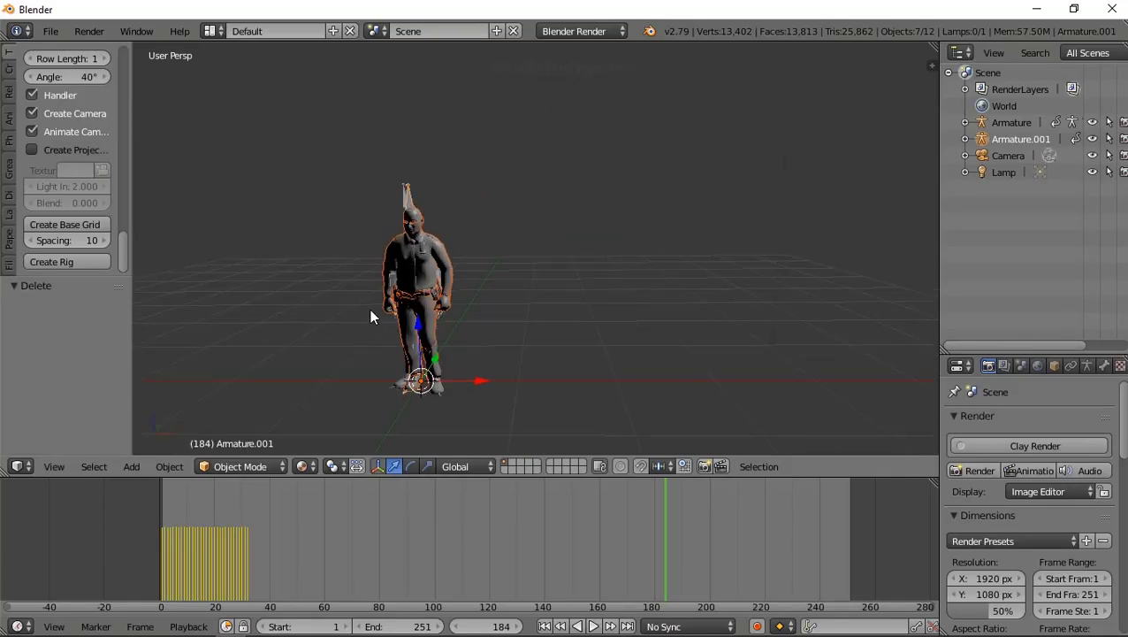
- Switch the timeline to the Dope Sheet and rename the imported action 'walk'
{"action": "left_click", "coordinate": [27, 628]}
{"action": "left_click", "coordinate": [49, 539]}
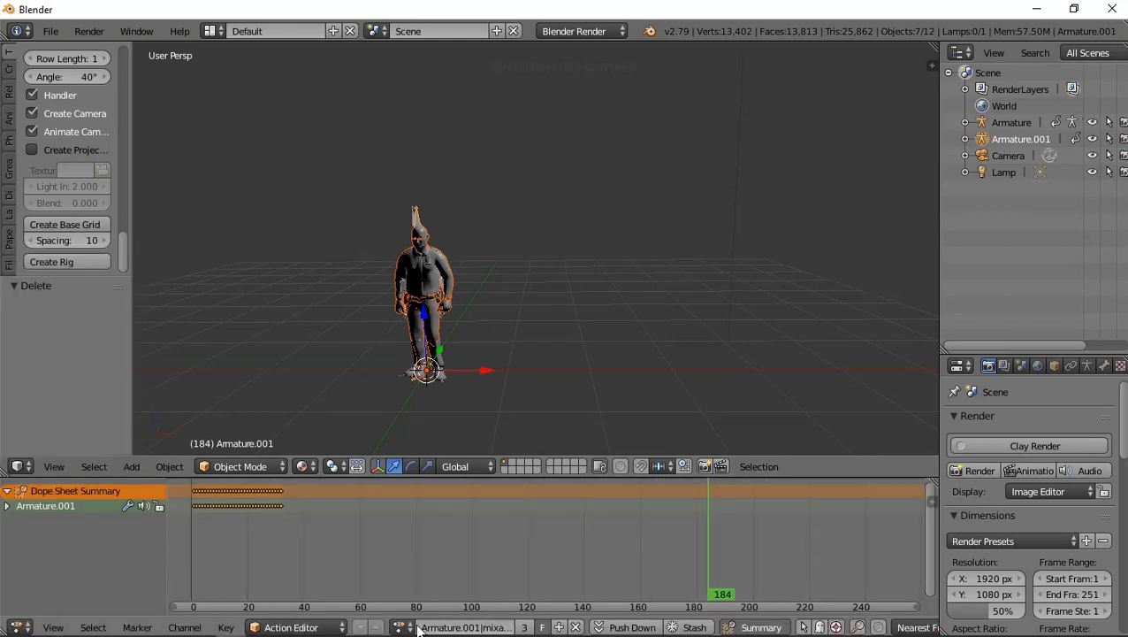
{"action": "left_click", "coordinate": [471, 627]}
- Delete the imported Armature.001, Body, Bottoms.001 and the Camera
{"action": "right_click", "coordinate": [1002, 138]}
{"action": "left_click", "coordinate": [1001, 138]}
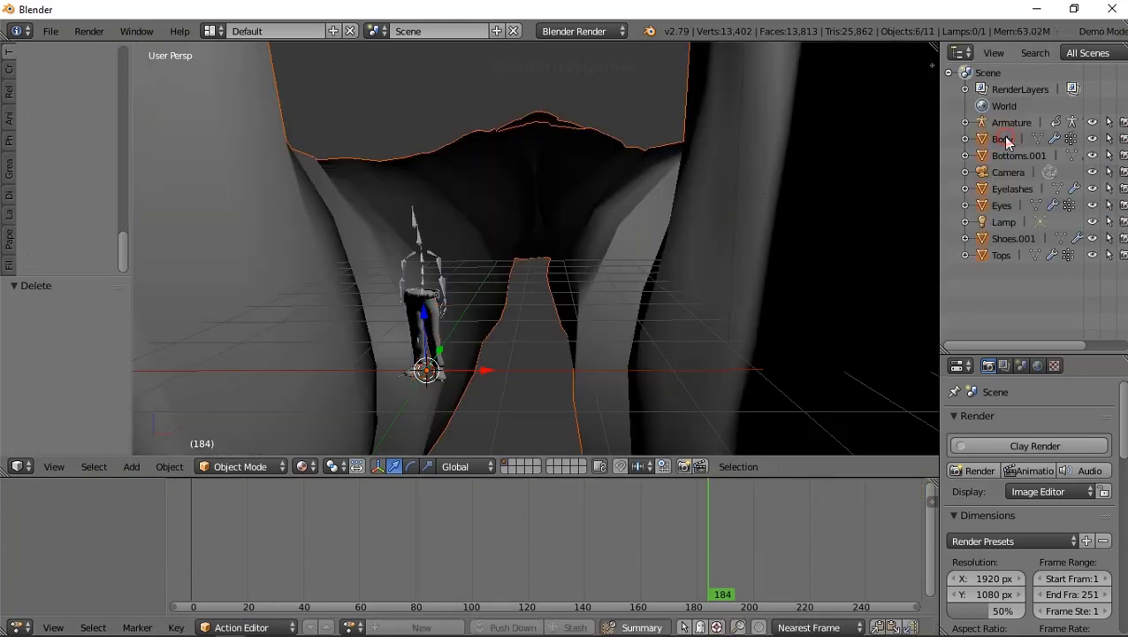
{"action": "left_click", "coordinate": [1005, 142]}
{"action": "right_click", "coordinate": [1005, 141]}
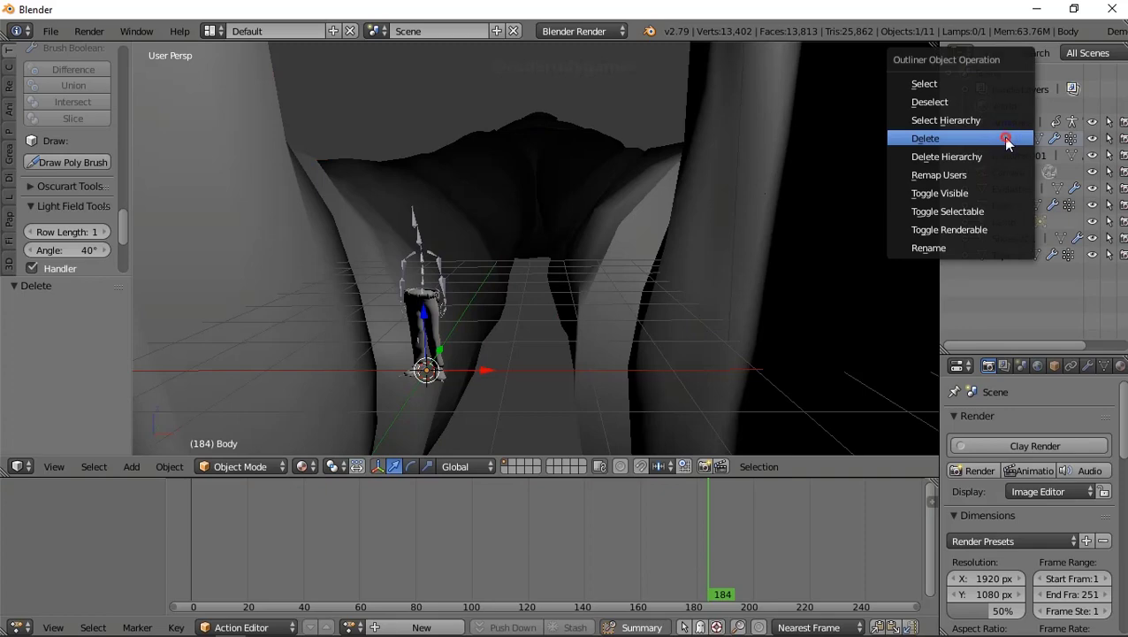
{"action": "left_click", "coordinate": [1005, 141]}
{"action": "right_click", "coordinate": [1005, 142]}
{"action": "left_click", "coordinate": [1005, 141]}
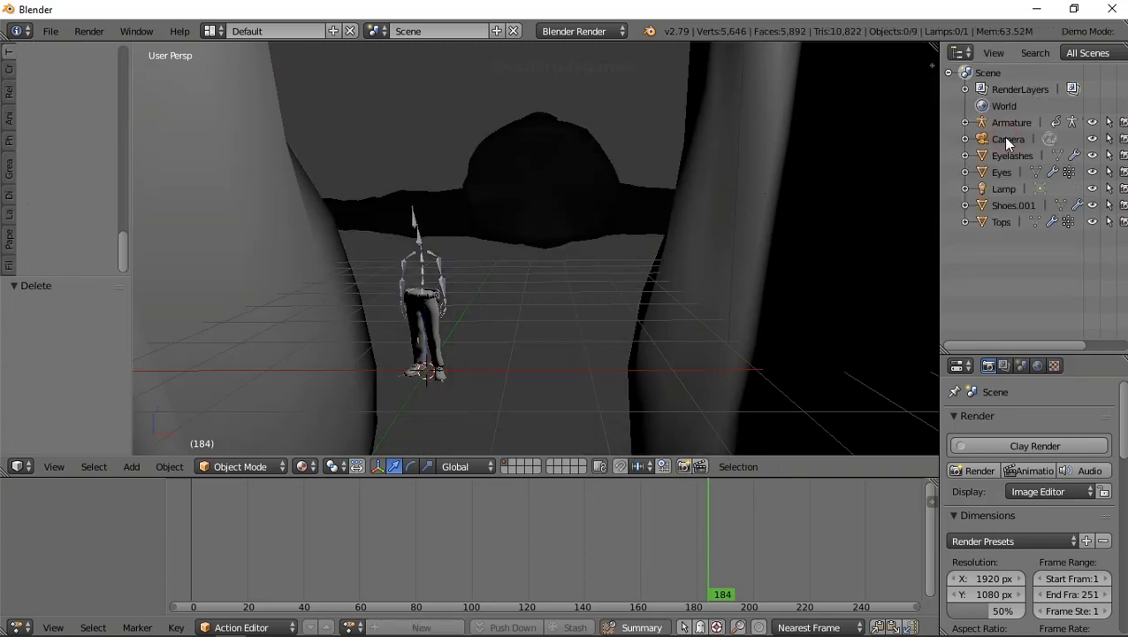
{"action": "right_click", "coordinate": [1002, 137]}
{"action": "left_click", "coordinate": [1002, 138]}
- Delete the imported Eyelashes, Eyes, Shoes.001 and Tops meshes
{"action": "right_click", "coordinate": [1001, 139]}
{"action": "left_click", "coordinate": [1001, 138]}
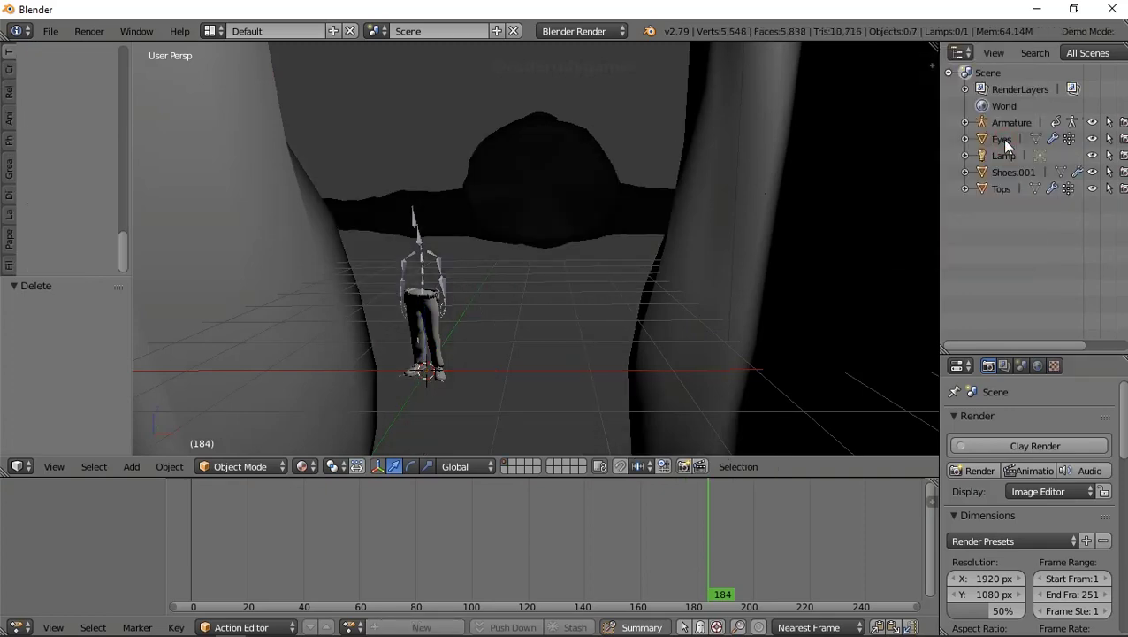
{"action": "right_click", "coordinate": [1000, 139]}
{"action": "left_click", "coordinate": [1001, 139]}
{"action": "right_click", "coordinate": [1001, 156]}
{"action": "left_click", "coordinate": [1002, 157]}
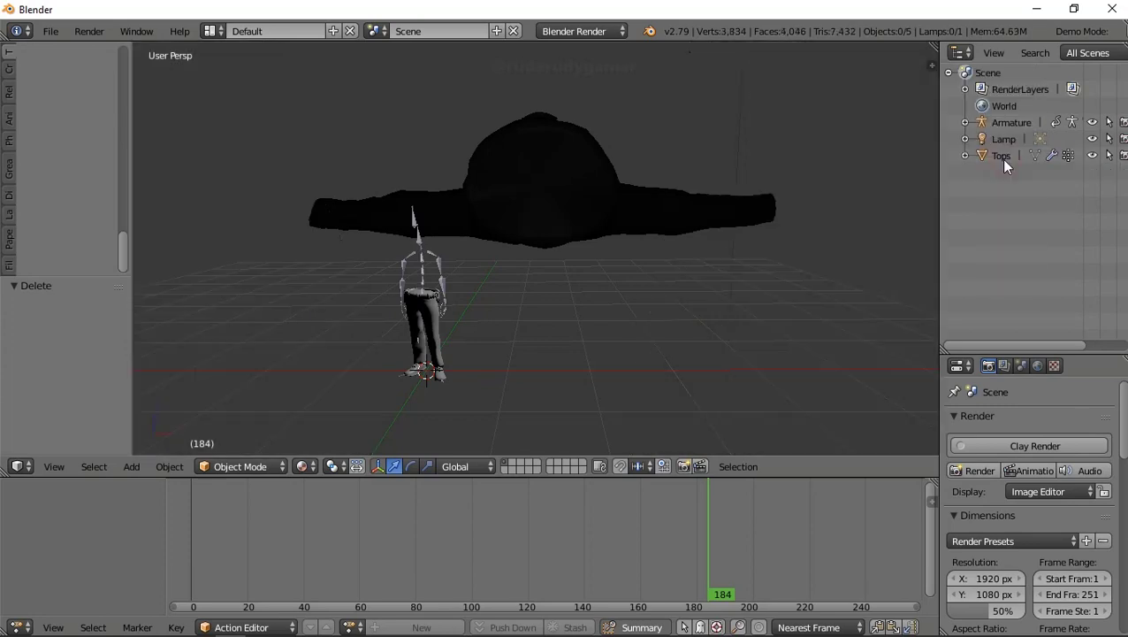
{"action": "right_click", "coordinate": [1000, 156]}
{"action": "left_click", "coordinate": [1000, 156]}
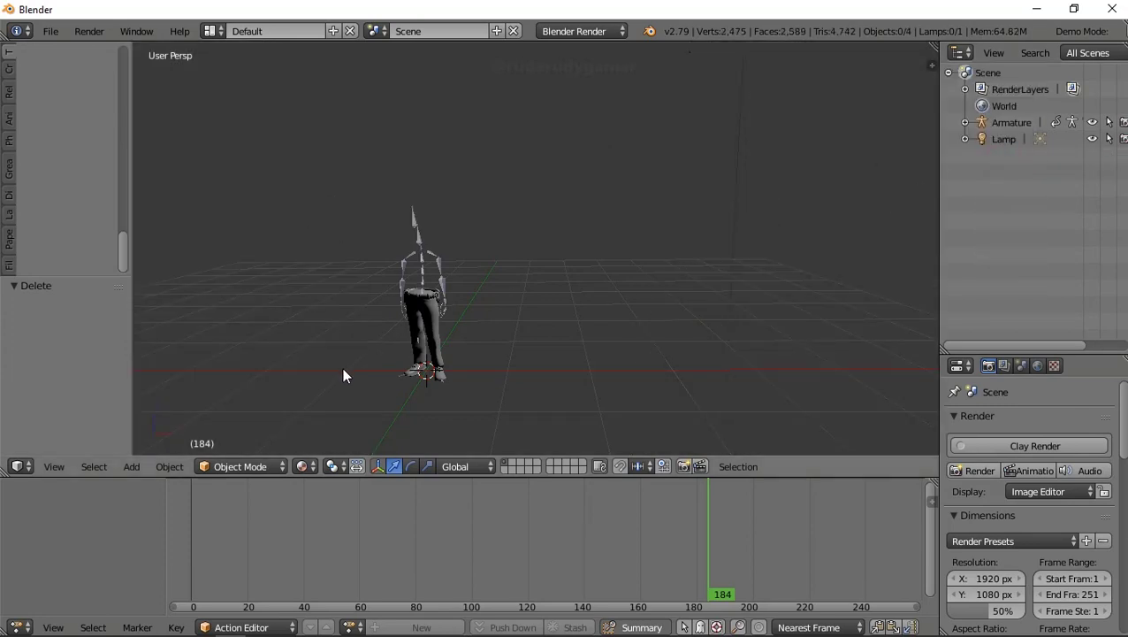
{"action": "scroll", "coordinate": [504, 322], "scroll_direction": "up", "scroll_amount": 5}
{"action": "mouse_move", "coordinate": [504, 322]}
{"action": "middle_mouse_down"}
{"action": "mouse_move", "coordinate": [633, 304]}
{"action": "mouse_move", "coordinate": [550, 320]}
{"action": "middle_mouse_up"}
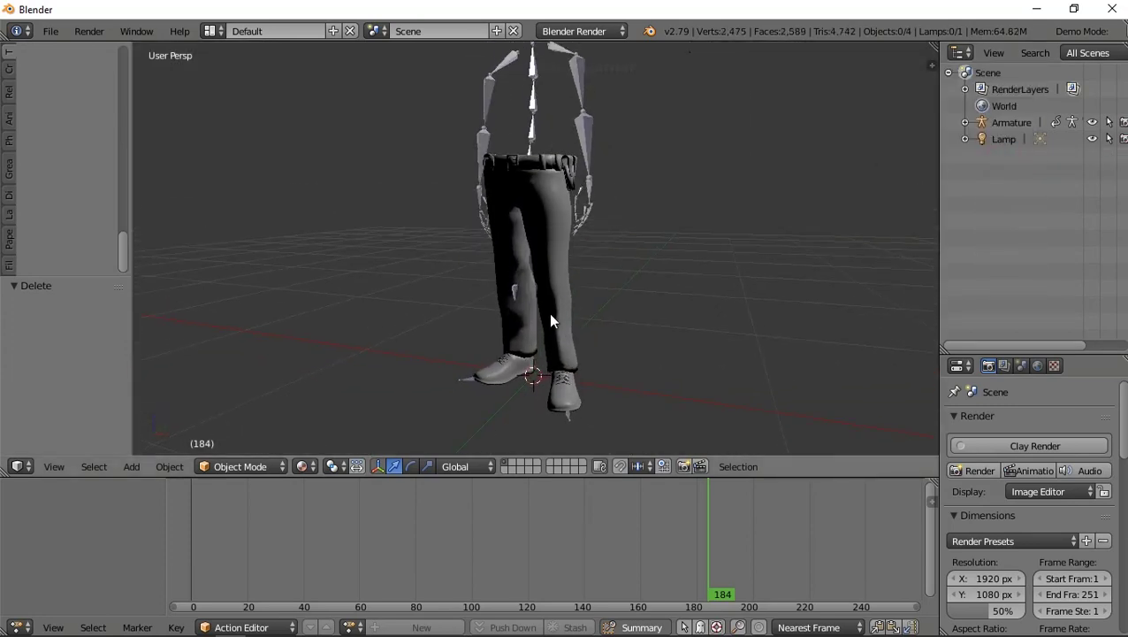
- Assign the walk action to the original Armature and return the playhead to frame 0
{"action": "left_click", "coordinate": [1017, 129]}
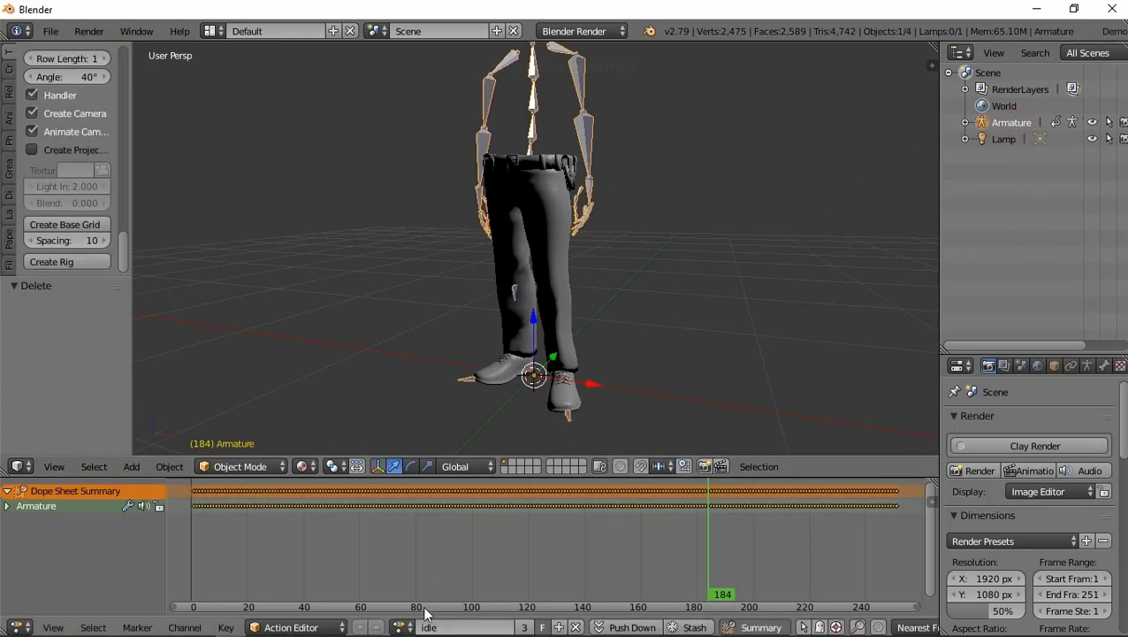
{"action": "left_click", "coordinate": [403, 628]}
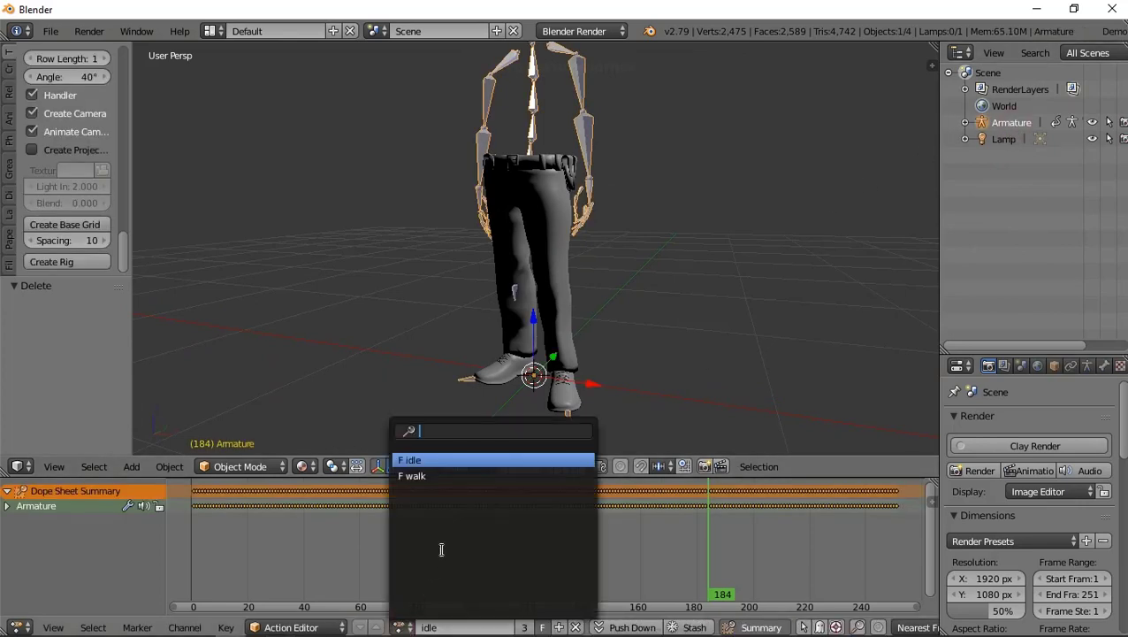
{"action": "left_click", "coordinate": [422, 476]}
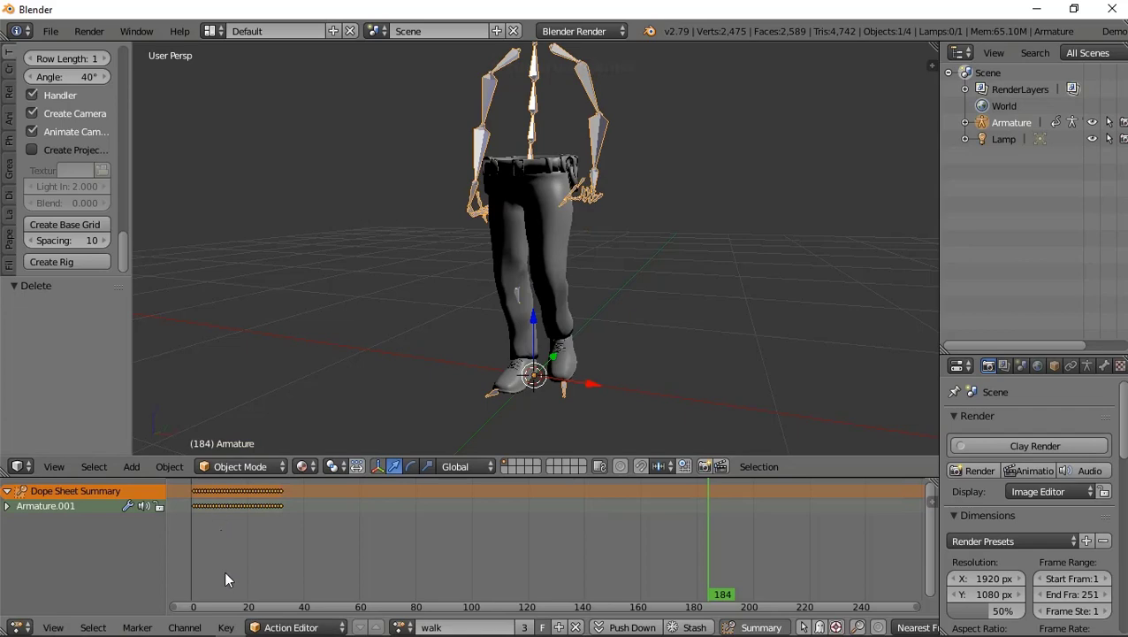
{"action": "mouse_move", "coordinate": [197, 503]}
{"action": "left_mouse_down"}
{"action": "mouse_move", "coordinate": [280, 538]}
{"action": "mouse_move", "coordinate": [195, 532]}
{"action": "mouse_move", "coordinate": [277, 561]}
{"action": "mouse_move", "coordinate": [191, 555]}
{"action": "mouse_move", "coordinate": [279, 584]}
{"action": "mouse_move", "coordinate": [191, 567]}
{"action": "mouse_move", "coordinate": [214, 574]}
{"action": "left_mouse_up"}
{"action": "mouse_move", "coordinate": [243, 578]}
{"action": "left_mouse_down"}
{"action": "mouse_move", "coordinate": [277, 583]}
{"action": "mouse_move", "coordinate": [183, 583]}
{"action": "mouse_move", "coordinate": [279, 584]}
{"action": "mouse_move", "coordinate": [186, 588]}
{"action": "mouse_move", "coordinate": [272, 608]}
{"action": "mouse_move", "coordinate": [198, 604]}
{"action": "mouse_move", "coordinate": [220, 606]}
{"action": "mouse_move", "coordinate": [239, 574]}
{"action": "mouse_move", "coordinate": [261, 479]}
{"action": "mouse_move", "coordinate": [281, 490]}
{"action": "mouse_move", "coordinate": [189, 493]}
{"action": "mouse_move", "coordinate": [279, 510]}
{"action": "mouse_move", "coordinate": [189, 518]}
{"action": "left_mouse_up"}
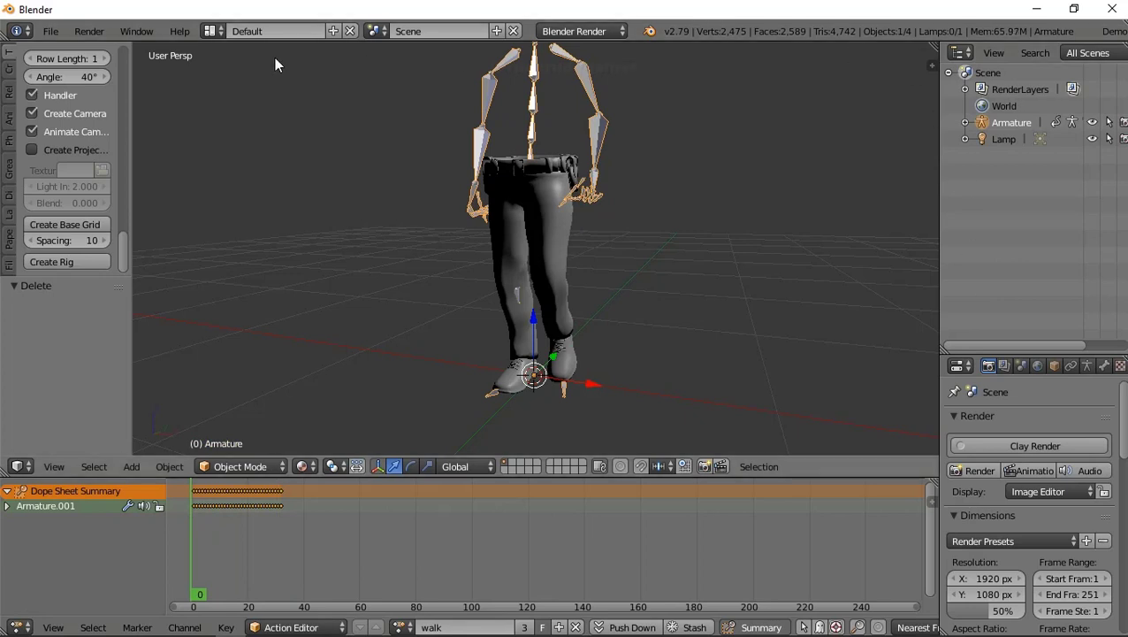
- Import the Police Officer@Slow Run.fbx character through the FBX importer
{"action": "left_click", "coordinate": [55, 35]}
{"action": "mouse_move", "coordinate": [119, 387]}
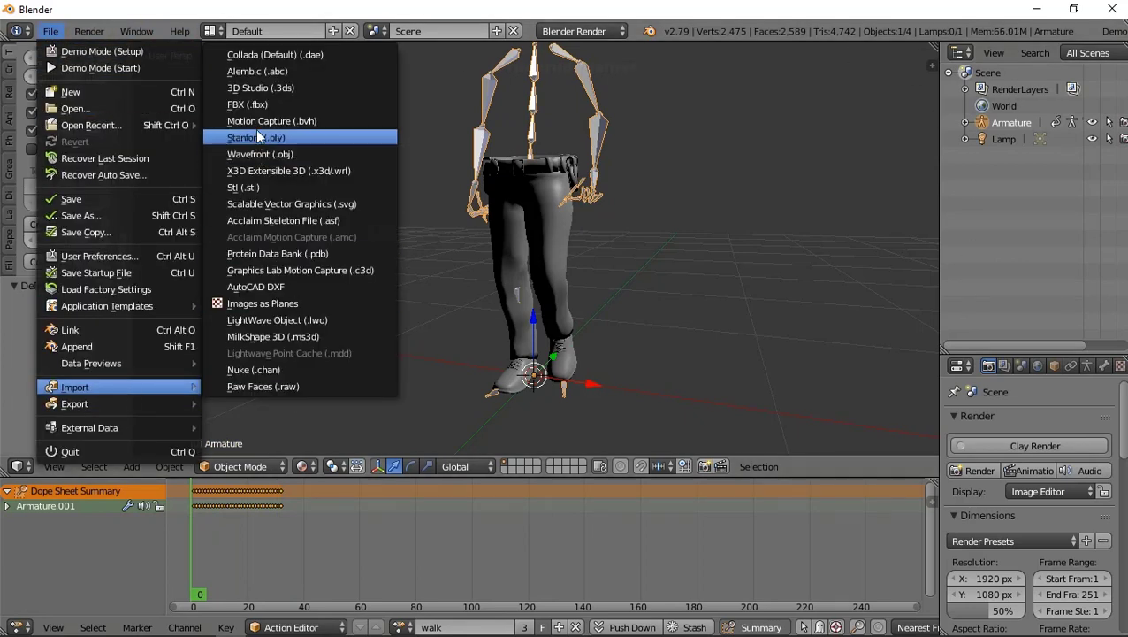
{"action": "left_click", "coordinate": [256, 104]}
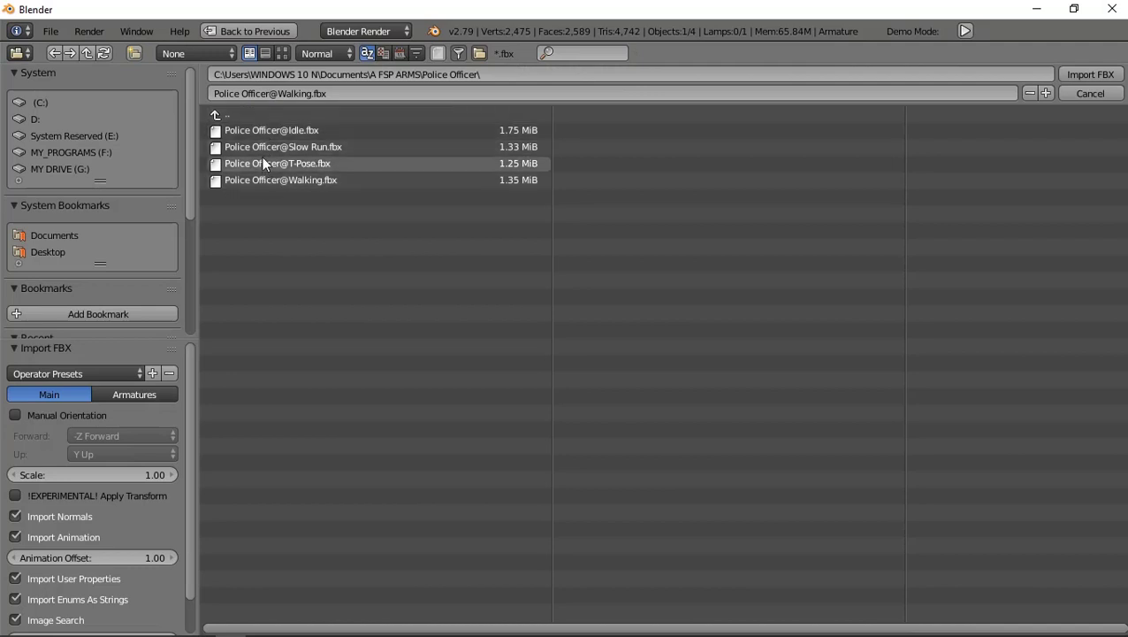
{"action": "left_click", "coordinate": [260, 146]}
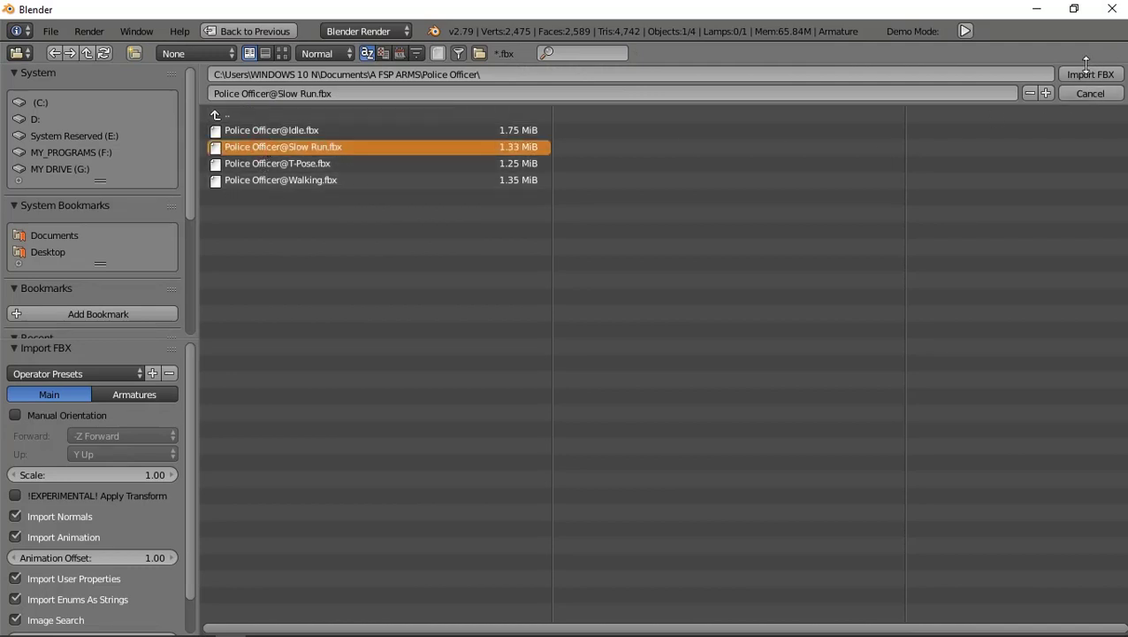
{"action": "left_click", "coordinate": [1088, 75]}
{"action": "middle_click_drag", "start_coordinate": [519, 335], "coordinate": [423, 384]}
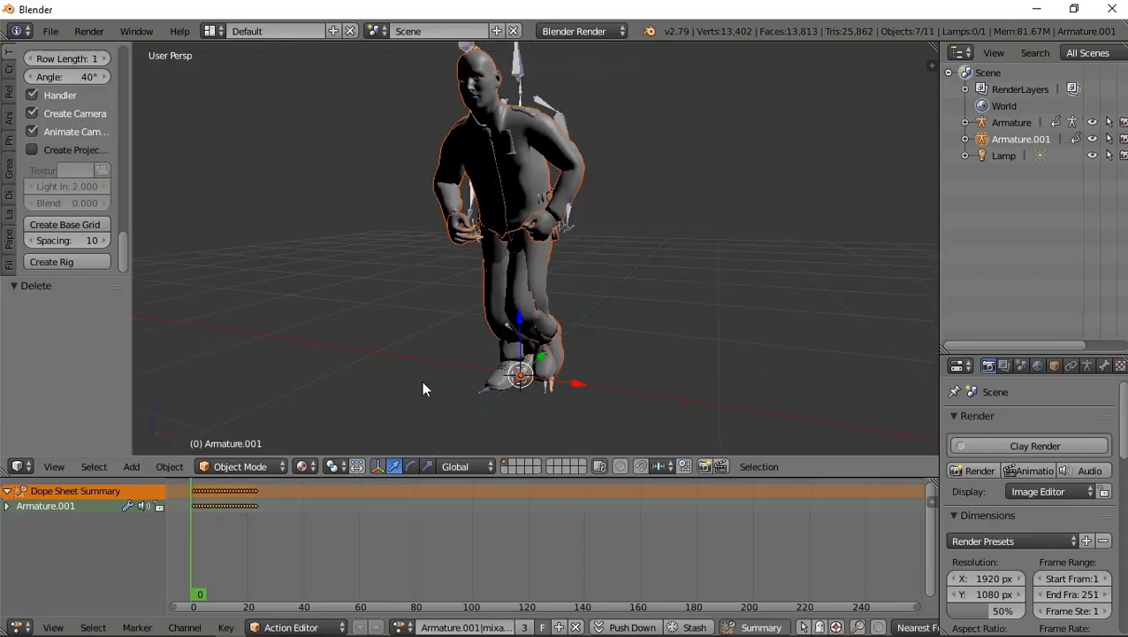
- Rename the imported action to 'run' in the Action Editor
{"action": "left_click", "coordinate": [451, 627]}
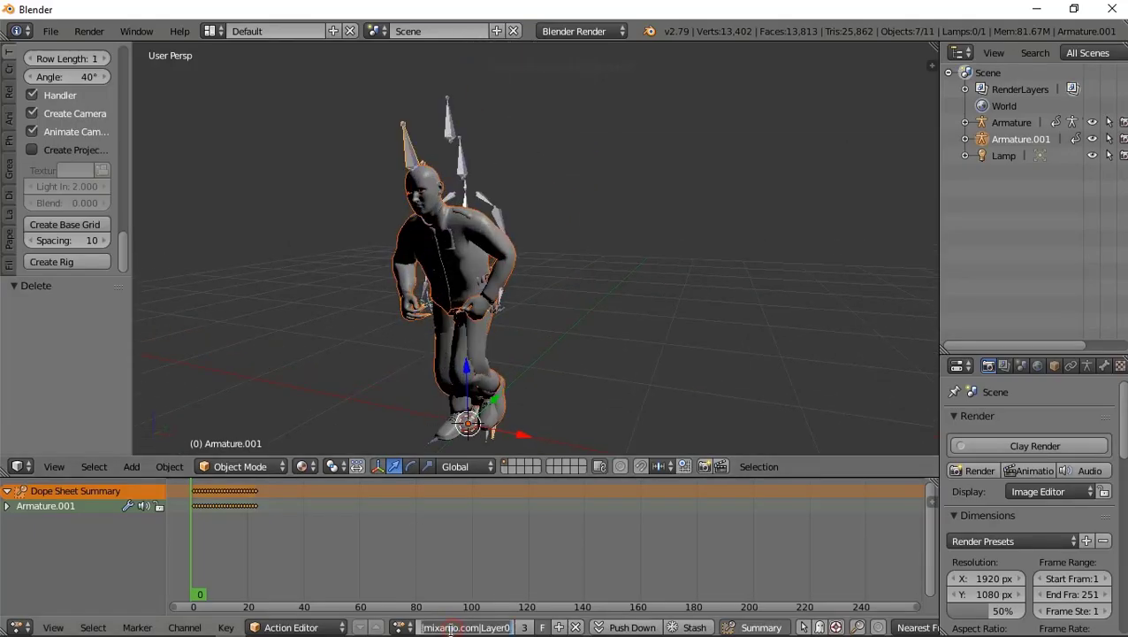
{"action": "key", "text": "BackSpace"}
{"action": "type", "text": "run"}
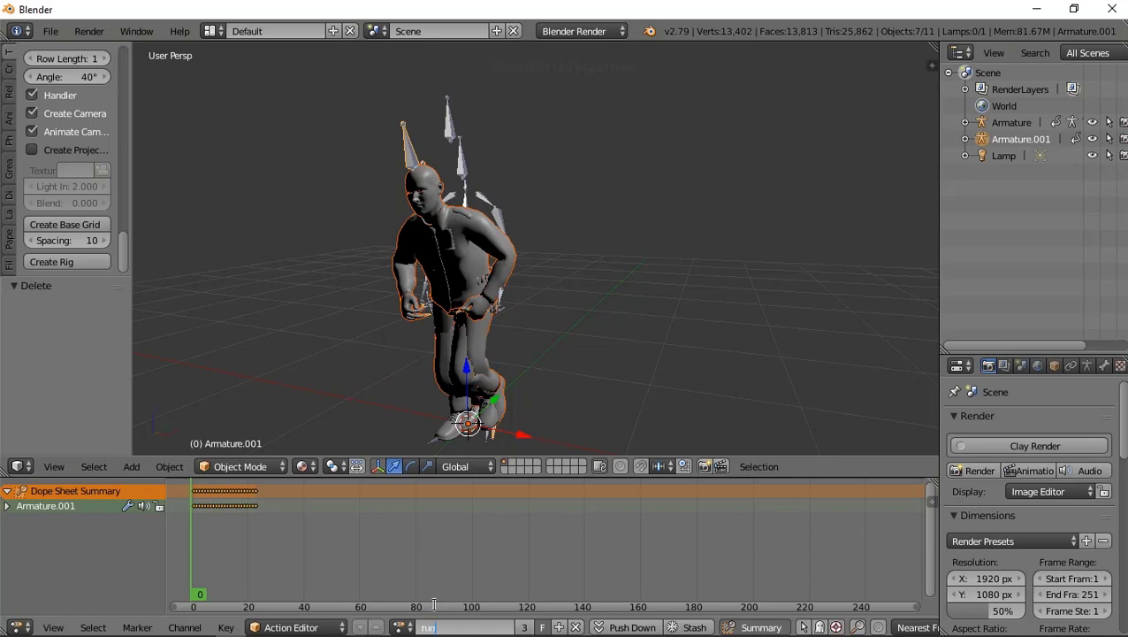
{"action": "key", "text": "Return"}
- Delete the imported Armature.001 and its oversized character meshes
{"action": "right_click", "coordinate": [1001, 137]}
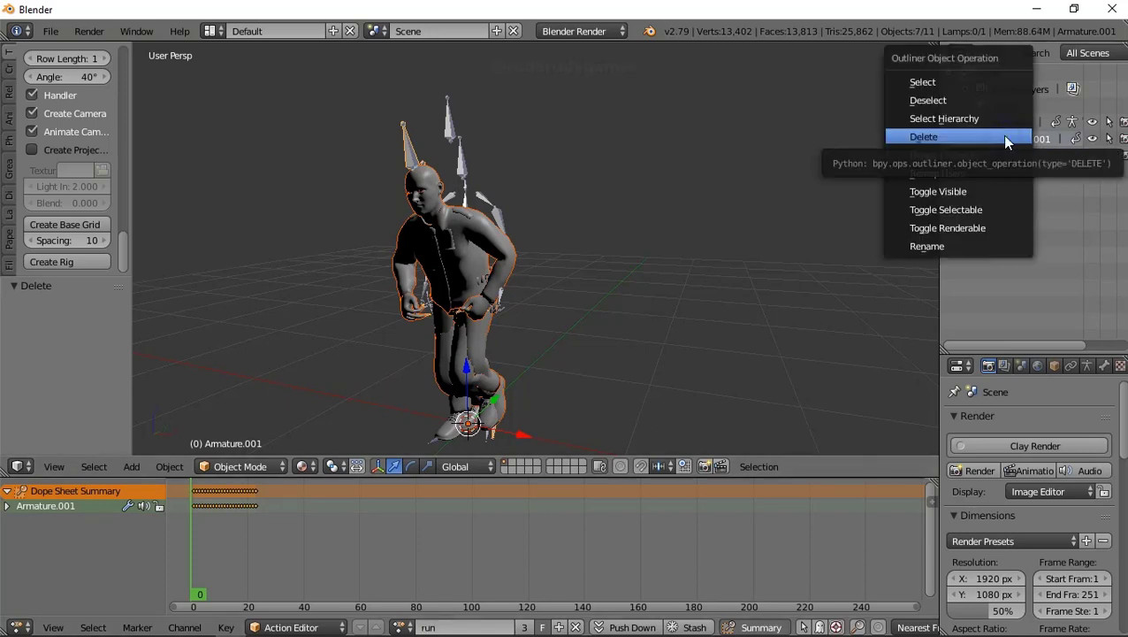
{"action": "left_click", "coordinate": [1001, 137]}
{"action": "right_click", "coordinate": [1001, 137]}
{"action": "left_click", "coordinate": [999, 137]}
{"action": "right_click", "coordinate": [997, 139]}
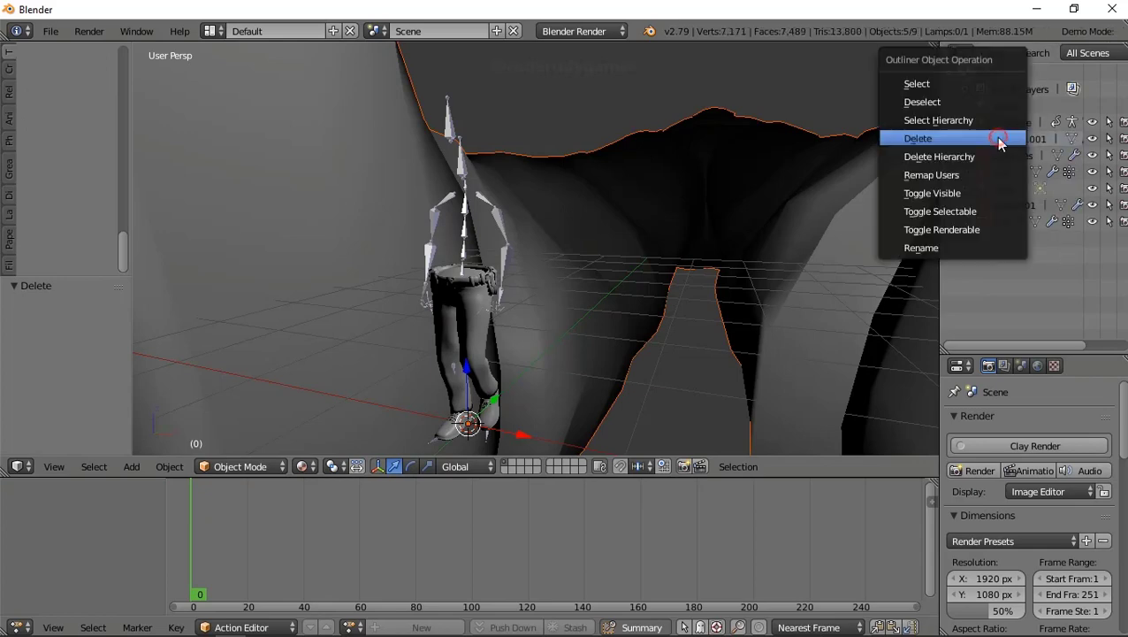
{"action": "left_click", "coordinate": [999, 139]}
{"action": "right_click", "coordinate": [996, 138]}
{"action": "left_click", "coordinate": [995, 138]}
{"action": "right_click", "coordinate": [994, 138]}
{"action": "left_click", "coordinate": [993, 139]}
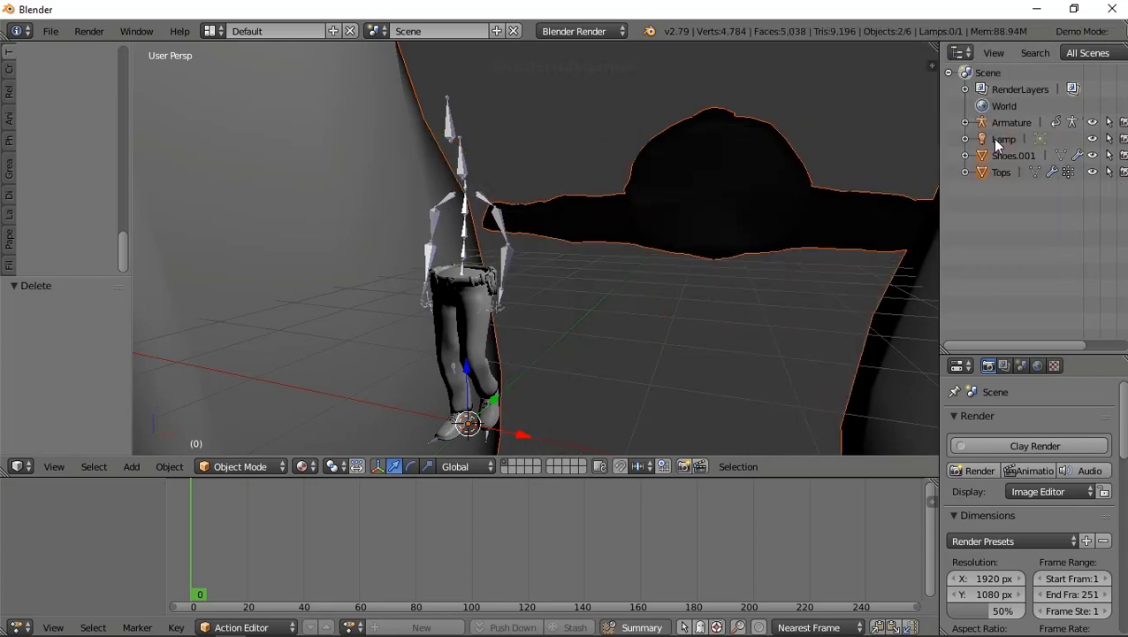
- Undo the accidental Lamp deletion so the Lamp is restored
{"action": "right_click", "coordinate": [991, 139]}
{"action": "left_click", "coordinate": [991, 139]}
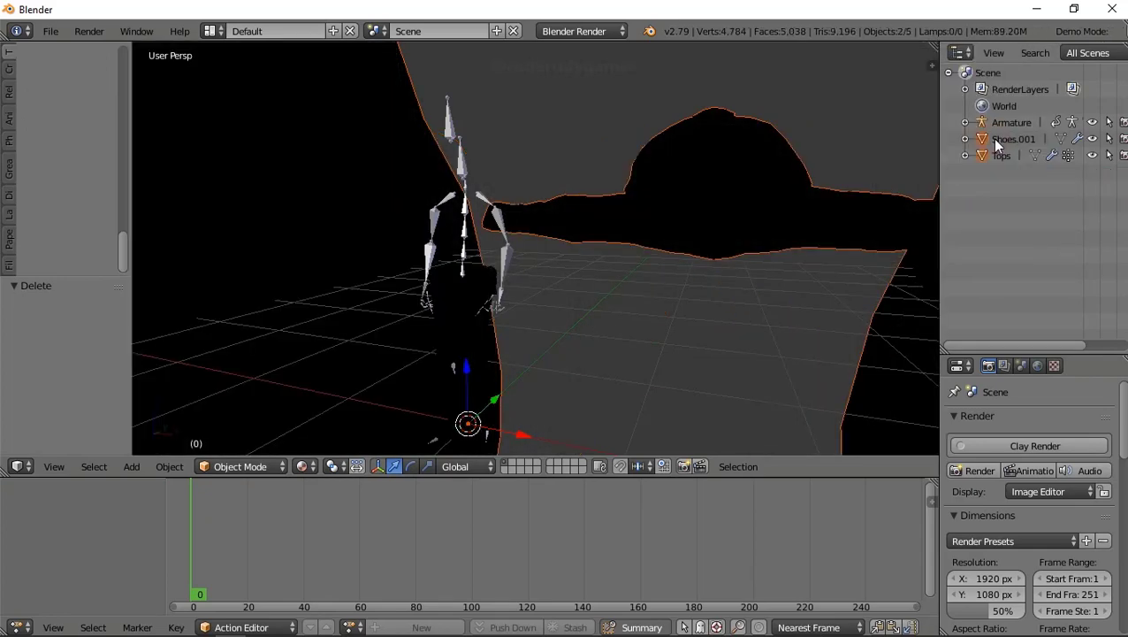
{"action": "left_click", "coordinate": [167, 466]}
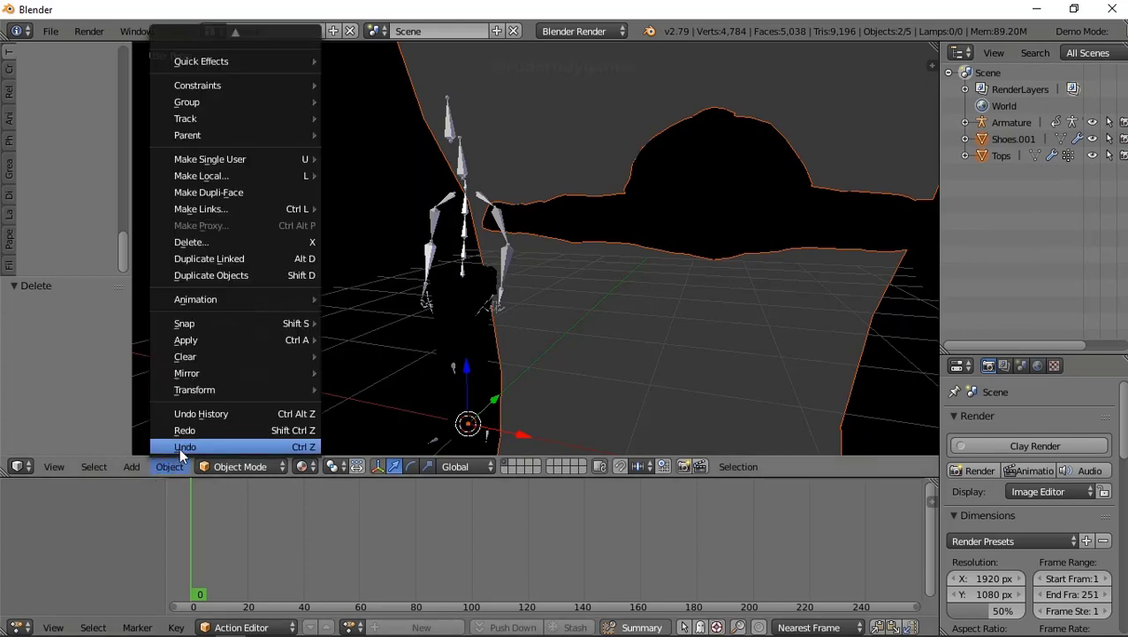
{"action": "left_click", "coordinate": [179, 446]}
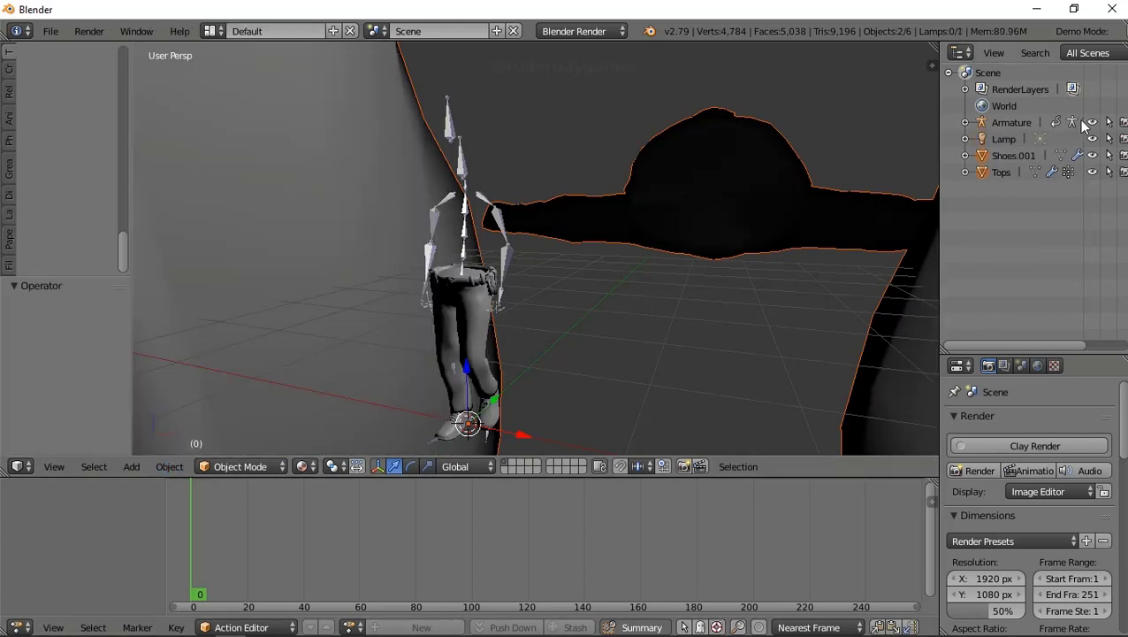
- Delete the leftover Shoes.001 and Tops objects
{"action": "right_click", "coordinate": [1014, 157]}
{"action": "left_click", "coordinate": [1014, 157]}
{"action": "right_click", "coordinate": [1014, 157]}
{"action": "left_click", "coordinate": [1014, 157]}
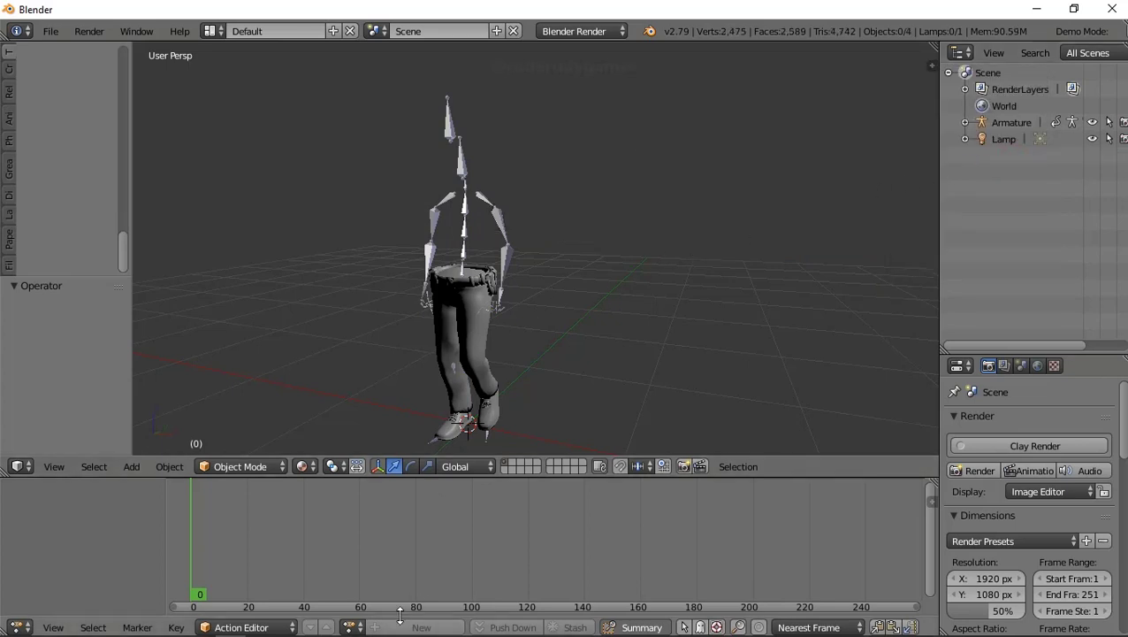
- Assign the F walk action to the armature to preview it
{"action": "left_click", "coordinate": [353, 626]}
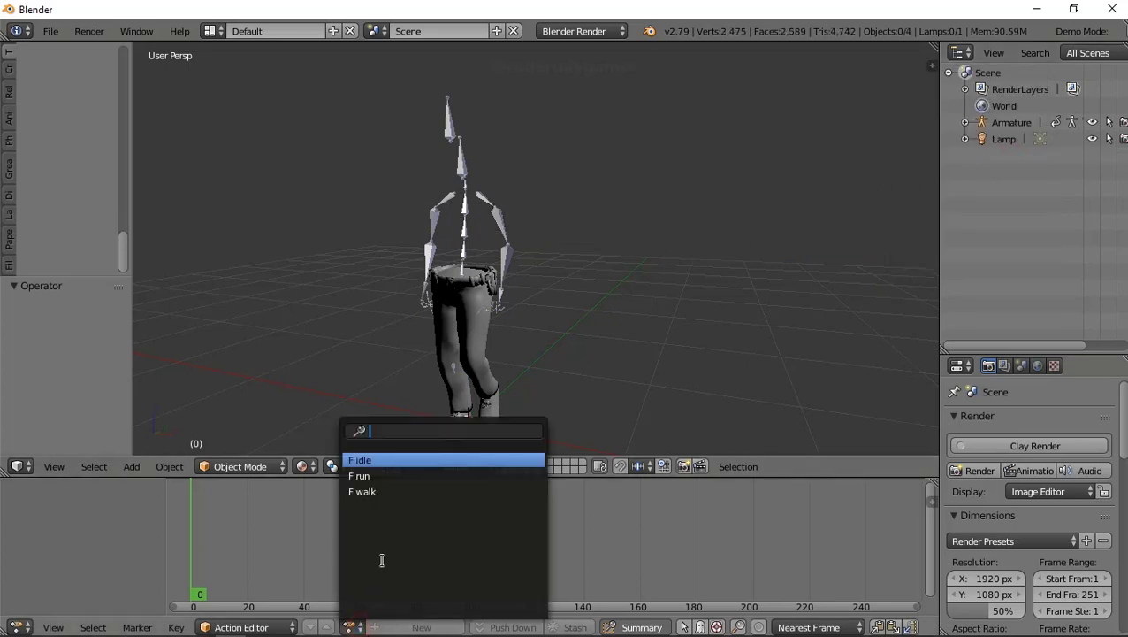
{"action": "left_click", "coordinate": [362, 476]}
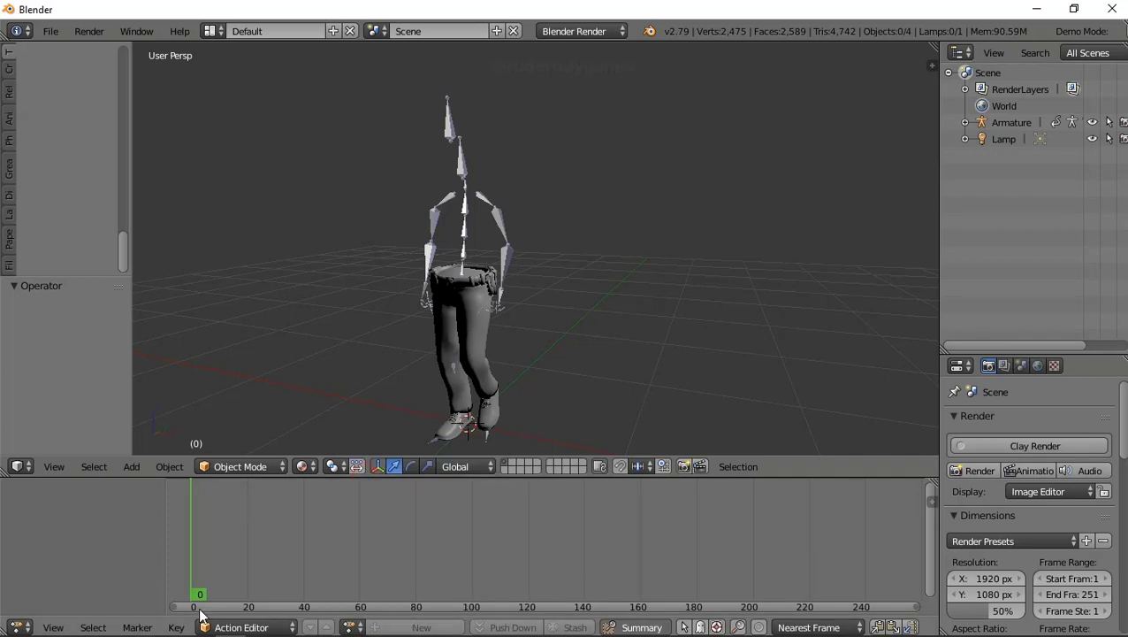
{"action": "left_click", "coordinate": [354, 627]}
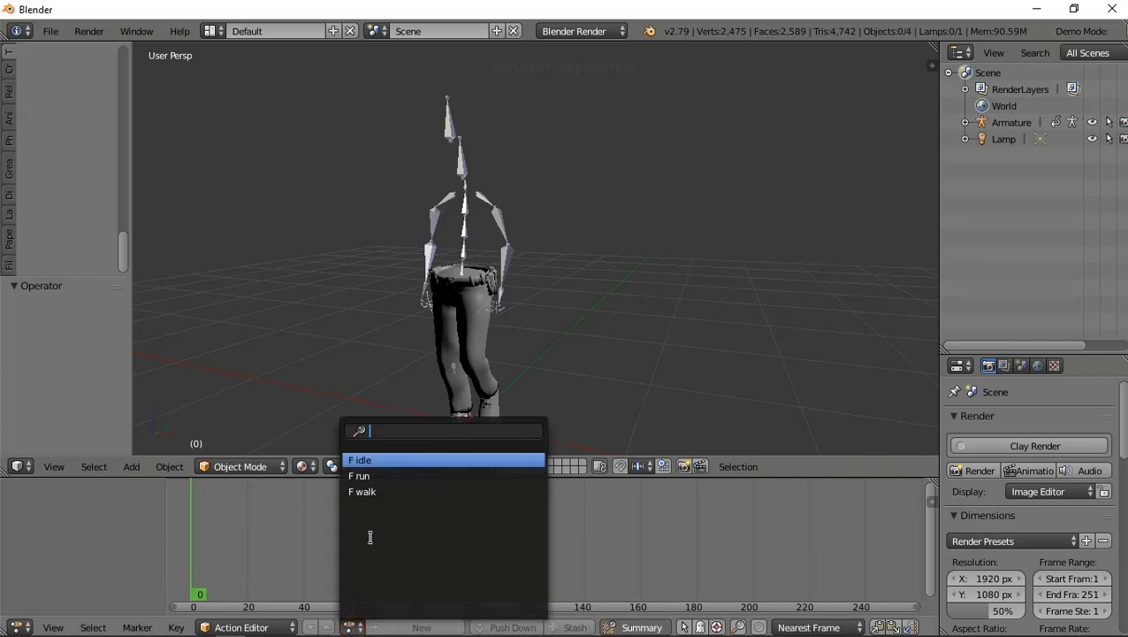
{"action": "left_click", "coordinate": [370, 477]}
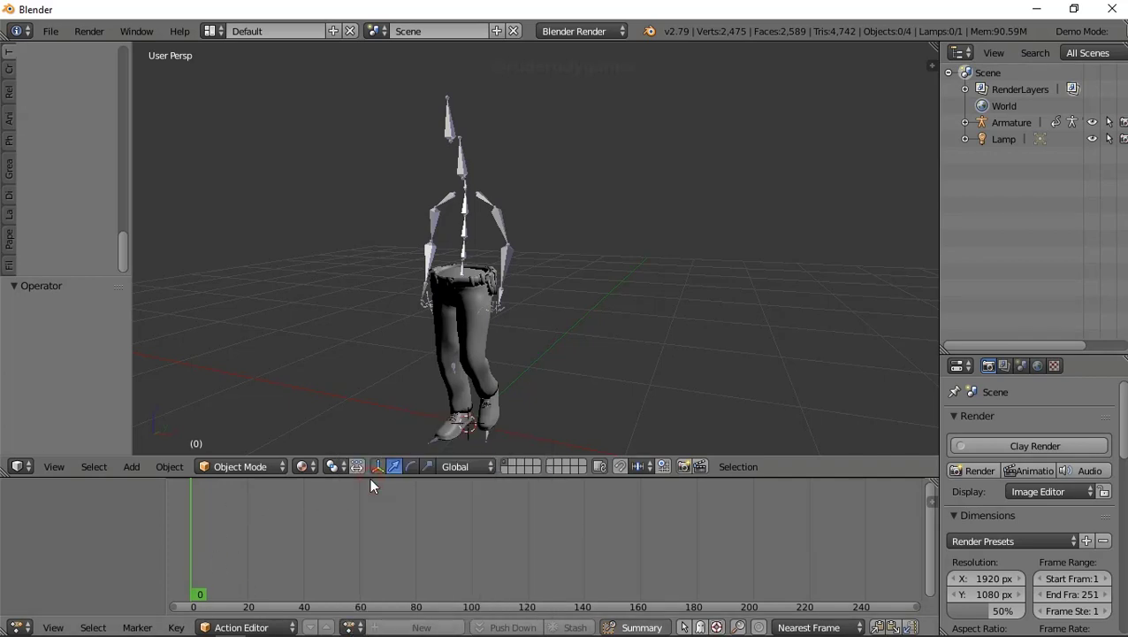
{"action": "left_click", "coordinate": [1008, 124]}
- Switch the armature to F run and scrub through the run cycle
{"action": "left_click", "coordinate": [403, 627]}
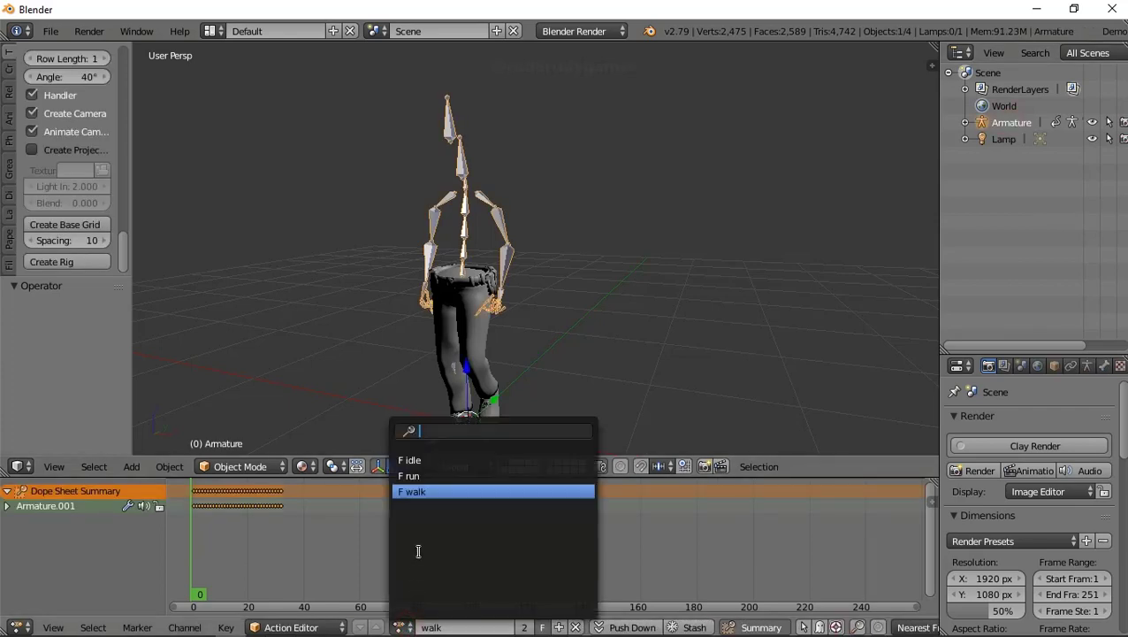
{"action": "left_click", "coordinate": [413, 476]}
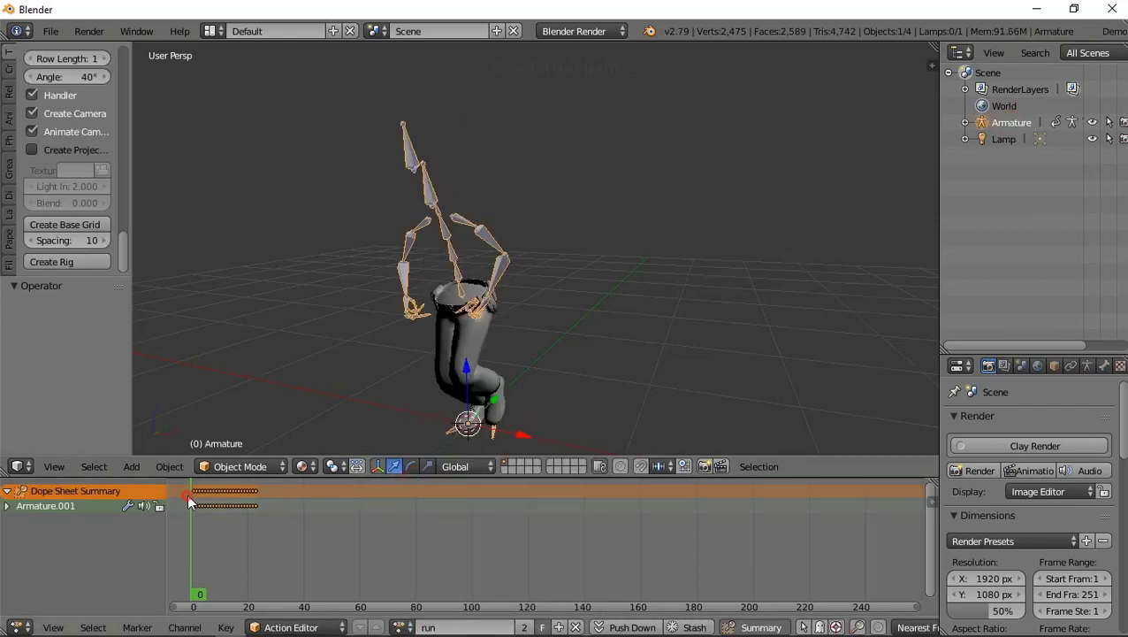
{"action": "mouse_move", "coordinate": [188, 502]}
{"action": "left_mouse_down"}
{"action": "mouse_move", "coordinate": [245, 521]}
{"action": "mouse_move", "coordinate": [197, 522]}
{"action": "mouse_move", "coordinate": [252, 534]}
{"action": "mouse_move", "coordinate": [195, 529]}
{"action": "mouse_move", "coordinate": [246, 540]}
{"action": "mouse_move", "coordinate": [244, 550]}
{"action": "mouse_move", "coordinate": [196, 536]}
{"action": "mouse_move", "coordinate": [251, 552]}
{"action": "mouse_move", "coordinate": [189, 550]}
{"action": "mouse_move", "coordinate": [254, 565]}
{"action": "mouse_move", "coordinate": [189, 563]}
{"action": "mouse_move", "coordinate": [252, 581]}
{"action": "mouse_move", "coordinate": [189, 585]}
{"action": "mouse_move", "coordinate": [259, 594]}
{"action": "mouse_move", "coordinate": [191, 591]}
{"action": "left_mouse_up"}
{"action": "mouse_move", "coordinate": [197, 543]}
{"action": "left_mouse_down"}
{"action": "mouse_move", "coordinate": [248, 562]}
{"action": "mouse_move", "coordinate": [256, 571]}
{"action": "mouse_move", "coordinate": [195, 568]}
{"action": "mouse_move", "coordinate": [252, 594]}
{"action": "left_mouse_up"}
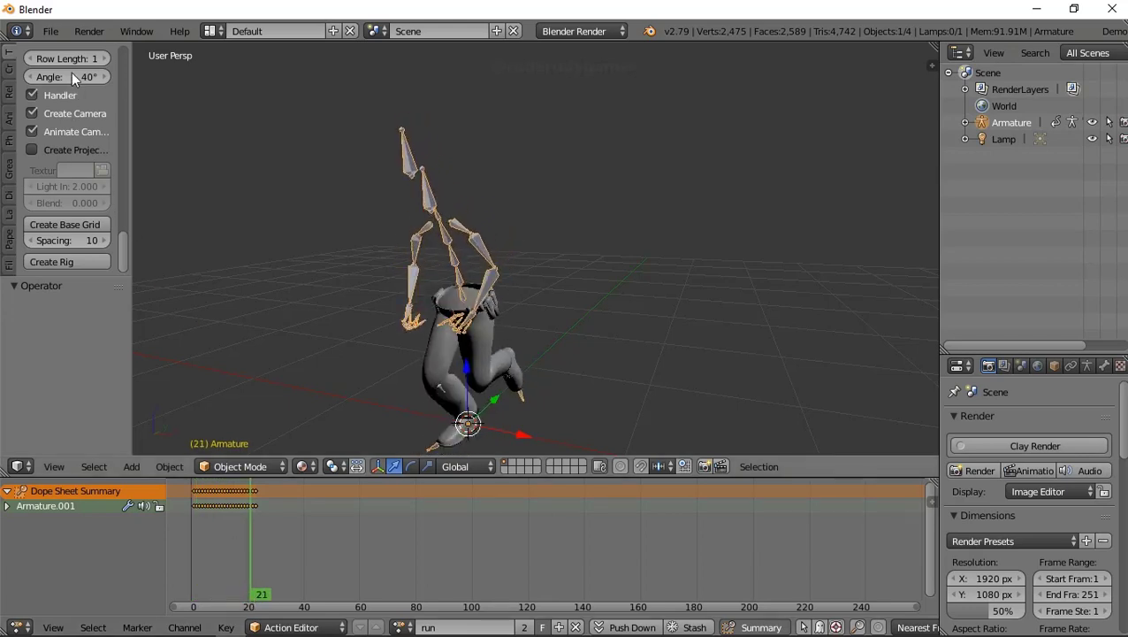
- Set the armature back to the F idle action
{"action": "left_click", "coordinate": [403, 626]}
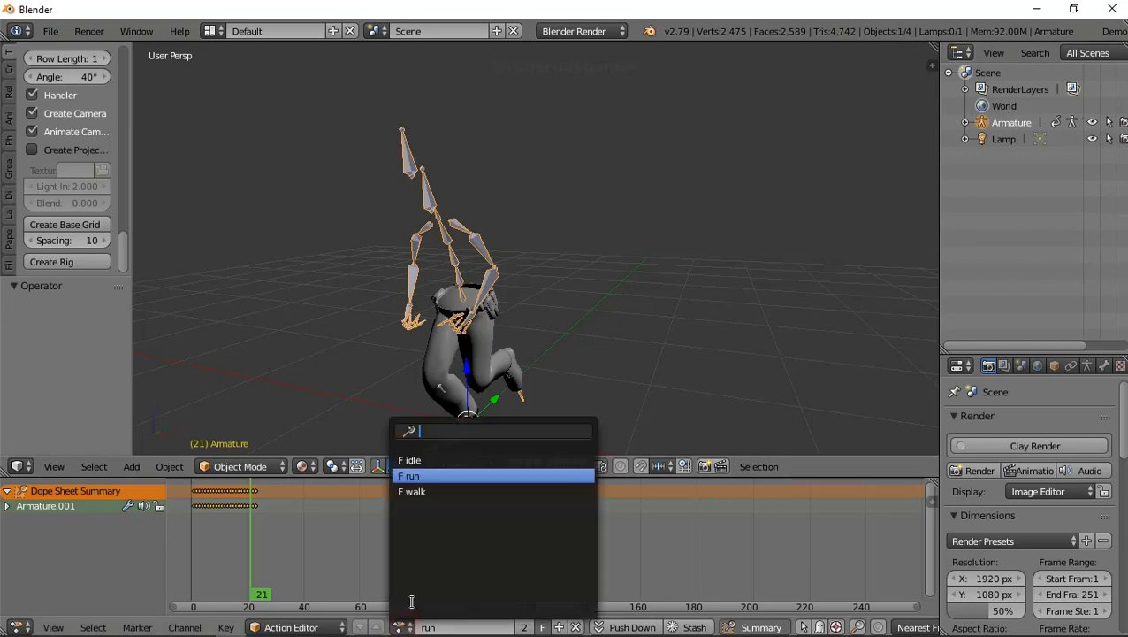
{"action": "left_click", "coordinate": [421, 461]}
{"action": "left_click", "coordinate": [52, 32]}
{"action": "mouse_move", "coordinate": [75, 404]}
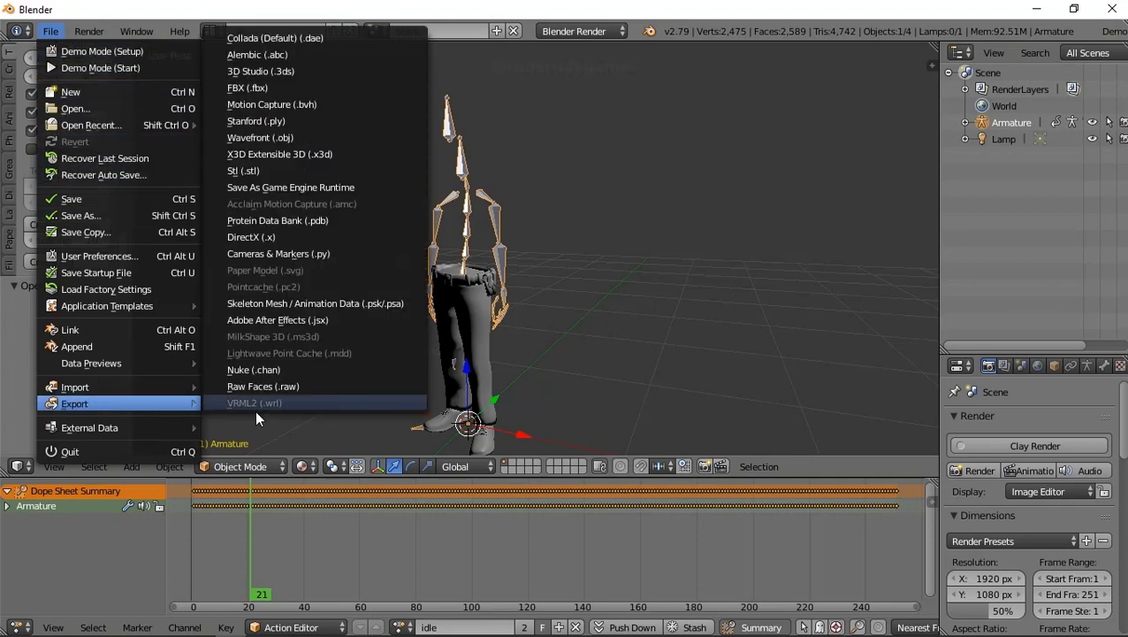
- Export the rig as FBX named bottom-all.fbx into A FSP ARMS/Police Officer
{"action": "left_click", "coordinate": [260, 87]}
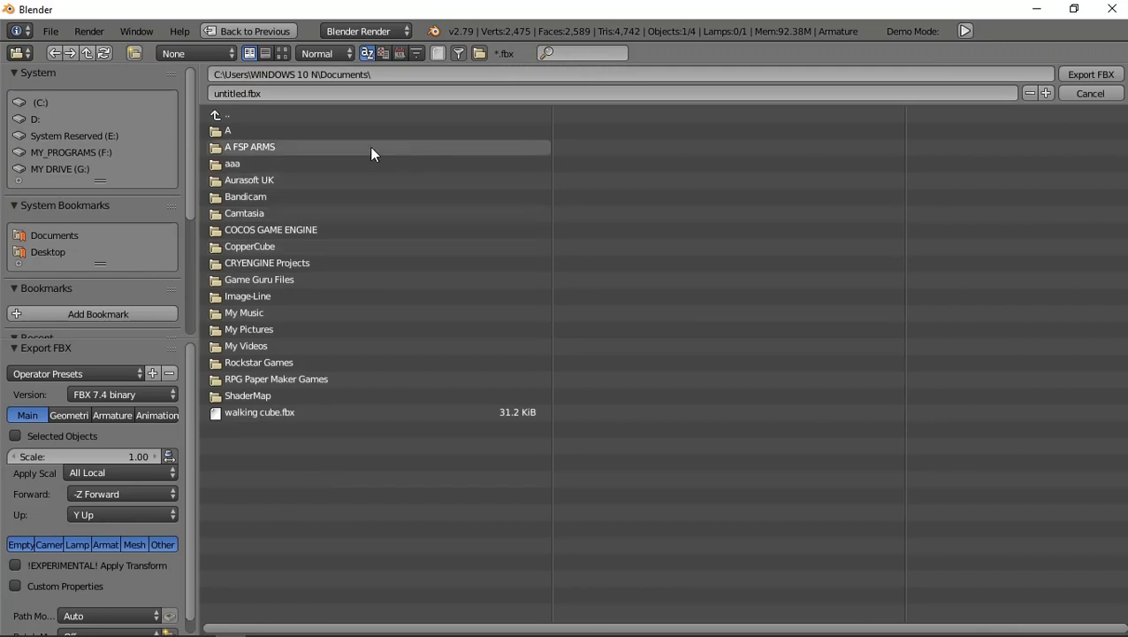
{"action": "left_click", "coordinate": [272, 150]}
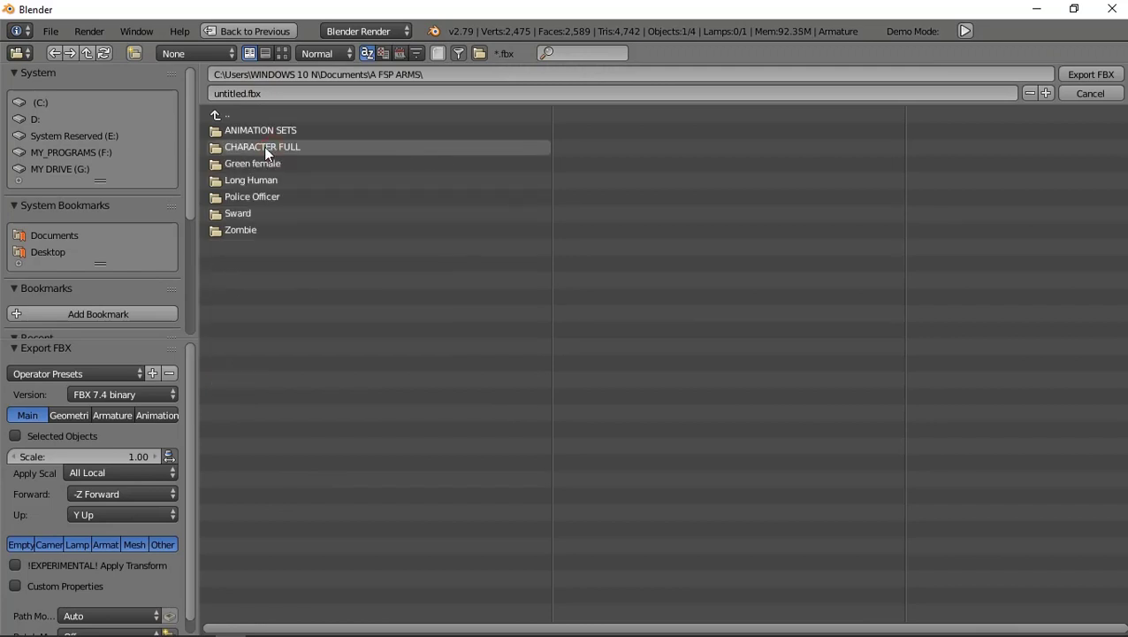
{"action": "left_click", "coordinate": [241, 196]}
{"action": "left_click", "coordinate": [240, 94]}
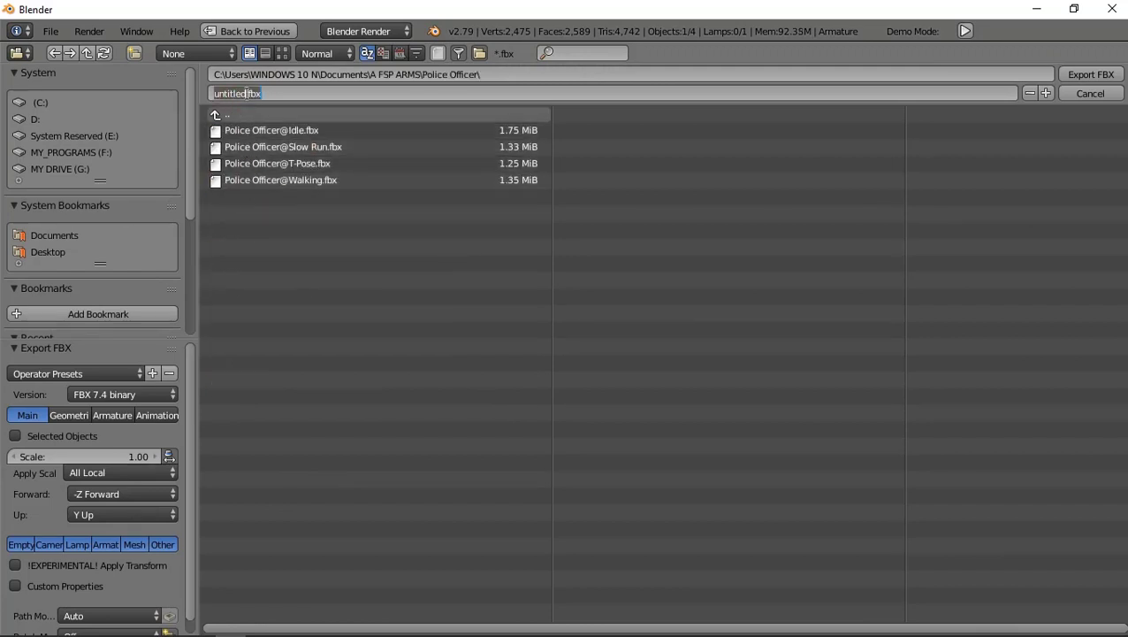
{"action": "type", "text": "bottom-all"}
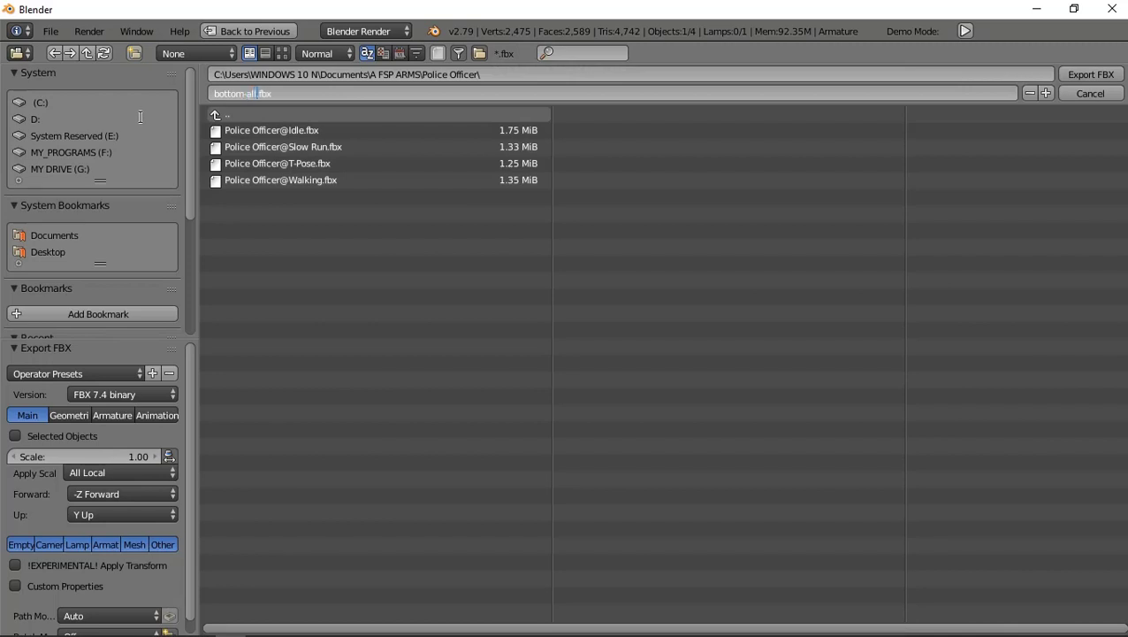
{"action": "key", "text": "Return"}
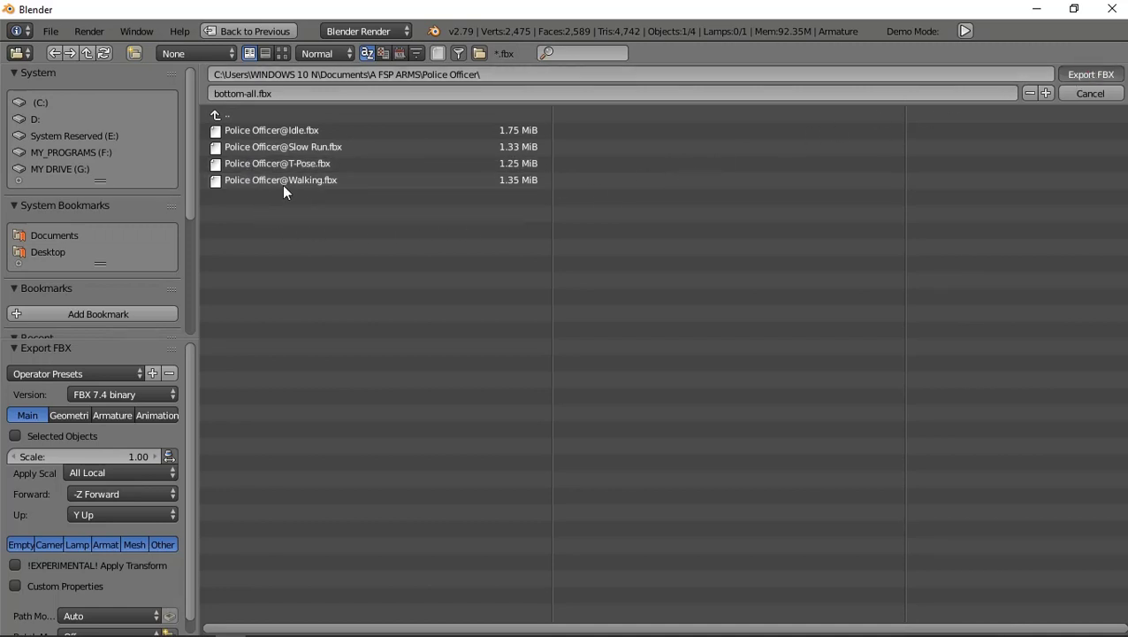
{"action": "left_click", "coordinate": [1071, 74]}
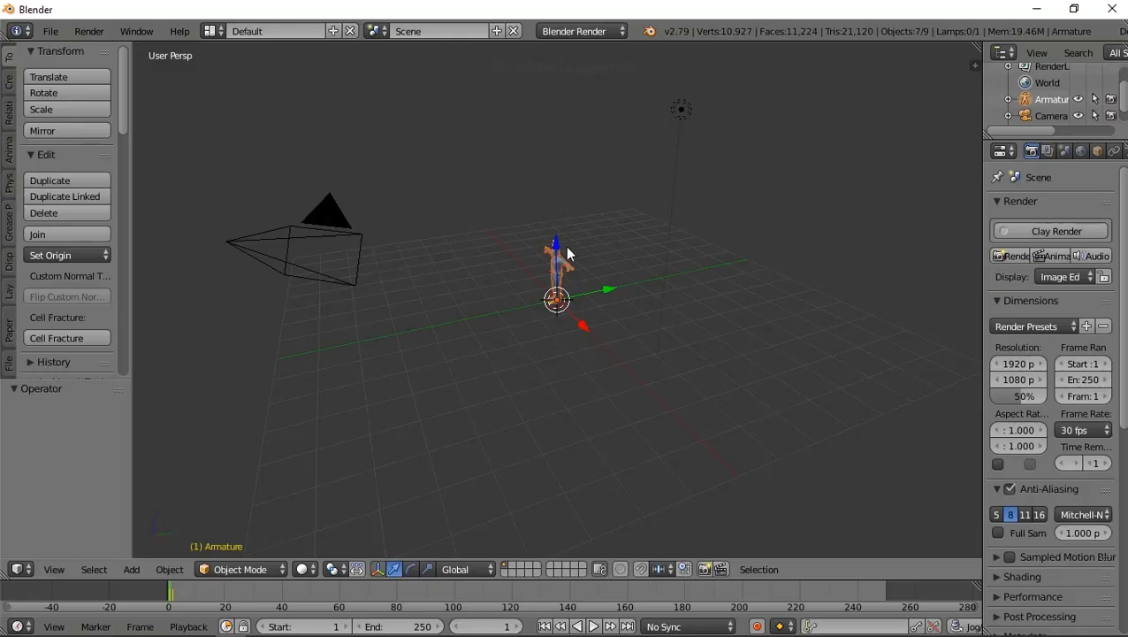
- Zoom to a front view of the character and enlarge the Outliner
{"action": "scroll", "coordinate": [568, 257], "scroll_direction": "up", "scroll_amount": 5}
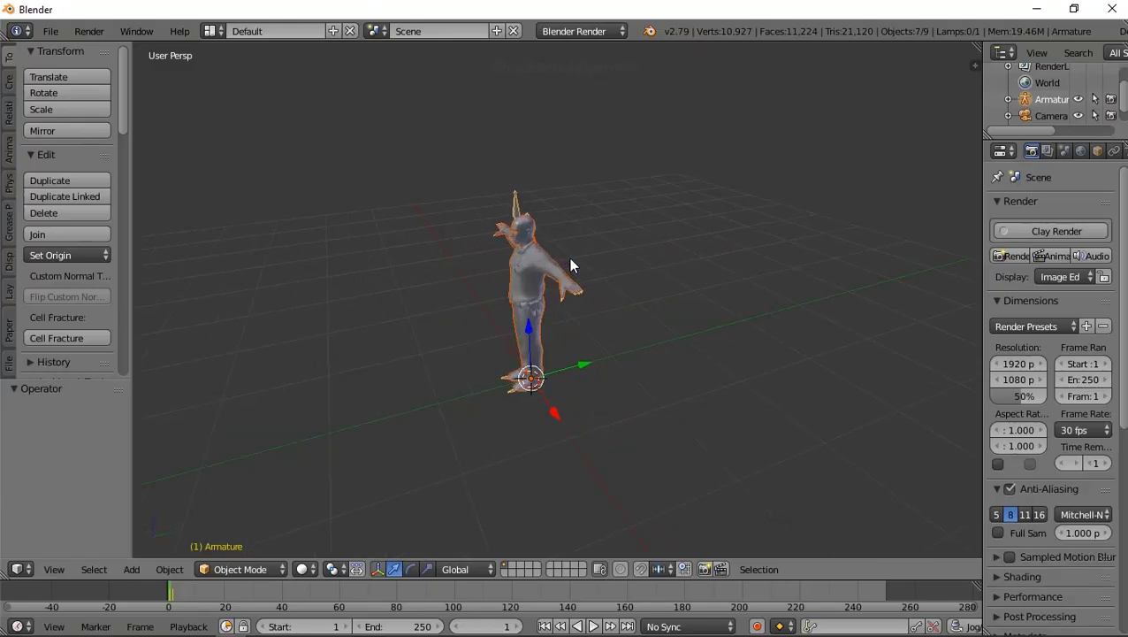
{"action": "scroll", "coordinate": [563, 267], "scroll_direction": "up", "scroll_amount": 3}
{"action": "mouse_move", "coordinate": [562, 269]}
{"action": "middle_mouse_down"}
{"action": "mouse_move", "coordinate": [504, 289]}
{"action": "mouse_move", "coordinate": [625, 254]}
{"action": "middle_mouse_up"}
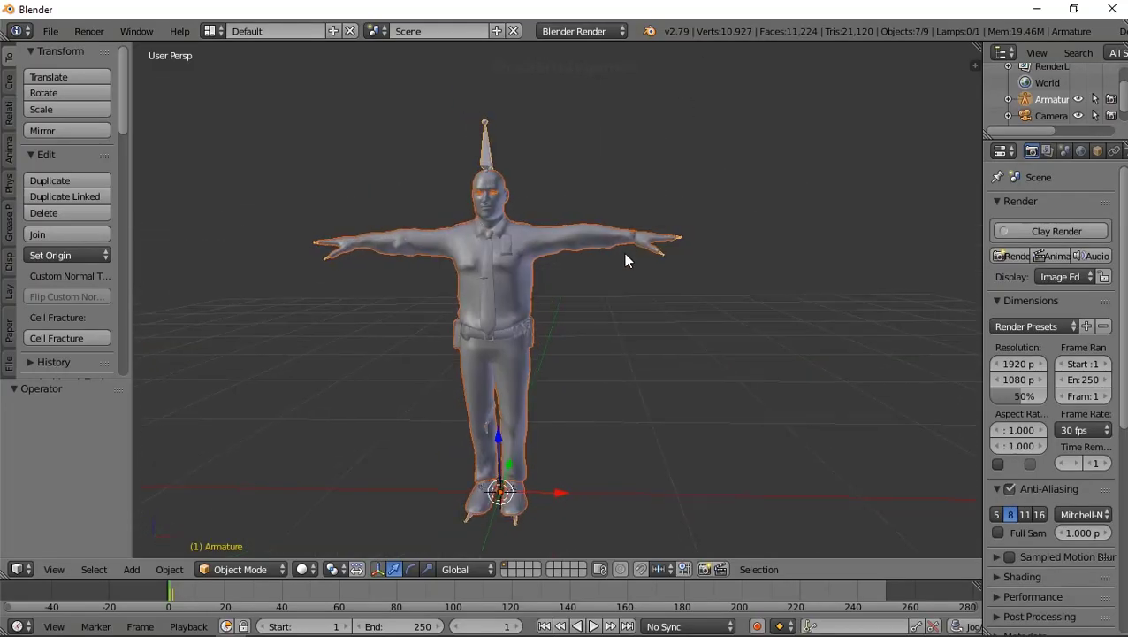
{"action": "scroll", "coordinate": [504, 272], "scroll_direction": "up", "scroll_amount": 1}
{"action": "scroll", "coordinate": [433, 212], "scroll_direction": "up", "scroll_amount": 2}
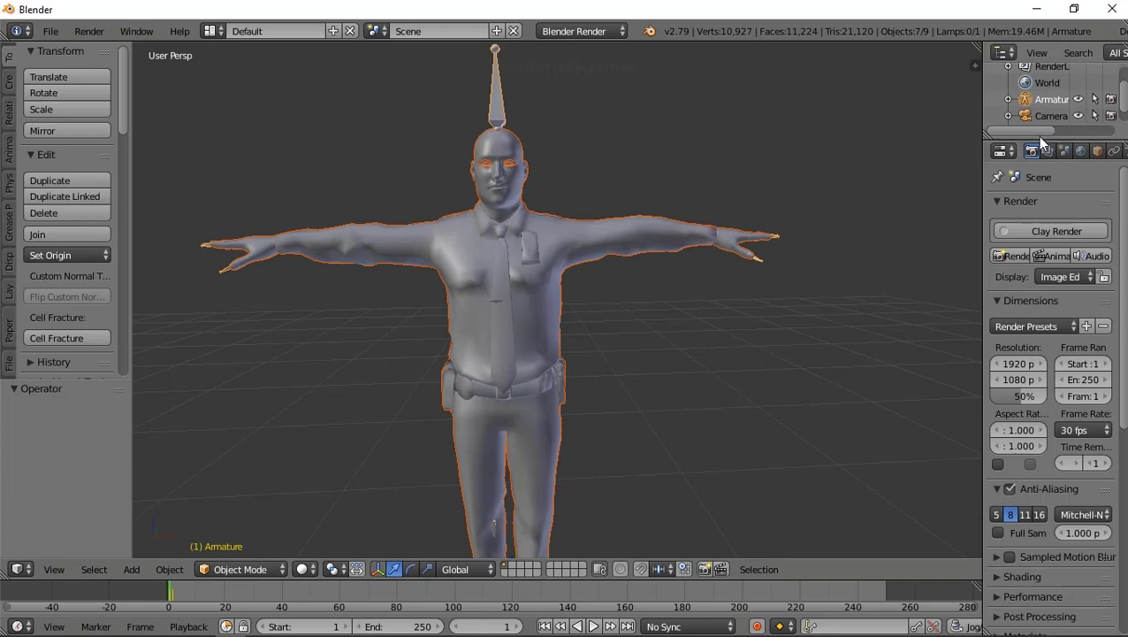
{"action": "left_click_drag", "start_coordinate": [1031, 136], "coordinate": [1008, 326]}
- Try Textured viewport shading, then return the model to Solid shading
{"action": "left_click", "coordinate": [264, 570]}
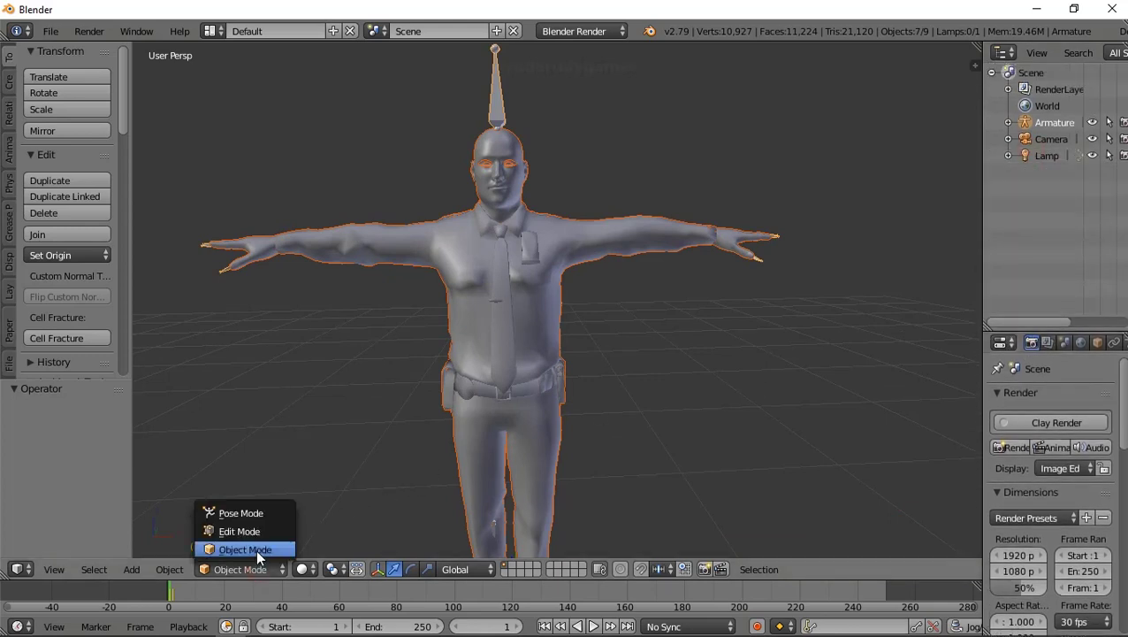
{"action": "left_click", "coordinate": [303, 568]}
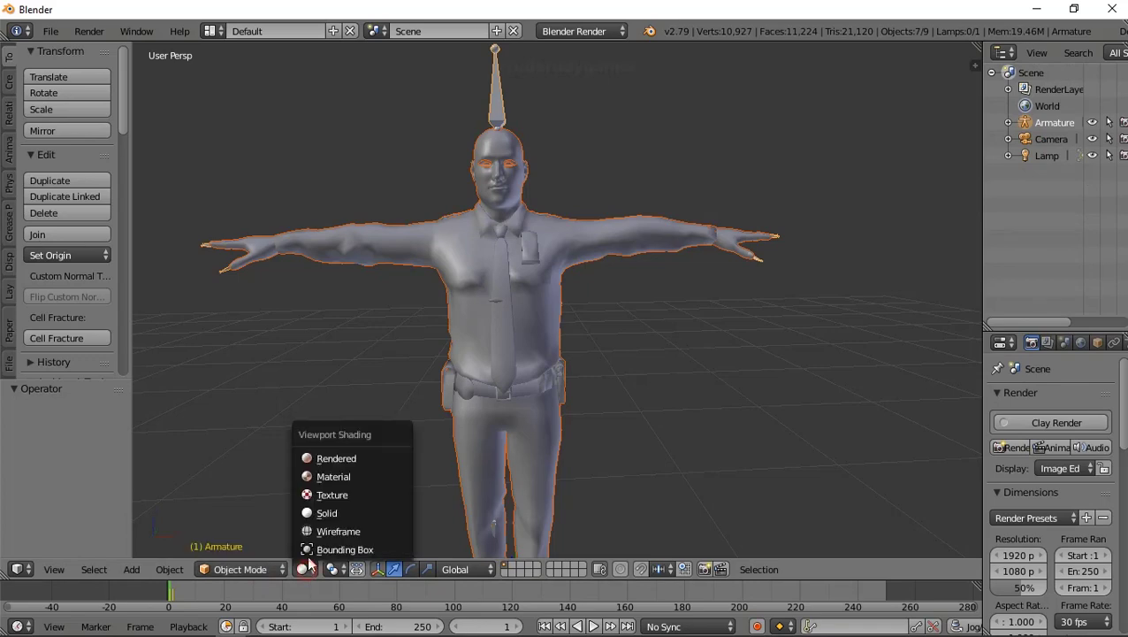
{"action": "left_click", "coordinate": [340, 491]}
{"action": "left_click", "coordinate": [320, 568]}
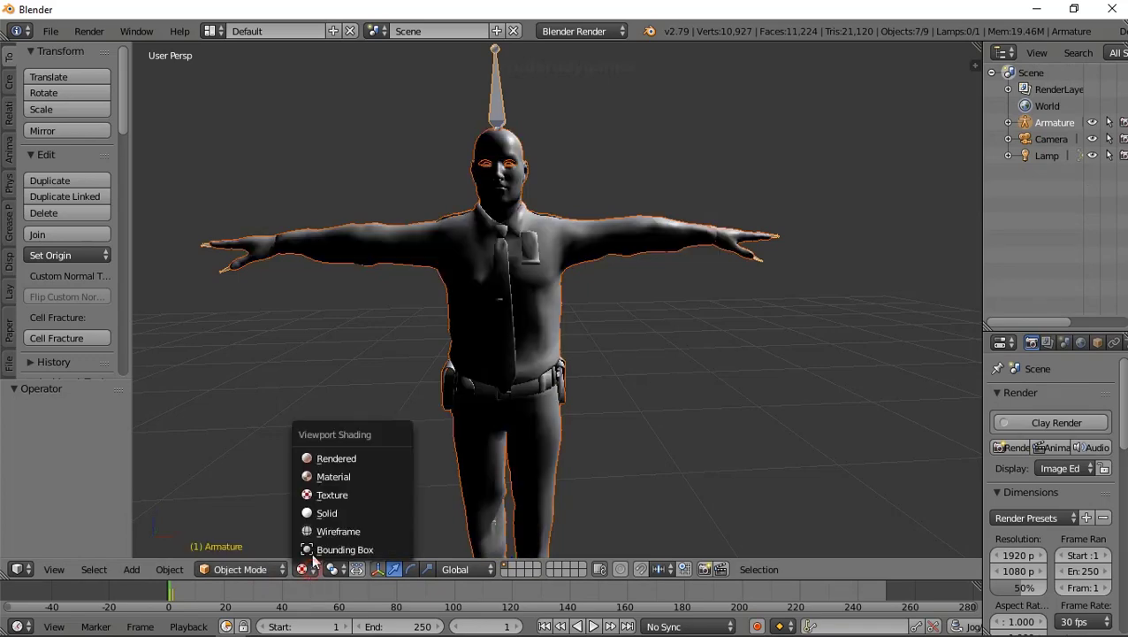
{"action": "left_click", "coordinate": [336, 492]}
{"action": "mouse_move", "coordinate": [535, 334]}
{"action": "middle_mouse_down"}
{"action": "mouse_move", "coordinate": [456, 339]}
{"action": "mouse_move", "coordinate": [566, 336]}
{"action": "middle_mouse_up"}
- Delete the Eyelash and Eyes objects from the Outliner
{"action": "left_click", "coordinate": [1008, 122]}
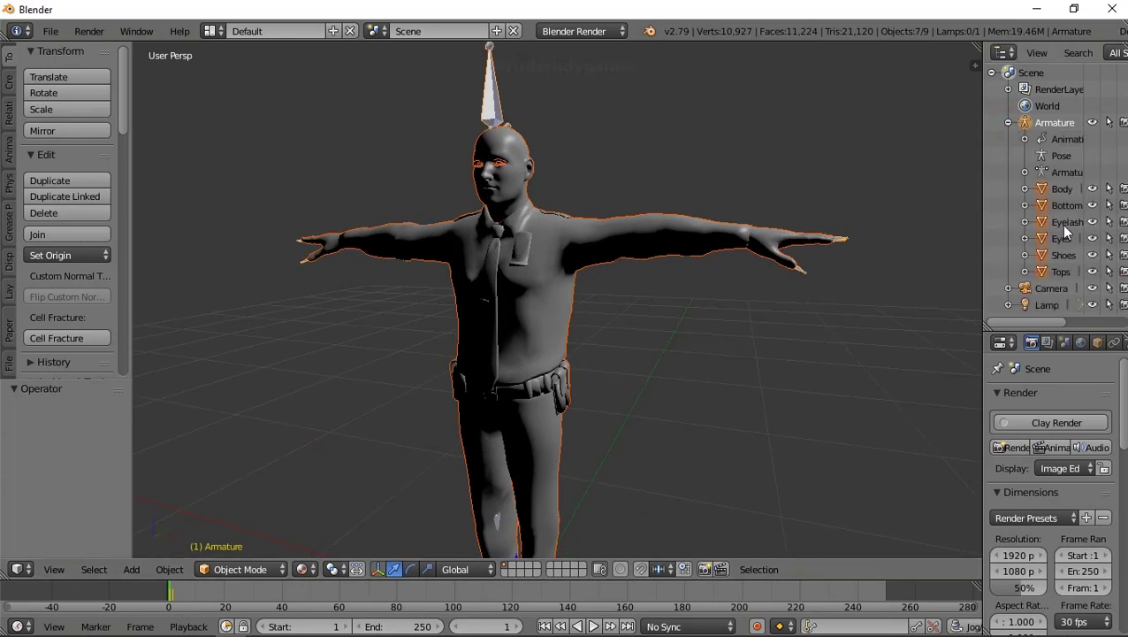
{"action": "right_click", "coordinate": [1054, 221]}
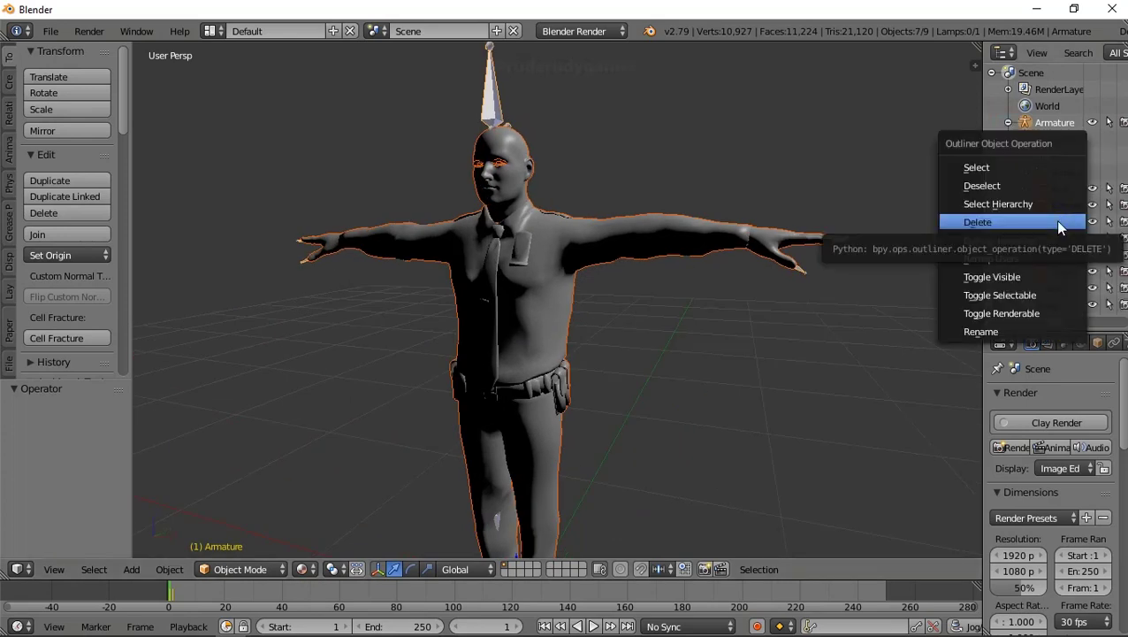
{"action": "left_click", "coordinate": [1054, 219]}
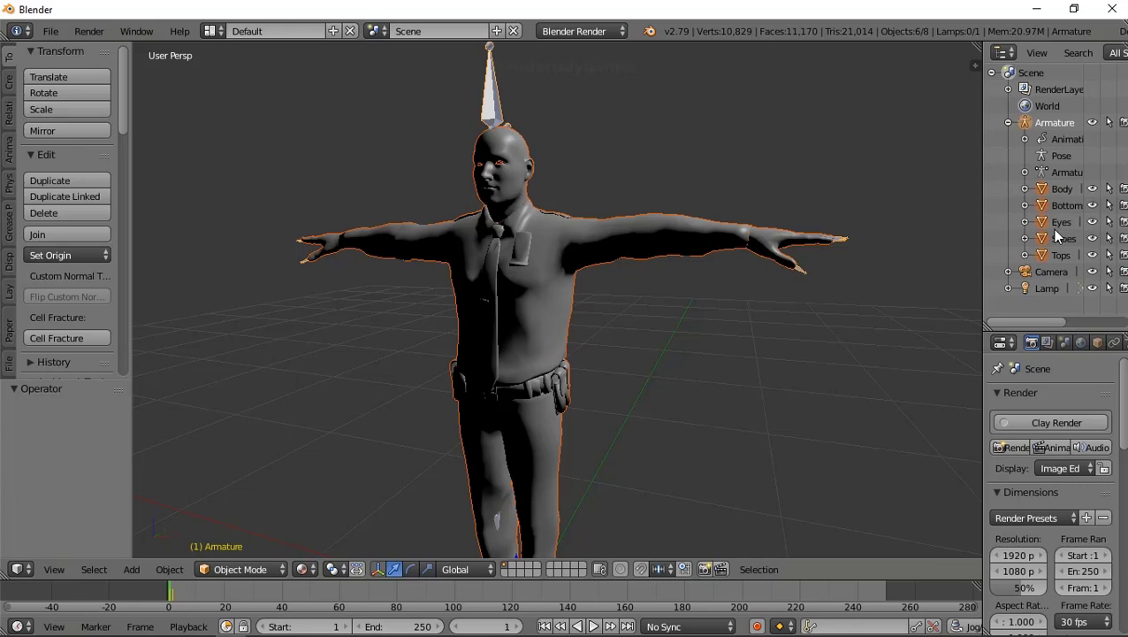
{"action": "right_click", "coordinate": [1061, 240]}
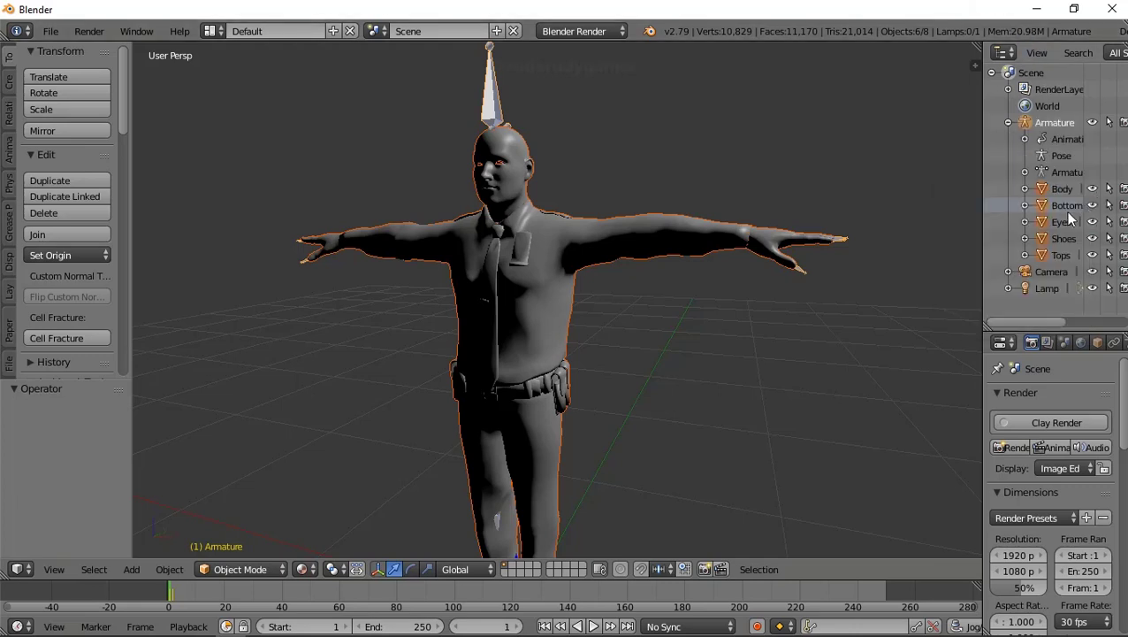
{"action": "right_click", "coordinate": [1068, 214]}
{"action": "left_click", "coordinate": [1063, 223]}
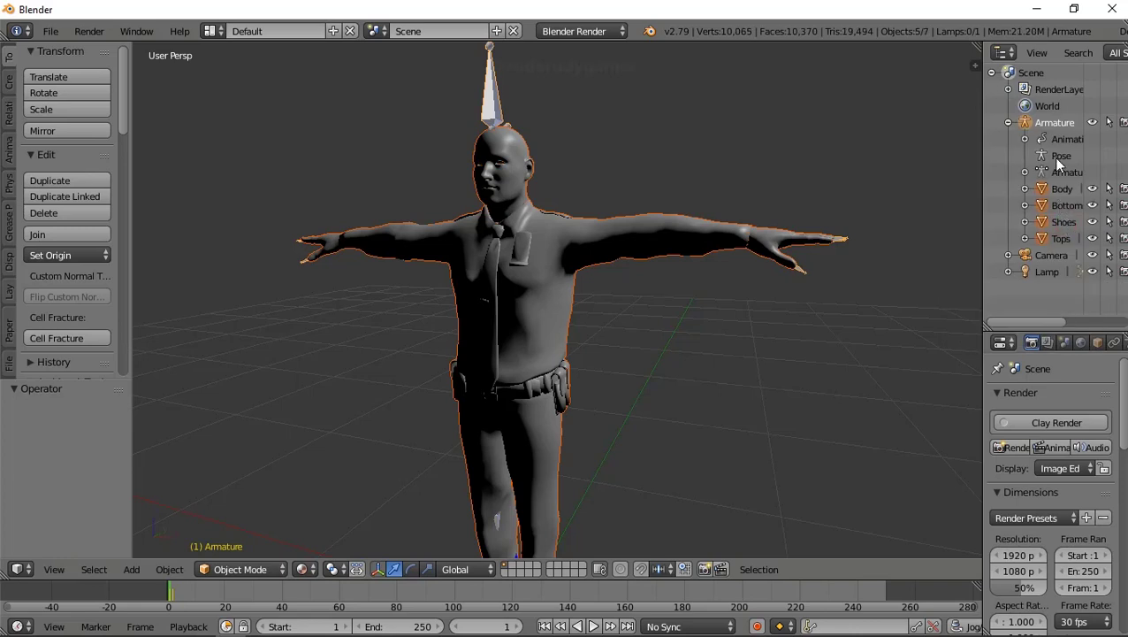
- Select the Body mesh and return it to Object Mode
{"action": "left_click", "coordinate": [1054, 189]}
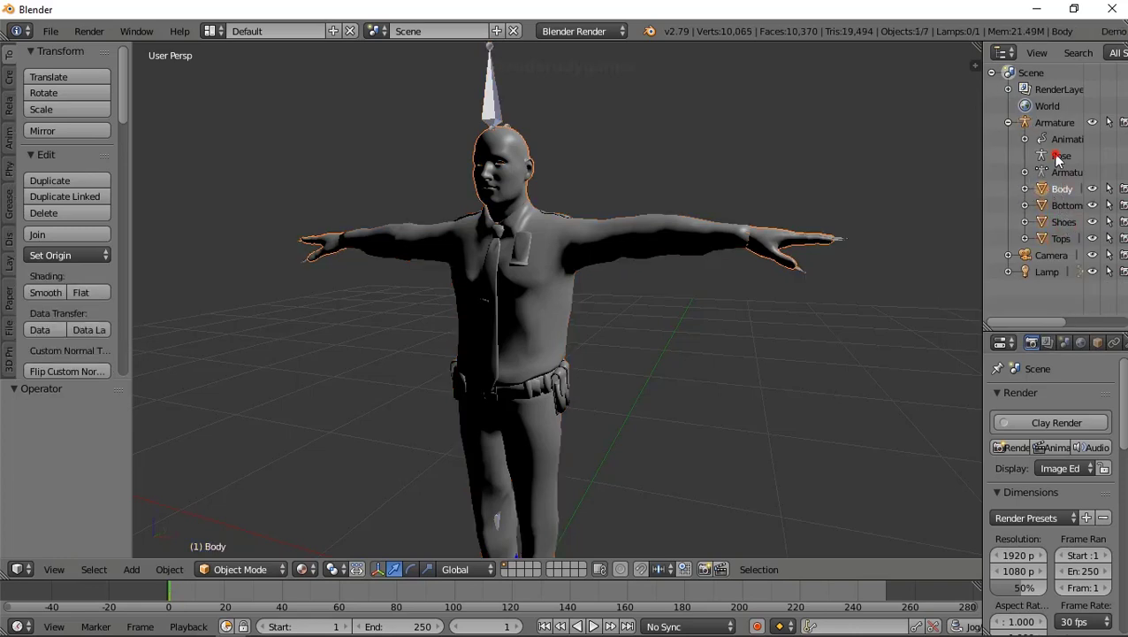
{"action": "left_click", "coordinate": [1058, 157]}
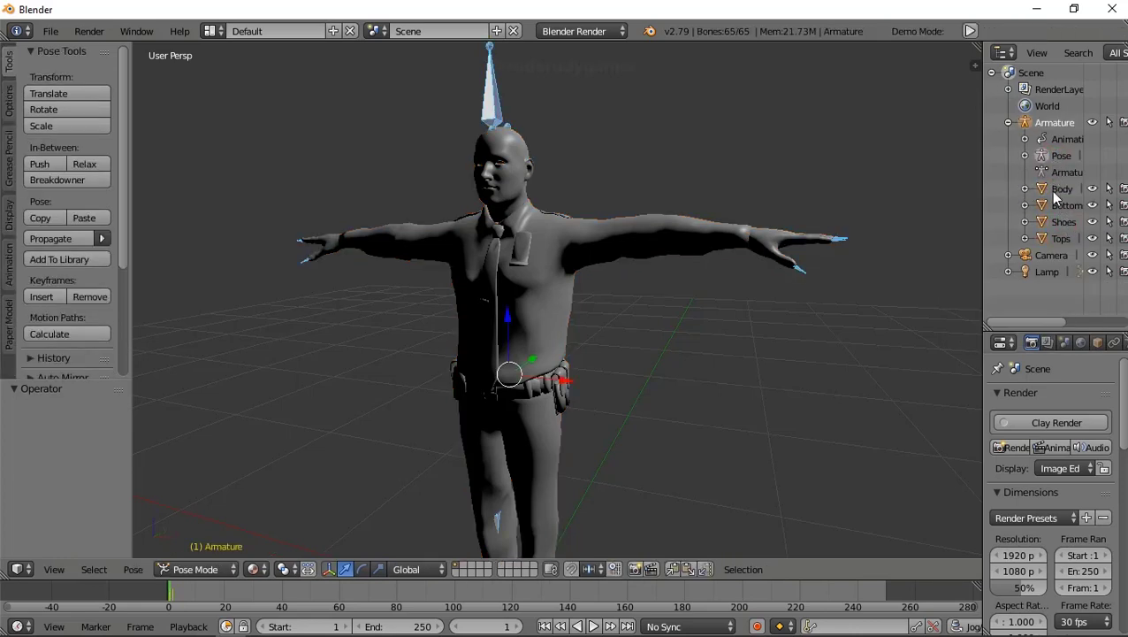
{"action": "left_click", "coordinate": [1057, 193]}
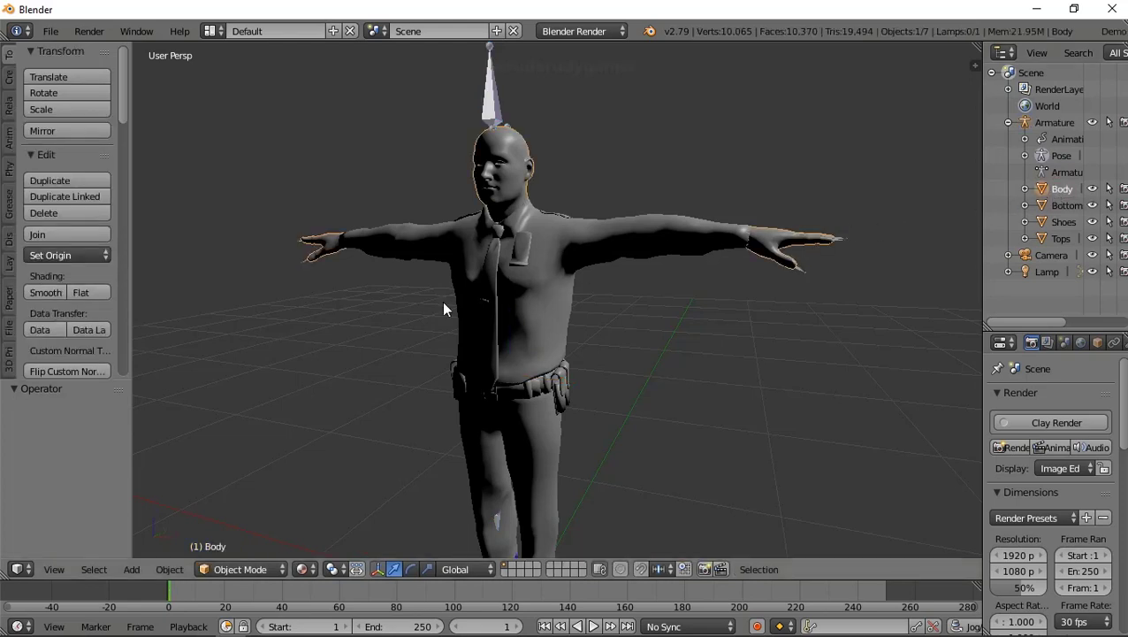
{"action": "middle_click_drag", "start_coordinate": [502, 295], "coordinate": [417, 340]}
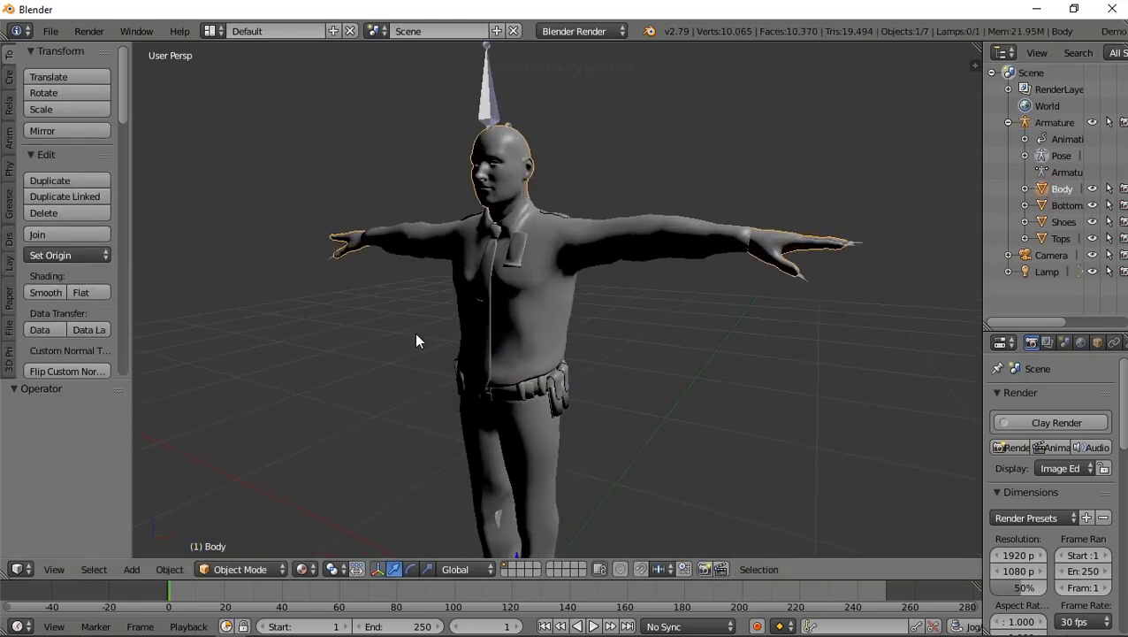
{"action": "left_click", "coordinate": [242, 573]}
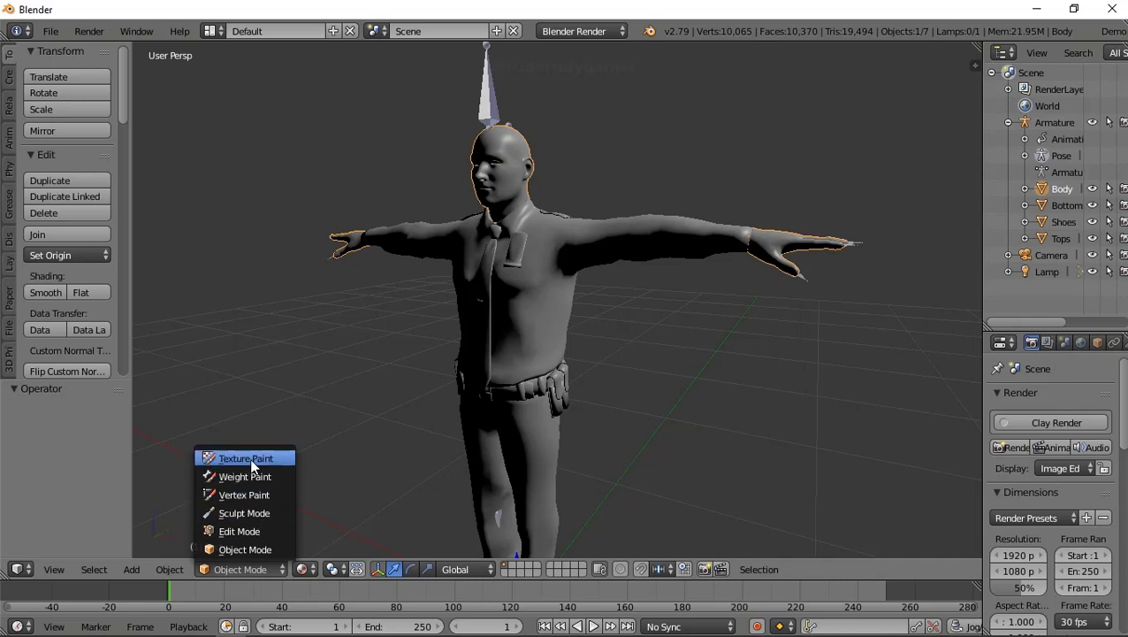
- Enter Edit Mode and delete the Body mesh's linked head faces
{"action": "left_click", "coordinate": [239, 531]}
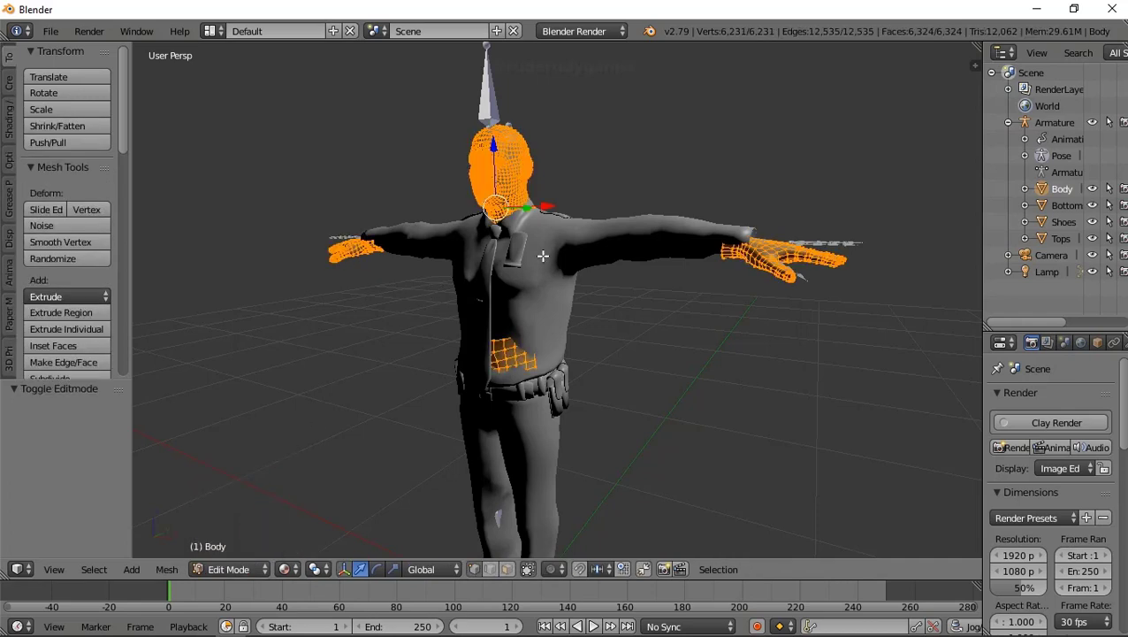
{"action": "key", "text": "a"}
{"action": "key", "text": "l"}
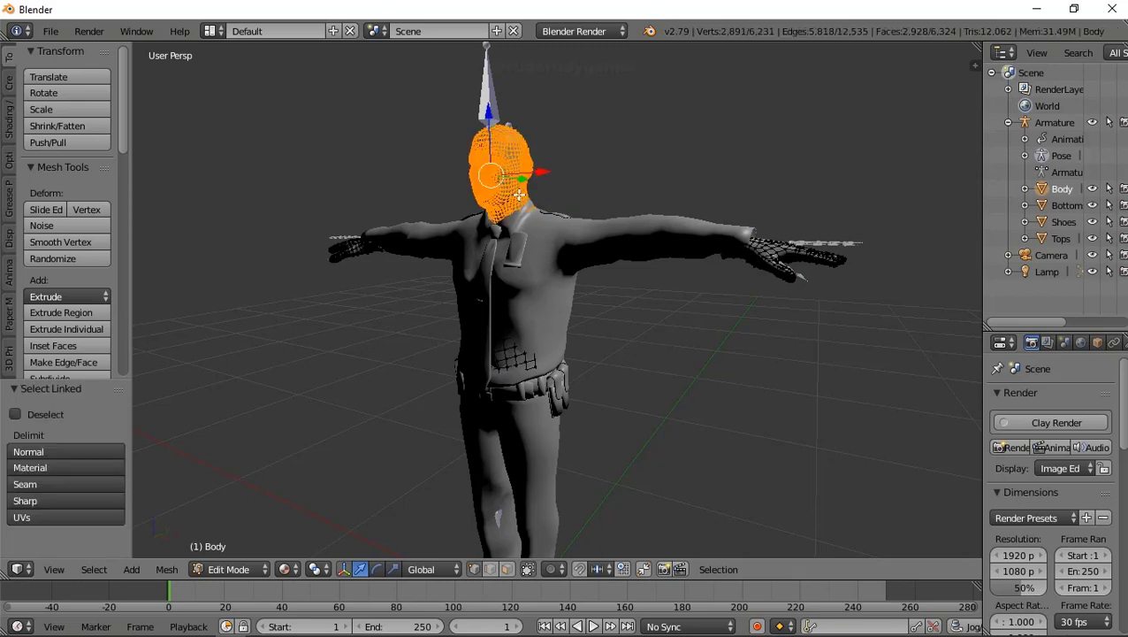
{"action": "key", "text": "x"}
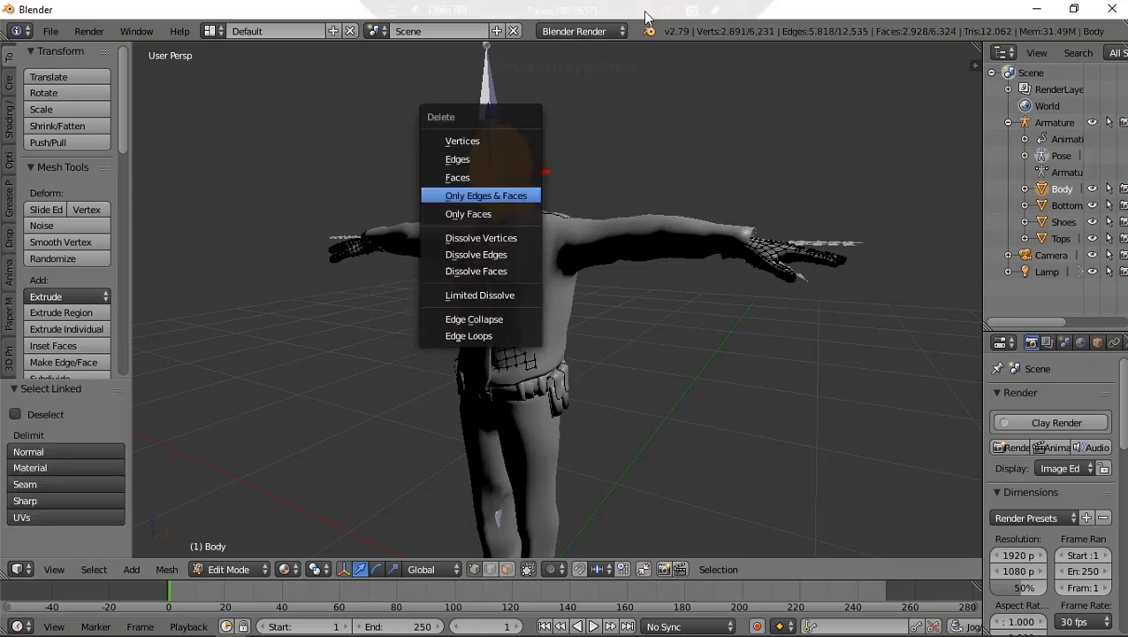
{"action": "left_click", "coordinate": [513, 175]}
- Place the 3D cursor at the top of the neck
{"action": "scroll", "coordinate": [510, 161], "scroll_direction": "up", "scroll_amount": 4}
{"action": "scroll", "coordinate": [510, 162], "scroll_direction": "up", "scroll_amount": 3}
{"action": "scroll", "coordinate": [510, 162], "scroll_direction": "down", "scroll_amount": 5}
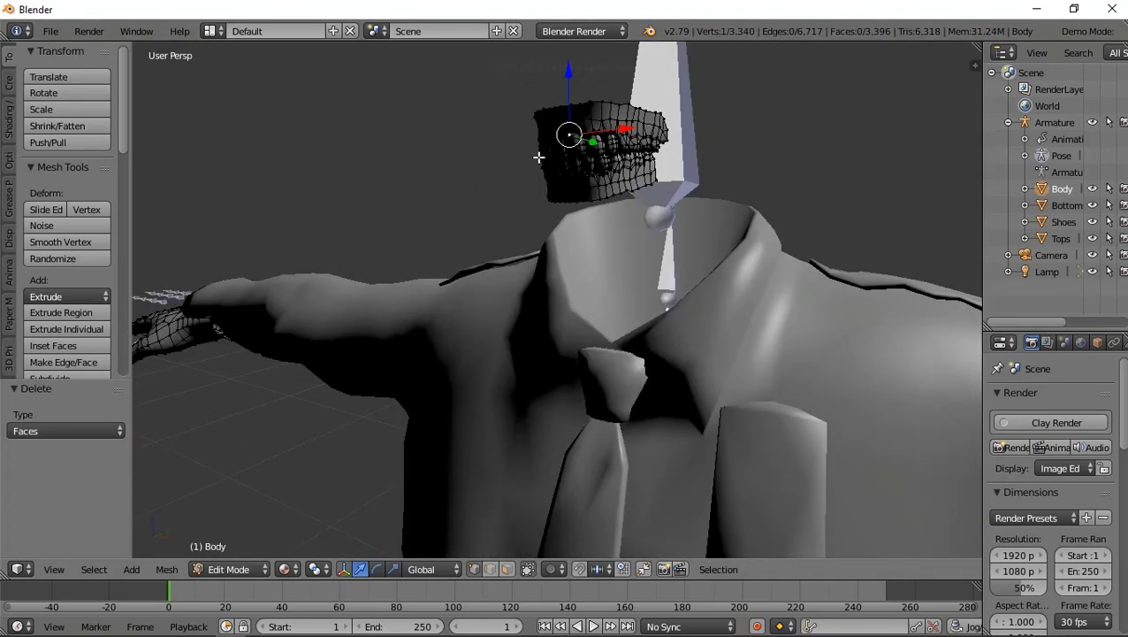
{"action": "left_click", "coordinate": [617, 117]}
{"action": "left_click", "coordinate": [610, 117]}
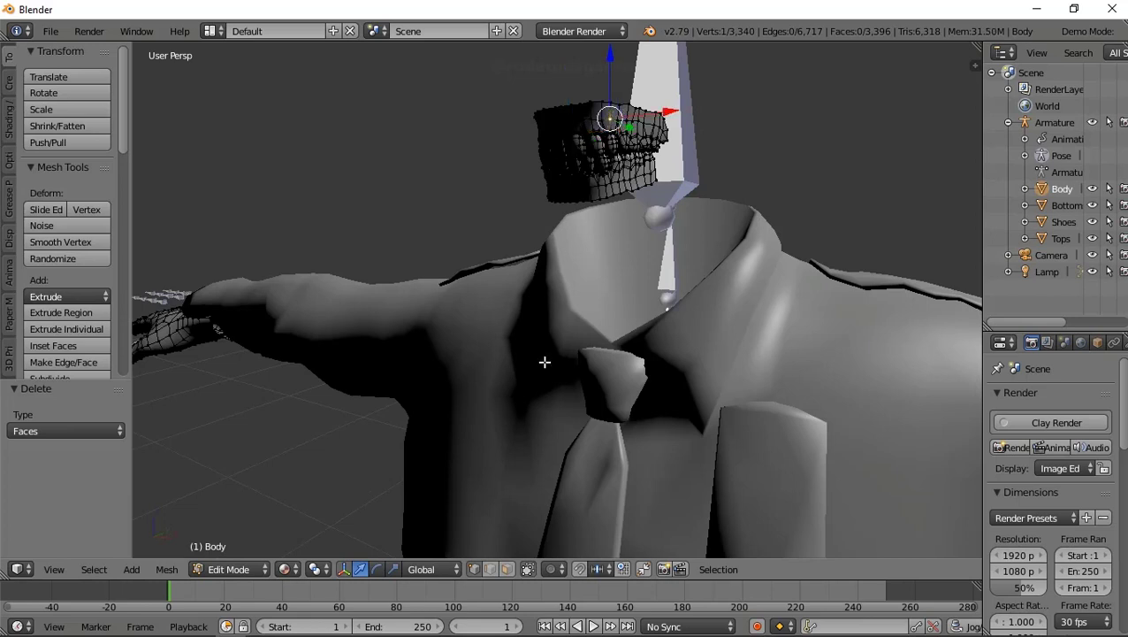
- In face select mode, start selecting the linked hat ring geometry
{"action": "left_click", "coordinate": [506, 569]}
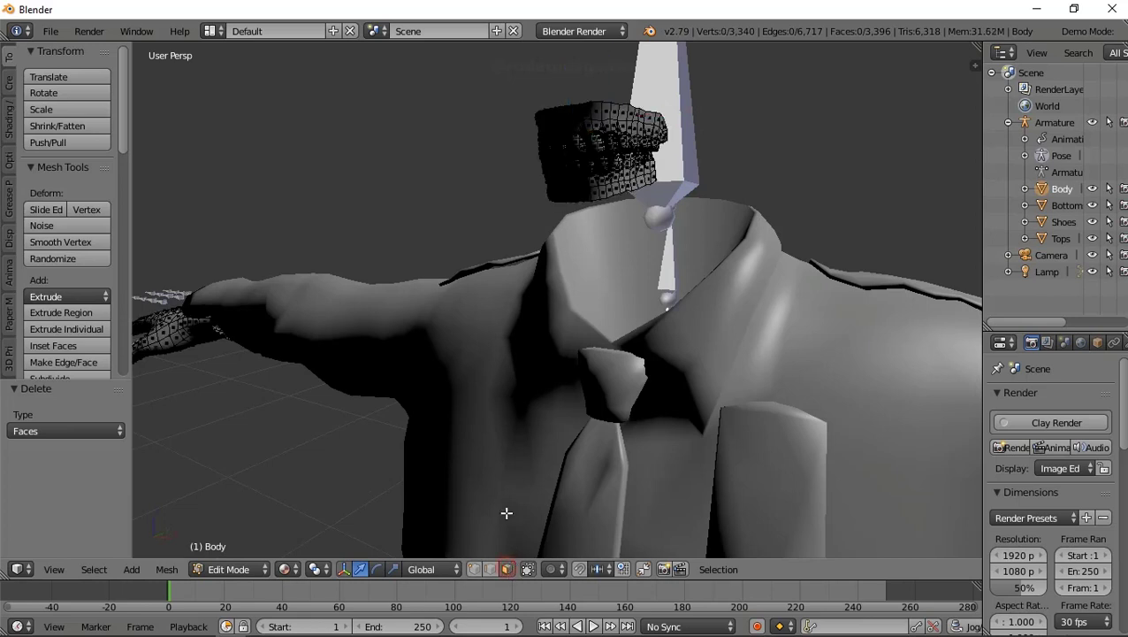
{"action": "right_click", "coordinate": [606, 111]}
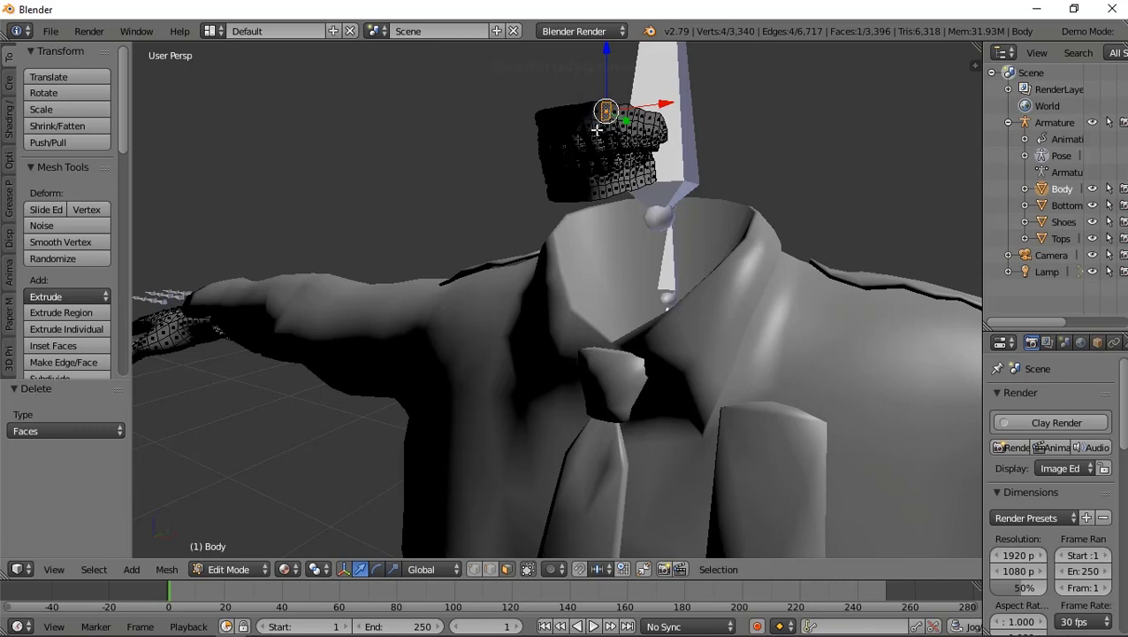
{"action": "key", "text": "l"}
{"action": "key", "text": "l"}
{"action": "middle_click_drag", "start_coordinate": [562, 153], "coordinate": [694, 158]}
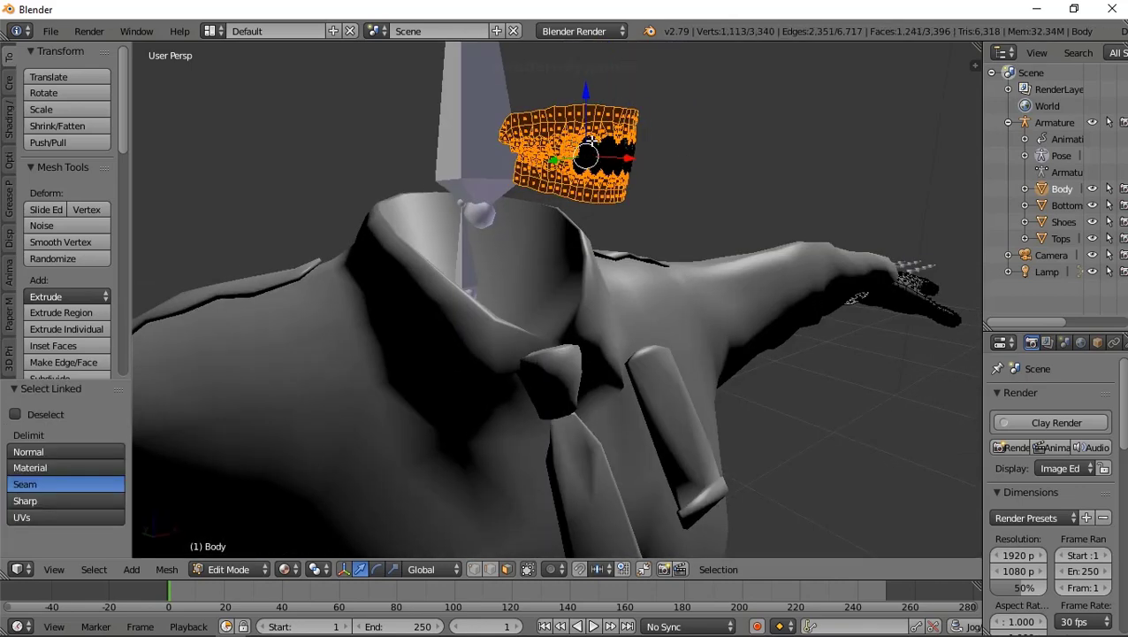
{"action": "key", "text": "l"}
{"action": "mouse_move", "coordinate": [587, 141]}
{"action": "middle_mouse_down"}
{"action": "mouse_move", "coordinate": [523, 143]}
{"action": "mouse_move", "coordinate": [575, 139]}
{"action": "middle_mouse_up"}
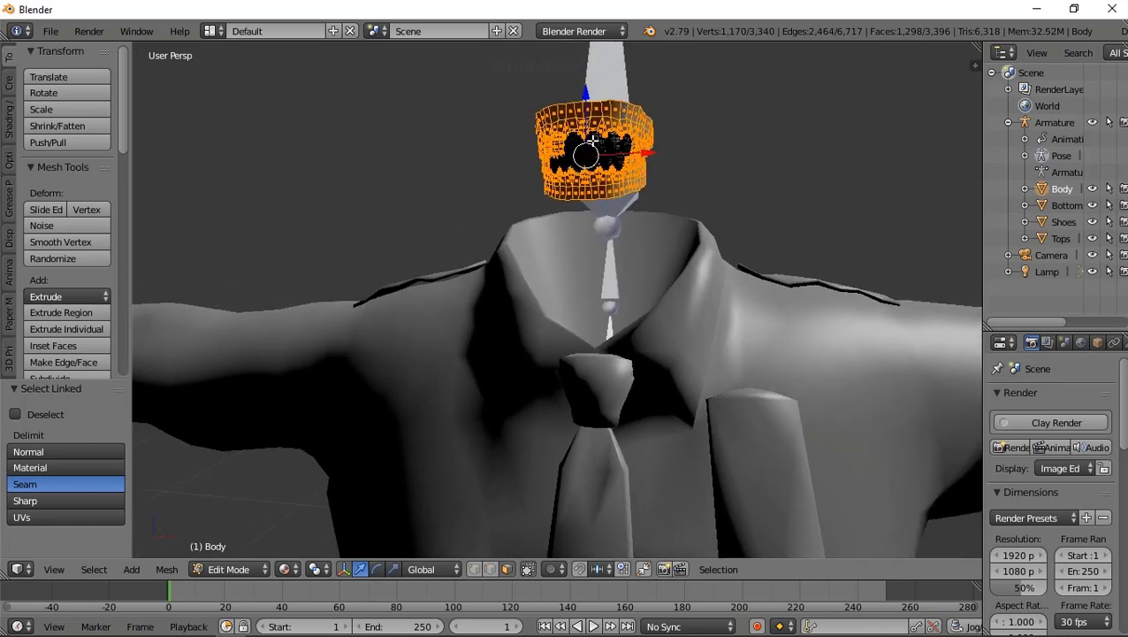
{"action": "key", "text": "l"}
- Complete the hat ring selection and delete its edges and faces
{"action": "right_click", "coordinate": [595, 138]}
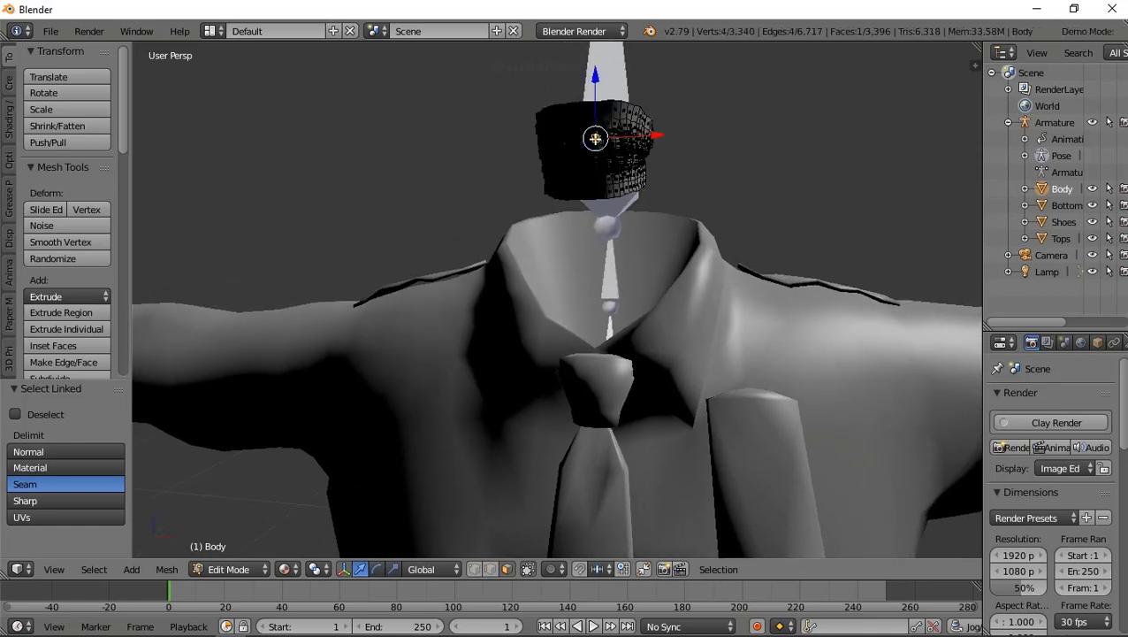
{"action": "key", "text": "l"}
{"action": "key", "text": "l"}
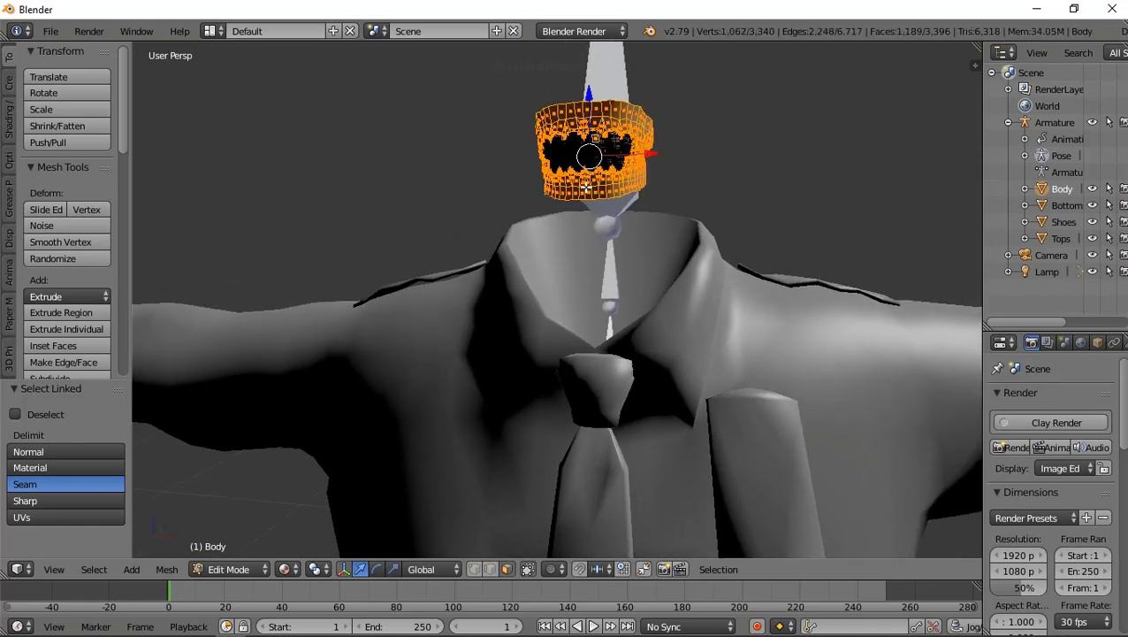
{"action": "key", "text": "l"}
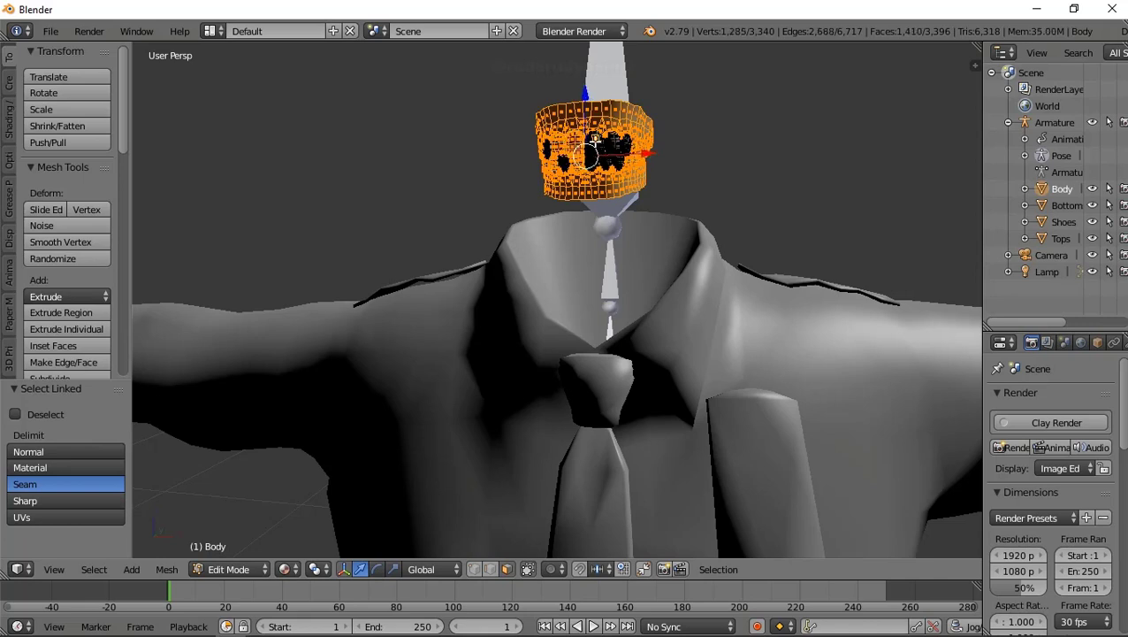
{"action": "key", "text": "l"}
{"action": "key", "text": "l"}
{"action": "key", "text": "l"}
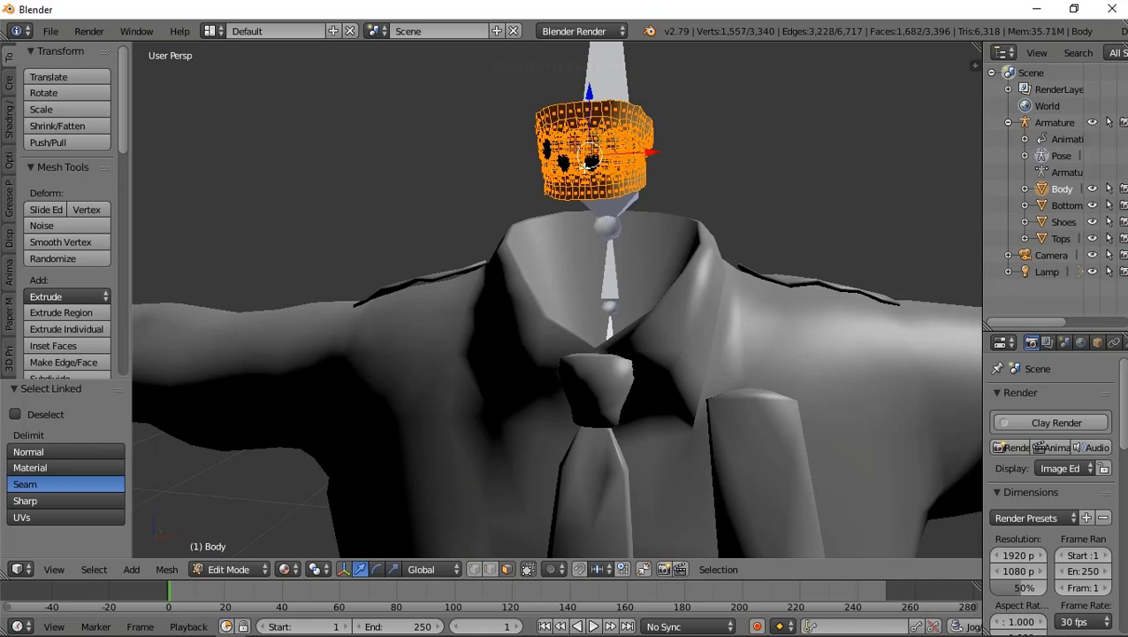
{"action": "key", "text": "l"}
{"action": "key", "text": "l"}
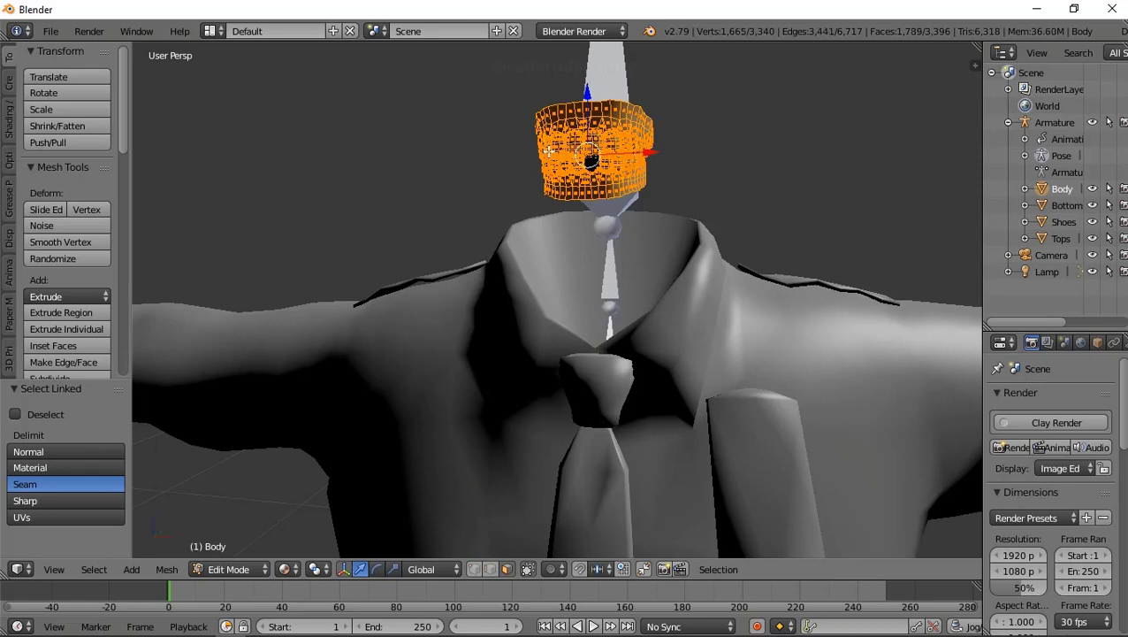
{"action": "key", "text": "l"}
{"action": "key", "text": "x"}
{"action": "left_click", "coordinate": [624, 43]}
- From below, delete the small linked mesh piece at the waist
{"action": "scroll", "coordinate": [548, 164], "scroll_direction": "down", "scroll_amount": 2}
{"action": "scroll", "coordinate": [548, 164], "scroll_direction": "down", "scroll_amount": 2}
{"action": "scroll", "coordinate": [547, 254], "scroll_direction": "down", "scroll_amount": 2}
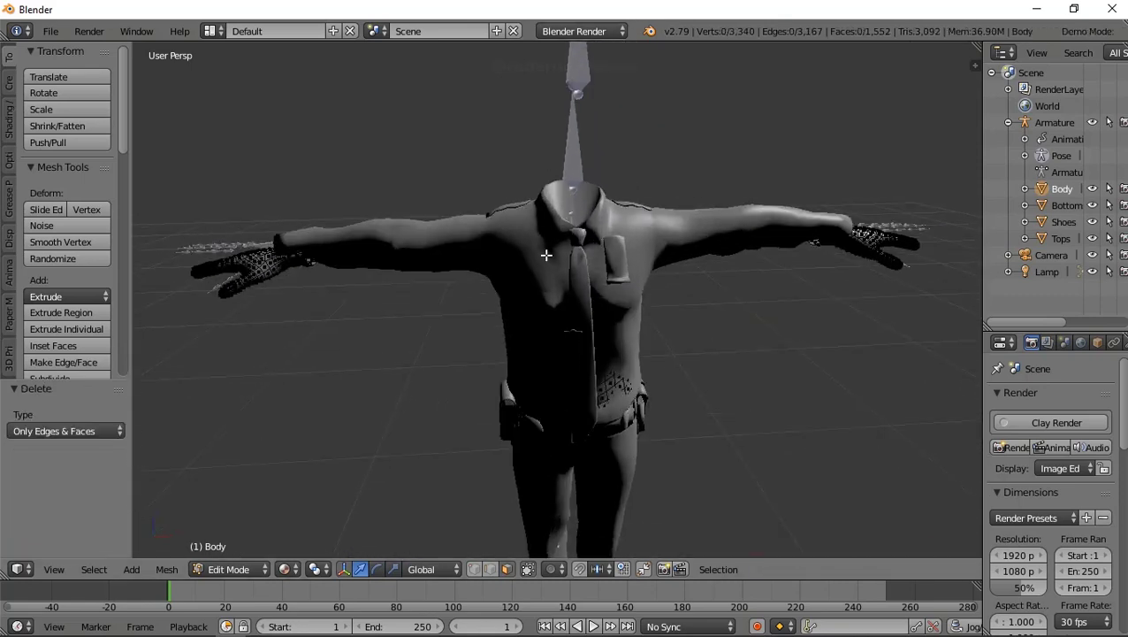
{"action": "mouse_move", "coordinate": [546, 254]}
{"action": "middle_mouse_down"}
{"action": "mouse_move", "coordinate": [574, 262]}
{"action": "mouse_move", "coordinate": [534, 320]}
{"action": "mouse_move", "coordinate": [550, 222]}
{"action": "mouse_move", "coordinate": [592, 353]}
{"action": "mouse_move", "coordinate": [583, 238]}
{"action": "middle_mouse_up"}
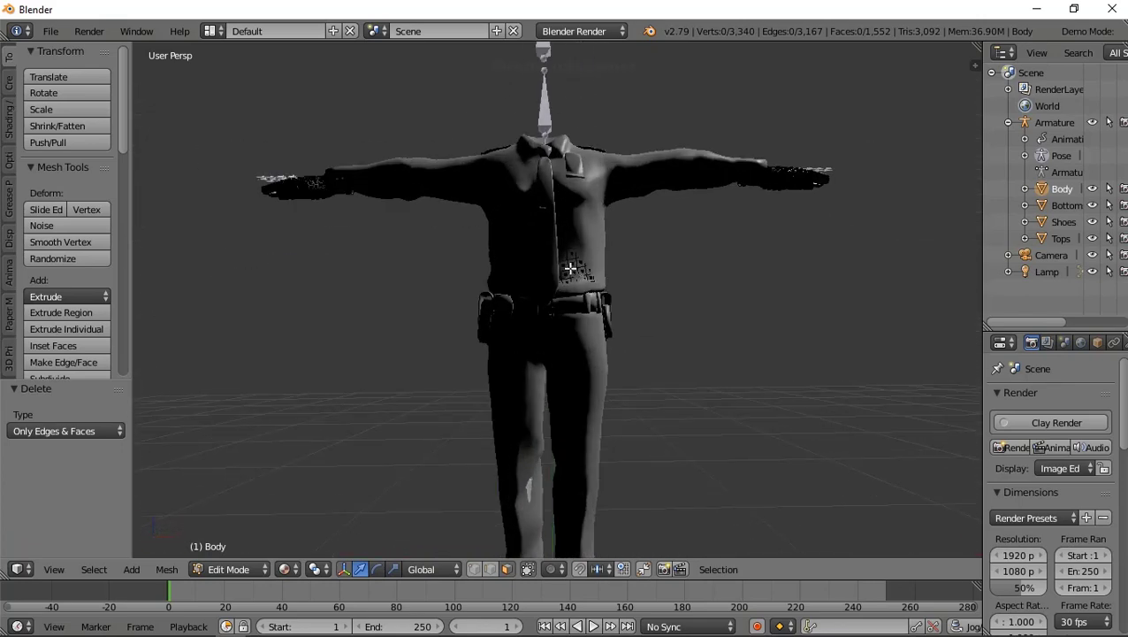
{"action": "key", "text": "l"}
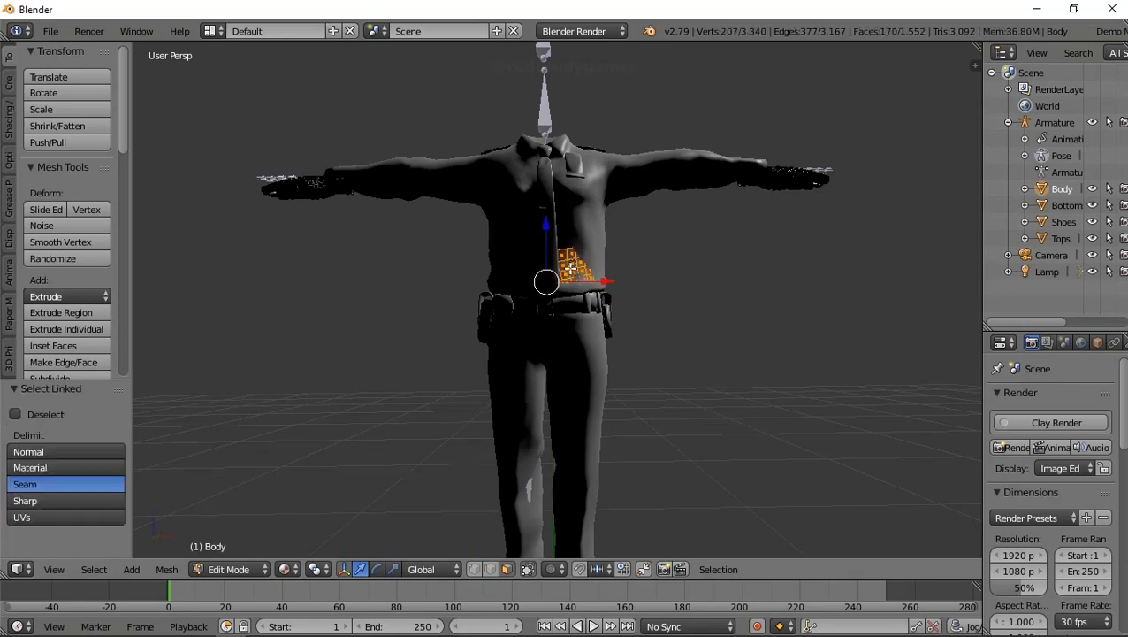
{"action": "key", "text": "x"}
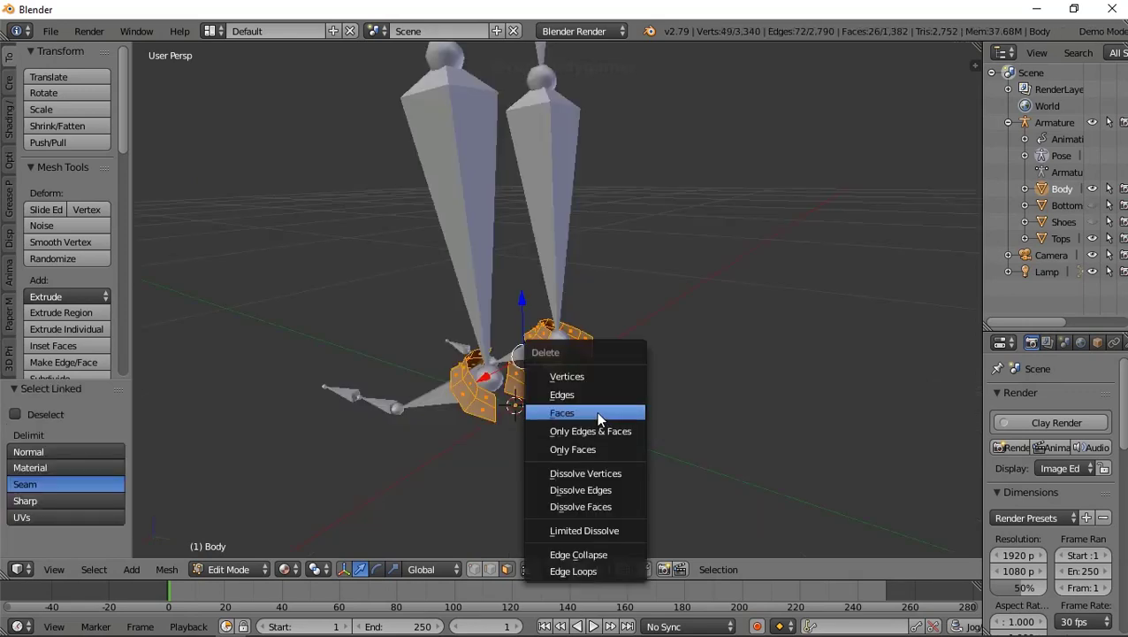
{"action": "left_click", "coordinate": [590, 430]}
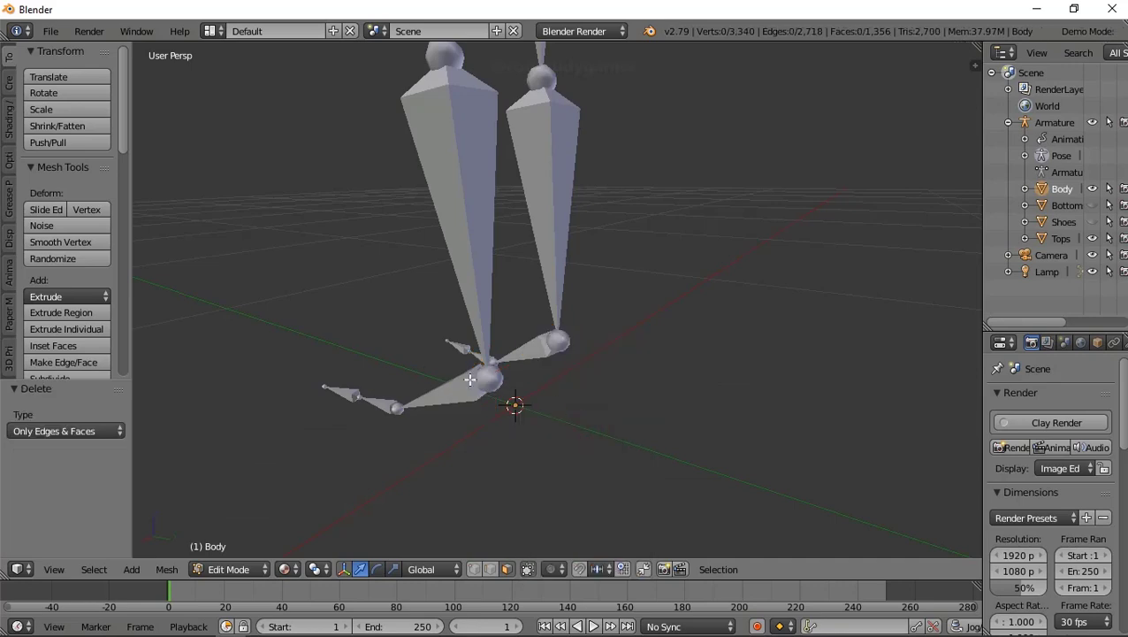
{"action": "mouse_move", "coordinate": [591, 431]}
{"action": "middle_mouse_down"}
{"action": "mouse_move", "coordinate": [599, 366]}
{"action": "mouse_move", "coordinate": [505, 440]}
{"action": "mouse_move", "coordinate": [484, 214]}
{"action": "mouse_move", "coordinate": [588, 267]}
{"action": "mouse_move", "coordinate": [543, 234]}
{"action": "mouse_move", "coordinate": [491, 244]}
{"action": "mouse_move", "coordinate": [473, 213]}
{"action": "mouse_move", "coordinate": [504, 252]}
{"action": "mouse_move", "coordinate": [499, 232]}
{"action": "mouse_move", "coordinate": [504, 306]}
{"action": "mouse_move", "coordinate": [663, 338]}
{"action": "mouse_move", "coordinate": [556, 369]}
{"action": "mouse_move", "coordinate": [517, 349]}
{"action": "mouse_move", "coordinate": [527, 353]}
{"action": "middle_mouse_up"}
{"action": "scroll", "coordinate": [506, 440], "scroll_direction": "down", "scroll_amount": 3}
{"action": "scroll", "coordinate": [504, 306], "scroll_direction": "down", "scroll_amount": 2}
{"action": "scroll", "coordinate": [504, 306], "scroll_direction": "up", "scroll_amount": 1}
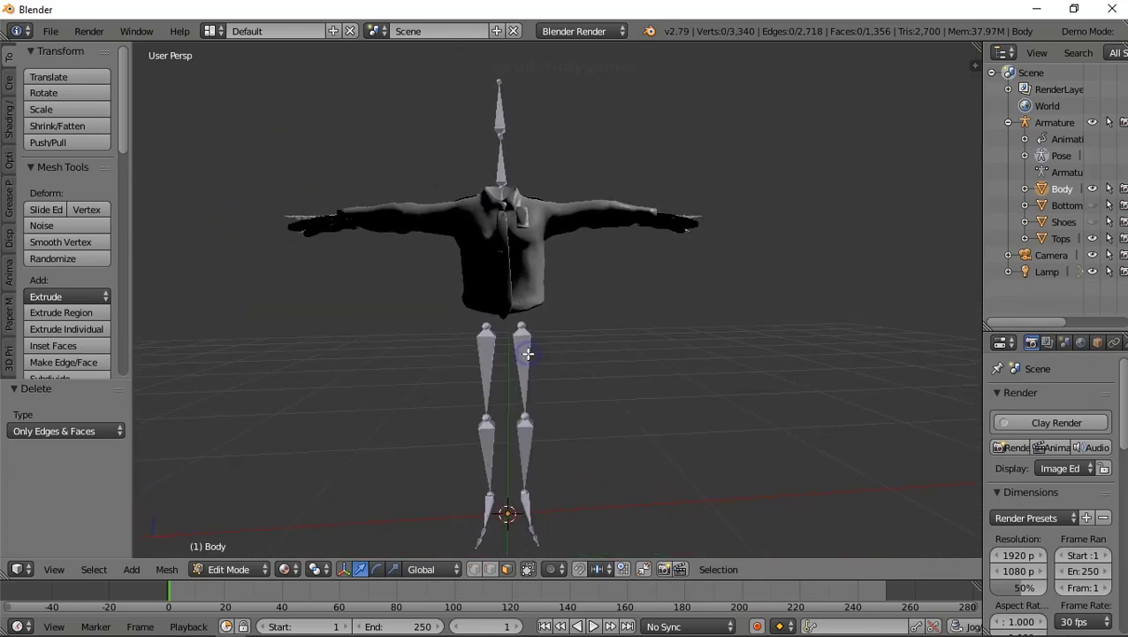
- Put the armature in Edit Mode, expand its bones and widen the Outliner
{"action": "left_click", "coordinate": [1049, 126]}
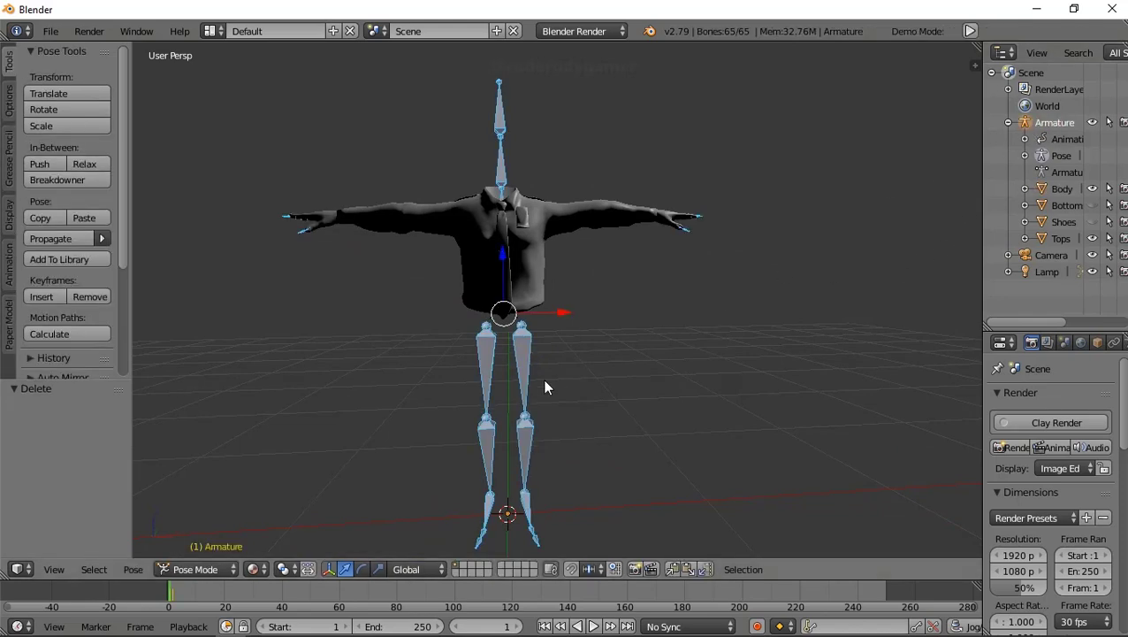
{"action": "right_click", "coordinate": [523, 389]}
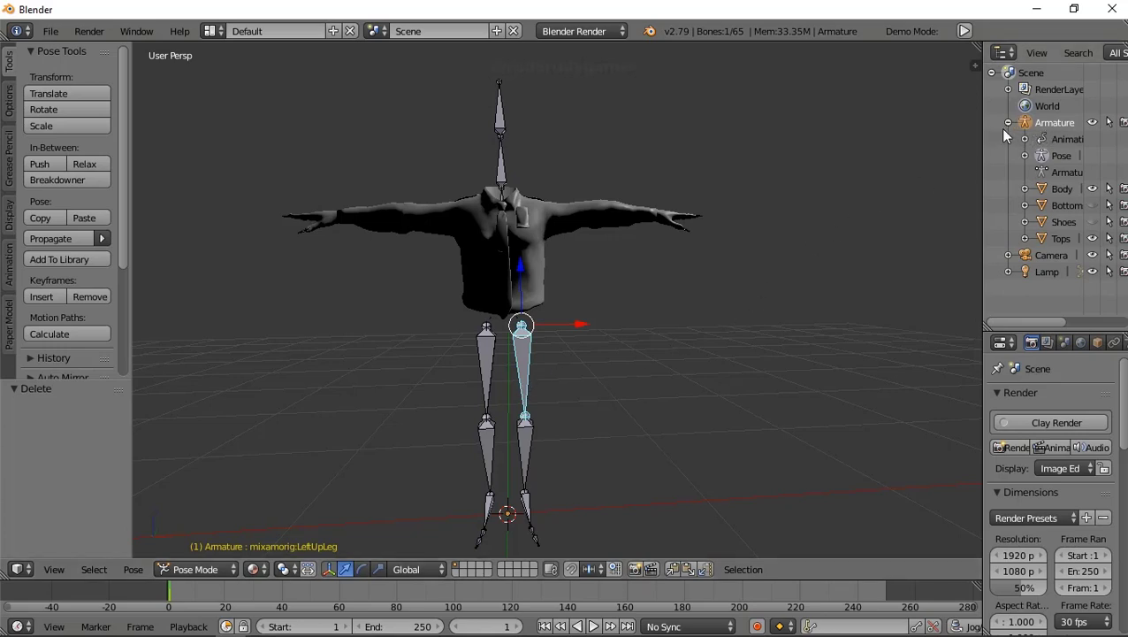
{"action": "left_click", "coordinate": [1062, 171]}
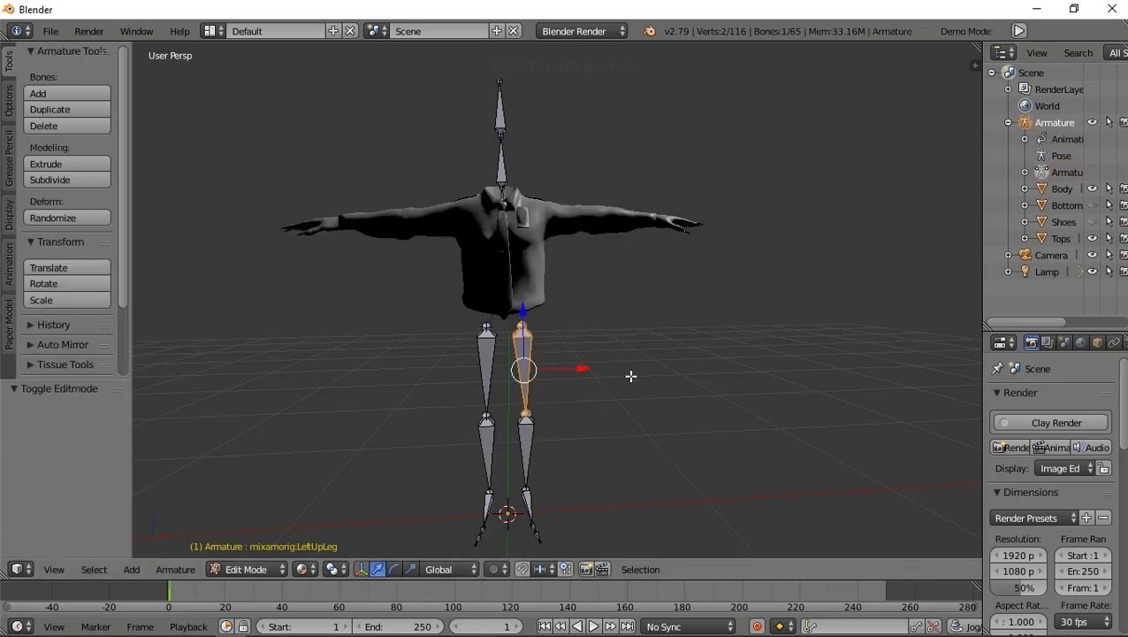
{"action": "left_click", "coordinate": [1025, 172]}
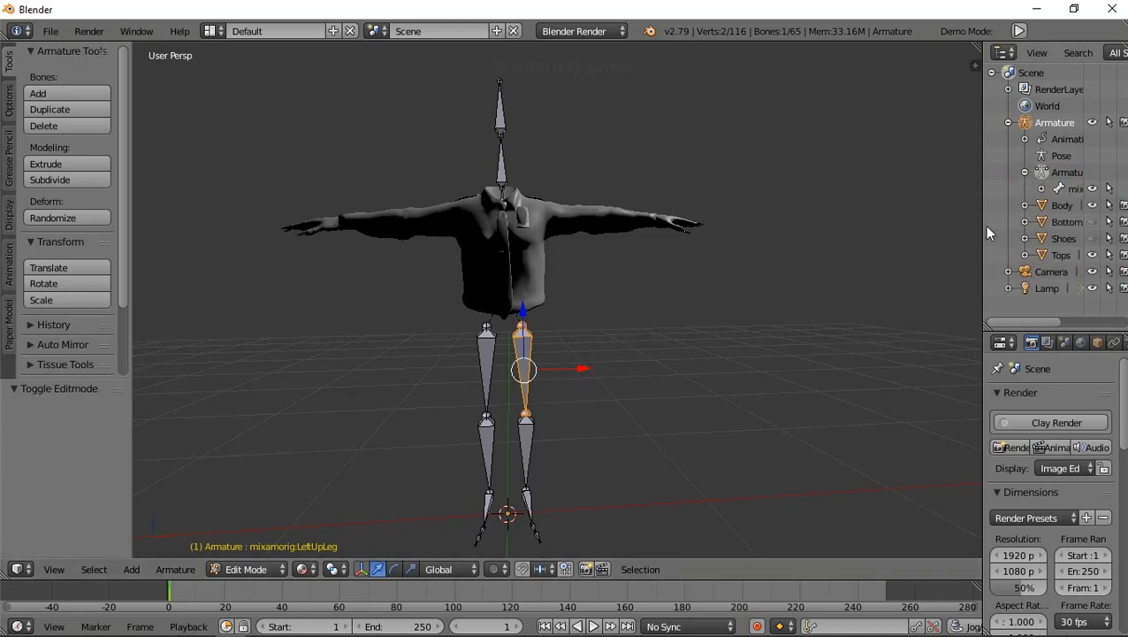
{"action": "left_click_drag", "start_coordinate": [982, 226], "coordinate": [666, 289]}
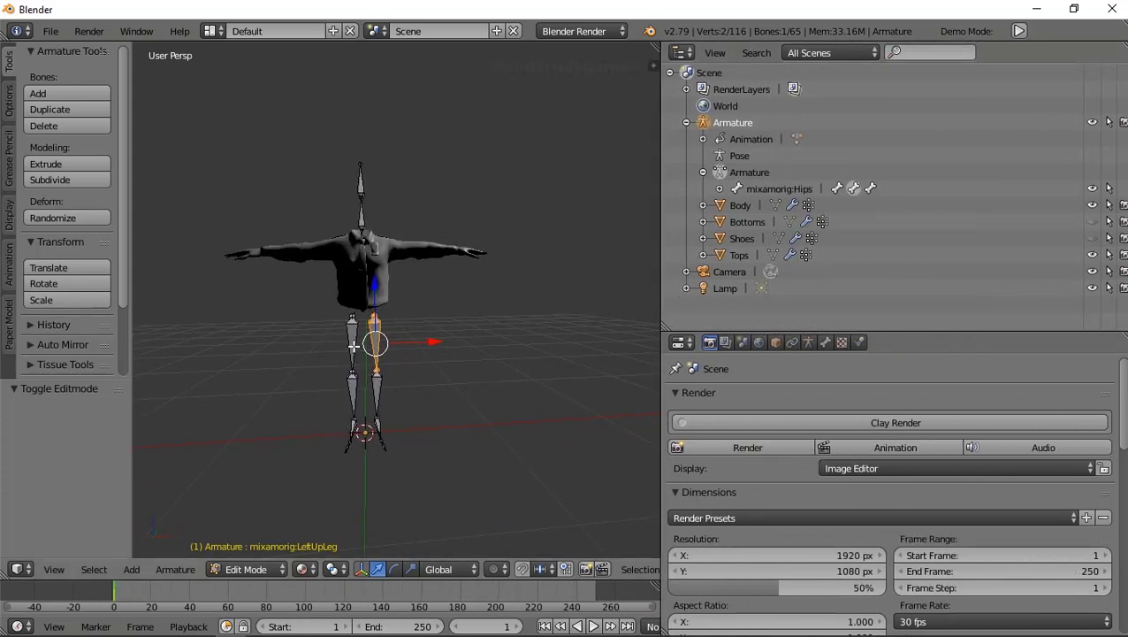
- Select the leg, foot and toe bones on both sides and delete them
{"action": "left_click", "coordinate": [354, 346], "text": "ctrl"}
{"action": "left_click", "coordinate": [381, 395], "text": "ctrl"}
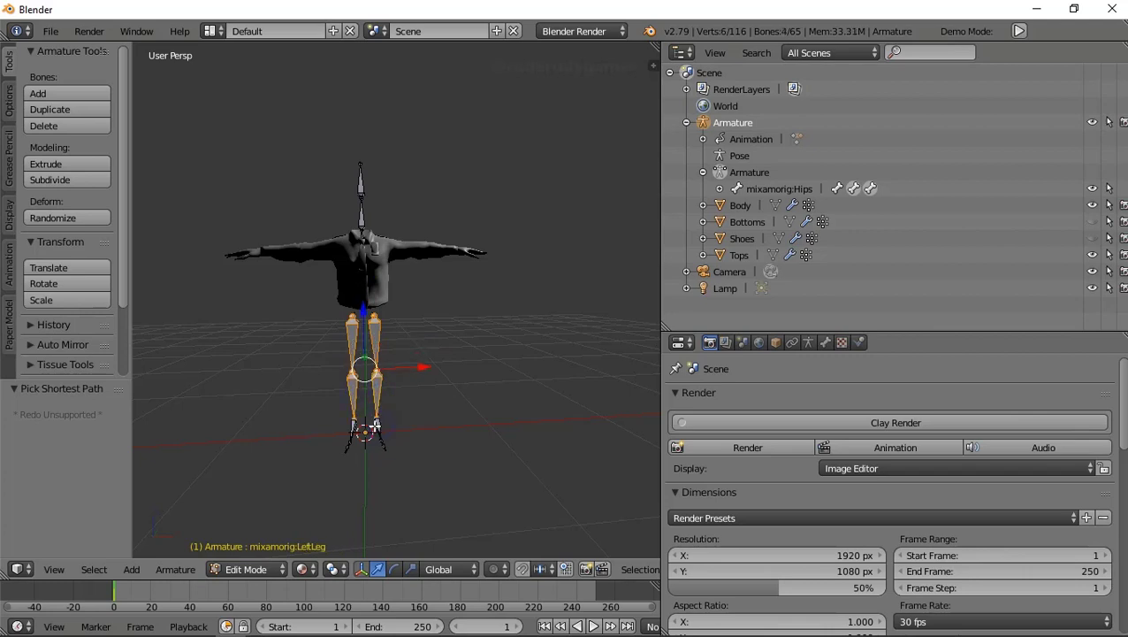
{"action": "left_click", "coordinate": [352, 427], "text": "ctrl"}
{"action": "scroll", "coordinate": [363, 457], "scroll_direction": "up", "scroll_amount": 2}
{"action": "scroll", "coordinate": [367, 449], "scroll_direction": "up", "scroll_amount": 2}
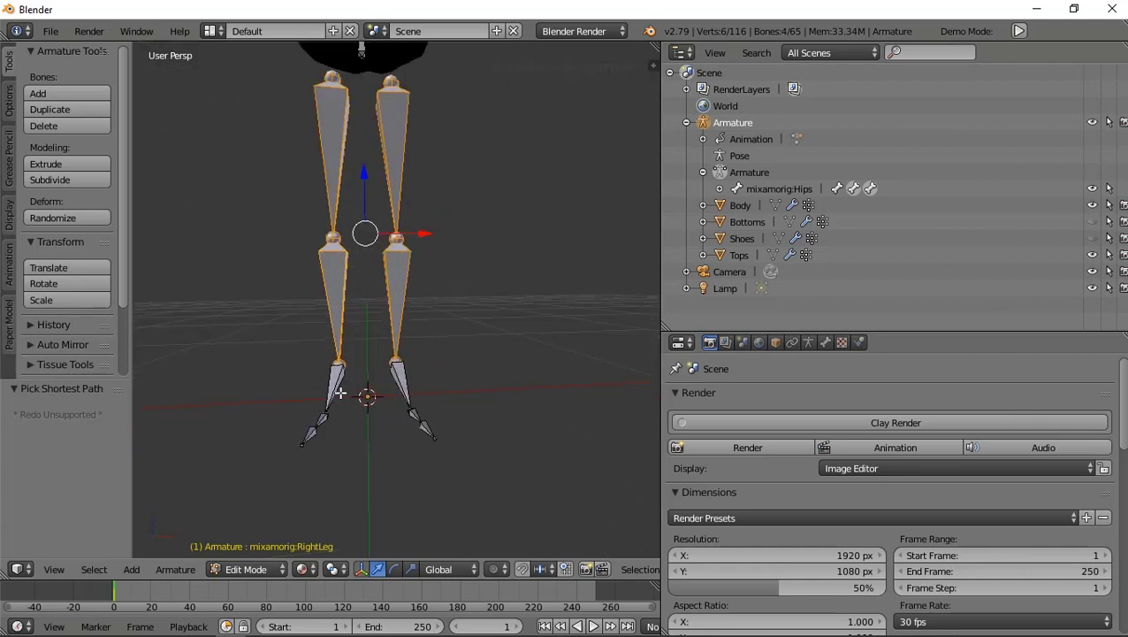
{"action": "left_click", "coordinate": [332, 399], "text": "ctrl"}
{"action": "left_click", "coordinate": [306, 439], "text": "ctrl"}
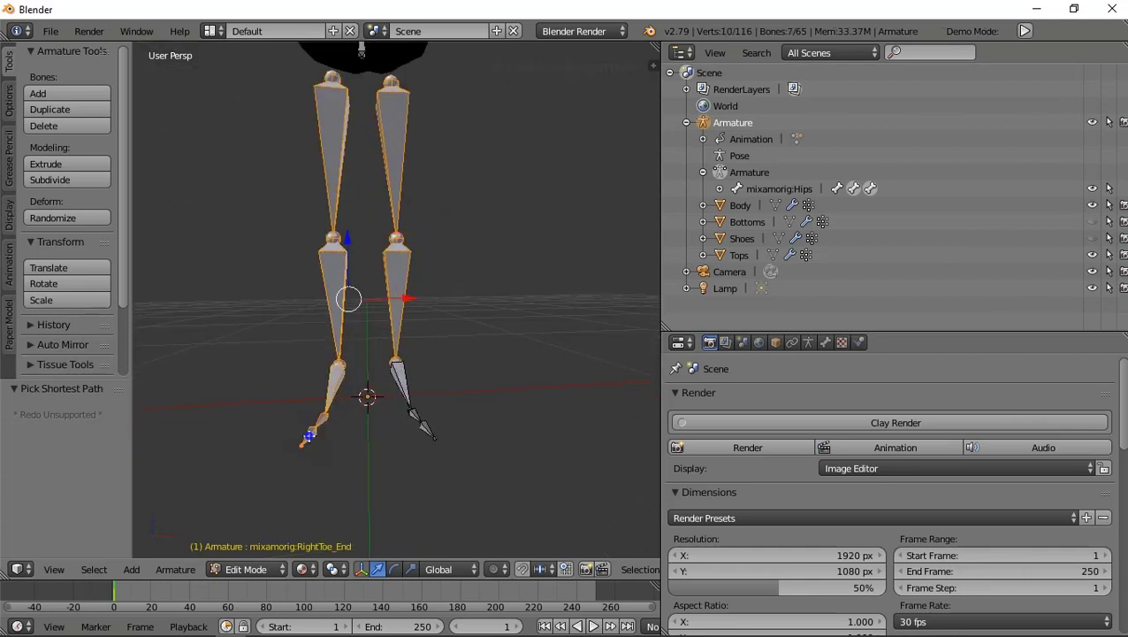
{"action": "left_click", "coordinate": [413, 414], "text": "ctrl"}
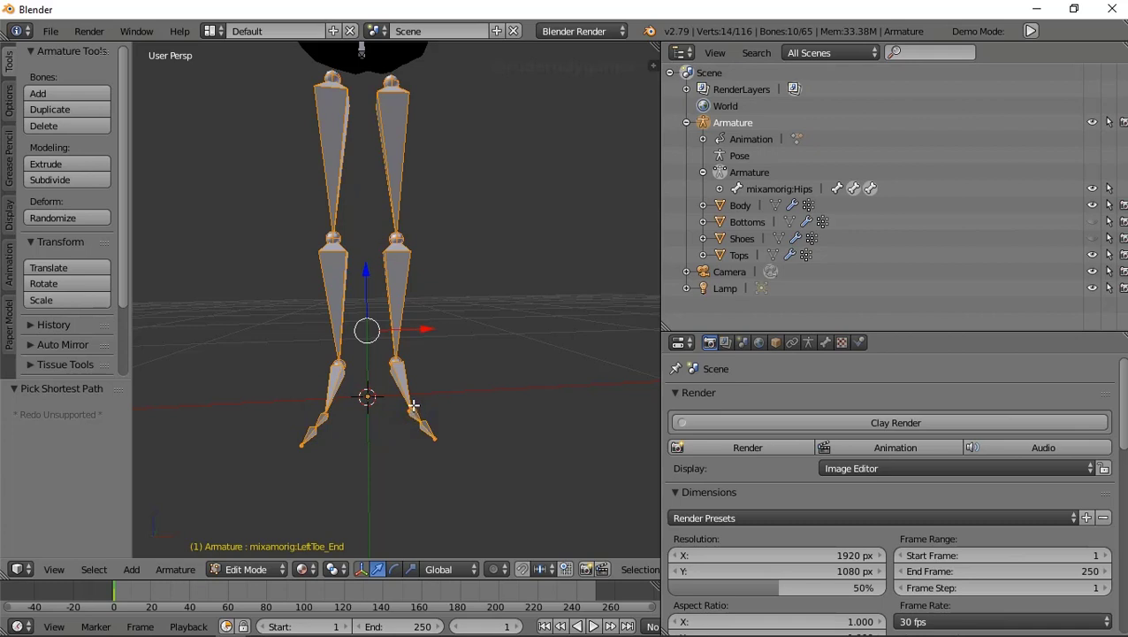
{"action": "key", "text": "Delete"}
- Inspect the remaining rig and select all its bones
{"action": "scroll", "coordinate": [308, 453], "scroll_direction": "down", "scroll_amount": 2}
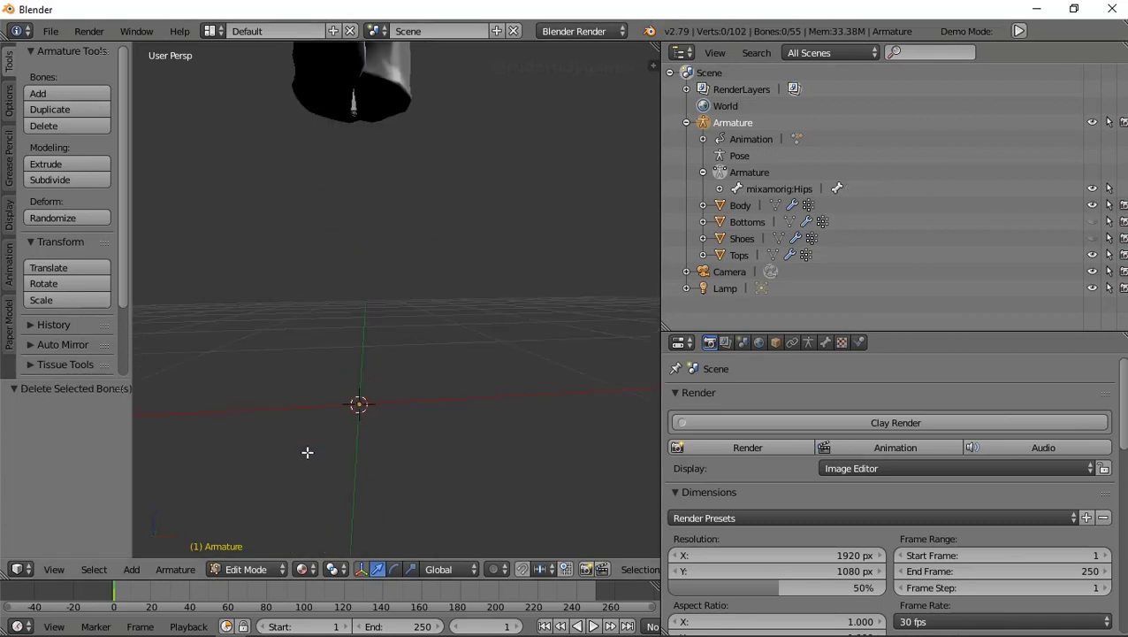
{"action": "scroll", "coordinate": [421, 394], "scroll_direction": "down", "scroll_amount": 3}
{"action": "mouse_move", "coordinate": [401, 336]}
{"action": "middle_mouse_down"}
{"action": "mouse_move", "coordinate": [454, 282]}
{"action": "mouse_move", "coordinate": [360, 347]}
{"action": "middle_mouse_up"}
{"action": "scroll", "coordinate": [360, 348], "scroll_direction": "up", "scroll_amount": 1}
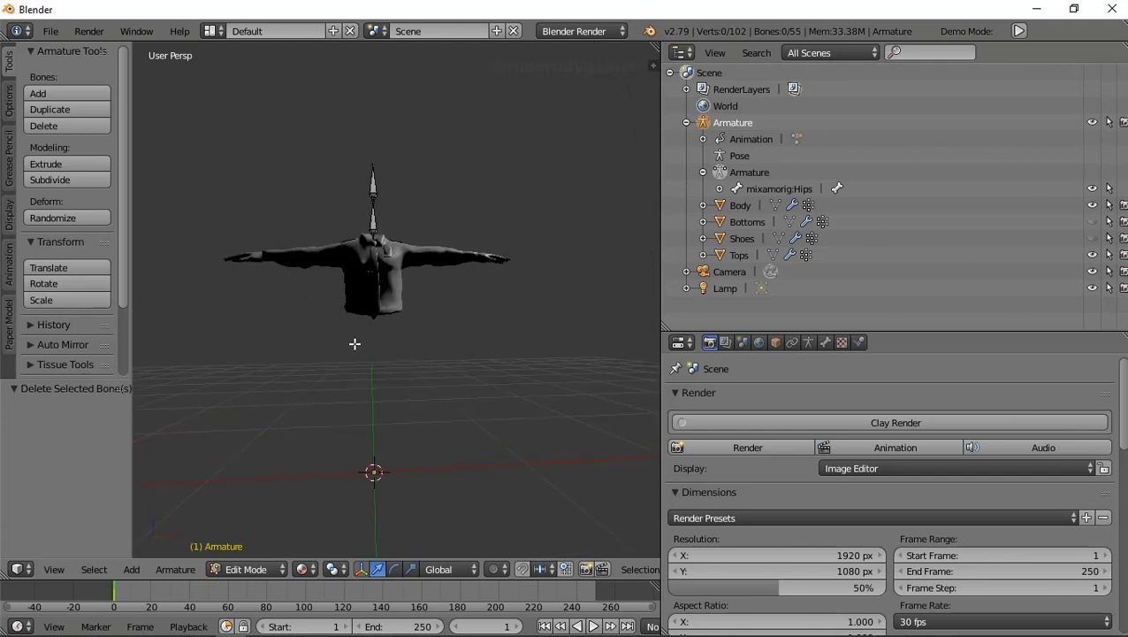
{"action": "scroll", "coordinate": [352, 342], "scroll_direction": "up", "scroll_amount": 1}
{"action": "scroll", "coordinate": [351, 341], "scroll_direction": "up", "scroll_amount": 1}
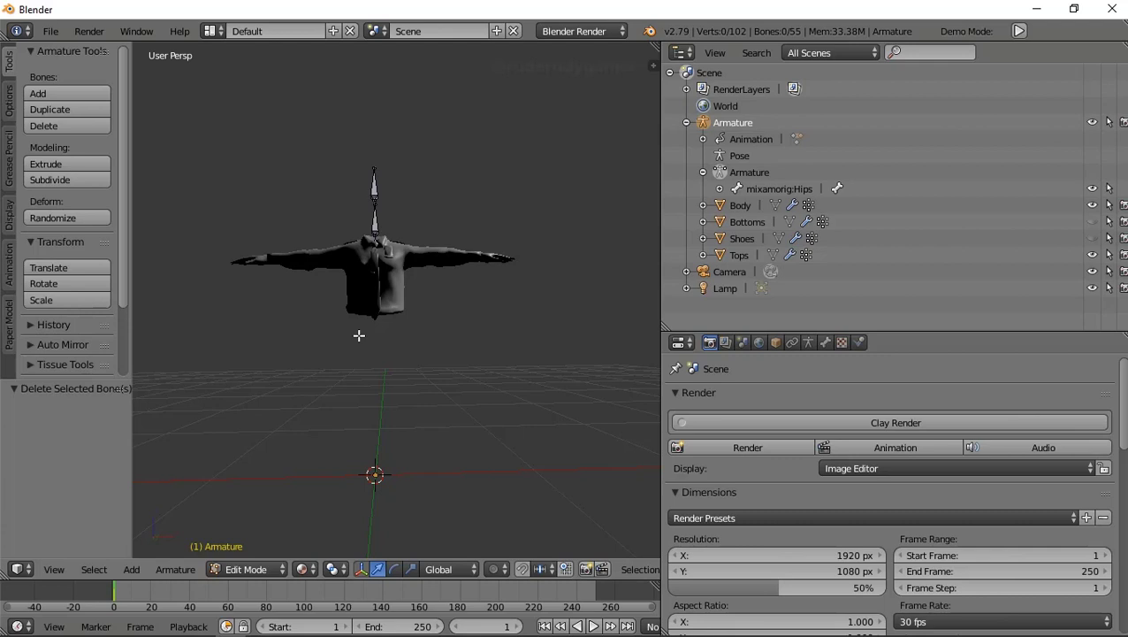
{"action": "key", "text": "a"}
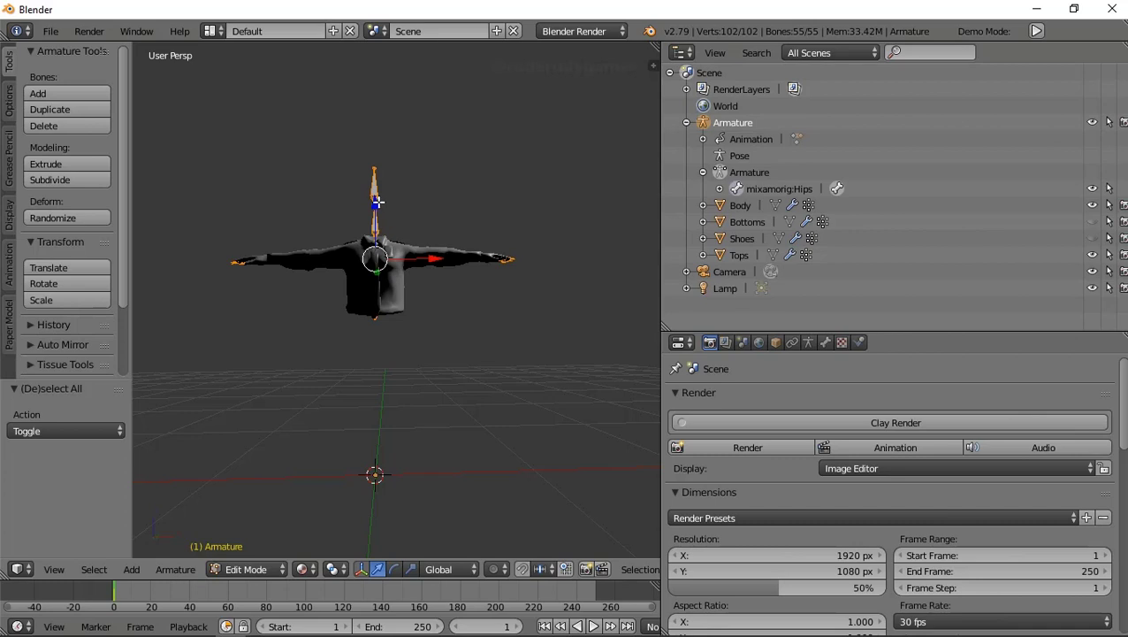
- Try lowering all bones along Z, then undo it
{"action": "key", "text": "g"}
{"action": "key", "text": "z"}
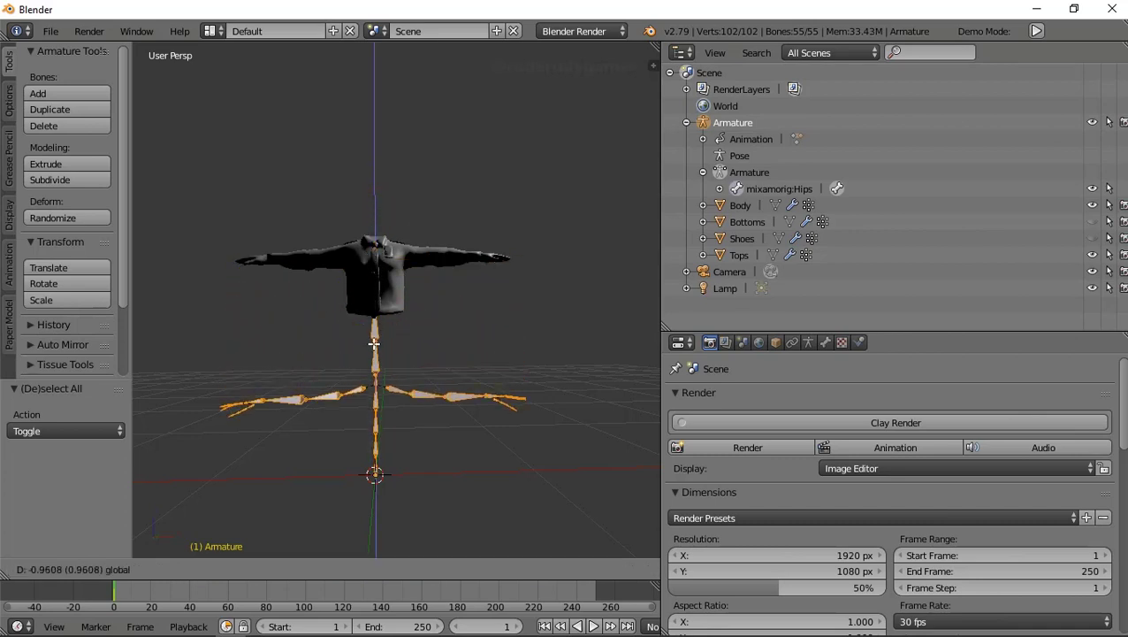
{"action": "left_click", "coordinate": [374, 343]}
{"action": "mouse_move", "coordinate": [374, 343]}
{"action": "middle_mouse_down"}
{"action": "mouse_move", "coordinate": [519, 327]}
{"action": "mouse_move", "coordinate": [395, 345]}
{"action": "mouse_move", "coordinate": [383, 335]}
{"action": "middle_mouse_up"}
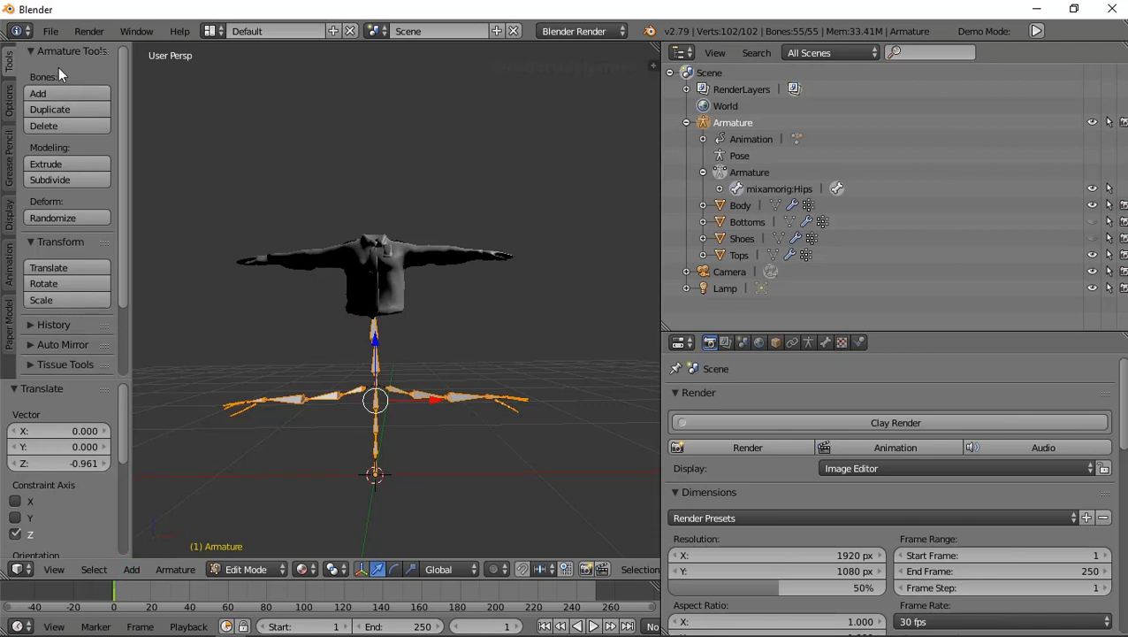
{"action": "left_click", "coordinate": [173, 571]}
{"action": "key", "text": "ctrl+z"}
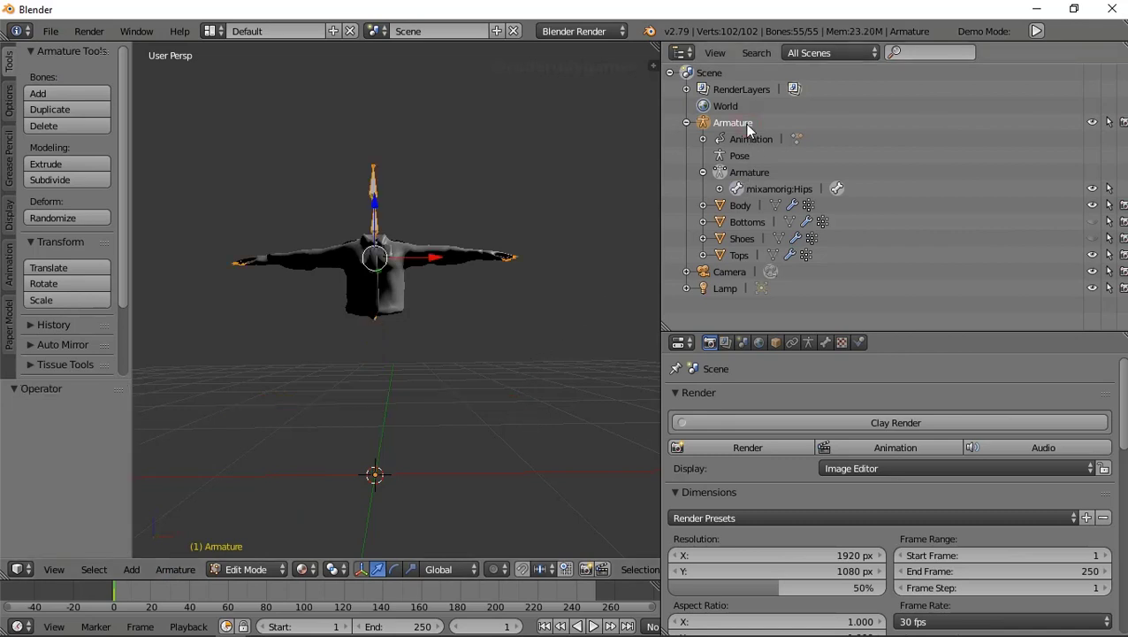
- Select Body, Bottoms, Shoes and Tops and lower them 0.888 units along Z
{"action": "left_click", "coordinate": [687, 123]}
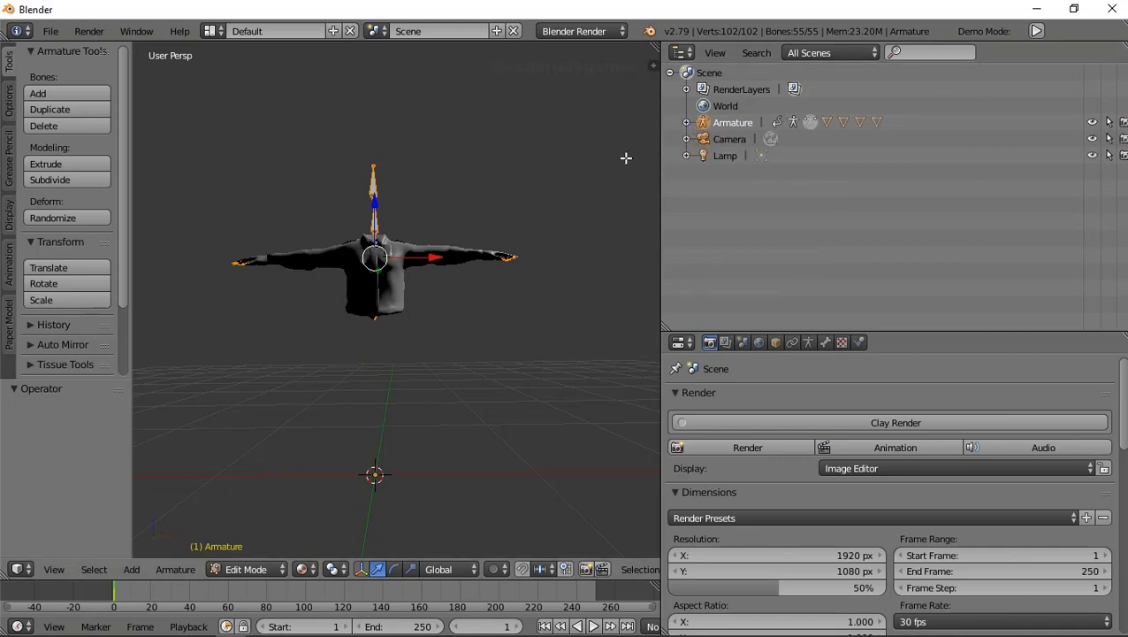
{"action": "left_click", "coordinate": [687, 123]}
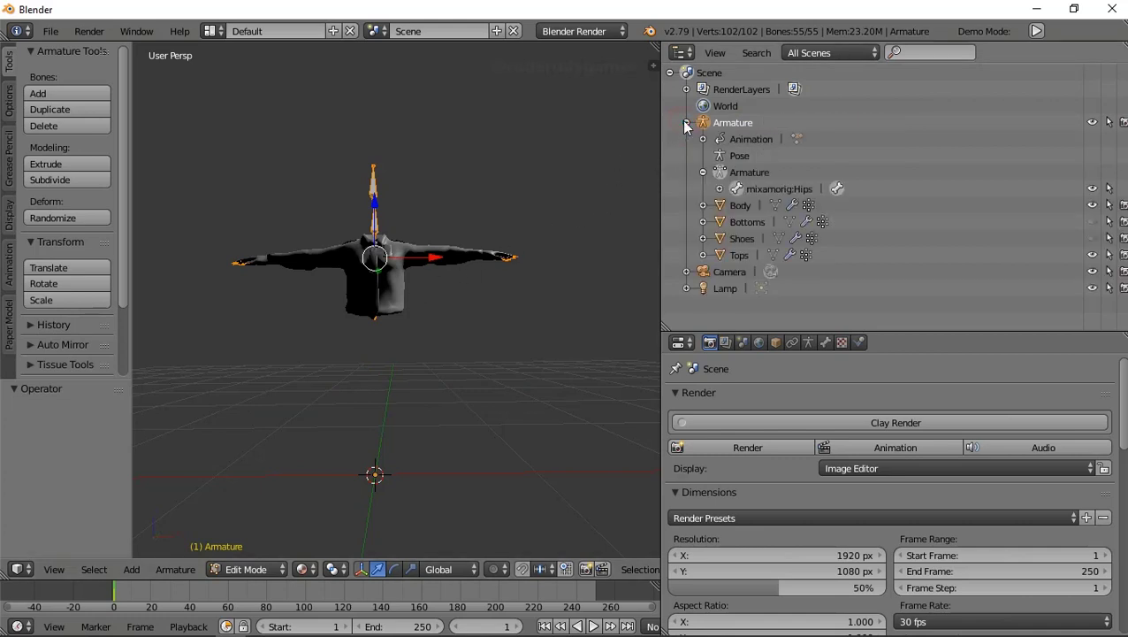
{"action": "double_click", "coordinate": [738, 207]}
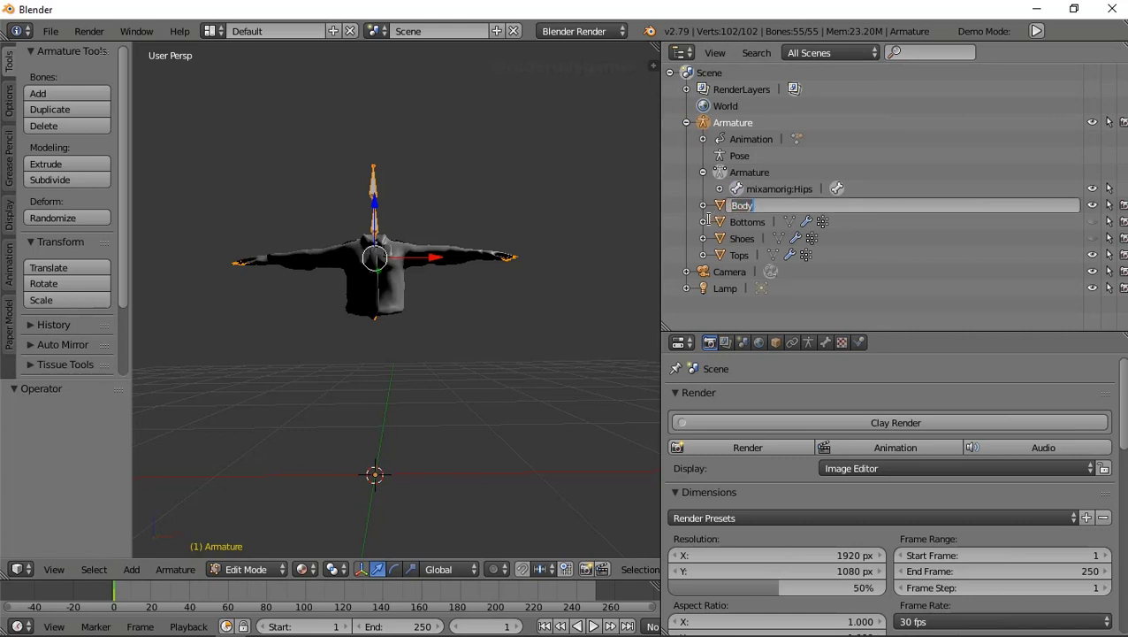
{"action": "left_click", "coordinate": [730, 130]}
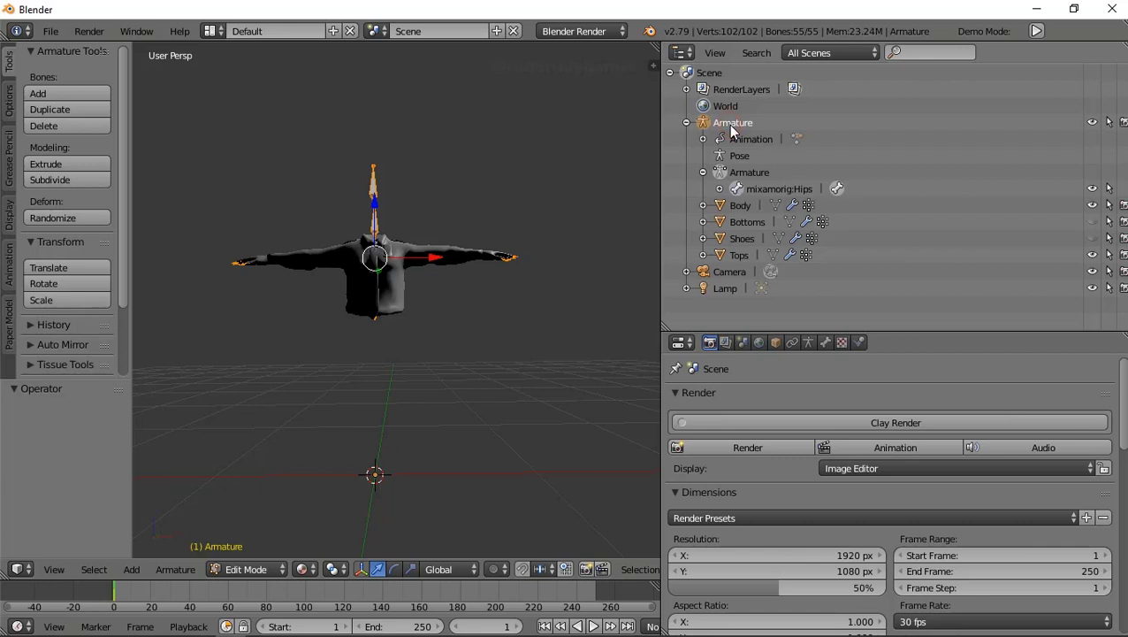
{"action": "left_click", "coordinate": [721, 208]}
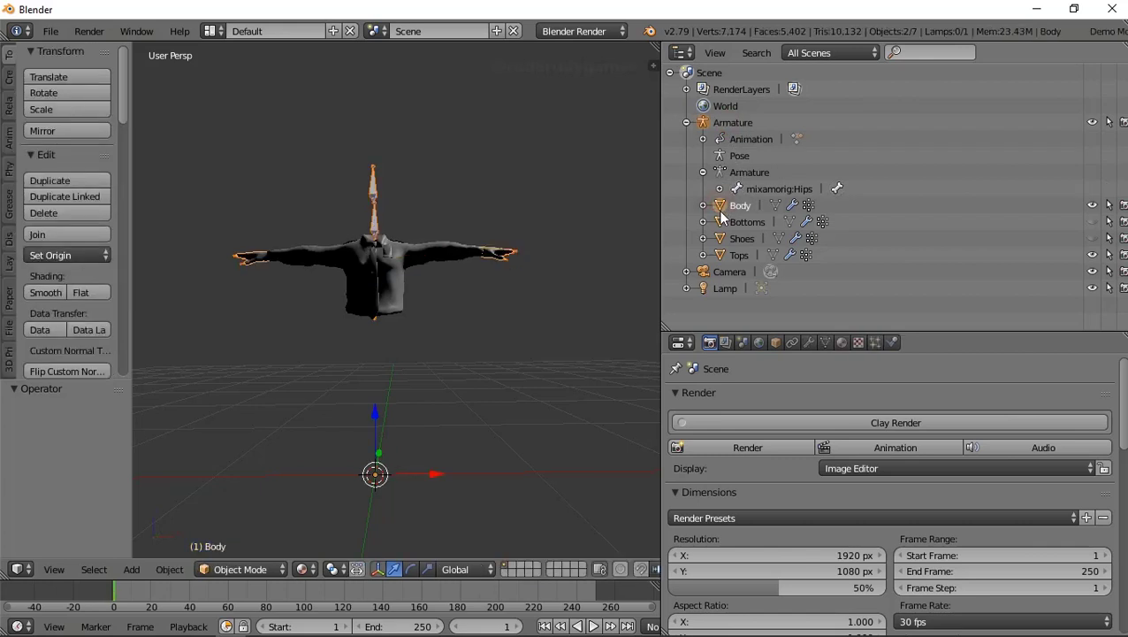
{"action": "left_click", "coordinate": [721, 222]}
{"action": "left_click", "coordinate": [722, 240], "text": "ctrl"}
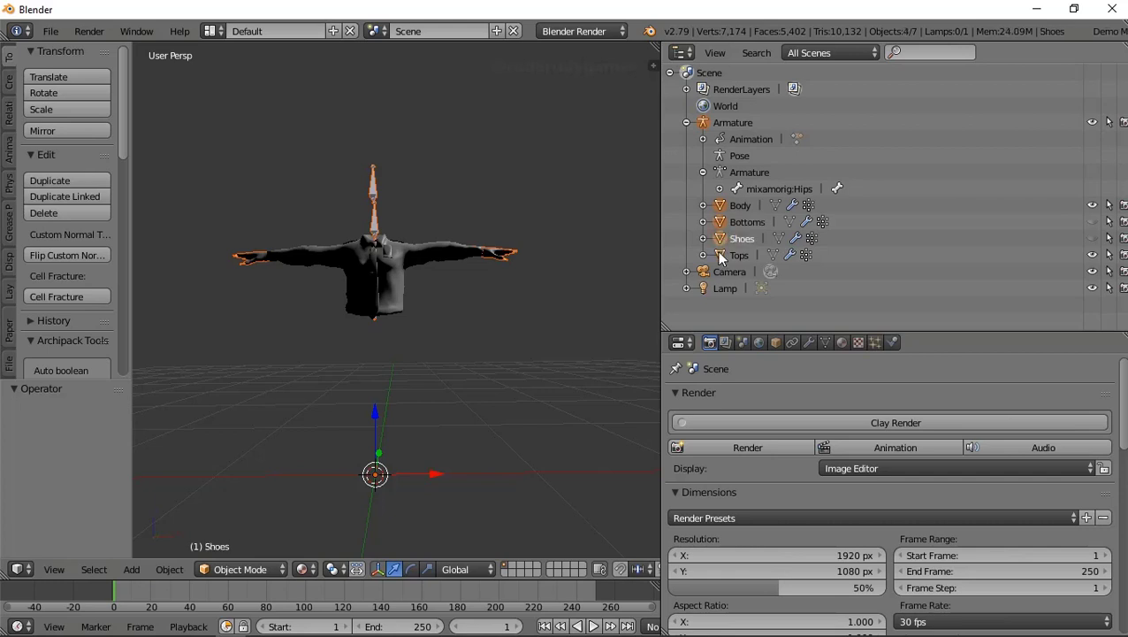
{"action": "left_click", "coordinate": [717, 256], "text": "ctrl"}
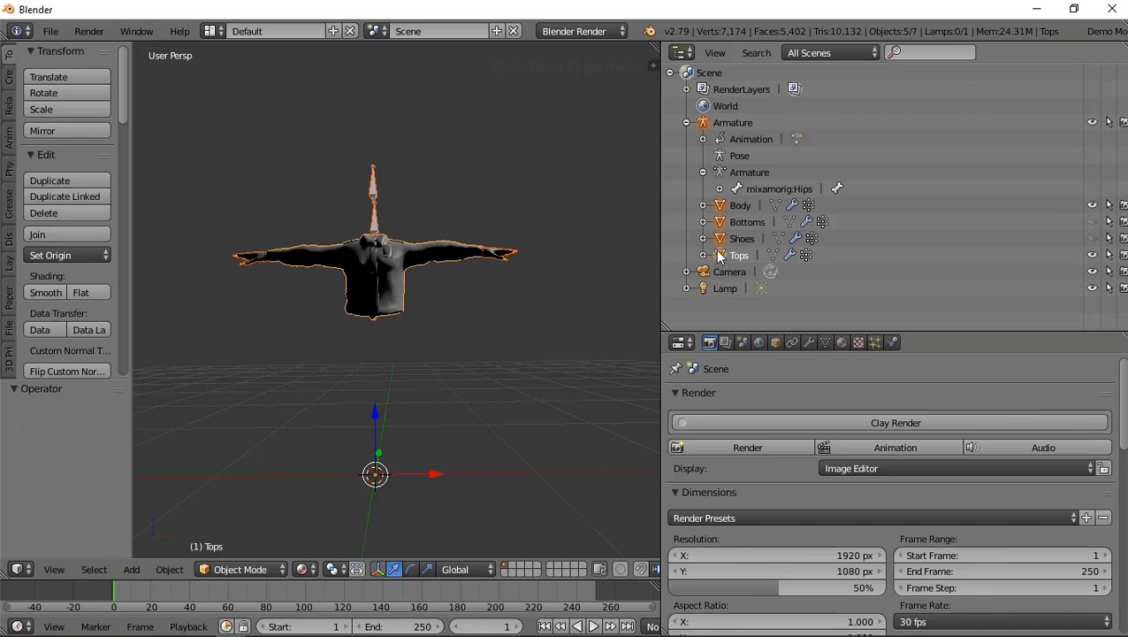
{"action": "mouse_move", "coordinate": [378, 414]}
{"action": "left_mouse_down"}
{"action": "mouse_move", "coordinate": [395, 540]}
{"action": "mouse_move", "coordinate": [402, 63]}
{"action": "left_mouse_up"}
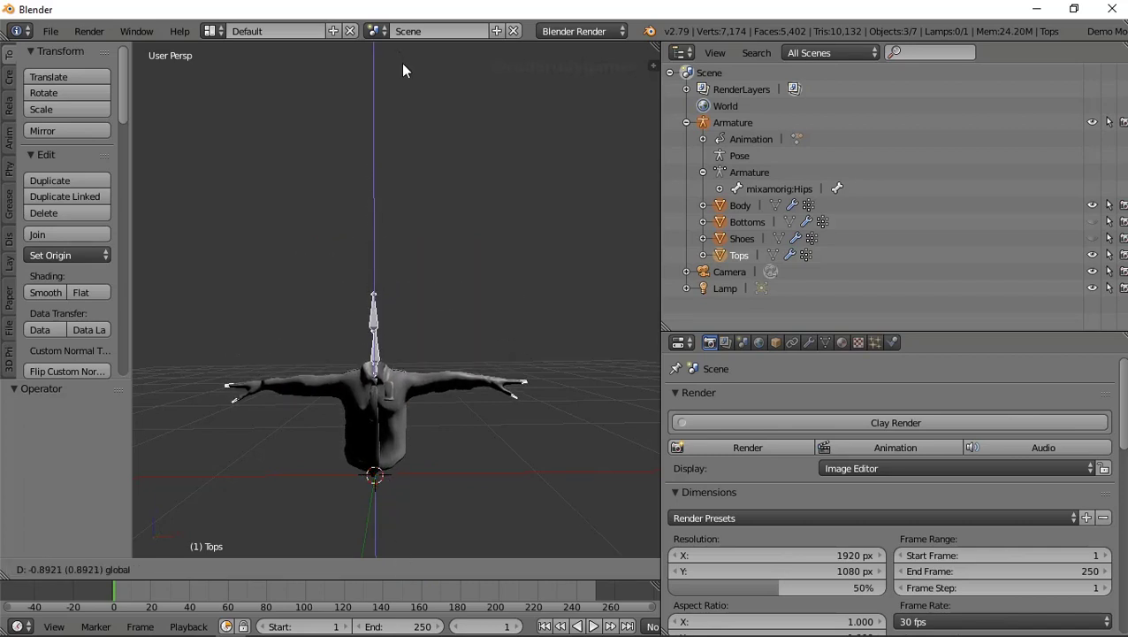
{"action": "left_click_drag", "start_coordinate": [402, 63], "coordinate": [401, 62]}
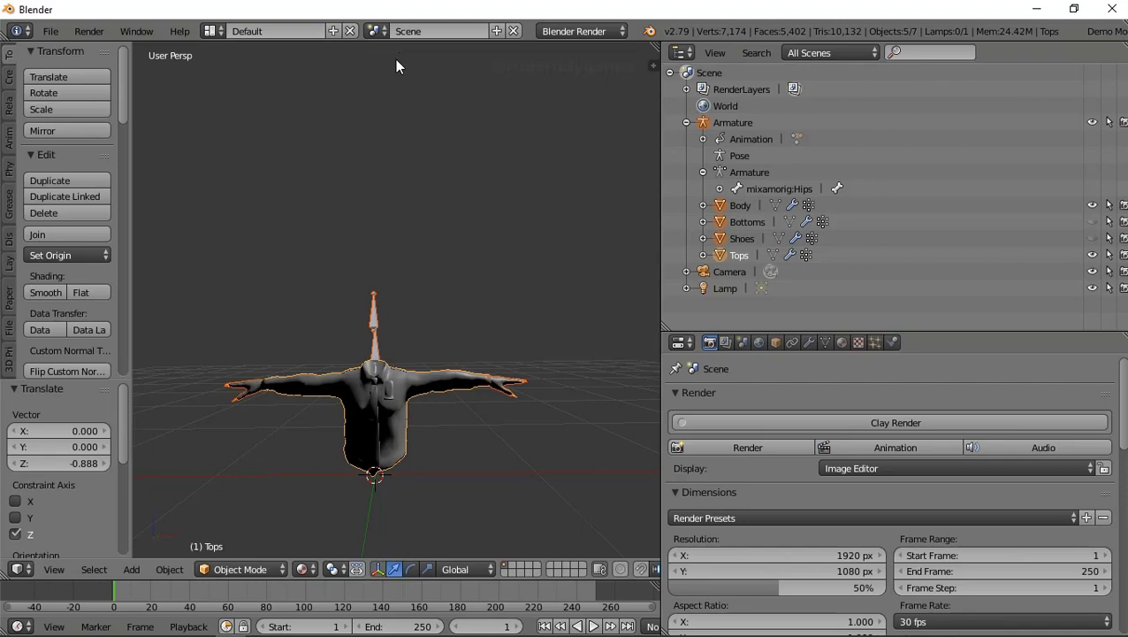
- Close the stray demo file browser and undo lowering the clothing objects
{"action": "left_click", "coordinate": [51, 34]}
{"action": "left_click", "coordinate": [73, 54]}
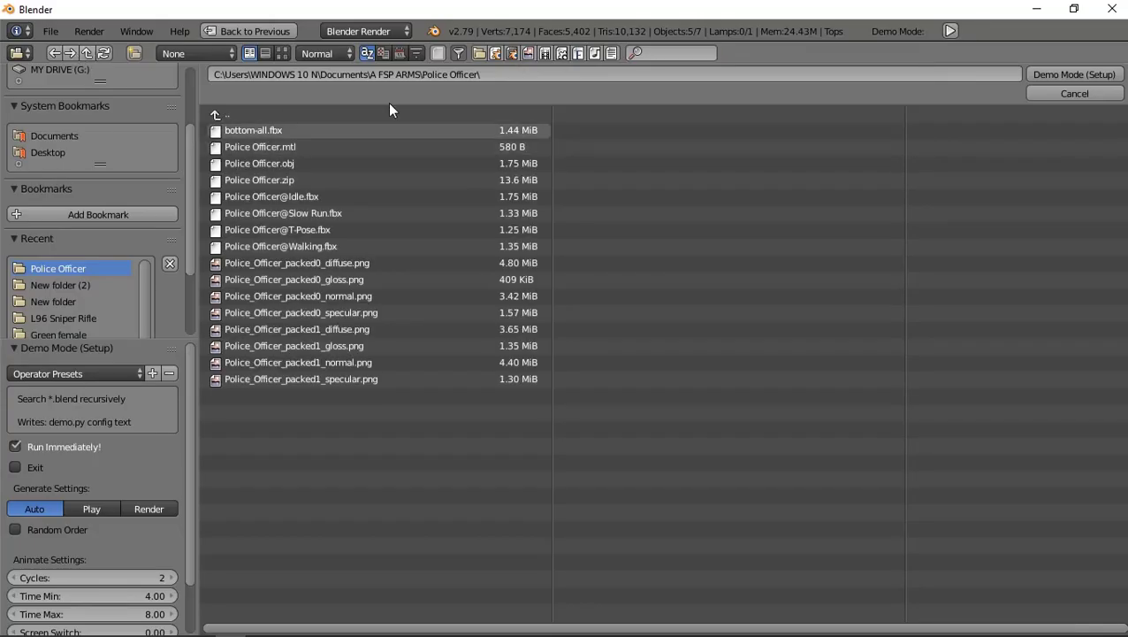
{"action": "left_click", "coordinate": [1075, 94]}
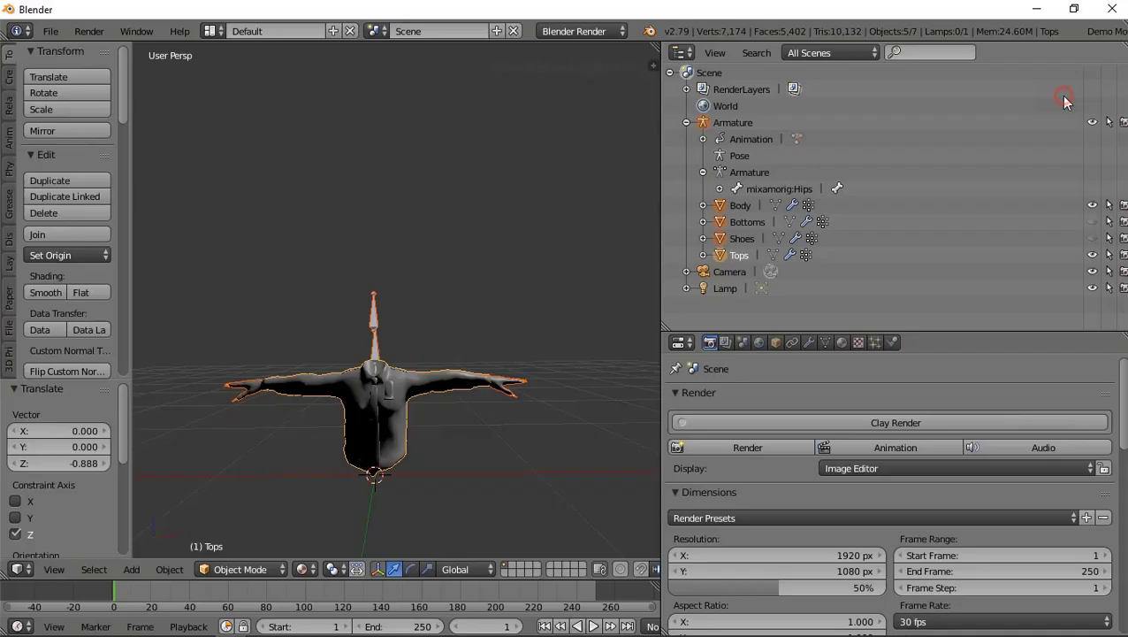
{"action": "left_click", "coordinate": [168, 570]}
{"action": "left_click", "coordinate": [179, 559]}
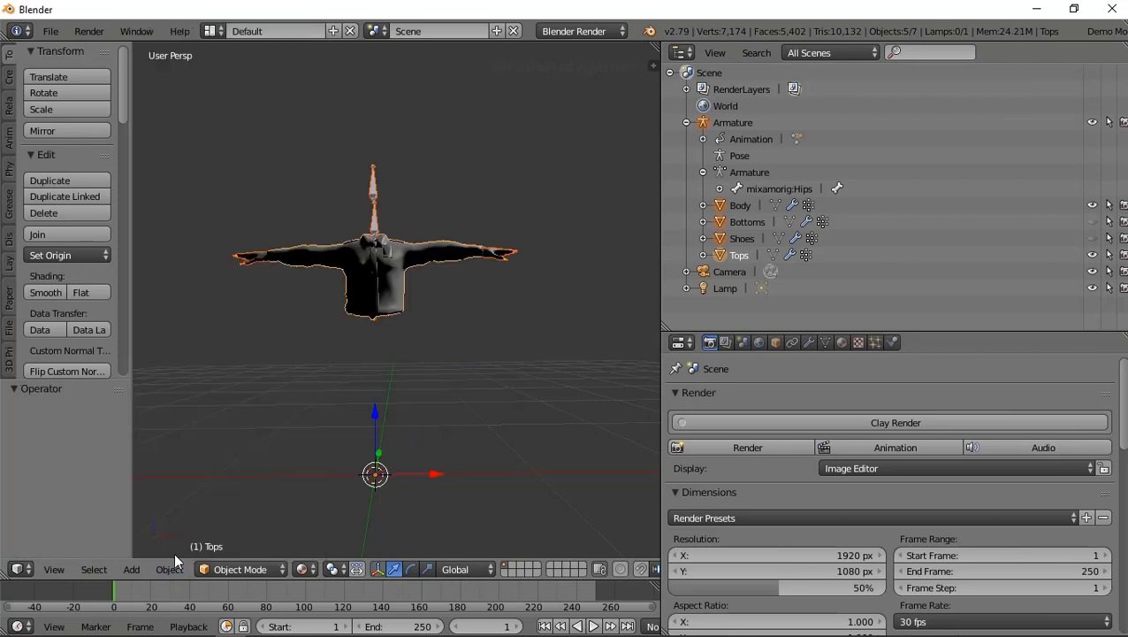
- Put Tops in Edit Mode and try a vertical move, then cancel it
{"action": "left_click", "coordinate": [235, 570]}
{"action": "left_click", "coordinate": [238, 532]}
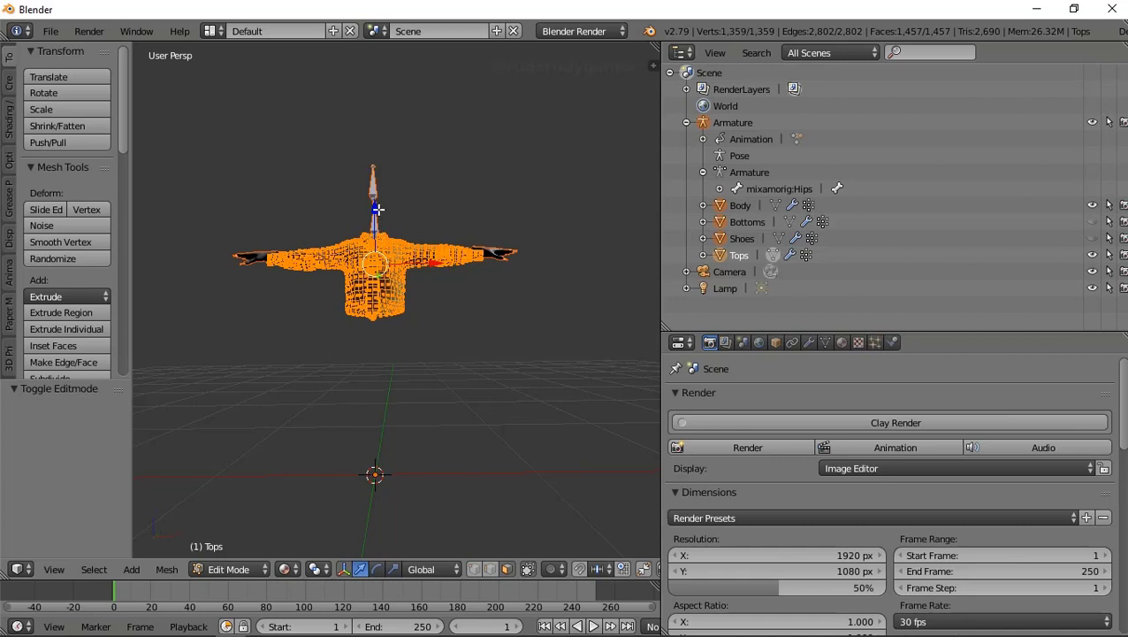
{"action": "key", "text": "g"}
{"action": "key", "text": "z"}
{"action": "right_click", "coordinate": [371, 311]}
- Return to Object Mode and select the armature
{"action": "mouse_move", "coordinate": [373, 189]}
{"action": "middle_mouse_down"}
{"action": "mouse_move", "coordinate": [400, 292]}
{"action": "mouse_move", "coordinate": [317, 285]}
{"action": "mouse_move", "coordinate": [428, 207]}
{"action": "mouse_move", "coordinate": [372, 263]}
{"action": "mouse_move", "coordinate": [400, 264]}
{"action": "middle_mouse_up"}
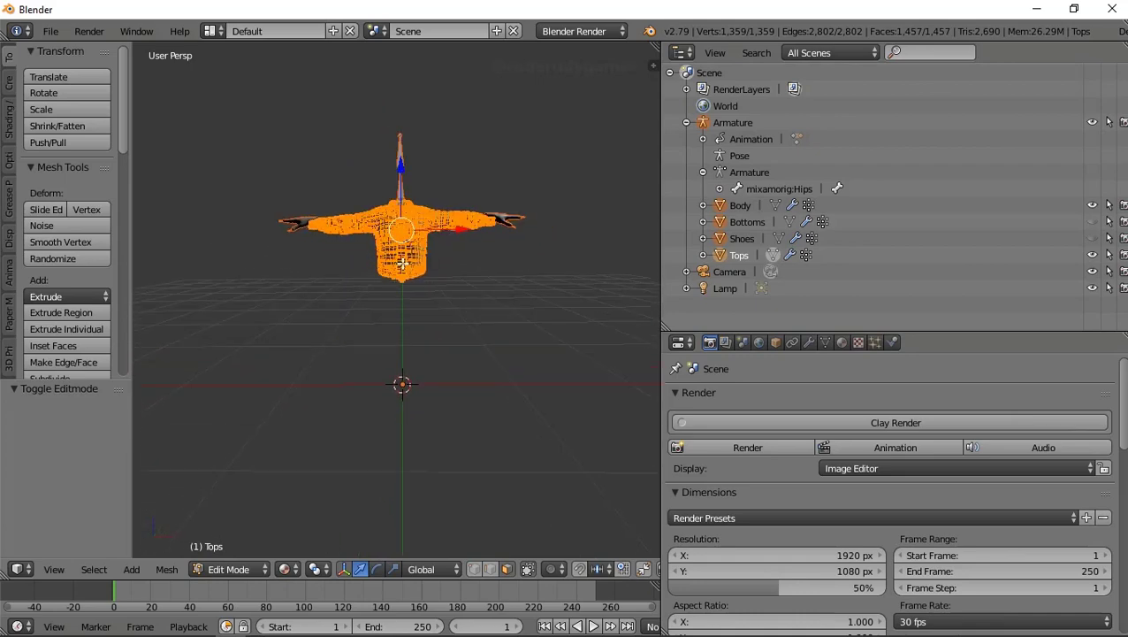
{"action": "left_click", "coordinate": [220, 569]}
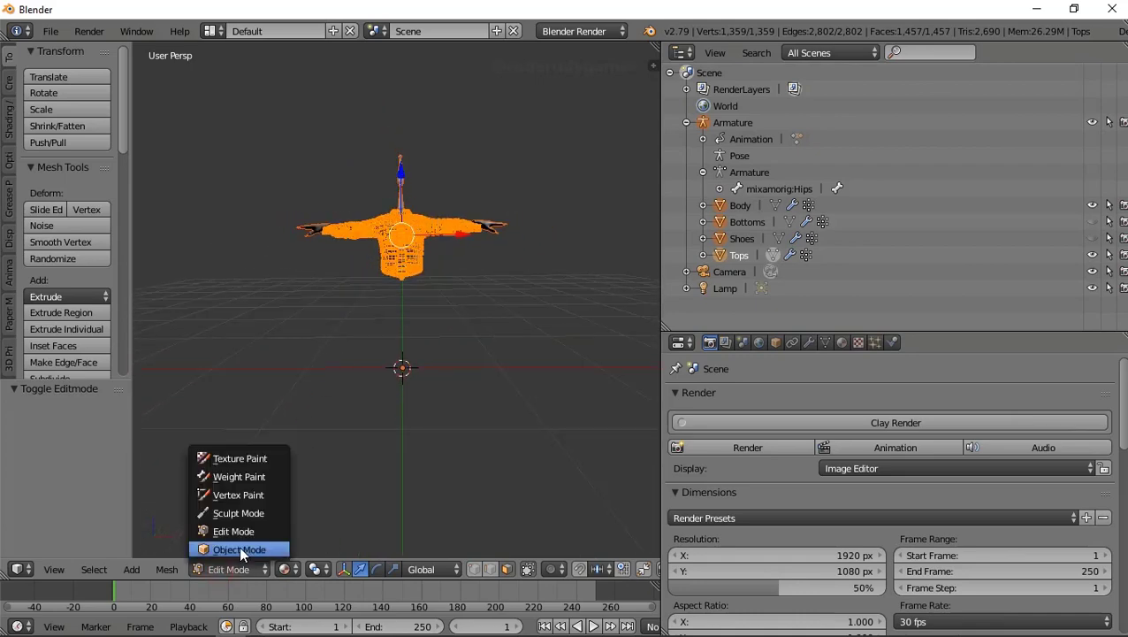
{"action": "left_click", "coordinate": [238, 545]}
{"action": "scroll", "coordinate": [387, 233], "scroll_direction": "up", "scroll_amount": 2}
{"action": "mouse_move", "coordinate": [387, 233]}
{"action": "middle_mouse_down"}
{"action": "mouse_move", "coordinate": [418, 222]}
{"action": "mouse_move", "coordinate": [337, 295]}
{"action": "mouse_move", "coordinate": [312, 297]}
{"action": "mouse_move", "coordinate": [402, 274]}
{"action": "mouse_move", "coordinate": [410, 238]}
{"action": "mouse_move", "coordinate": [486, 143]}
{"action": "mouse_move", "coordinate": [456, 116]}
{"action": "mouse_move", "coordinate": [411, 212]}
{"action": "mouse_move", "coordinate": [423, 216]}
{"action": "mouse_move", "coordinate": [411, 214]}
{"action": "middle_mouse_up"}
{"action": "right_click", "coordinate": [389, 159]}
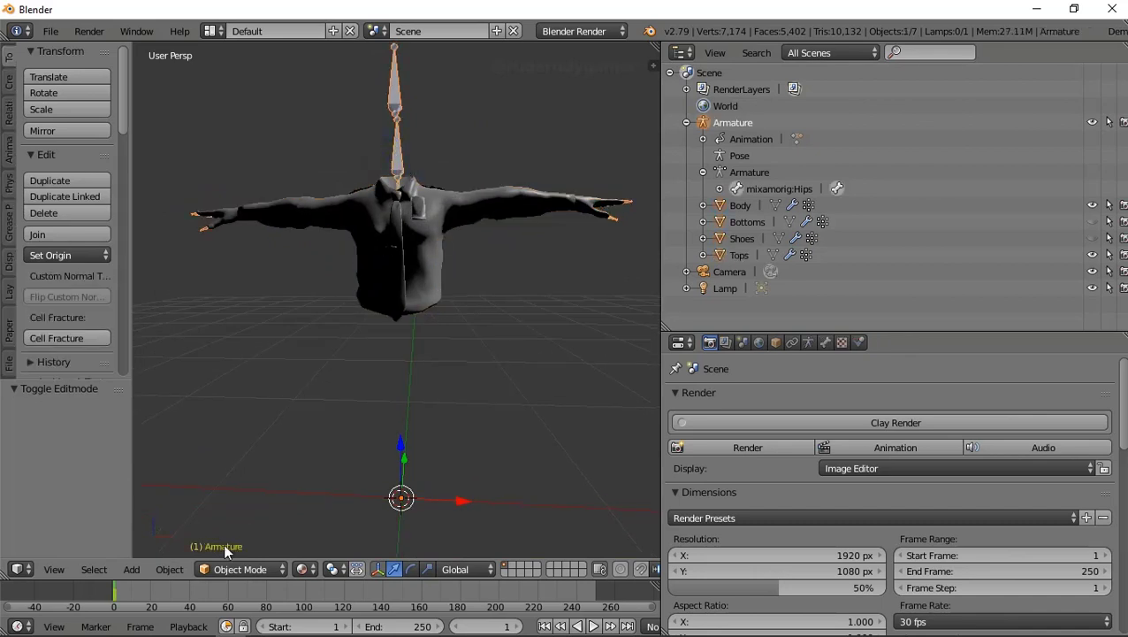
- Switch the armature to Pose Mode and tick X-Ray in its Armature data Display panel
{"action": "left_click", "coordinate": [223, 569]}
{"action": "left_click", "coordinate": [242, 509]}
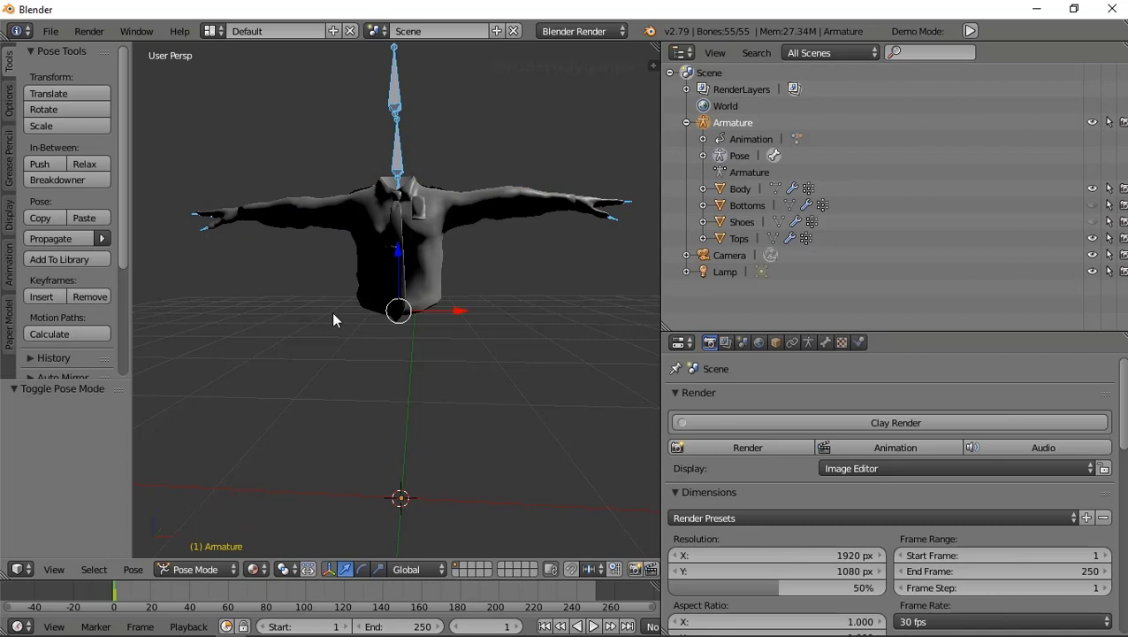
{"action": "mouse_move", "coordinate": [333, 320]}
{"action": "middle_mouse_down"}
{"action": "mouse_move", "coordinate": [345, 302]}
{"action": "mouse_move", "coordinate": [343, 315]}
{"action": "middle_mouse_up"}
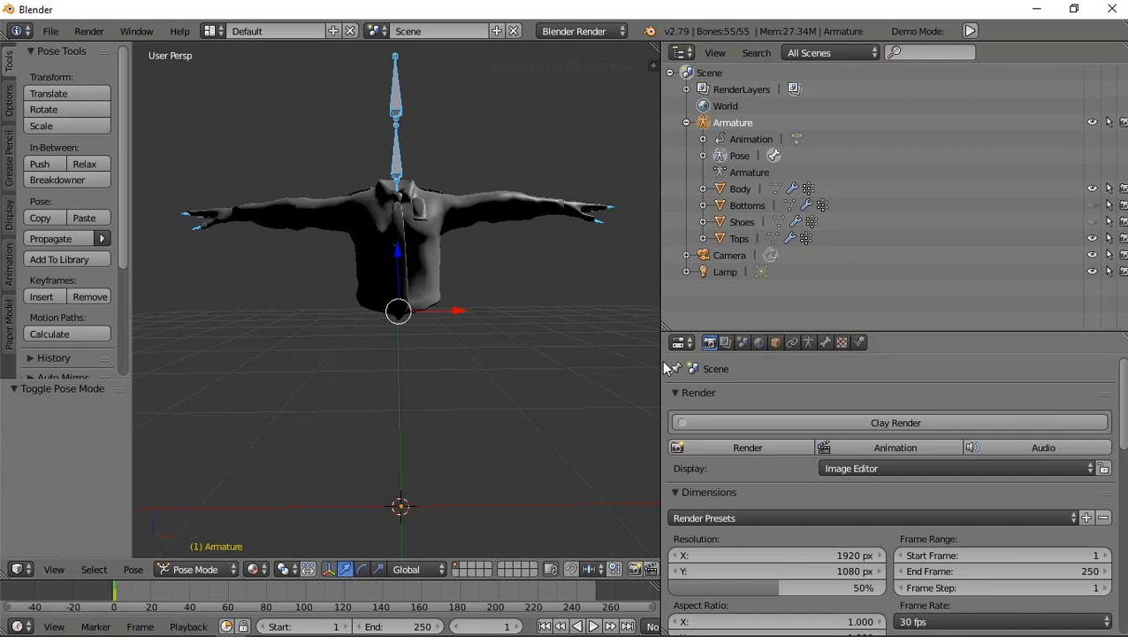
{"action": "left_click_drag", "start_coordinate": [661, 362], "coordinate": [847, 364]}
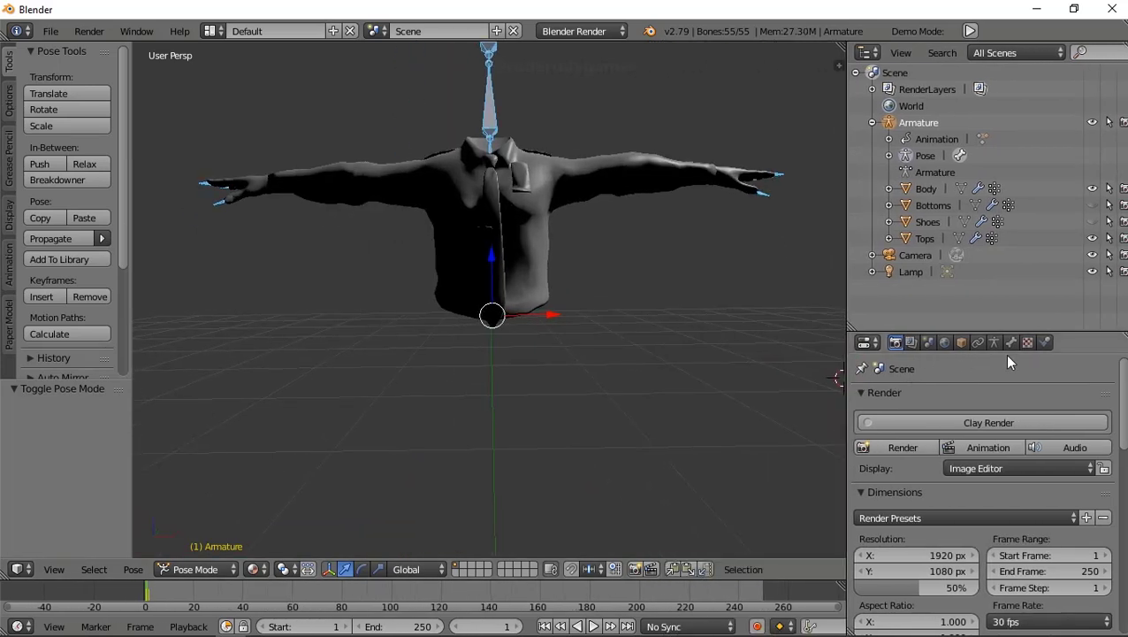
{"action": "left_click", "coordinate": [995, 342]}
{"action": "scroll", "coordinate": [1041, 588], "scroll_direction": "down", "scroll_amount": 2}
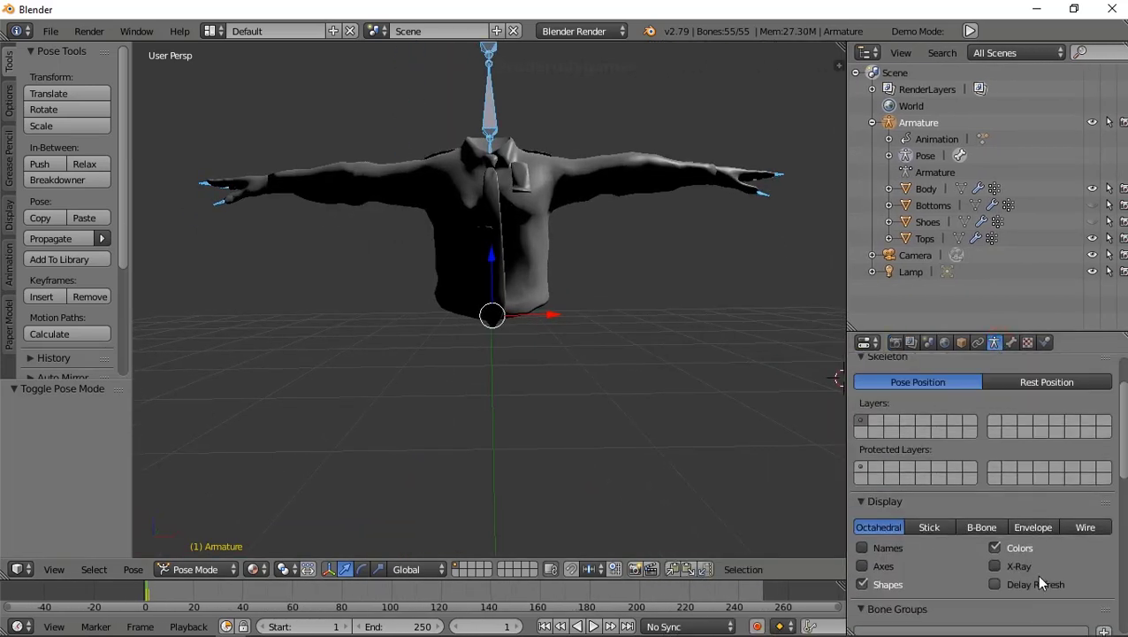
{"action": "left_click", "coordinate": [994, 566]}
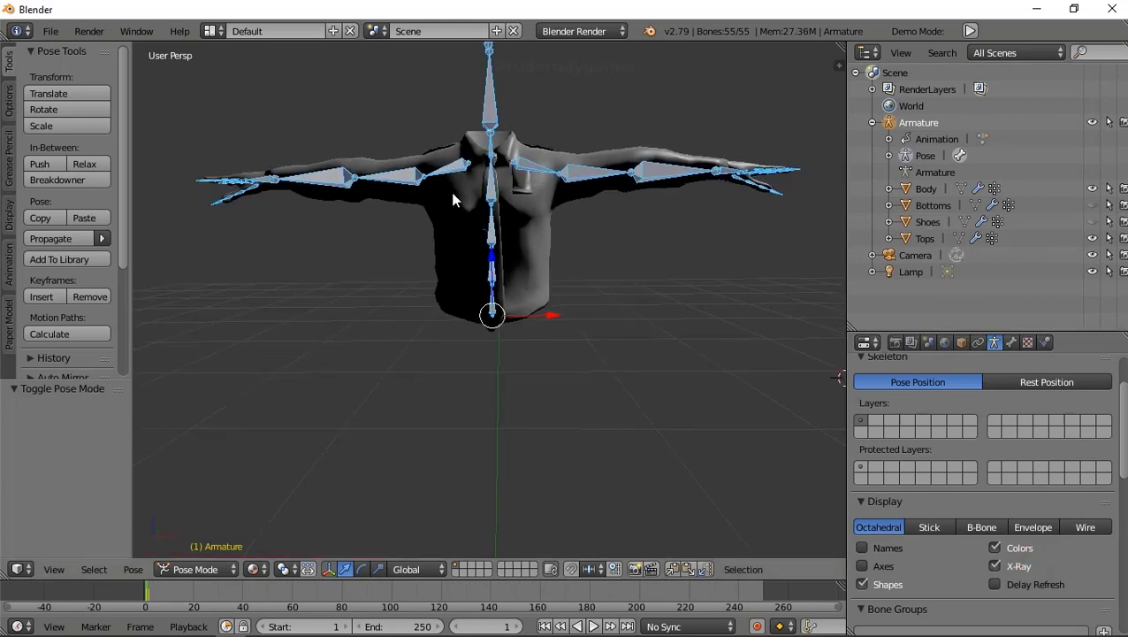
{"action": "right_click", "coordinate": [412, 179]}
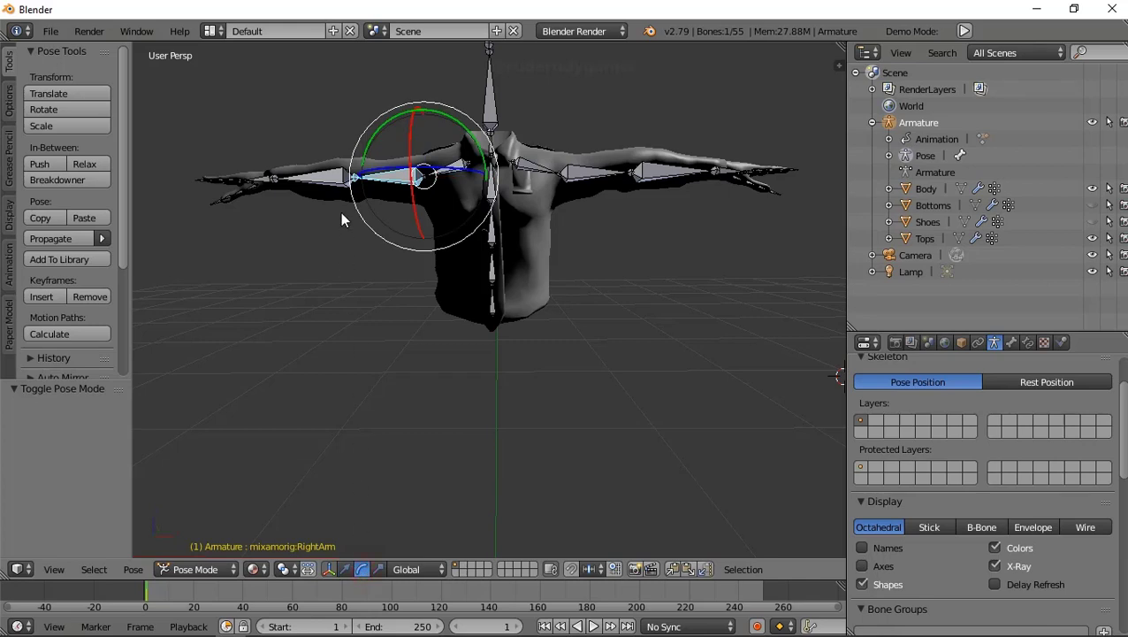
- Rotate the RightArm and LeftArm bones down from the T-pose toward the body
{"action": "left_click_drag", "start_coordinate": [370, 140], "coordinate": [374, 217]}
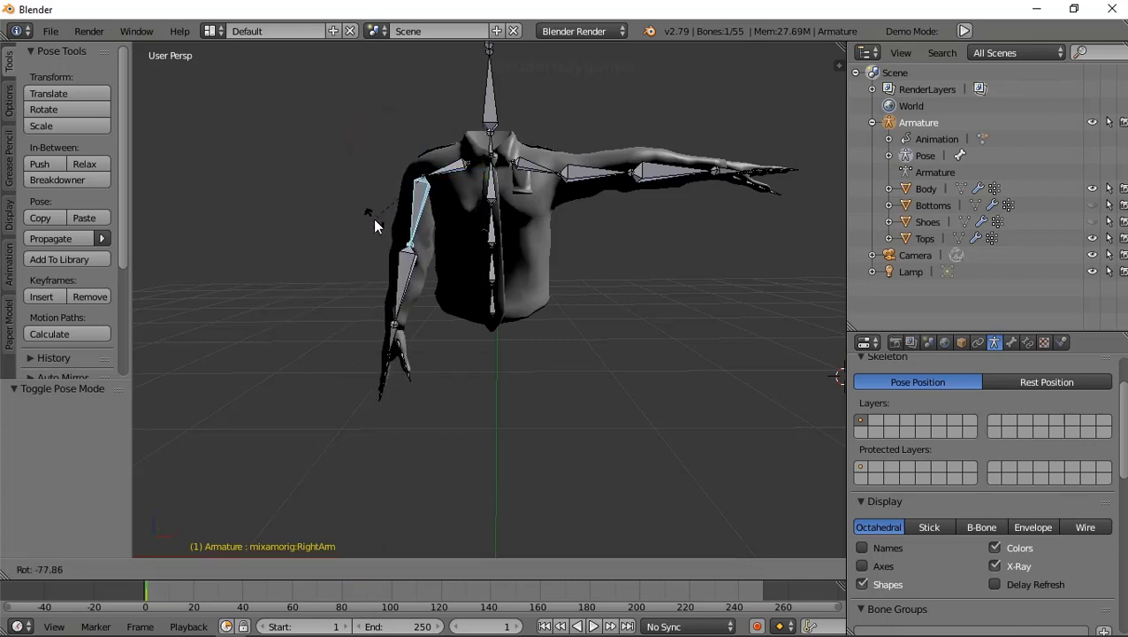
{"action": "right_click", "coordinate": [557, 177]}
{"action": "right_click", "coordinate": [573, 177]}
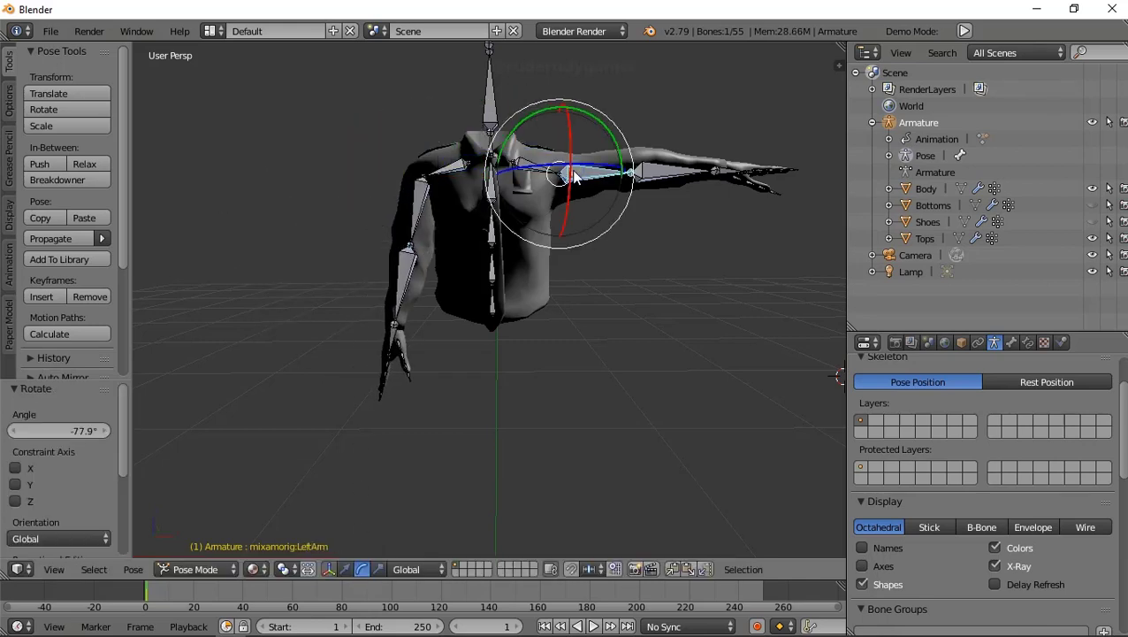
{"action": "left_click_drag", "start_coordinate": [598, 132], "coordinate": [613, 200]}
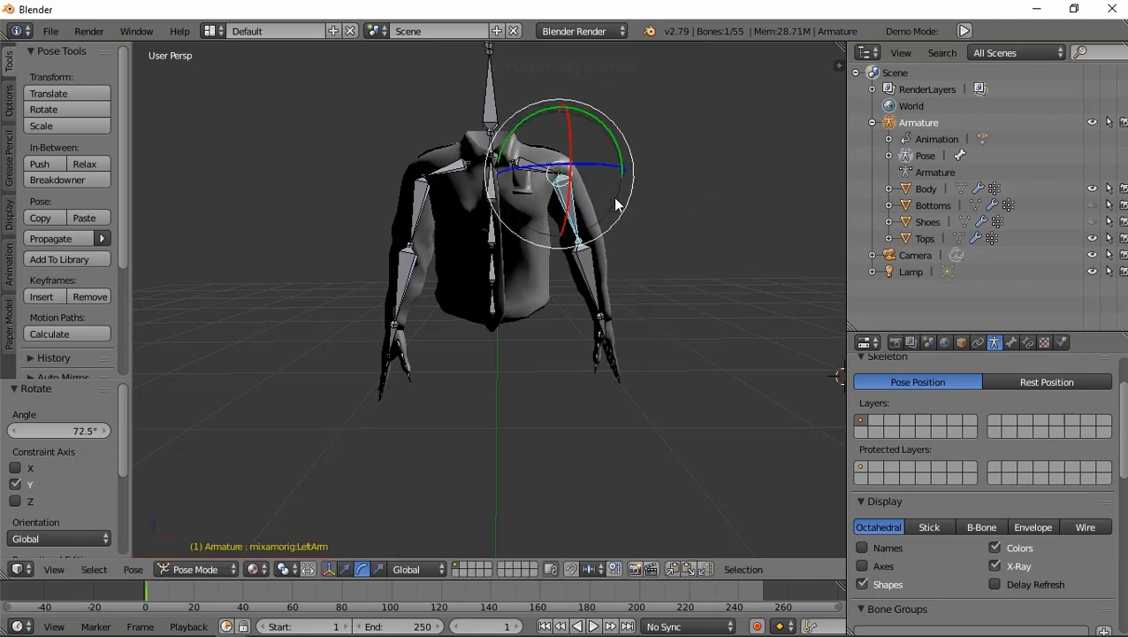
{"action": "middle_click_drag", "start_coordinate": [371, 267], "coordinate": [371, 257]}
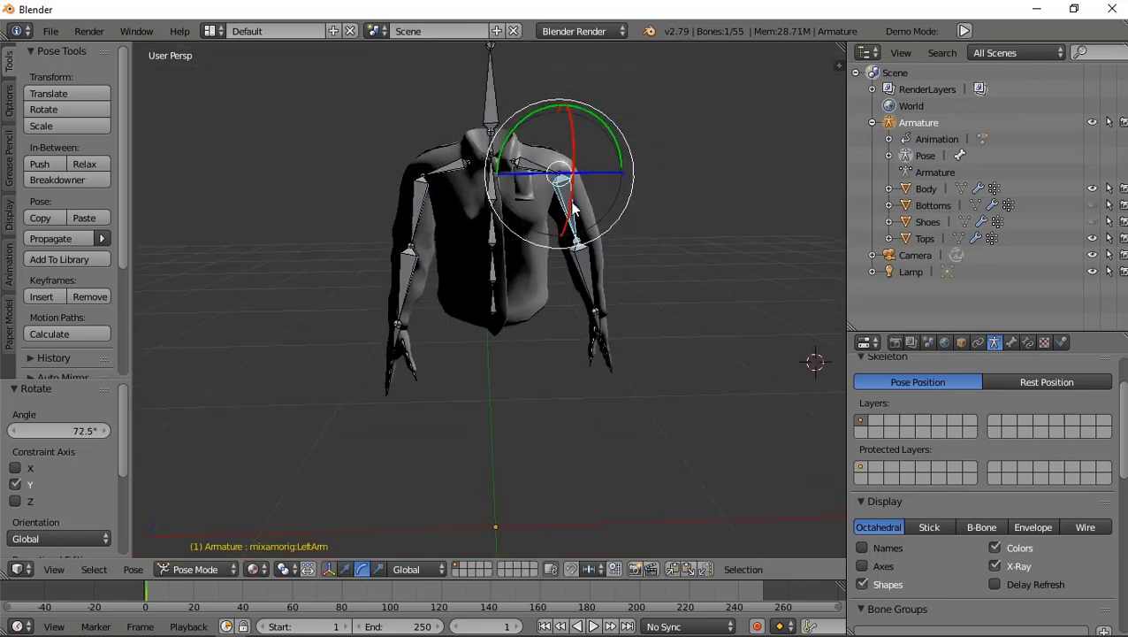
{"action": "left_click_drag", "start_coordinate": [609, 139], "coordinate": [616, 238]}
{"action": "mouse_move", "coordinate": [616, 238]}
{"action": "middle_mouse_down"}
{"action": "mouse_move", "coordinate": [391, 277]}
{"action": "mouse_move", "coordinate": [421, 239]}
{"action": "middle_mouse_up"}
{"action": "mouse_move", "coordinate": [596, 150]}
{"action": "left_mouse_down"}
{"action": "mouse_move", "coordinate": [621, 140]}
{"action": "mouse_move", "coordinate": [614, 127]}
{"action": "left_mouse_up"}
- Bend the left forearm down and turn the left hand slightly about its Y axis
{"action": "left_click", "coordinate": [561, 281]}
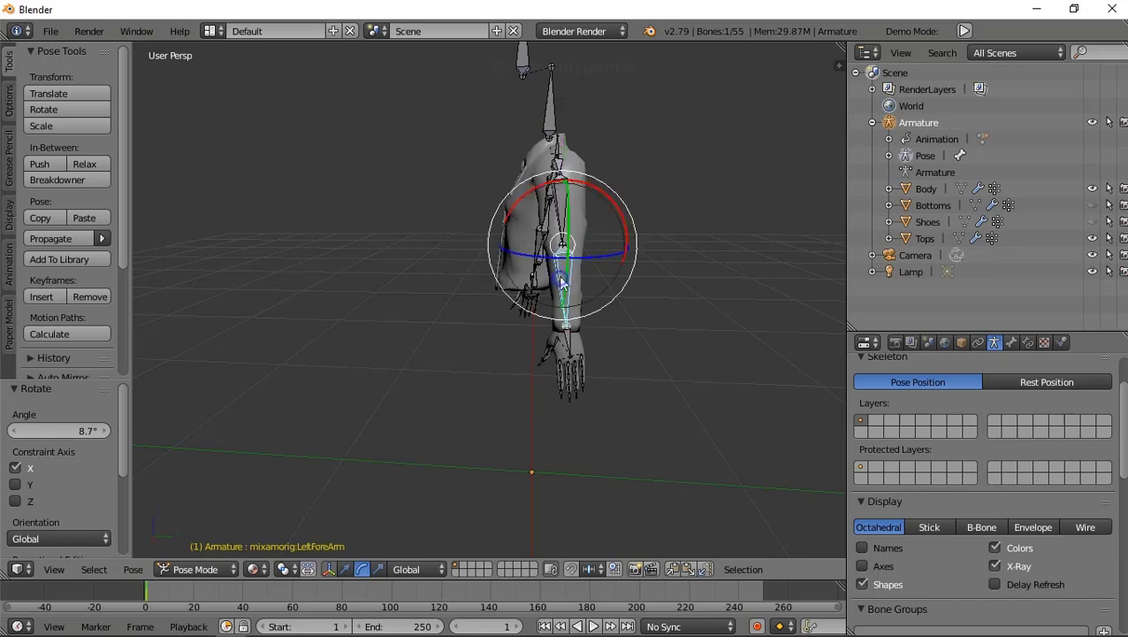
{"action": "left_click_drag", "start_coordinate": [617, 209], "coordinate": [610, 236]}
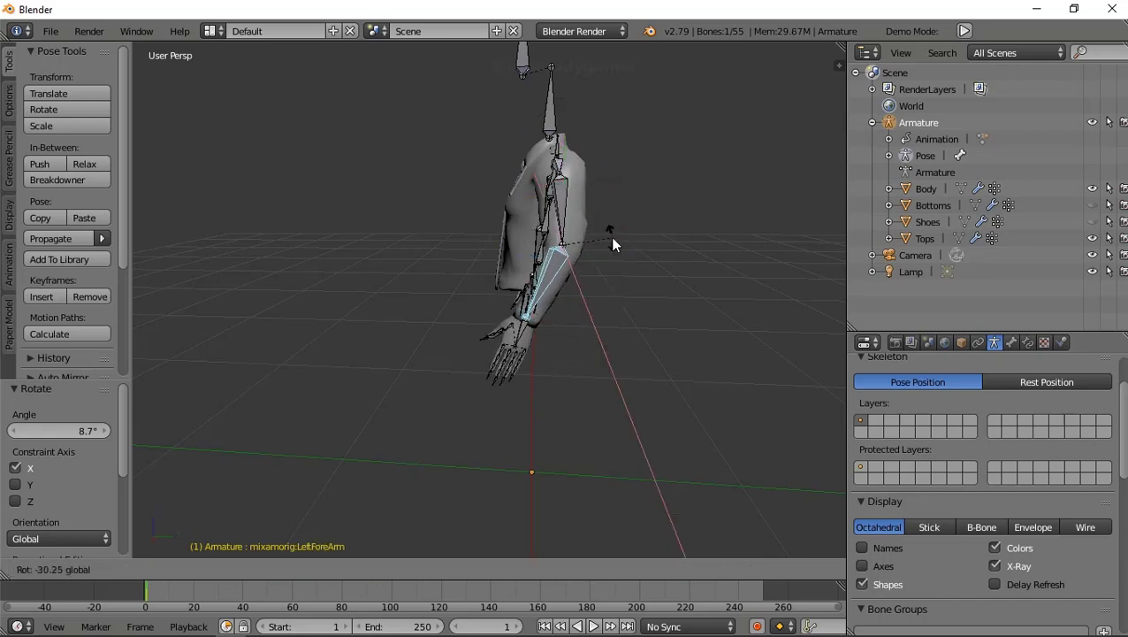
{"action": "mouse_move", "coordinate": [337, 291]}
{"action": "middle_mouse_down"}
{"action": "mouse_move", "coordinate": [521, 296]}
{"action": "mouse_move", "coordinate": [573, 329]}
{"action": "middle_mouse_up"}
{"action": "right_click", "coordinate": [580, 336]}
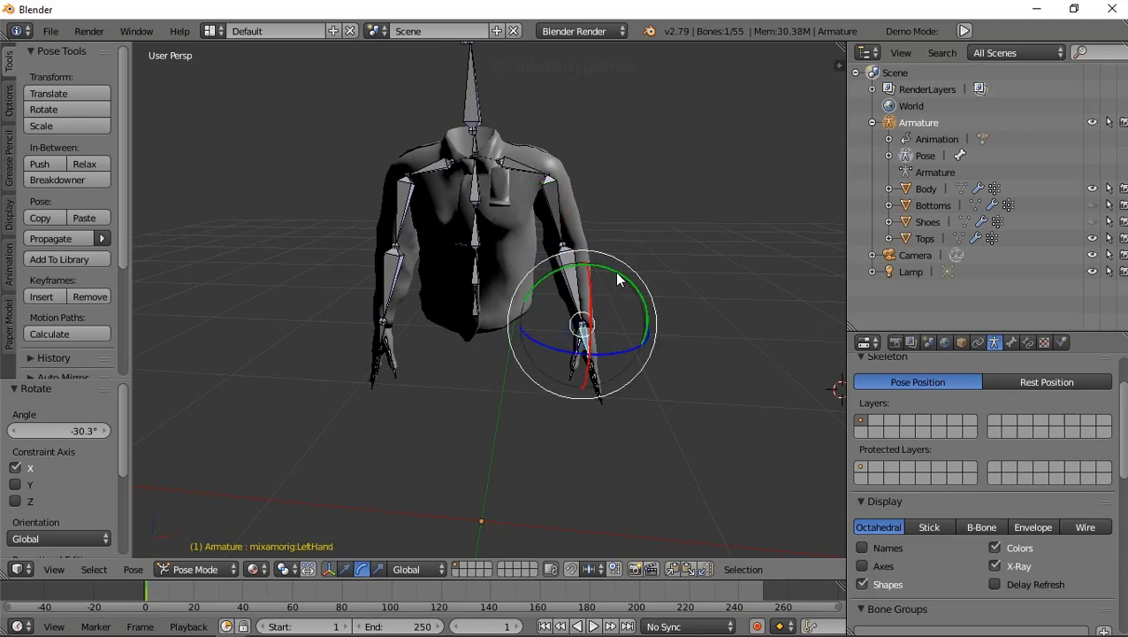
{"action": "left_click_drag", "start_coordinate": [621, 278], "coordinate": [615, 282]}
{"action": "mouse_move", "coordinate": [392, 287]}
{"action": "middle_mouse_down"}
{"action": "mouse_move", "coordinate": [412, 290]}
{"action": "mouse_move", "coordinate": [520, 221]}
{"action": "mouse_move", "coordinate": [473, 107]}
{"action": "middle_mouse_up"}
{"action": "right_click", "coordinate": [520, 219]}
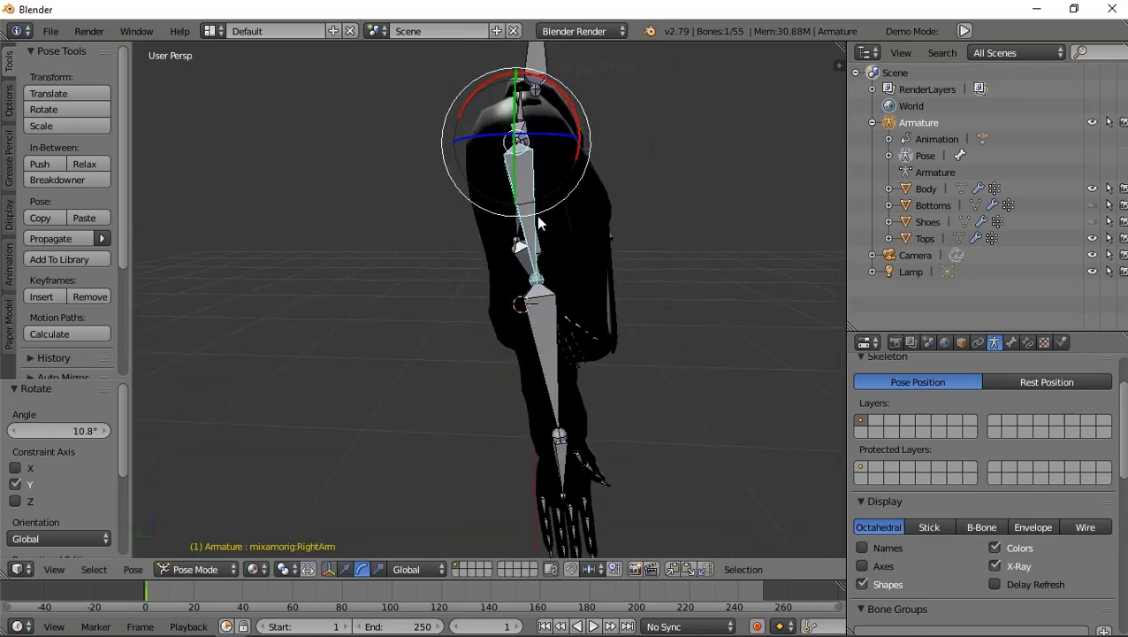
- Swing the right upper arm down along the body, constrained to the X axis
{"action": "key", "text": "r"}
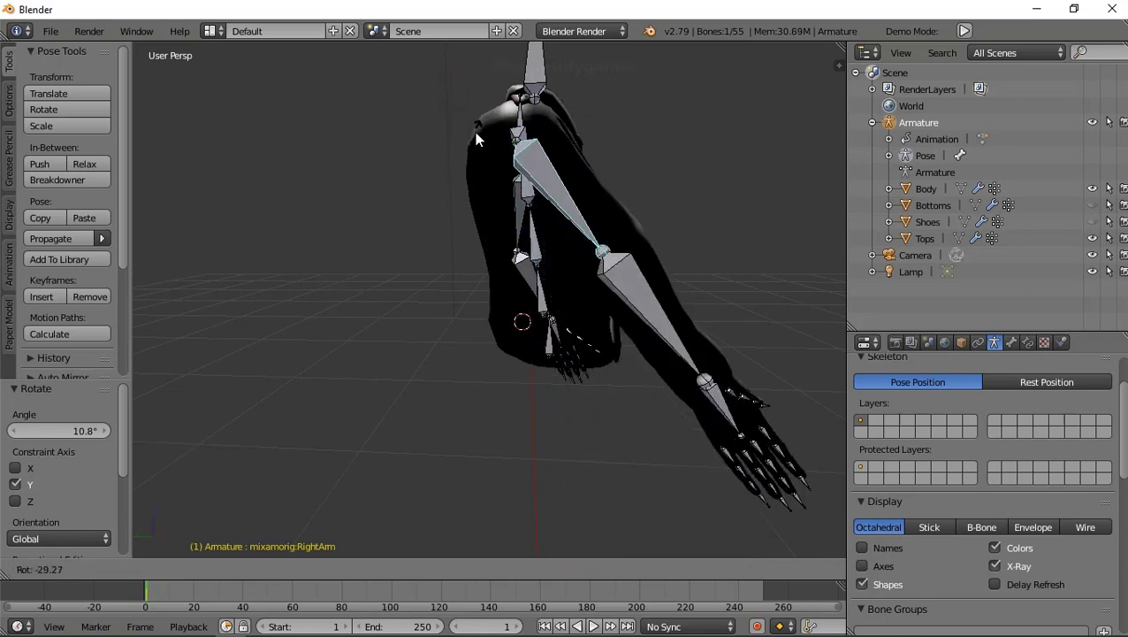
{"action": "left_click", "coordinate": [474, 132]}
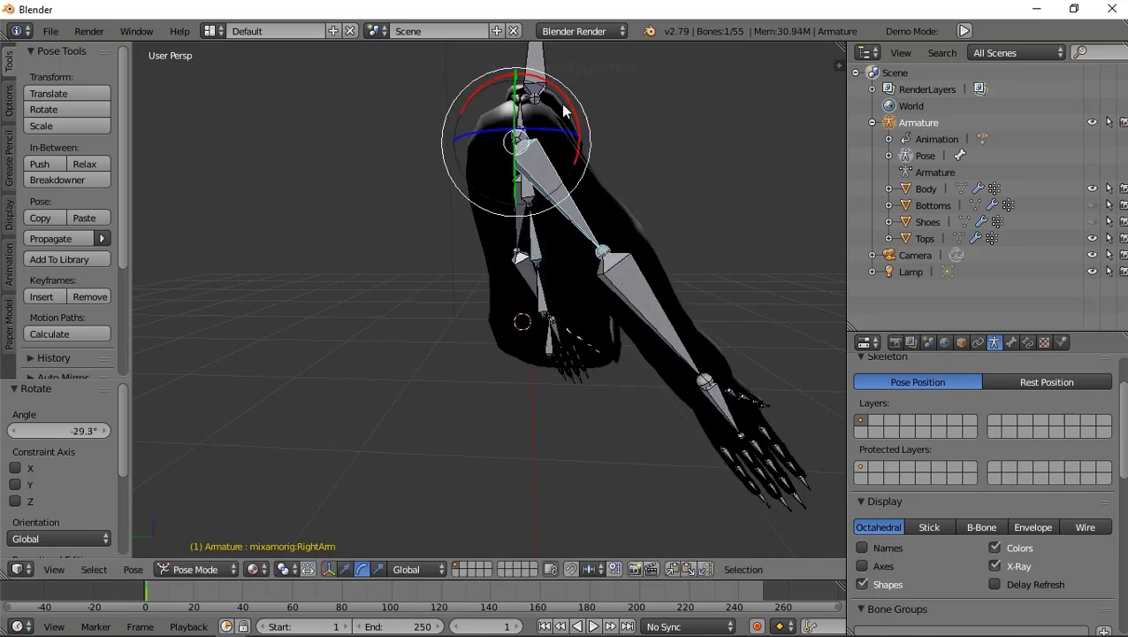
{"action": "key", "text": "r"}
{"action": "key", "text": "x"}
{"action": "left_click", "coordinate": [574, 133]}
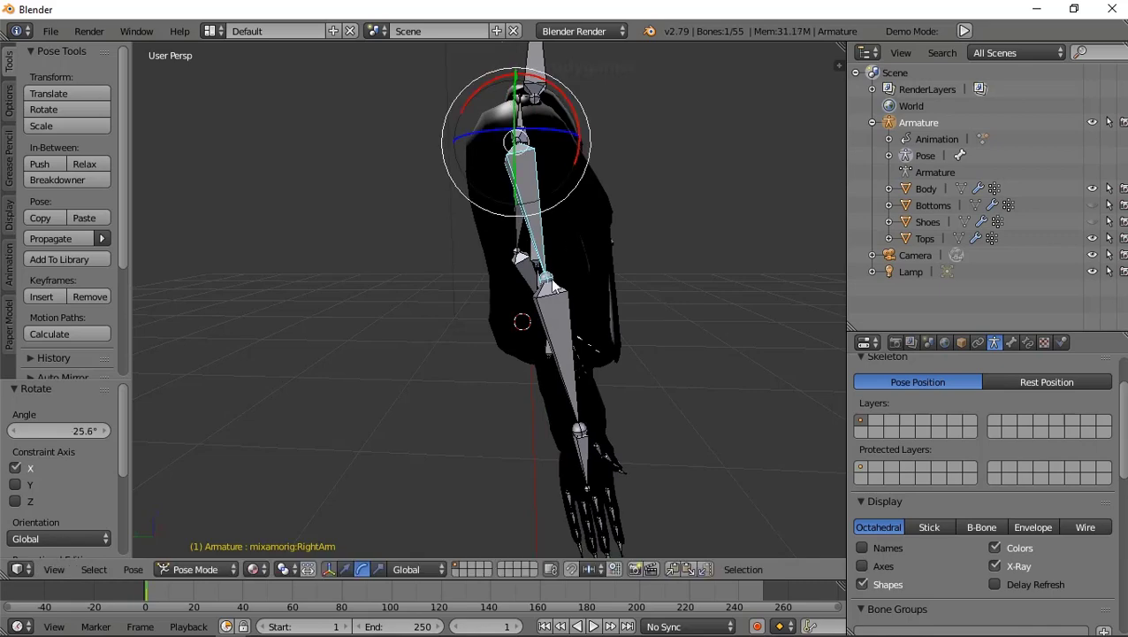
- Bend the right forearm about X and readjust the right upper arm around Y
{"action": "right_click", "coordinate": [562, 251]}
{"action": "left_click_drag", "start_coordinate": [518, 234], "coordinate": [629, 285]}
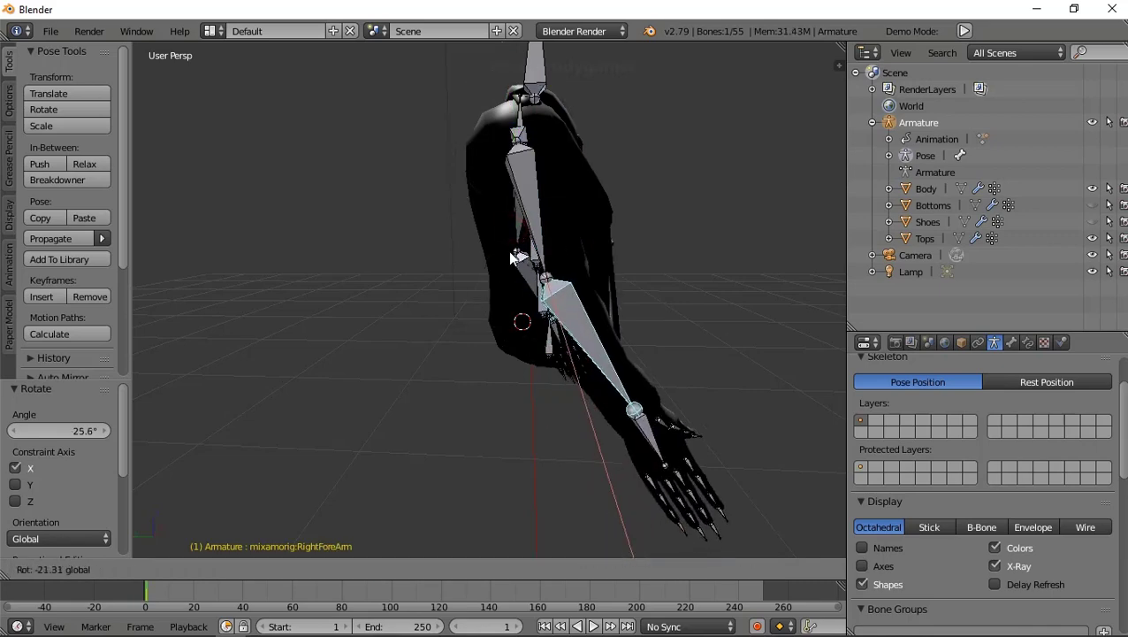
{"action": "mouse_move", "coordinate": [628, 284]}
{"action": "middle_mouse_down"}
{"action": "mouse_move", "coordinate": [400, 308]}
{"action": "mouse_move", "coordinate": [640, 311]}
{"action": "mouse_move", "coordinate": [553, 326]}
{"action": "mouse_move", "coordinate": [509, 301]}
{"action": "mouse_move", "coordinate": [555, 292]}
{"action": "mouse_move", "coordinate": [601, 310]}
{"action": "mouse_move", "coordinate": [647, 336]}
{"action": "mouse_move", "coordinate": [681, 378]}
{"action": "mouse_move", "coordinate": [682, 310]}
{"action": "mouse_move", "coordinate": [590, 262]}
{"action": "middle_mouse_up"}
{"action": "right_click", "coordinate": [608, 214]}
{"action": "key", "text": "r"}
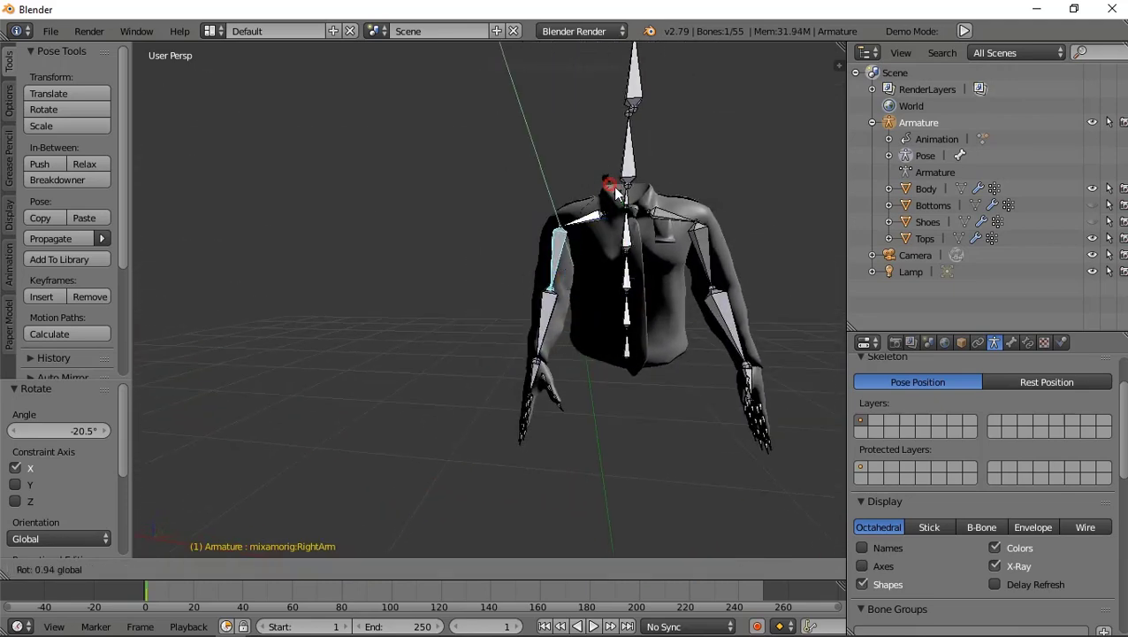
{"action": "key", "text": "y"}
{"action": "left_click", "coordinate": [615, 188]}
- Rotate the right forearm about the Y axis
{"action": "right_click", "coordinate": [535, 327]}
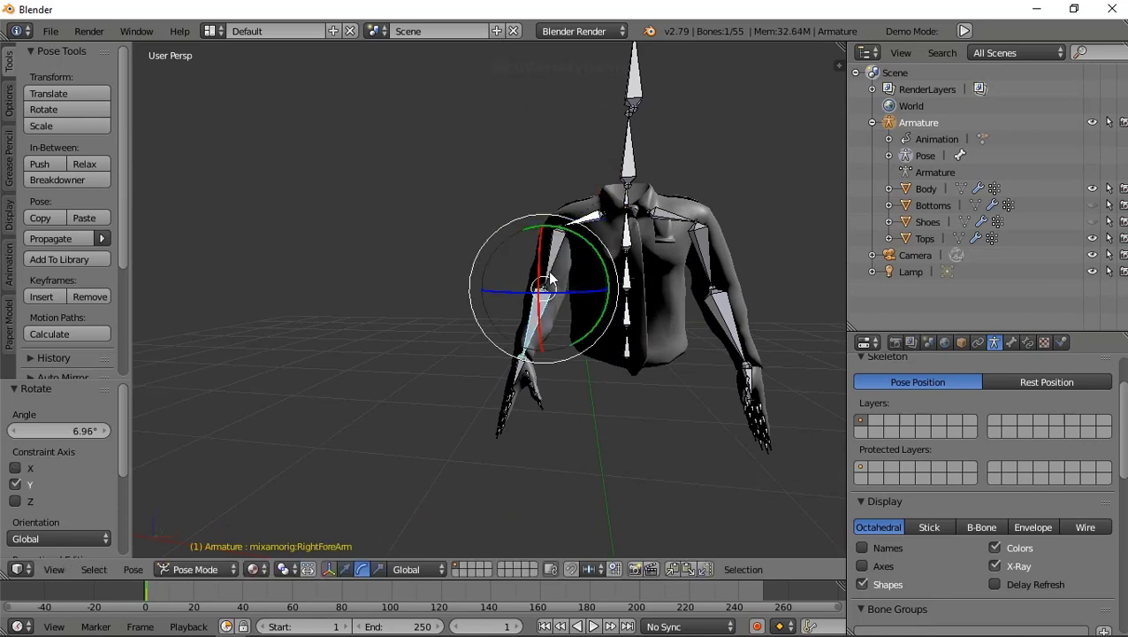
{"action": "key", "text": "r"}
{"action": "key", "text": "y"}
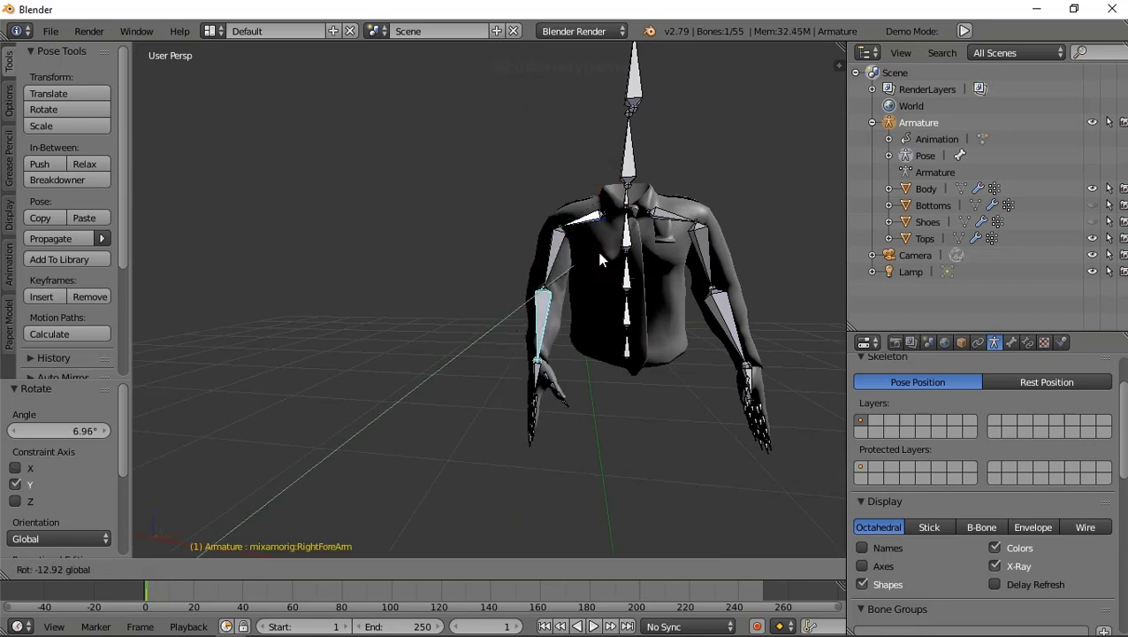
{"action": "left_click", "coordinate": [596, 249]}
{"action": "mouse_move", "coordinate": [596, 249]}
{"action": "middle_mouse_down"}
{"action": "mouse_move", "coordinate": [675, 324]}
{"action": "mouse_move", "coordinate": [751, 301]}
{"action": "mouse_move", "coordinate": [522, 262]}
{"action": "mouse_move", "coordinate": [517, 272]}
{"action": "middle_mouse_up"}
- Turn the left forearm, finishing with a -5.72° tilt about X
{"action": "right_click", "coordinate": [775, 292]}
{"action": "key", "text": "r"}
{"action": "left_click", "coordinate": [794, 273]}
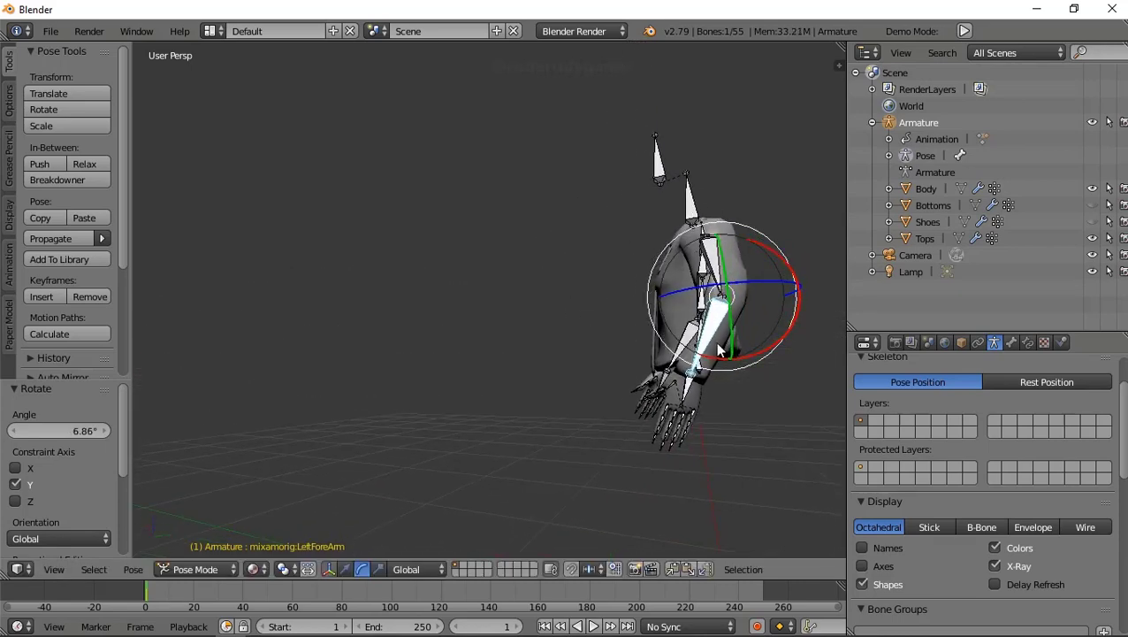
{"action": "middle_click_drag", "start_coordinate": [707, 282], "coordinate": [685, 302]}
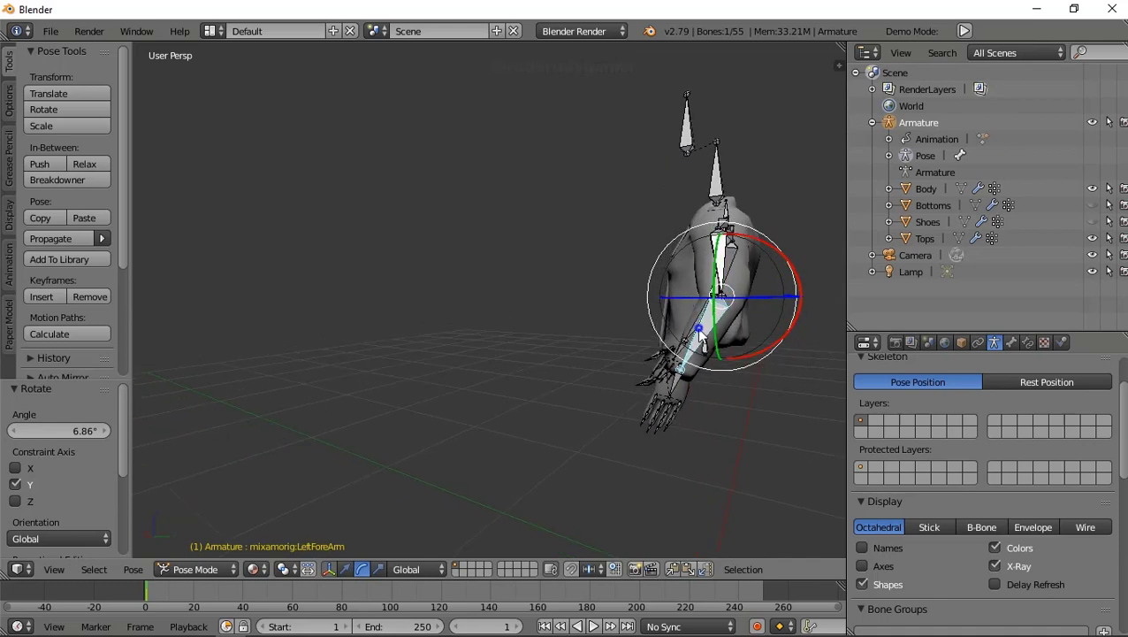
{"action": "key", "text": "r"}
{"action": "key", "text": "x"}
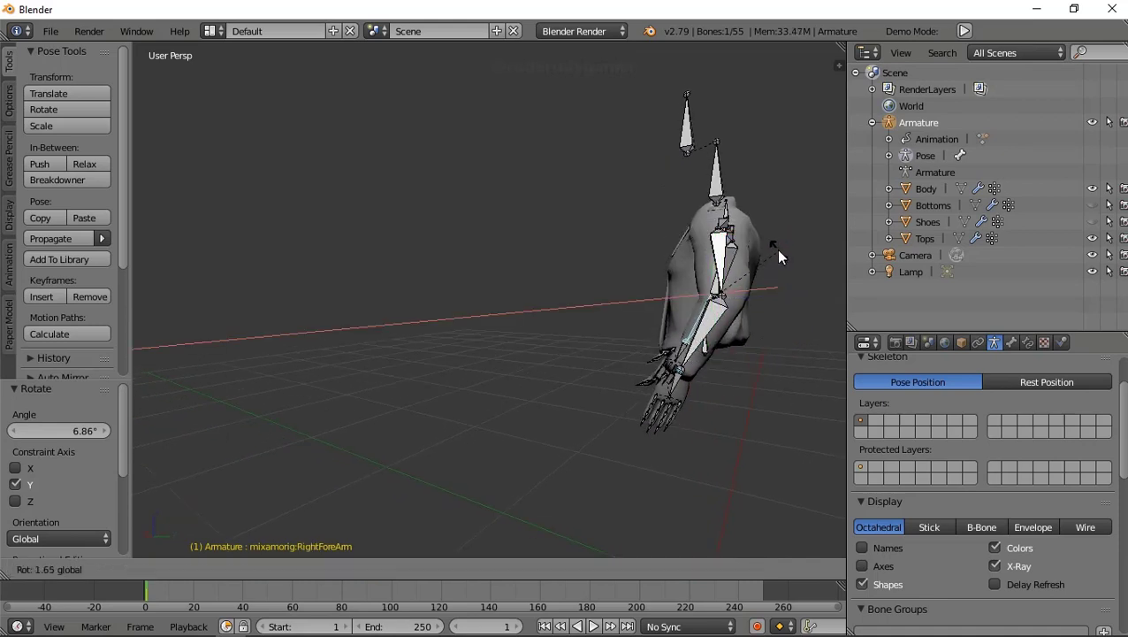
{"action": "left_click", "coordinate": [775, 250]}
{"action": "right_click", "coordinate": [754, 285]}
{"action": "key", "text": "r"}
{"action": "key", "text": "x"}
{"action": "left_click", "coordinate": [790, 254]}
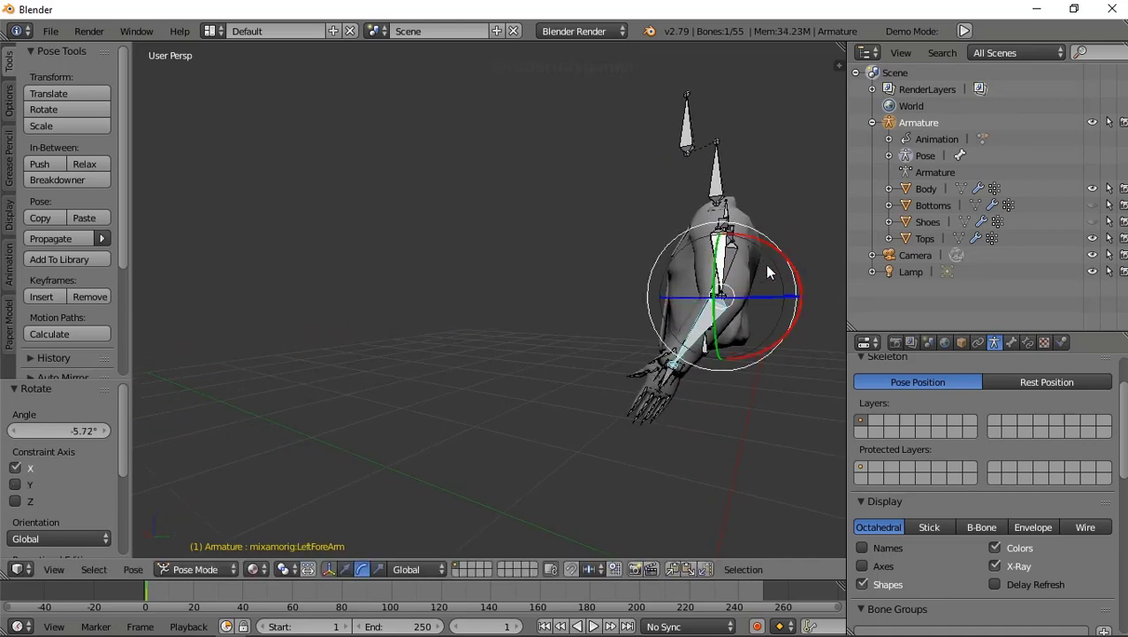
{"action": "mouse_move", "coordinate": [790, 254]}
{"action": "middle_mouse_down"}
{"action": "mouse_move", "coordinate": [564, 333]}
{"action": "mouse_move", "coordinate": [674, 282]}
{"action": "mouse_move", "coordinate": [630, 191]}
{"action": "mouse_move", "coordinate": [516, 249]}
{"action": "mouse_move", "coordinate": [468, 329]}
{"action": "mouse_move", "coordinate": [606, 349]}
{"action": "mouse_move", "coordinate": [682, 292]}
{"action": "mouse_move", "coordinate": [484, 341]}
{"action": "mouse_move", "coordinate": [745, 327]}
{"action": "mouse_move", "coordinate": [555, 327]}
{"action": "mouse_move", "coordinate": [592, 317]}
{"action": "mouse_move", "coordinate": [584, 327]}
{"action": "middle_mouse_up"}
- Reselect the armature in Pose Mode and tilt the Spine1 bone 5.04° about X
{"action": "scroll", "coordinate": [583, 329], "scroll_direction": "up", "scroll_amount": 3}
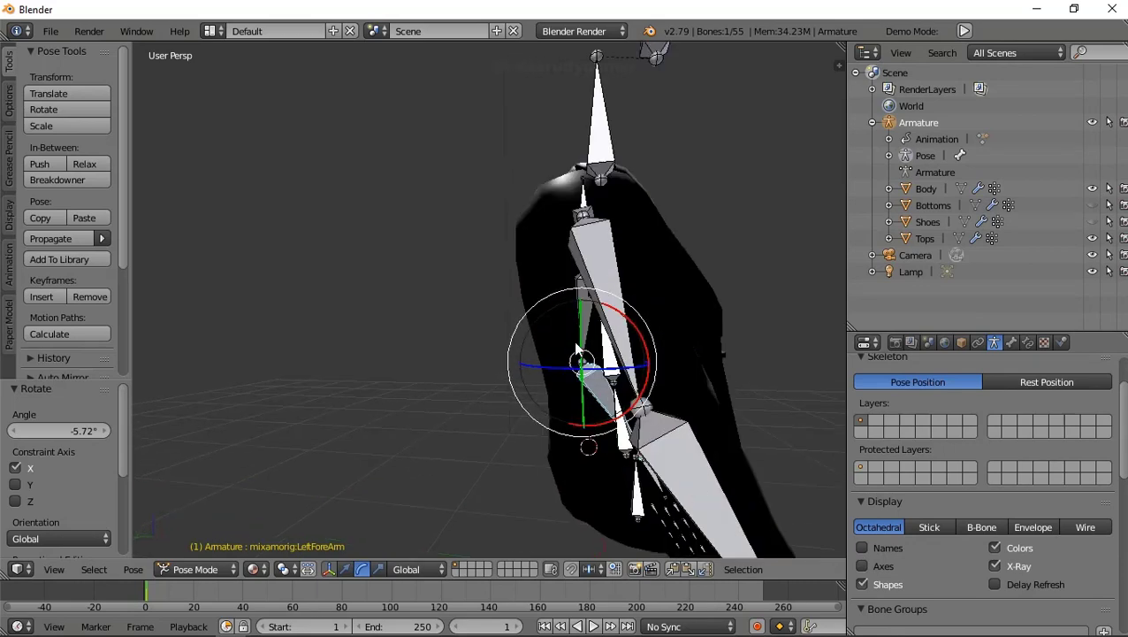
{"action": "scroll", "coordinate": [580, 335], "scroll_direction": "up", "scroll_amount": 3}
{"action": "right_click", "coordinate": [593, 340]}
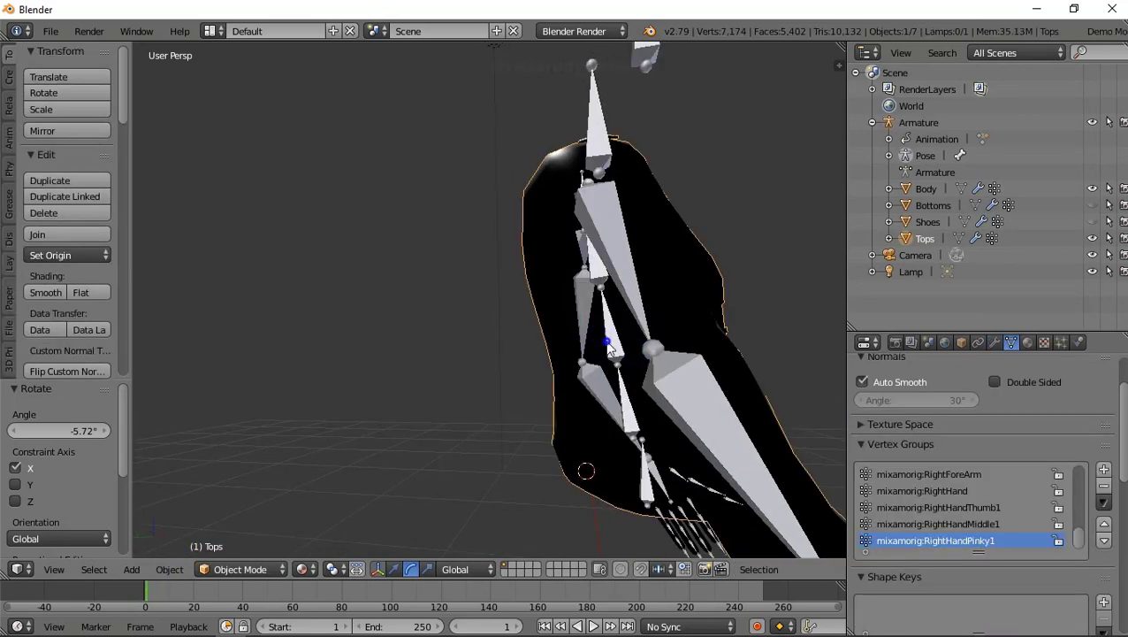
{"action": "right_click", "coordinate": [608, 350]}
{"action": "key", "text": "ctrl+Tab"}
{"action": "scroll", "coordinate": [592, 351], "scroll_direction": "down", "scroll_amount": 4}
{"action": "left_click_drag", "start_coordinate": [624, 324], "coordinate": [659, 312]}
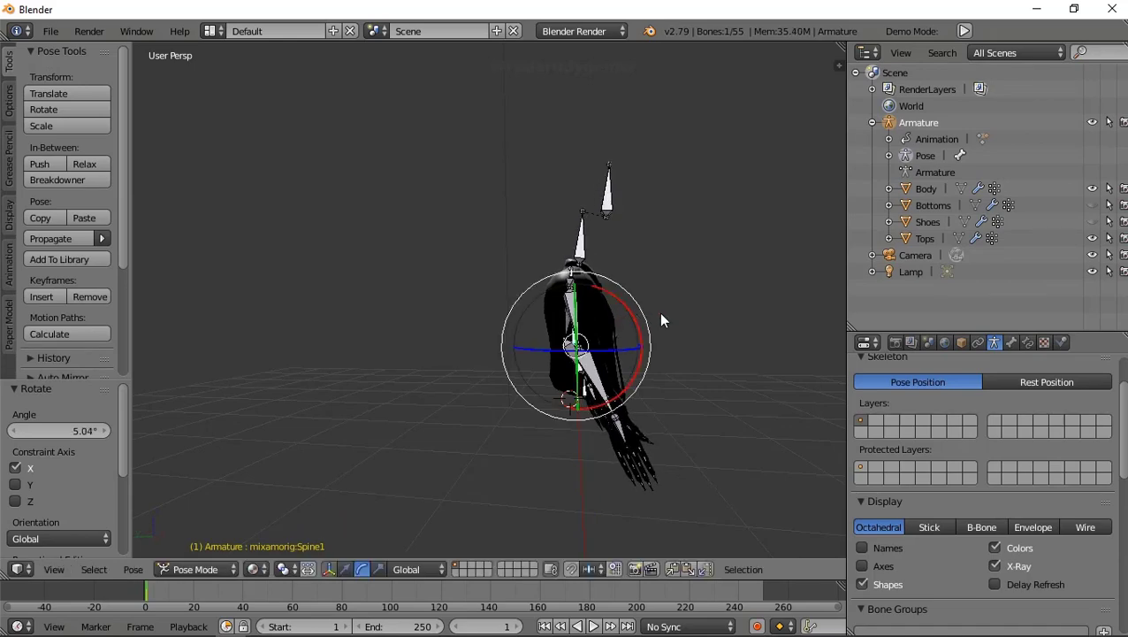
{"action": "mouse_move", "coordinate": [608, 334]}
{"action": "middle_mouse_down"}
{"action": "mouse_move", "coordinate": [418, 340]}
{"action": "mouse_move", "coordinate": [717, 364]}
{"action": "mouse_move", "coordinate": [709, 327]}
{"action": "mouse_move", "coordinate": [549, 333]}
{"action": "middle_mouse_up"}
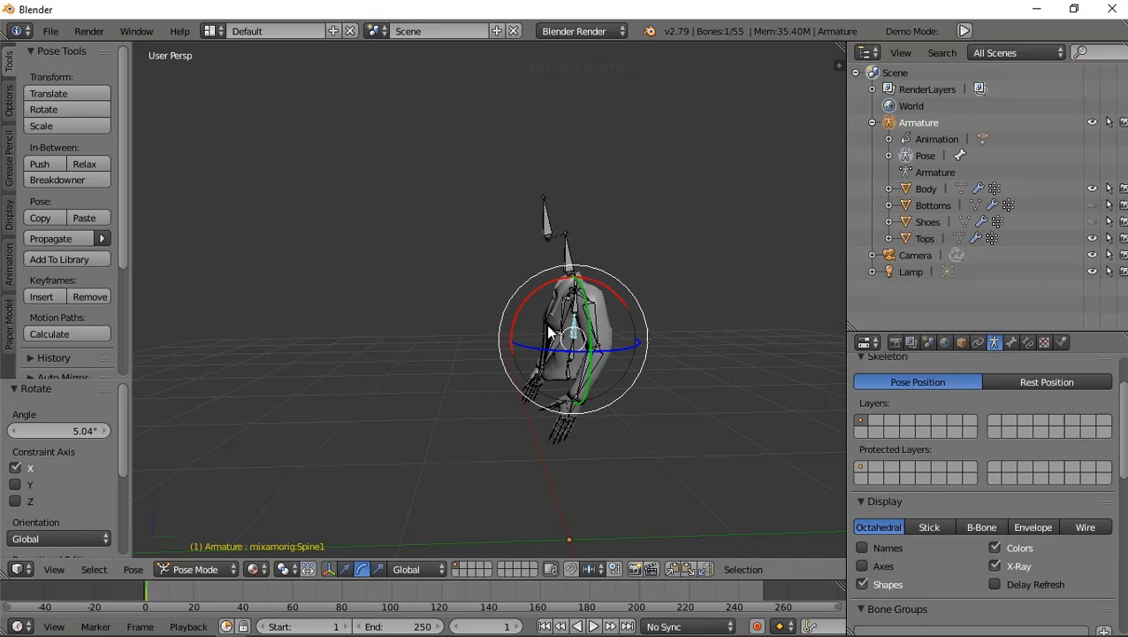
- Select the head-top bone and switch the armature into Edit Mode
{"action": "right_click", "coordinate": [548, 223]}
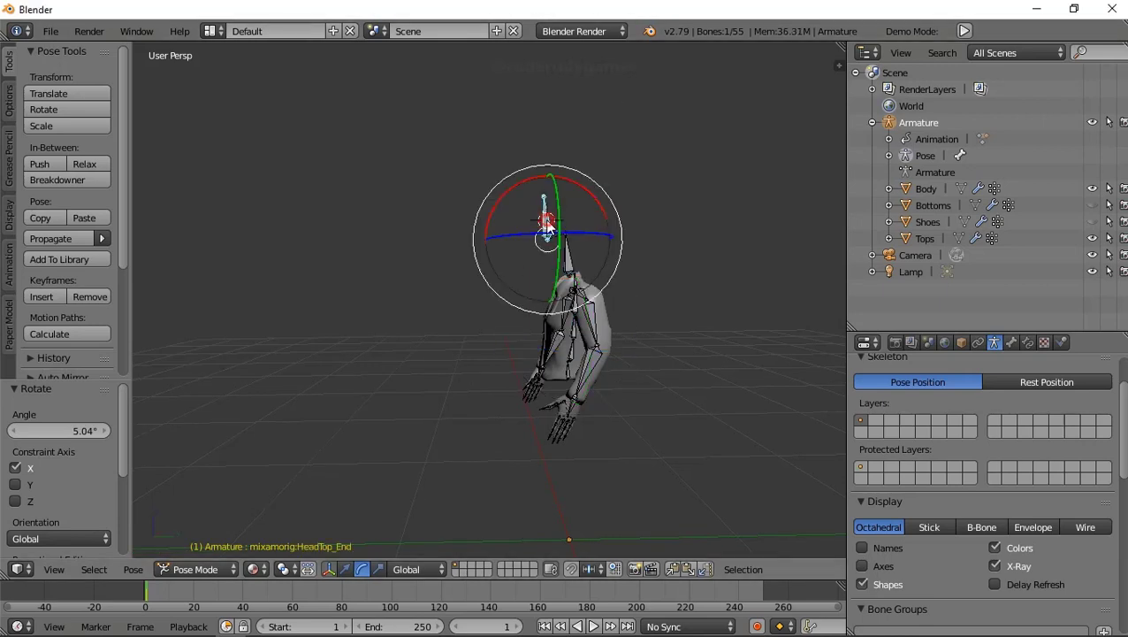
{"action": "left_click", "coordinate": [196, 570]}
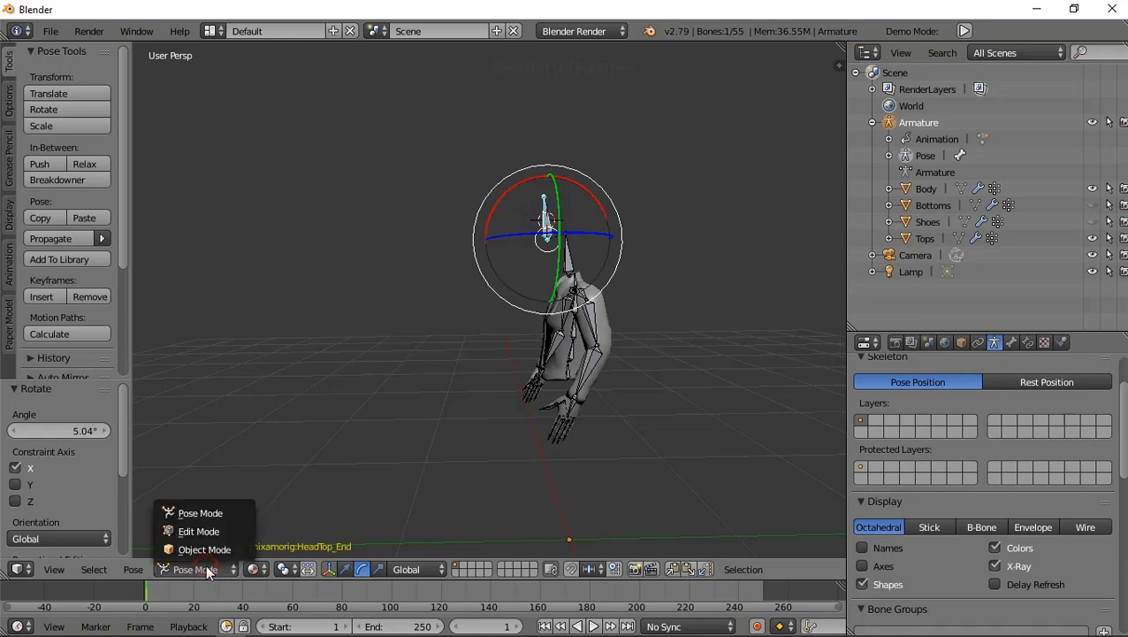
{"action": "left_click", "coordinate": [199, 531]}
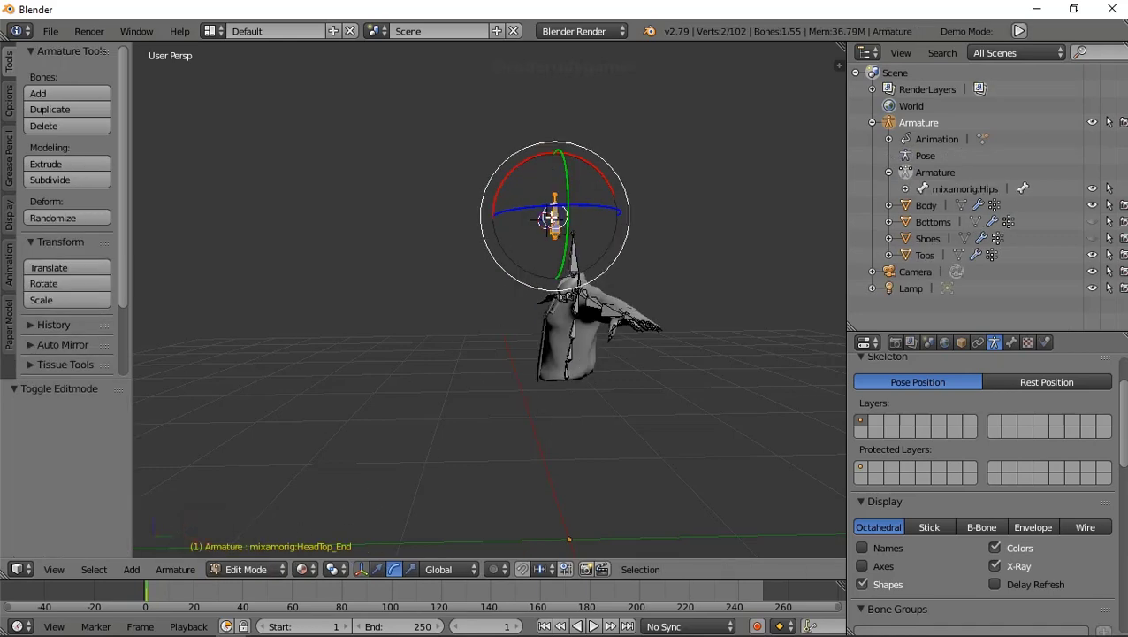
- Undo back to Pose Mode and bend the left index finger's base bone around Z and Y
{"action": "key", "text": "ctrl+z"}
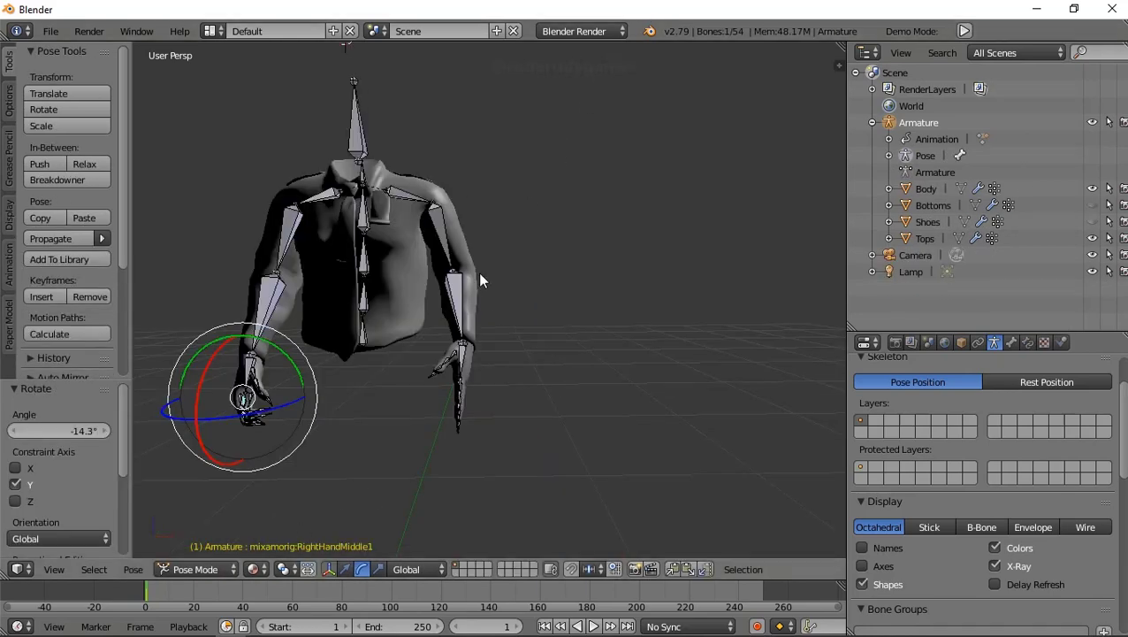
{"action": "scroll", "coordinate": [433, 377], "scroll_direction": "up", "scroll_amount": 2}
{"action": "scroll", "coordinate": [433, 377], "scroll_direction": "up", "scroll_amount": 1}
{"action": "scroll", "coordinate": [466, 357], "scroll_direction": "up", "scroll_amount": 1}
{"action": "right_click", "coordinate": [515, 382]}
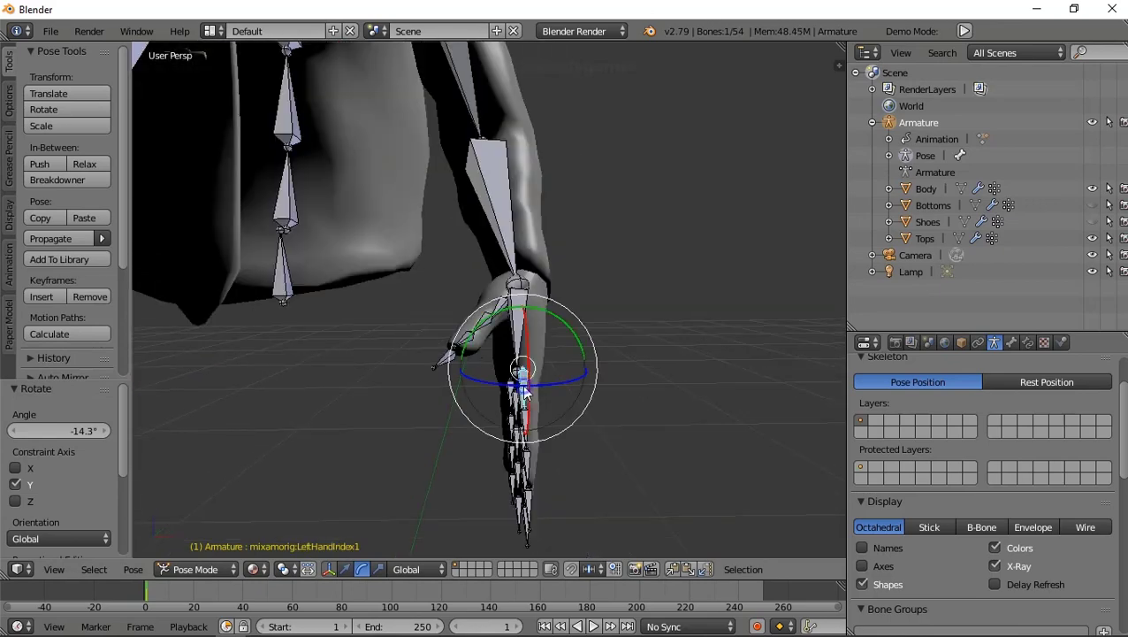
{"action": "middle_click_drag", "start_coordinate": [515, 381], "coordinate": [515, 439]}
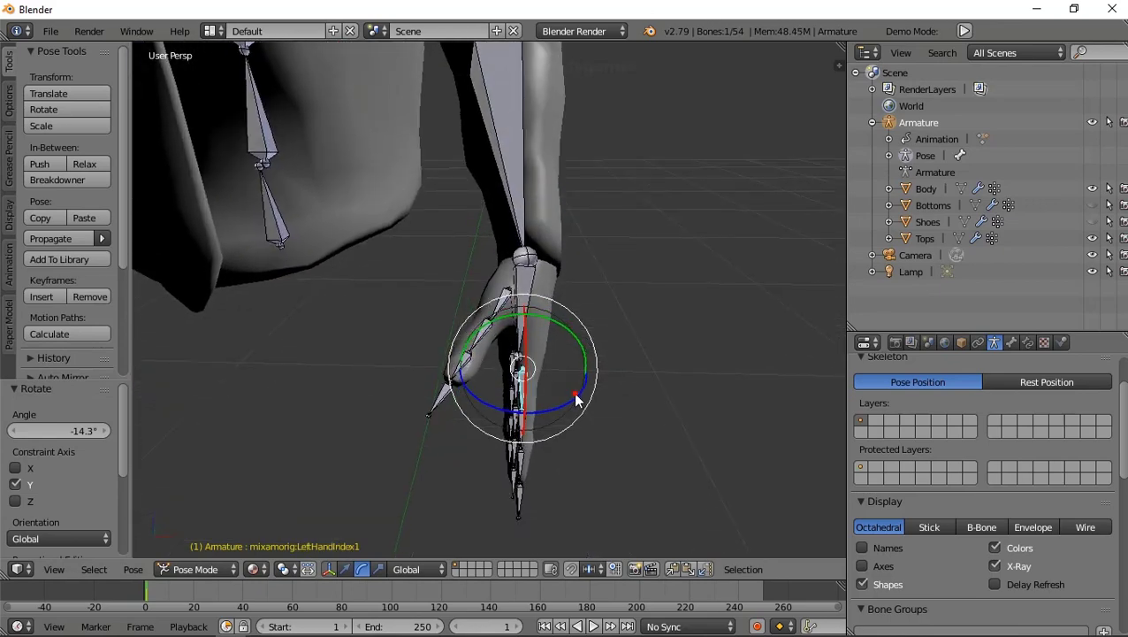
{"action": "left_click_drag", "start_coordinate": [575, 399], "coordinate": [571, 404]}
{"action": "left_click_drag", "start_coordinate": [500, 414], "coordinate": [573, 424]}
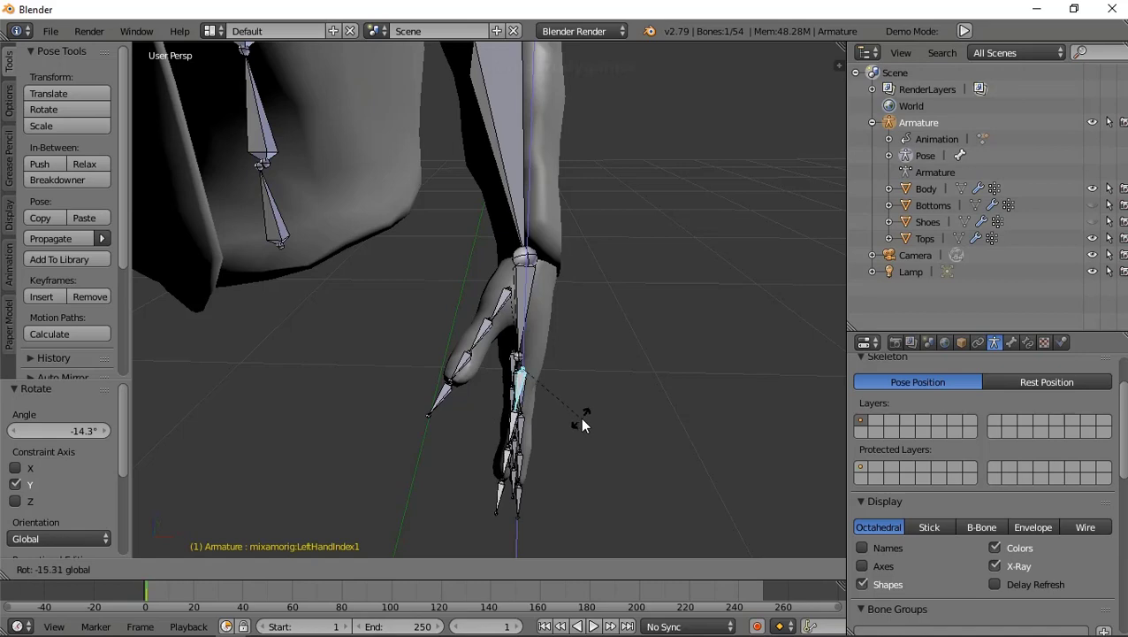
{"action": "left_click", "coordinate": [594, 416]}
{"action": "mouse_move", "coordinate": [592, 378]}
{"action": "left_mouse_down"}
{"action": "mouse_move", "coordinate": [584, 364]}
{"action": "mouse_move", "coordinate": [585, 389]}
{"action": "left_mouse_up"}
{"action": "middle_click_drag", "start_coordinate": [566, 389], "coordinate": [491, 402]}
- Curl the second index finger bone around Z and bend the middle finger's base bone around Y
{"action": "right_click", "coordinate": [485, 400]}
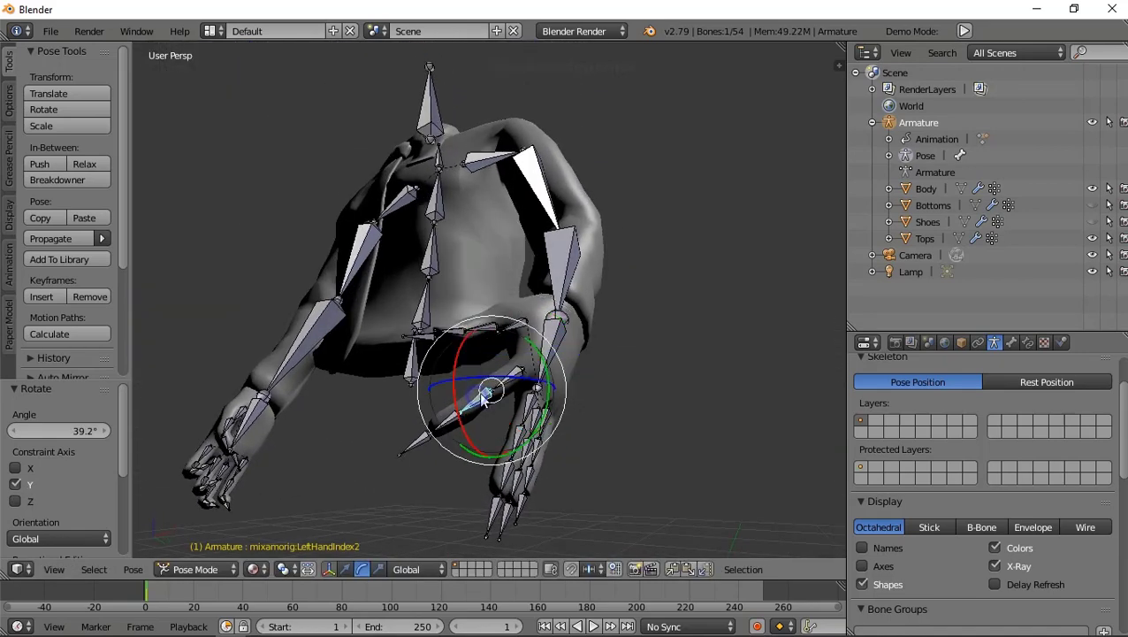
{"action": "scroll", "coordinate": [495, 442], "scroll_direction": "up", "scroll_amount": 5}
{"action": "mouse_move", "coordinate": [538, 365]}
{"action": "left_mouse_down"}
{"action": "mouse_move", "coordinate": [551, 403]}
{"action": "mouse_move", "coordinate": [517, 403]}
{"action": "mouse_move", "coordinate": [483, 431]}
{"action": "left_mouse_up"}
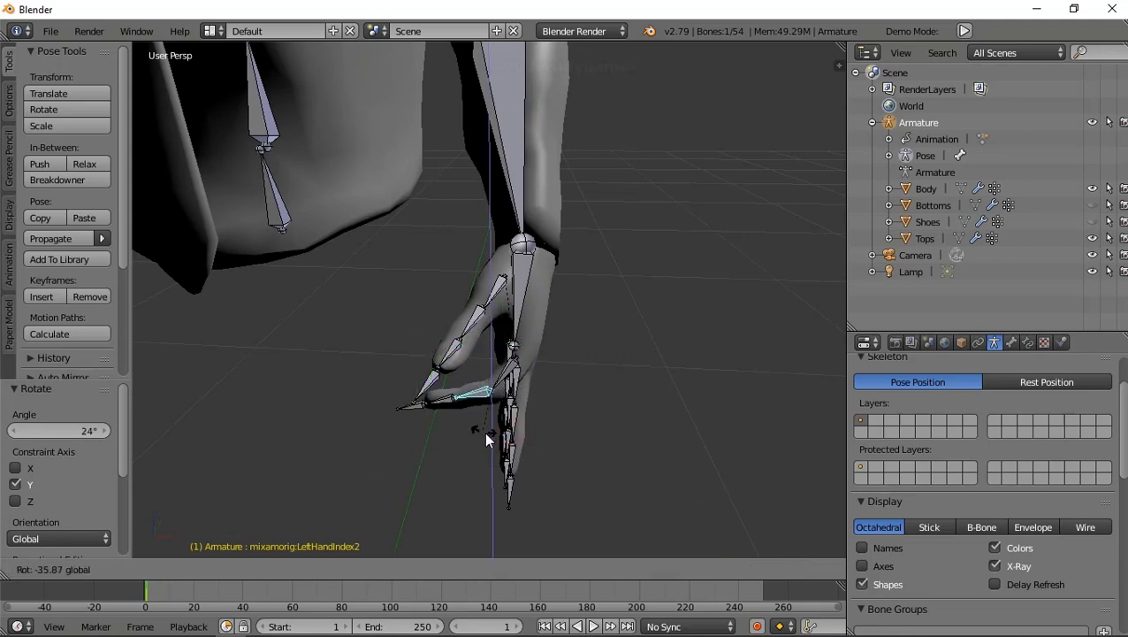
{"action": "mouse_move", "coordinate": [484, 430]}
{"action": "middle_mouse_down"}
{"action": "mouse_move", "coordinate": [524, 290]}
{"action": "mouse_move", "coordinate": [498, 420]}
{"action": "middle_mouse_up"}
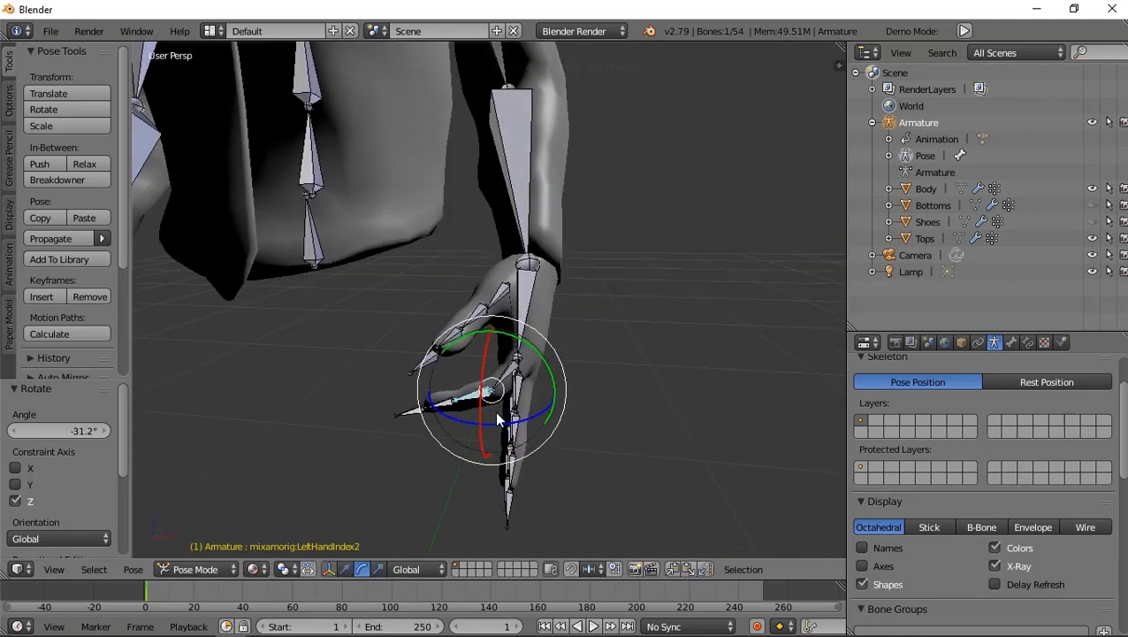
{"action": "right_click", "coordinate": [519, 403]}
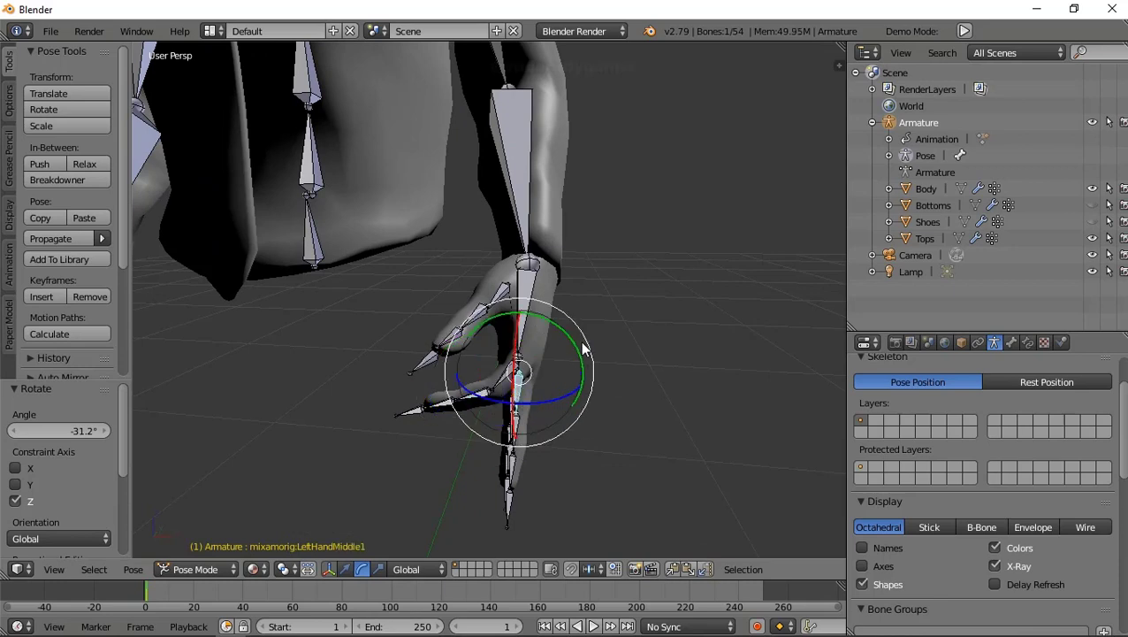
{"action": "left_click_drag", "start_coordinate": [584, 350], "coordinate": [548, 398]}
{"action": "right_click", "coordinate": [507, 423]}
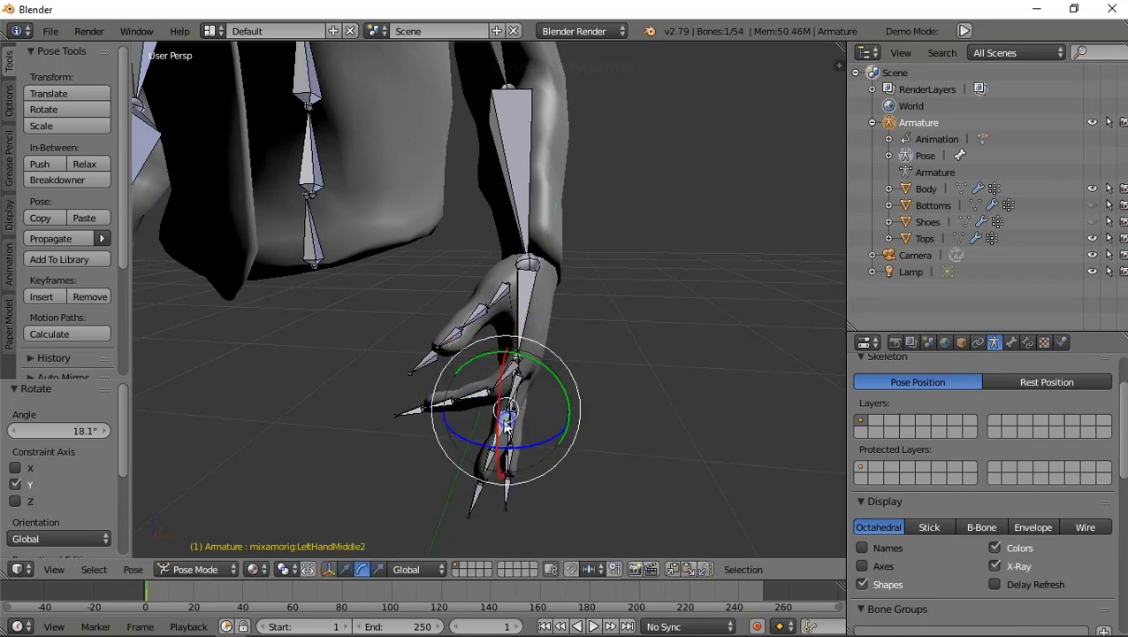
- Rotate the second middle finger bone around Z, then around Y
{"action": "key", "text": "r"}
{"action": "key", "text": "z"}
{"action": "left_click", "coordinate": [533, 437]}
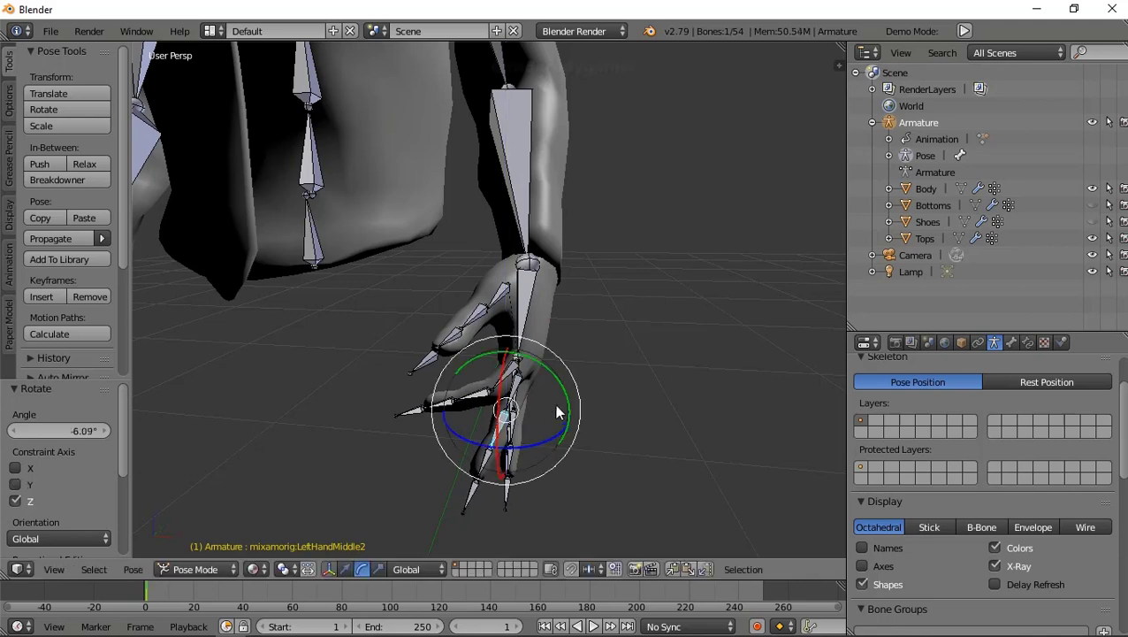
{"action": "key", "text": "r"}
{"action": "key", "text": "z"}
{"action": "key", "text": "y"}
{"action": "left_click", "coordinate": [519, 423]}
{"action": "mouse_move", "coordinate": [518, 422]}
{"action": "middle_mouse_down"}
{"action": "mouse_move", "coordinate": [530, 291]}
{"action": "mouse_move", "coordinate": [533, 318]}
{"action": "middle_mouse_up"}
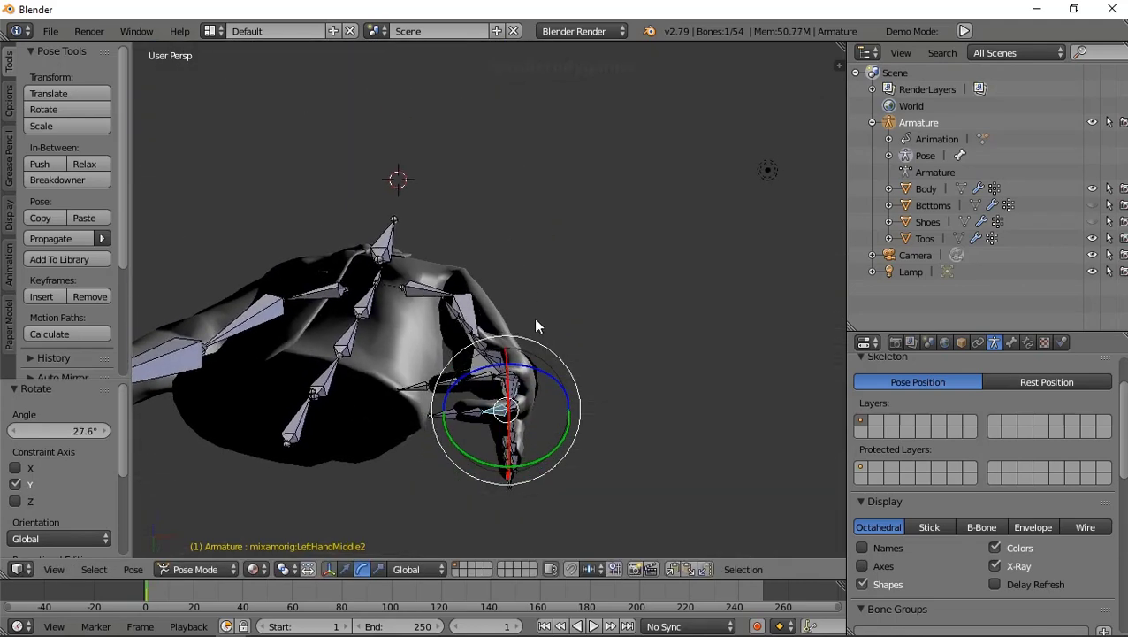
- Refine the second middle finger bone with another Y-axis and Z-axis bend
{"action": "key", "text": "r"}
{"action": "key", "text": "y"}
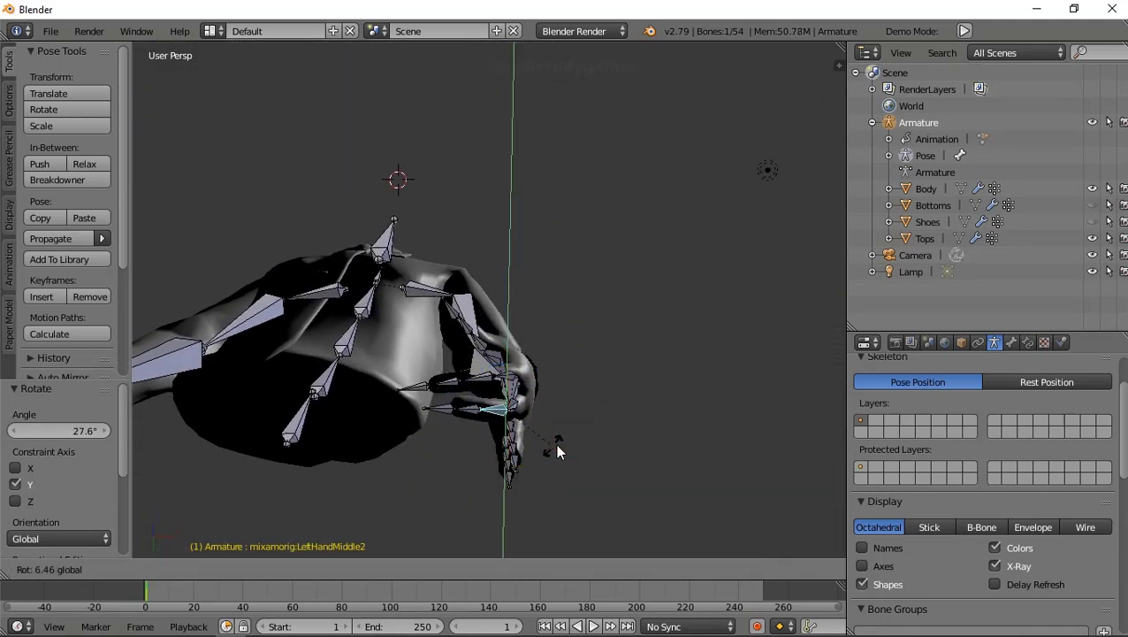
{"action": "left_click", "coordinate": [555, 440]}
{"action": "key", "text": "r"}
{"action": "key", "text": "z"}
{"action": "left_click", "coordinate": [544, 378]}
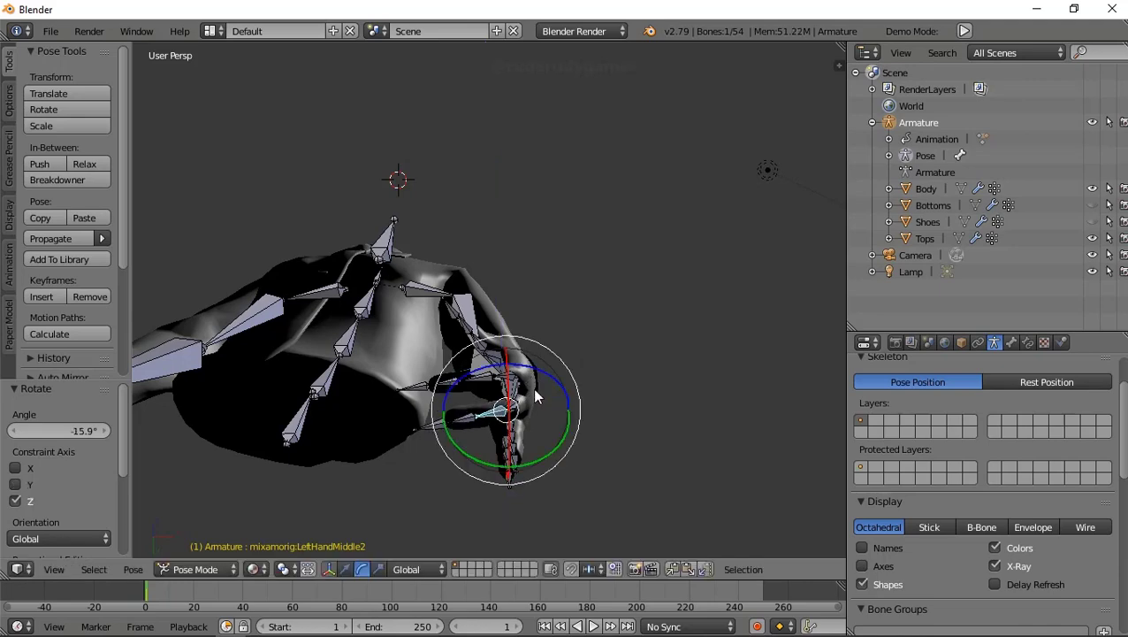
{"action": "mouse_move", "coordinate": [532, 388]}
{"action": "middle_mouse_down"}
{"action": "mouse_move", "coordinate": [479, 457]}
{"action": "mouse_move", "coordinate": [476, 433]}
{"action": "mouse_move", "coordinate": [526, 427]}
{"action": "mouse_move", "coordinate": [531, 491]}
{"action": "middle_mouse_up"}
- Select the middle finger's tip bone and bend it around Z
{"action": "right_click", "coordinate": [476, 434]}
{"action": "right_click", "coordinate": [473, 435]}
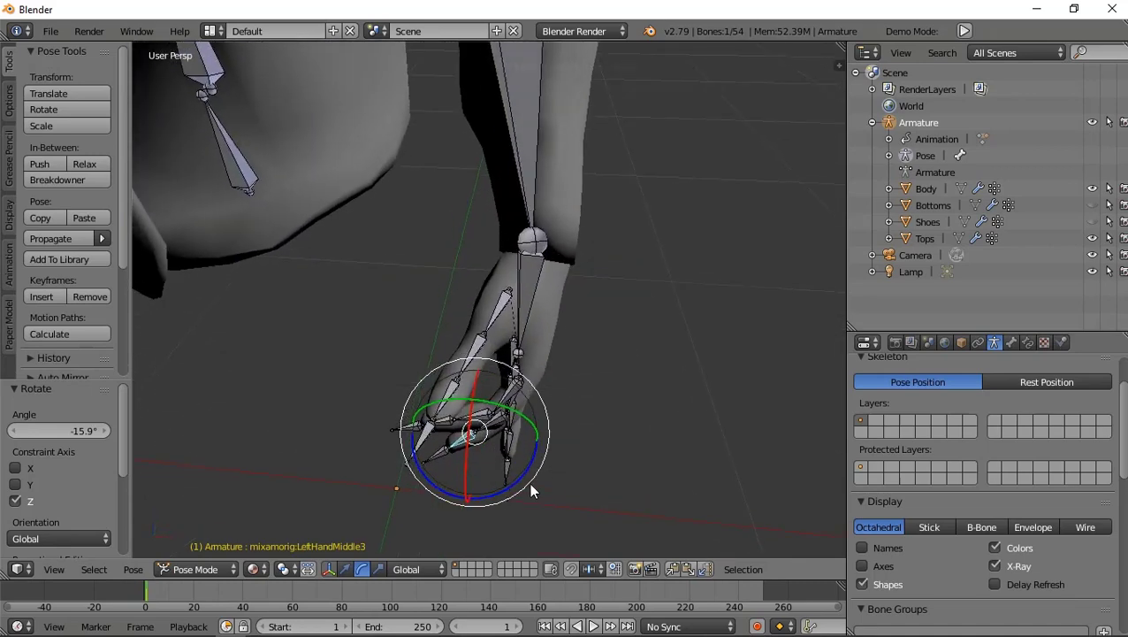
{"action": "left_click_drag", "start_coordinate": [528, 475], "coordinate": [496, 462]}
{"action": "mouse_move", "coordinate": [496, 462]}
{"action": "middle_mouse_down"}
{"action": "mouse_move", "coordinate": [512, 322]}
{"action": "mouse_move", "coordinate": [508, 408]}
{"action": "mouse_move", "coordinate": [496, 415]}
{"action": "mouse_move", "coordinate": [518, 410]}
{"action": "mouse_move", "coordinate": [512, 505]}
{"action": "mouse_move", "coordinate": [528, 433]}
{"action": "mouse_move", "coordinate": [517, 461]}
{"action": "mouse_move", "coordinate": [395, 395]}
{"action": "mouse_move", "coordinate": [528, 407]}
{"action": "mouse_move", "coordinate": [505, 415]}
{"action": "mouse_move", "coordinate": [532, 421]}
{"action": "mouse_move", "coordinate": [578, 417]}
{"action": "mouse_move", "coordinate": [678, 509]}
{"action": "mouse_move", "coordinate": [656, 446]}
{"action": "mouse_move", "coordinate": [672, 487]}
{"action": "middle_mouse_up"}
{"action": "key", "text": "r"}
{"action": "key", "text": "z"}
{"action": "left_click", "coordinate": [526, 427]}
- Bend the middle finger's base bone toward the palm, ending at -13.5° about X
{"action": "right_click", "coordinate": [528, 407]}
{"action": "right_click", "coordinate": [672, 487]}
{"action": "key", "text": "ctrl+Tab"}
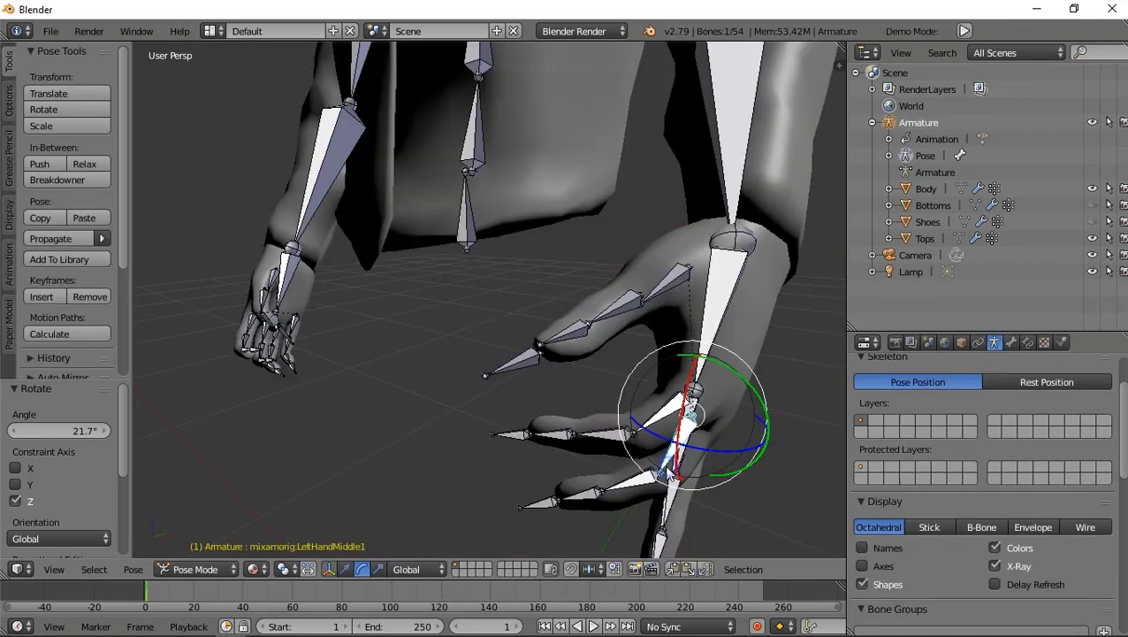
{"action": "key", "text": "r"}
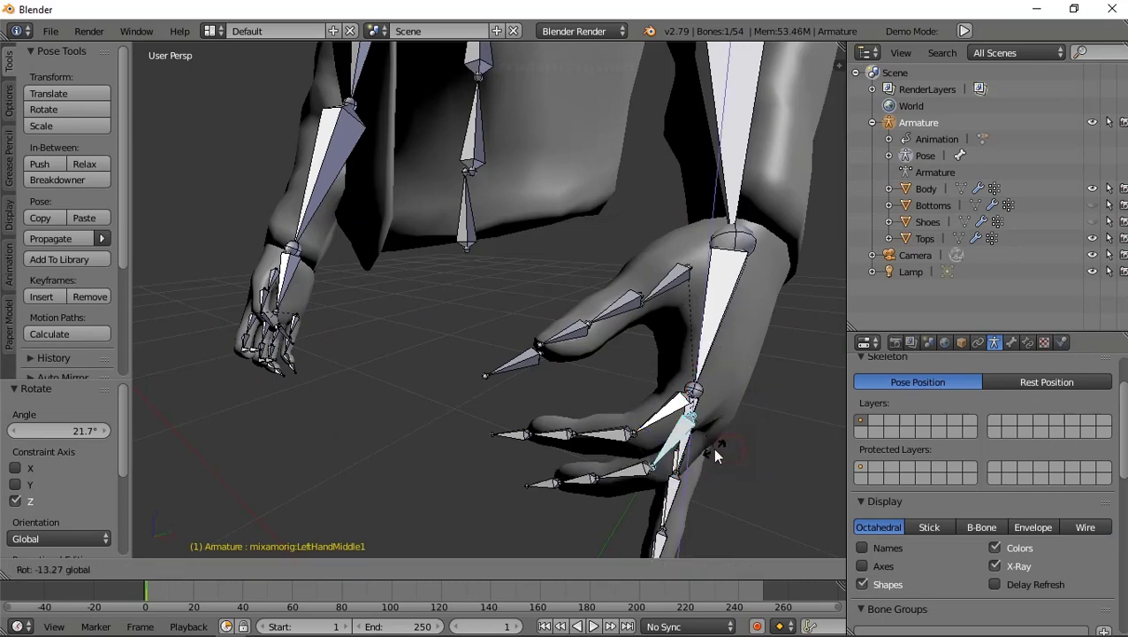
{"action": "left_click", "coordinate": [730, 466]}
{"action": "middle_click_drag", "start_coordinate": [767, 403], "coordinate": [690, 393]}
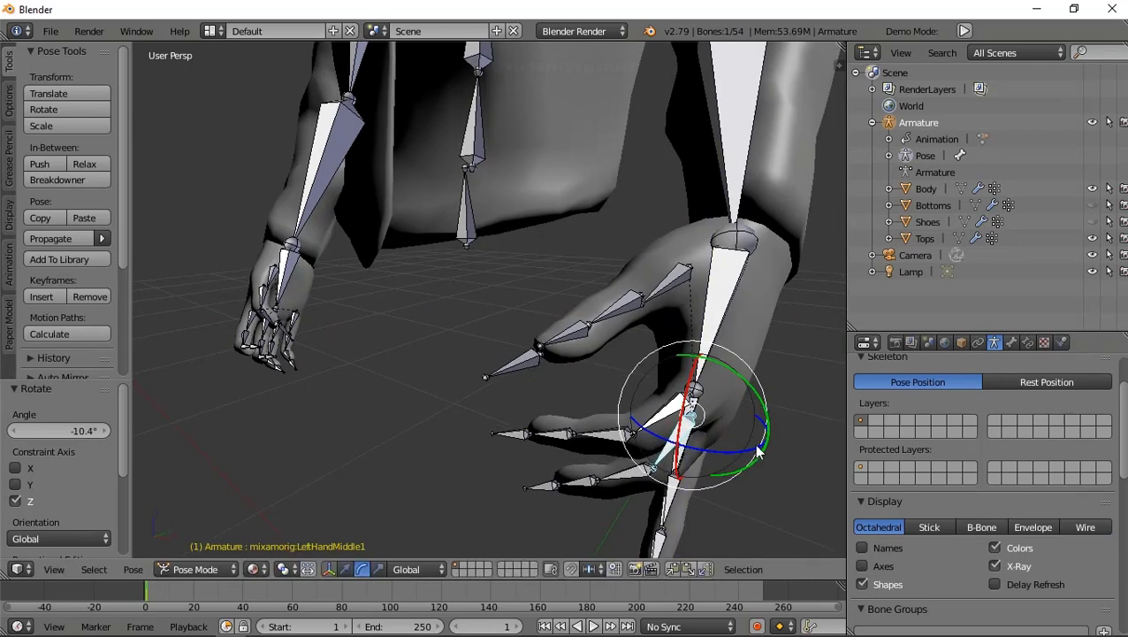
{"action": "key", "text": "r"}
{"action": "key", "text": "x"}
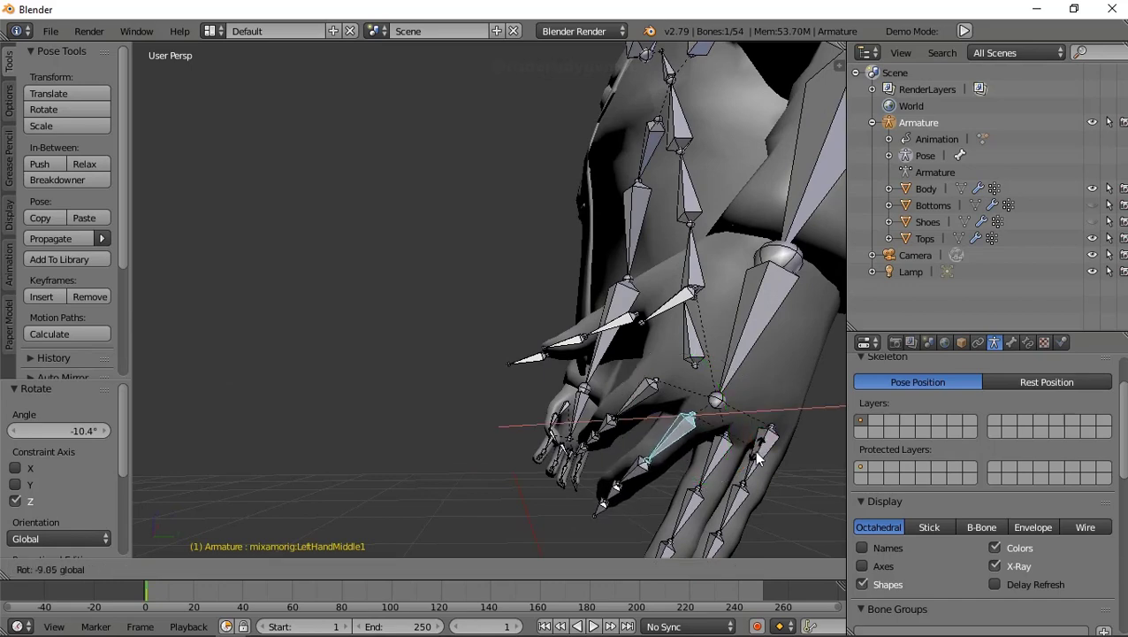
{"action": "left_click", "coordinate": [752, 452]}
{"action": "mouse_move", "coordinate": [727, 461]}
{"action": "middle_mouse_down"}
{"action": "mouse_move", "coordinate": [705, 458]}
{"action": "mouse_move", "coordinate": [807, 459]}
{"action": "mouse_move", "coordinate": [711, 501]}
{"action": "mouse_move", "coordinate": [743, 478]}
{"action": "middle_mouse_up"}
- Rotate the second left ring finger bone about the Z and Y axes to start curling it
{"action": "right_click", "coordinate": [722, 488]}
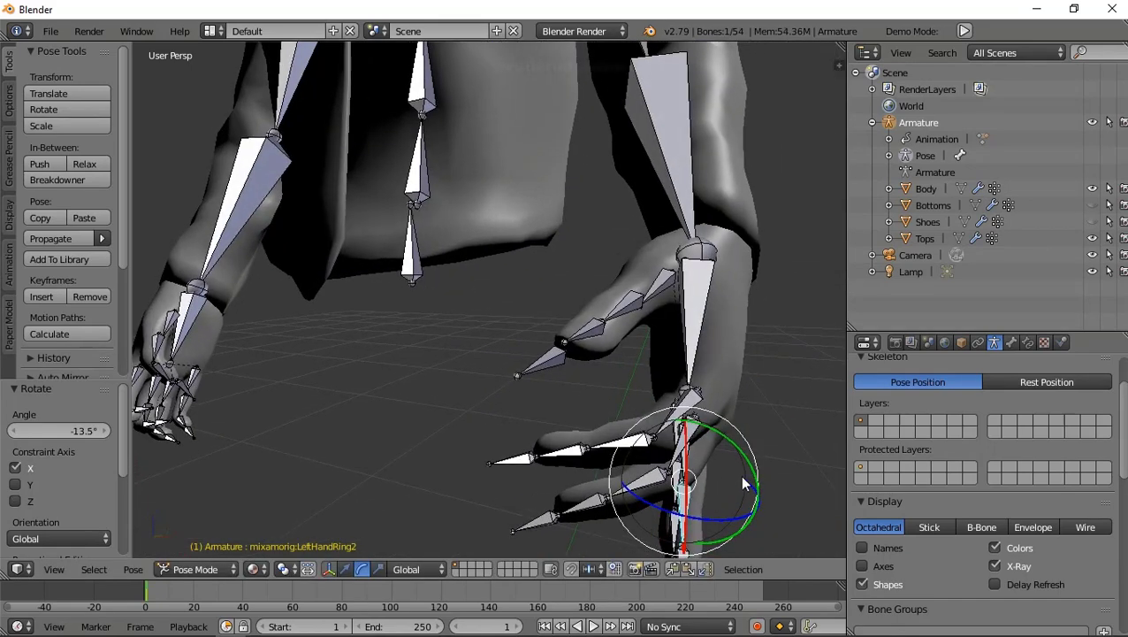
{"action": "key", "text": "r"}
{"action": "key", "text": "z"}
{"action": "left_click", "coordinate": [745, 496]}
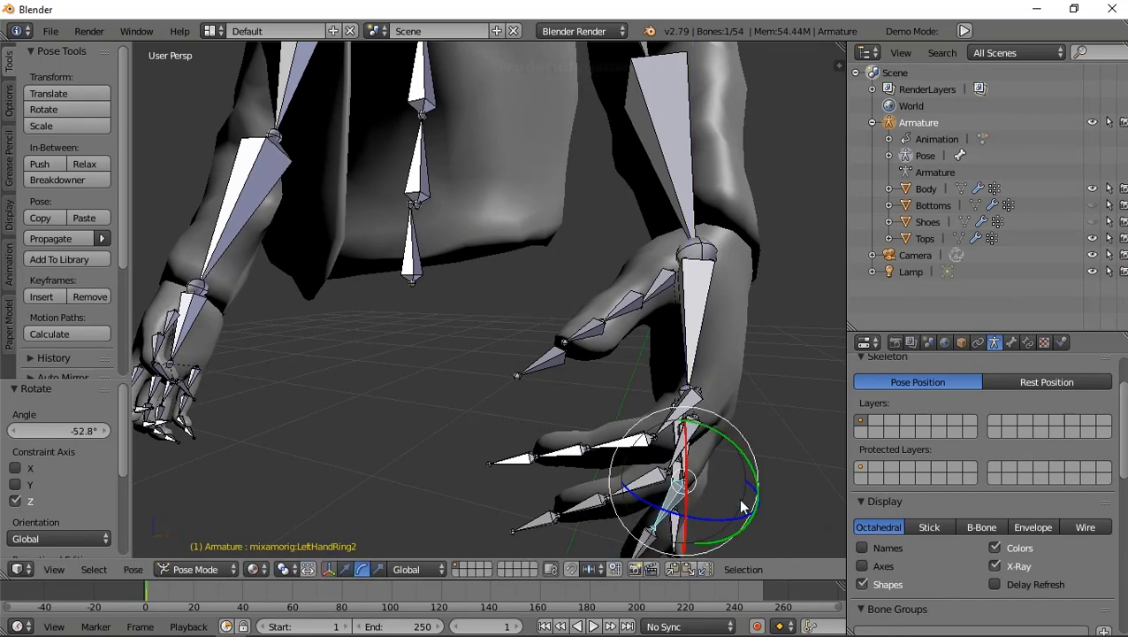
{"action": "key", "text": "r"}
{"action": "key", "text": "y"}
{"action": "left_click", "coordinate": [759, 474]}
{"action": "mouse_move", "coordinate": [758, 474]}
{"action": "middle_mouse_down"}
{"action": "mouse_move", "coordinate": [634, 365]}
{"action": "mouse_move", "coordinate": [598, 394]}
{"action": "mouse_move", "coordinate": [725, 460]}
{"action": "middle_mouse_up"}
{"action": "mouse_move", "coordinate": [739, 477]}
{"action": "left_mouse_down"}
{"action": "mouse_move", "coordinate": [725, 477]}
{"action": "mouse_move", "coordinate": [734, 480]}
{"action": "left_mouse_up"}
{"action": "mouse_move", "coordinate": [733, 480]}
{"action": "middle_mouse_down"}
{"action": "mouse_move", "coordinate": [787, 492]}
{"action": "mouse_move", "coordinate": [675, 434]}
{"action": "mouse_move", "coordinate": [725, 363]}
{"action": "mouse_move", "coordinate": [771, 471]}
{"action": "mouse_move", "coordinate": [755, 488]}
{"action": "middle_mouse_up"}
- Bend the ring finger's tip bone around the Z and Y axes
{"action": "right_click", "coordinate": [643, 528]}
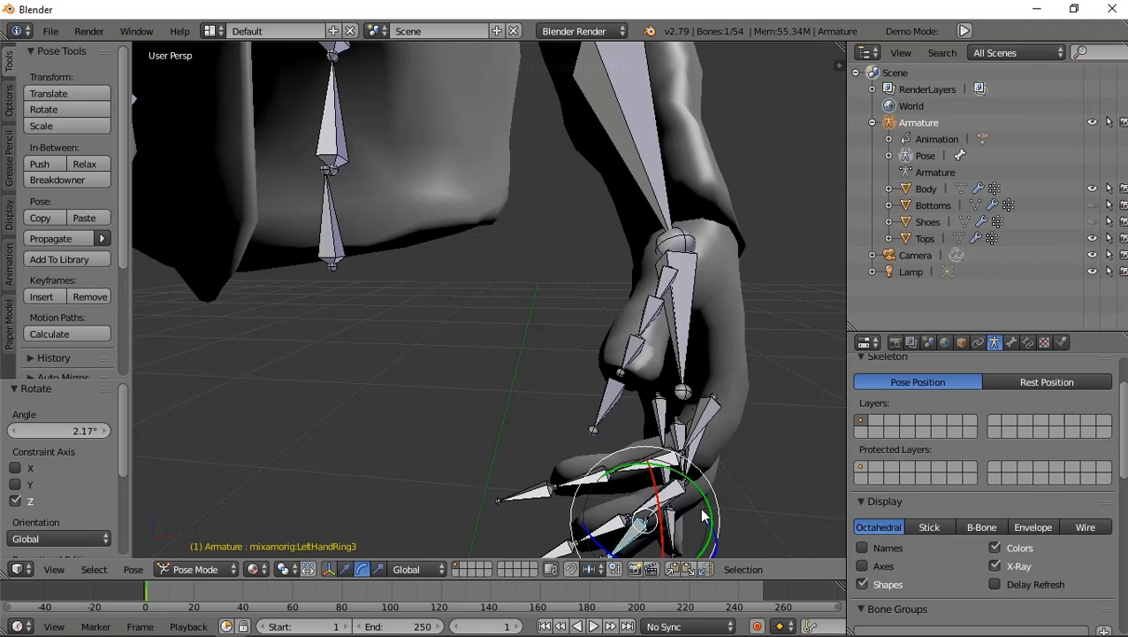
{"action": "mouse_move", "coordinate": [624, 338]}
{"action": "middle_mouse_down"}
{"action": "mouse_move", "coordinate": [619, 396]}
{"action": "mouse_move", "coordinate": [653, 399]}
{"action": "mouse_move", "coordinate": [604, 368]}
{"action": "mouse_move", "coordinate": [690, 435]}
{"action": "middle_mouse_up"}
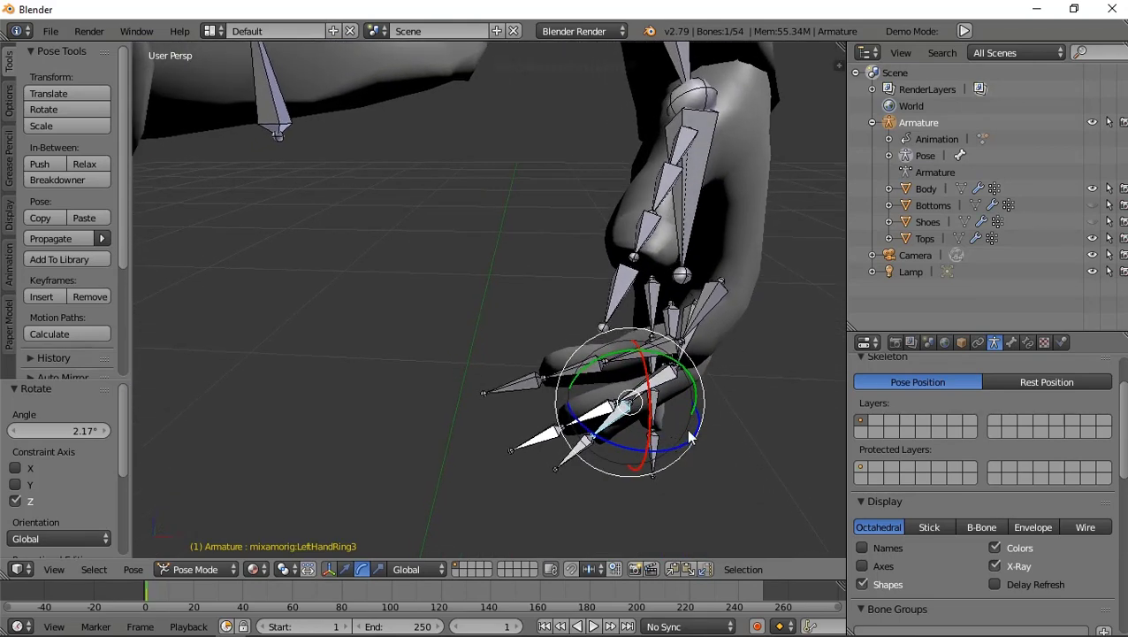
{"action": "mouse_move", "coordinate": [694, 385]}
{"action": "left_mouse_down"}
{"action": "mouse_move", "coordinate": [700, 418]}
{"action": "mouse_move", "coordinate": [688, 398]}
{"action": "left_mouse_up"}
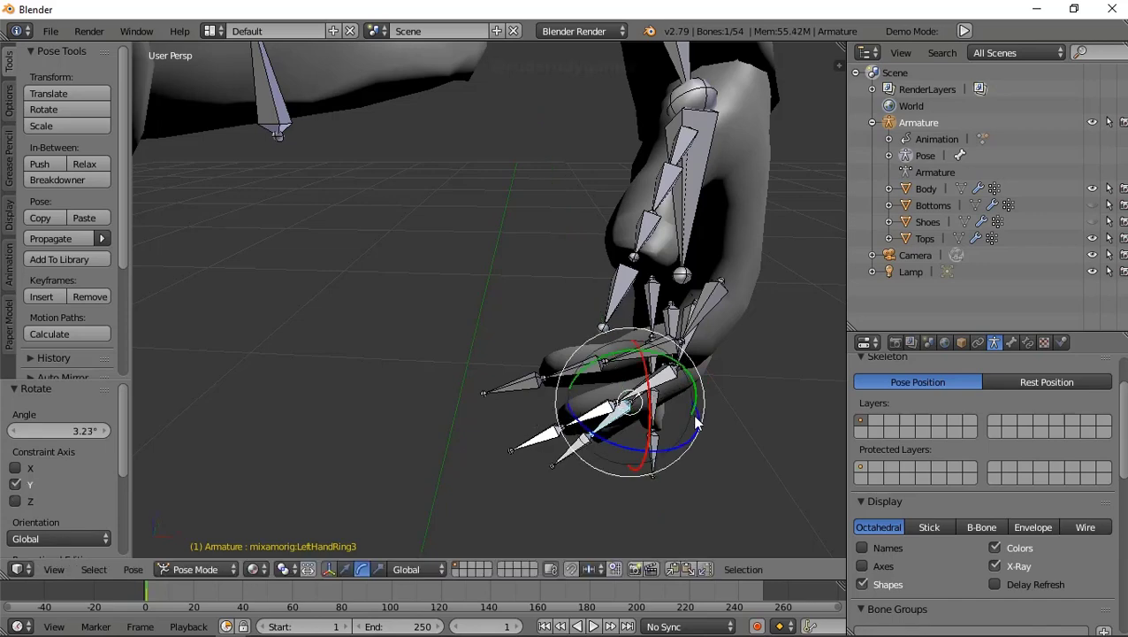
{"action": "mouse_move", "coordinate": [688, 398]}
{"action": "middle_mouse_down"}
{"action": "mouse_move", "coordinate": [617, 355]}
{"action": "mouse_move", "coordinate": [615, 427]}
{"action": "middle_mouse_up"}
{"action": "left_click_drag", "start_coordinate": [618, 433], "coordinate": [586, 423]}
{"action": "left_click_drag", "start_coordinate": [687, 396], "coordinate": [688, 399]}
{"action": "mouse_move", "coordinate": [630, 402]}
{"action": "middle_mouse_down"}
{"action": "mouse_move", "coordinate": [656, 264]}
{"action": "mouse_move", "coordinate": [680, 282]}
{"action": "mouse_move", "coordinate": [648, 408]}
{"action": "middle_mouse_up"}
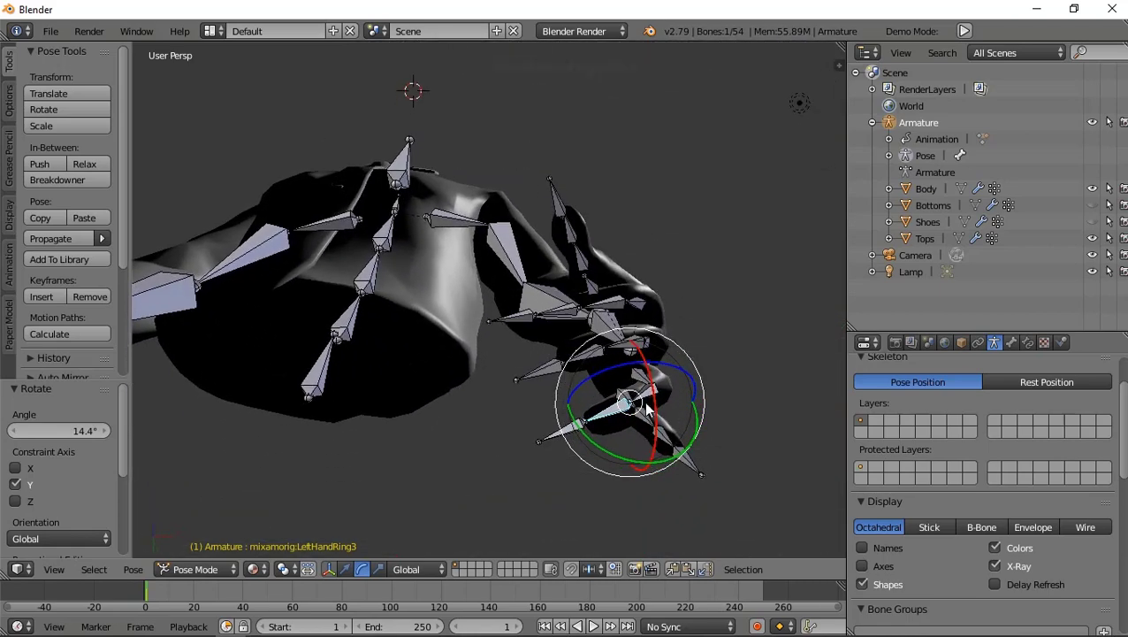
- Rotate the ring finger tip bone LeftHandRing3 further about Z, then about X
{"action": "right_click", "coordinate": [650, 400]}
{"action": "left_click_drag", "start_coordinate": [713, 361], "coordinate": [700, 357]}
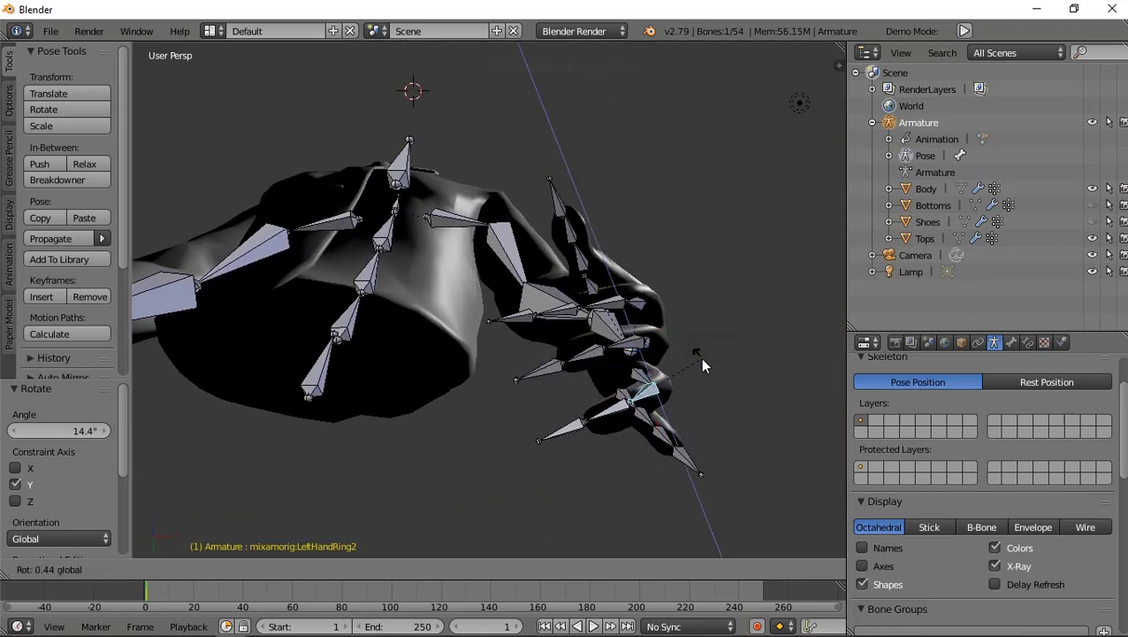
{"action": "mouse_move", "coordinate": [634, 412]}
{"action": "middle_mouse_down"}
{"action": "mouse_move", "coordinate": [672, 367]}
{"action": "mouse_move", "coordinate": [664, 331]}
{"action": "mouse_move", "coordinate": [710, 330]}
{"action": "mouse_move", "coordinate": [645, 367]}
{"action": "mouse_move", "coordinate": [679, 353]}
{"action": "middle_mouse_up"}
{"action": "right_click", "coordinate": [641, 363]}
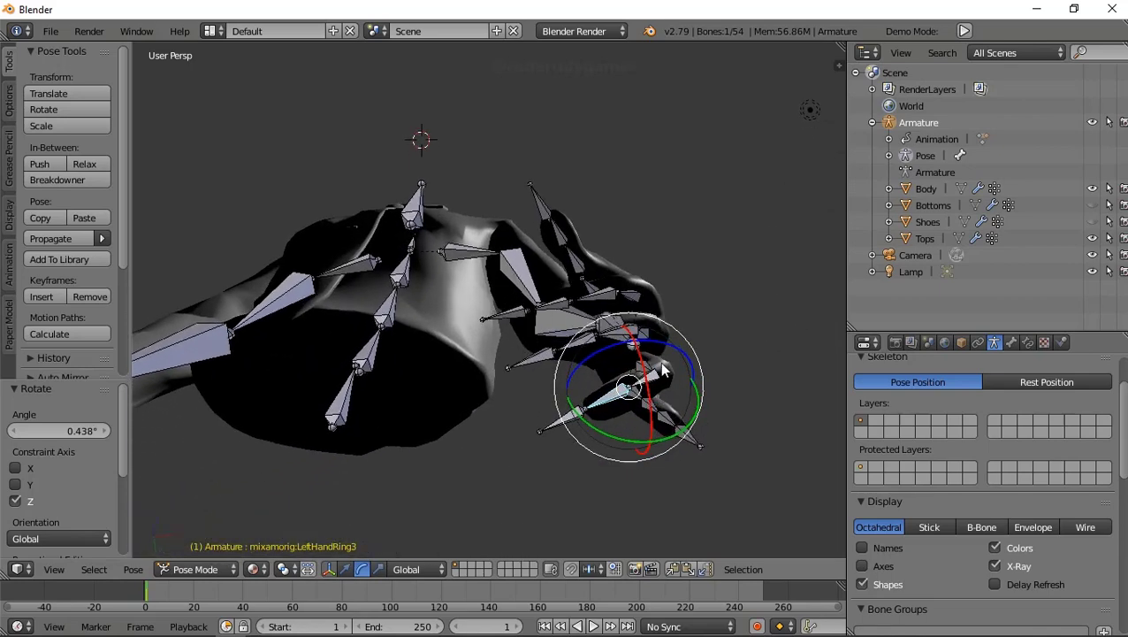
{"action": "key", "text": "r"}
{"action": "key", "text": "z"}
{"action": "left_click", "coordinate": [667, 393]}
{"action": "scroll", "coordinate": [668, 393], "scroll_direction": "up", "scroll_amount": 3}
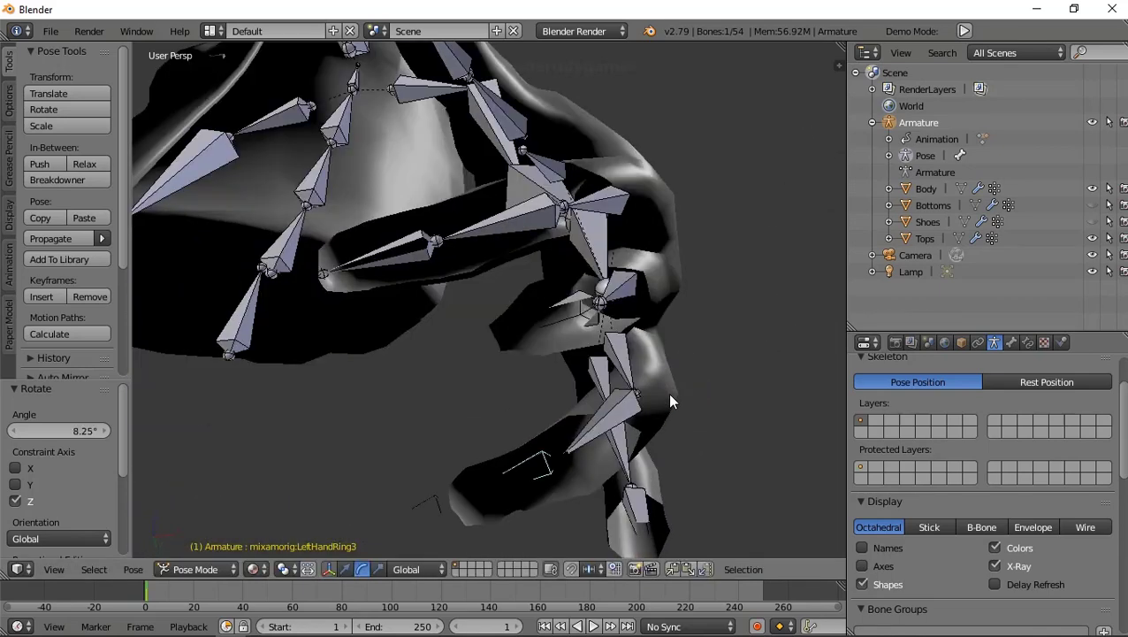
{"action": "mouse_move", "coordinate": [667, 392]}
{"action": "middle_mouse_down"}
{"action": "mouse_move", "coordinate": [654, 471]}
{"action": "mouse_move", "coordinate": [522, 478]}
{"action": "mouse_move", "coordinate": [455, 443]}
{"action": "mouse_move", "coordinate": [559, 446]}
{"action": "middle_mouse_up"}
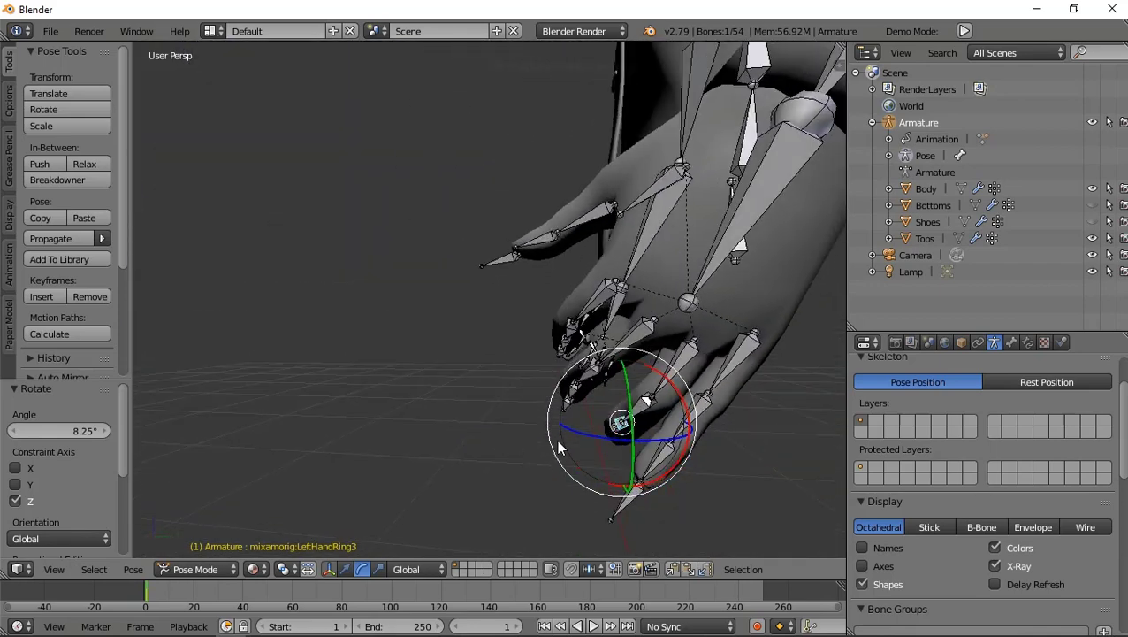
{"action": "key", "text": "r"}
{"action": "key", "text": "x"}
{"action": "left_click", "coordinate": [679, 398]}
- Bend the ring finger's middle bone LeftHandRing2 about the X axis
{"action": "right_click", "coordinate": [668, 412]}
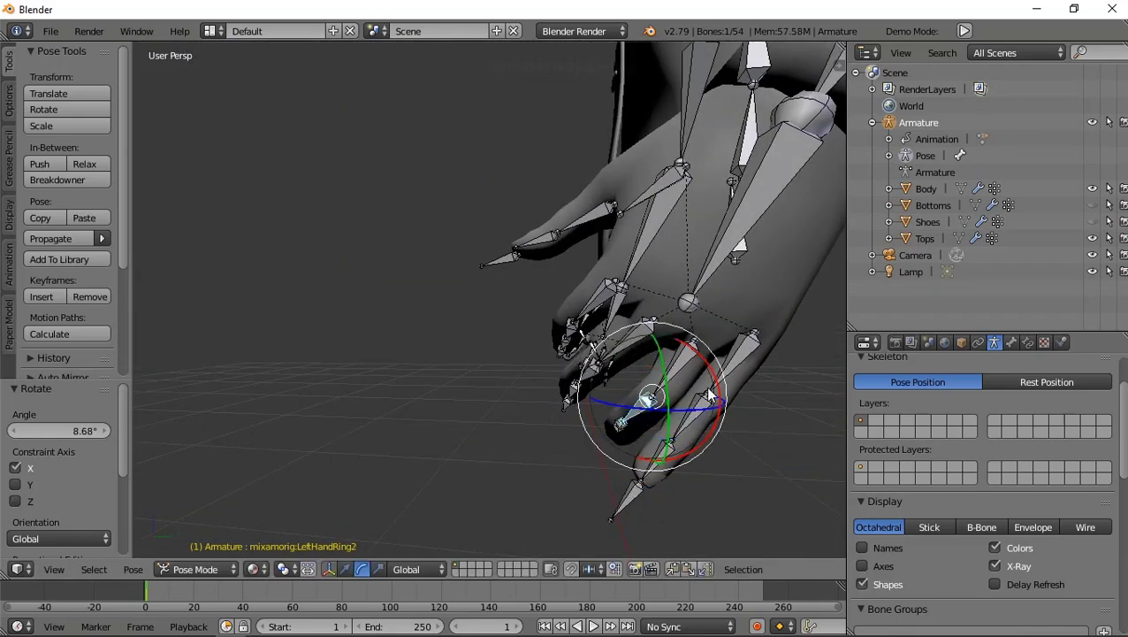
{"action": "key", "text": "r"}
{"action": "key", "text": "x"}
{"action": "left_click", "coordinate": [698, 389]}
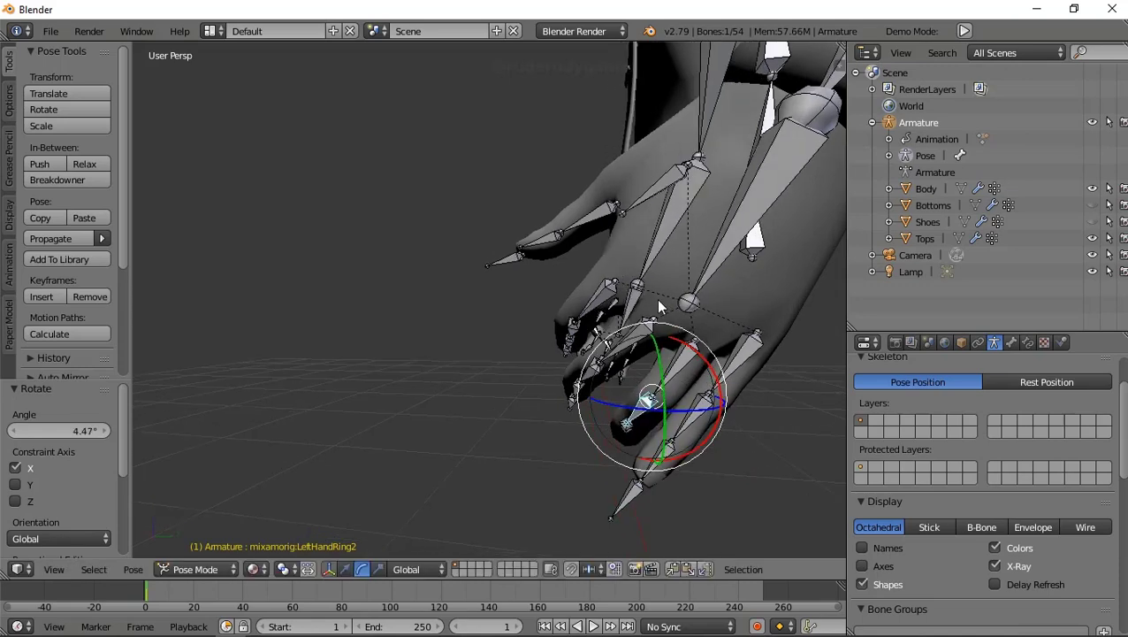
- Curl the middle finger base bone LeftHandMiddle1 inward about X
{"action": "middle_click_drag", "start_coordinate": [656, 298], "coordinate": [631, 331]}
{"action": "right_click", "coordinate": [630, 332]}
{"action": "key", "text": "r"}
{"action": "key", "text": "x"}
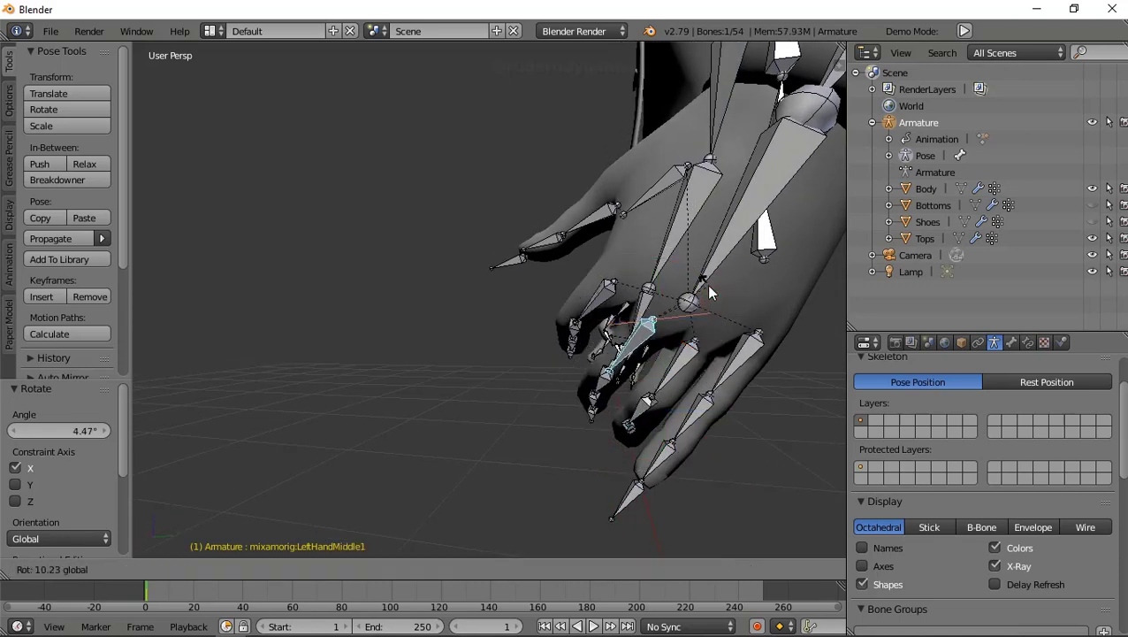
{"action": "left_click", "coordinate": [706, 283]}
- Rotate the ring finger base bone LeftHandRing1 about Y to 17.7°
{"action": "right_click", "coordinate": [662, 395]}
{"action": "mouse_move", "coordinate": [661, 395]}
{"action": "middle_mouse_down"}
{"action": "mouse_move", "coordinate": [627, 396]}
{"action": "mouse_move", "coordinate": [753, 346]}
{"action": "mouse_move", "coordinate": [718, 214]}
{"action": "mouse_move", "coordinate": [612, 413]}
{"action": "middle_mouse_up"}
{"action": "key", "text": "r"}
{"action": "key", "text": "y"}
{"action": "left_click", "coordinate": [764, 349]}
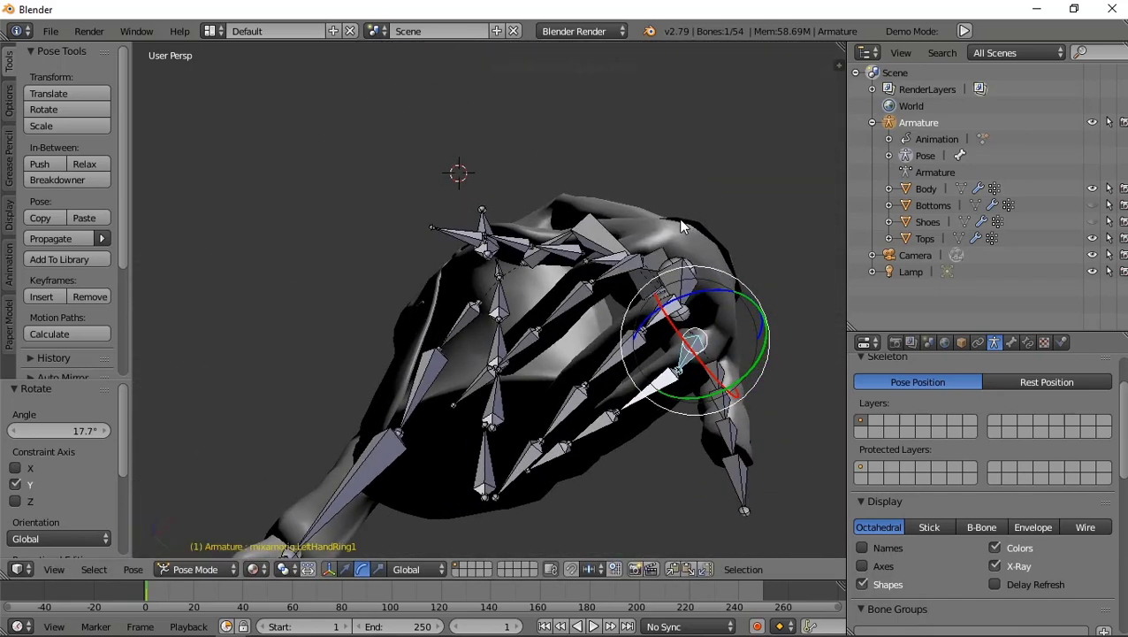
- Bend the ring finger middle bone LeftHandRing2 to 28° about X
{"action": "right_click", "coordinate": [619, 418]}
{"action": "right_click", "coordinate": [645, 405]}
{"action": "key", "text": "r"}
{"action": "key", "text": "x"}
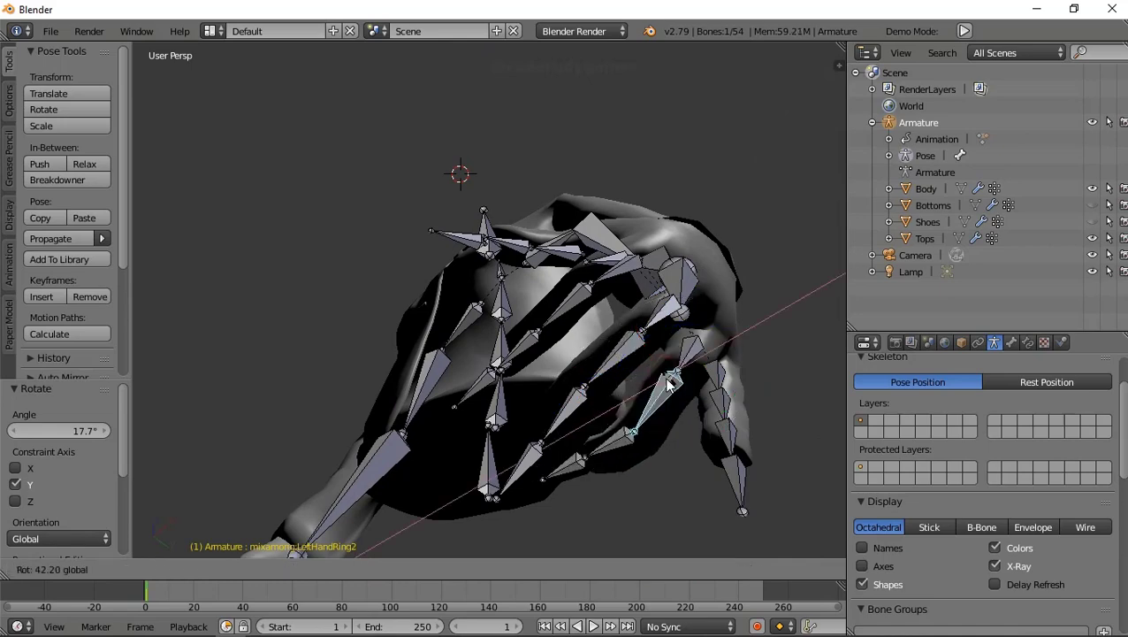
{"action": "left_click", "coordinate": [667, 380]}
{"action": "mouse_move", "coordinate": [720, 384]}
{"action": "middle_mouse_down"}
{"action": "mouse_move", "coordinate": [583, 348]}
{"action": "mouse_move", "coordinate": [610, 372]}
{"action": "mouse_move", "coordinate": [629, 349]}
{"action": "middle_mouse_up"}
- Rotate the pinky base bone LeftHandPinky1 about the Y and Z axes
{"action": "right_click", "coordinate": [610, 371]}
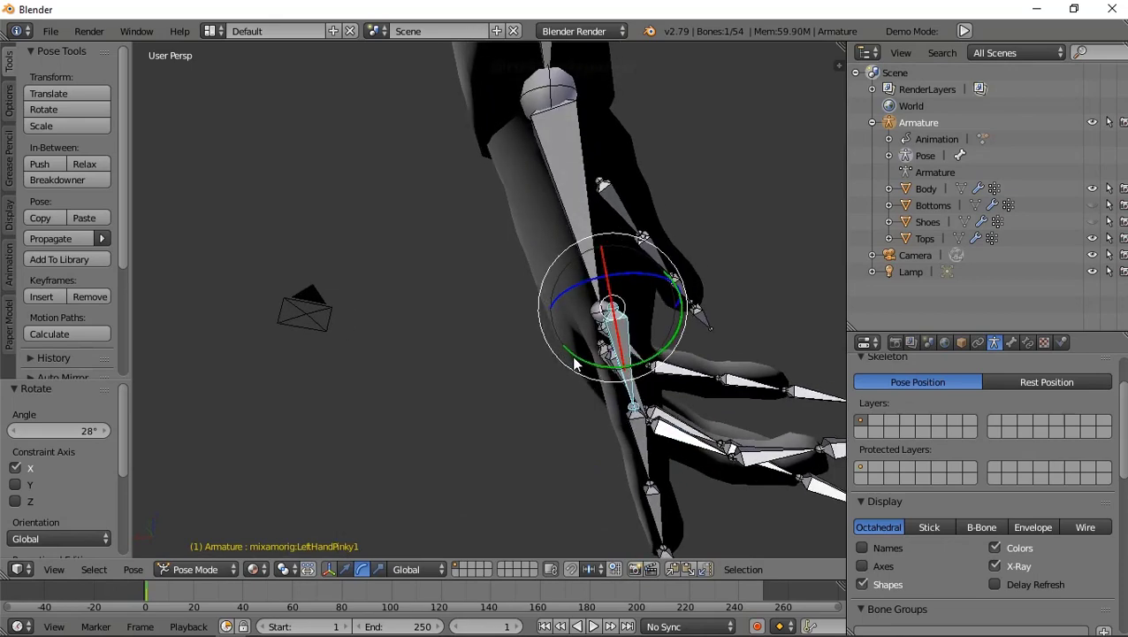
{"action": "left_click_drag", "start_coordinate": [574, 363], "coordinate": [607, 383]}
{"action": "mouse_move", "coordinate": [692, 405]}
{"action": "middle_mouse_down"}
{"action": "mouse_move", "coordinate": [623, 413]}
{"action": "mouse_move", "coordinate": [660, 406]}
{"action": "mouse_move", "coordinate": [671, 369]}
{"action": "mouse_move", "coordinate": [542, 390]}
{"action": "middle_mouse_up"}
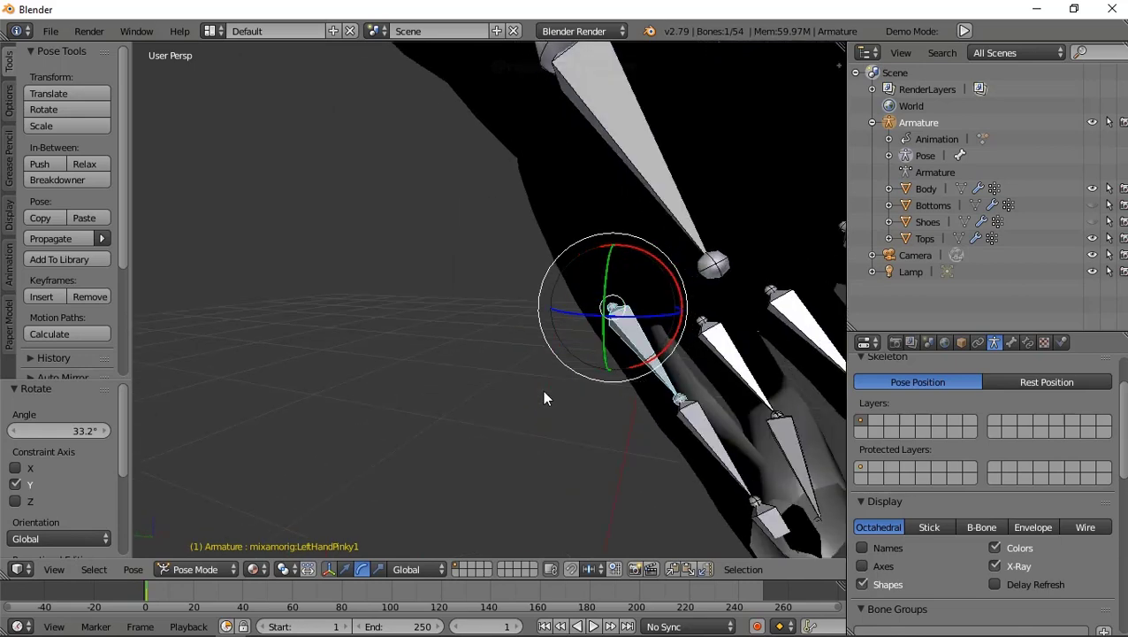
{"action": "mouse_move", "coordinate": [624, 311]}
{"action": "left_mouse_down"}
{"action": "mouse_move", "coordinate": [629, 336]}
{"action": "mouse_move", "coordinate": [546, 360]}
{"action": "left_mouse_up"}
{"action": "middle_click_drag", "start_coordinate": [546, 360], "coordinate": [552, 311]}
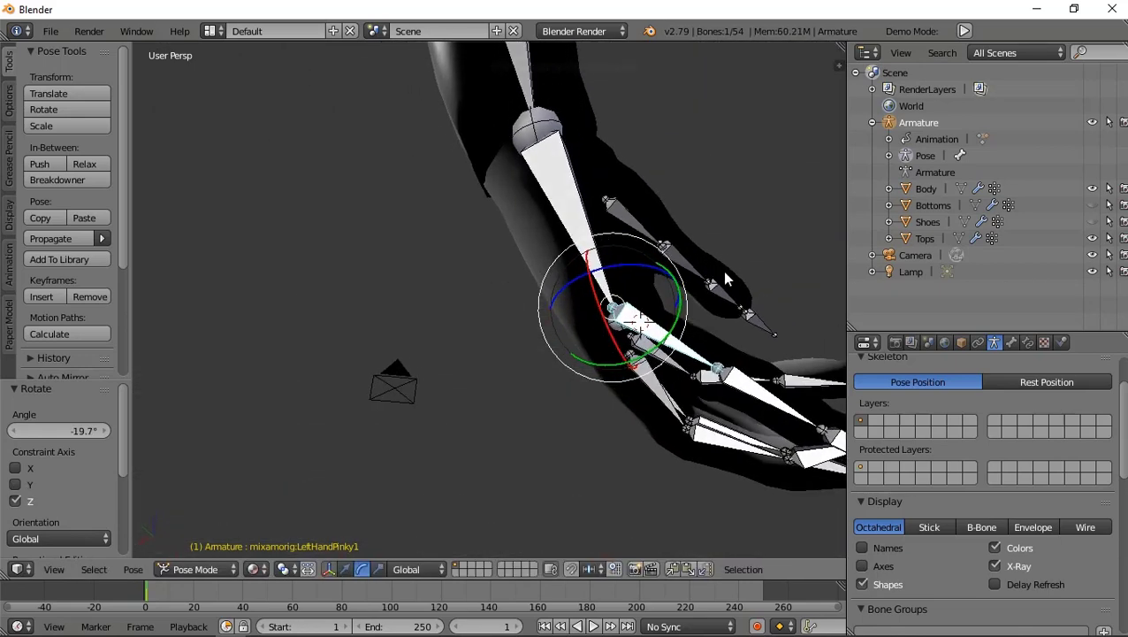
{"action": "scroll", "coordinate": [610, 356], "scroll_direction": "up", "scroll_amount": 3}
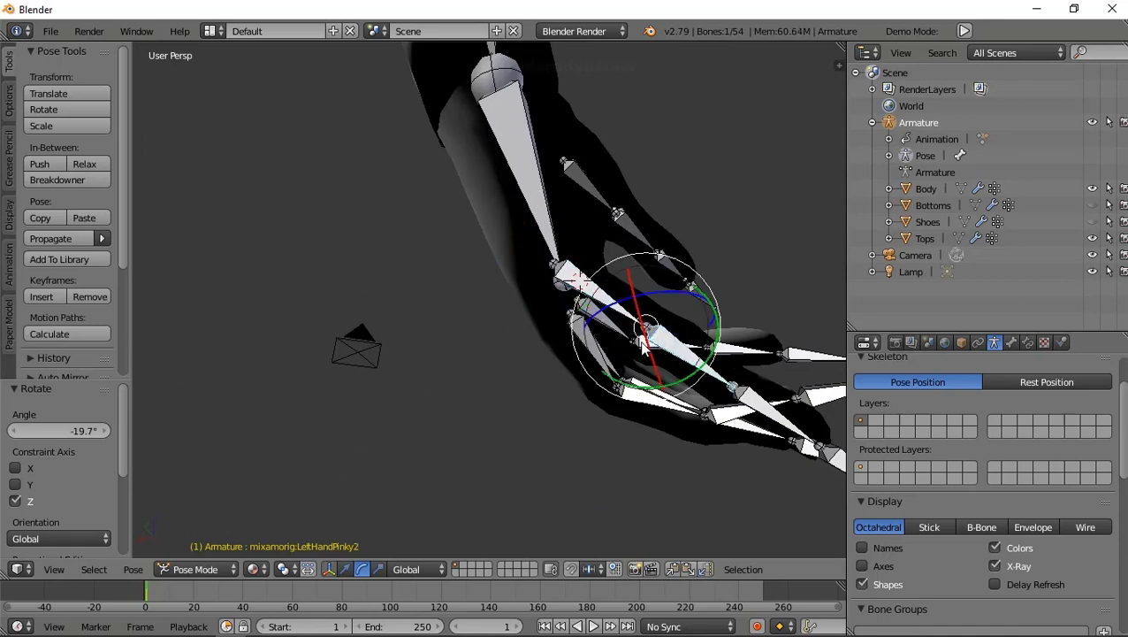
- Curl the pinky's middle joint and its tip LeftHandPinky3 (36.5° about Y)
{"action": "mouse_move", "coordinate": [620, 387]}
{"action": "left_mouse_down"}
{"action": "mouse_move", "coordinate": [692, 379]}
{"action": "mouse_move", "coordinate": [766, 322]}
{"action": "left_mouse_up"}
{"action": "right_click", "coordinate": [768, 317]}
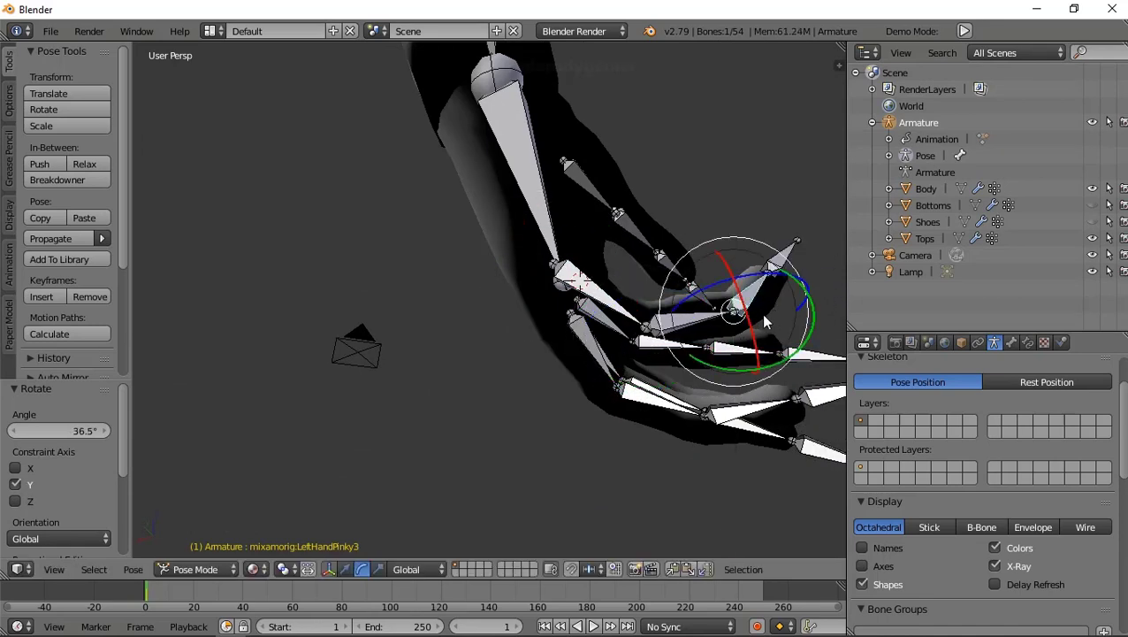
{"action": "mouse_move", "coordinate": [765, 322]}
{"action": "middle_mouse_down"}
{"action": "mouse_move", "coordinate": [509, 417]}
{"action": "mouse_move", "coordinate": [481, 416]}
{"action": "mouse_move", "coordinate": [643, 334]}
{"action": "middle_mouse_up"}
{"action": "scroll", "coordinate": [586, 362], "scroll_direction": "down", "scroll_amount": 5}
{"action": "scroll", "coordinate": [642, 354], "scroll_direction": "up", "scroll_amount": 4}
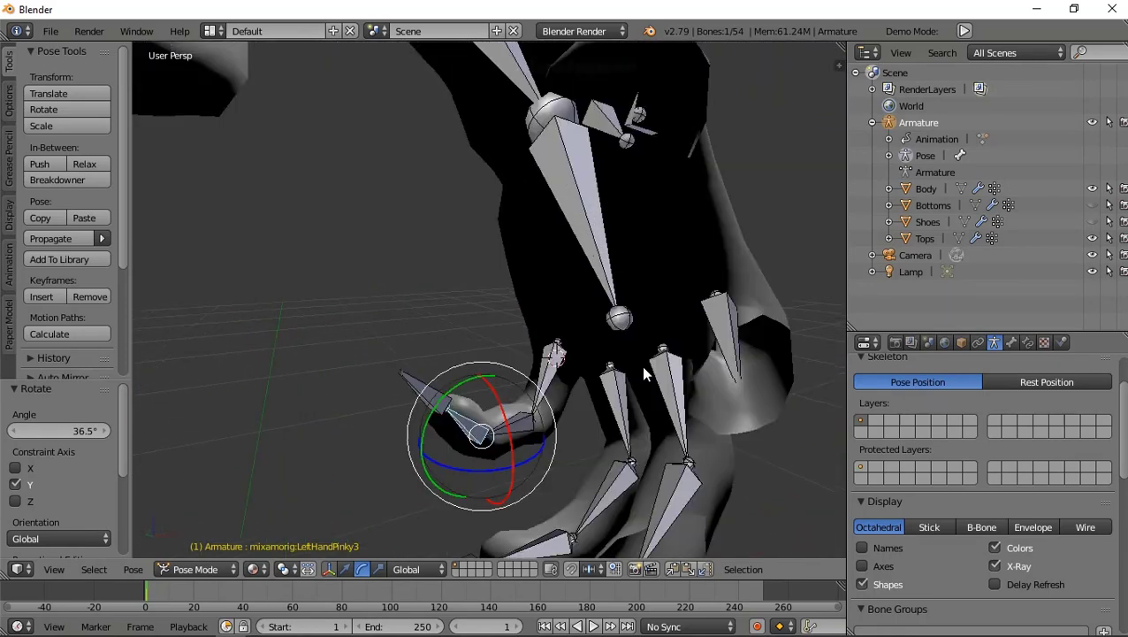
{"action": "mouse_move", "coordinate": [644, 373]}
{"action": "middle_mouse_down"}
{"action": "mouse_move", "coordinate": [628, 409]}
{"action": "mouse_move", "coordinate": [599, 394]}
{"action": "mouse_move", "coordinate": [603, 380]}
{"action": "middle_mouse_up"}
- Bend the ring finger base bone LeftHandRing1 further, to 19.5°
{"action": "right_click", "coordinate": [665, 430]}
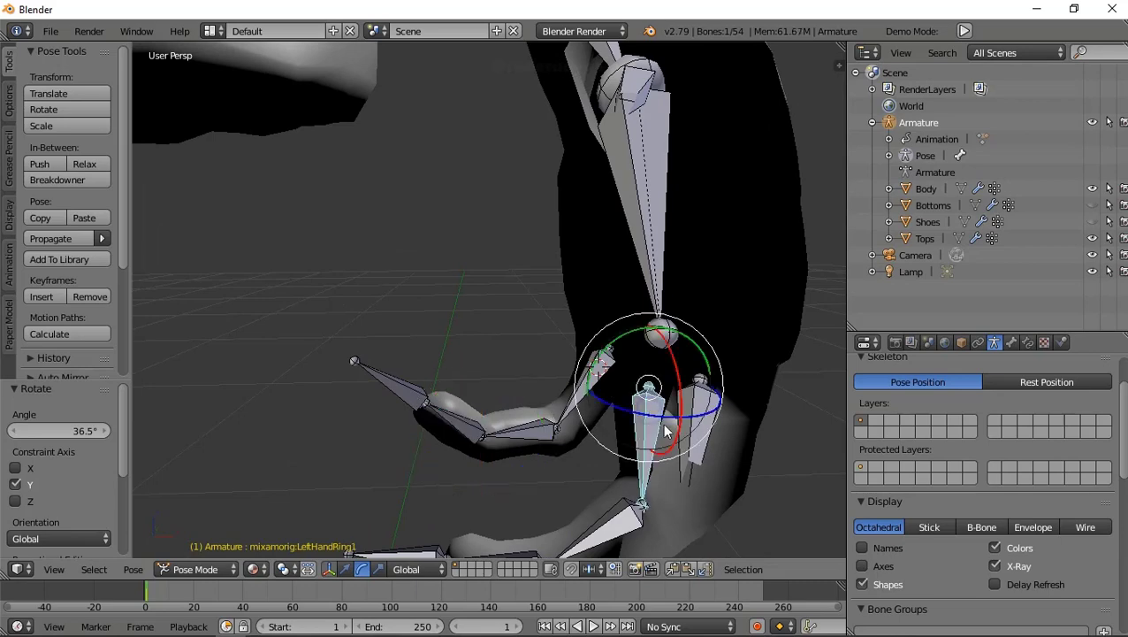
{"action": "mouse_move", "coordinate": [665, 430]}
{"action": "middle_mouse_down"}
{"action": "mouse_move", "coordinate": [606, 417]}
{"action": "mouse_move", "coordinate": [721, 421]}
{"action": "middle_mouse_up"}
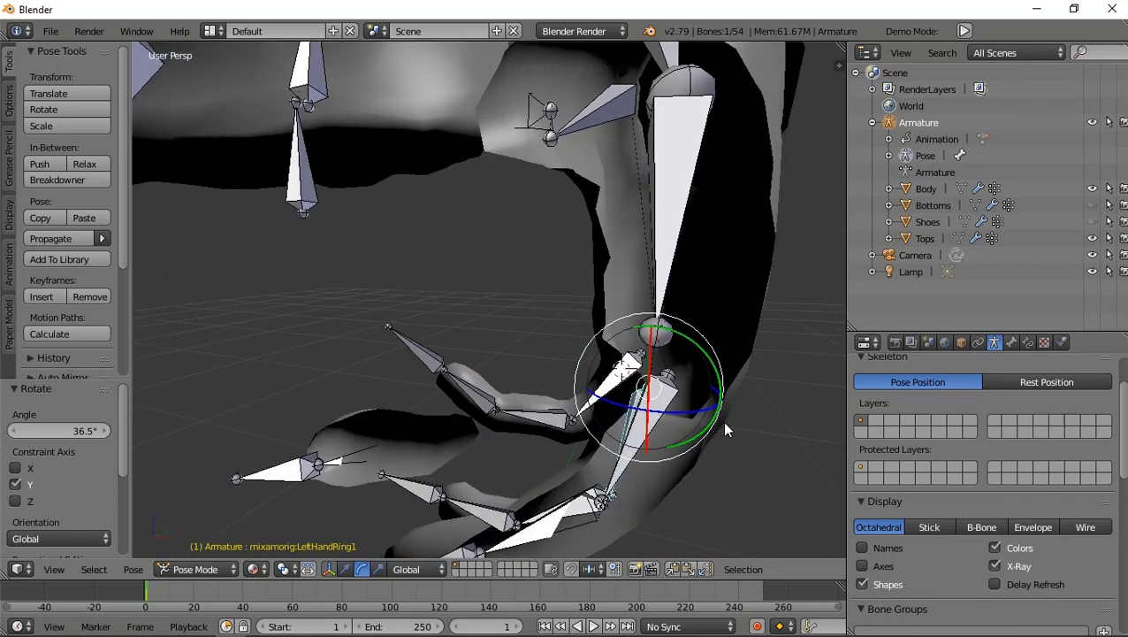
{"action": "key", "text": "r"}
{"action": "left_click", "coordinate": [672, 427]}
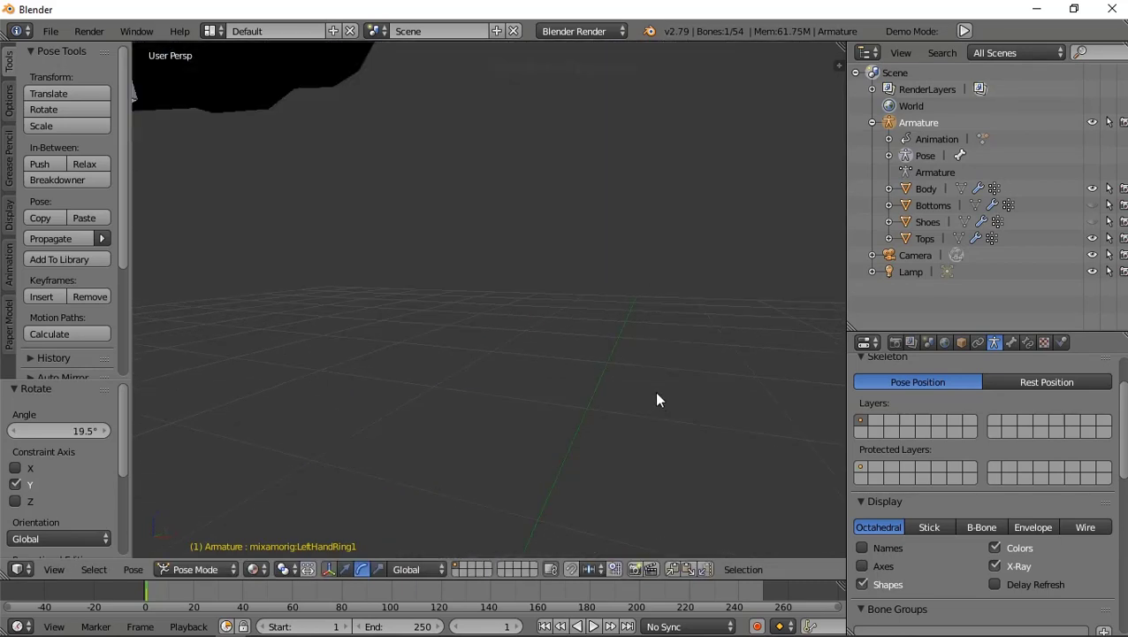
- Fold the thumb bone LeftHandThumb2 27° about X and rotate the tip LeftHandThumb3
{"action": "middle_click_drag", "start_coordinate": [619, 263], "coordinate": [565, 281]}
{"action": "right_click", "coordinate": [562, 283]}
{"action": "key", "text": "r"}
{"action": "key", "text": "x"}
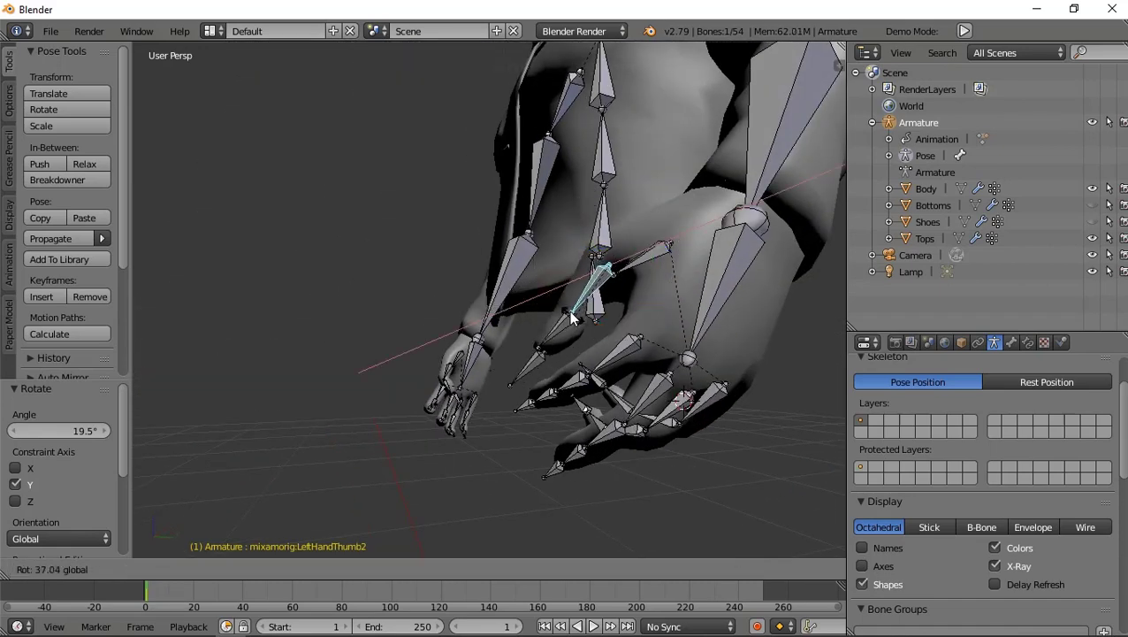
{"action": "left_click", "coordinate": [579, 309]}
{"action": "right_click", "coordinate": [557, 323]}
{"action": "key", "text": "r"}
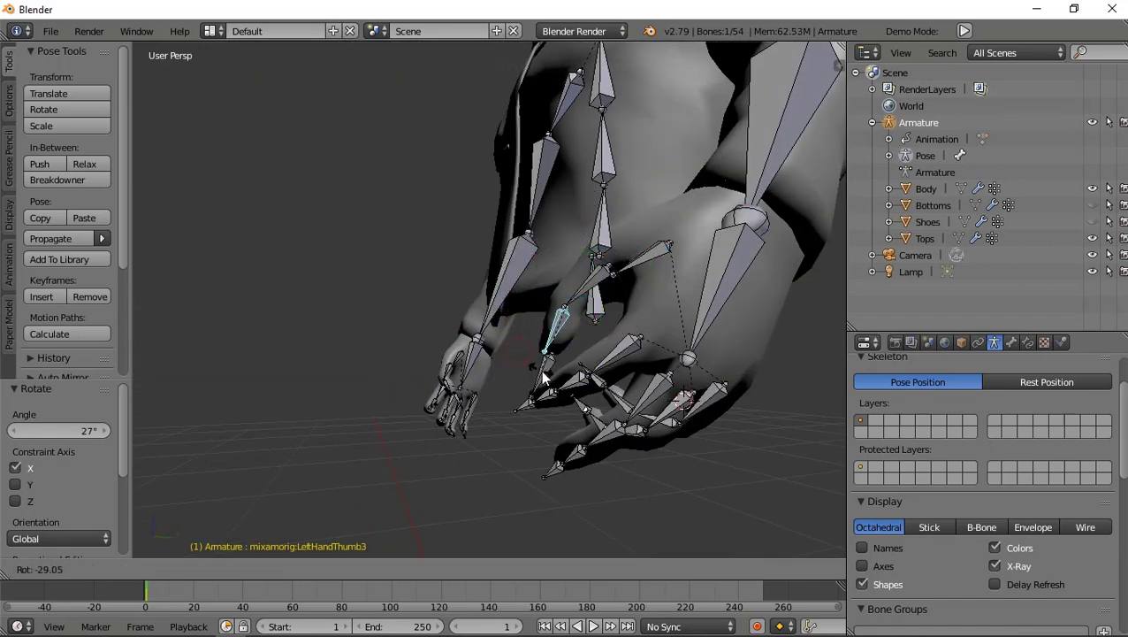
{"action": "left_click", "coordinate": [522, 354]}
- Tilt the RightHand bone -14° about the X axis
{"action": "middle_click_drag", "start_coordinate": [531, 354], "coordinate": [703, 381]}
{"action": "scroll", "coordinate": [701, 373], "scroll_direction": "down", "scroll_amount": 5}
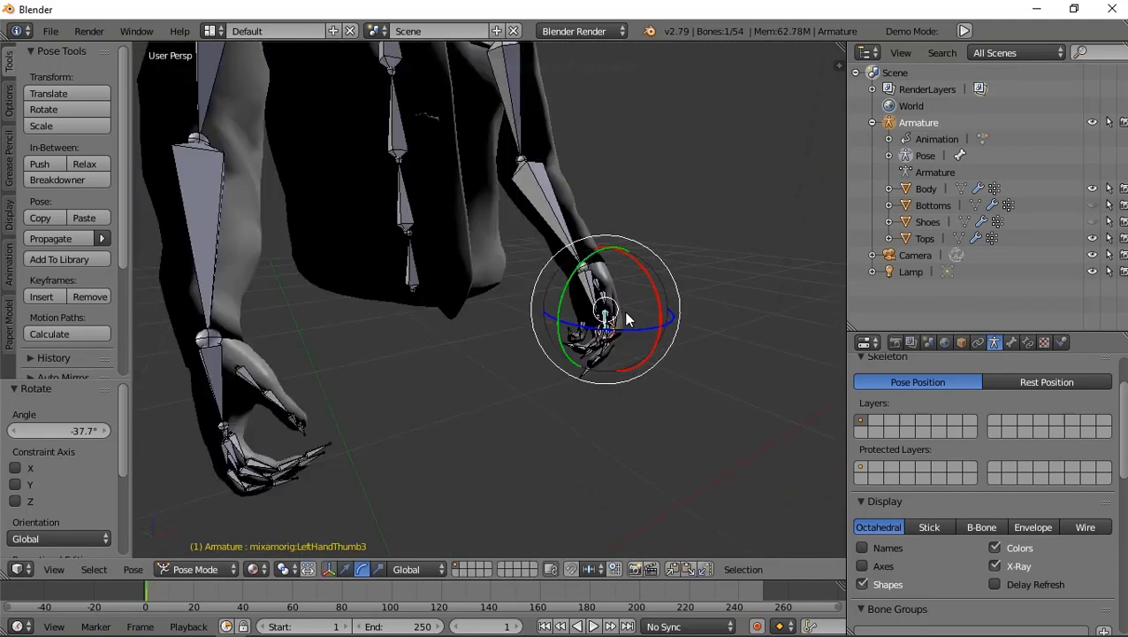
{"action": "scroll", "coordinate": [623, 310], "scroll_direction": "down", "scroll_amount": 5}
{"action": "middle_click_drag", "start_coordinate": [496, 277], "coordinate": [467, 251]}
{"action": "scroll", "coordinate": [538, 204], "scroll_direction": "up", "scroll_amount": 3}
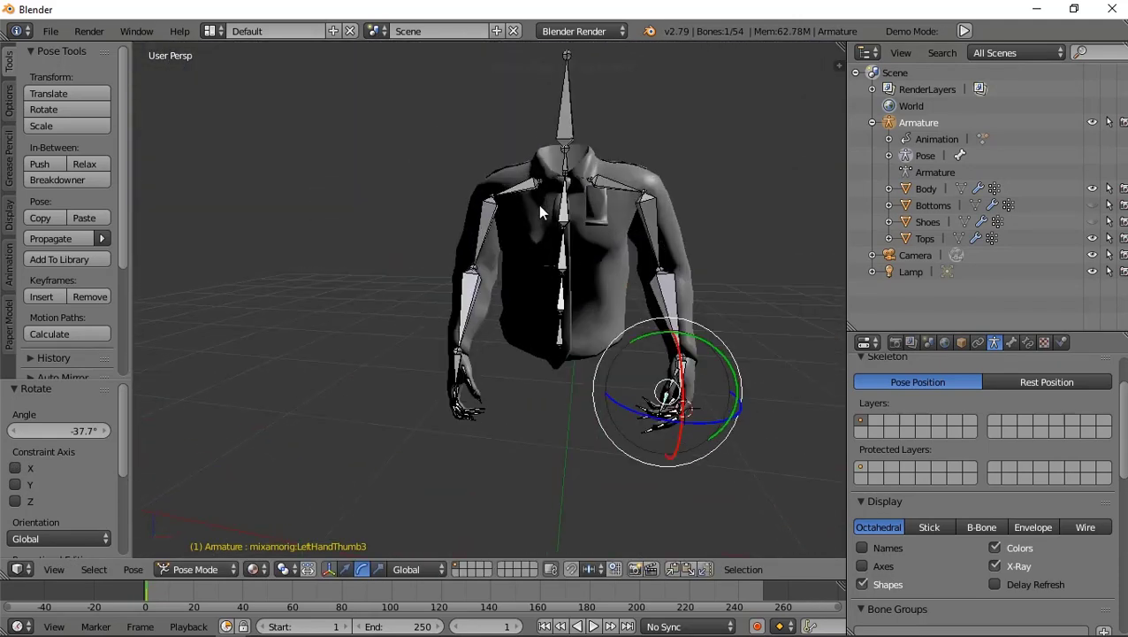
{"action": "scroll", "coordinate": [589, 220], "scroll_direction": "up", "scroll_amount": 4}
{"action": "mouse_move", "coordinate": [588, 220]}
{"action": "middle_mouse_down"}
{"action": "mouse_move", "coordinate": [549, 270]}
{"action": "mouse_move", "coordinate": [491, 244]}
{"action": "mouse_move", "coordinate": [610, 389]}
{"action": "mouse_move", "coordinate": [594, 384]}
{"action": "middle_mouse_up"}
{"action": "right_click", "coordinate": [618, 393]}
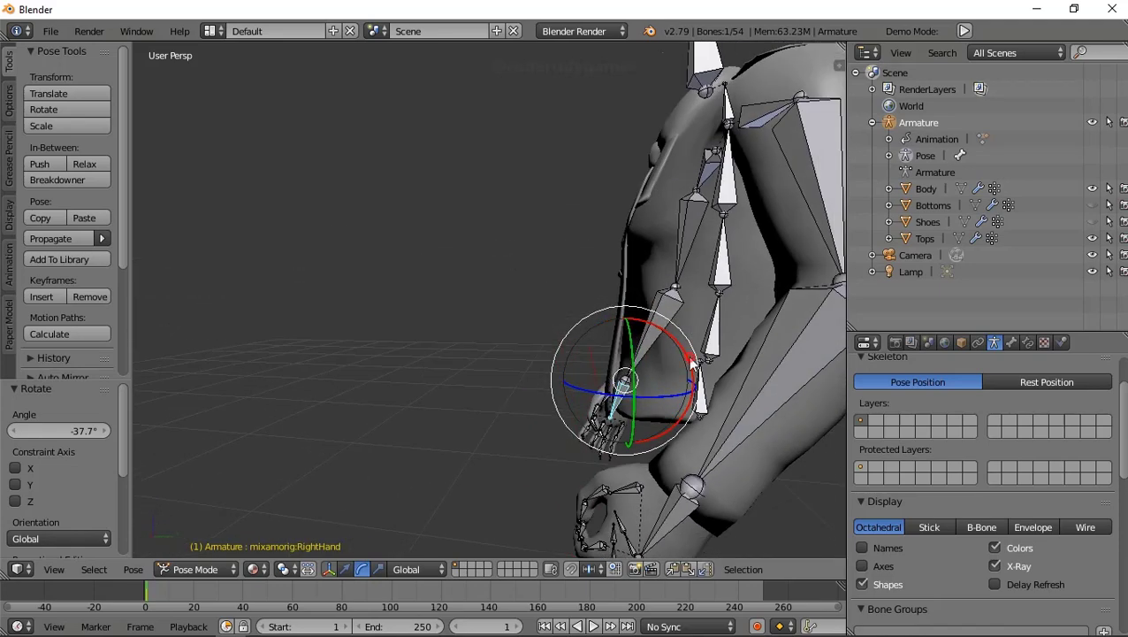
{"action": "left_click_drag", "start_coordinate": [692, 362], "coordinate": [554, 381]}
- Drag the timeline's top border upward to make it taller
{"action": "mouse_move", "coordinate": [554, 380]}
{"action": "middle_mouse_down"}
{"action": "mouse_move", "coordinate": [606, 326]}
{"action": "mouse_move", "coordinate": [810, 410]}
{"action": "mouse_move", "coordinate": [734, 410]}
{"action": "mouse_move", "coordinate": [619, 320]}
{"action": "mouse_move", "coordinate": [525, 338]}
{"action": "mouse_move", "coordinate": [515, 324]}
{"action": "mouse_move", "coordinate": [544, 328]}
{"action": "mouse_move", "coordinate": [588, 365]}
{"action": "middle_mouse_up"}
{"action": "scroll", "coordinate": [644, 327], "scroll_direction": "down", "scroll_amount": 3}
{"action": "scroll", "coordinate": [644, 327], "scroll_direction": "up", "scroll_amount": 3}
{"action": "scroll", "coordinate": [544, 327], "scroll_direction": "down", "scroll_amount": 3}
{"action": "scroll", "coordinate": [544, 327], "scroll_direction": "up", "scroll_amount": 3}
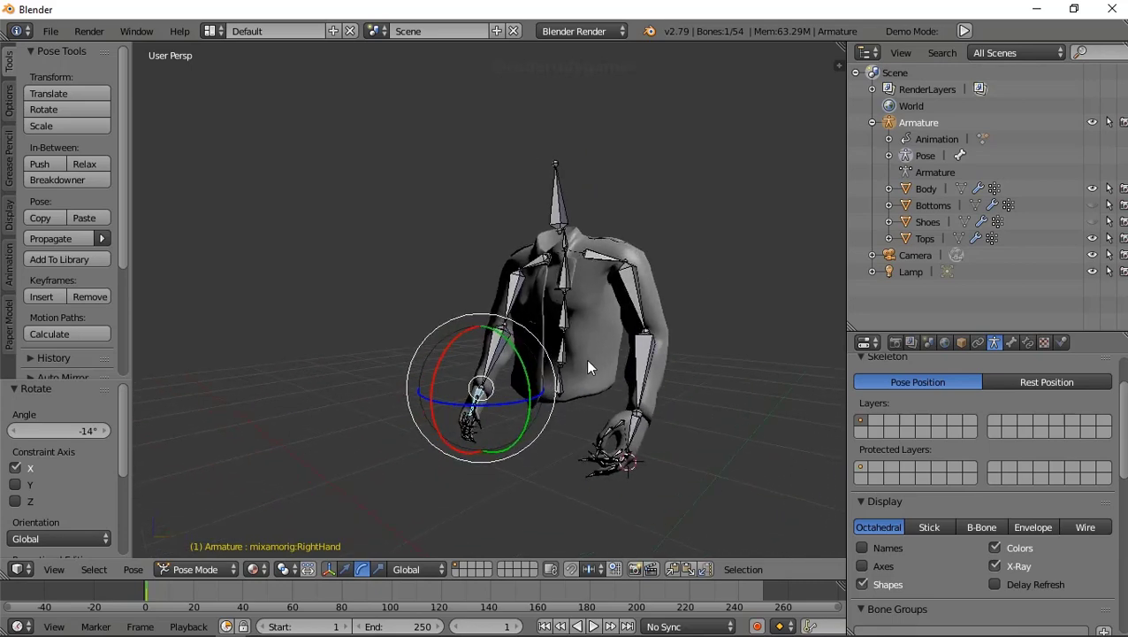
{"action": "middle_click_drag", "start_coordinate": [522, 344], "coordinate": [504, 354]}
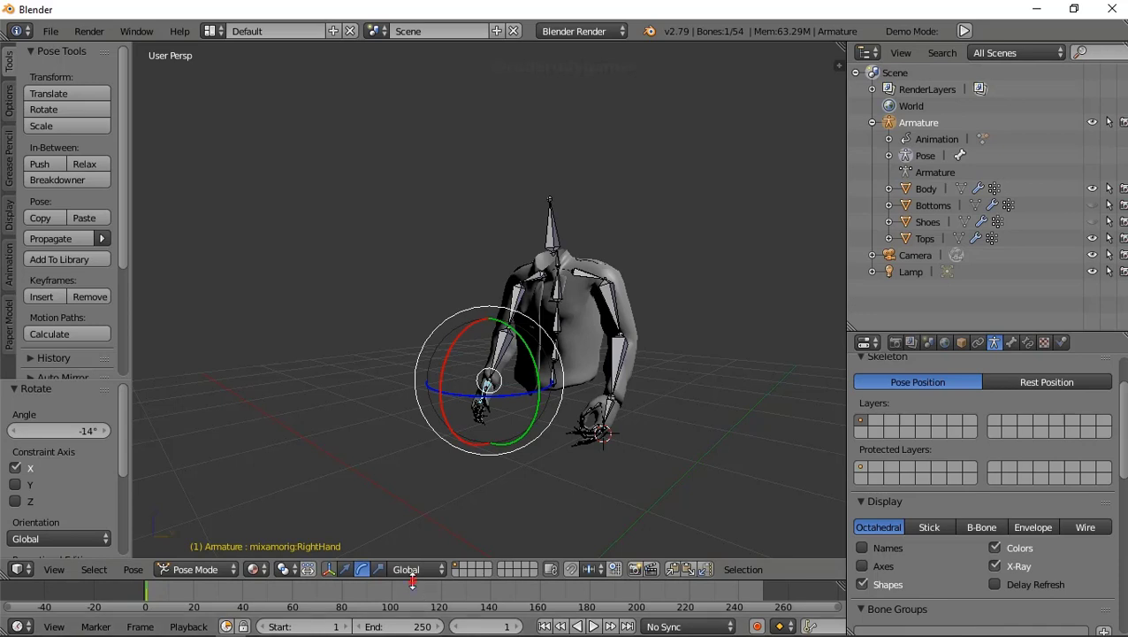
{"action": "left_click_drag", "start_coordinate": [417, 580], "coordinate": [416, 530]}
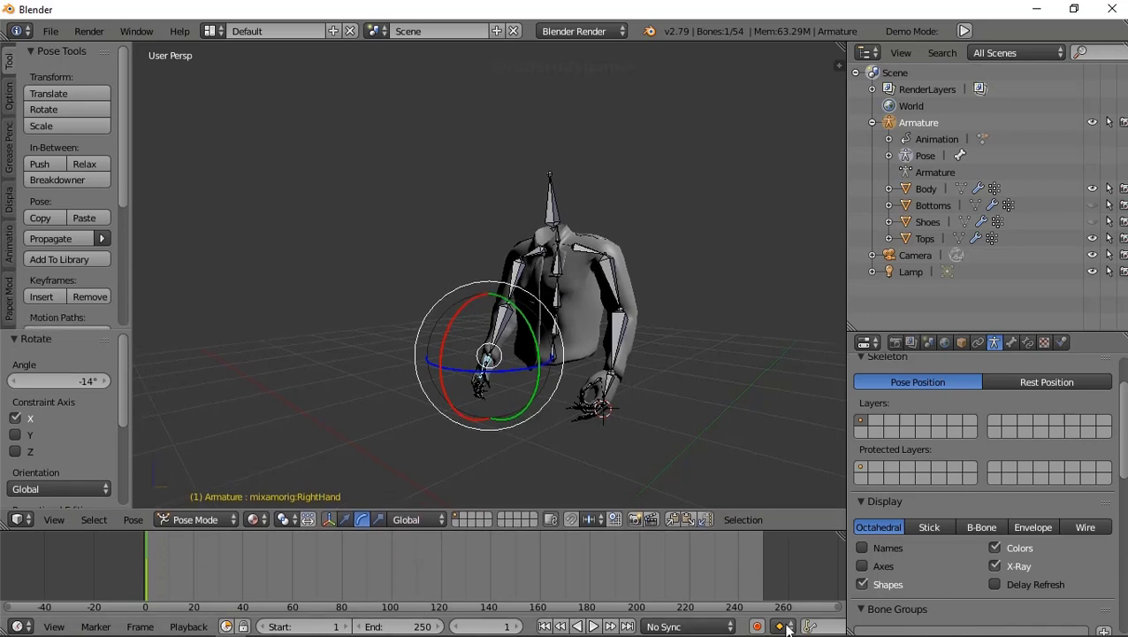
- Enable auto-keying and switch the bottom editor to a Dope Sheet showing the Armature action
{"action": "left_click", "coordinate": [757, 626]}
{"action": "left_click", "coordinate": [24, 625]}
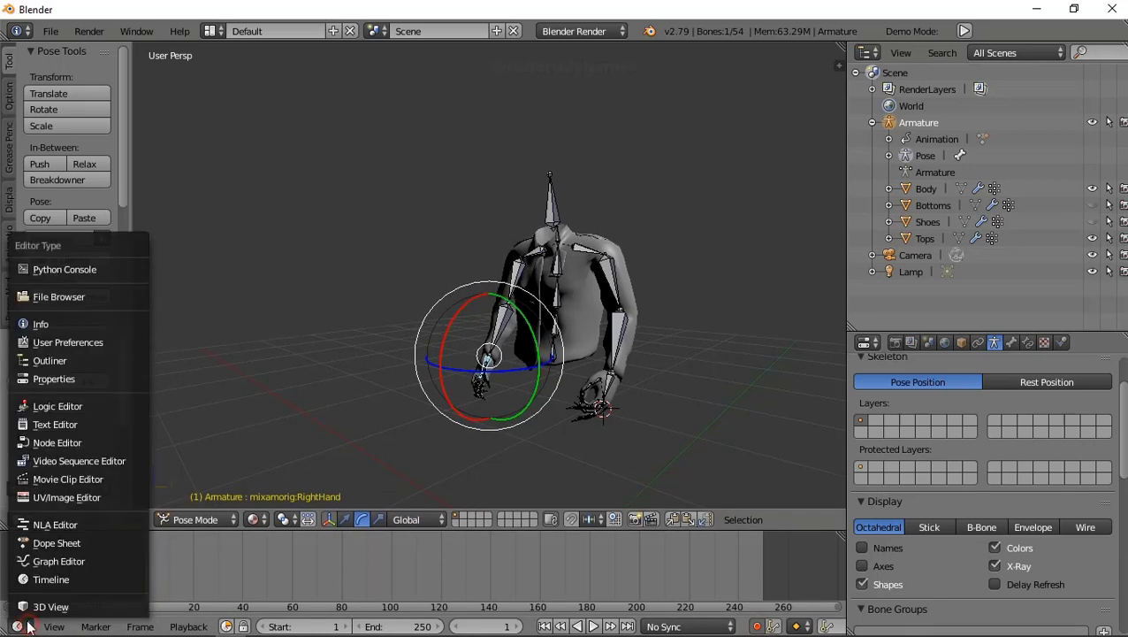
{"action": "left_click", "coordinate": [46, 541]}
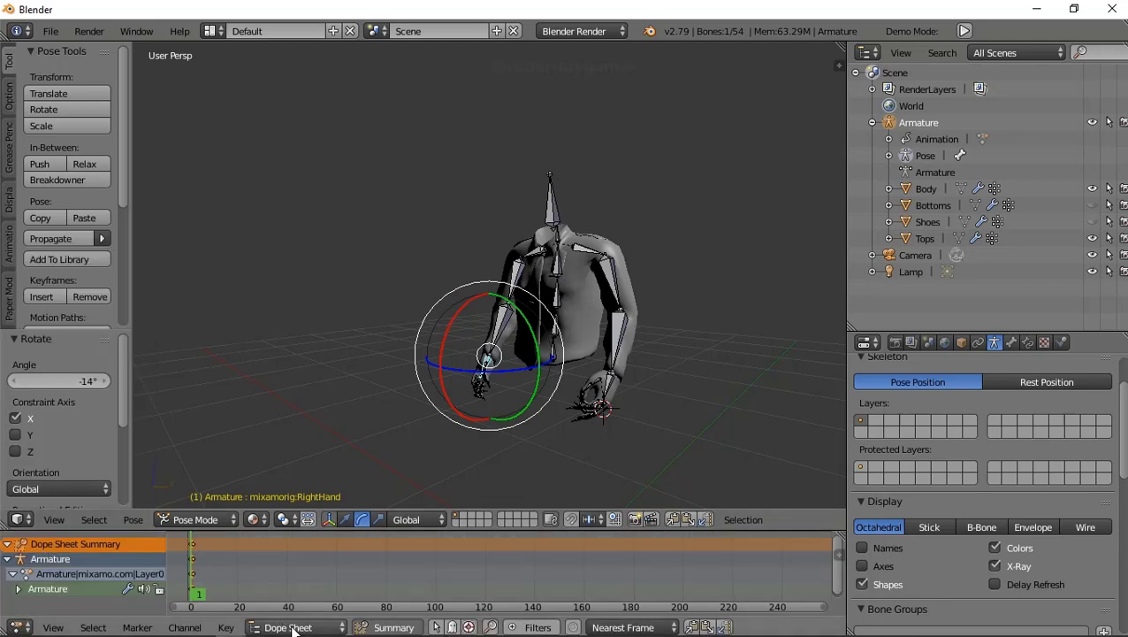
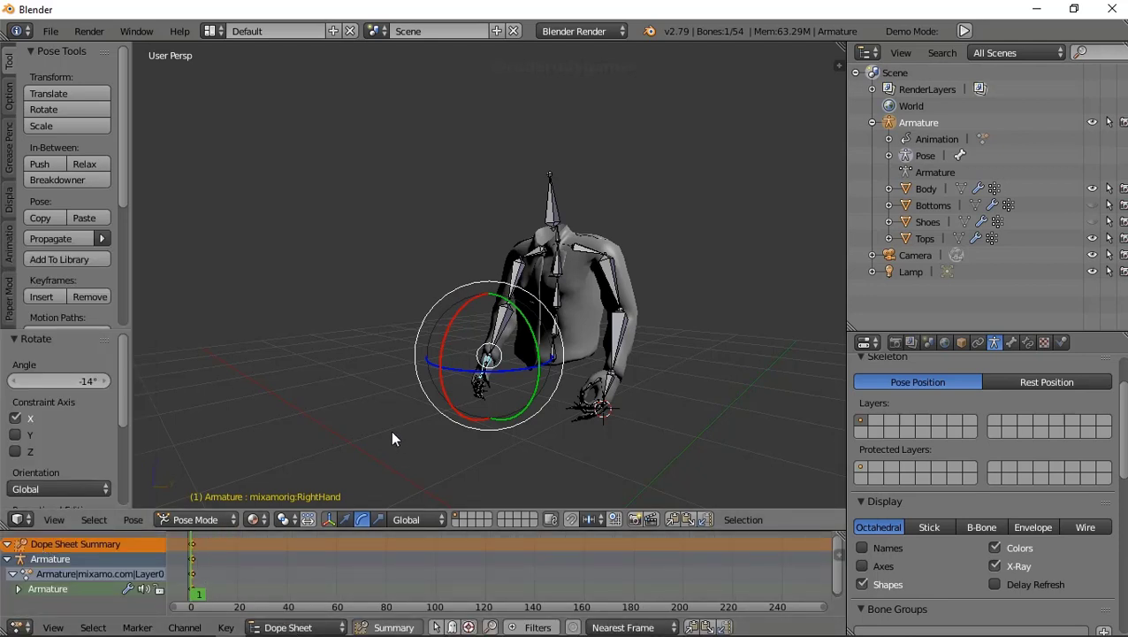
- Select all armature bones, enlarge the Dope Sheet and jump to frame 0's T-pose
{"action": "key", "text": "a"}
{"action": "key", "text": "a"}
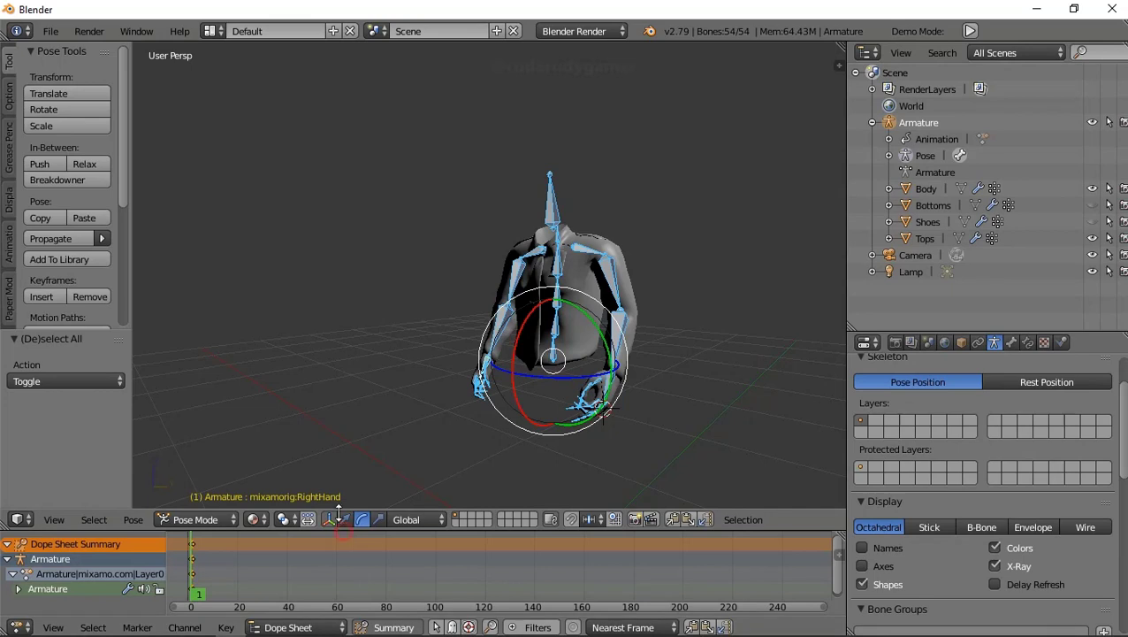
{"action": "left_click_drag", "start_coordinate": [338, 512], "coordinate": [336, 429]}
{"action": "left_click_drag", "start_coordinate": [207, 534], "coordinate": [172, 489]}
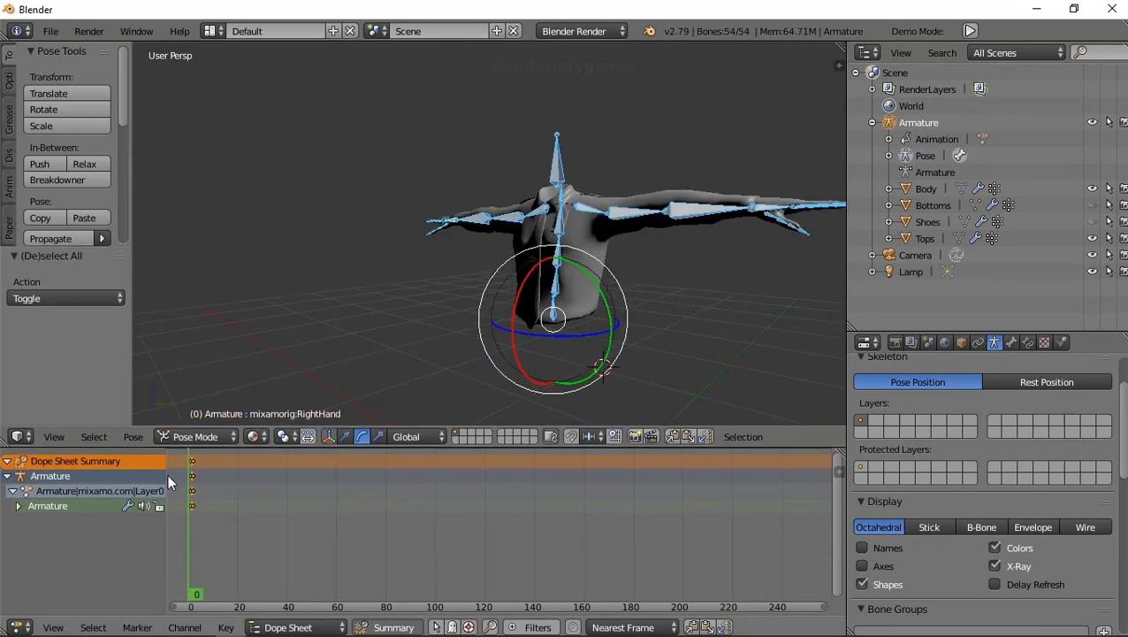
{"action": "key", "text": "g"}
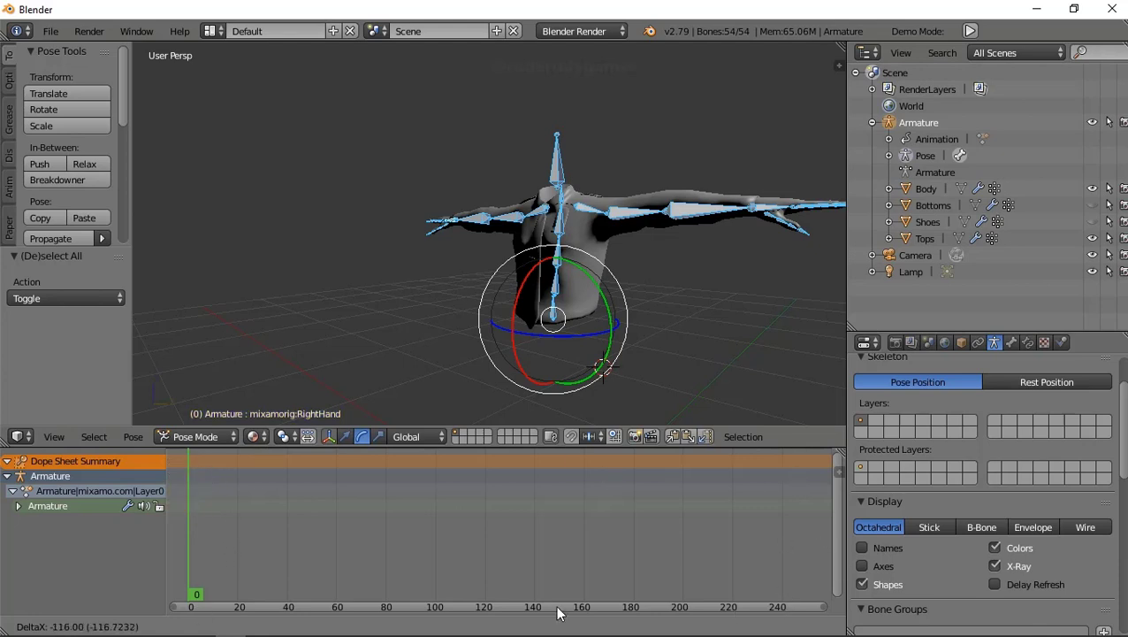
{"action": "key", "text": "Escape"}
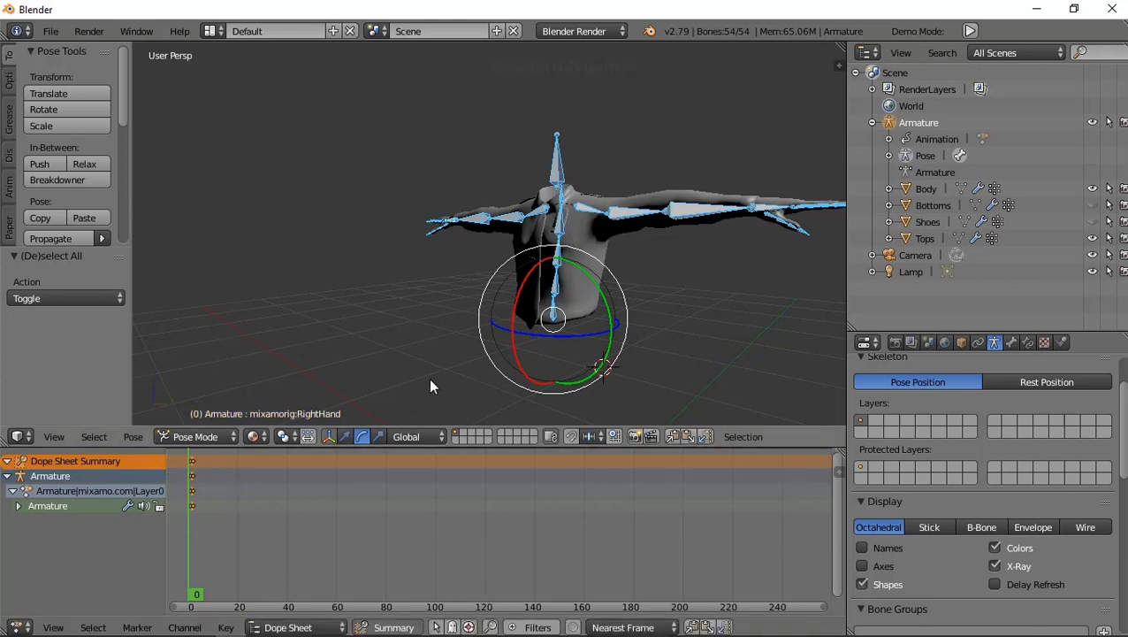
{"action": "middle_click_drag", "start_coordinate": [428, 378], "coordinate": [493, 375]}
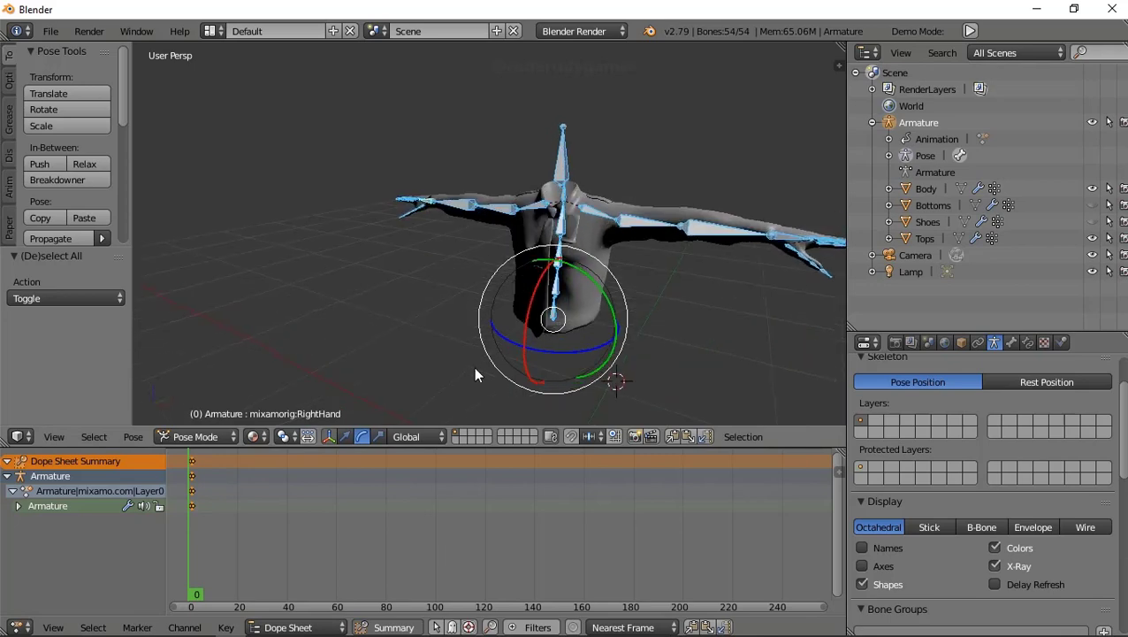
- Undo the last three changes to restore the posed frame-1 rig
{"action": "left_click", "coordinate": [134, 436]}
{"action": "left_click", "coordinate": [142, 417]}
{"action": "left_click", "coordinate": [133, 438]}
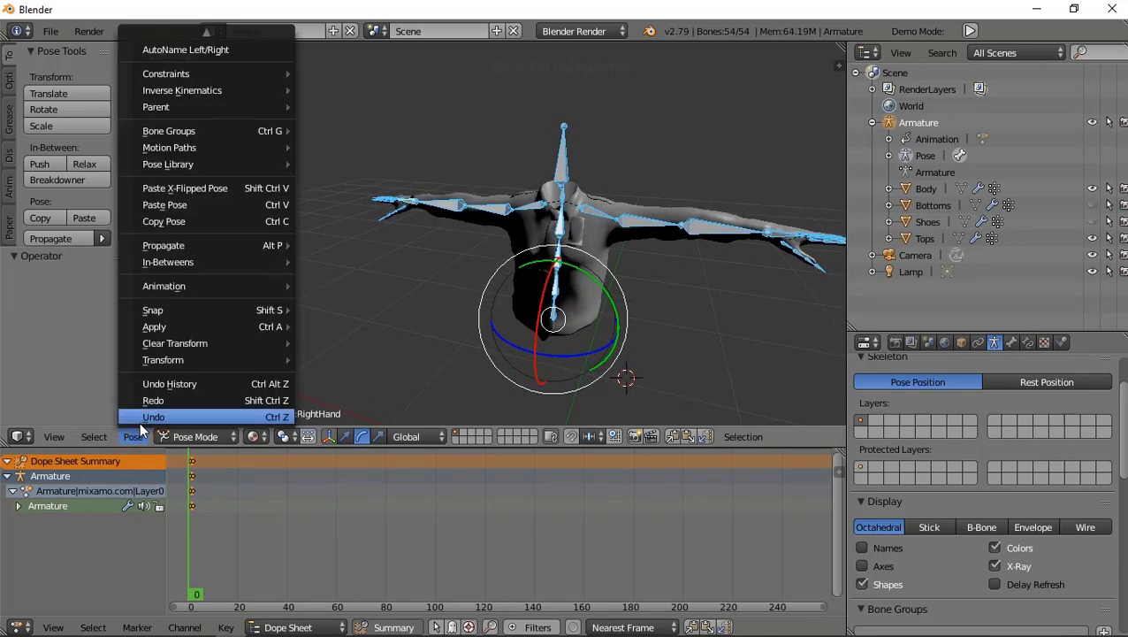
{"action": "left_click", "coordinate": [140, 422]}
{"action": "key", "text": "ctrl+z"}
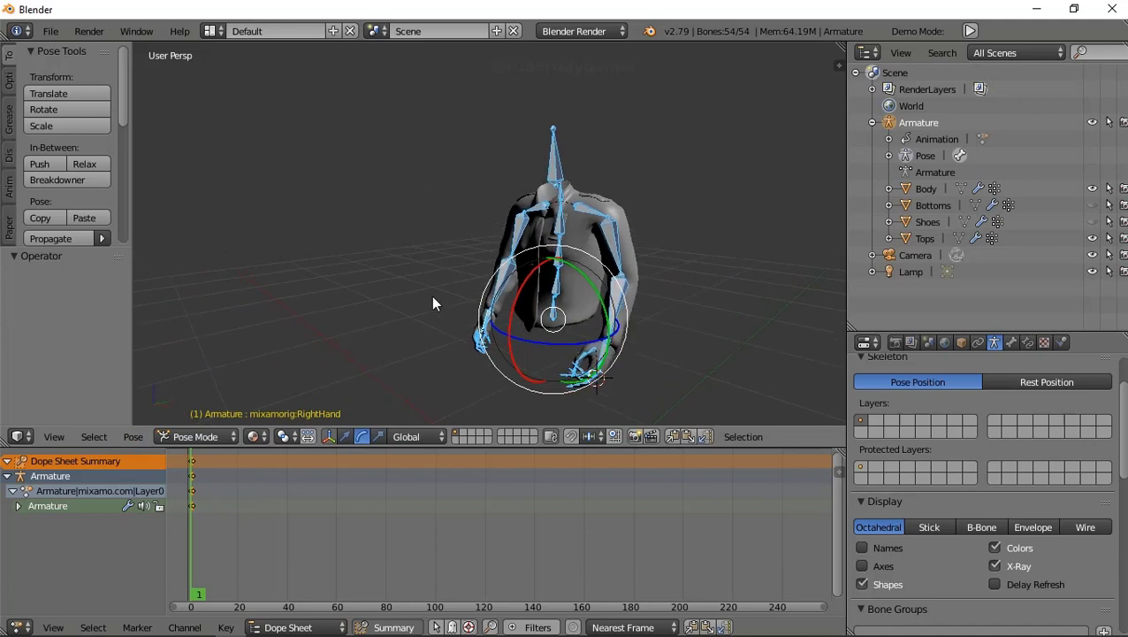
- Copy the rig's pose, trial-paste it at frame 60, preview, then undo the paste
{"action": "left_click", "coordinate": [49, 220]}
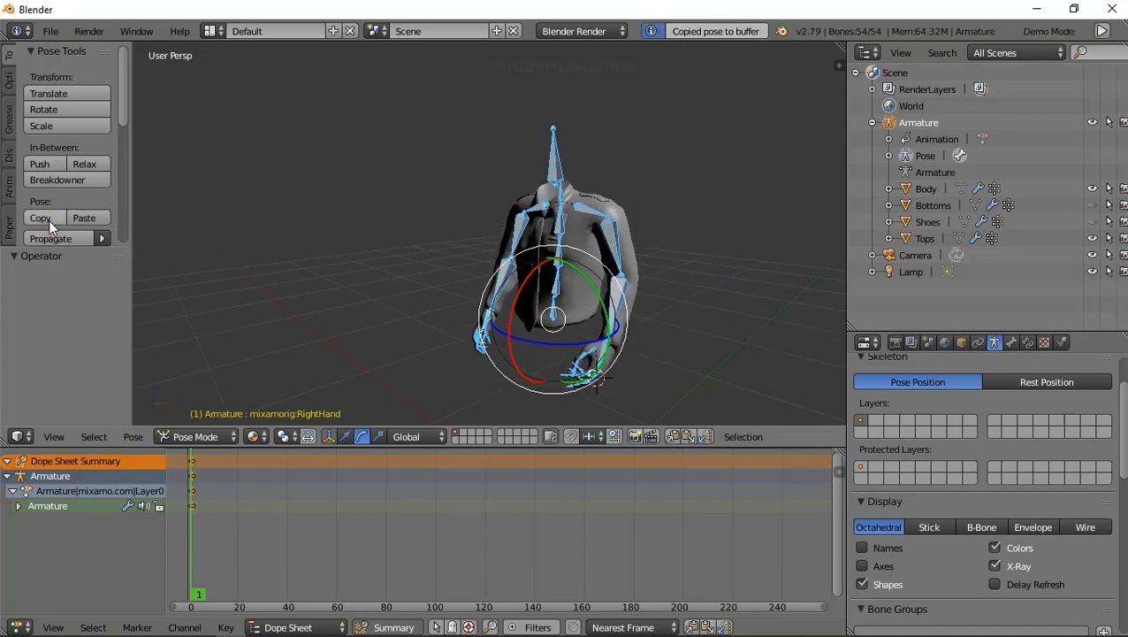
{"action": "left_click_drag", "start_coordinate": [339, 460], "coordinate": [336, 462]}
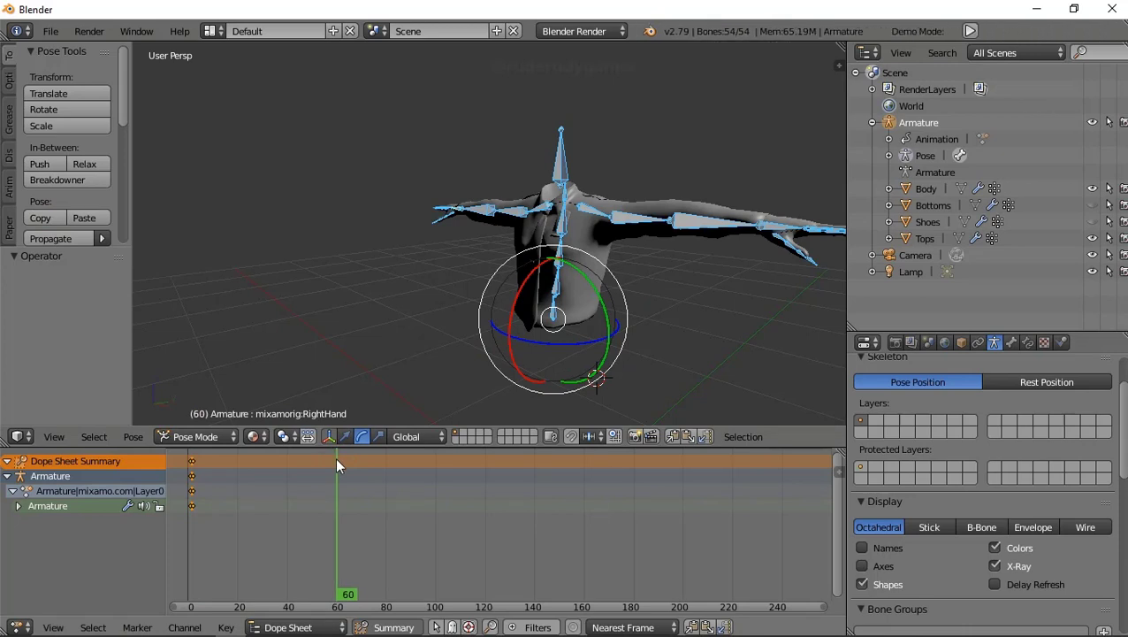
{"action": "left_click", "coordinate": [85, 217]}
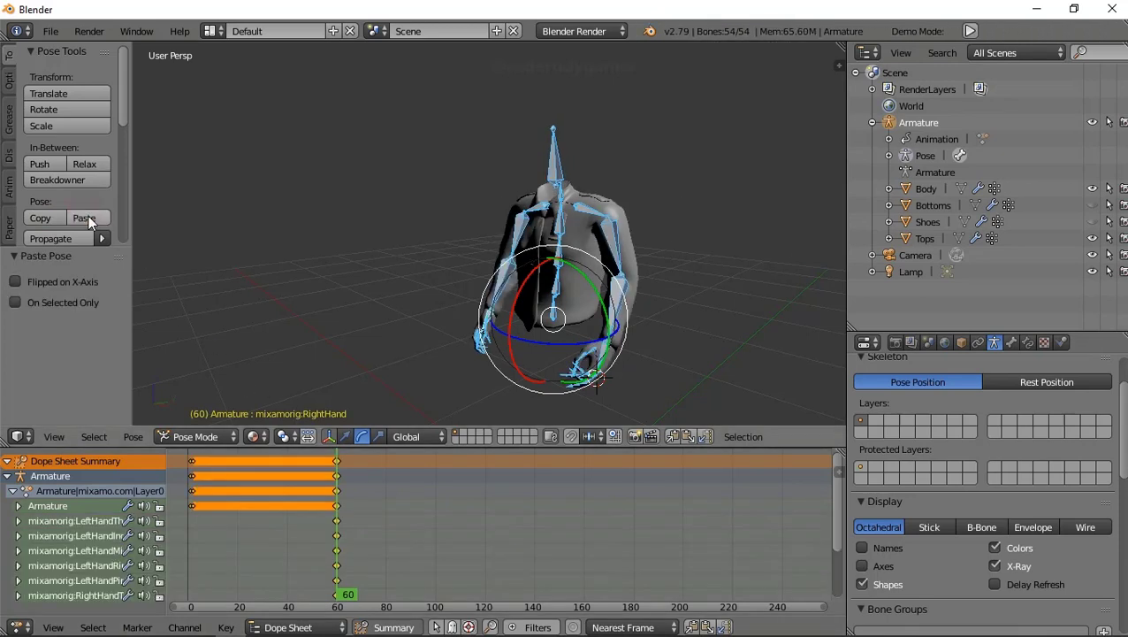
{"action": "left_click", "coordinate": [262, 455]}
{"action": "mouse_move", "coordinate": [261, 451]}
{"action": "left_mouse_down"}
{"action": "mouse_move", "coordinate": [232, 471]}
{"action": "mouse_move", "coordinate": [336, 521]}
{"action": "left_mouse_up"}
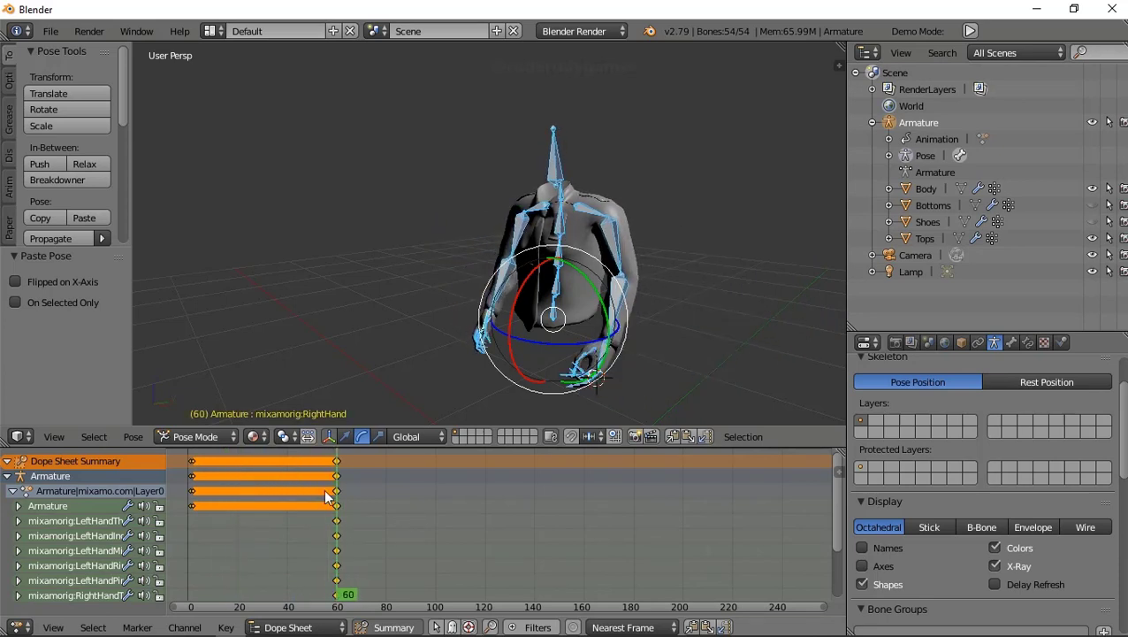
{"action": "key", "text": "ctrl+z"}
{"action": "key", "text": "ctrl+z"}
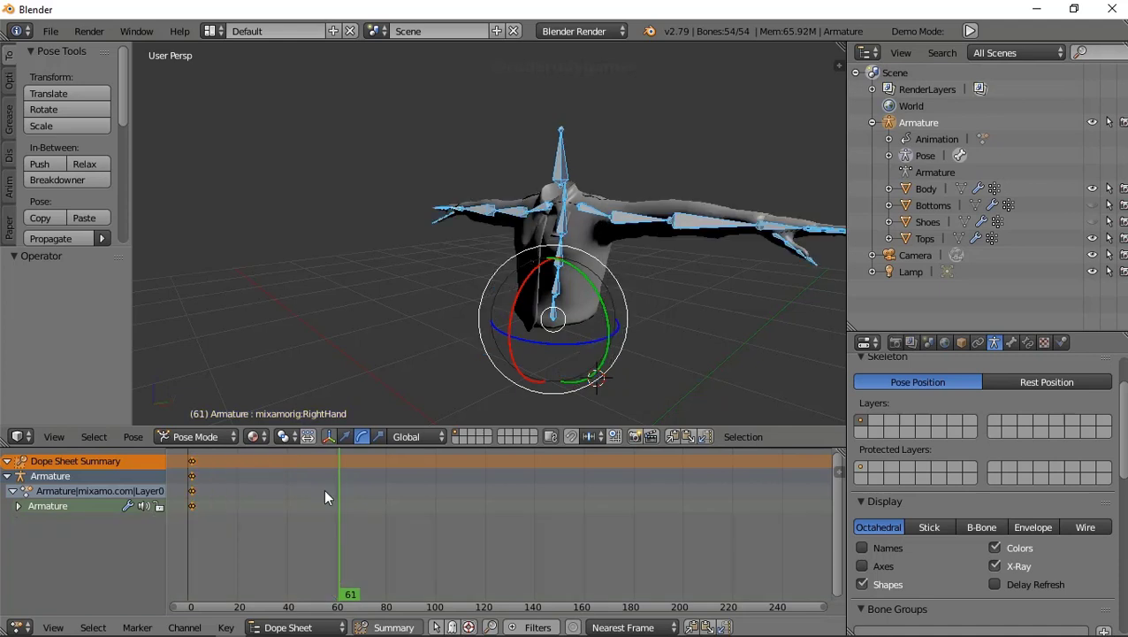
- At frame 1, apply the pose as the rest pose, then undo it
{"action": "key", "text": "shift+Left"}
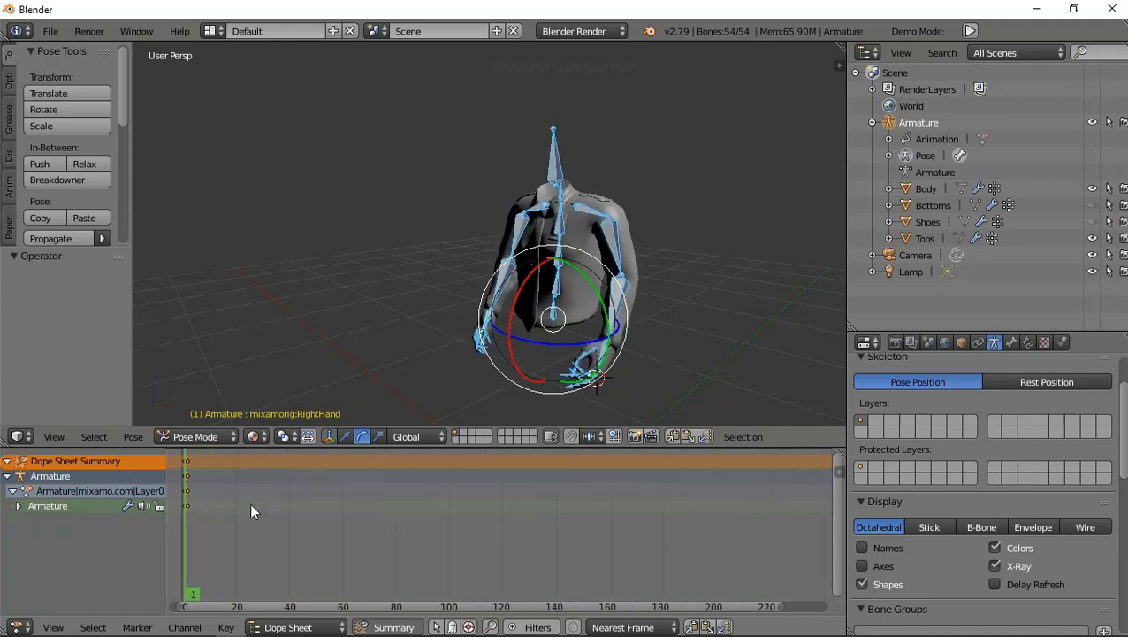
{"action": "left_click", "coordinate": [138, 436]}
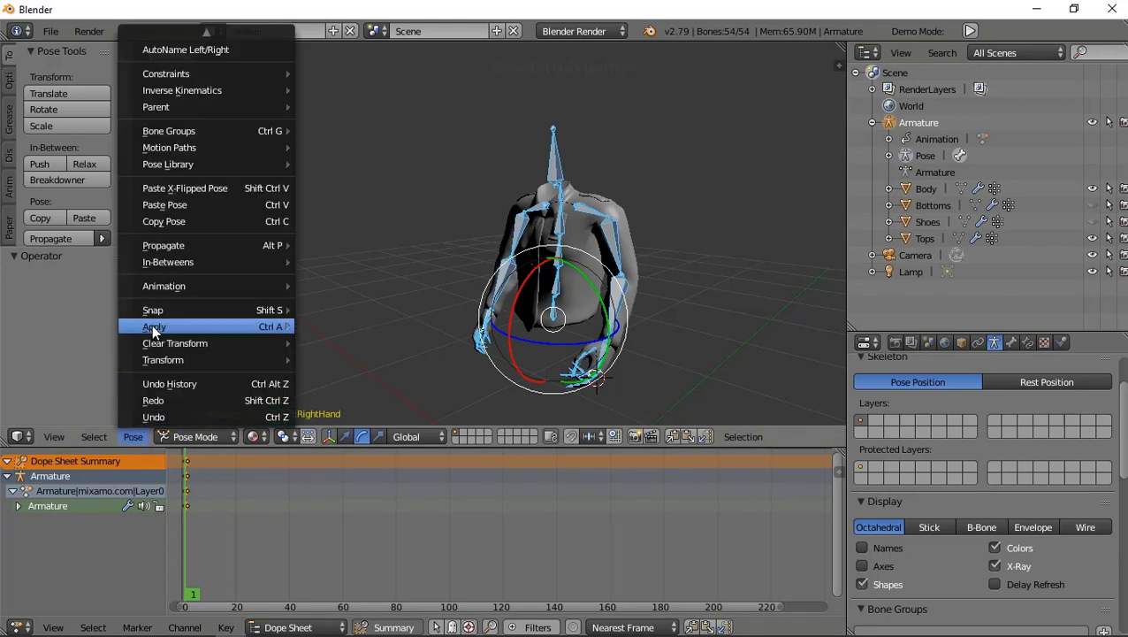
{"action": "mouse_move", "coordinate": [204, 326]}
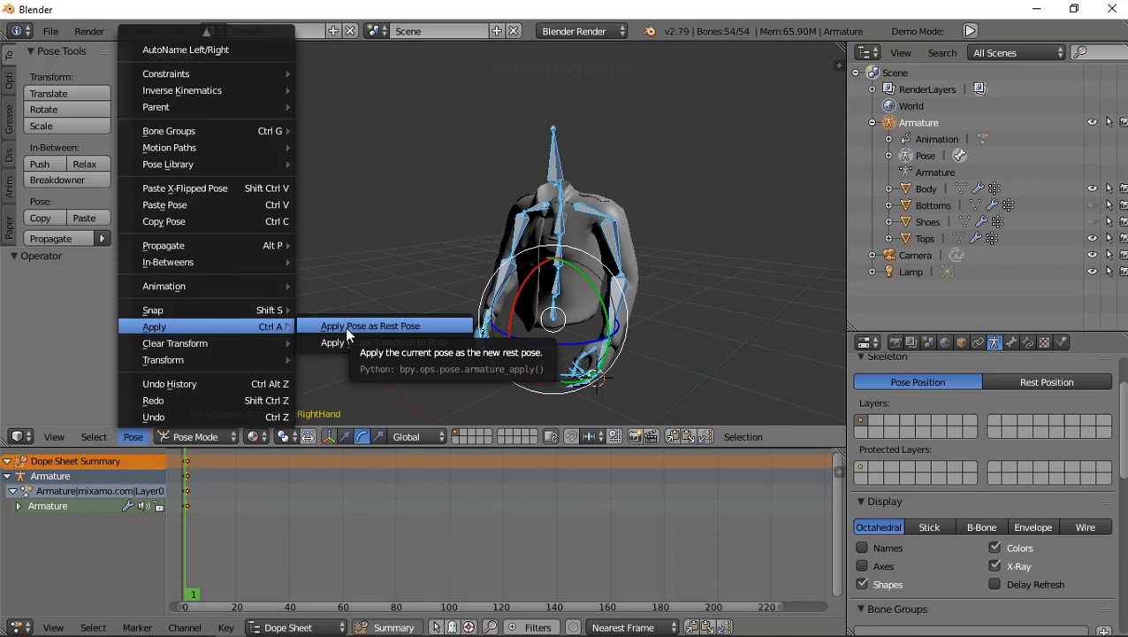
{"action": "left_click", "coordinate": [347, 333]}
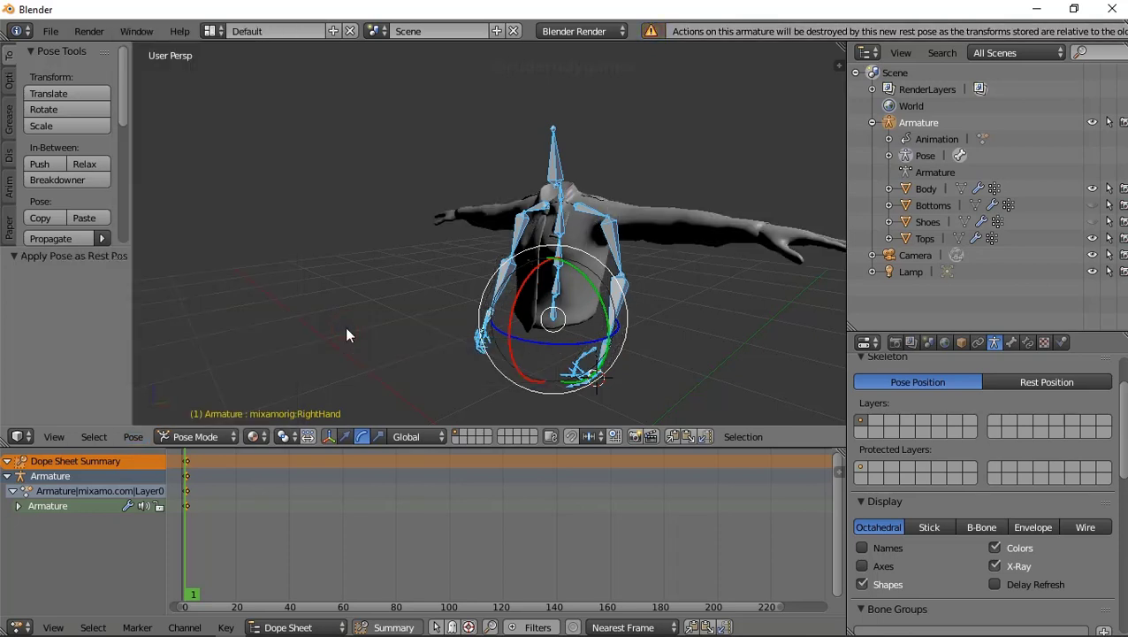
{"action": "left_click", "coordinate": [124, 433]}
{"action": "left_click", "coordinate": [146, 416]}
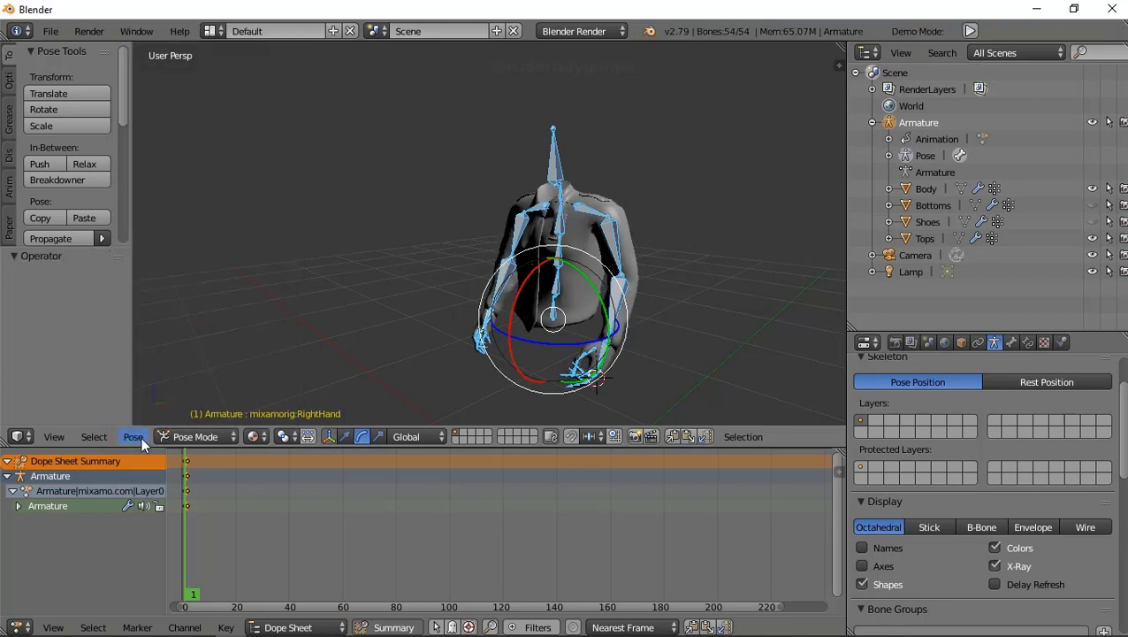
- Apply Visual Transform to Pose and check that it holds at frame 2
{"action": "left_click", "coordinate": [140, 437]}
{"action": "mouse_move", "coordinate": [155, 326]}
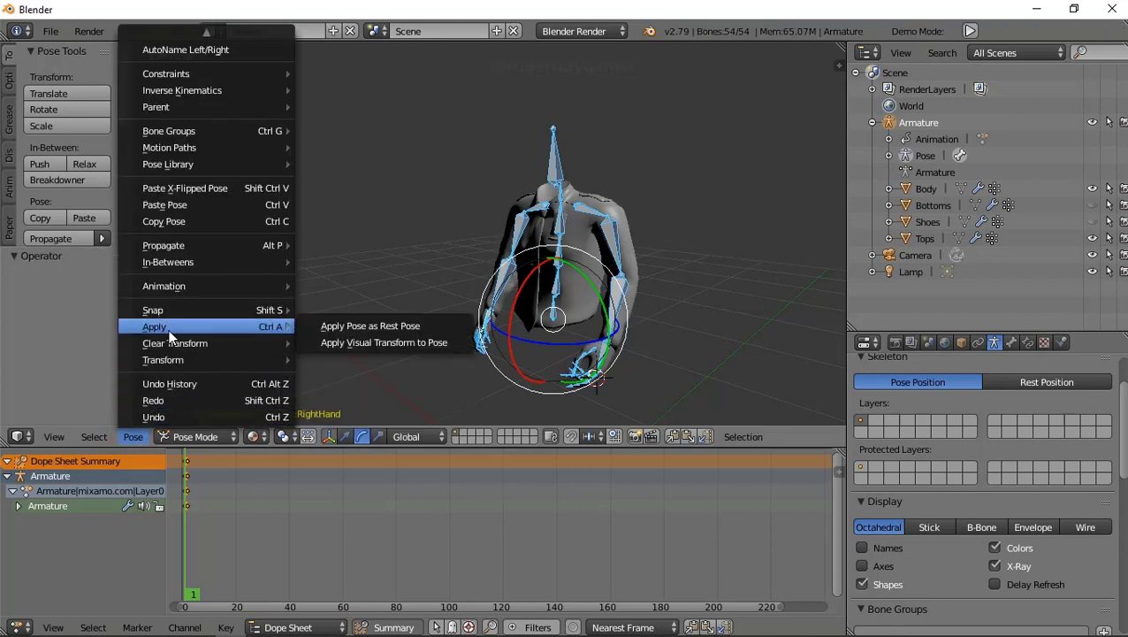
{"action": "left_click", "coordinate": [359, 342]}
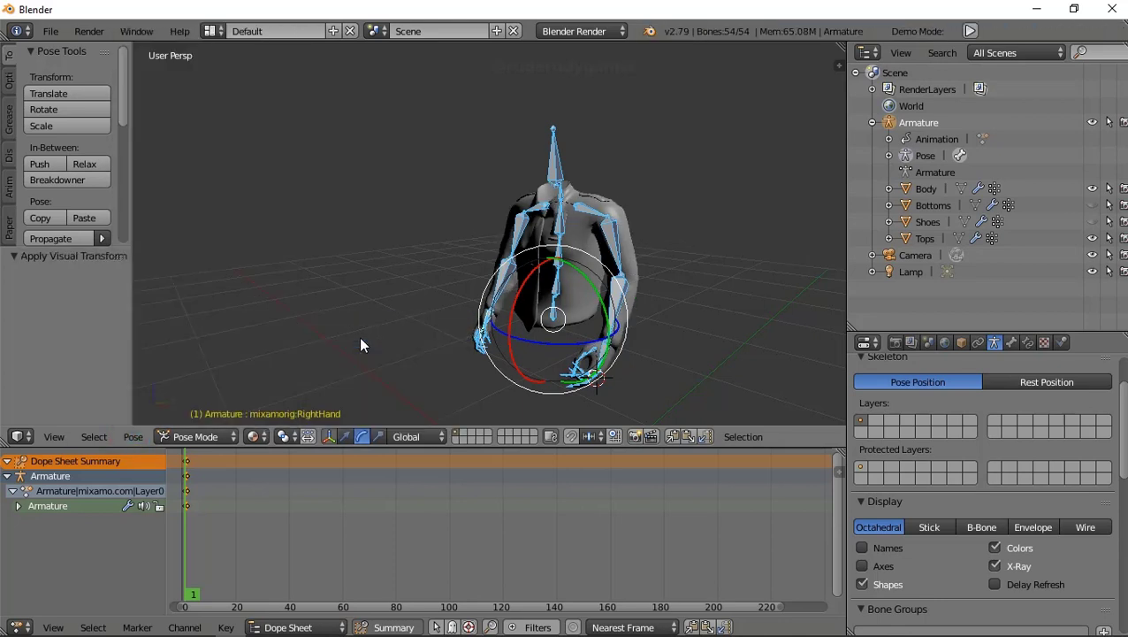
{"action": "mouse_move", "coordinate": [186, 526]}
{"action": "left_mouse_down"}
{"action": "mouse_move", "coordinate": [219, 529]}
{"action": "mouse_move", "coordinate": [184, 536]}
{"action": "left_mouse_up"}
{"action": "left_click", "coordinate": [188, 539]}
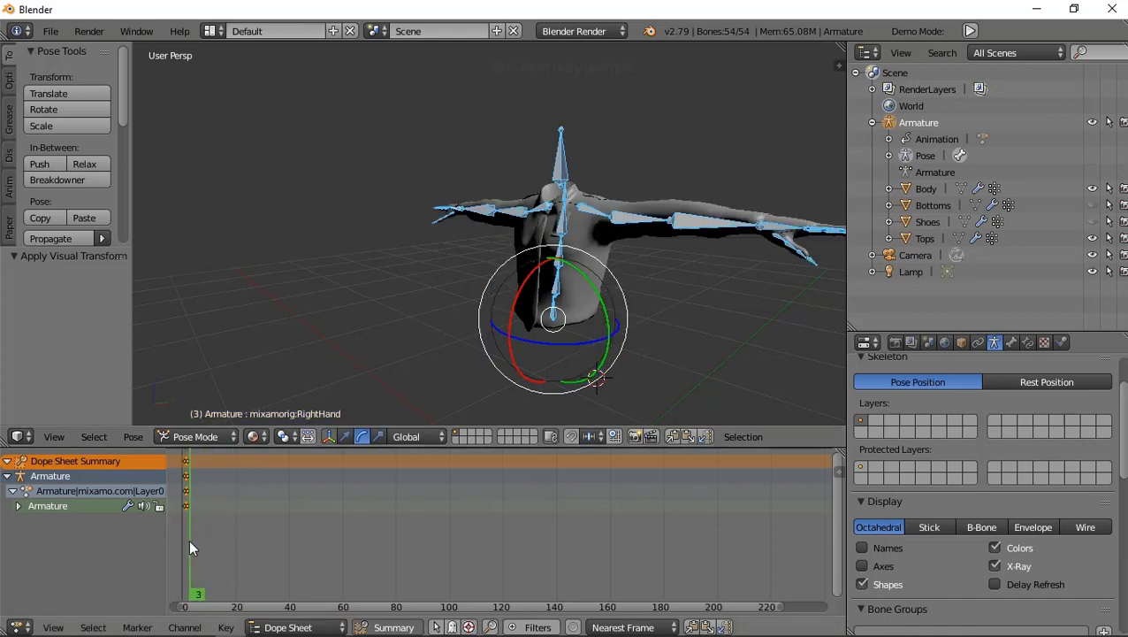
{"action": "left_click", "coordinate": [133, 437]}
{"action": "left_click", "coordinate": [152, 417]}
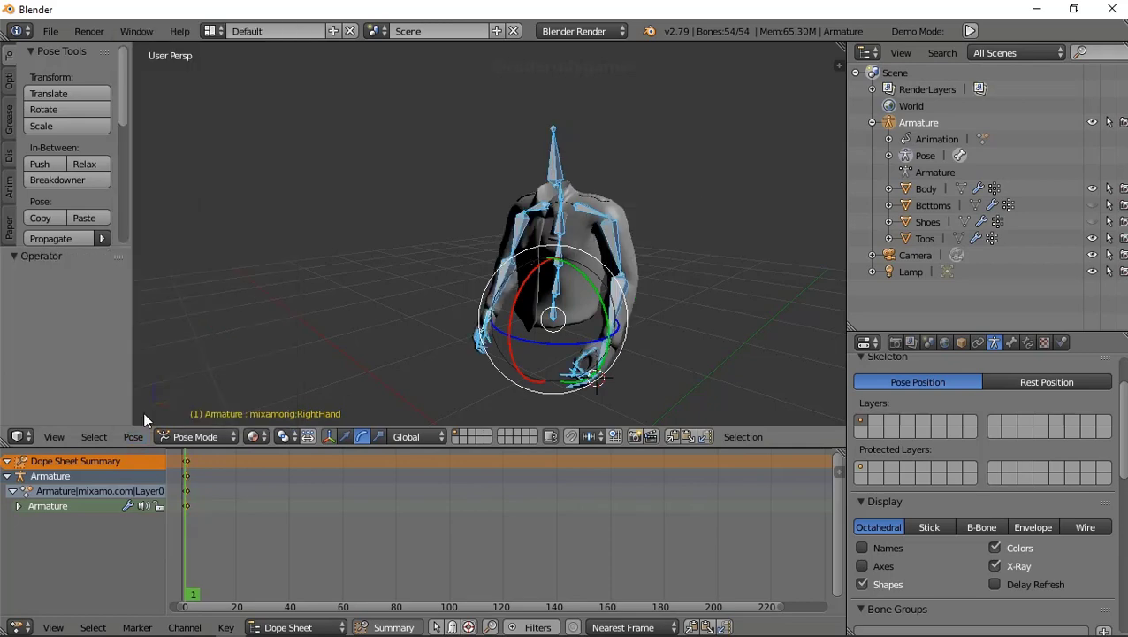
- Switch the armature from Pose Mode to Object Mode
{"action": "key", "text": "r"}
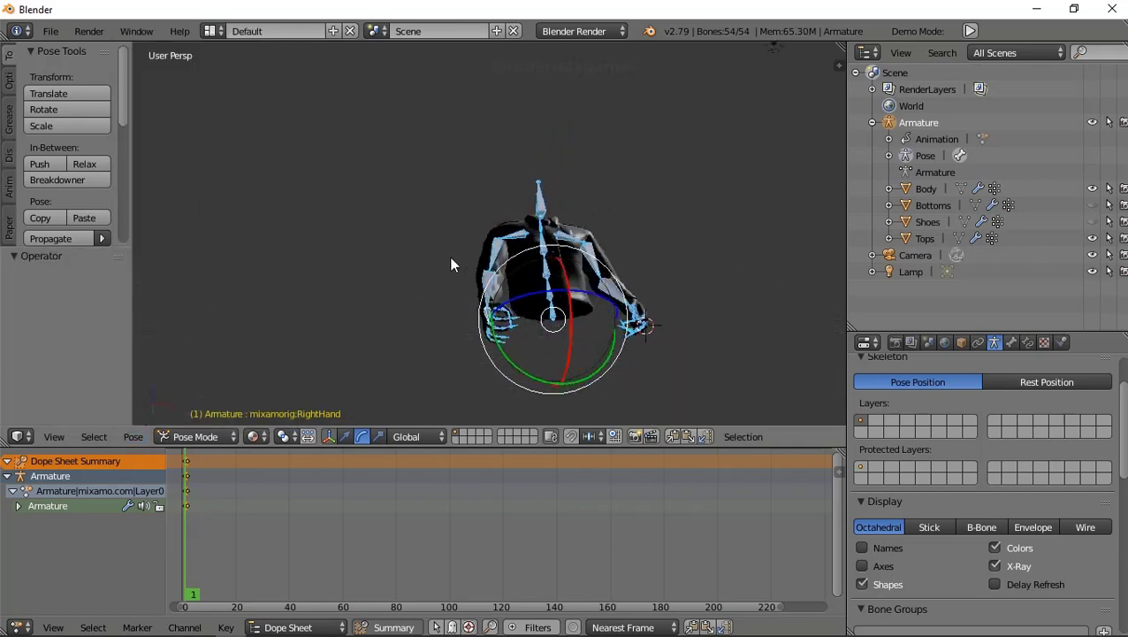
{"action": "left_click", "coordinate": [370, 337]}
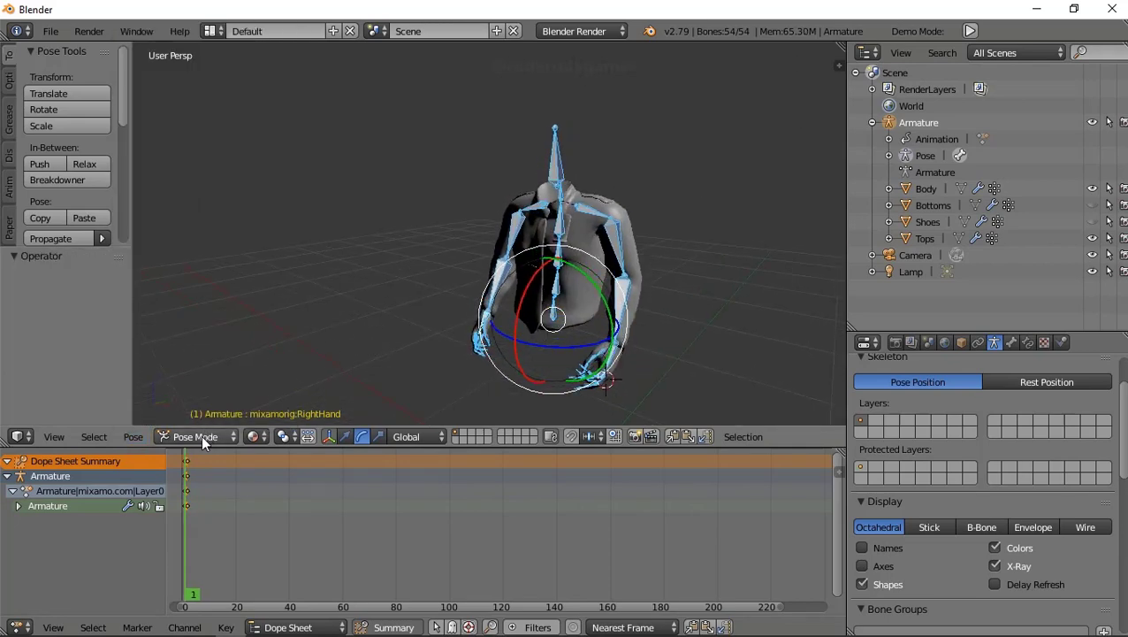
{"action": "left_click", "coordinate": [201, 434]}
{"action": "left_click", "coordinate": [207, 420]}
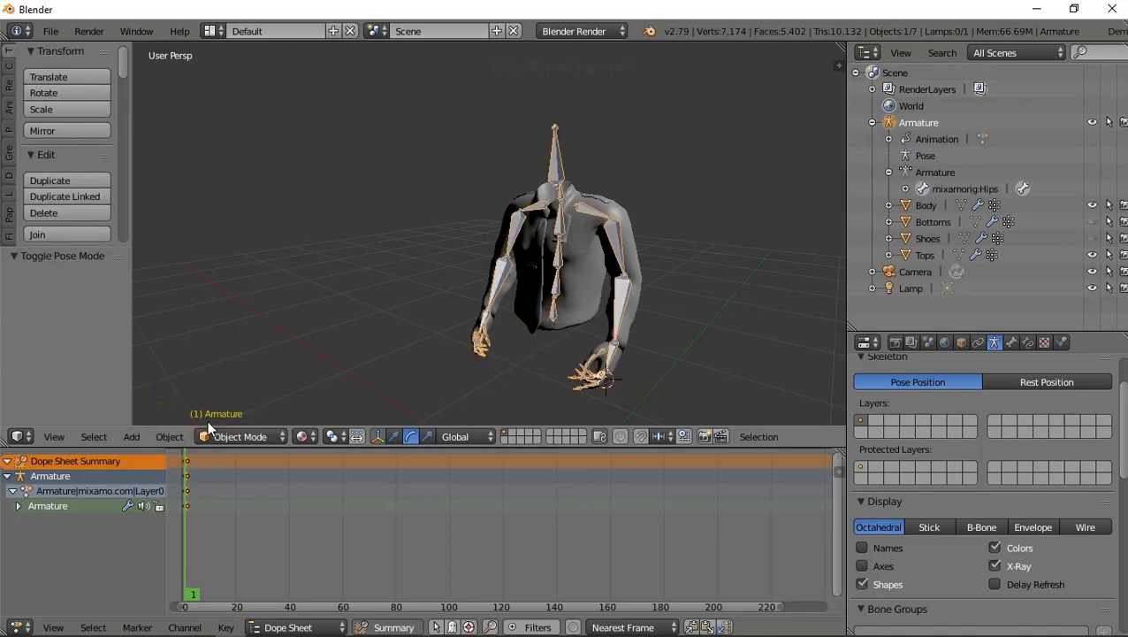
{"action": "left_click", "coordinate": [162, 436]}
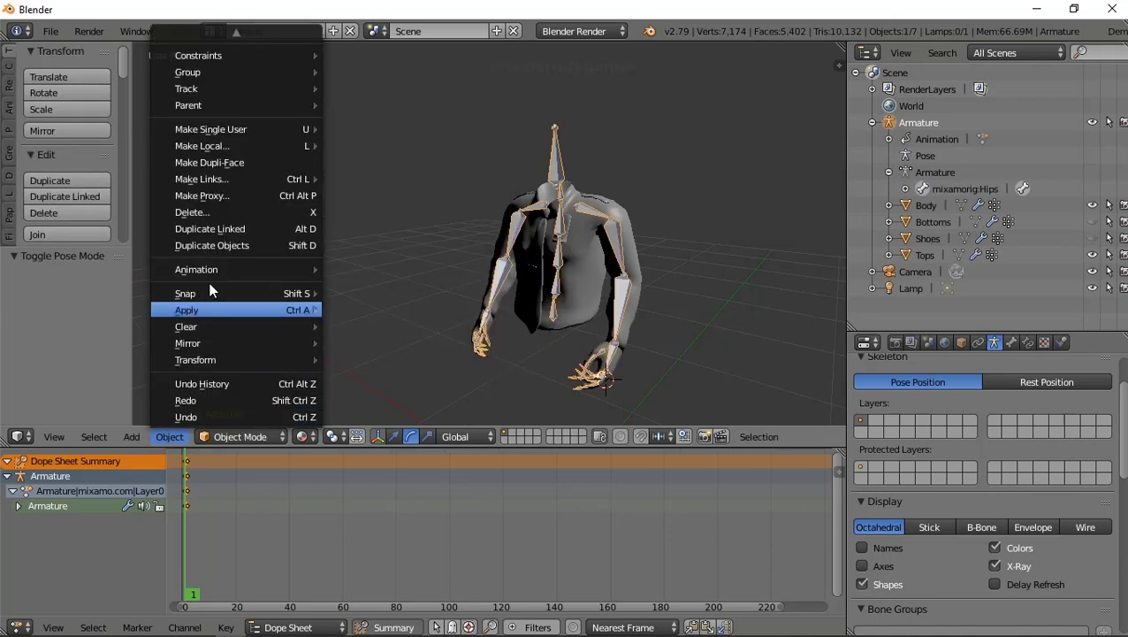
{"action": "mouse_move", "coordinate": [196, 270]}
{"action": "left_click", "coordinate": [373, 341]}
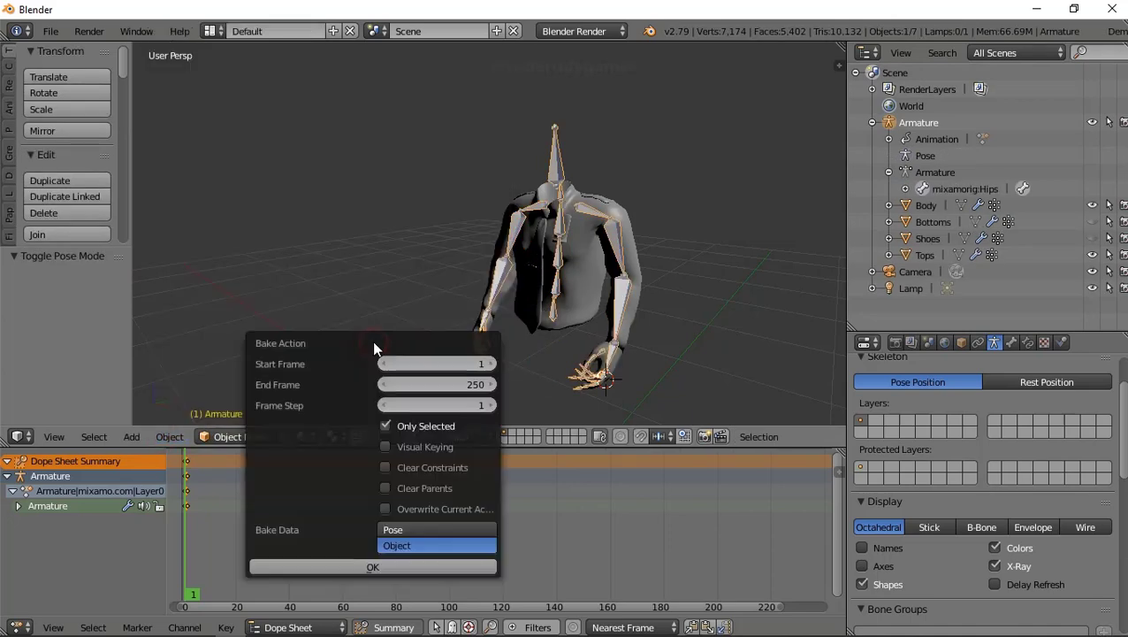
{"action": "left_click", "coordinate": [388, 562]}
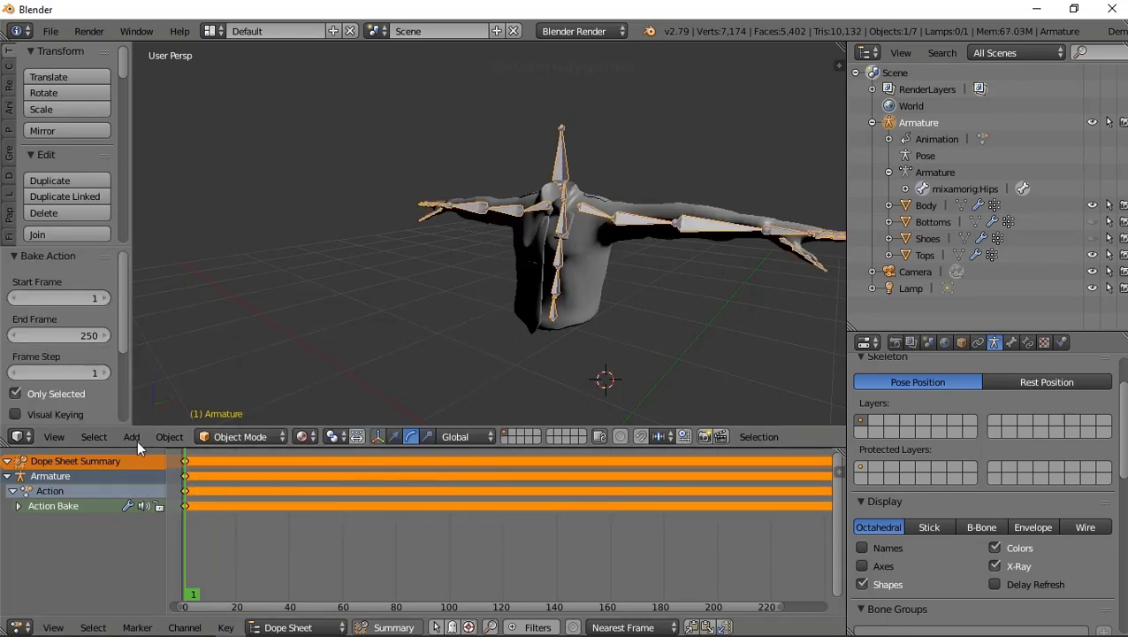
{"action": "left_click", "coordinate": [165, 438]}
{"action": "left_click", "coordinate": [182, 416]}
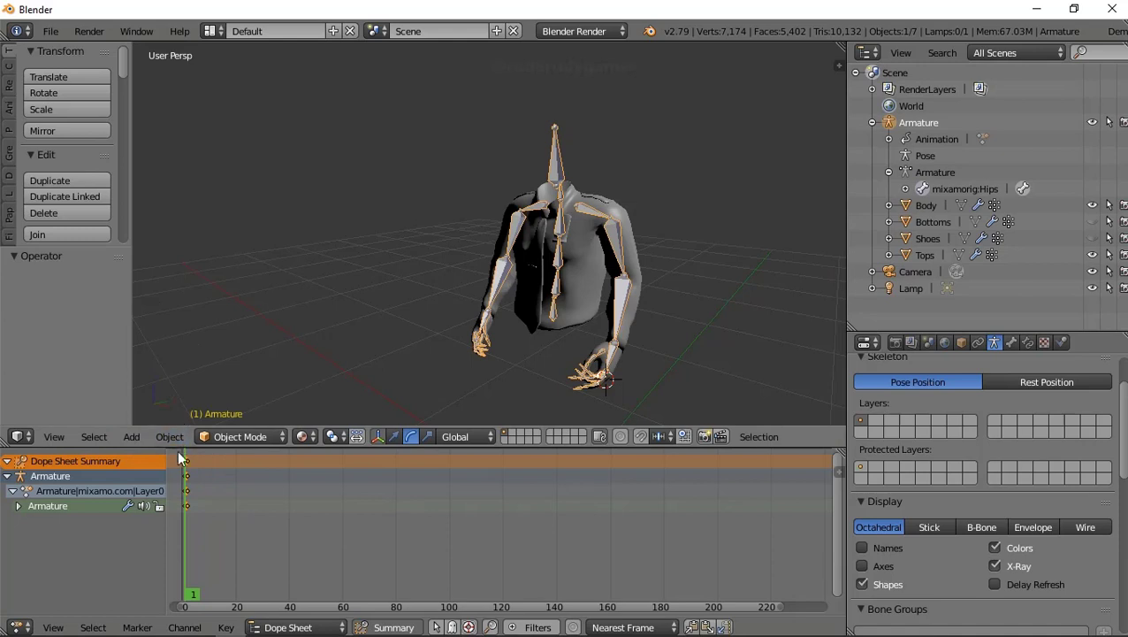
{"action": "left_click", "coordinate": [164, 440]}
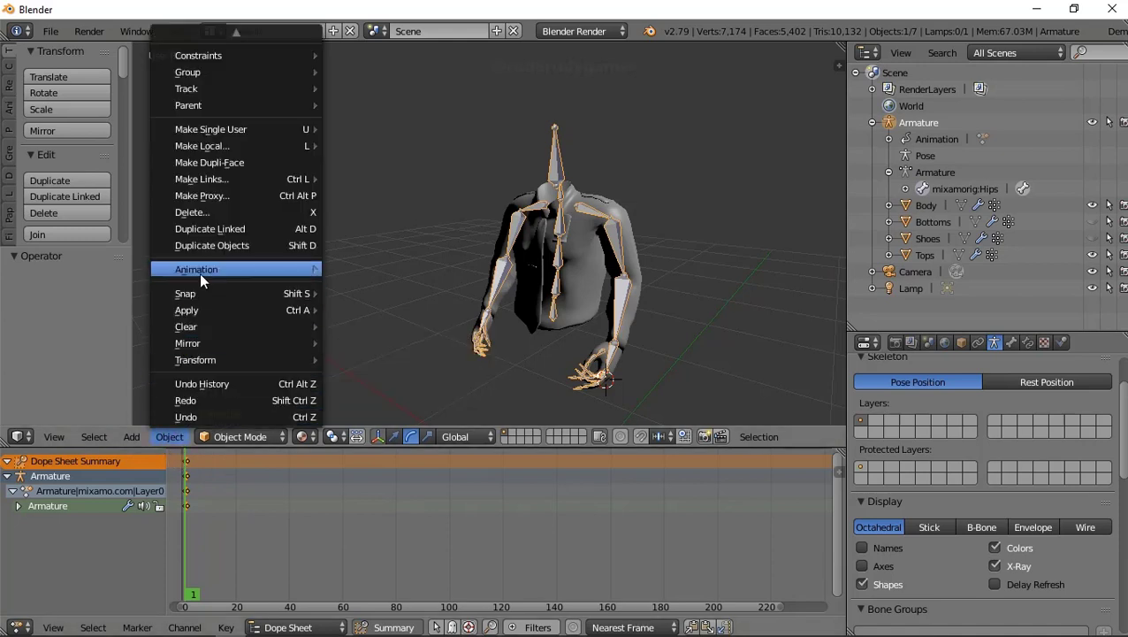
{"action": "mouse_move", "coordinate": [196, 269]}
{"action": "left_click", "coordinate": [376, 342]}
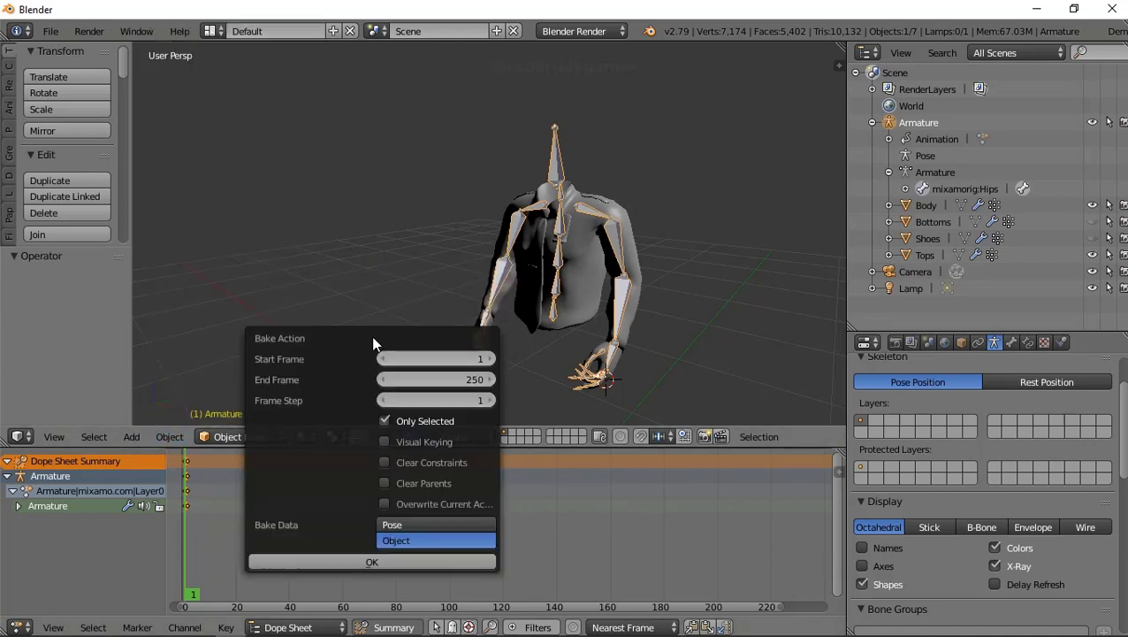
{"action": "left_click", "coordinate": [400, 540]}
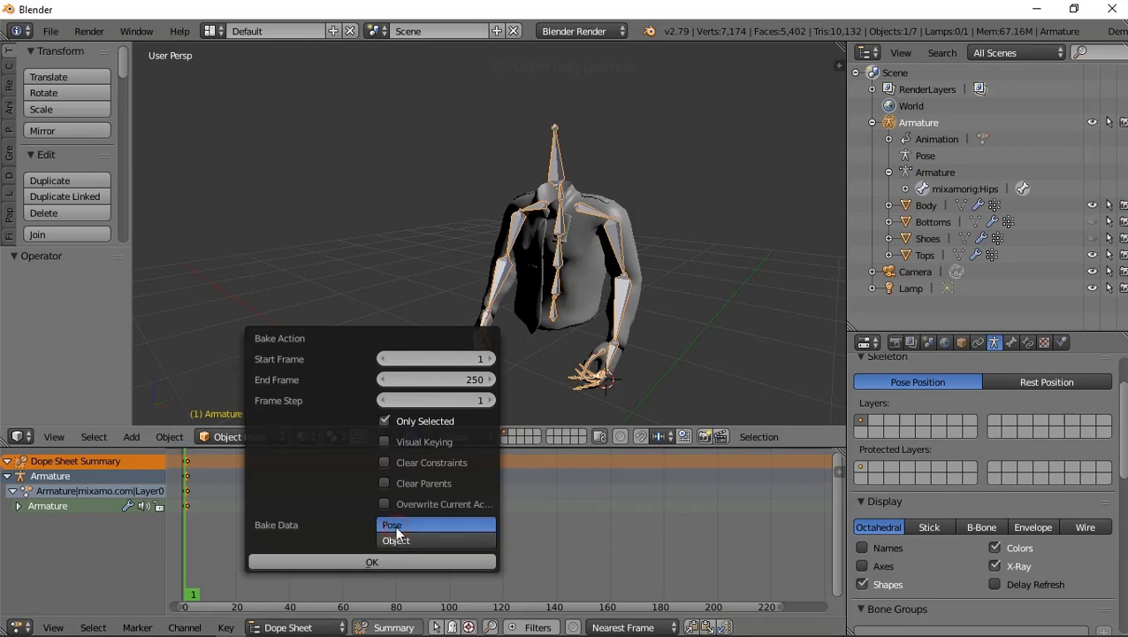
{"action": "left_click", "coordinate": [383, 421]}
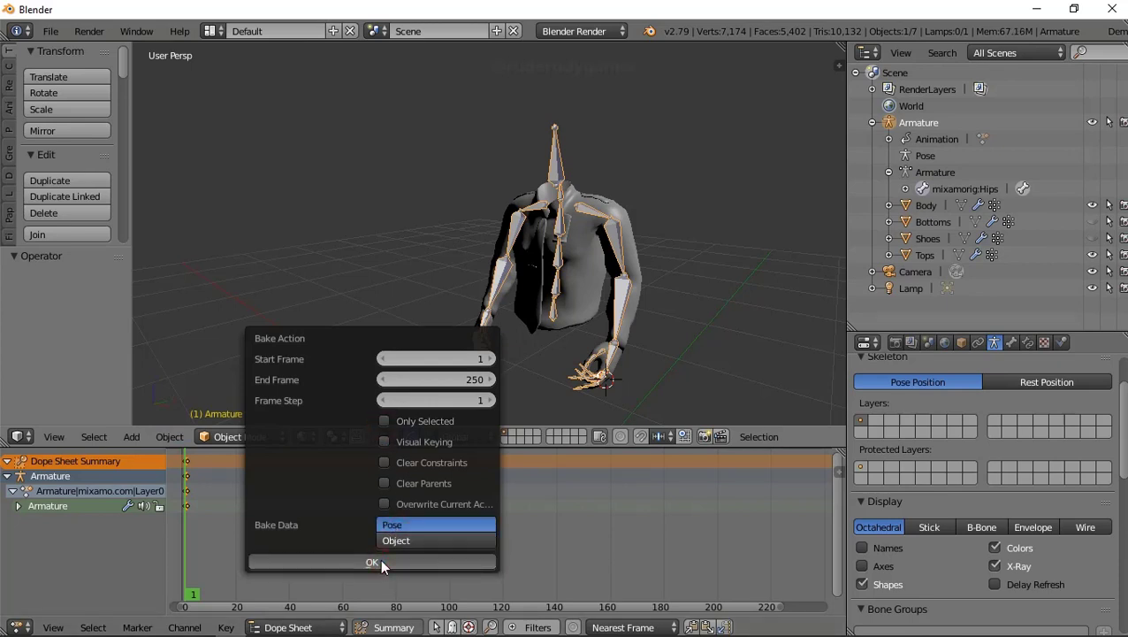
{"action": "left_click", "coordinate": [372, 563]}
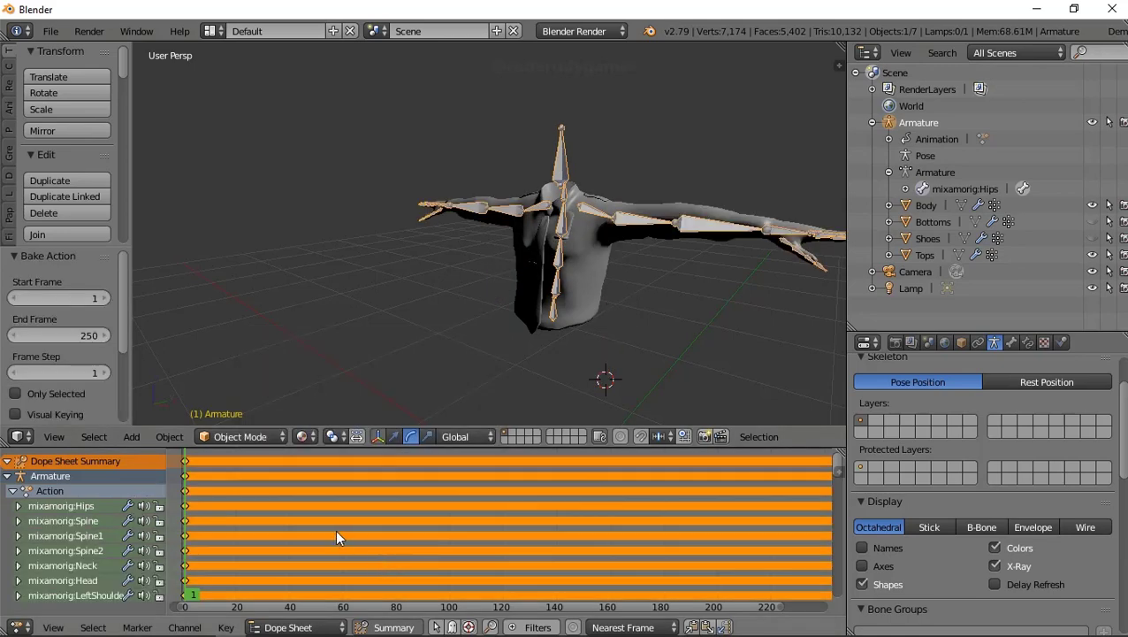
{"action": "left_click", "coordinate": [169, 436]}
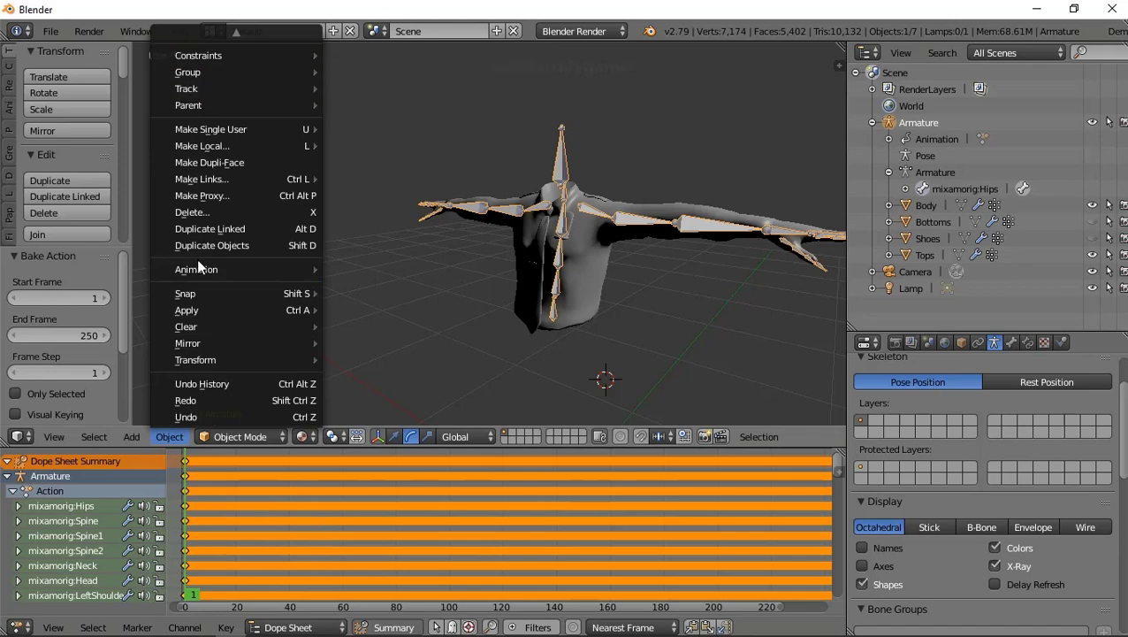
{"action": "left_click", "coordinate": [169, 436]}
{"action": "left_click", "coordinate": [182, 415]}
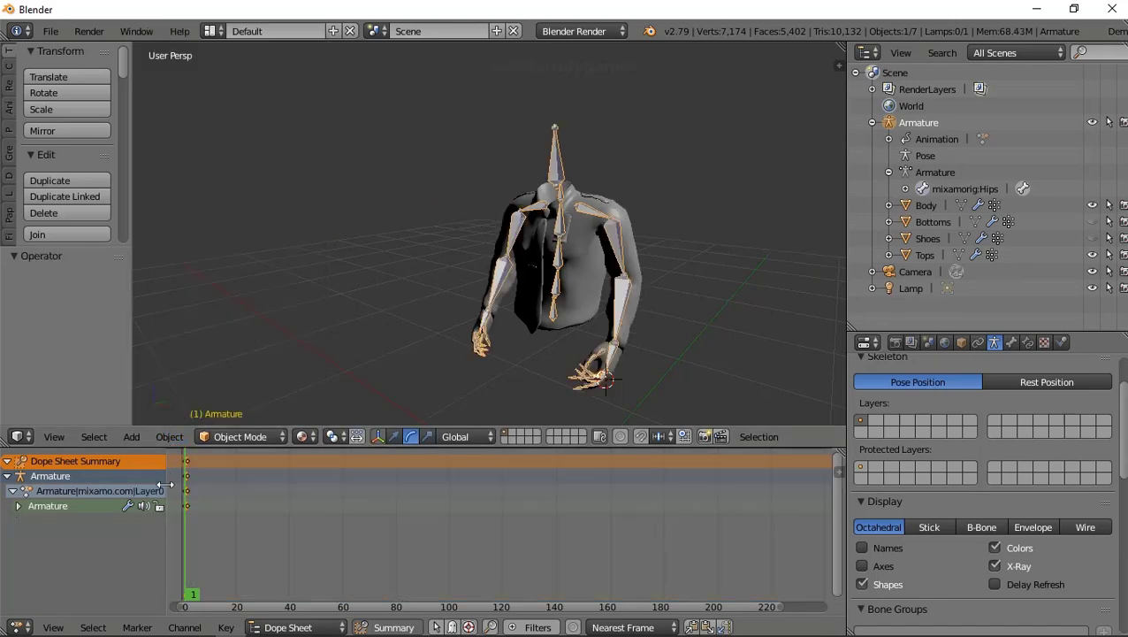
- Enter Pose Mode, select all bones and copy the current grip pose
{"action": "key", "text": "ctrl+shift+z"}
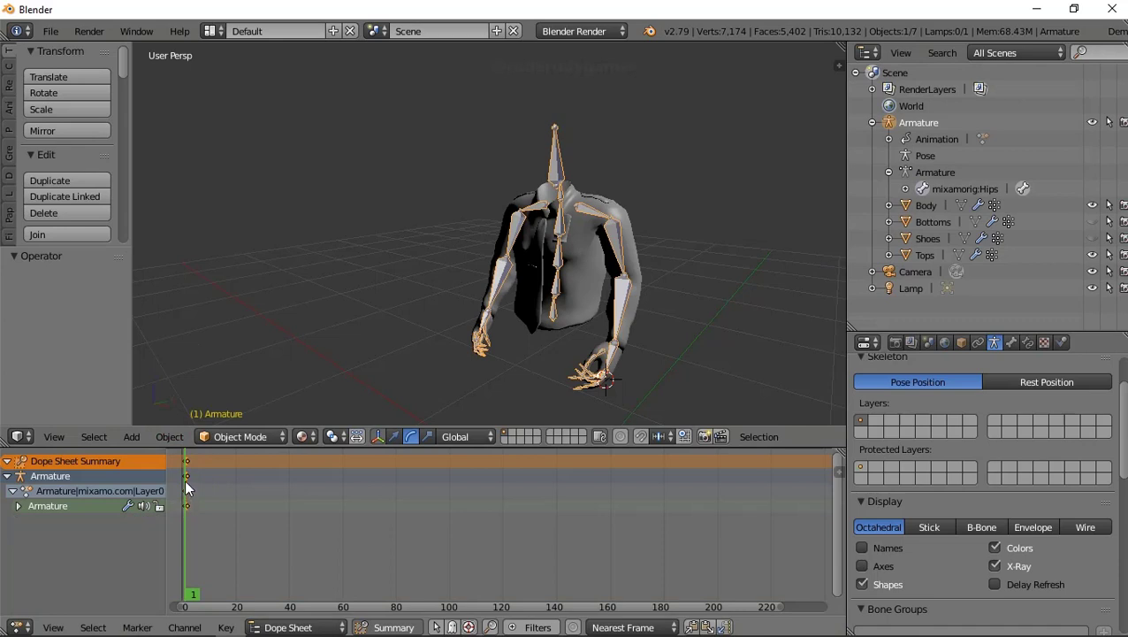
{"action": "key", "text": "ctrl+z"}
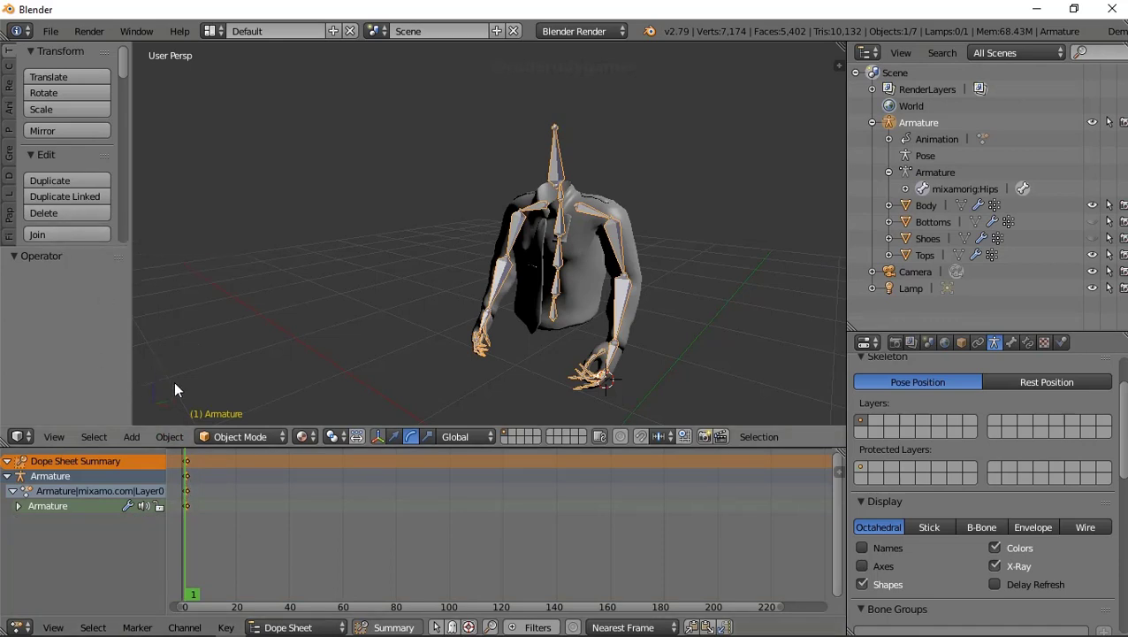
{"action": "left_click", "coordinate": [235, 433]}
{"action": "left_click", "coordinate": [240, 377]}
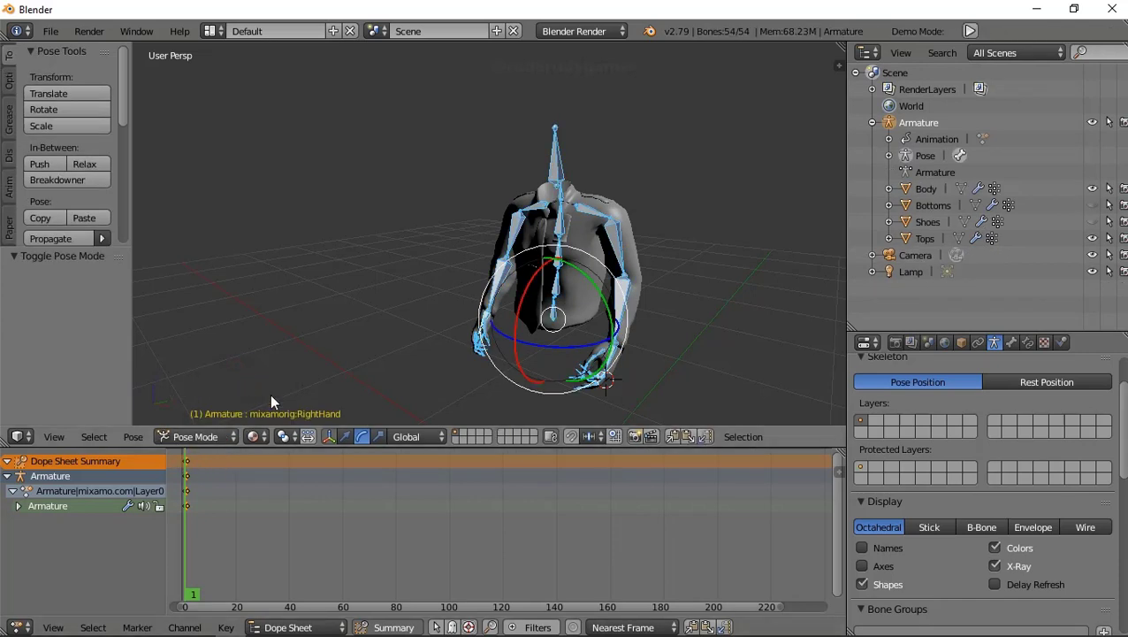
{"action": "key", "text": "a"}
{"action": "key", "text": "a"}
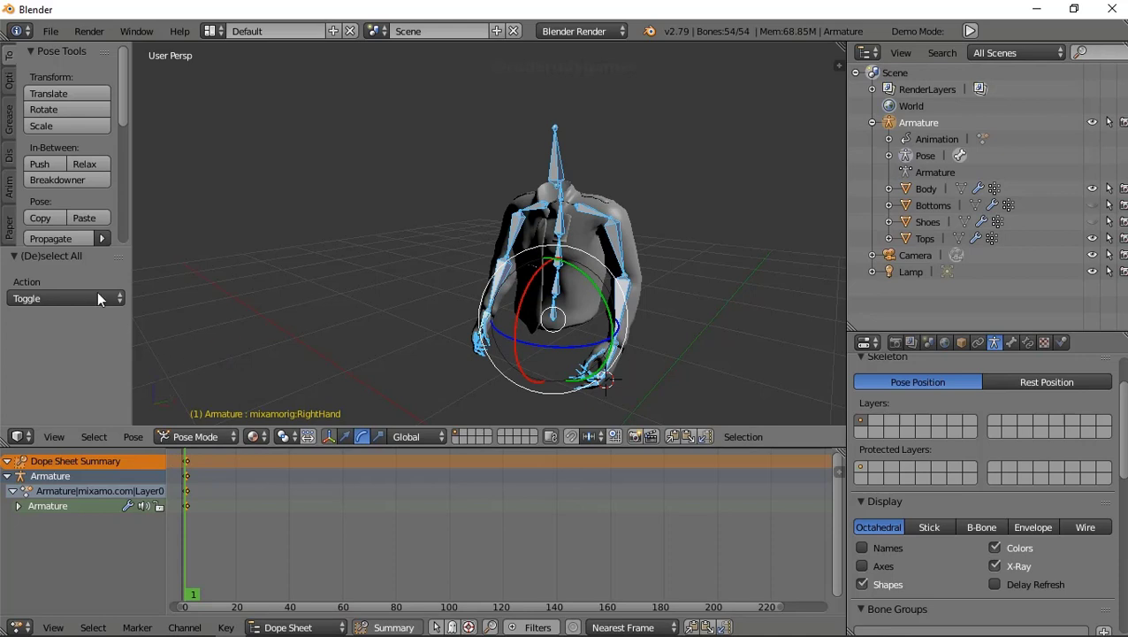
{"action": "left_click", "coordinate": [58, 215]}
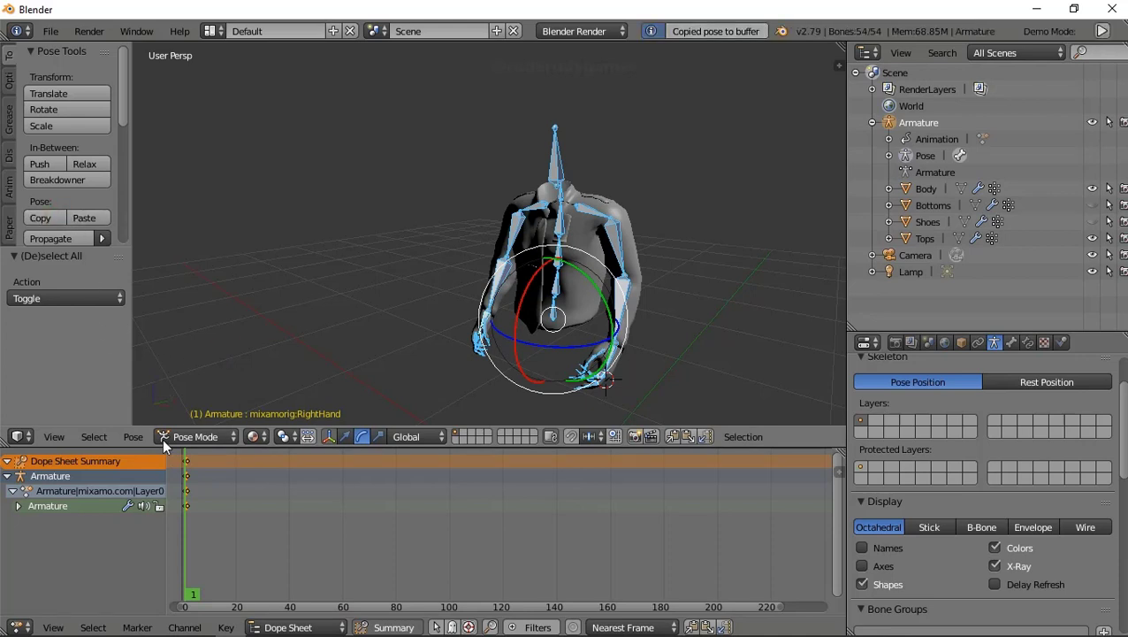
- Paste the copied pose as keys at frames 1 and 60, then check frame 29
{"action": "left_click", "coordinate": [194, 493]}
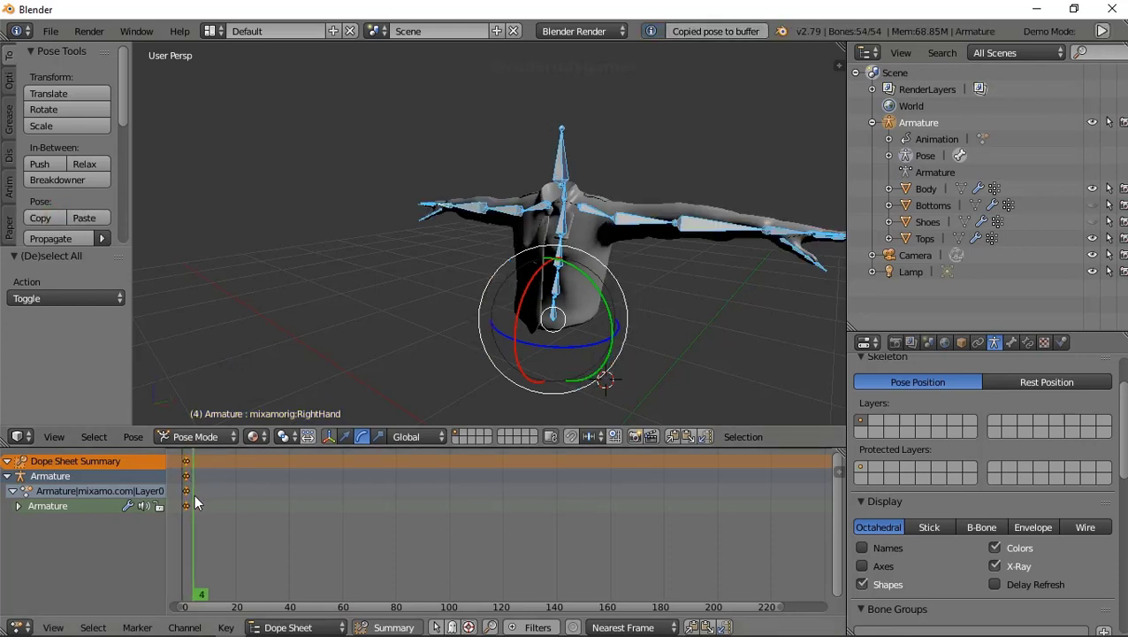
{"action": "left_click_drag", "start_coordinate": [195, 495], "coordinate": [185, 495]}
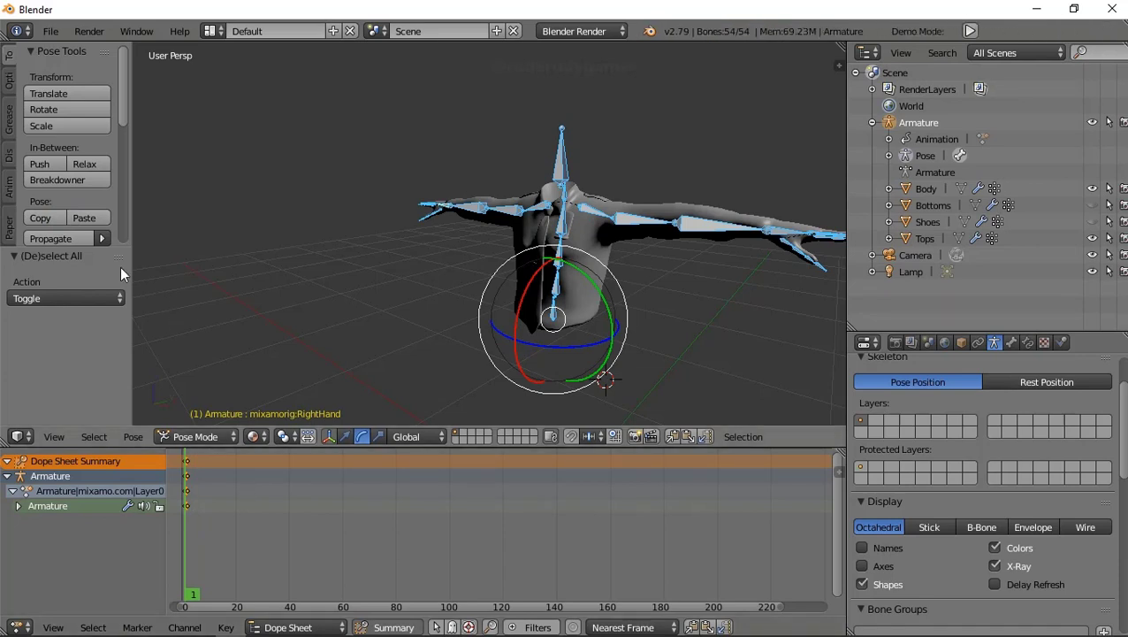
{"action": "left_click", "coordinate": [85, 223]}
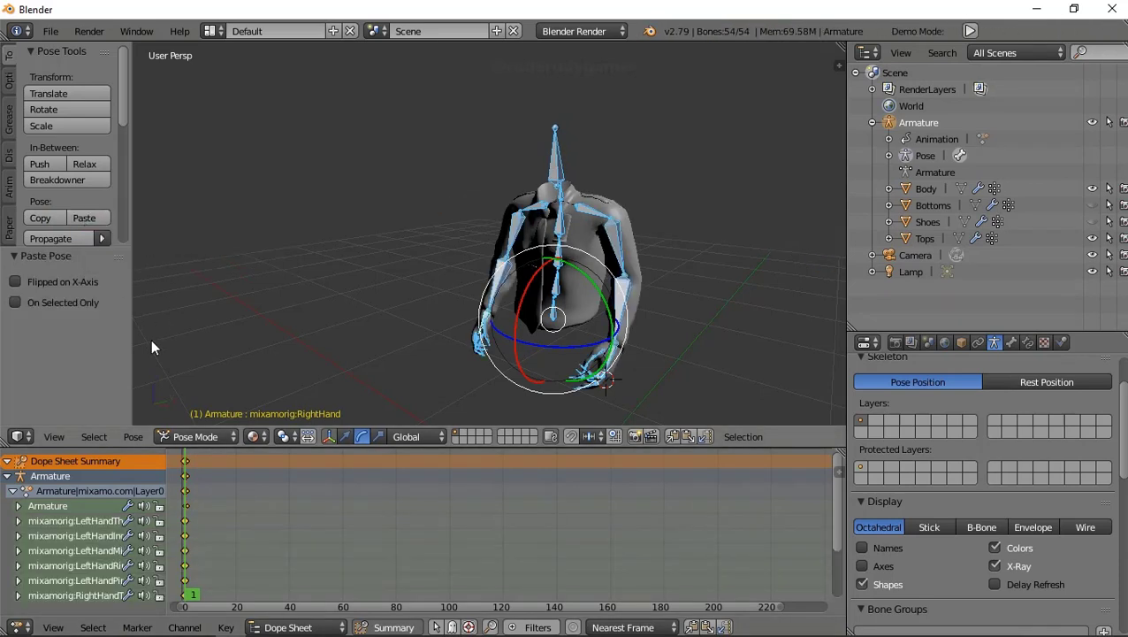
{"action": "mouse_move", "coordinate": [187, 485]}
{"action": "left_mouse_down"}
{"action": "mouse_move", "coordinate": [315, 502]}
{"action": "mouse_move", "coordinate": [344, 518]}
{"action": "left_mouse_up"}
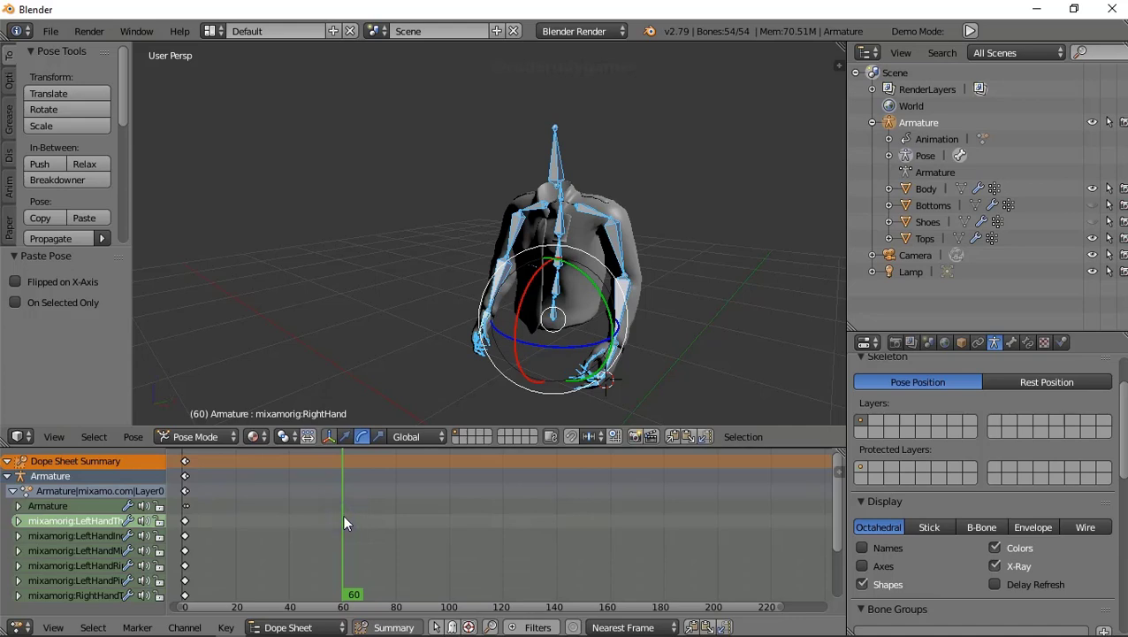
{"action": "left_click", "coordinate": [84, 217]}
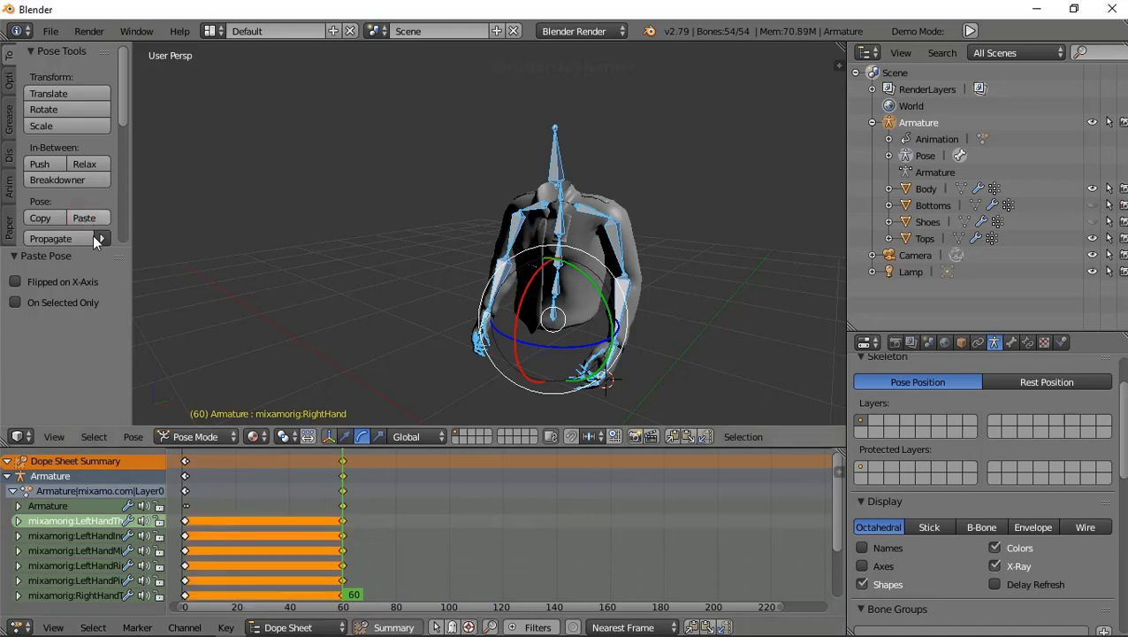
{"action": "left_click_drag", "start_coordinate": [336, 565], "coordinate": [259, 561]}
{"action": "middle_click_drag", "start_coordinate": [486, 353], "coordinate": [440, 340]}
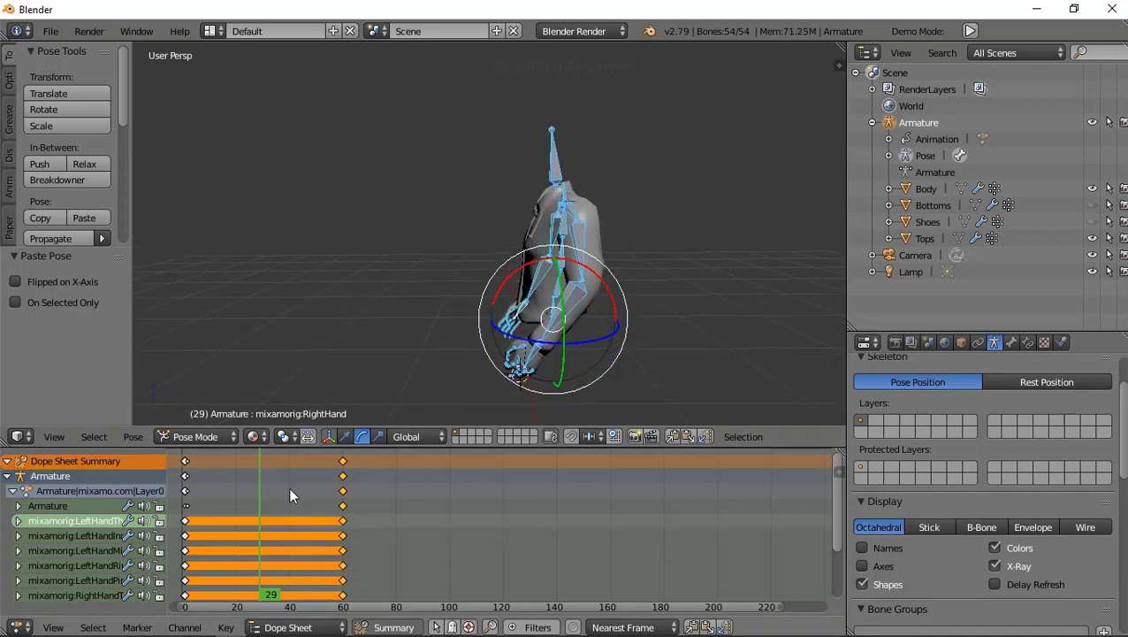
- Tilt the LeftArm and RightArm bones slightly around X at frame 29
{"action": "right_click", "coordinate": [574, 240]}
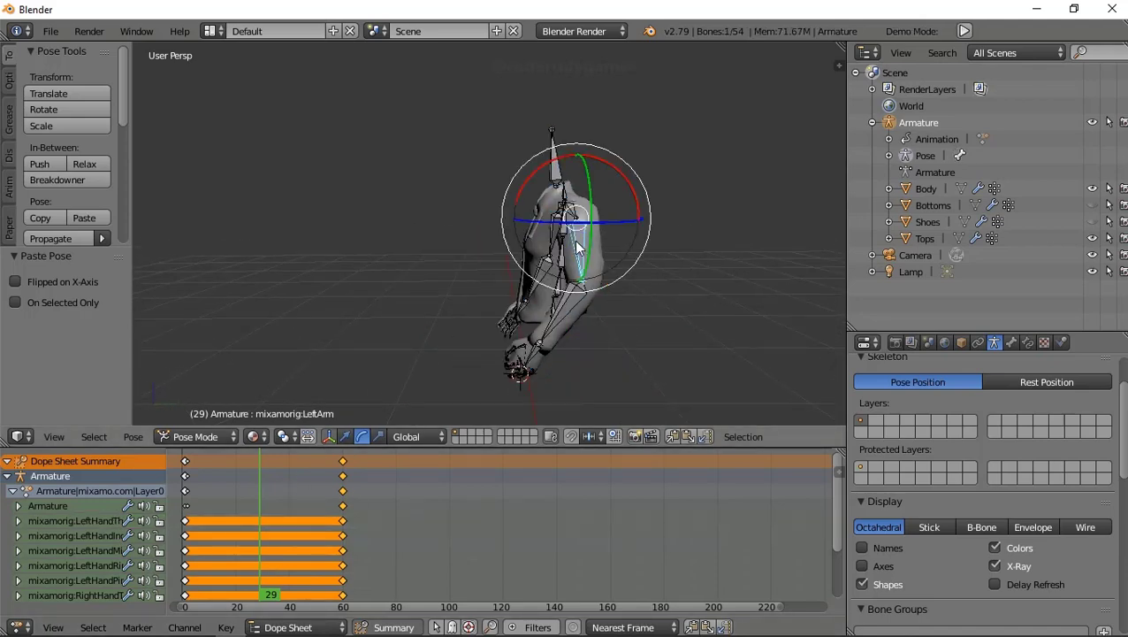
{"action": "left_click_drag", "start_coordinate": [622, 180], "coordinate": [621, 175]}
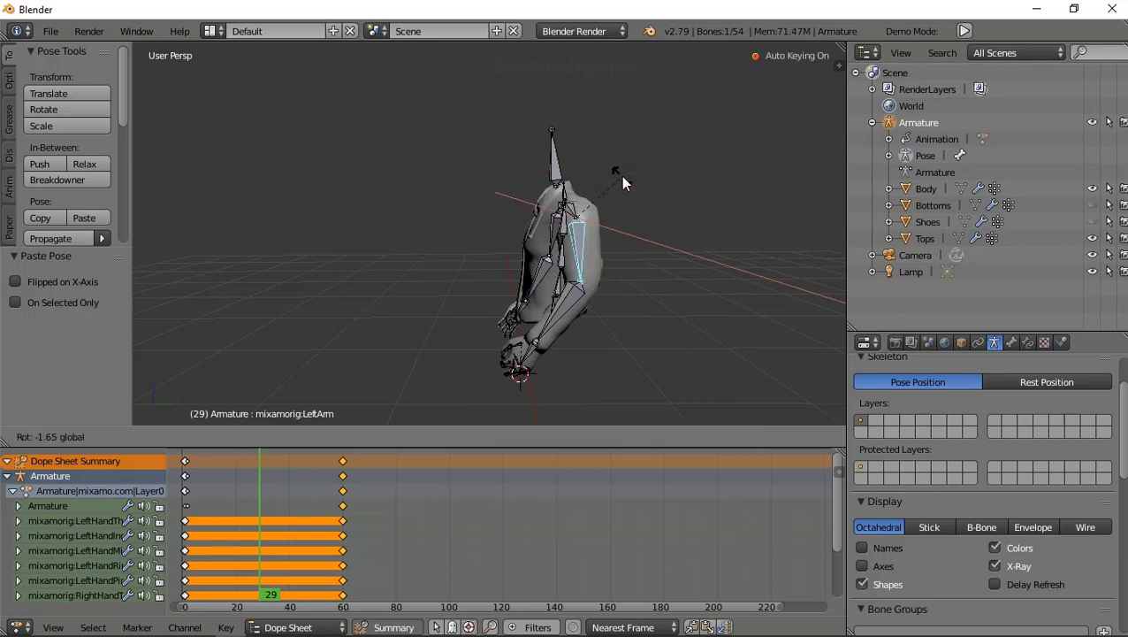
{"action": "mouse_move", "coordinate": [376, 238]}
{"action": "middle_mouse_down"}
{"action": "mouse_move", "coordinate": [632, 256]}
{"action": "mouse_move", "coordinate": [711, 227]}
{"action": "middle_mouse_up"}
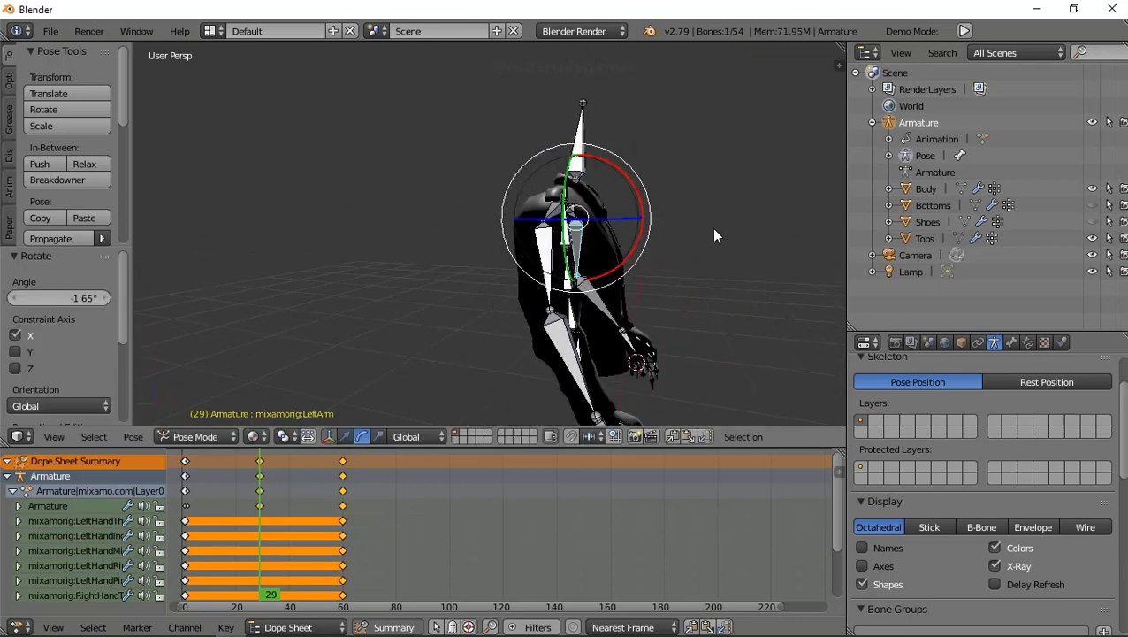
{"action": "right_click", "coordinate": [570, 245]}
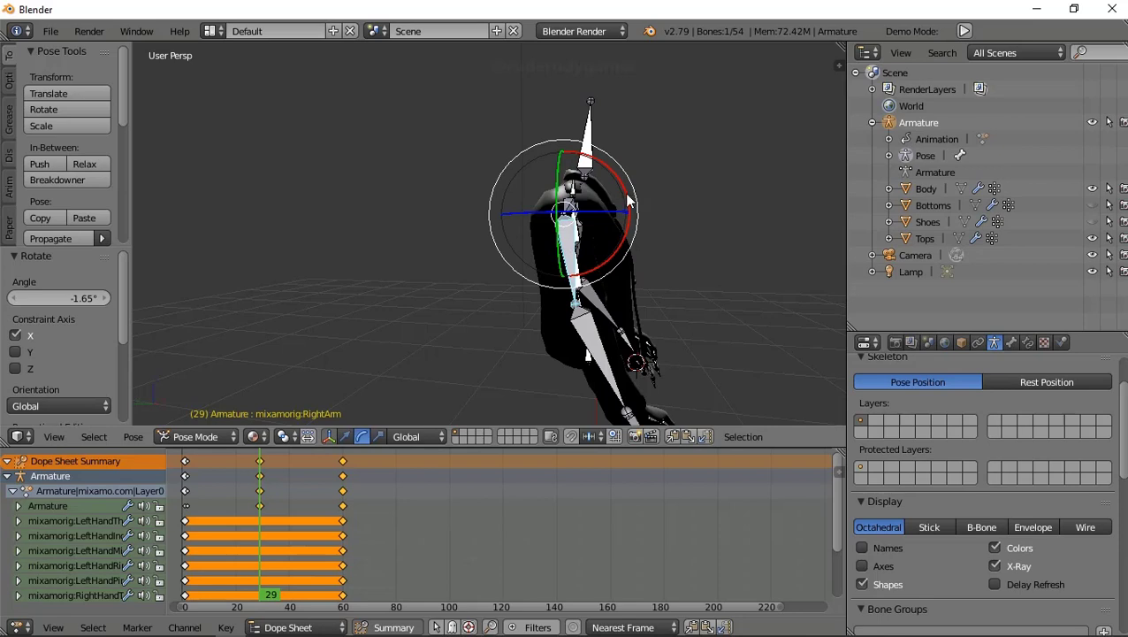
{"action": "left_click_drag", "start_coordinate": [625, 193], "coordinate": [627, 200]}
{"action": "middle_click_drag", "start_coordinate": [627, 200], "coordinate": [548, 255]}
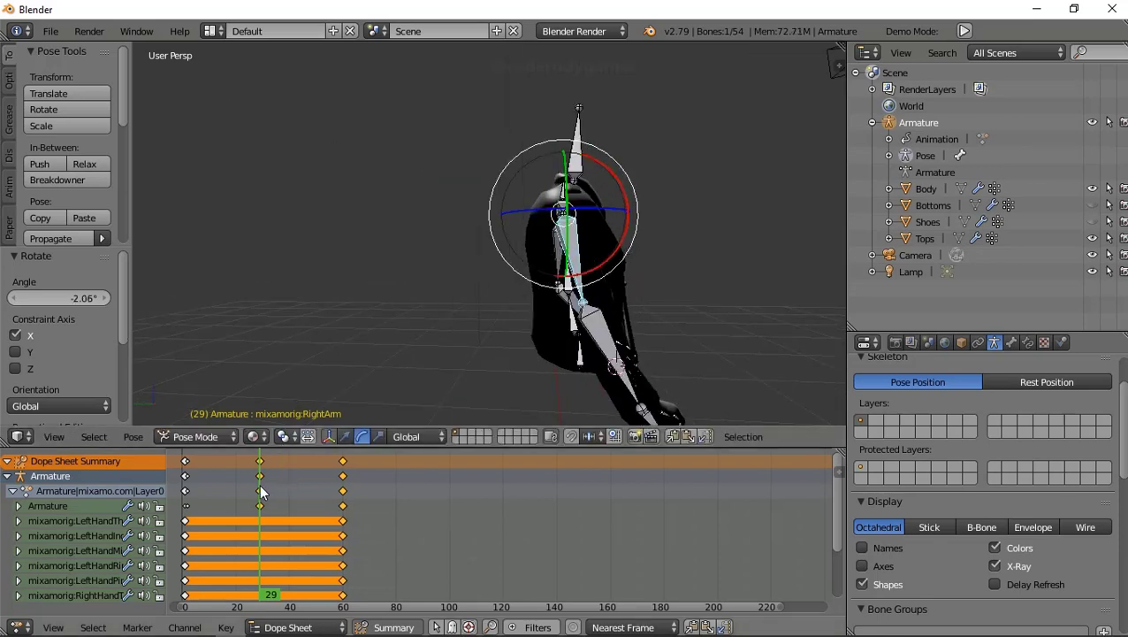
- At frame 15, rotate the RightArm and LeftArm bones slightly around X
{"action": "left_click_drag", "start_coordinate": [262, 491], "coordinate": [222, 484]}
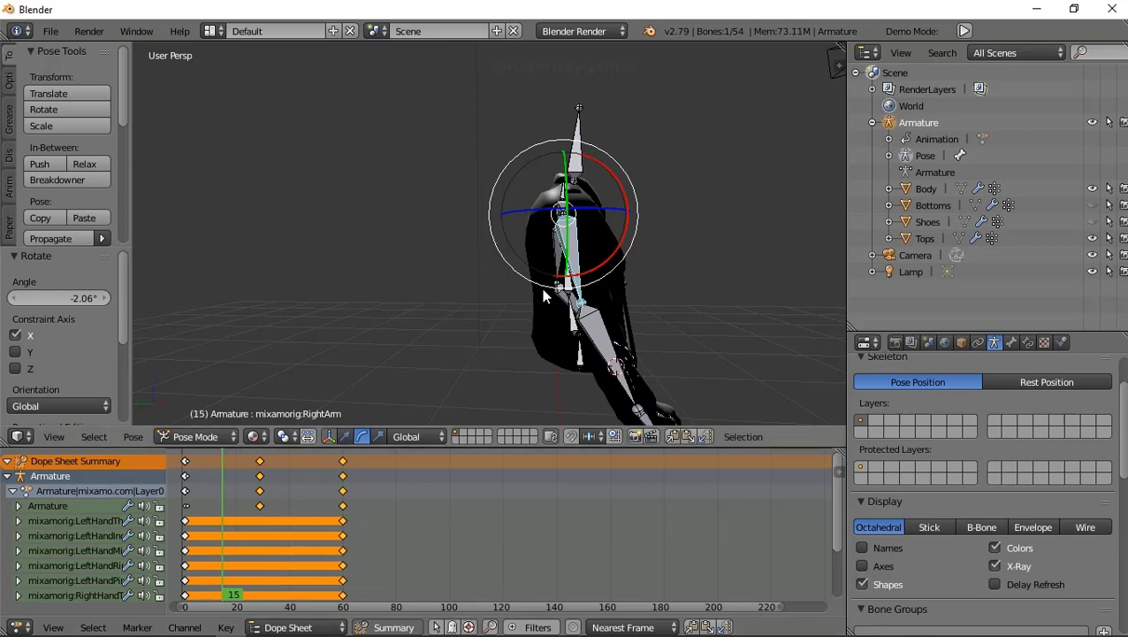
{"action": "left_click_drag", "start_coordinate": [620, 201], "coordinate": [624, 191]}
{"action": "mouse_move", "coordinate": [623, 190]}
{"action": "middle_mouse_down"}
{"action": "mouse_move", "coordinate": [353, 317]}
{"action": "mouse_move", "coordinate": [589, 248]}
{"action": "middle_mouse_up"}
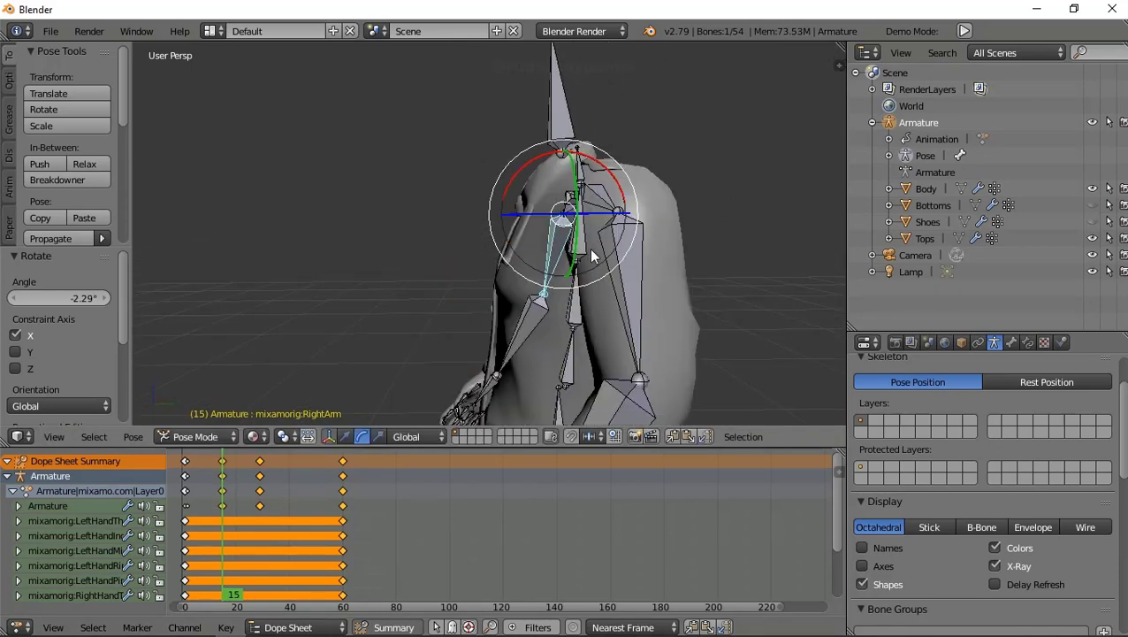
{"action": "right_click", "coordinate": [621, 265]}
{"action": "left_click_drag", "start_coordinate": [676, 191], "coordinate": [675, 188]}
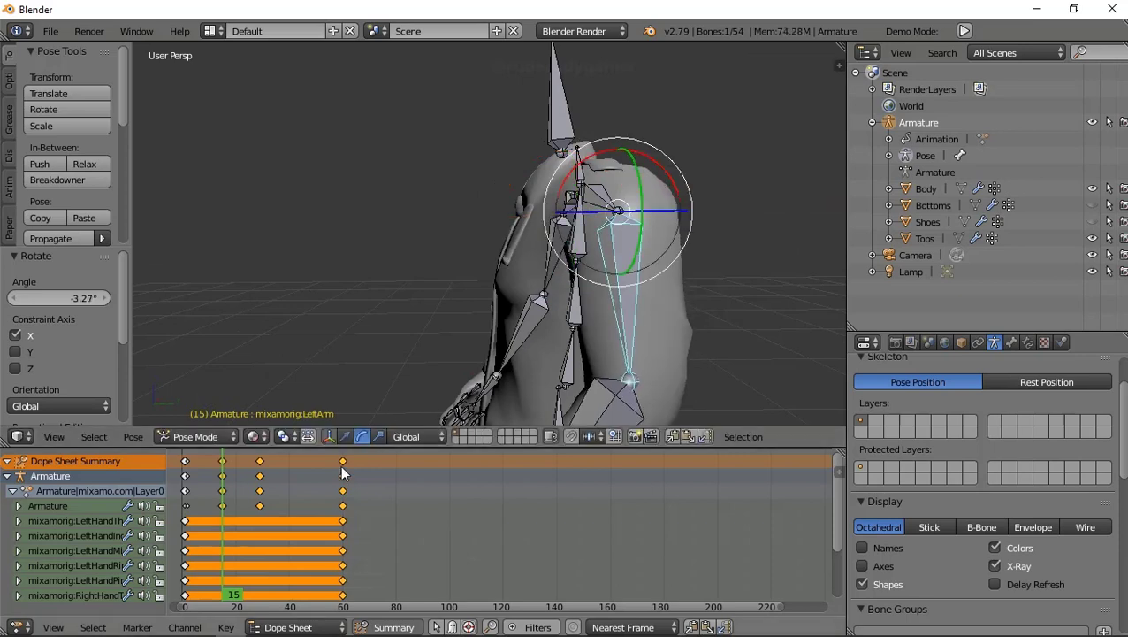
{"action": "left_click", "coordinate": [302, 450]}
- At frame 44, rotate the LeftArm and RightArm bones around X and review the motion
{"action": "left_click_drag", "start_coordinate": [301, 455], "coordinate": [299, 458]}
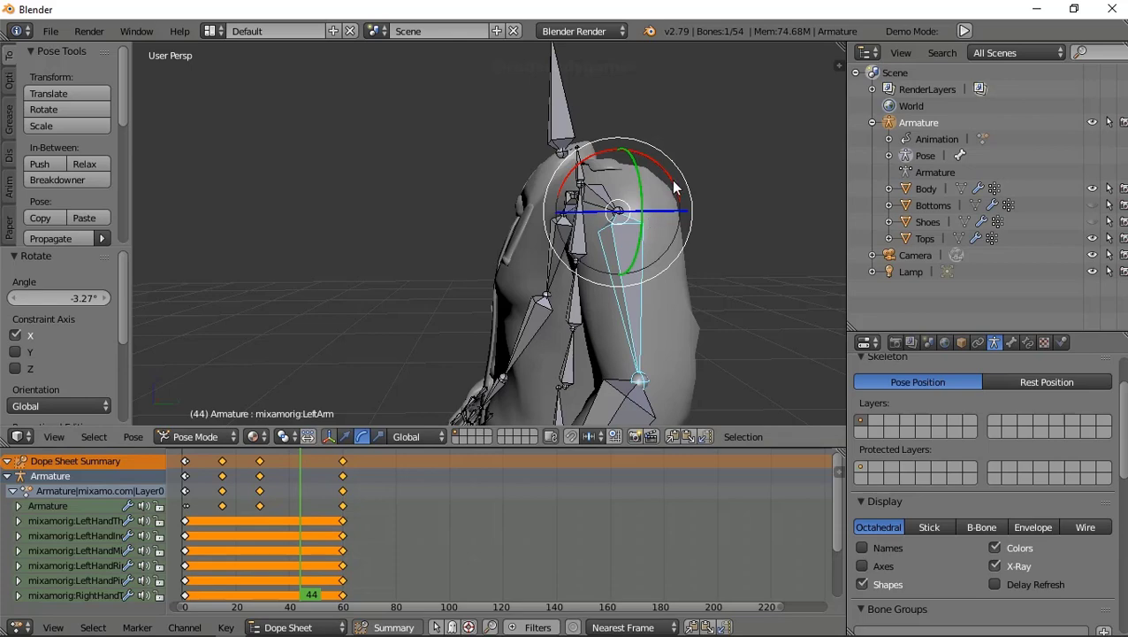
{"action": "left_click_drag", "start_coordinate": [674, 186], "coordinate": [671, 177]}
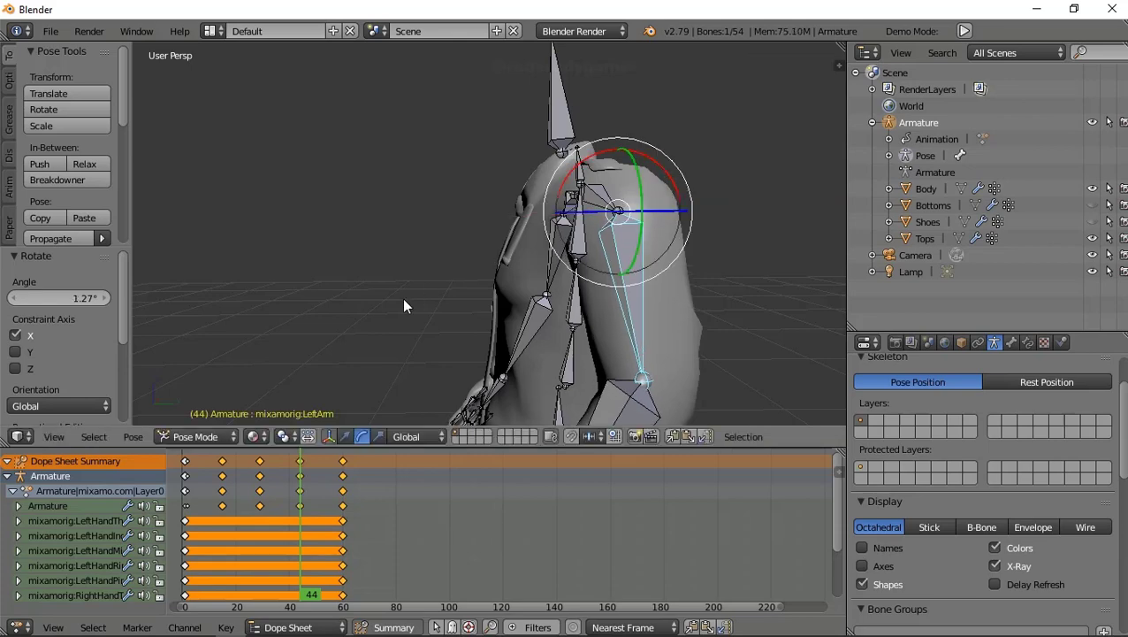
{"action": "mouse_move", "coordinate": [402, 297]}
{"action": "middle_mouse_down"}
{"action": "mouse_move", "coordinate": [631, 308]}
{"action": "mouse_move", "coordinate": [673, 270]}
{"action": "mouse_move", "coordinate": [595, 254]}
{"action": "mouse_move", "coordinate": [580, 292]}
{"action": "mouse_move", "coordinate": [602, 297]}
{"action": "middle_mouse_up"}
{"action": "right_click", "coordinate": [543, 326]}
{"action": "middle_click_drag", "start_coordinate": [542, 325], "coordinate": [592, 251]}
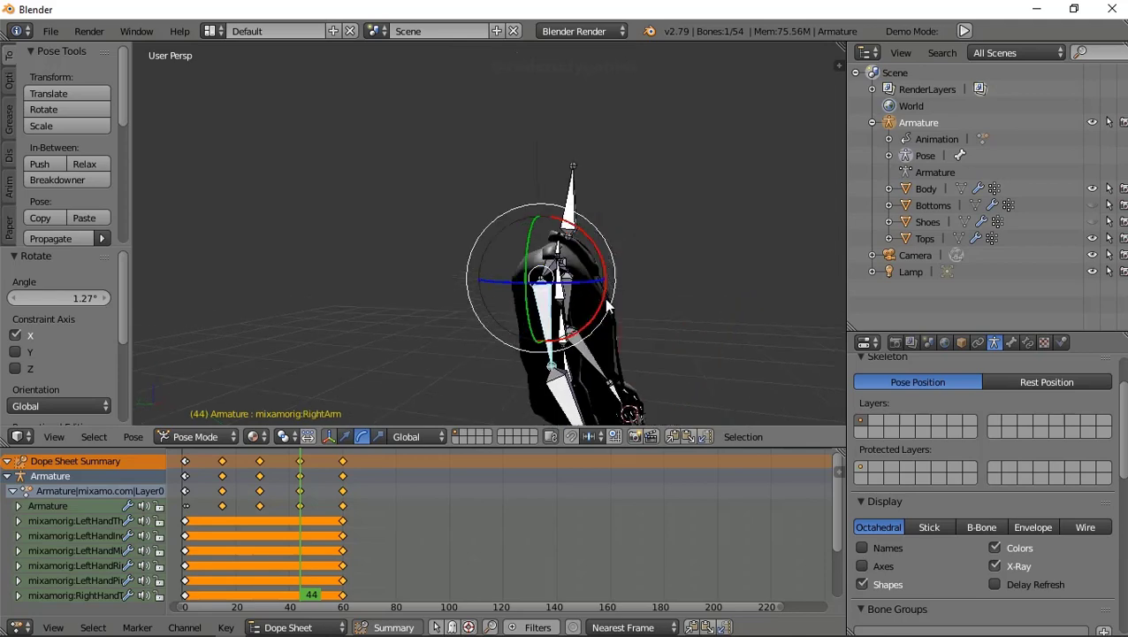
{"action": "left_click_drag", "start_coordinate": [595, 244], "coordinate": [593, 242]}
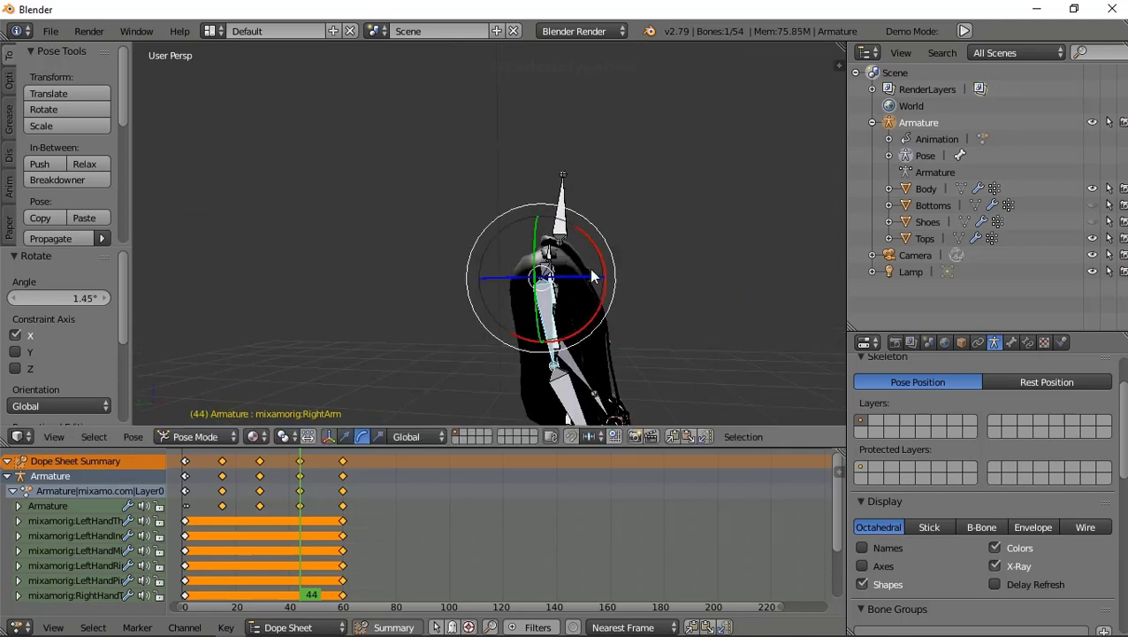
{"action": "middle_click_drag", "start_coordinate": [594, 243], "coordinate": [448, 369]}
{"action": "mouse_move", "coordinate": [306, 481]}
{"action": "left_mouse_down"}
{"action": "mouse_move", "coordinate": [190, 506]}
{"action": "mouse_move", "coordinate": [345, 525]}
{"action": "mouse_move", "coordinate": [184, 541]}
{"action": "mouse_move", "coordinate": [298, 550]}
{"action": "left_mouse_up"}
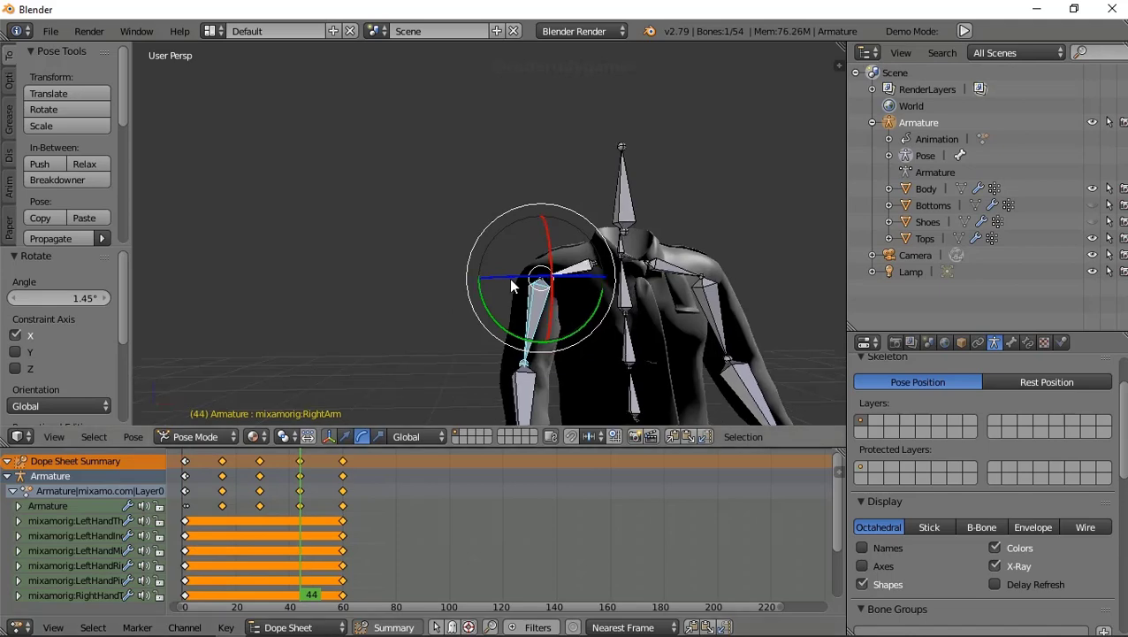
- Rotate the RightArm bone about -2.52° on X and preview the arm motion
{"action": "middle_click_drag", "start_coordinate": [495, 265], "coordinate": [601, 258]}
{"action": "key", "text": "r"}
{"action": "key", "text": "x"}
{"action": "left_click", "coordinate": [597, 252]}
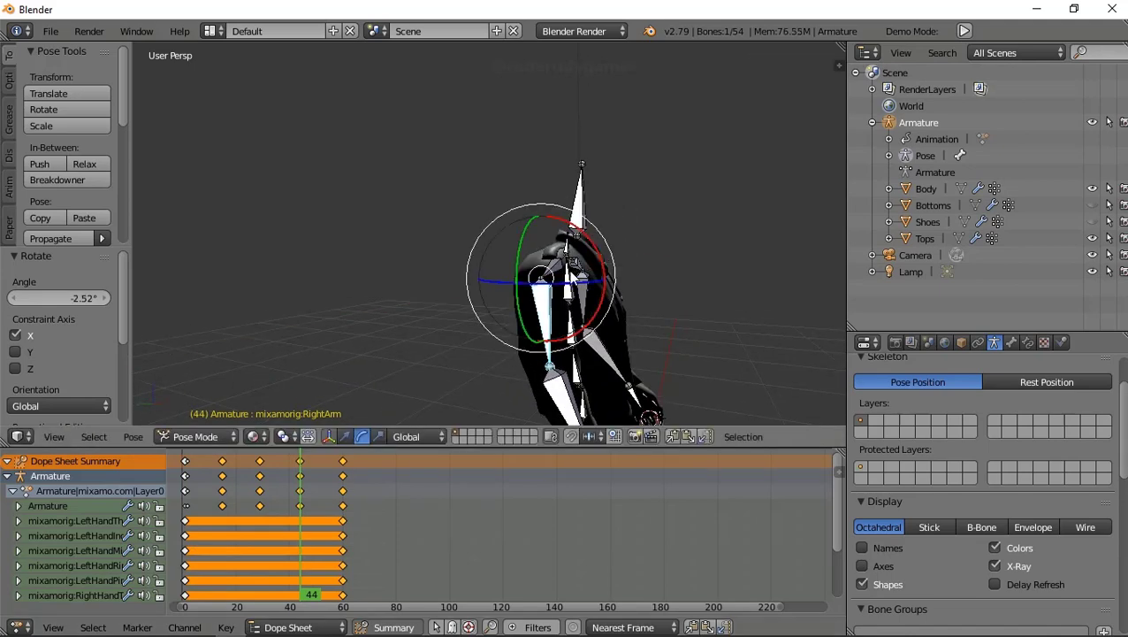
{"action": "mouse_move", "coordinate": [296, 519]}
{"action": "left_mouse_down"}
{"action": "mouse_move", "coordinate": [235, 530]}
{"action": "mouse_move", "coordinate": [346, 533]}
{"action": "mouse_move", "coordinate": [315, 527]}
{"action": "left_mouse_up"}
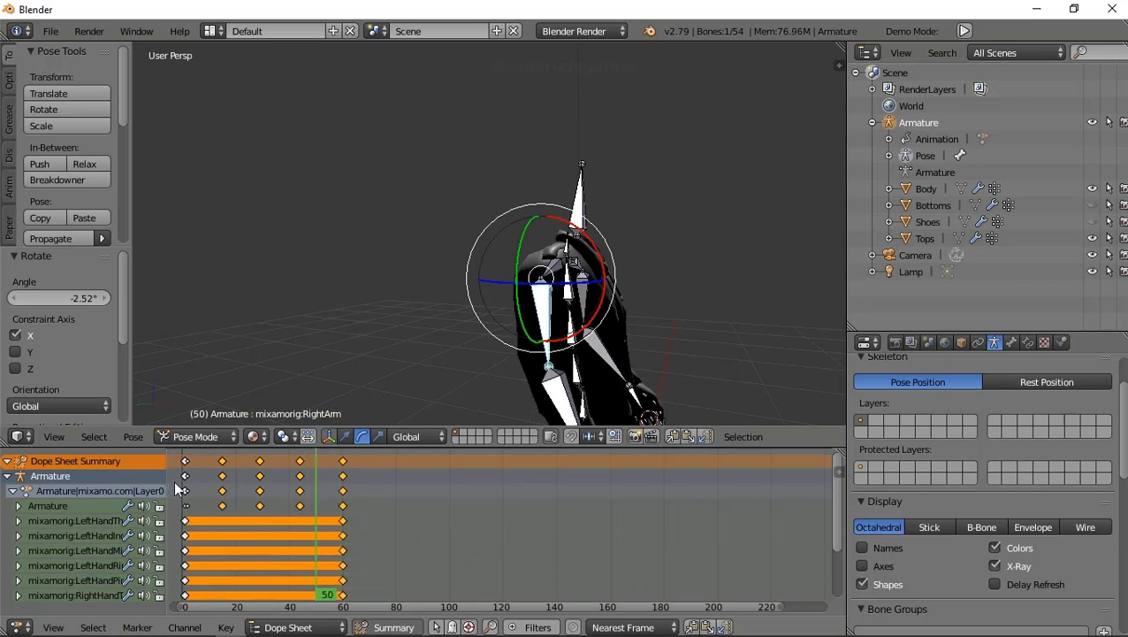
- At frame 15, rotate the RightShoulder and LeftShoulder bones slightly around Y
{"action": "key", "text": "Down"}
{"action": "key", "text": "Down"}
{"action": "key", "text": "Down"}
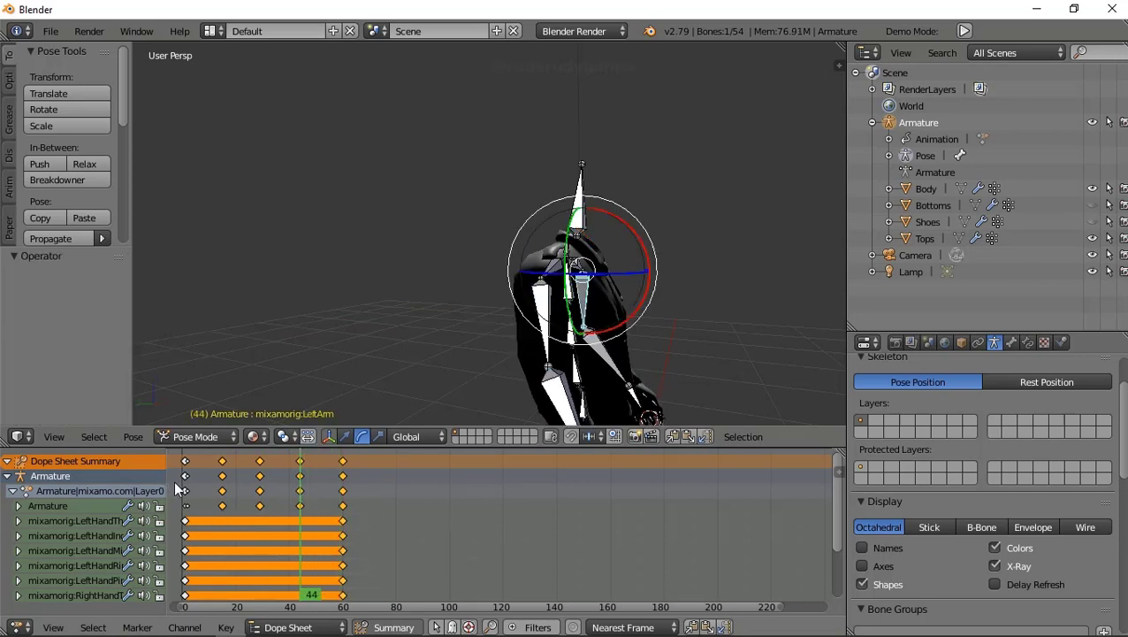
{"action": "key", "text": "ctrl+shift+m"}
{"action": "key", "text": "ctrl+shift+m"}
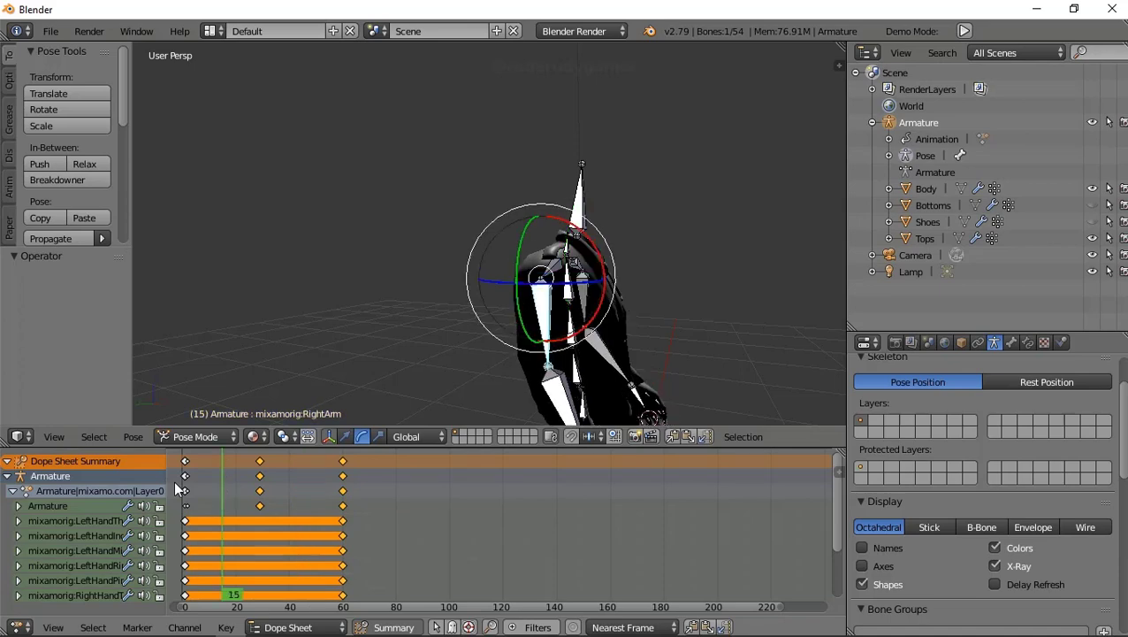
{"action": "mouse_move", "coordinate": [503, 338]}
{"action": "middle_mouse_down"}
{"action": "mouse_move", "coordinate": [392, 343]}
{"action": "mouse_move", "coordinate": [366, 329]}
{"action": "middle_mouse_up"}
{"action": "middle_click_drag", "start_coordinate": [578, 280], "coordinate": [561, 276]}
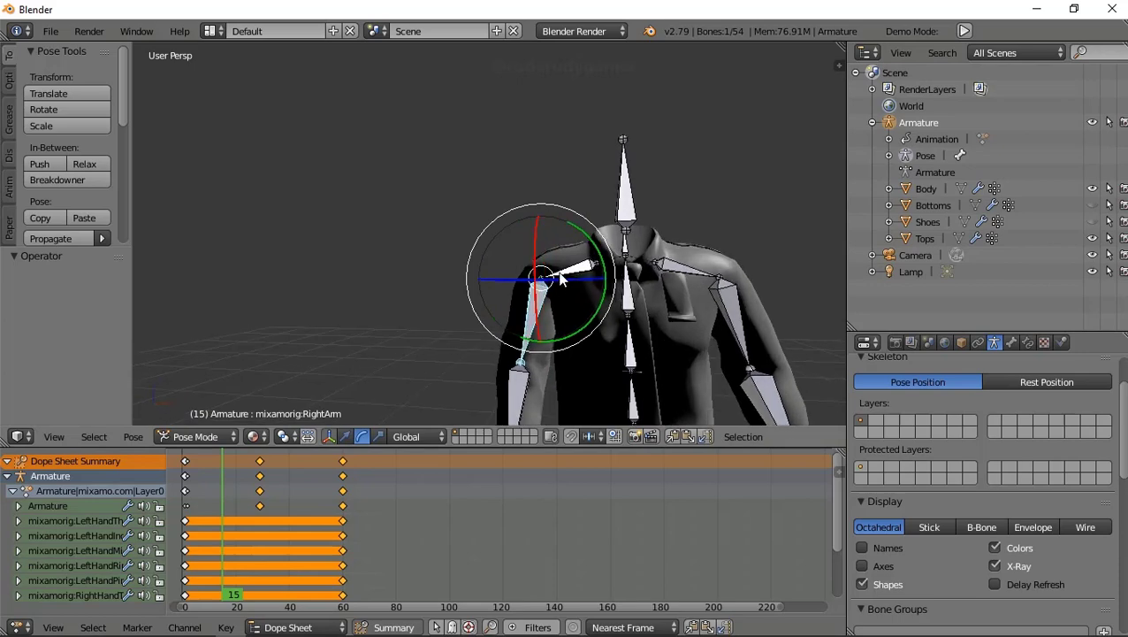
{"action": "right_click", "coordinate": [561, 277]}
{"action": "left_click_drag", "start_coordinate": [655, 237], "coordinate": [652, 238]}
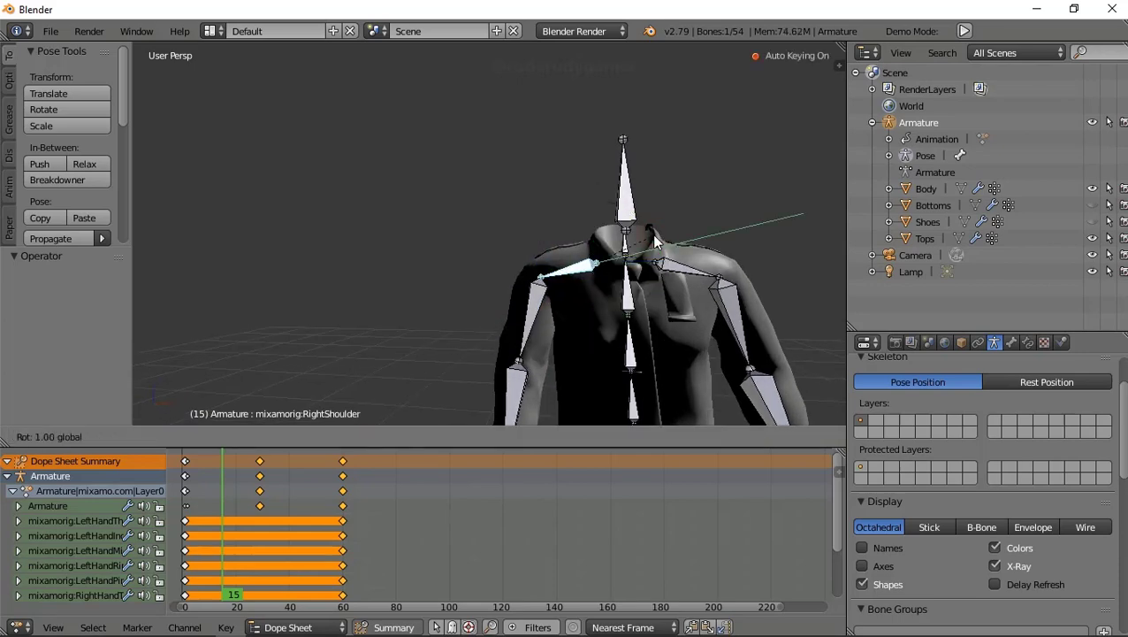
{"action": "right_click", "coordinate": [705, 283]}
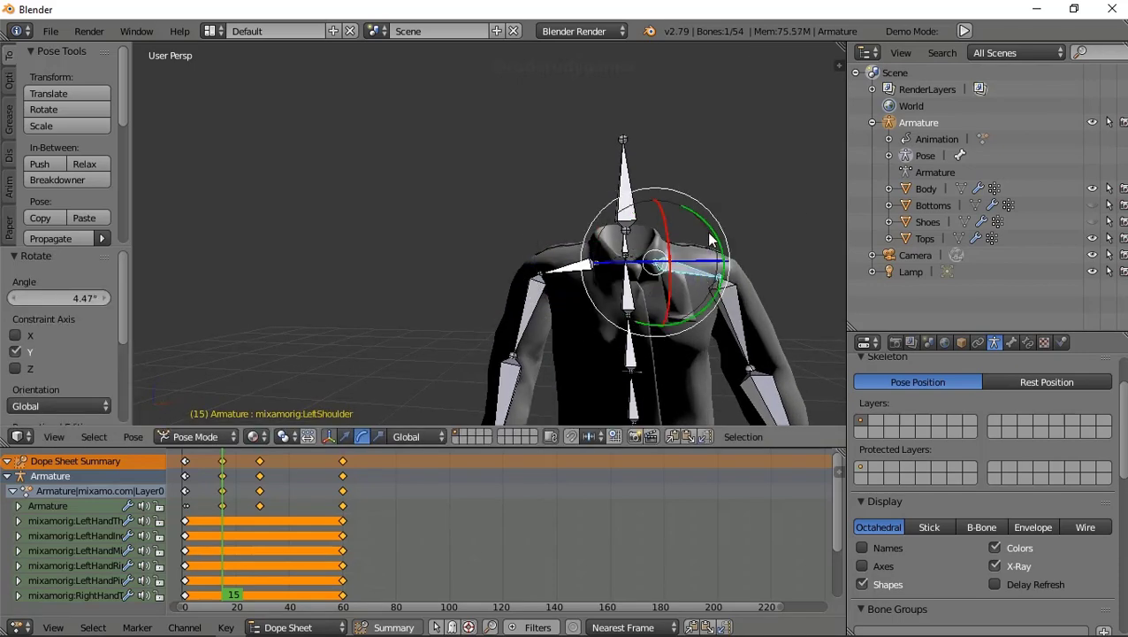
{"action": "left_click_drag", "start_coordinate": [712, 234], "coordinate": [714, 235]}
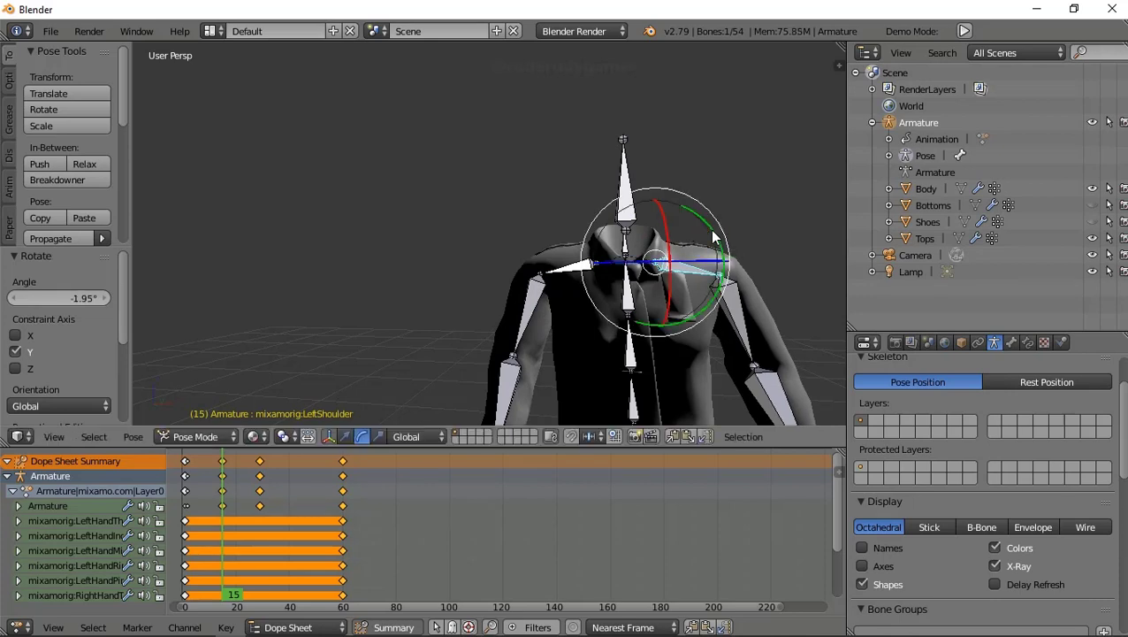
- At frame 45, rotate LeftShoulder slightly and RightShoulder 3.14° around Y, then preview
{"action": "left_click", "coordinate": [213, 511]}
{"action": "left_click_drag", "start_coordinate": [213, 511], "coordinate": [304, 528]}
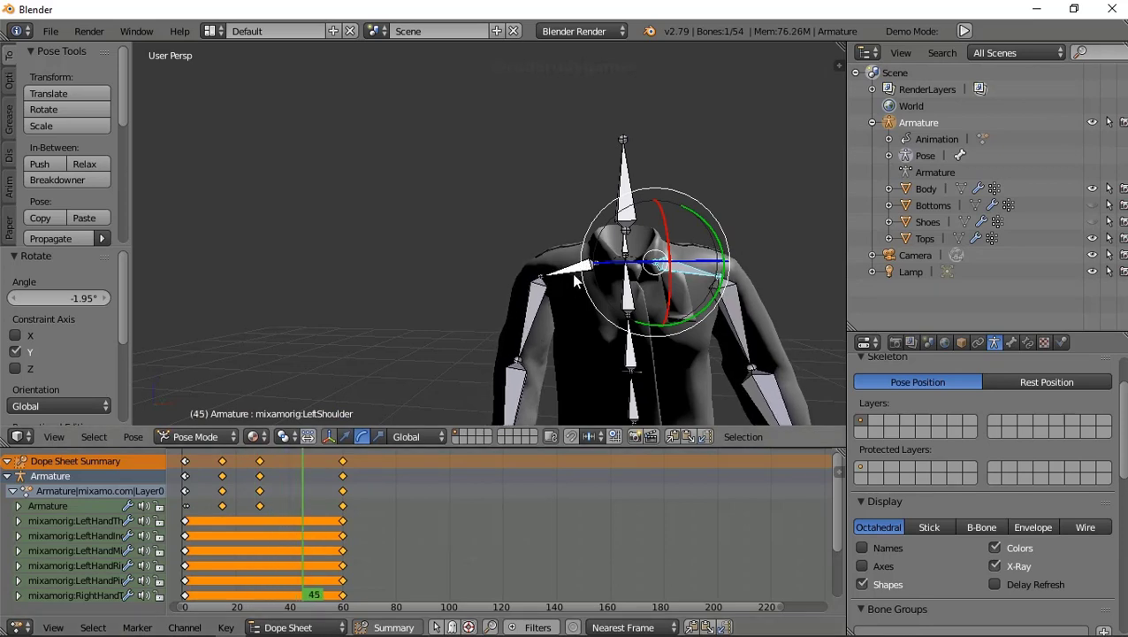
{"action": "left_click_drag", "start_coordinate": [713, 250], "coordinate": [718, 243]}
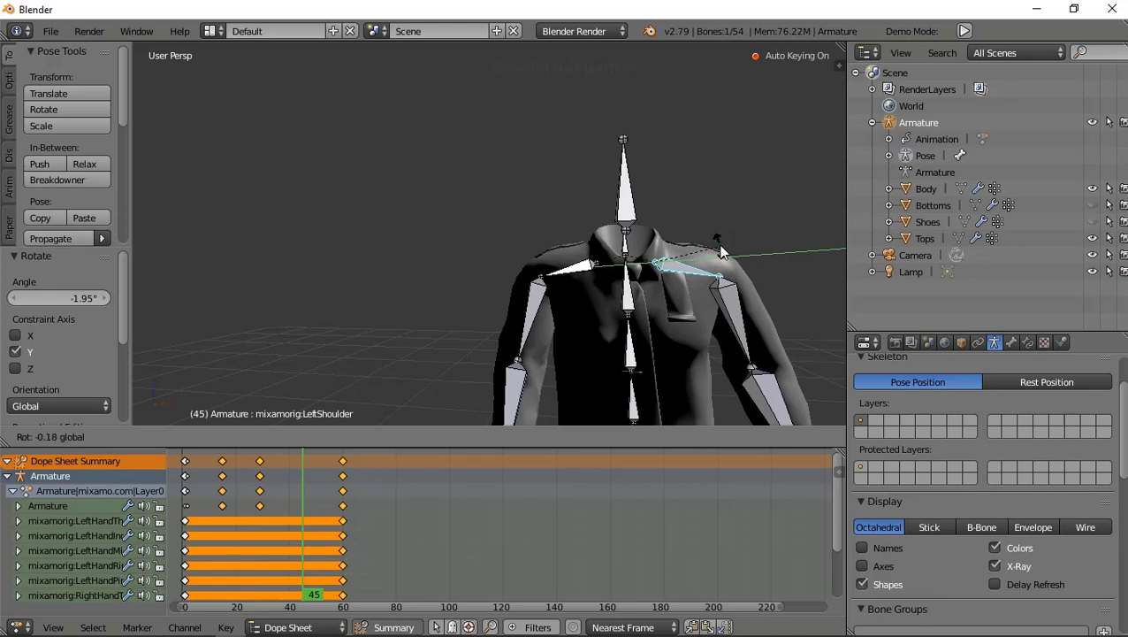
{"action": "right_click", "coordinate": [569, 277]}
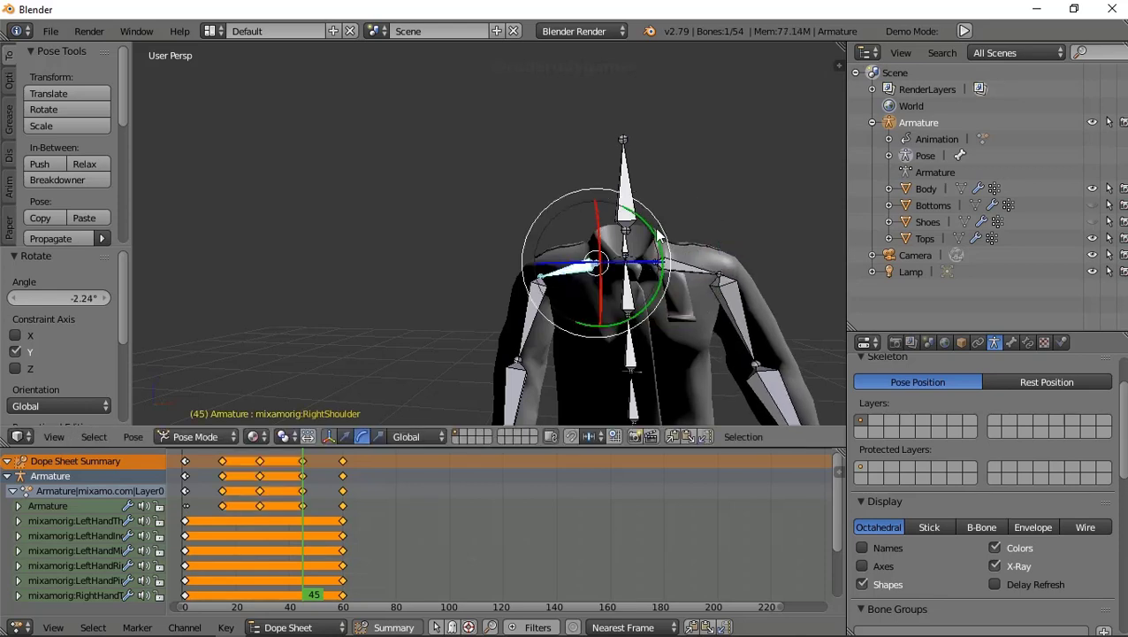
{"action": "key", "text": "r"}
{"action": "key", "text": "y"}
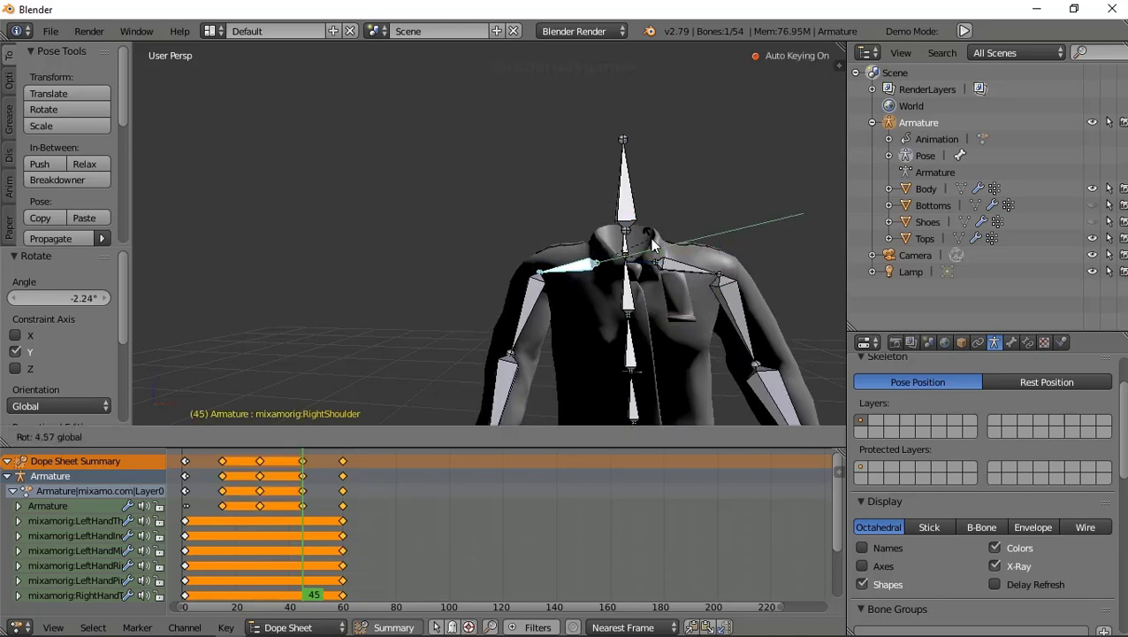
{"action": "key", "text": "Return"}
{"action": "mouse_move", "coordinate": [303, 502]}
{"action": "left_mouse_down"}
{"action": "mouse_move", "coordinate": [270, 525]}
{"action": "mouse_move", "coordinate": [350, 524]}
{"action": "mouse_move", "coordinate": [202, 516]}
{"action": "mouse_move", "coordinate": [193, 520]}
{"action": "mouse_move", "coordinate": [258, 535]}
{"action": "mouse_move", "coordinate": [185, 529]}
{"action": "mouse_move", "coordinate": [332, 559]}
{"action": "mouse_move", "coordinate": [190, 550]}
{"action": "mouse_move", "coordinate": [260, 559]}
{"action": "left_mouse_up"}
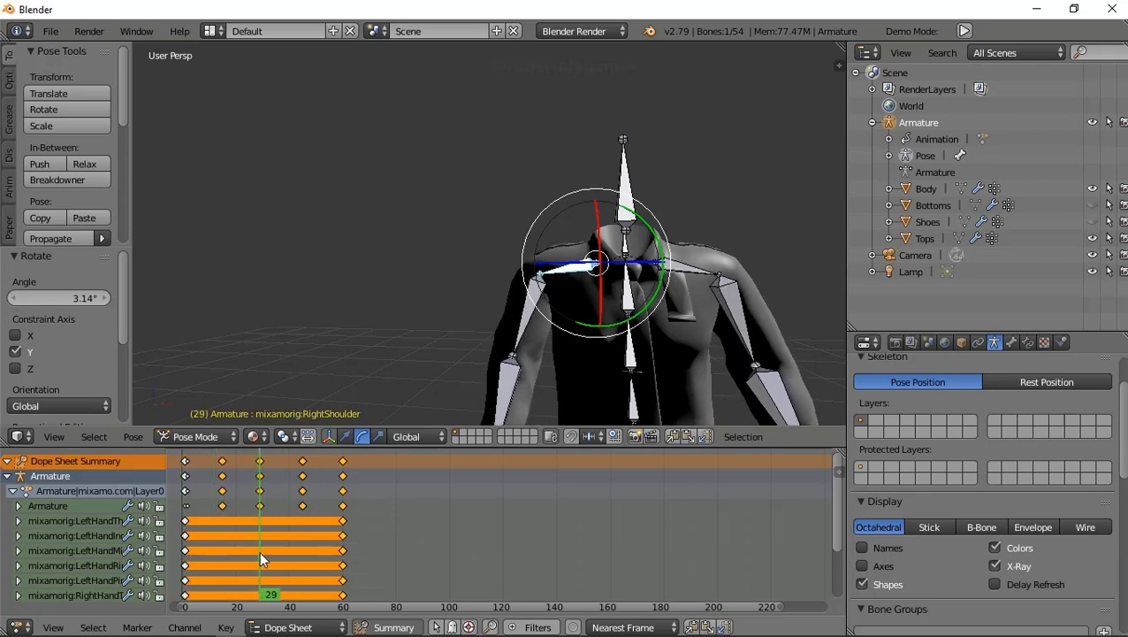
- Delete the shoulder keyframes at frame 45
{"action": "left_click", "coordinate": [258, 507]}
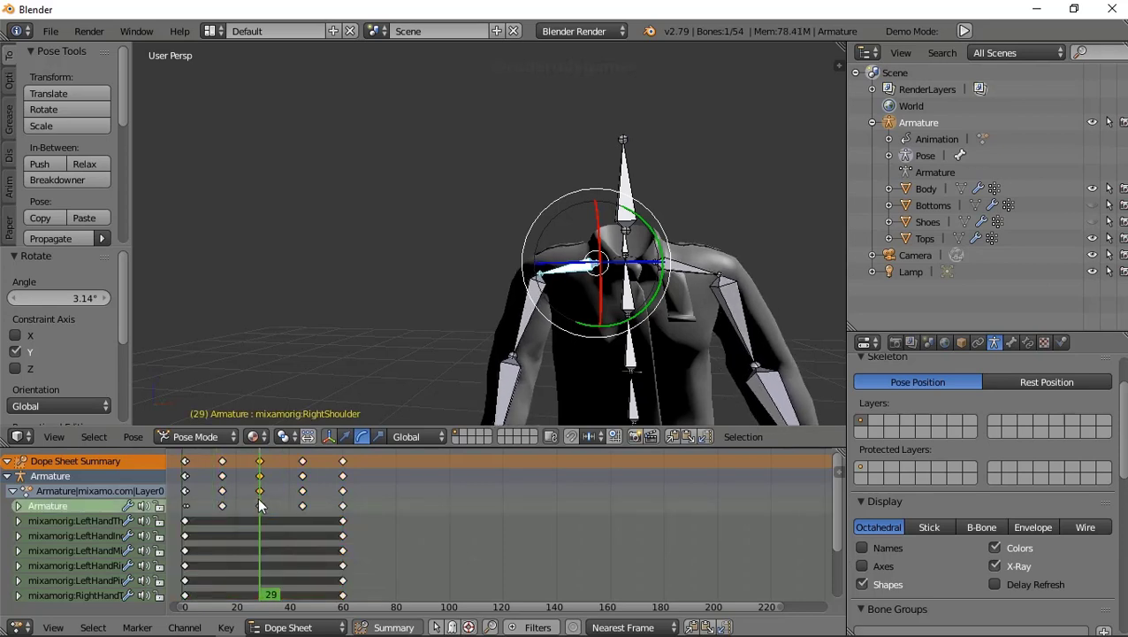
{"action": "left_click", "coordinate": [300, 501]}
{"action": "key", "text": "x"}
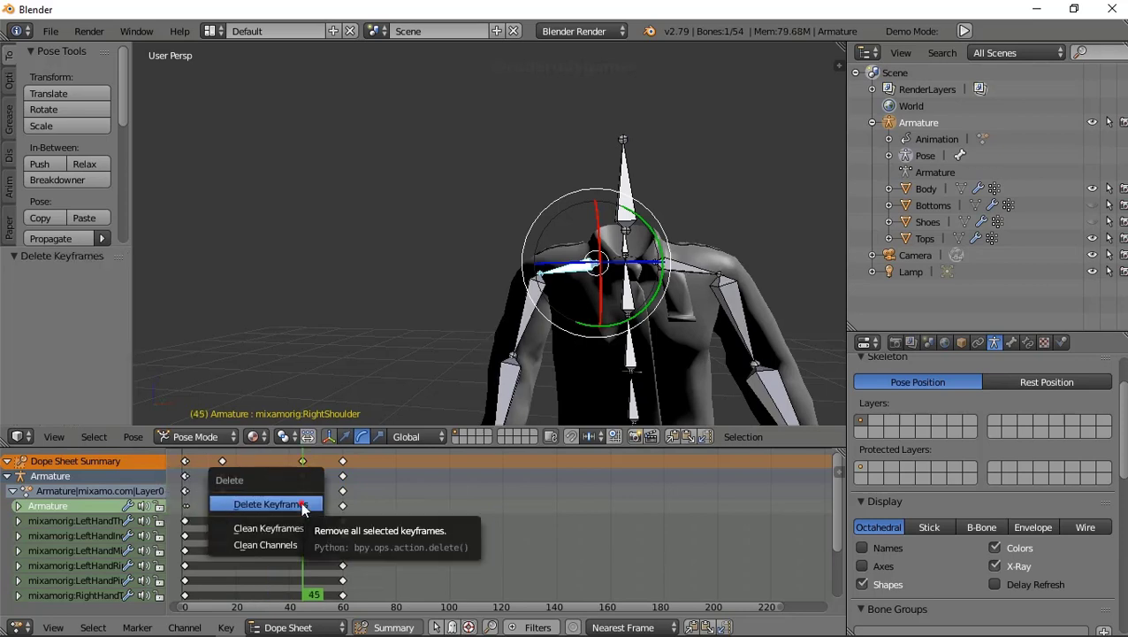
{"action": "left_click", "coordinate": [301, 500]}
- Move the frame 15 shoulder keys to frame 29 and preview the motion
{"action": "left_click", "coordinate": [221, 507]}
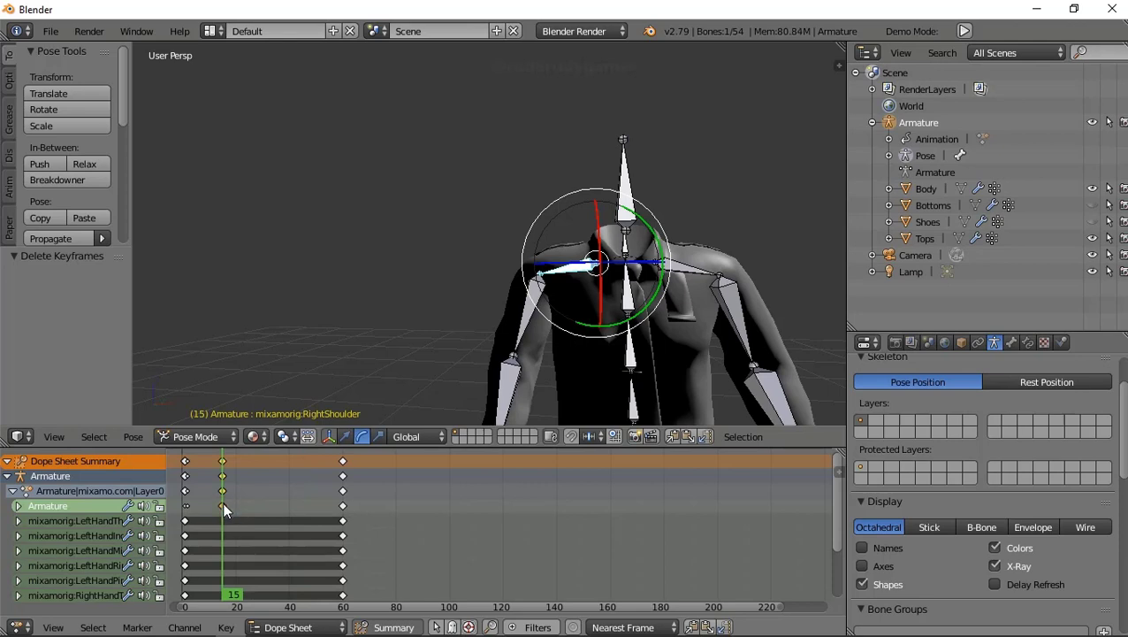
{"action": "key", "text": "g"}
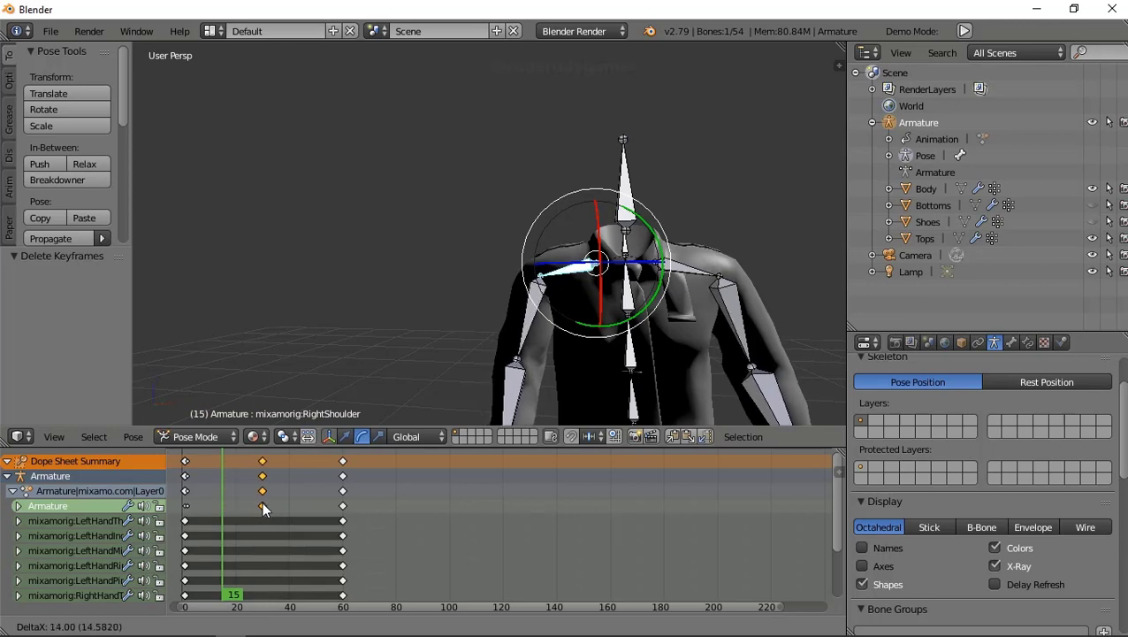
{"action": "left_click", "coordinate": [261, 500]}
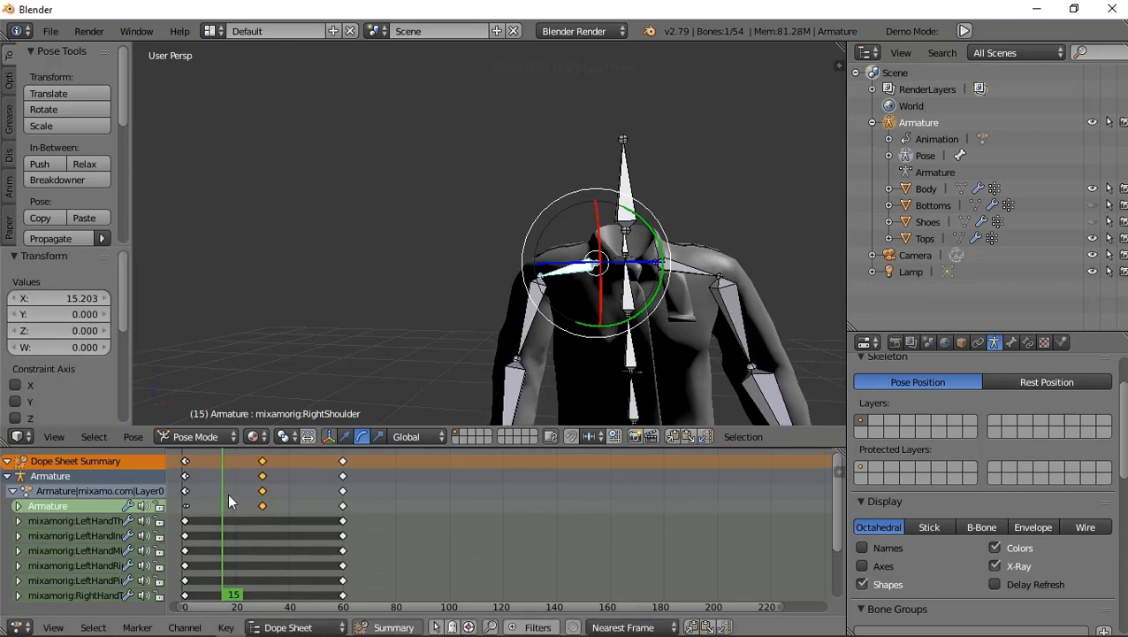
{"action": "mouse_move", "coordinate": [225, 496]}
{"action": "left_mouse_down"}
{"action": "mouse_move", "coordinate": [172, 539]}
{"action": "mouse_move", "coordinate": [254, 547]}
{"action": "left_mouse_up"}
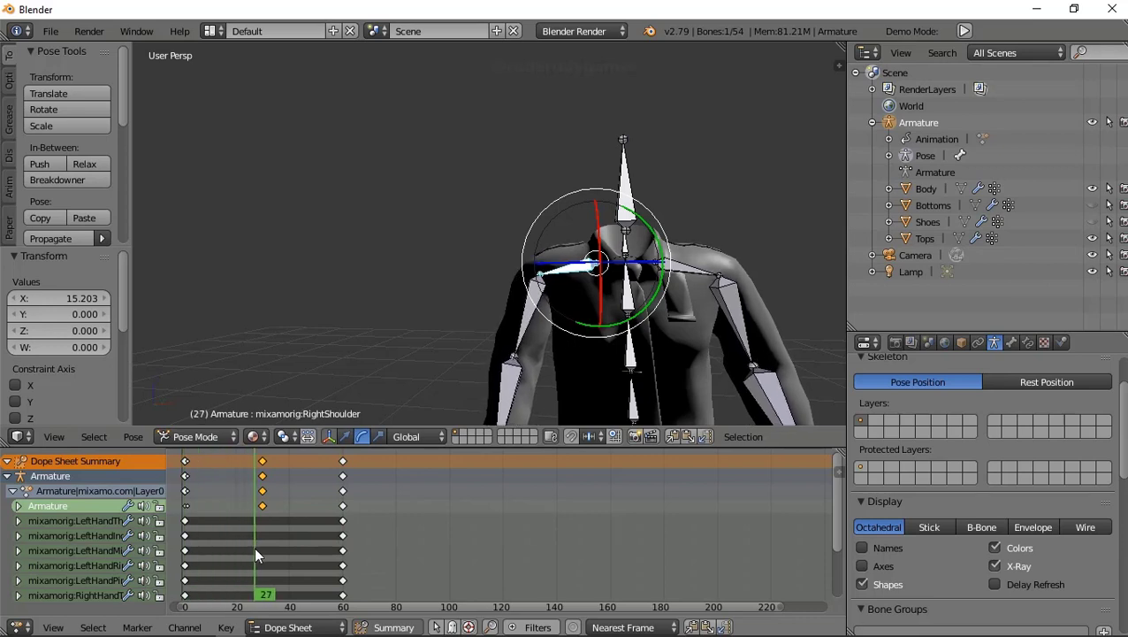
{"action": "mouse_move", "coordinate": [256, 554]}
{"action": "left_mouse_down"}
{"action": "mouse_move", "coordinate": [336, 562]}
{"action": "mouse_move", "coordinate": [209, 569]}
{"action": "mouse_move", "coordinate": [343, 581]}
{"action": "left_mouse_up"}
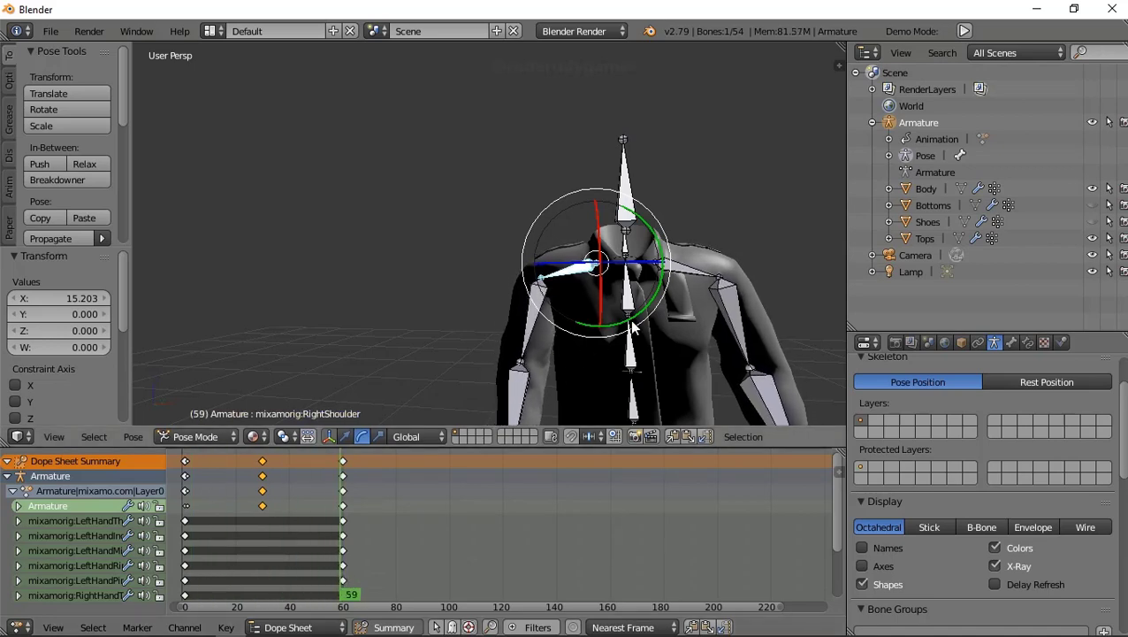
- Bend the Spine1 bone slightly on X at frame 17
{"action": "middle_click_drag", "start_coordinate": [631, 327], "coordinate": [467, 313]}
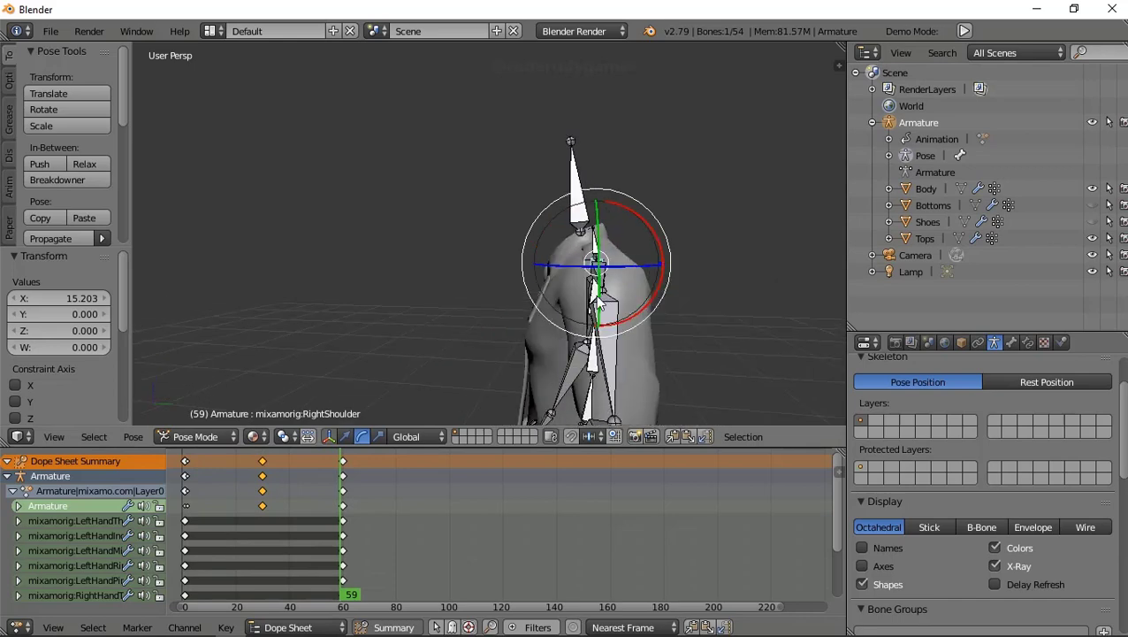
{"action": "mouse_move", "coordinate": [599, 301]}
{"action": "middle_mouse_down"}
{"action": "mouse_move", "coordinate": [581, 306]}
{"action": "mouse_move", "coordinate": [596, 363]}
{"action": "middle_mouse_up"}
{"action": "right_click", "coordinate": [600, 375]}
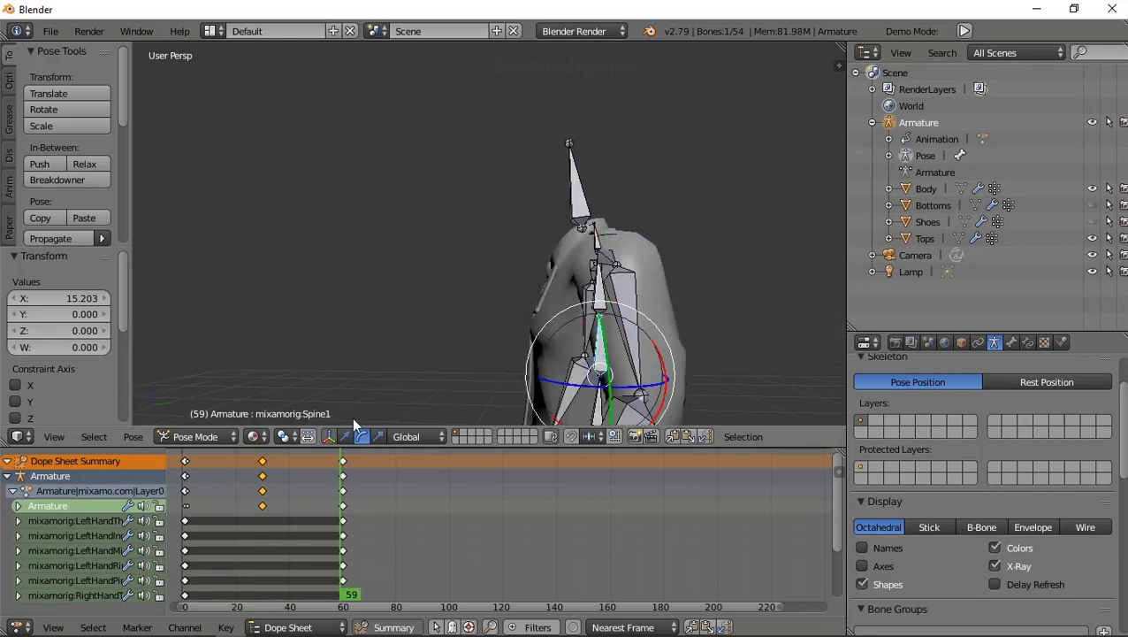
{"action": "mouse_move", "coordinate": [341, 500]}
{"action": "left_mouse_down"}
{"action": "mouse_move", "coordinate": [185, 520]}
{"action": "mouse_move", "coordinate": [225, 520]}
{"action": "left_mouse_up"}
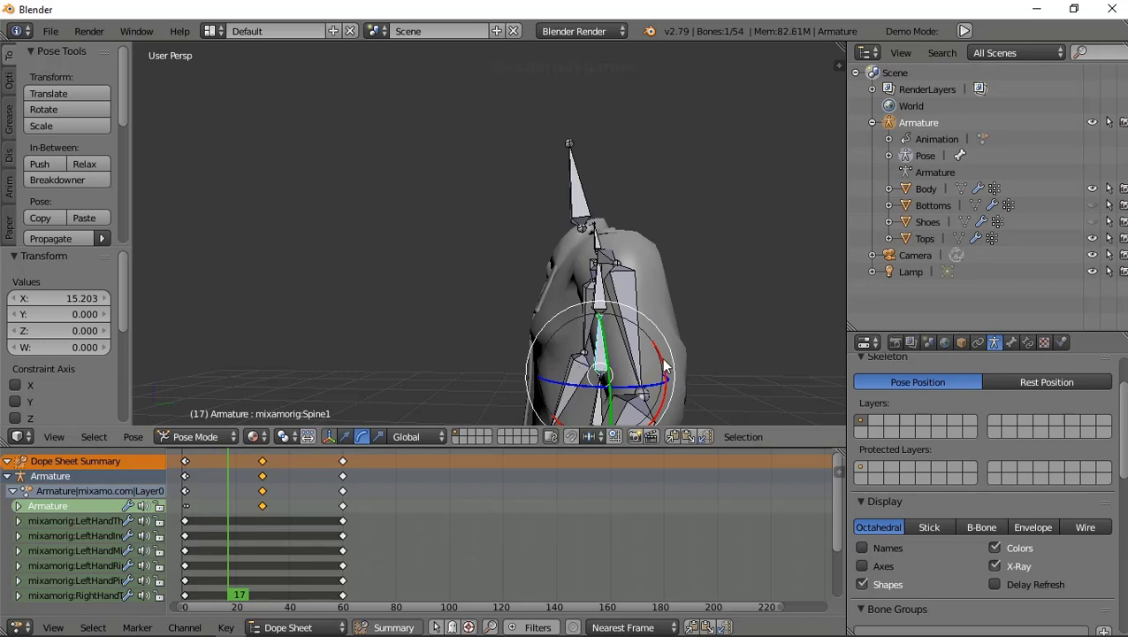
{"action": "left_click_drag", "start_coordinate": [662, 368], "coordinate": [654, 373]}
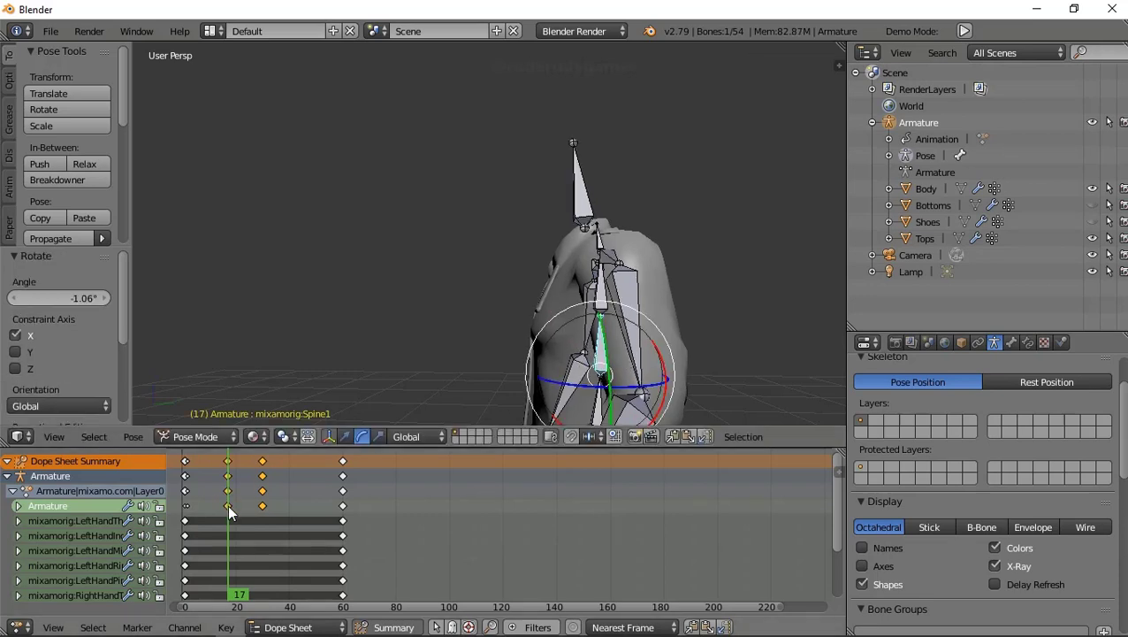
{"action": "mouse_move", "coordinate": [229, 513]}
{"action": "left_mouse_down"}
{"action": "mouse_move", "coordinate": [355, 537]}
{"action": "mouse_move", "coordinate": [187, 538]}
{"action": "mouse_move", "coordinate": [321, 534]}
{"action": "mouse_move", "coordinate": [213, 550]}
{"action": "mouse_move", "coordinate": [229, 511]}
{"action": "left_mouse_up"}
- Shift the frame 17 spine keys to frame 15 and play through the motion
{"action": "right_click", "coordinate": [228, 509]}
{"action": "key", "text": "g"}
{"action": "left_click", "coordinate": [223, 506]}
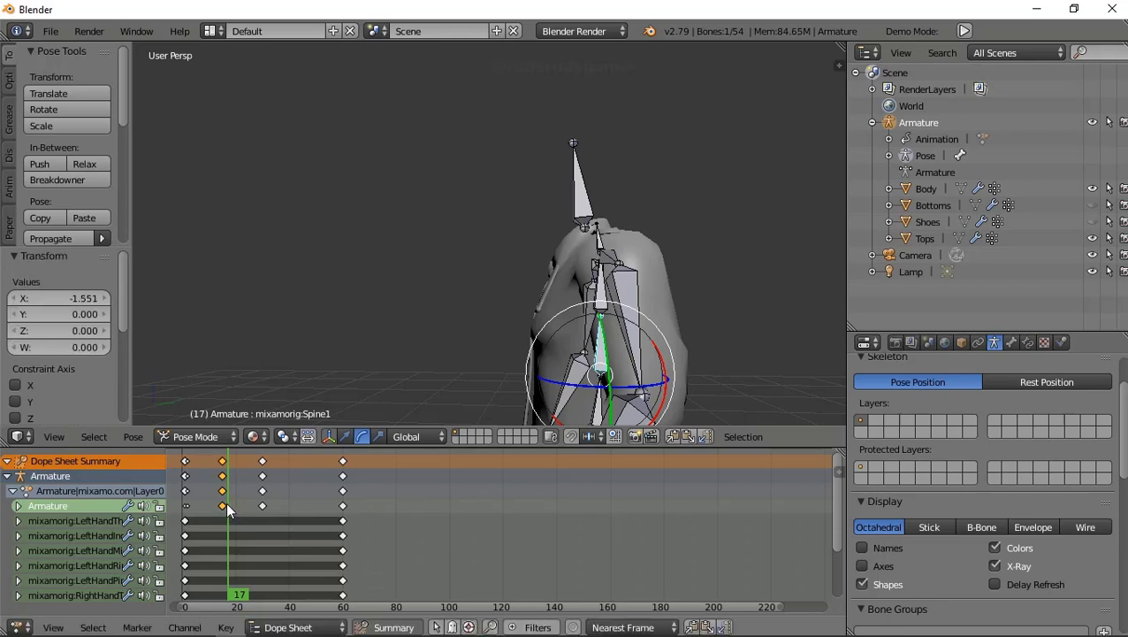
{"action": "mouse_move", "coordinate": [224, 530]}
{"action": "left_mouse_down"}
{"action": "mouse_move", "coordinate": [251, 553]}
{"action": "mouse_move", "coordinate": [317, 540]}
{"action": "mouse_move", "coordinate": [343, 551]}
{"action": "mouse_move", "coordinate": [190, 548]}
{"action": "left_mouse_up"}
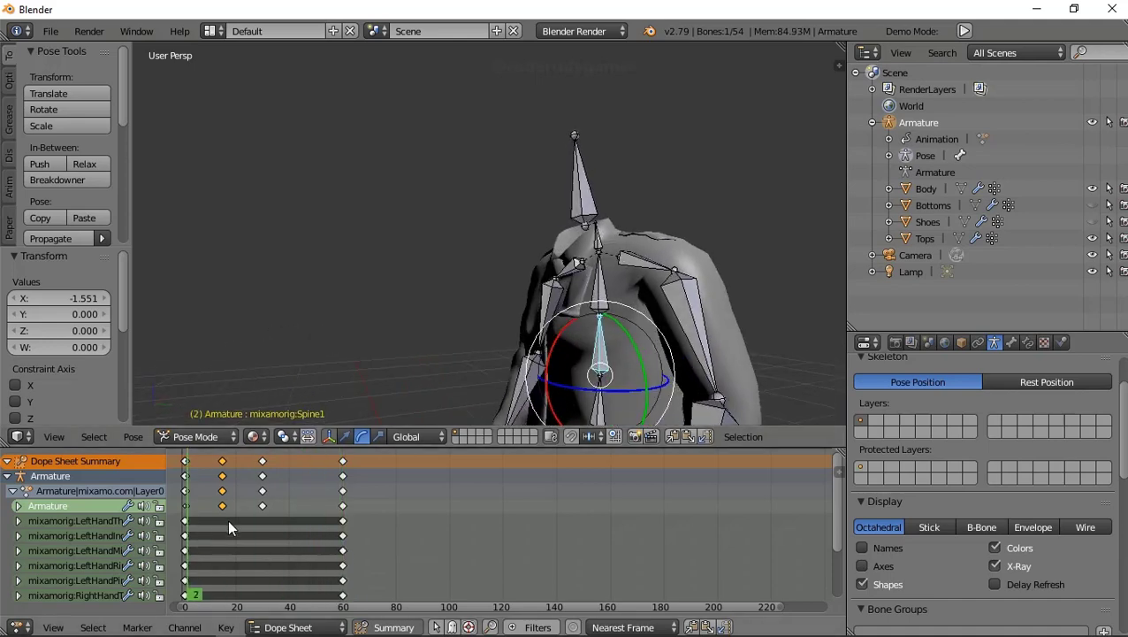
{"action": "left_click", "coordinate": [185, 537]}
{"action": "left_click_drag", "start_coordinate": [194, 544], "coordinate": [345, 548]}
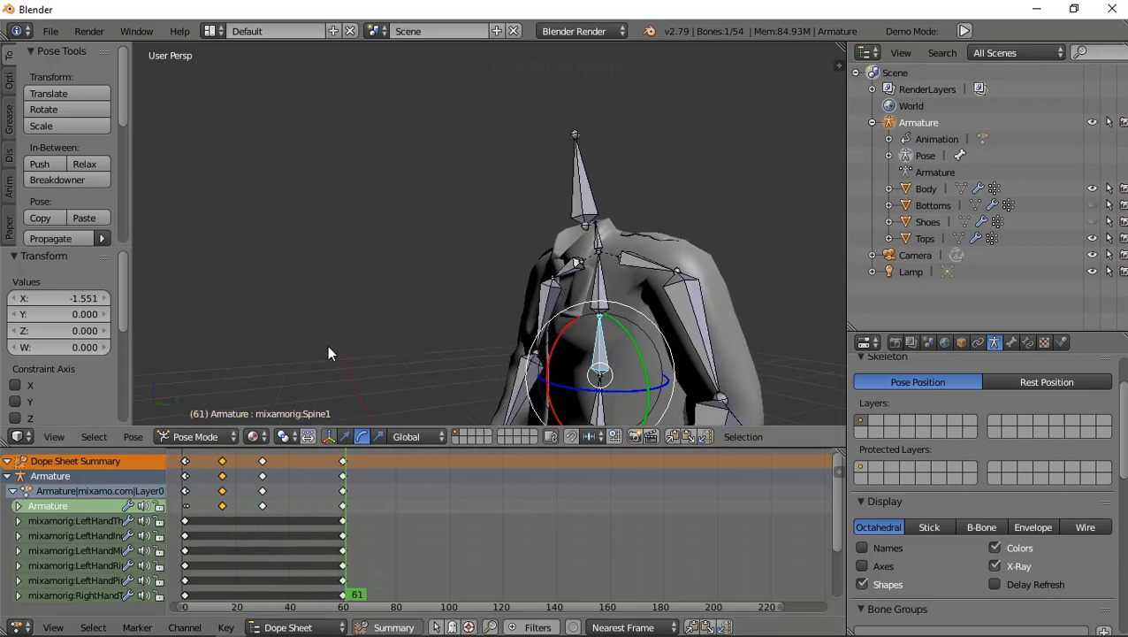
- Zoom and orbit to a side view, then scrub back to frame 1
{"action": "scroll", "coordinate": [383, 254], "scroll_direction": "down", "scroll_amount": 2}
{"action": "scroll", "coordinate": [356, 230], "scroll_direction": "down", "scroll_amount": 3}
{"action": "scroll", "coordinate": [355, 230], "scroll_direction": "up", "scroll_amount": 6}
{"action": "scroll", "coordinate": [433, 297], "scroll_direction": "up", "scroll_amount": 4}
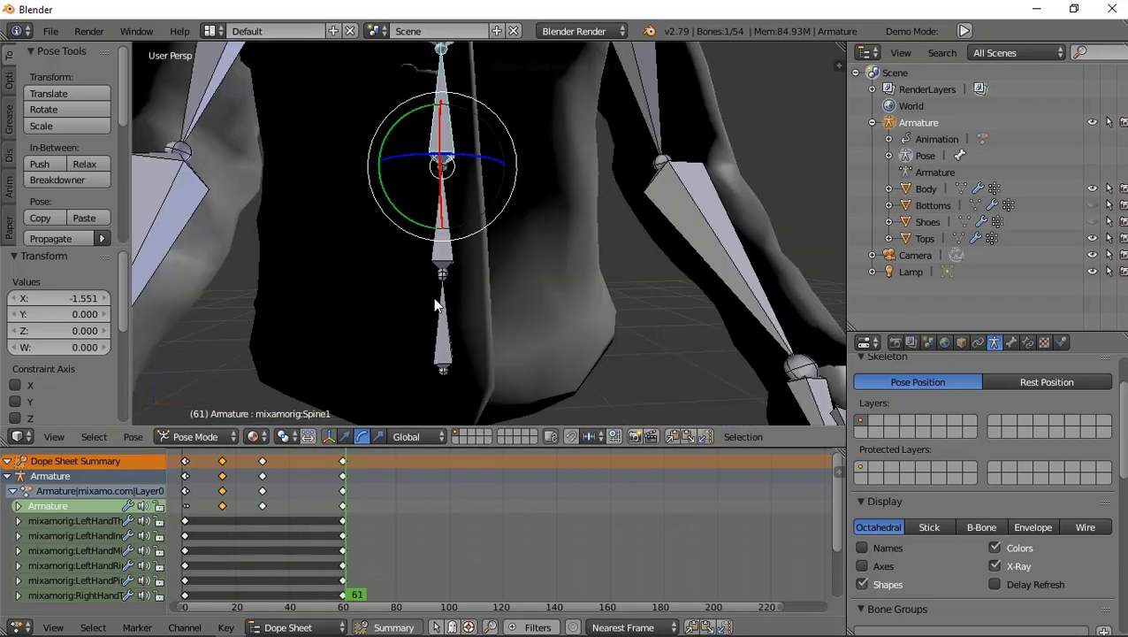
{"action": "scroll", "coordinate": [437, 307], "scroll_direction": "down", "scroll_amount": 8}
{"action": "mouse_move", "coordinate": [436, 307]}
{"action": "middle_mouse_down"}
{"action": "mouse_move", "coordinate": [416, 346]}
{"action": "mouse_move", "coordinate": [581, 285]}
{"action": "mouse_move", "coordinate": [610, 305]}
{"action": "middle_mouse_up"}
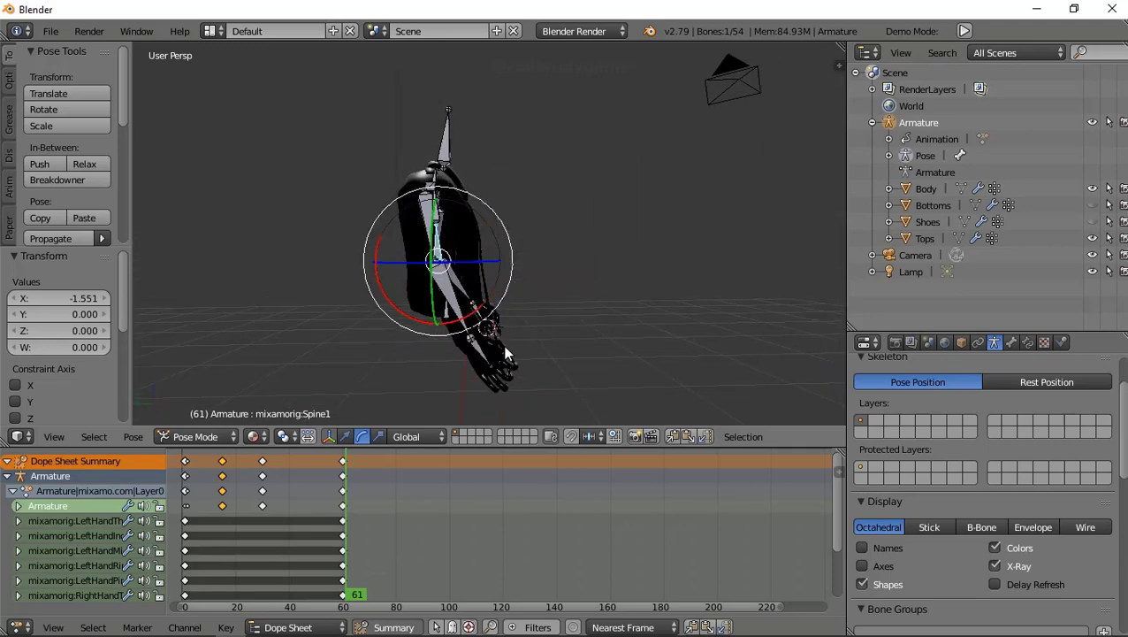
{"action": "mouse_move", "coordinate": [345, 549]}
{"action": "left_mouse_down"}
{"action": "mouse_move", "coordinate": [197, 561]}
{"action": "mouse_move", "coordinate": [277, 580]}
{"action": "mouse_move", "coordinate": [186, 583]}
{"action": "left_mouse_up"}
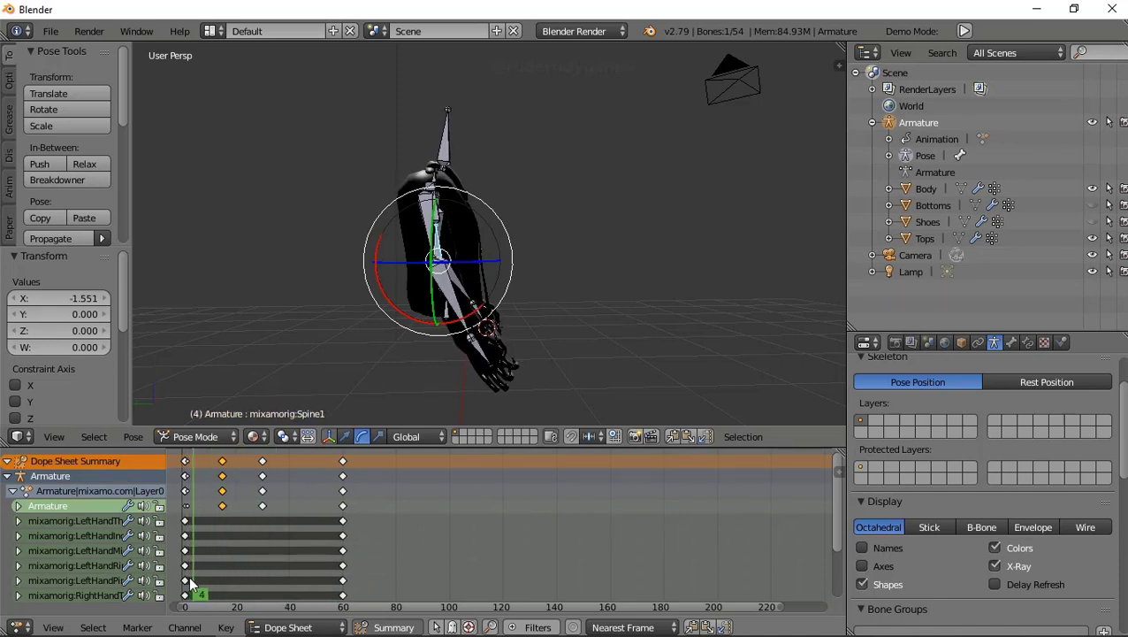
- Rotate the RightForeArm bone slightly about X at the first frame
{"action": "right_click", "coordinate": [446, 292]}
{"action": "key", "text": "r"}
{"action": "key", "text": "x"}
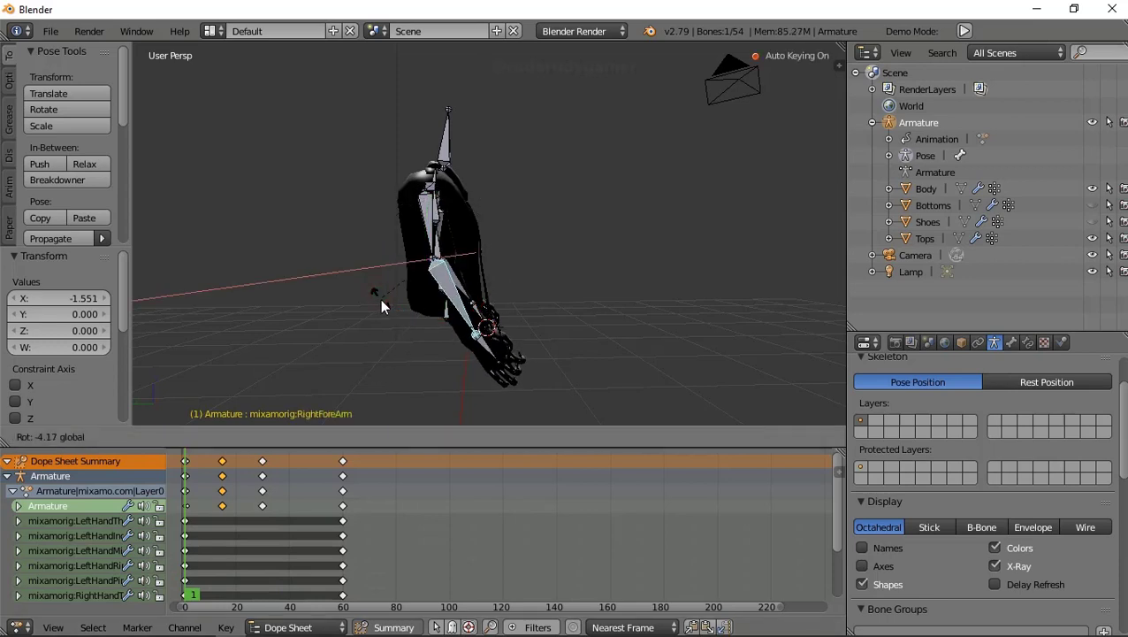
{"action": "left_click", "coordinate": [381, 300]}
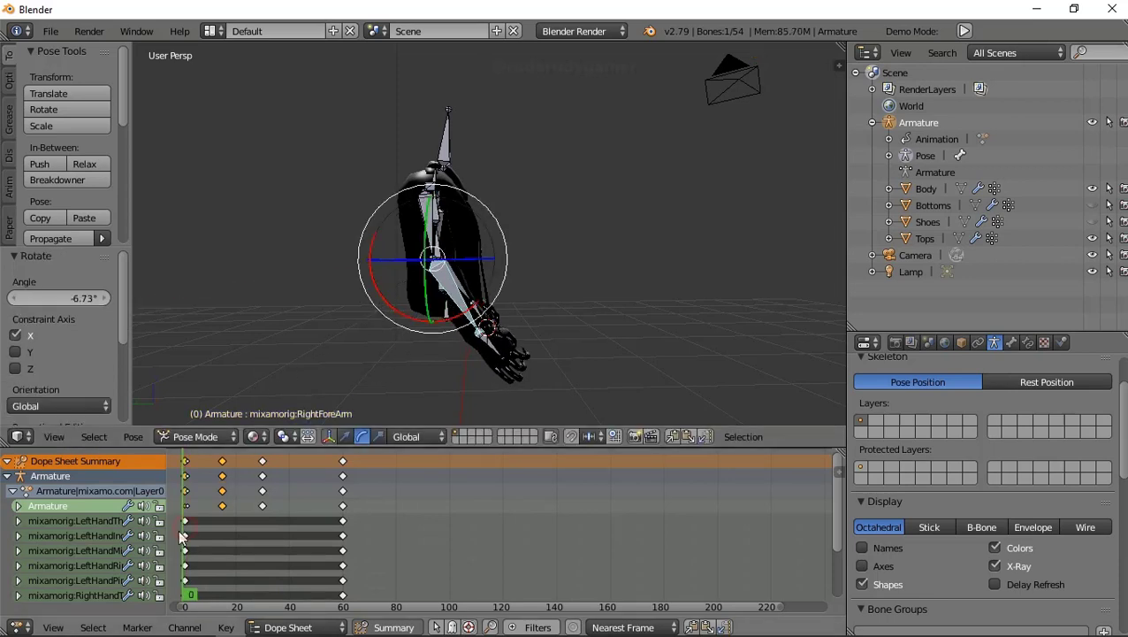
- At frame 60, rotate RightForeArm to about −4.42° on X, then view from the front
{"action": "left_click_drag", "start_coordinate": [188, 530], "coordinate": [340, 565]}
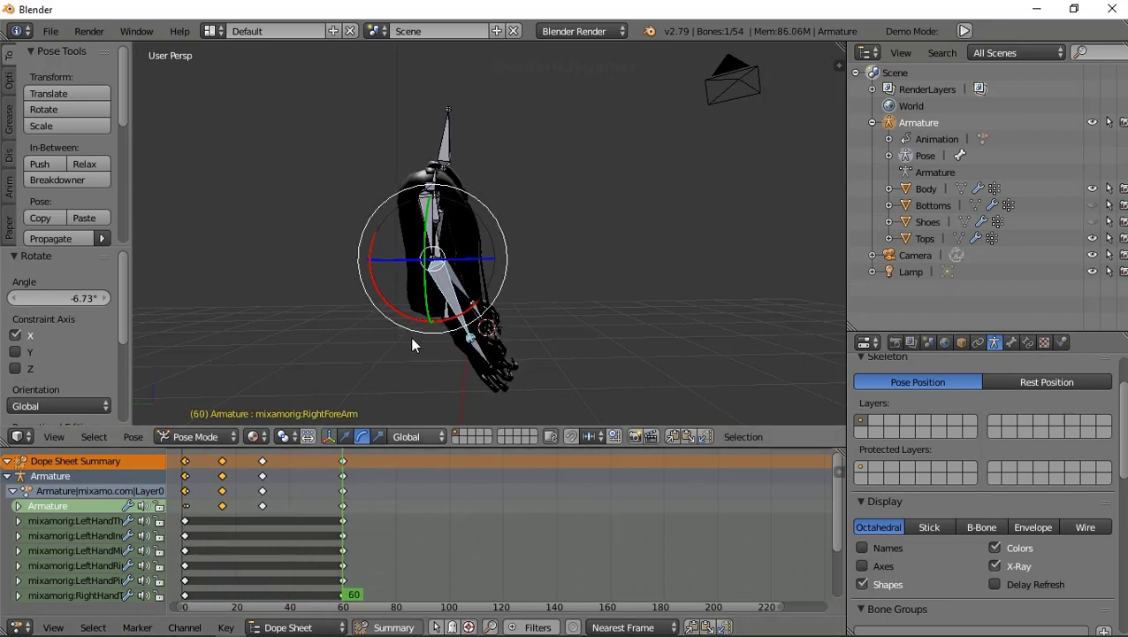
{"action": "left_click_drag", "start_coordinate": [375, 273], "coordinate": [369, 284]}
{"action": "left_click", "coordinate": [215, 519]}
{"action": "mouse_move", "coordinate": [191, 519]}
{"action": "left_mouse_down"}
{"action": "mouse_move", "coordinate": [358, 518]}
{"action": "mouse_move", "coordinate": [196, 528]}
{"action": "mouse_move", "coordinate": [239, 528]}
{"action": "left_mouse_up"}
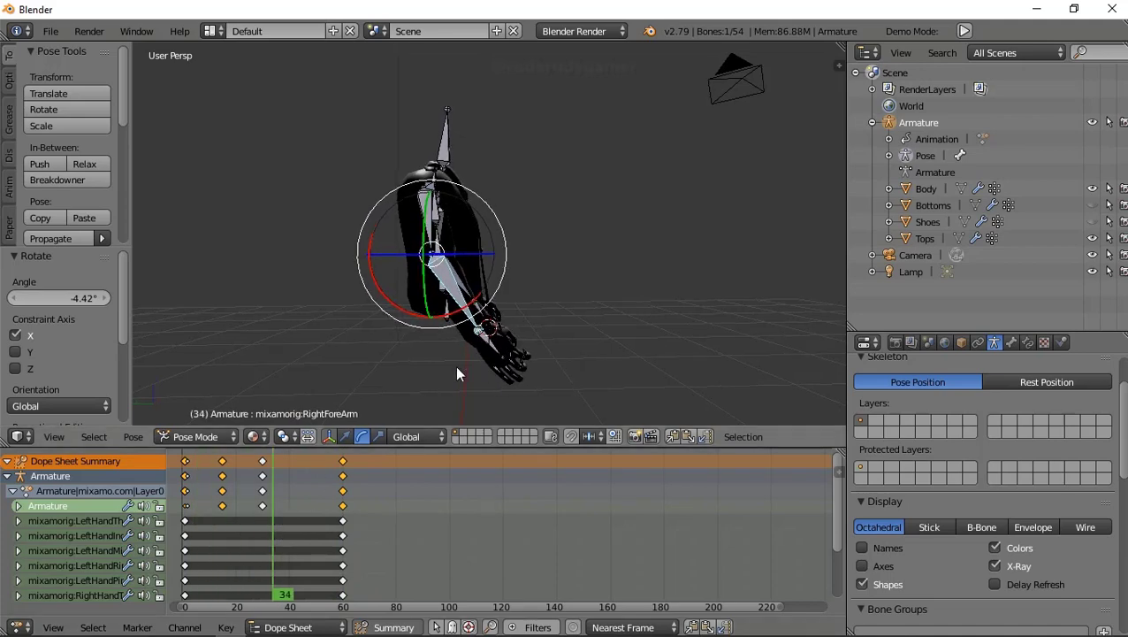
{"action": "mouse_move", "coordinate": [458, 372]}
{"action": "middle_mouse_down"}
{"action": "mouse_move", "coordinate": [318, 360]}
{"action": "mouse_move", "coordinate": [327, 373]}
{"action": "mouse_move", "coordinate": [422, 279]}
{"action": "middle_mouse_up"}
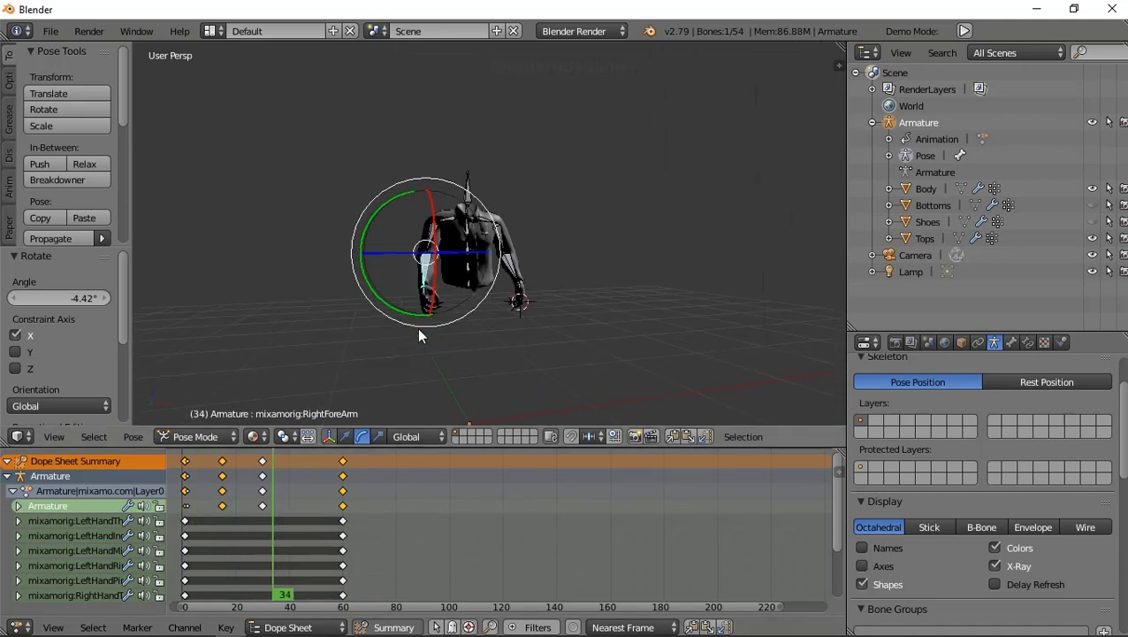
- At frame 15, bend the RightHandThumb2 and RightHandThumb3 bones inward
{"action": "scroll", "coordinate": [418, 334], "scroll_direction": "up", "scroll_amount": 5}
{"action": "scroll", "coordinate": [433, 300], "scroll_direction": "down", "scroll_amount": 3}
{"action": "scroll", "coordinate": [442, 280], "scroll_direction": "up", "scroll_amount": 3}
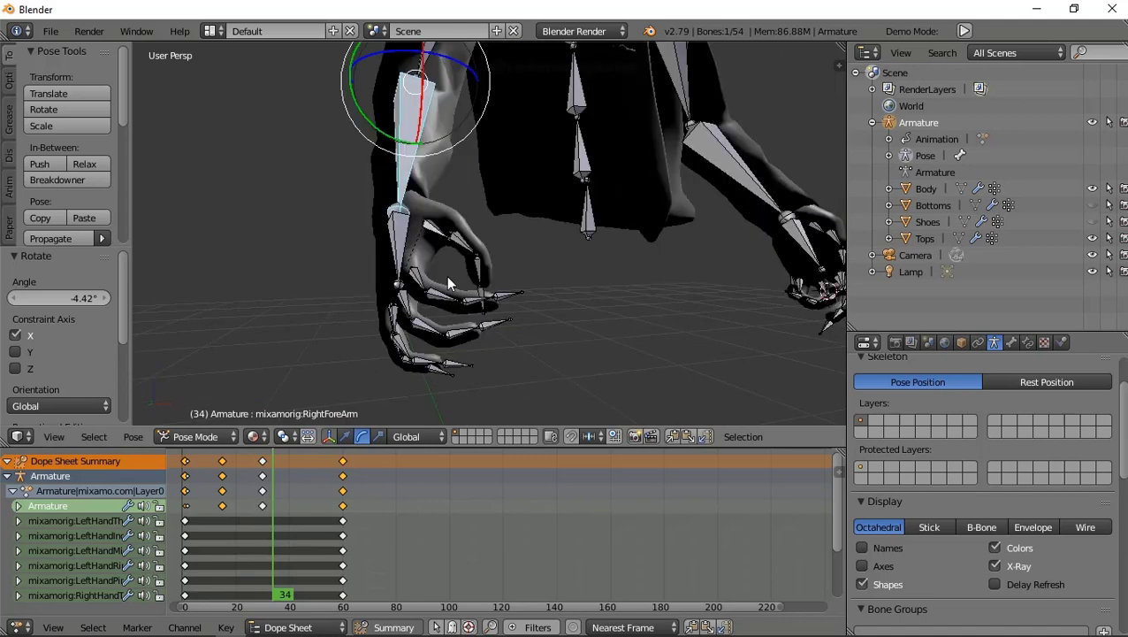
{"action": "right_click", "coordinate": [469, 255]}
{"action": "middle_click_drag", "start_coordinate": [451, 258], "coordinate": [459, 274]}
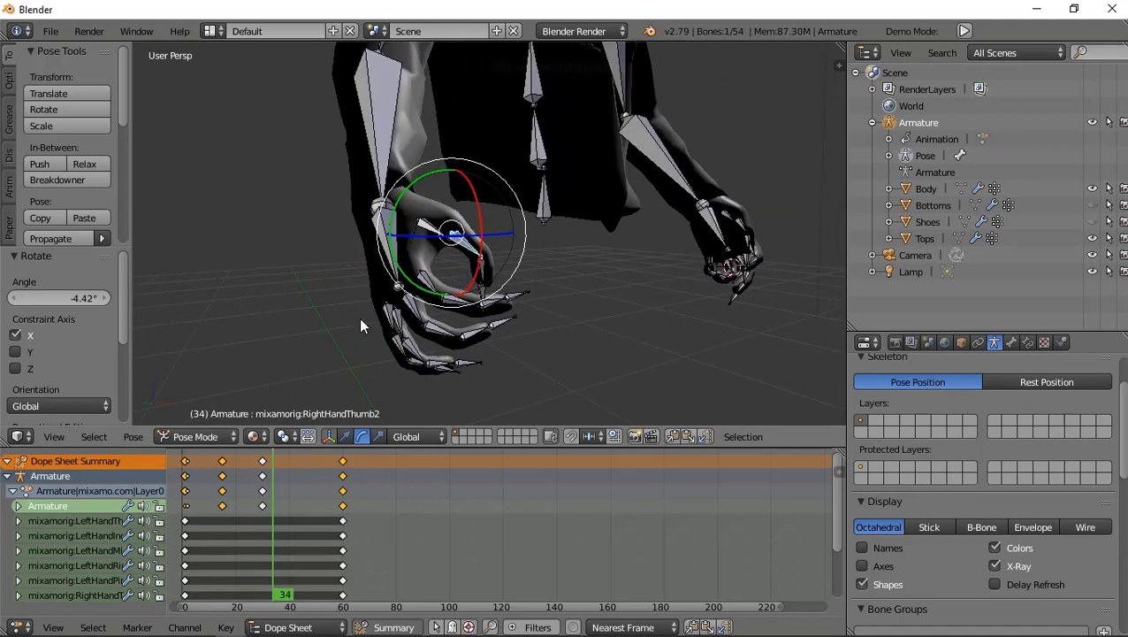
{"action": "mouse_move", "coordinate": [269, 519]}
{"action": "left_mouse_down"}
{"action": "mouse_move", "coordinate": [202, 531]}
{"action": "mouse_move", "coordinate": [264, 540]}
{"action": "mouse_move", "coordinate": [190, 550]}
{"action": "mouse_move", "coordinate": [223, 541]}
{"action": "left_mouse_up"}
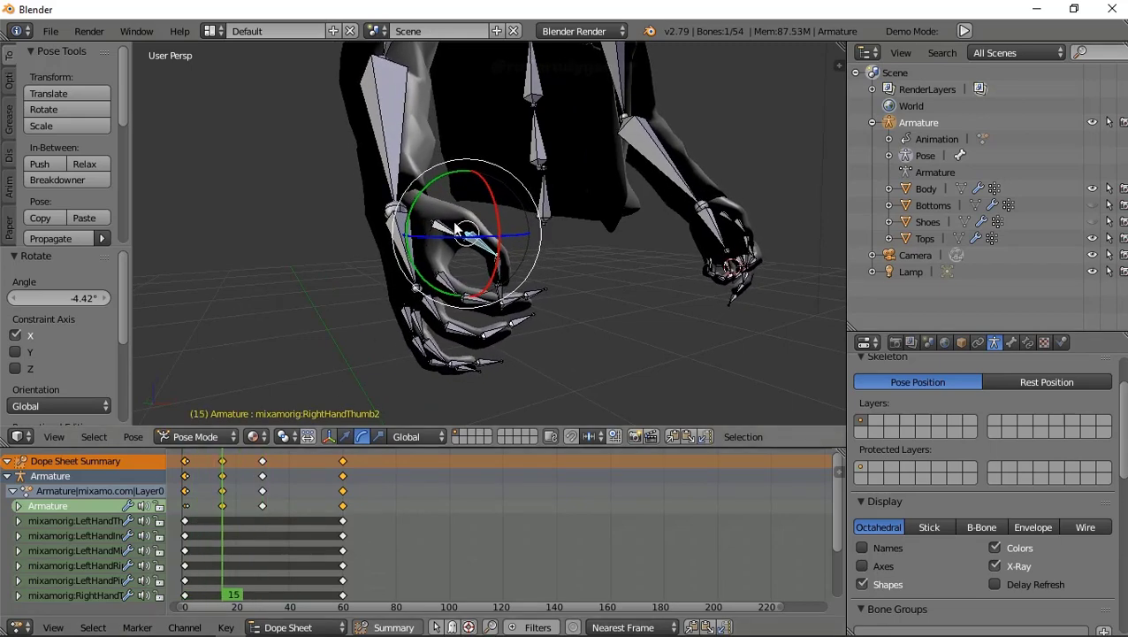
{"action": "left_click_drag", "start_coordinate": [409, 218], "coordinate": [408, 231]}
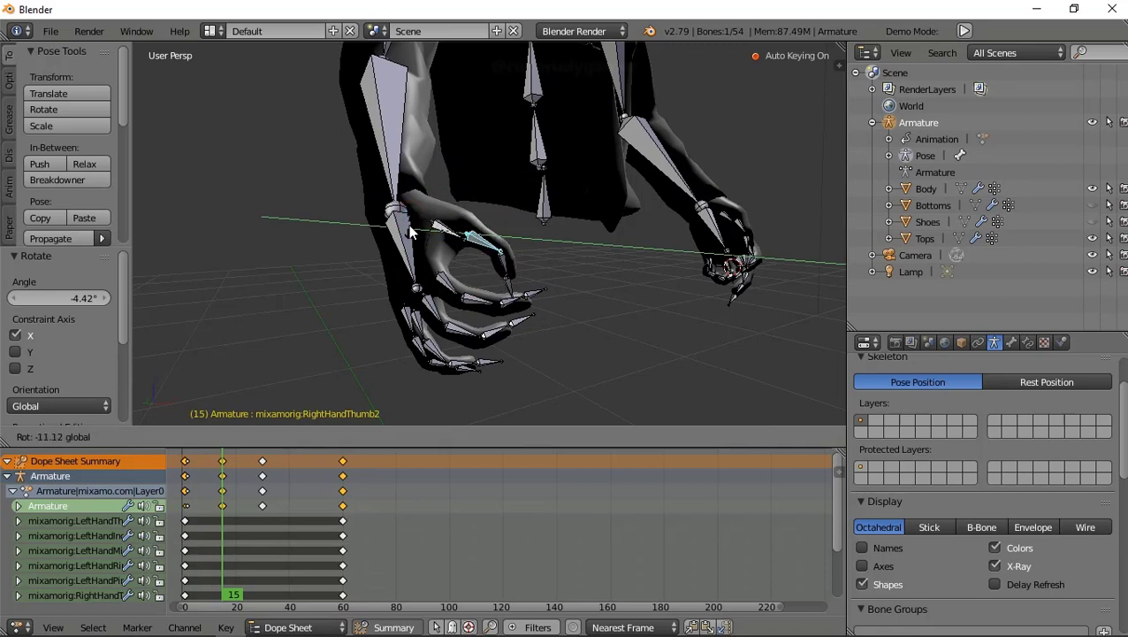
{"action": "left_click", "coordinate": [409, 231]}
{"action": "right_click", "coordinate": [501, 263]}
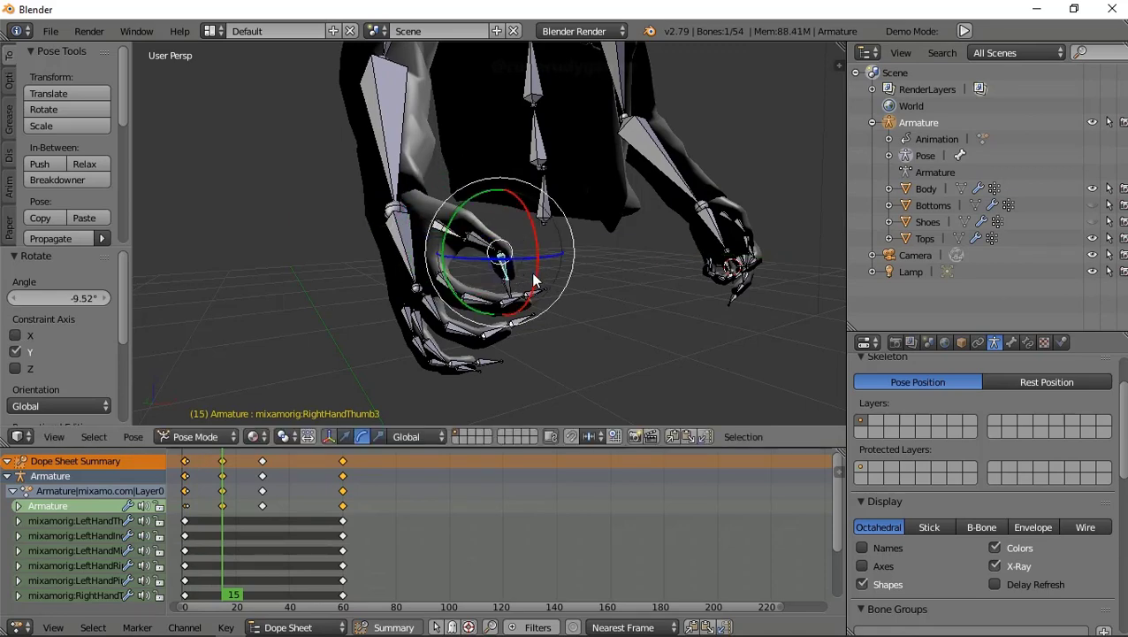
{"action": "left_click_drag", "start_coordinate": [533, 281], "coordinate": [536, 265]}
{"action": "left_click", "coordinate": [538, 250]}
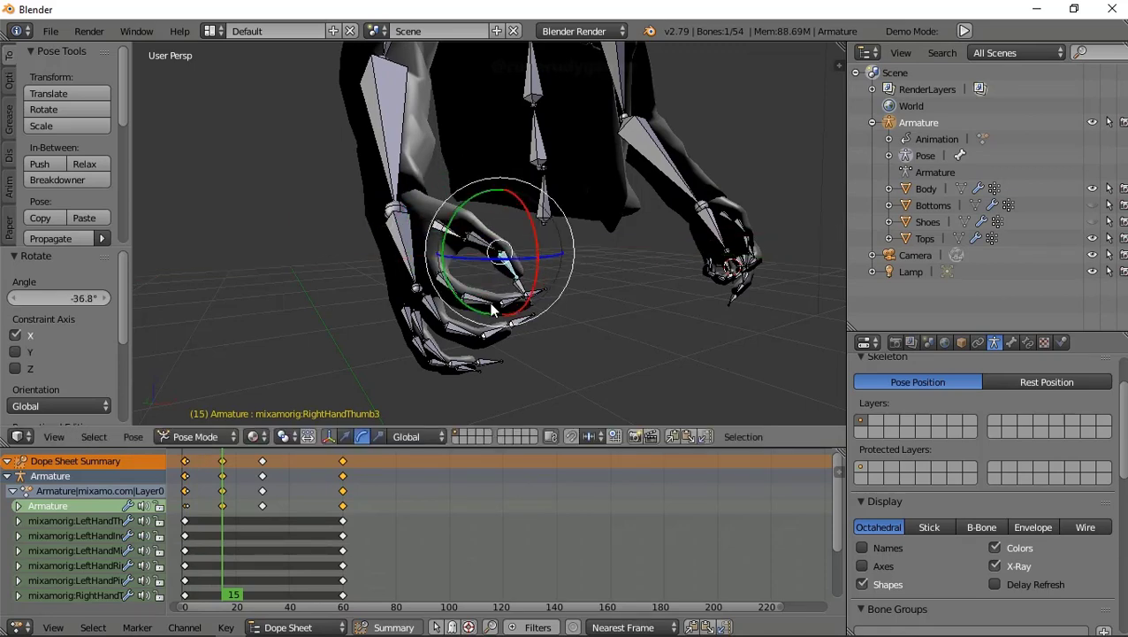
- Curl the RightHandIndex2 bone inward about the Z and X axes
{"action": "right_click", "coordinate": [481, 305]}
{"action": "left_click_drag", "start_coordinate": [502, 309], "coordinate": [500, 320]}
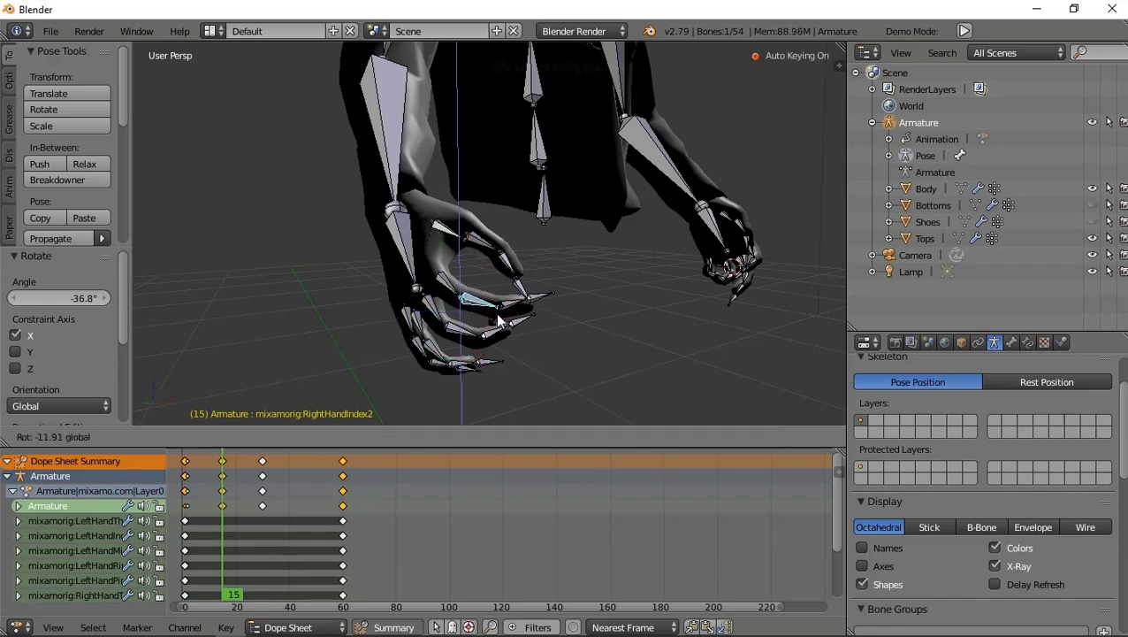
{"action": "mouse_move", "coordinate": [501, 320]}
{"action": "middle_mouse_down"}
{"action": "mouse_move", "coordinate": [505, 263]}
{"action": "mouse_move", "coordinate": [507, 277]}
{"action": "middle_mouse_up"}
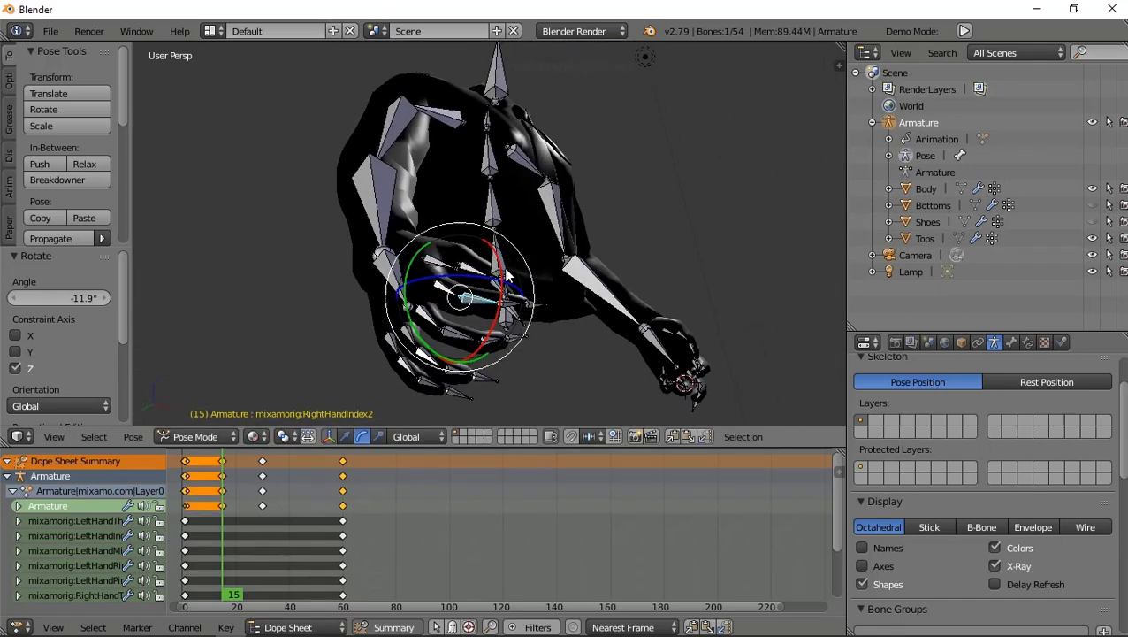
{"action": "left_click_drag", "start_coordinate": [509, 283], "coordinate": [499, 282]}
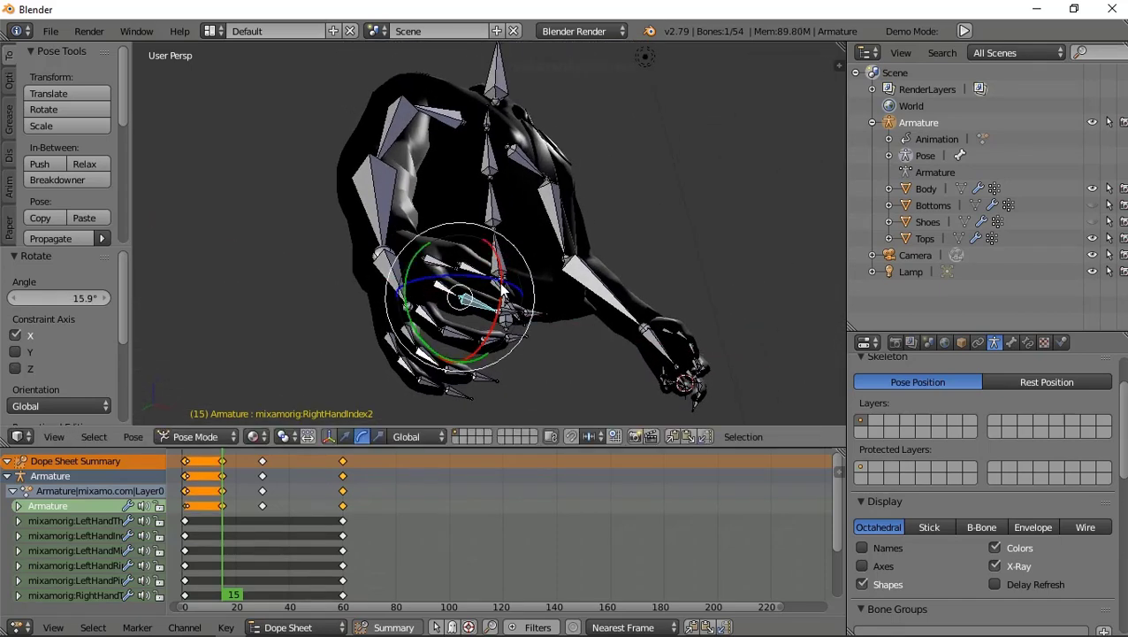
- Curl the RightHandMiddle2 bone inward about the X and Z axes
{"action": "right_click", "coordinate": [498, 282]}
{"action": "middle_click_drag", "start_coordinate": [499, 282], "coordinate": [475, 283]}
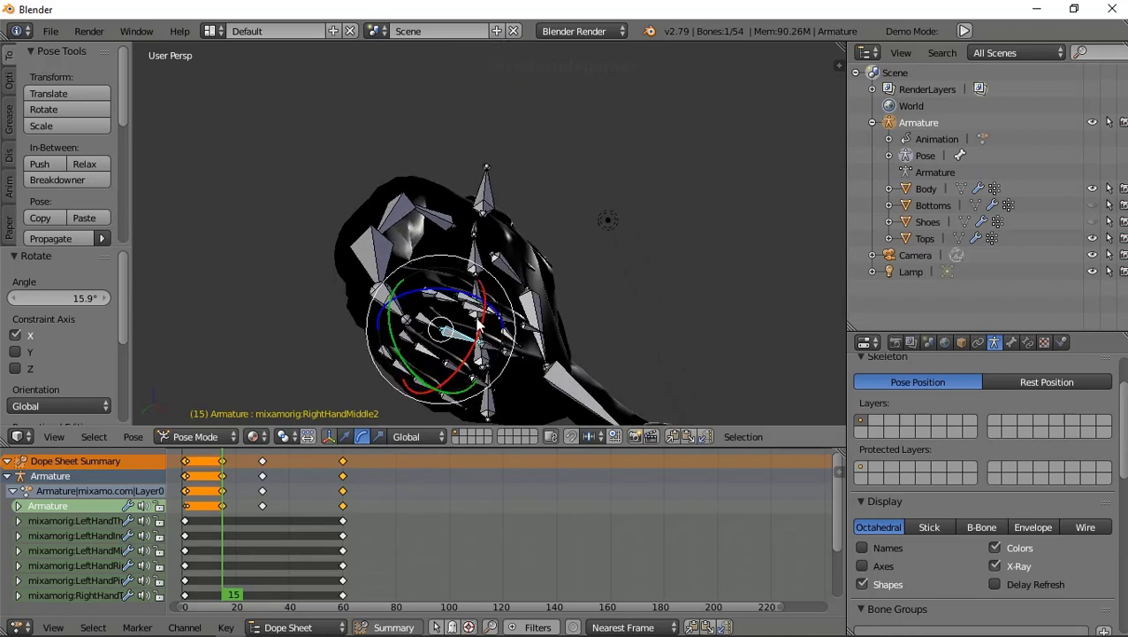
{"action": "left_click_drag", "start_coordinate": [478, 325], "coordinate": [478, 336]}
{"action": "mouse_move", "coordinate": [479, 336]}
{"action": "middle_mouse_down"}
{"action": "mouse_move", "coordinate": [479, 390]}
{"action": "mouse_move", "coordinate": [469, 352]}
{"action": "middle_mouse_up"}
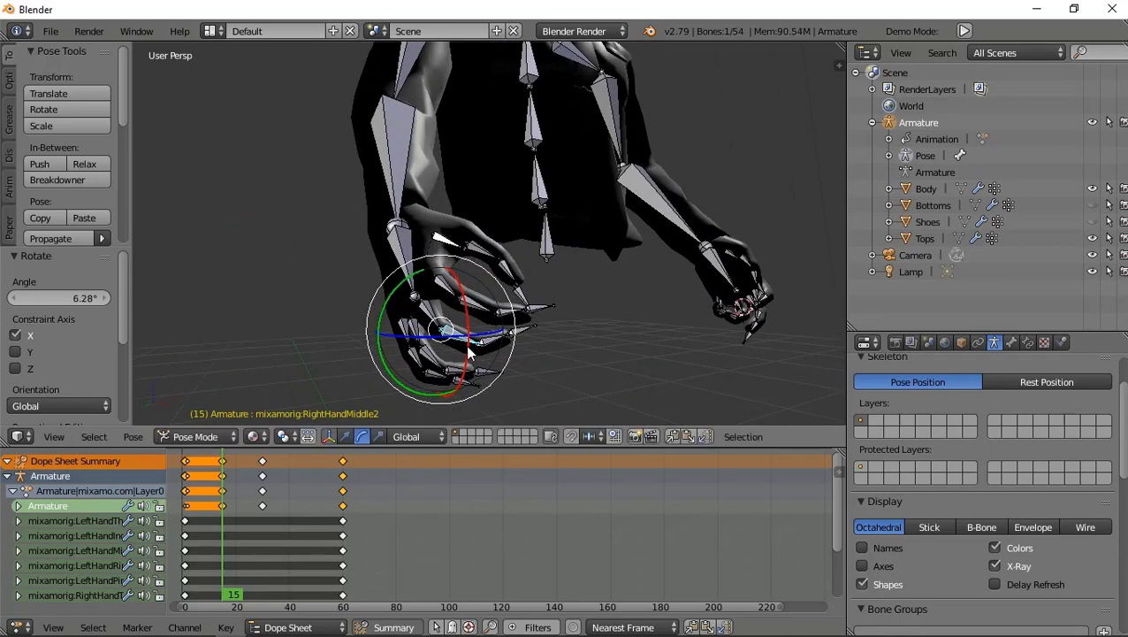
{"action": "middle_click_drag", "start_coordinate": [405, 292], "coordinate": [407, 355]}
{"action": "left_click_drag", "start_coordinate": [407, 355], "coordinate": [419, 364]}
{"action": "left_click_drag", "start_coordinate": [378, 333], "coordinate": [402, 387]}
- Curl the RightHandRing2 bone about Z and twist it −7.9° on Y
{"action": "right_click", "coordinate": [425, 352]}
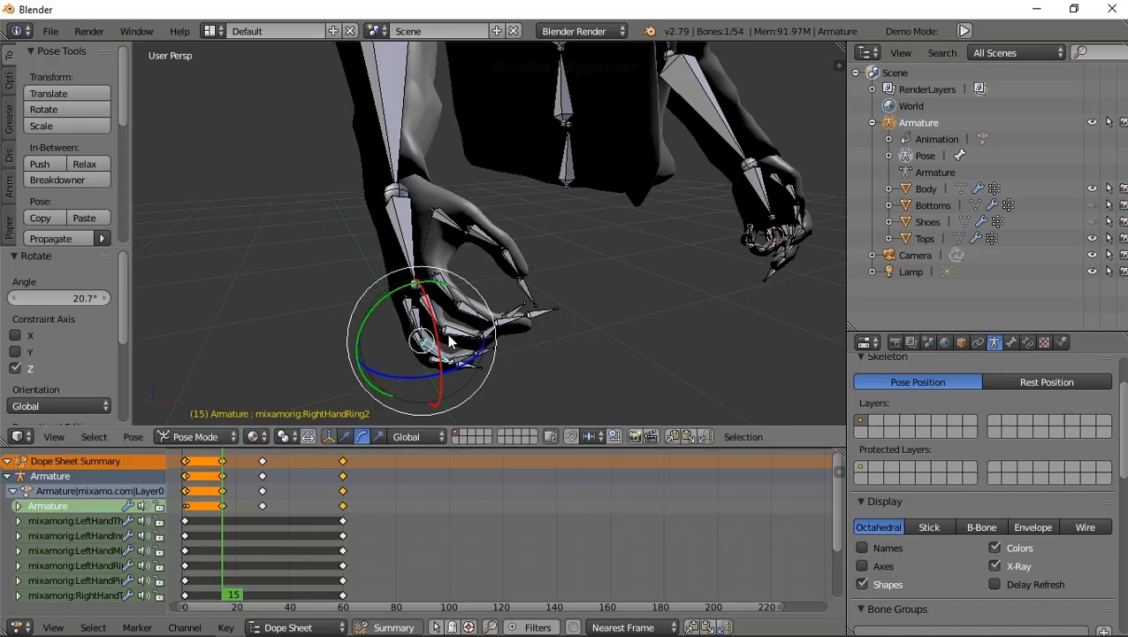
{"action": "middle_click_drag", "start_coordinate": [446, 333], "coordinate": [434, 364]}
{"action": "left_click_drag", "start_coordinate": [389, 400], "coordinate": [398, 407]}
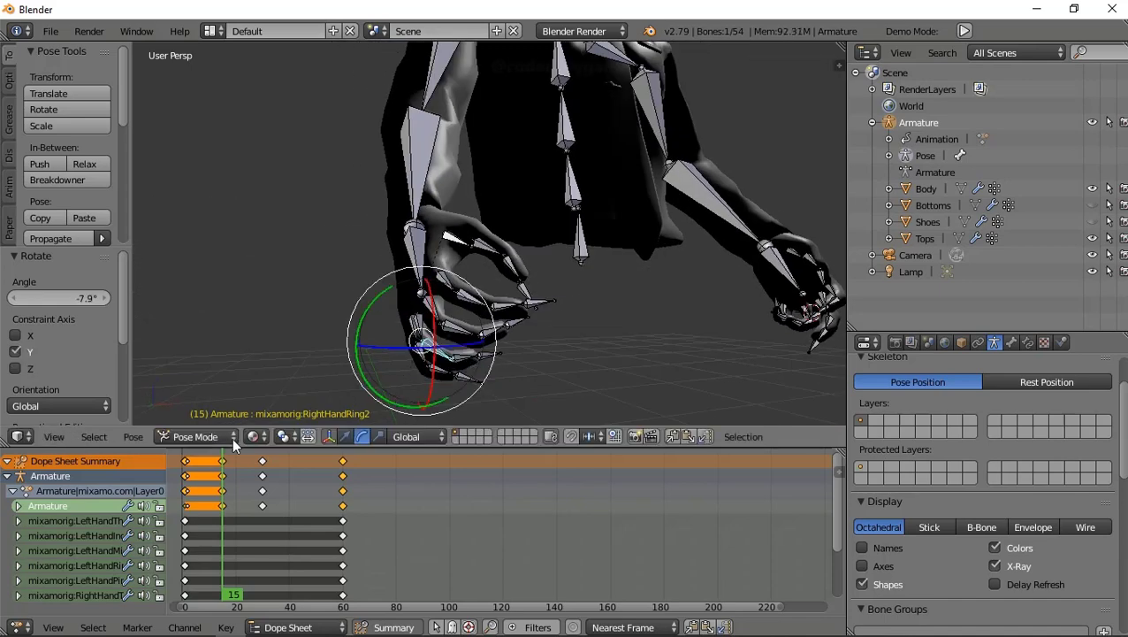
{"action": "mouse_move", "coordinate": [223, 486]}
{"action": "left_mouse_down"}
{"action": "mouse_move", "coordinate": [190, 492]}
{"action": "mouse_move", "coordinate": [295, 505]}
{"action": "mouse_move", "coordinate": [202, 501]}
{"action": "mouse_move", "coordinate": [236, 500]}
{"action": "left_mouse_up"}
- Rotate the LeftHandThumb2 bone about X and insert a keyframe
{"action": "scroll", "coordinate": [419, 250], "scroll_direction": "up", "scroll_amount": 3}
{"action": "scroll", "coordinate": [419, 250], "scroll_direction": "down", "scroll_amount": 5}
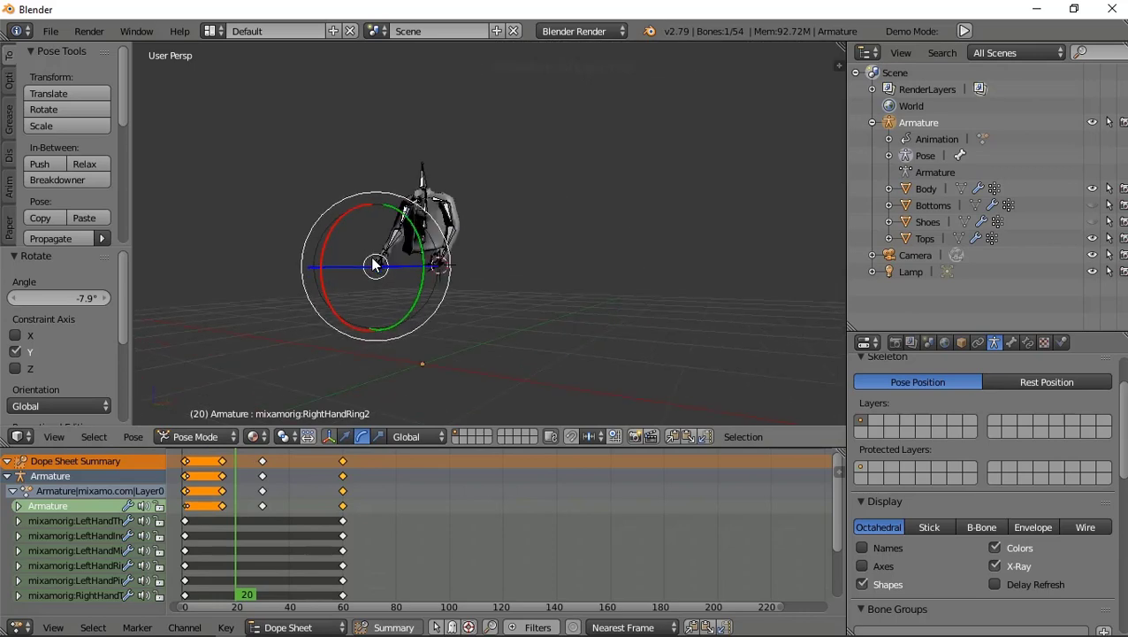
{"action": "scroll", "coordinate": [445, 251], "scroll_direction": "up", "scroll_amount": 5}
{"action": "scroll", "coordinate": [320, 270], "scroll_direction": "up", "scroll_amount": 3}
{"action": "scroll", "coordinate": [320, 272], "scroll_direction": "down", "scroll_amount": 4}
{"action": "mouse_move", "coordinate": [331, 266]}
{"action": "middle_mouse_down"}
{"action": "mouse_move", "coordinate": [213, 251]}
{"action": "mouse_move", "coordinate": [325, 273]}
{"action": "mouse_move", "coordinate": [320, 290]}
{"action": "mouse_move", "coordinate": [320, 278]}
{"action": "middle_mouse_up"}
{"action": "scroll", "coordinate": [283, 255], "scroll_direction": "up", "scroll_amount": 3}
{"action": "right_click", "coordinate": [356, 282]}
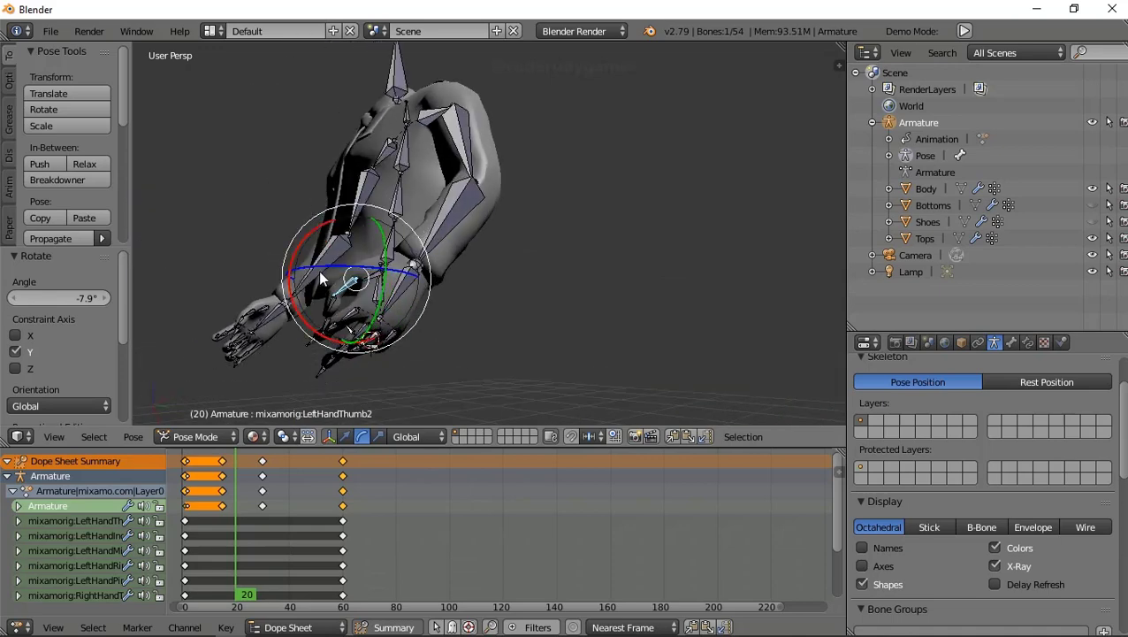
{"action": "key", "text": "r"}
{"action": "key", "text": "x"}
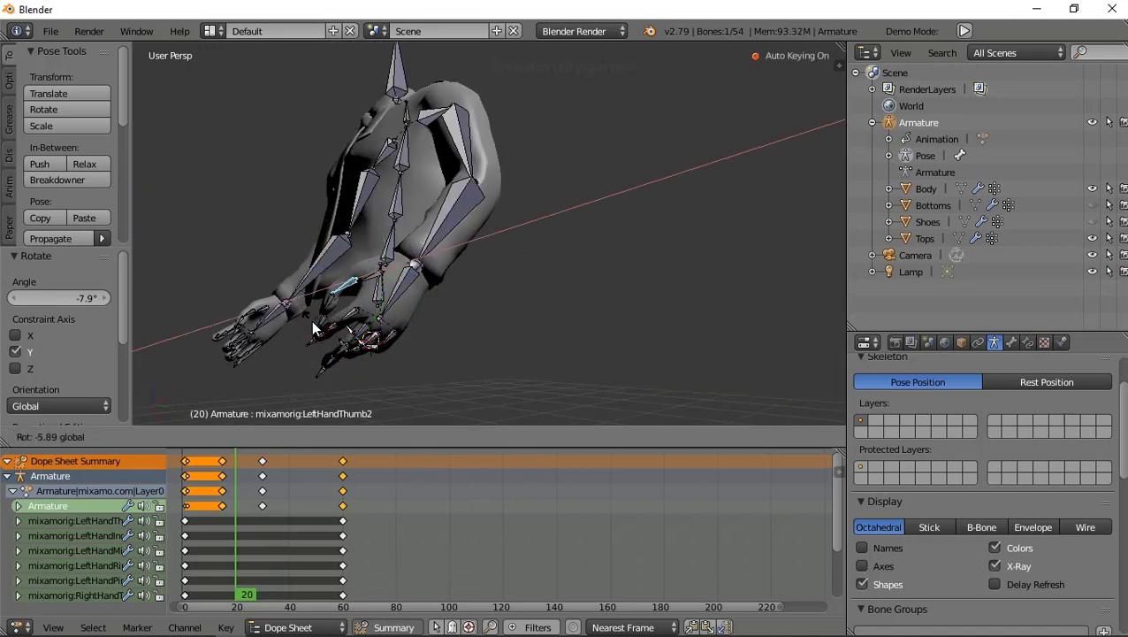
{"action": "left_click", "coordinate": [311, 321]}
{"action": "key", "text": "i"}
- Rotate the LeftHandIndex1 and LeftHandIndex2 bones inward
{"action": "mouse_move", "coordinate": [351, 324]}
{"action": "middle_mouse_down"}
{"action": "mouse_move", "coordinate": [385, 393]}
{"action": "mouse_move", "coordinate": [338, 344]}
{"action": "middle_mouse_up"}
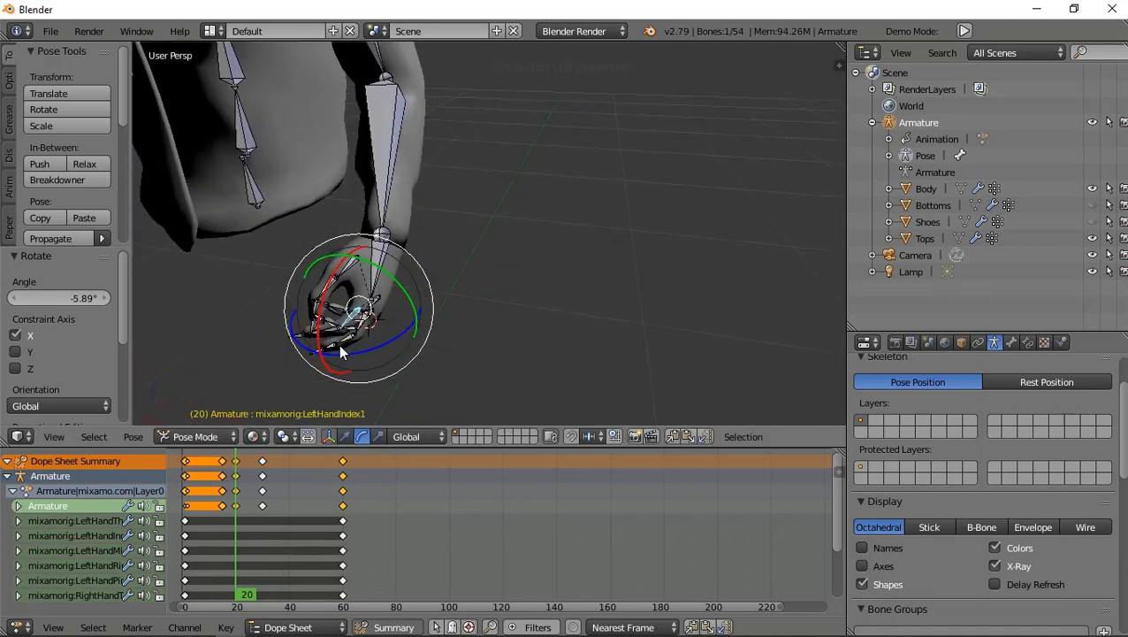
{"action": "right_click", "coordinate": [338, 344]}
{"action": "key", "text": "r"}
{"action": "left_click", "coordinate": [350, 353]}
{"action": "right_click", "coordinate": [327, 367]}
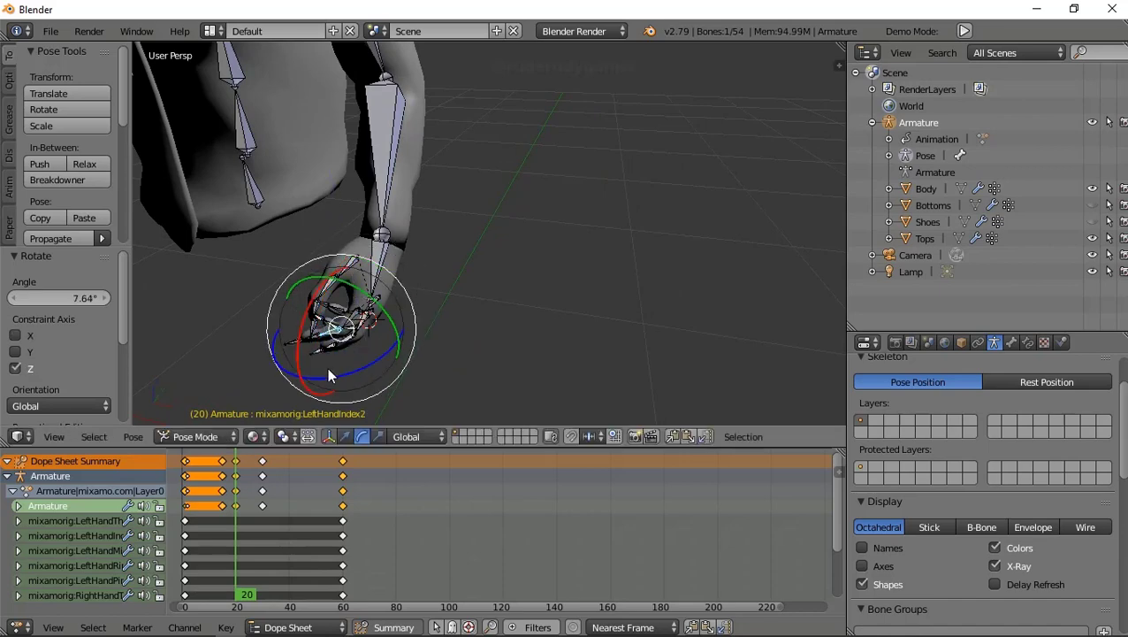
{"action": "key", "text": "r"}
{"action": "left_click", "coordinate": [328, 355]}
- Rotate the LeftHandMiddle2 bone twice to curl it
{"action": "middle_click_drag", "start_coordinate": [328, 355], "coordinate": [351, 294]}
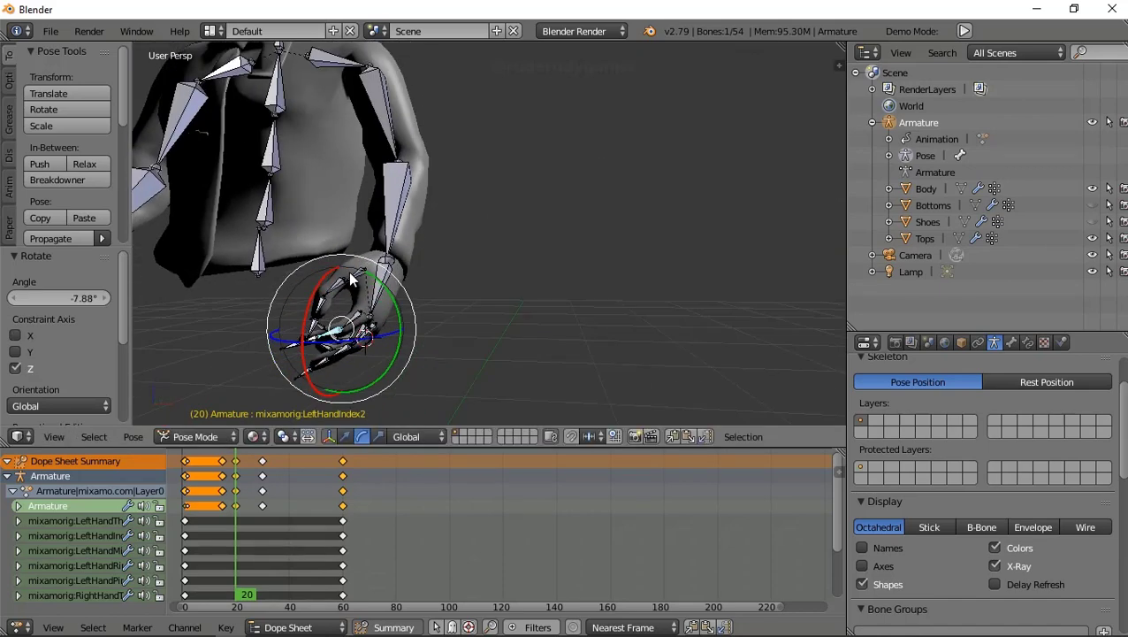
{"action": "right_click", "coordinate": [333, 358]}
{"action": "mouse_move", "coordinate": [332, 358]}
{"action": "middle_mouse_down"}
{"action": "mouse_move", "coordinate": [337, 390]}
{"action": "mouse_move", "coordinate": [375, 324]}
{"action": "mouse_move", "coordinate": [350, 370]}
{"action": "mouse_move", "coordinate": [361, 374]}
{"action": "mouse_move", "coordinate": [419, 278]}
{"action": "mouse_move", "coordinate": [365, 348]}
{"action": "middle_mouse_up"}
{"action": "key", "text": "r"}
{"action": "left_click", "coordinate": [331, 379]}
{"action": "key", "text": "r"}
{"action": "left_click", "coordinate": [382, 337]}
{"action": "scroll", "coordinate": [351, 362], "scroll_direction": "up", "scroll_amount": 3}
- Rotate the middle finger 5.49° on Z and bend the fingertip about X
{"action": "key", "text": "r"}
{"action": "key", "text": "z"}
{"action": "left_click", "coordinate": [318, 381]}
{"action": "key", "text": "r"}
{"action": "key", "text": "z"}
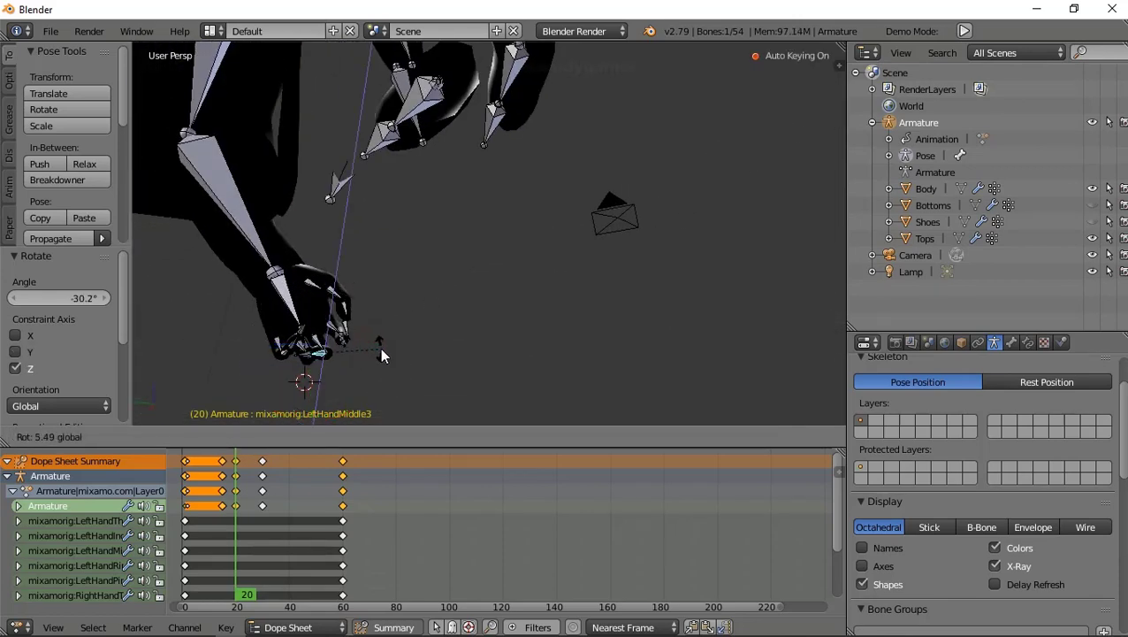
{"action": "left_click", "coordinate": [381, 347]}
{"action": "left_click_drag", "start_coordinate": [261, 398], "coordinate": [248, 378]}
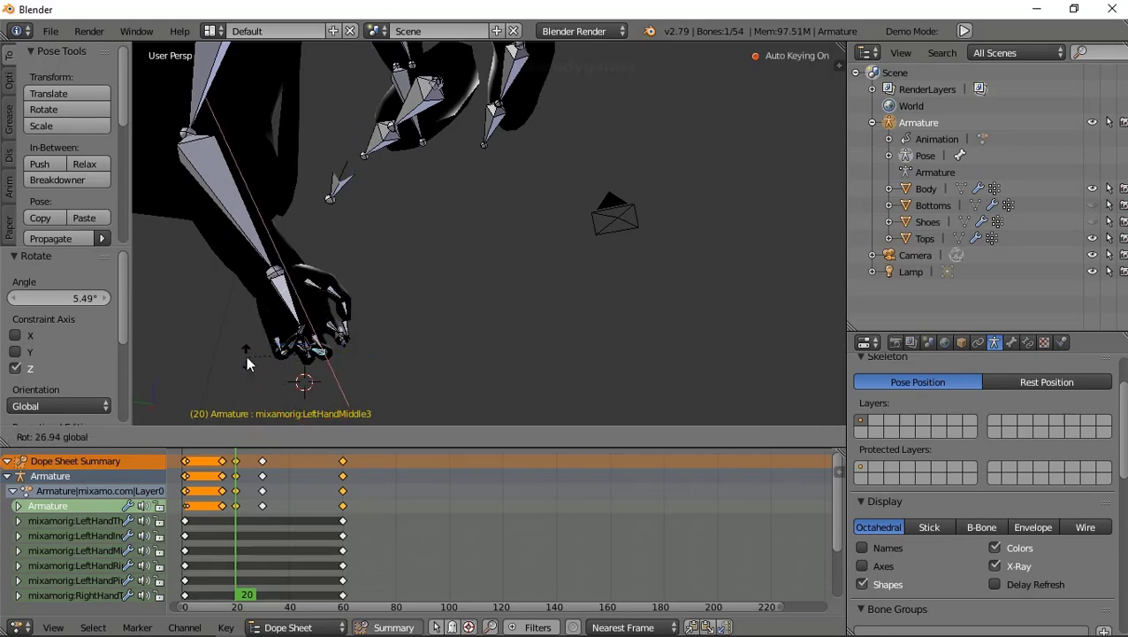
{"action": "left_click", "coordinate": [249, 333]}
- Rotate the LeftHandMiddle1 bone further into the grip
{"action": "mouse_move", "coordinate": [452, 330]}
{"action": "middle_mouse_down"}
{"action": "mouse_move", "coordinate": [193, 254]}
{"action": "mouse_move", "coordinate": [369, 348]}
{"action": "mouse_move", "coordinate": [402, 302]}
{"action": "mouse_move", "coordinate": [349, 358]}
{"action": "mouse_move", "coordinate": [297, 320]}
{"action": "middle_mouse_up"}
{"action": "right_click", "coordinate": [305, 323]}
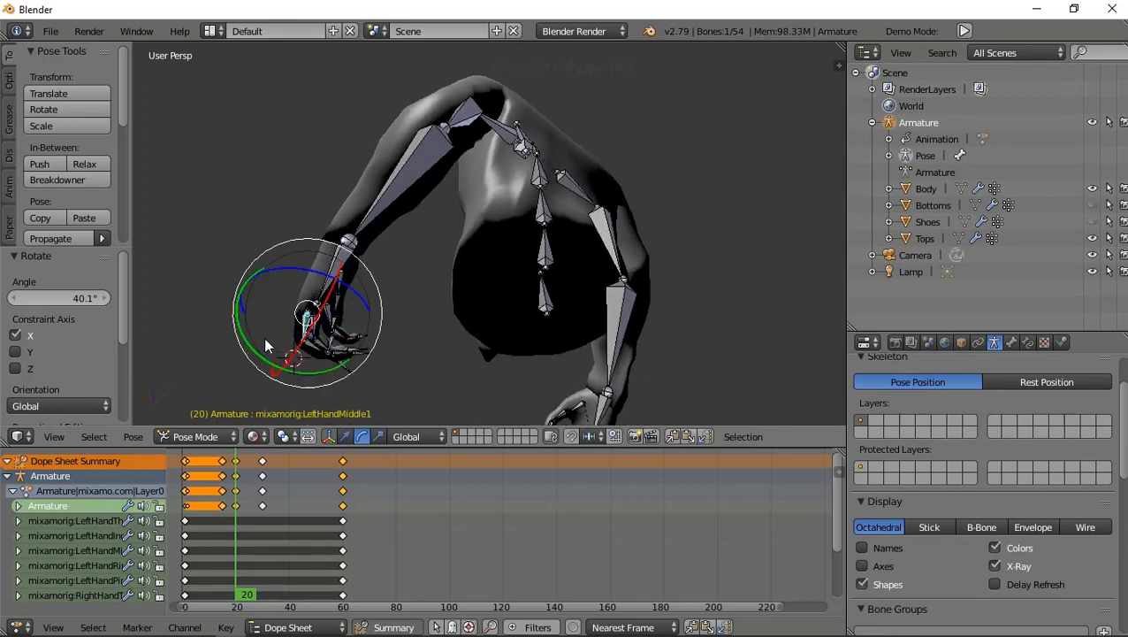
{"action": "left_click_drag", "start_coordinate": [254, 355], "coordinate": [291, 350]}
{"action": "scroll", "coordinate": [292, 350], "scroll_direction": "up", "scroll_amount": 4}
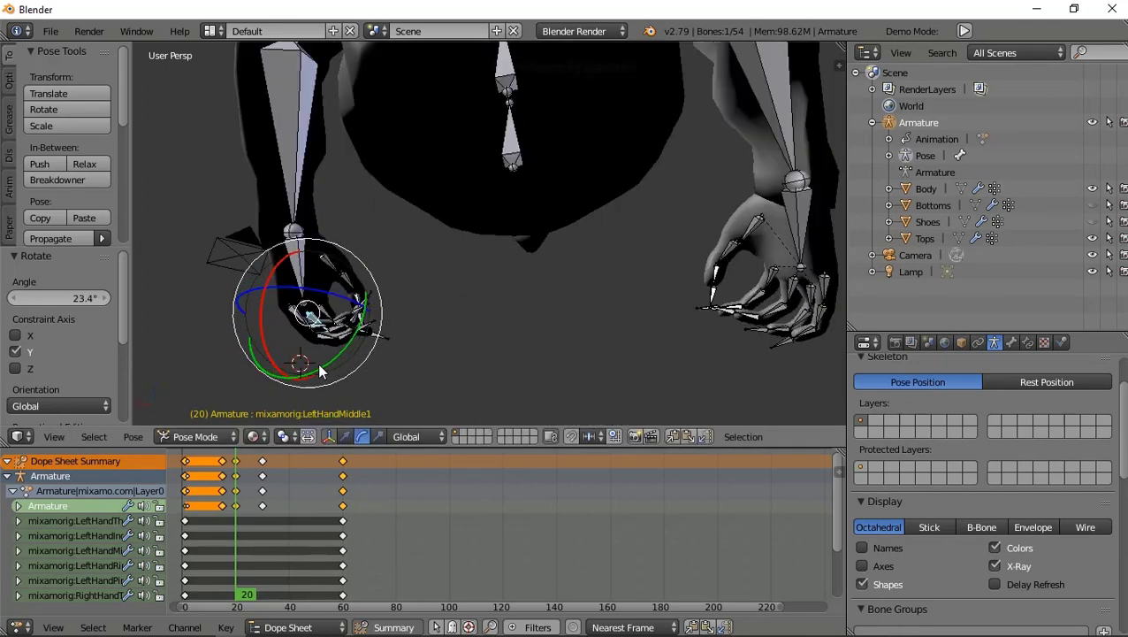
{"action": "middle_click_drag", "start_coordinate": [292, 350], "coordinate": [209, 365]}
{"action": "scroll", "coordinate": [308, 310], "scroll_direction": "up", "scroll_amount": 3}
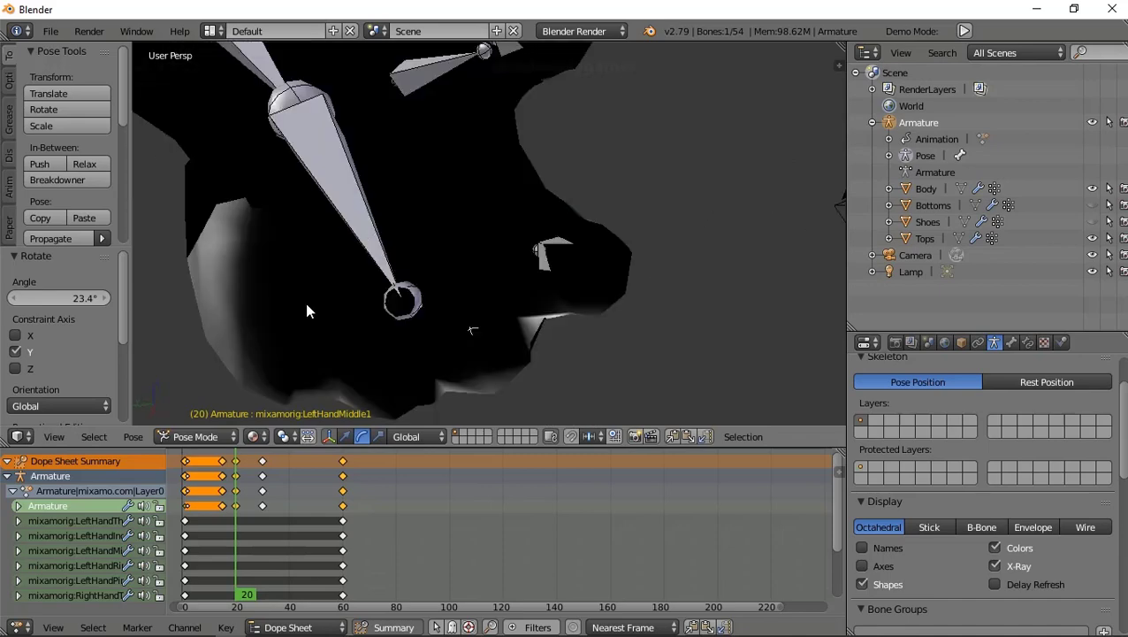
{"action": "scroll", "coordinate": [345, 325], "scroll_direction": "down", "scroll_amount": 4}
{"action": "left_click_drag", "start_coordinate": [425, 320], "coordinate": [396, 315]}
- Rotate the LeftHandIndex3 bone about 17° around Y
{"action": "right_click", "coordinate": [363, 311]}
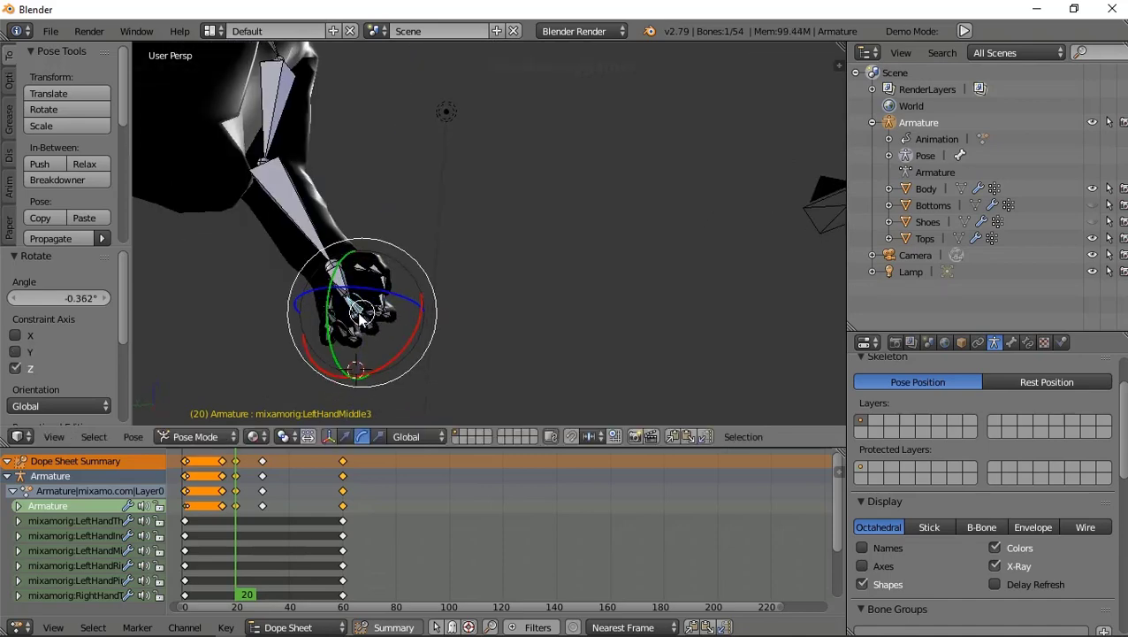
{"action": "mouse_move", "coordinate": [363, 312]}
{"action": "middle_mouse_down"}
{"action": "mouse_move", "coordinate": [325, 388]}
{"action": "mouse_move", "coordinate": [394, 325]}
{"action": "mouse_move", "coordinate": [332, 329]}
{"action": "mouse_move", "coordinate": [358, 325]}
{"action": "mouse_move", "coordinate": [368, 338]}
{"action": "mouse_move", "coordinate": [366, 326]}
{"action": "middle_mouse_up"}
{"action": "right_click", "coordinate": [371, 322]}
{"action": "right_click", "coordinate": [366, 325]}
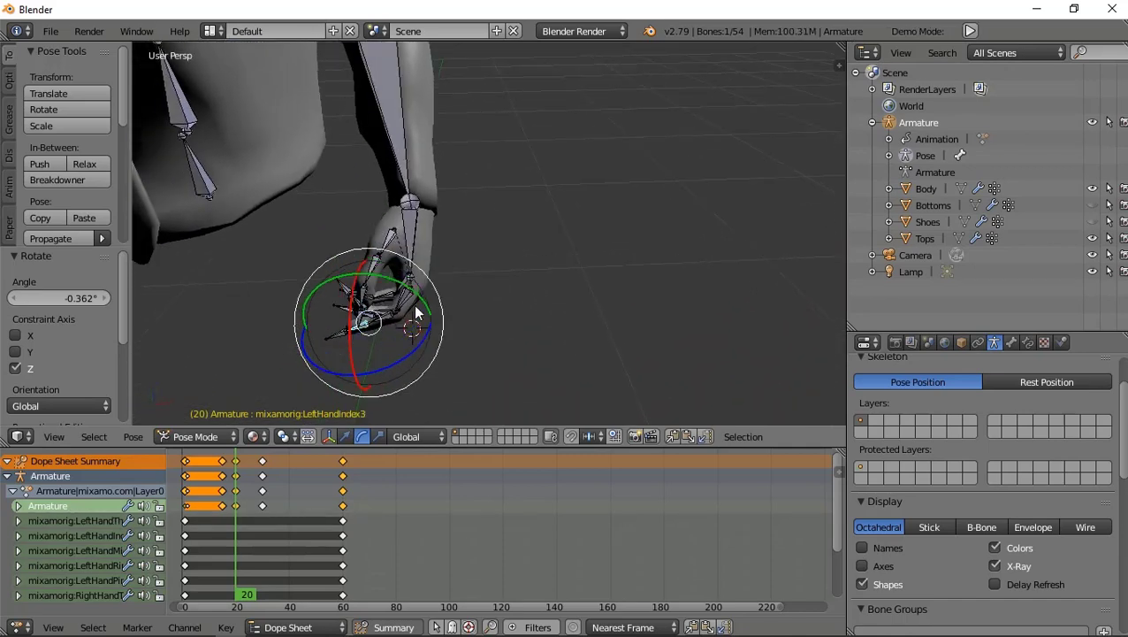
{"action": "left_click_drag", "start_coordinate": [415, 312], "coordinate": [410, 327]}
{"action": "mouse_move", "coordinate": [410, 327]}
{"action": "middle_mouse_down"}
{"action": "mouse_move", "coordinate": [403, 116]}
{"action": "mouse_move", "coordinate": [396, 147]}
{"action": "middle_mouse_up"}
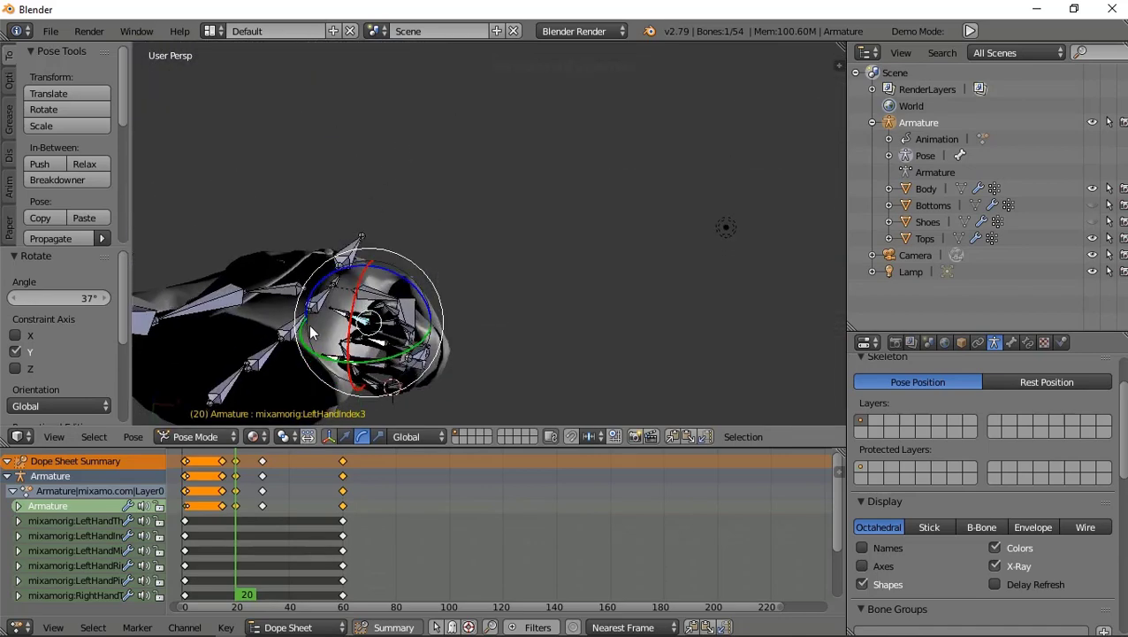
{"action": "left_click_drag", "start_coordinate": [313, 283], "coordinate": [316, 299]}
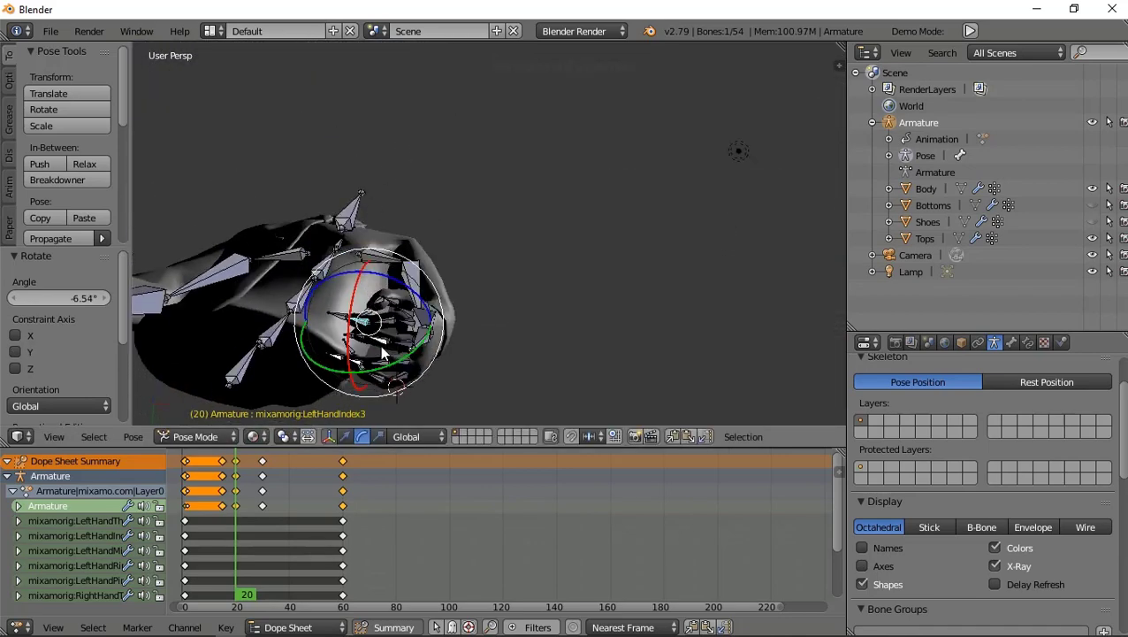
{"action": "middle_click_drag", "start_coordinate": [380, 344], "coordinate": [383, 366]}
{"action": "left_click_drag", "start_coordinate": [402, 378], "coordinate": [385, 381]}
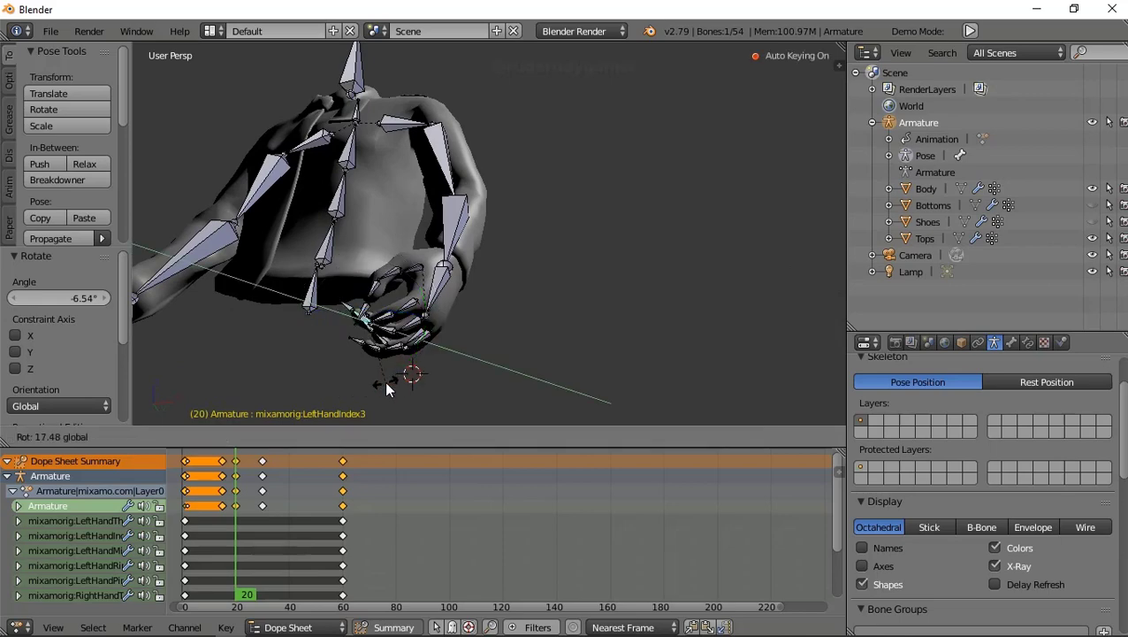
{"action": "mouse_move", "coordinate": [385, 381]}
{"action": "middle_mouse_down"}
{"action": "mouse_move", "coordinate": [428, 367]}
{"action": "mouse_move", "coordinate": [459, 258]}
{"action": "mouse_move", "coordinate": [450, 212]}
{"action": "mouse_move", "coordinate": [479, 194]}
{"action": "mouse_move", "coordinate": [460, 212]}
{"action": "middle_mouse_up"}
{"action": "right_click", "coordinate": [425, 225]}
- Twist the LeftHand bone 3.54° and the RightHand bone −5.21° at frame 20
{"action": "key", "text": "r"}
{"action": "left_click", "coordinate": [477, 191]}
{"action": "scroll", "coordinate": [437, 236], "scroll_direction": "down", "scroll_amount": 3}
{"action": "scroll", "coordinate": [437, 236], "scroll_direction": "up", "scroll_amount": 6}
{"action": "scroll", "coordinate": [368, 265], "scroll_direction": "down", "scroll_amount": 3}
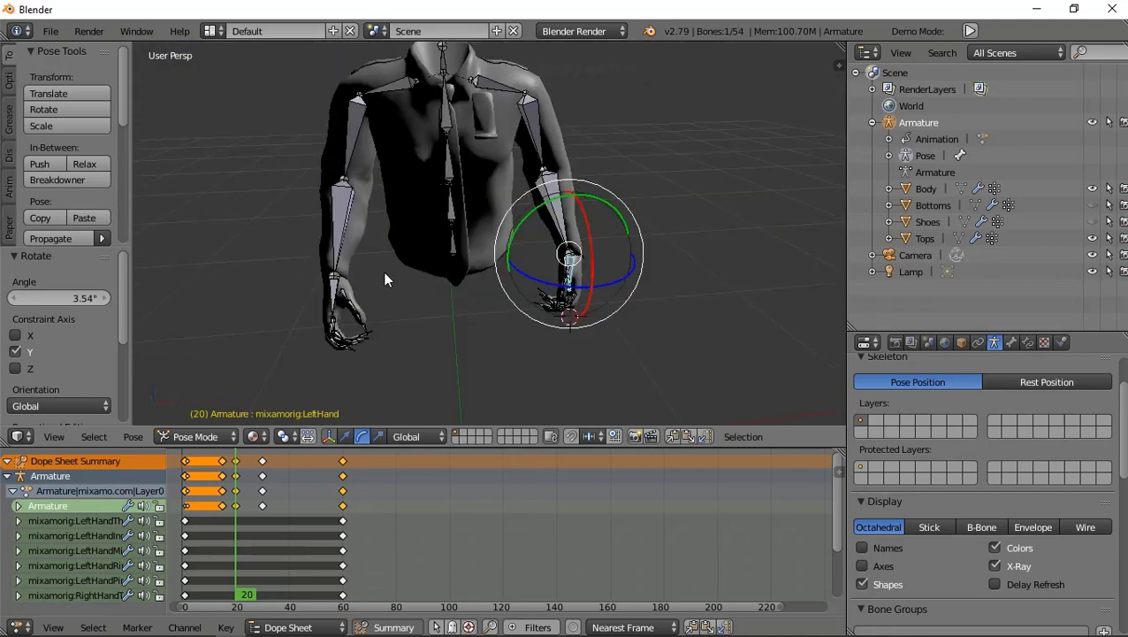
{"action": "right_click", "coordinate": [336, 292]}
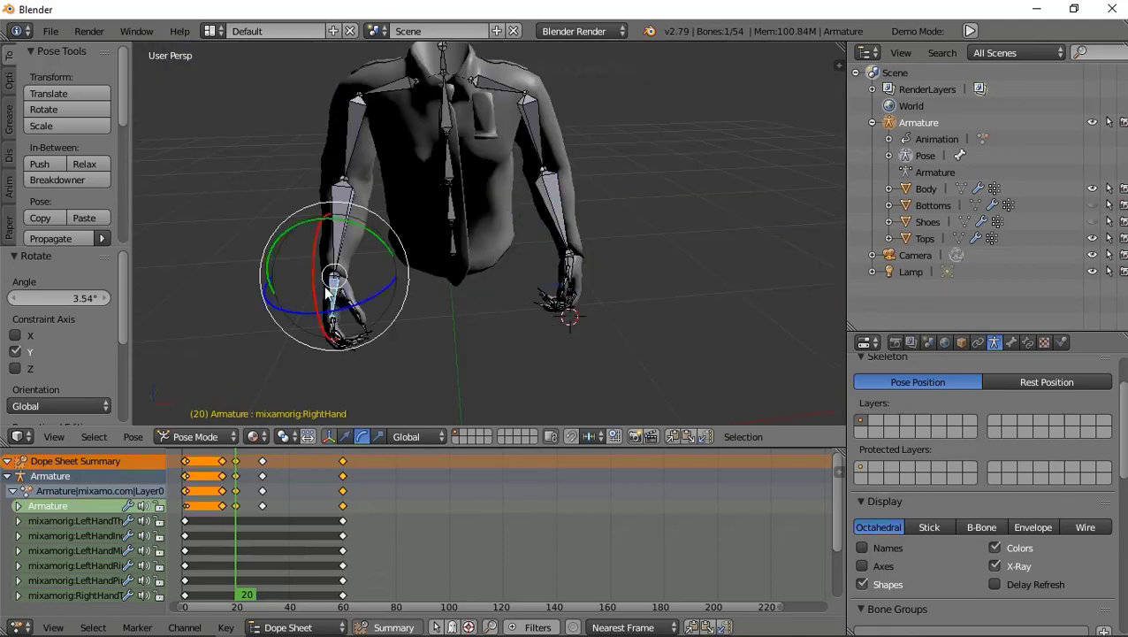
{"action": "key", "text": "r"}
{"action": "left_click", "coordinate": [275, 311]}
- Move the current frame to 48 and zoom in on the hand
{"action": "middle_click_drag", "start_coordinate": [275, 310], "coordinate": [236, 422]}
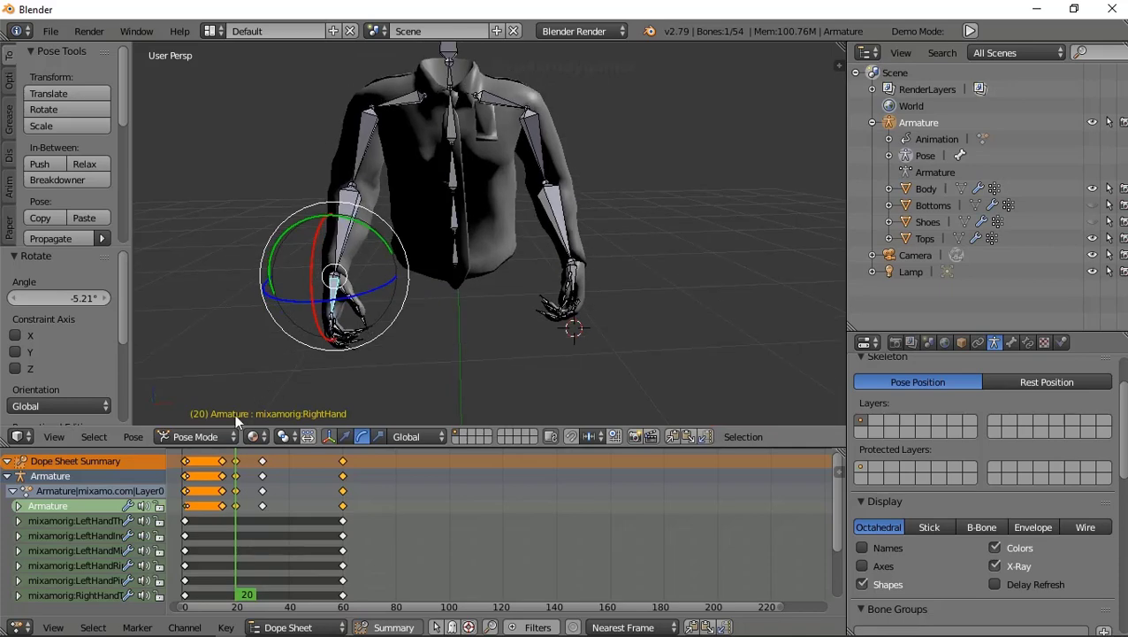
{"action": "mouse_move", "coordinate": [236, 482]}
{"action": "left_mouse_down"}
{"action": "mouse_move", "coordinate": [226, 493]}
{"action": "mouse_move", "coordinate": [302, 501]}
{"action": "mouse_move", "coordinate": [256, 502]}
{"action": "left_mouse_up"}
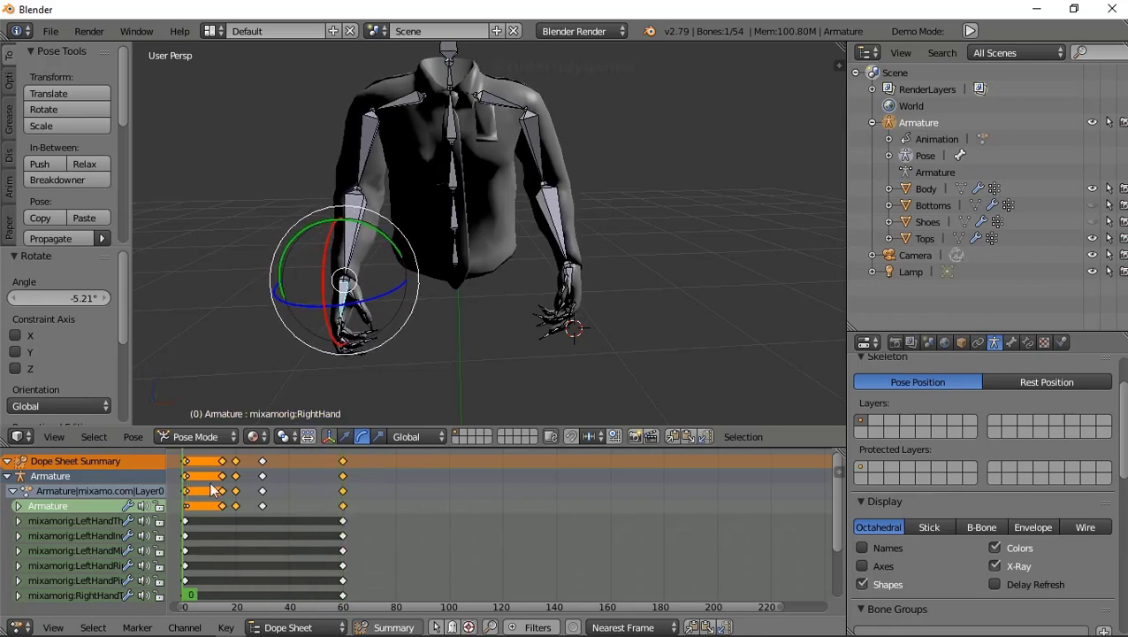
{"action": "left_click_drag", "start_coordinate": [258, 507], "coordinate": [313, 495]}
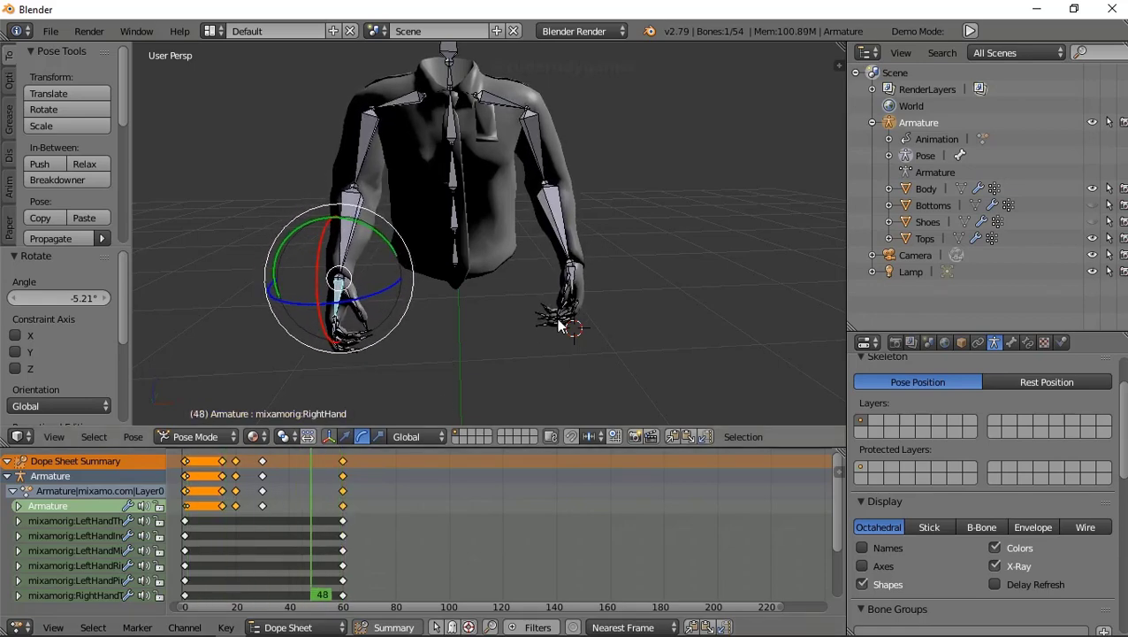
{"action": "scroll", "coordinate": [558, 323], "scroll_direction": "up", "scroll_amount": 5}
{"action": "scroll", "coordinate": [558, 326], "scroll_direction": "down", "scroll_amount": 4}
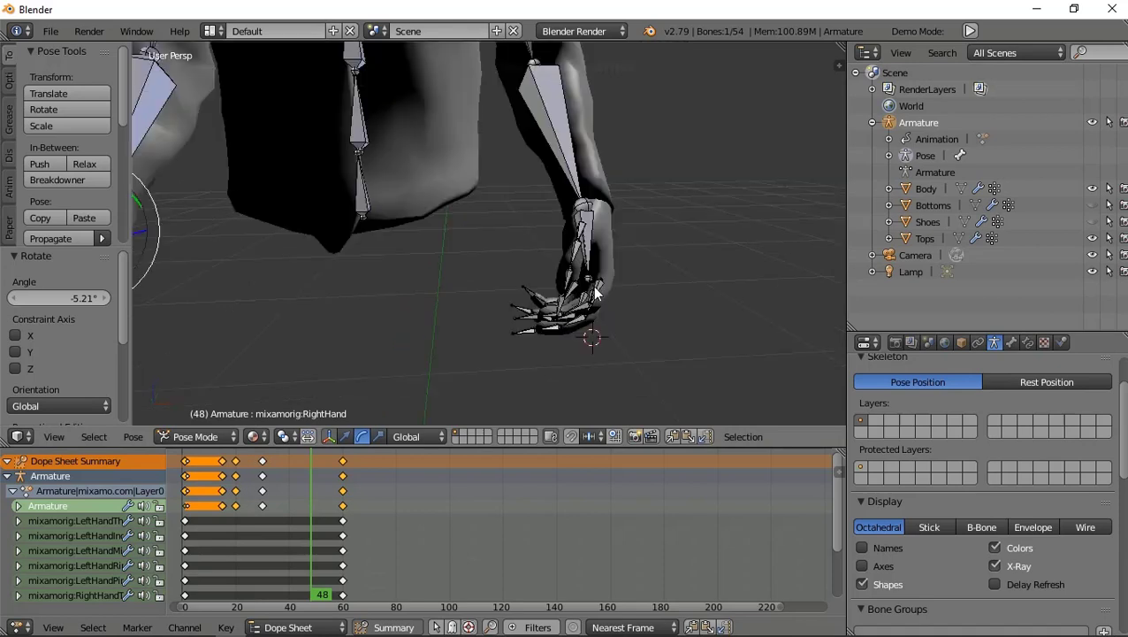
- Key rotations of LeftHandIndex1 and LeftHandMiddle1 (−7.09°) at frame 48
{"action": "key", "text": "r"}
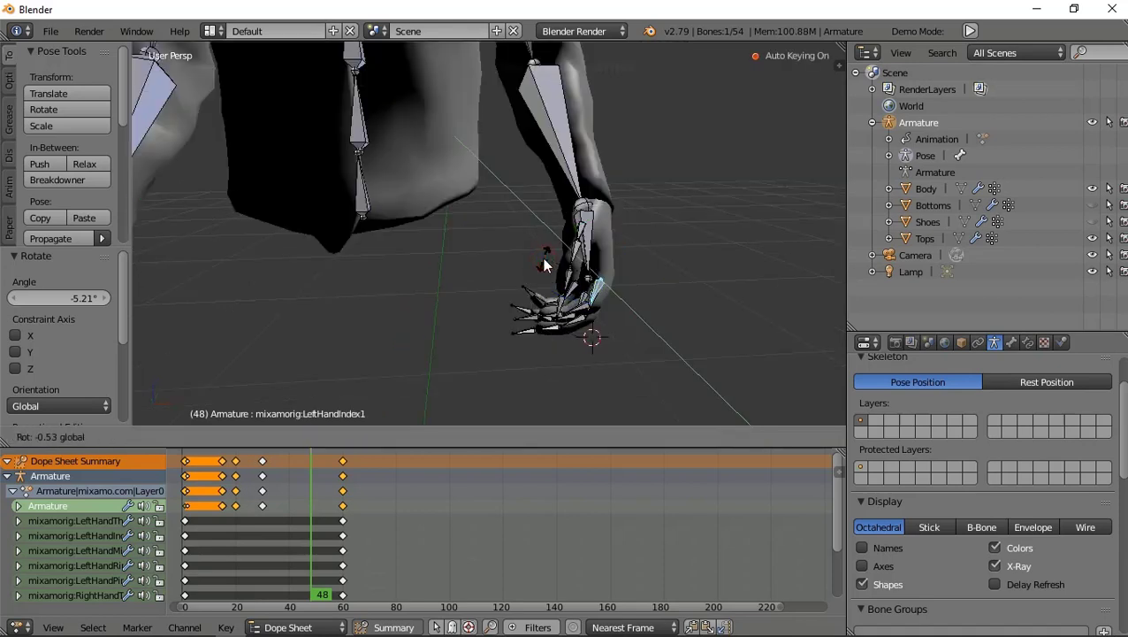
{"action": "left_click", "coordinate": [547, 279]}
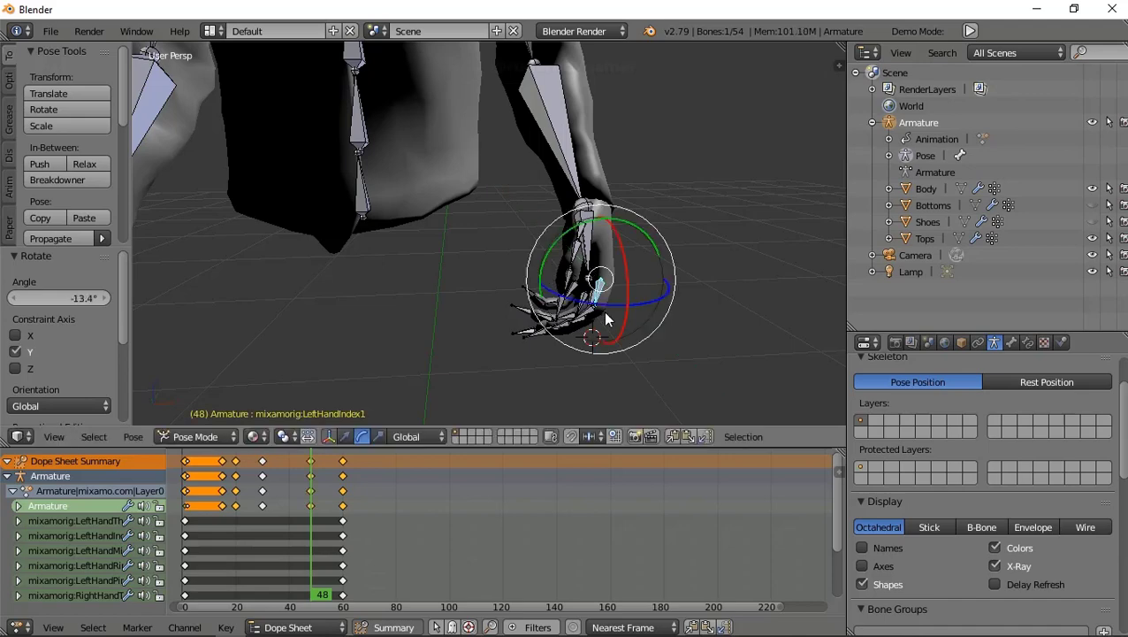
{"action": "middle_click_drag", "start_coordinate": [547, 280], "coordinate": [510, 279]}
{"action": "right_click", "coordinate": [598, 317]}
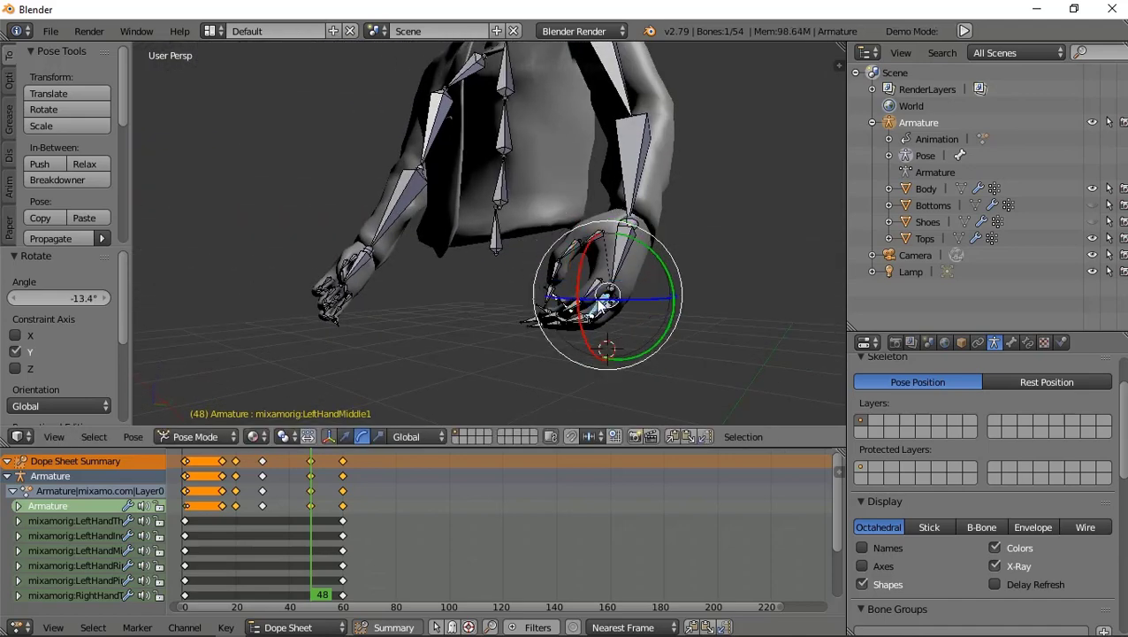
{"action": "mouse_move", "coordinate": [598, 317]}
{"action": "middle_mouse_down"}
{"action": "mouse_move", "coordinate": [622, 334]}
{"action": "mouse_move", "coordinate": [667, 302]}
{"action": "mouse_move", "coordinate": [290, 274]}
{"action": "mouse_move", "coordinate": [315, 263]}
{"action": "mouse_move", "coordinate": [277, 267]}
{"action": "mouse_move", "coordinate": [283, 287]}
{"action": "middle_mouse_up"}
{"action": "key", "text": "r"}
{"action": "left_click", "coordinate": [681, 288]}
{"action": "scroll", "coordinate": [225, 313], "scroll_direction": "up", "scroll_amount": 5}
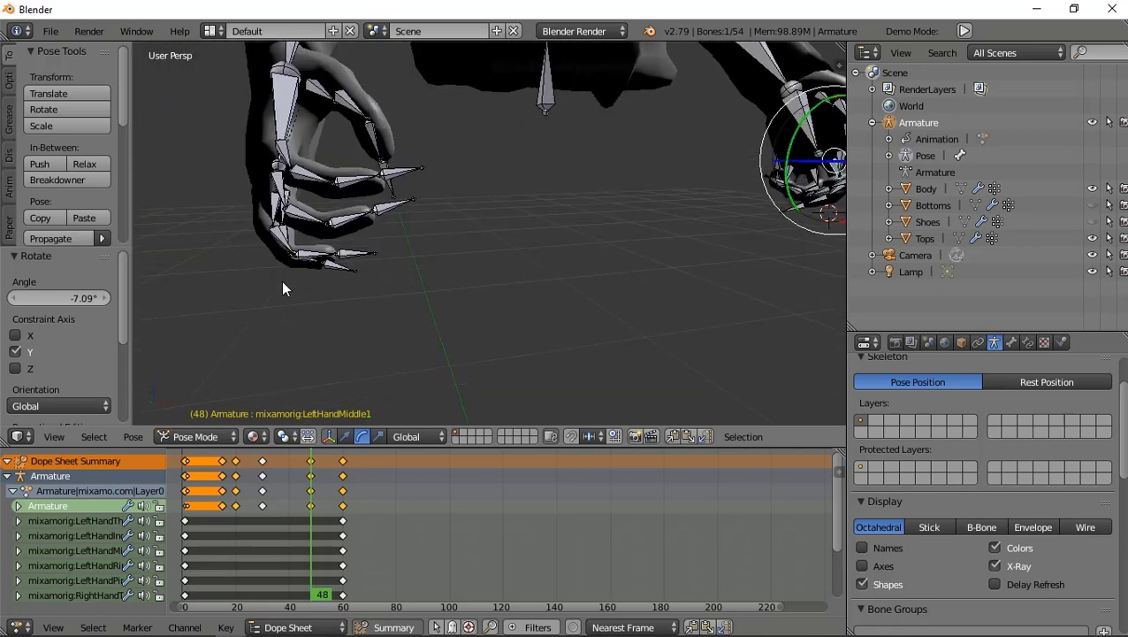
- Rotate RightHandMiddle1 17.8° on Y and RightHandIndex1 14.9° at frame 48
{"action": "right_click", "coordinate": [283, 196]}
{"action": "middle_click_drag", "start_coordinate": [283, 196], "coordinate": [285, 189]}
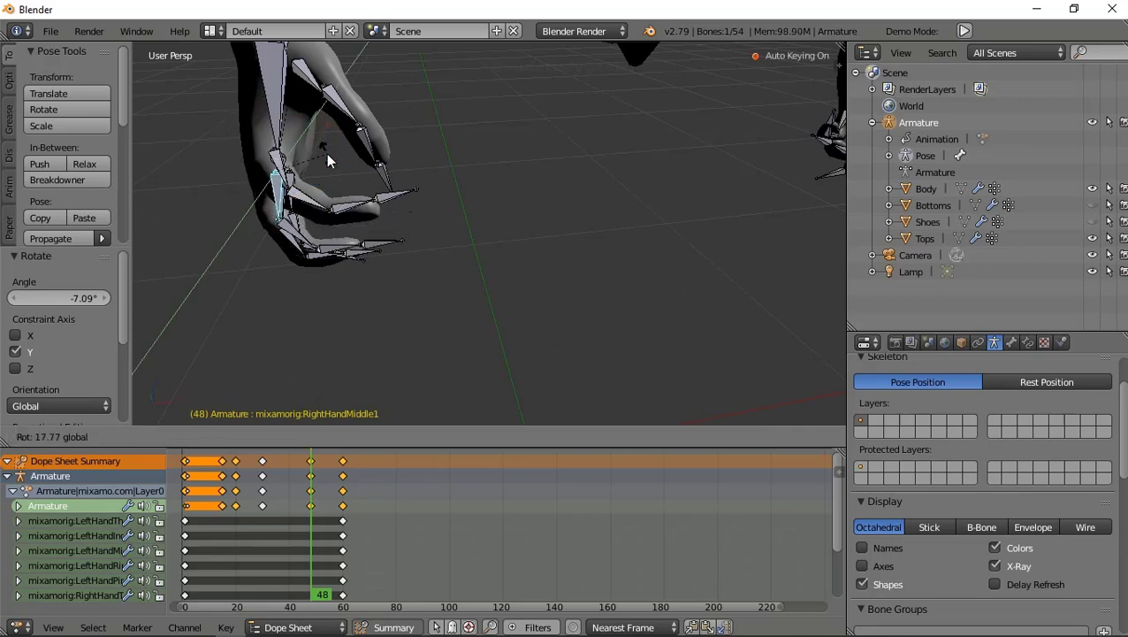
{"action": "left_click_drag", "start_coordinate": [324, 142], "coordinate": [326, 153]}
{"action": "right_click", "coordinate": [283, 172]}
{"action": "key", "text": "r"}
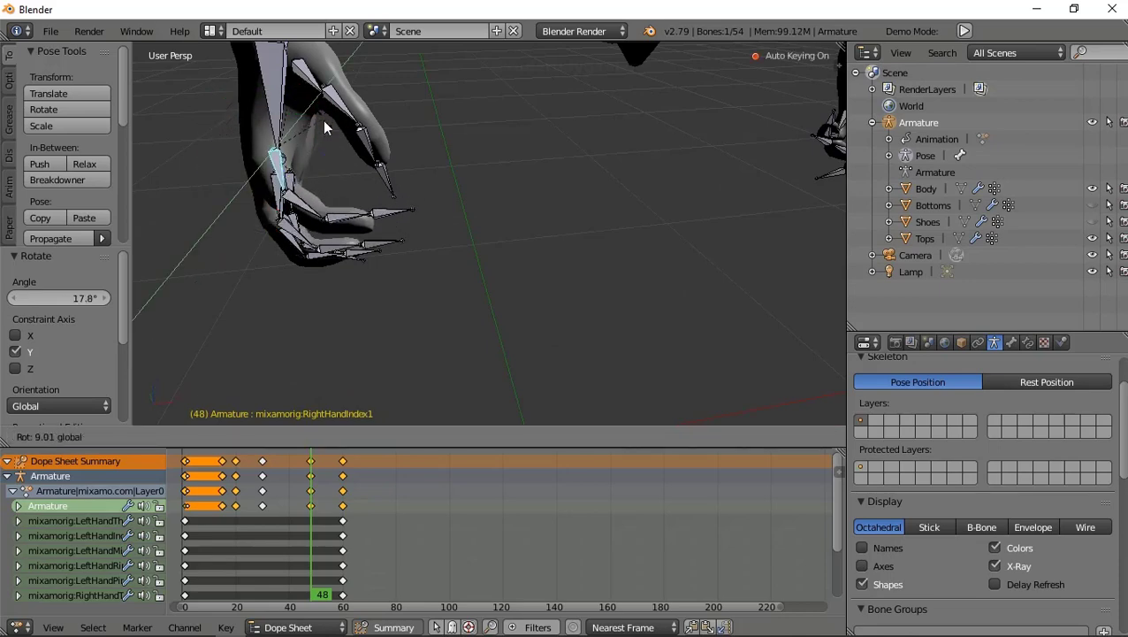
{"action": "left_click", "coordinate": [323, 125]}
{"action": "mouse_move", "coordinate": [269, 221]}
{"action": "middle_mouse_down"}
{"action": "mouse_move", "coordinate": [253, 196]}
{"action": "mouse_move", "coordinate": [293, 231]}
{"action": "mouse_move", "coordinate": [299, 274]}
{"action": "middle_mouse_up"}
- Curl RightHandPinky1 −20.7° on Z, then scrub back to frame 22
{"action": "right_click", "coordinate": [224, 228]}
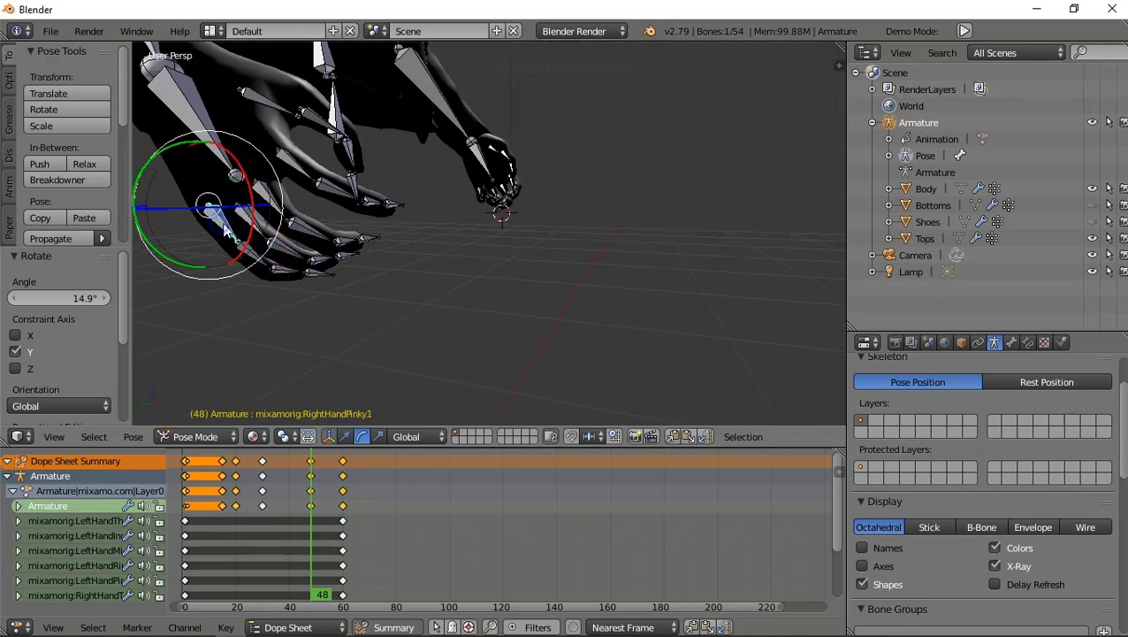
{"action": "mouse_move", "coordinate": [228, 209]}
{"action": "middle_mouse_down"}
{"action": "mouse_move", "coordinate": [276, 268]}
{"action": "mouse_move", "coordinate": [200, 239]}
{"action": "middle_mouse_up"}
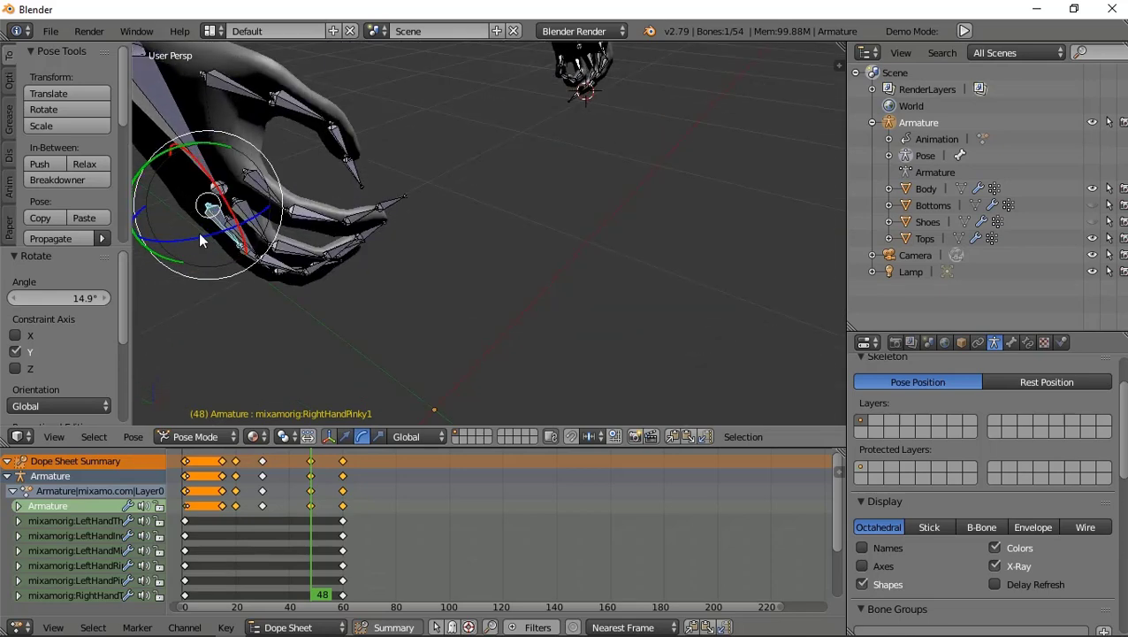
{"action": "left_click_drag", "start_coordinate": [237, 232], "coordinate": [231, 231]}
{"action": "scroll", "coordinate": [265, 221], "scroll_direction": "down", "scroll_amount": 4}
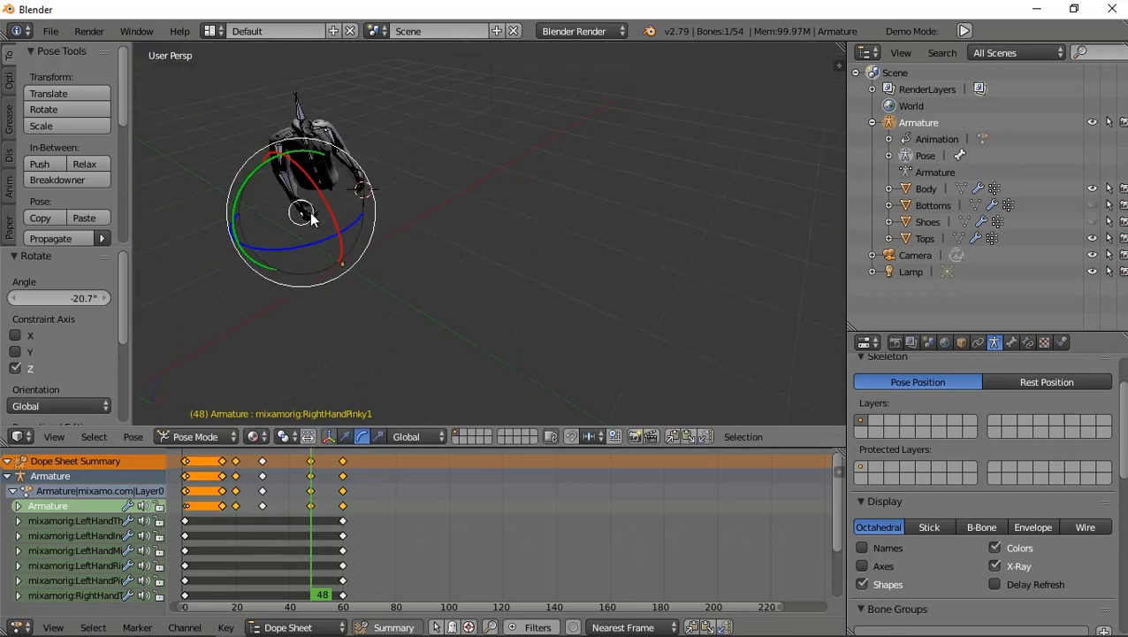
{"action": "mouse_move", "coordinate": [310, 211]}
{"action": "middle_mouse_down"}
{"action": "mouse_move", "coordinate": [310, 246]}
{"action": "mouse_move", "coordinate": [304, 198]}
{"action": "mouse_move", "coordinate": [317, 207]}
{"action": "middle_mouse_up"}
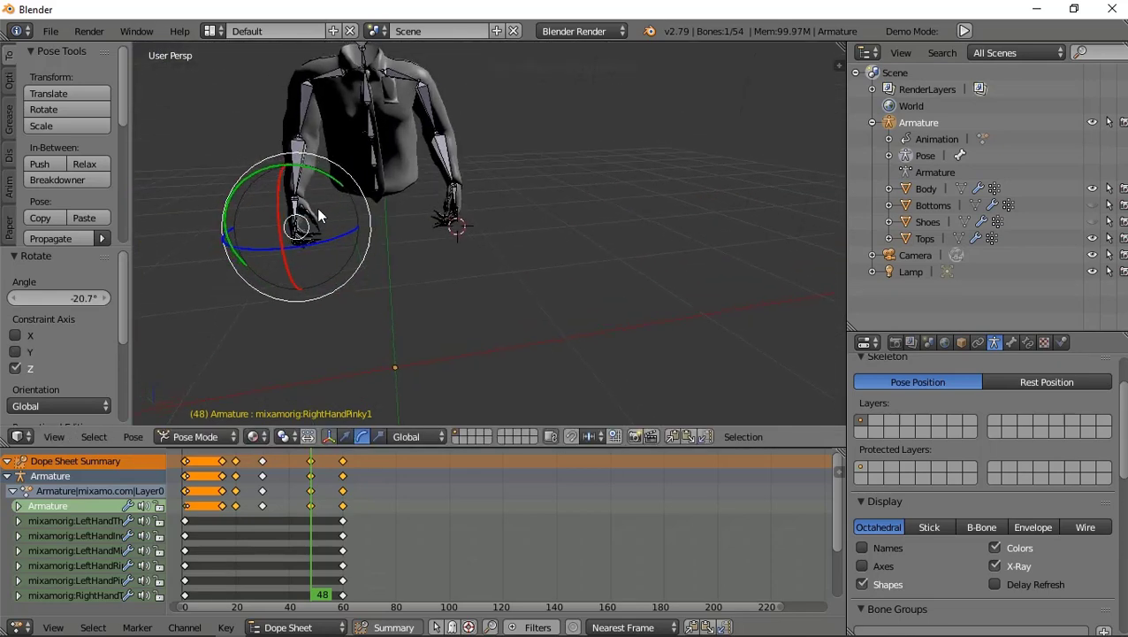
{"action": "mouse_move", "coordinate": [298, 516]}
{"action": "left_mouse_down"}
{"action": "mouse_move", "coordinate": [191, 524]}
{"action": "mouse_move", "coordinate": [294, 527]}
{"action": "mouse_move", "coordinate": [334, 547]}
{"action": "mouse_move", "coordinate": [214, 533]}
{"action": "mouse_move", "coordinate": [283, 535]}
{"action": "left_mouse_up"}
- Curl the right index finger's second bone, then rotate its tip bone -12.8° around Y
{"action": "scroll", "coordinate": [297, 217], "scroll_direction": "up", "scroll_amount": 5}
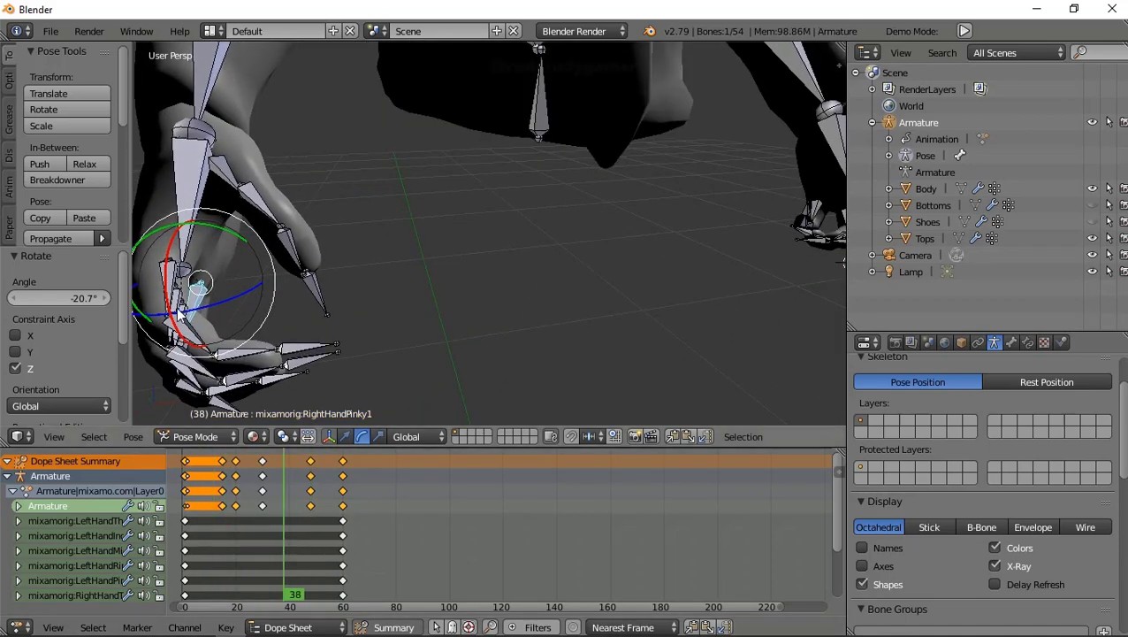
{"action": "mouse_move", "coordinate": [194, 333]}
{"action": "middle_mouse_down"}
{"action": "mouse_move", "coordinate": [218, 334]}
{"action": "mouse_move", "coordinate": [228, 320]}
{"action": "middle_mouse_up"}
{"action": "right_click", "coordinate": [202, 323]}
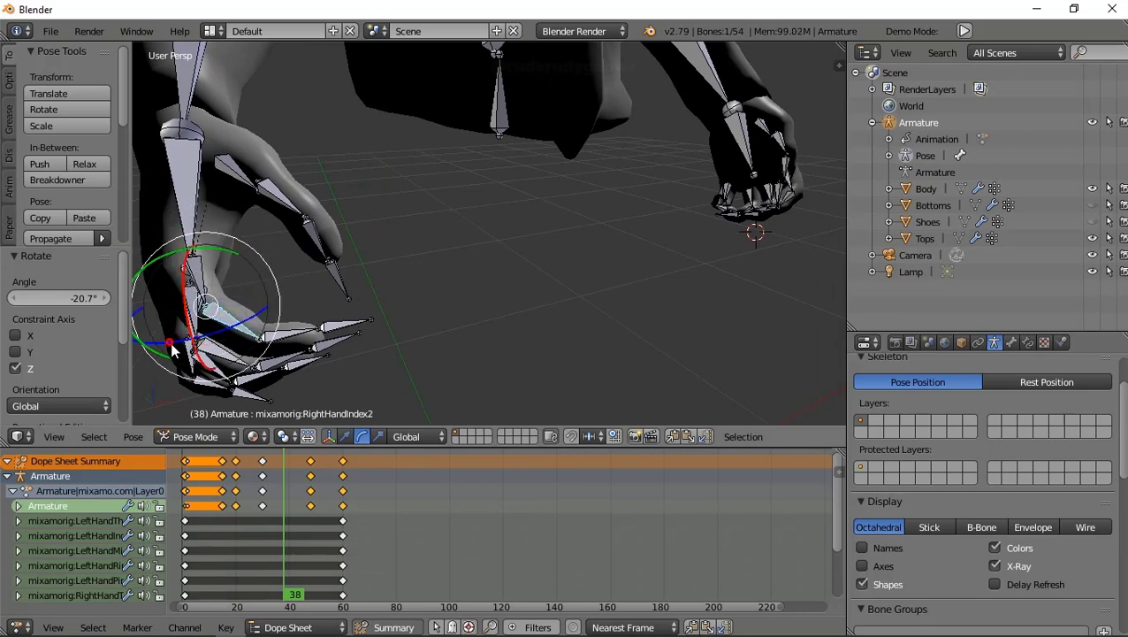
{"action": "key", "text": "r"}
{"action": "left_click", "coordinate": [184, 358]}
{"action": "middle_click_drag", "start_coordinate": [185, 358], "coordinate": [281, 342]}
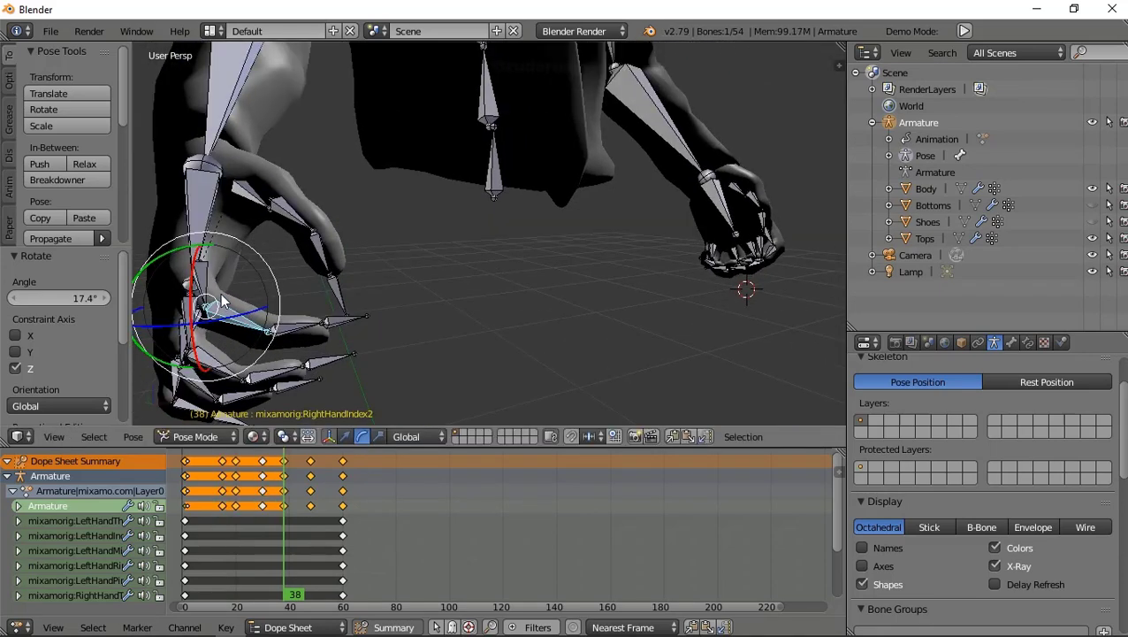
{"action": "right_click", "coordinate": [281, 343]}
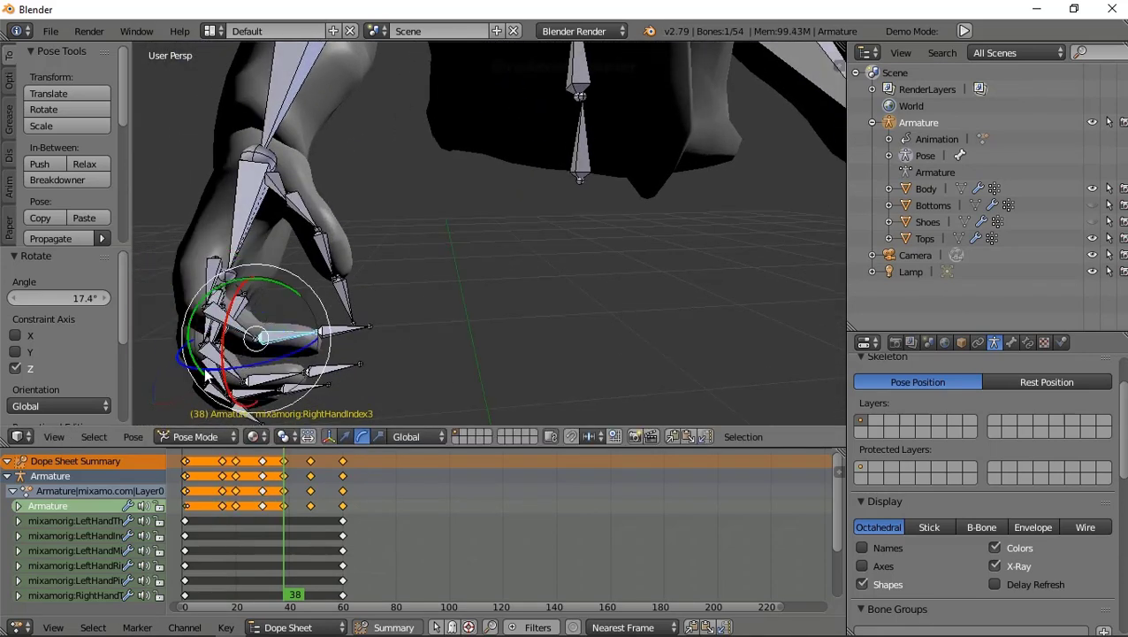
{"action": "key", "text": "r"}
{"action": "right_click", "coordinate": [235, 391]}
{"action": "key", "text": "r"}
{"action": "key", "text": "y"}
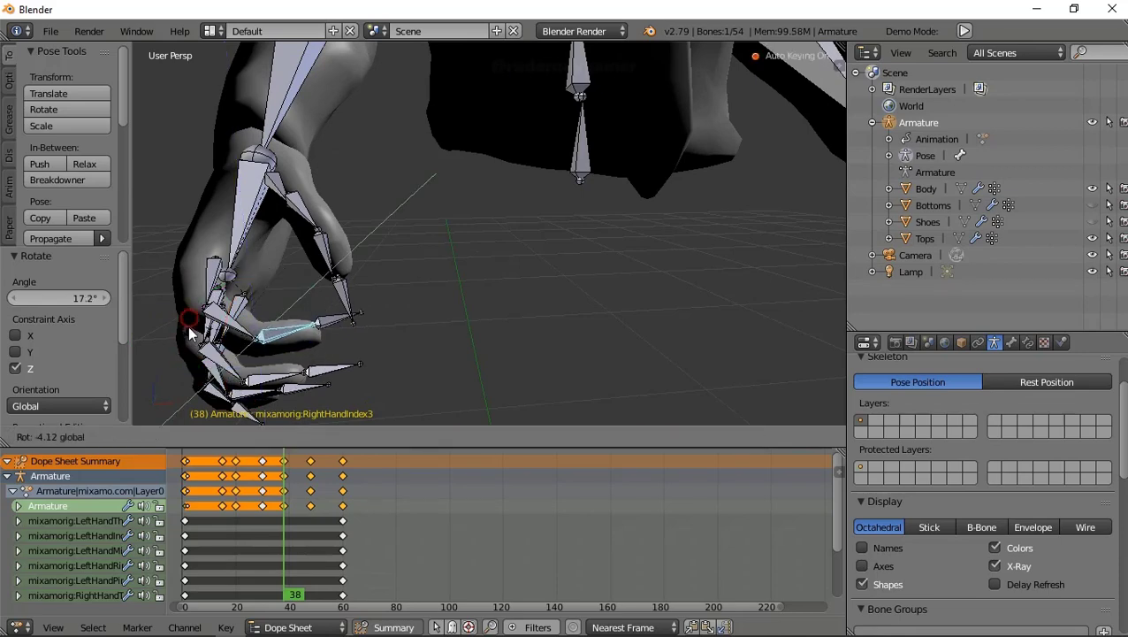
{"action": "left_click", "coordinate": [234, 380]}
- Rotate the right middle finger's second bone further into the grip
{"action": "mouse_move", "coordinate": [235, 380]}
{"action": "middle_mouse_down"}
{"action": "mouse_move", "coordinate": [253, 264]}
{"action": "mouse_move", "coordinate": [231, 268]}
{"action": "middle_mouse_up"}
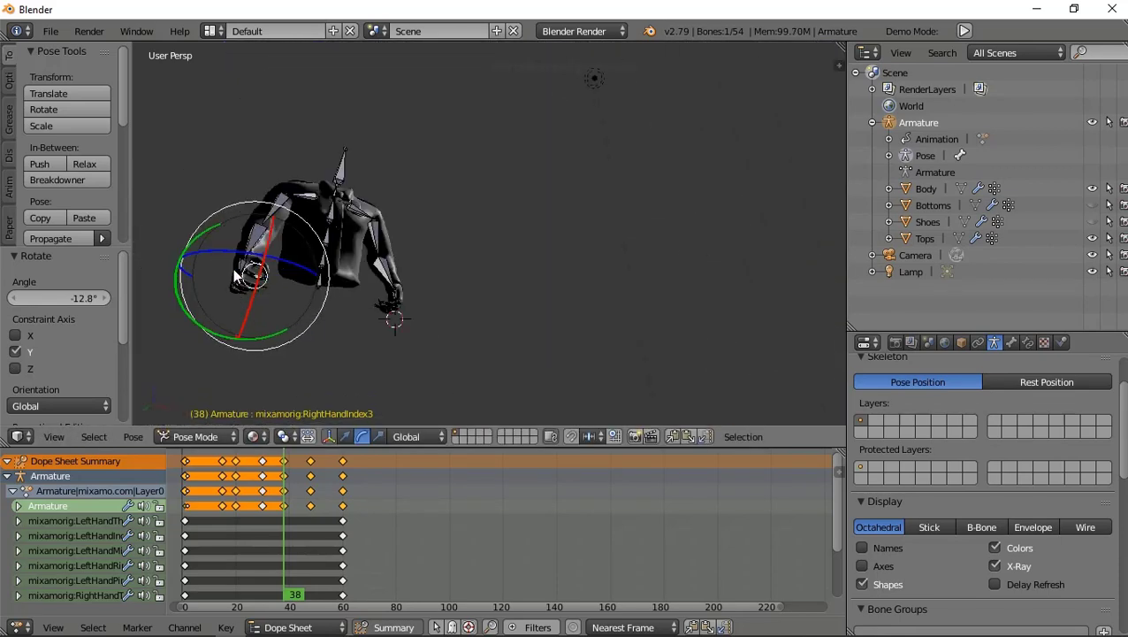
{"action": "mouse_move", "coordinate": [276, 300]}
{"action": "middle_mouse_down"}
{"action": "mouse_move", "coordinate": [260, 342]}
{"action": "mouse_move", "coordinate": [272, 358]}
{"action": "middle_mouse_up"}
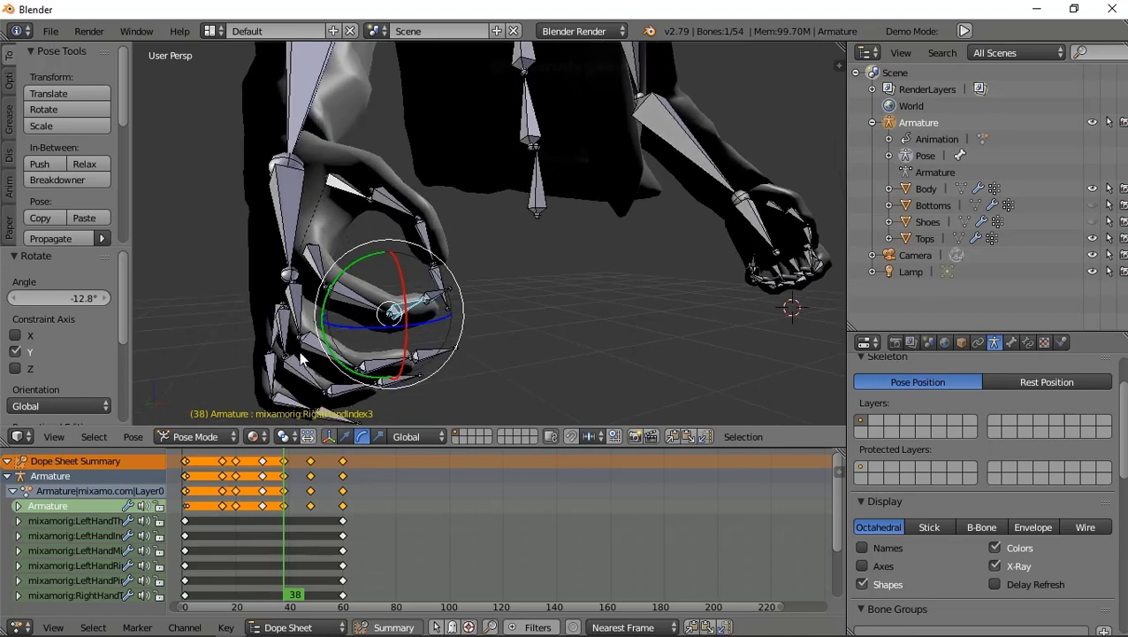
{"action": "right_click", "coordinate": [305, 358]}
{"action": "mouse_move", "coordinate": [389, 355]}
{"action": "middle_mouse_down"}
{"action": "mouse_move", "coordinate": [382, 378]}
{"action": "mouse_move", "coordinate": [351, 345]}
{"action": "middle_mouse_up"}
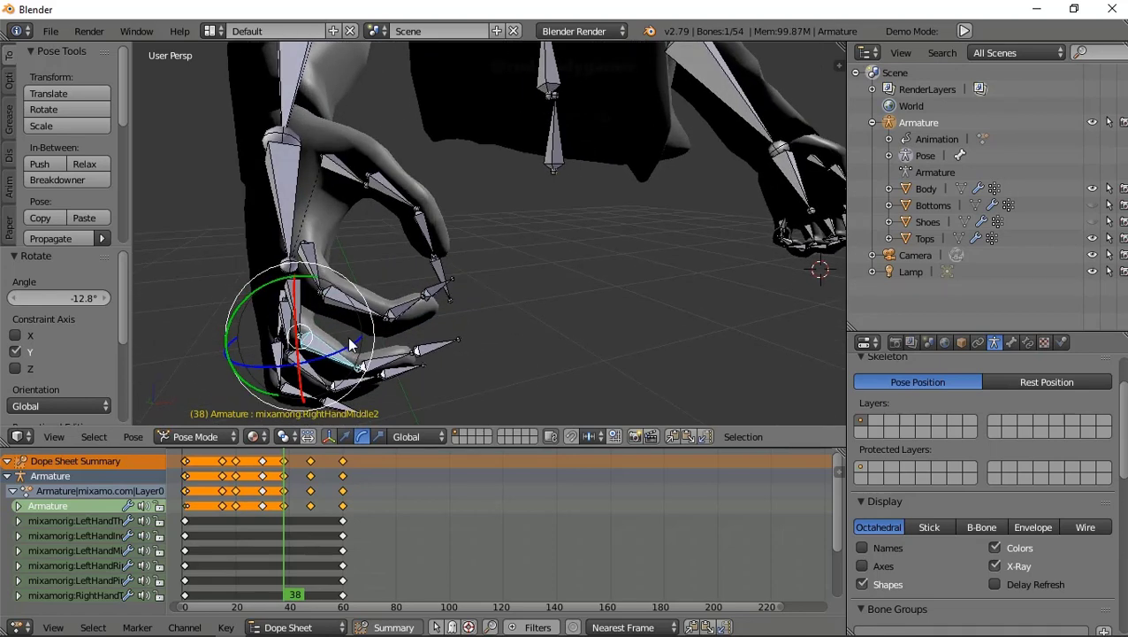
{"action": "key", "text": "r"}
{"action": "left_click", "coordinate": [343, 358]}
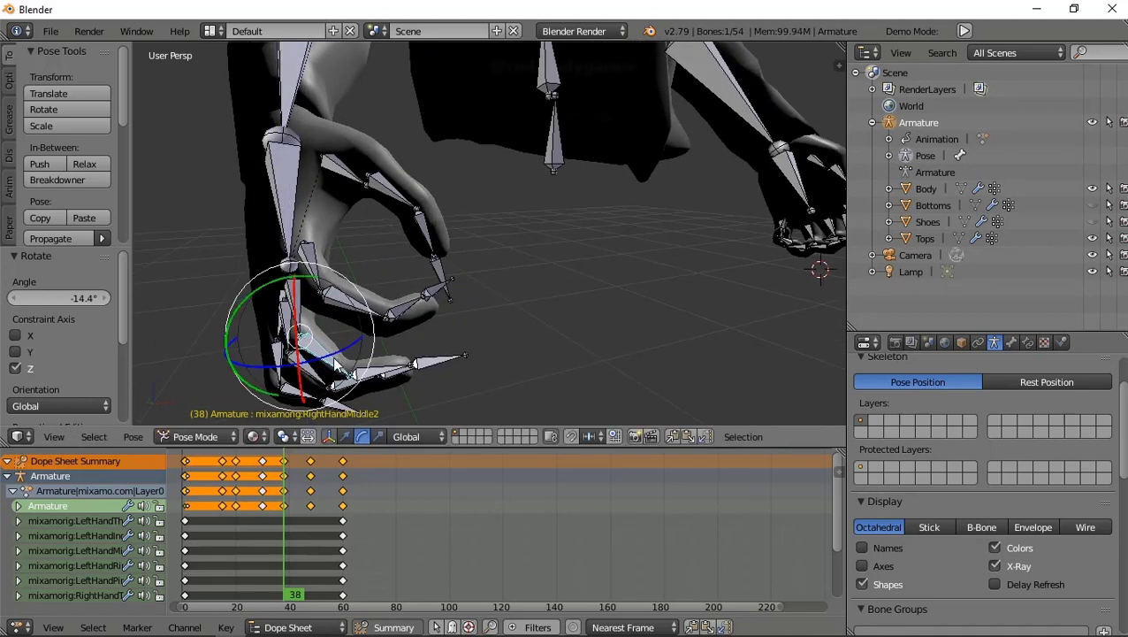
- Curl the middle finger's base bone, finishing with a 7.51° rotation around X
{"action": "middle_click_drag", "start_coordinate": [341, 361], "coordinate": [323, 278]}
{"action": "right_click", "coordinate": [298, 329]}
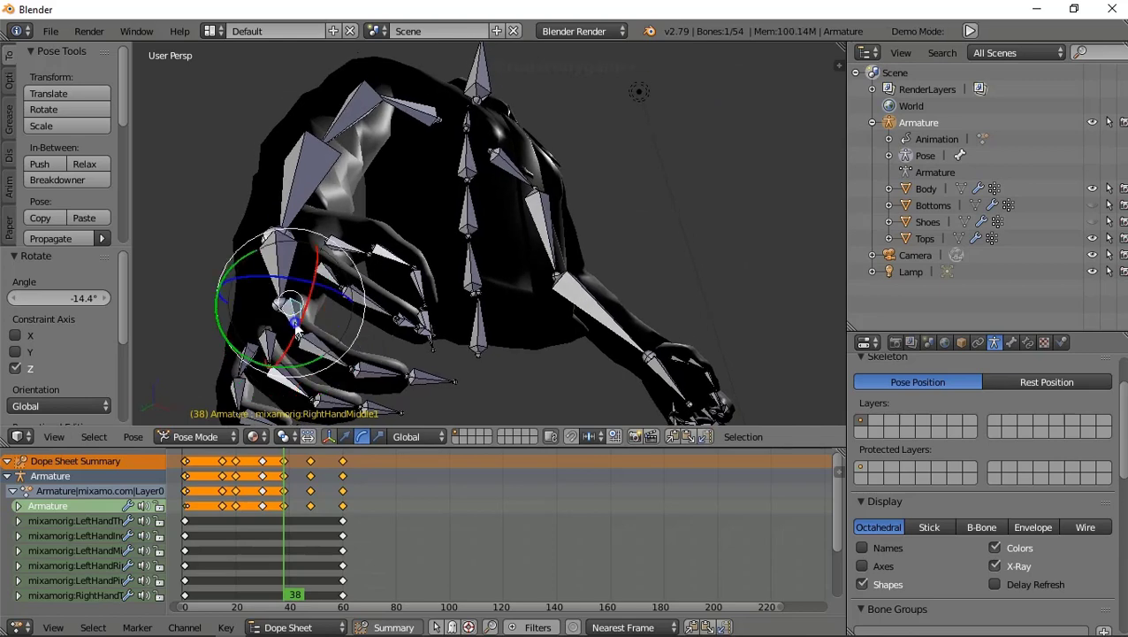
{"action": "key", "text": "r"}
{"action": "left_click", "coordinate": [335, 299]}
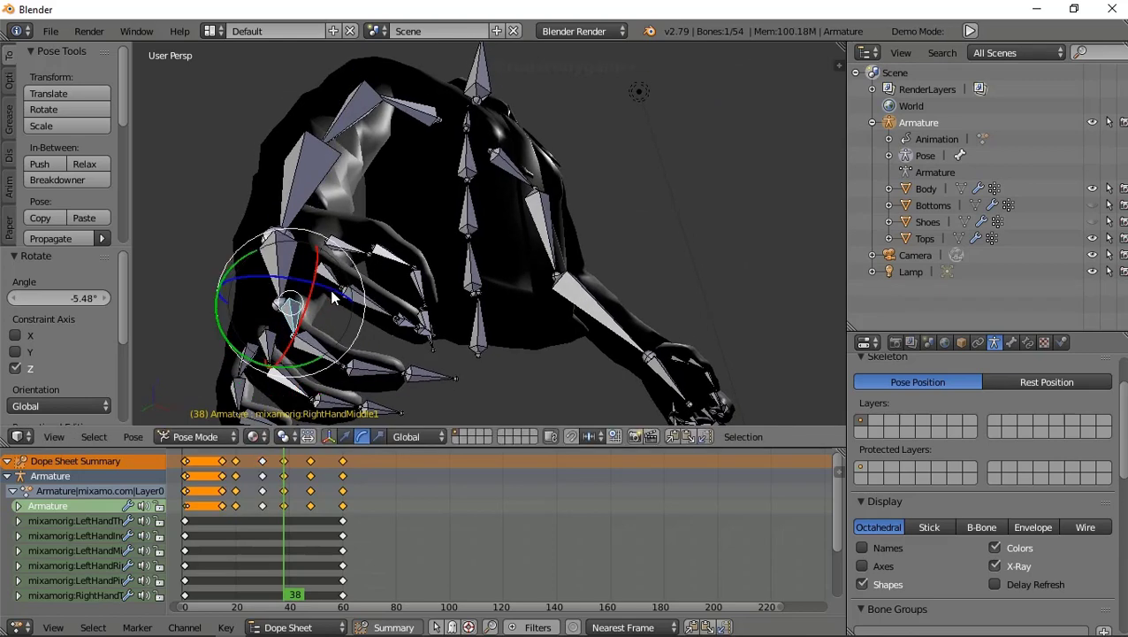
{"action": "key", "text": "r"}
{"action": "key", "text": "x"}
{"action": "left_click", "coordinate": [300, 327]}
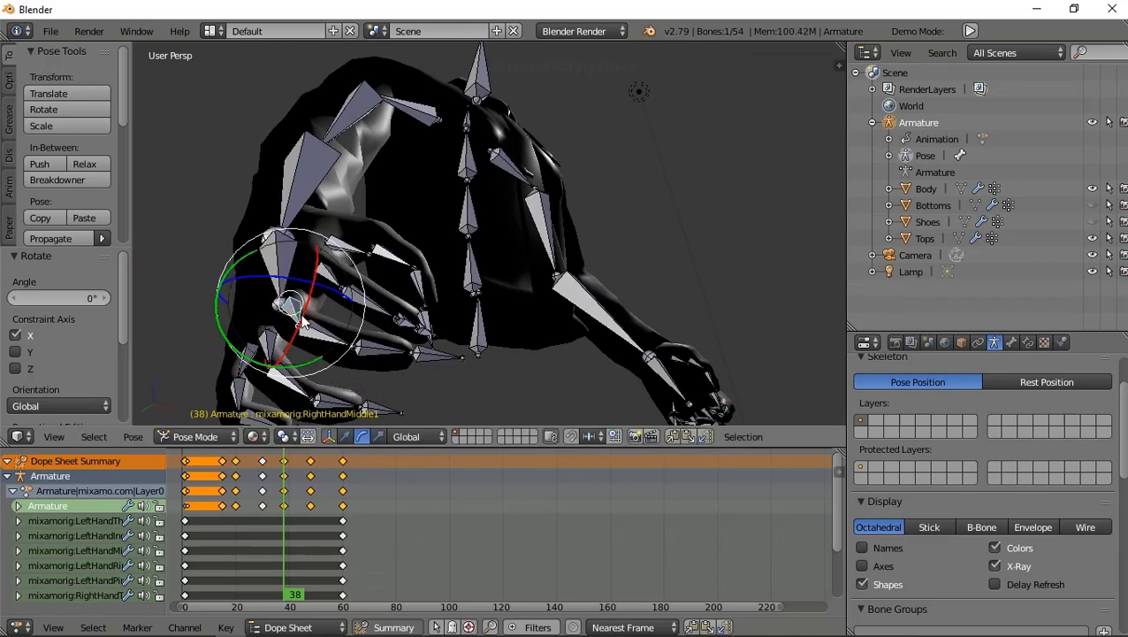
{"action": "key", "text": "r"}
{"action": "key", "text": "x"}
{"action": "left_click", "coordinate": [303, 325]}
- Rotate the ring finger's base bone around X into the grip
{"action": "middle_click_drag", "start_coordinate": [303, 325], "coordinate": [274, 348]}
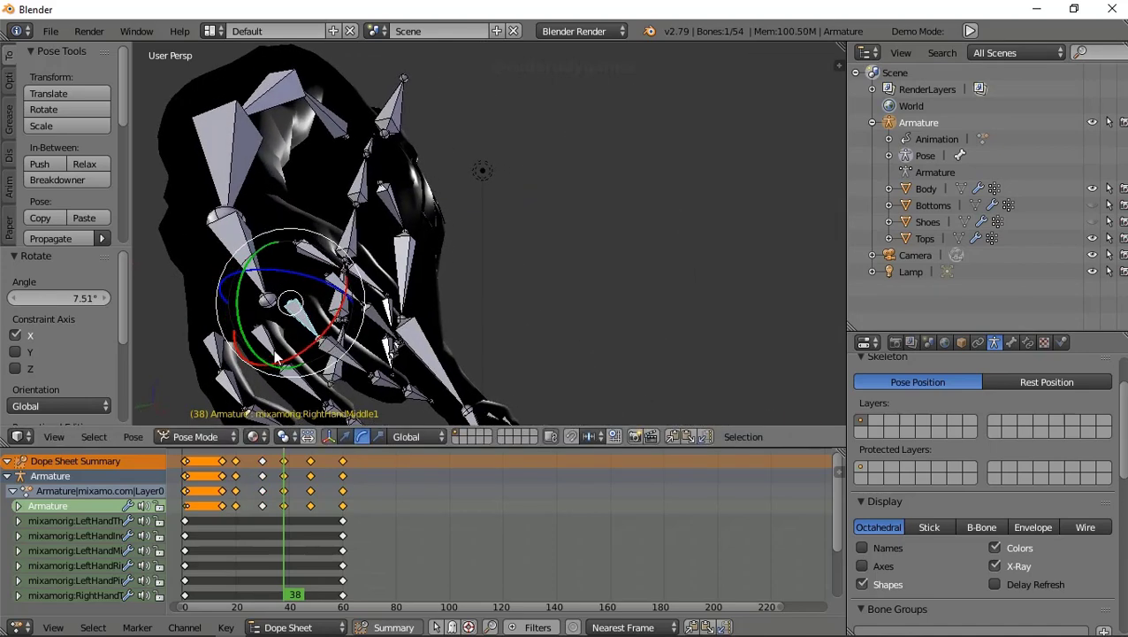
{"action": "right_click", "coordinate": [272, 350]}
{"action": "key", "text": "r"}
{"action": "key", "text": "x"}
{"action": "left_click", "coordinate": [307, 345]}
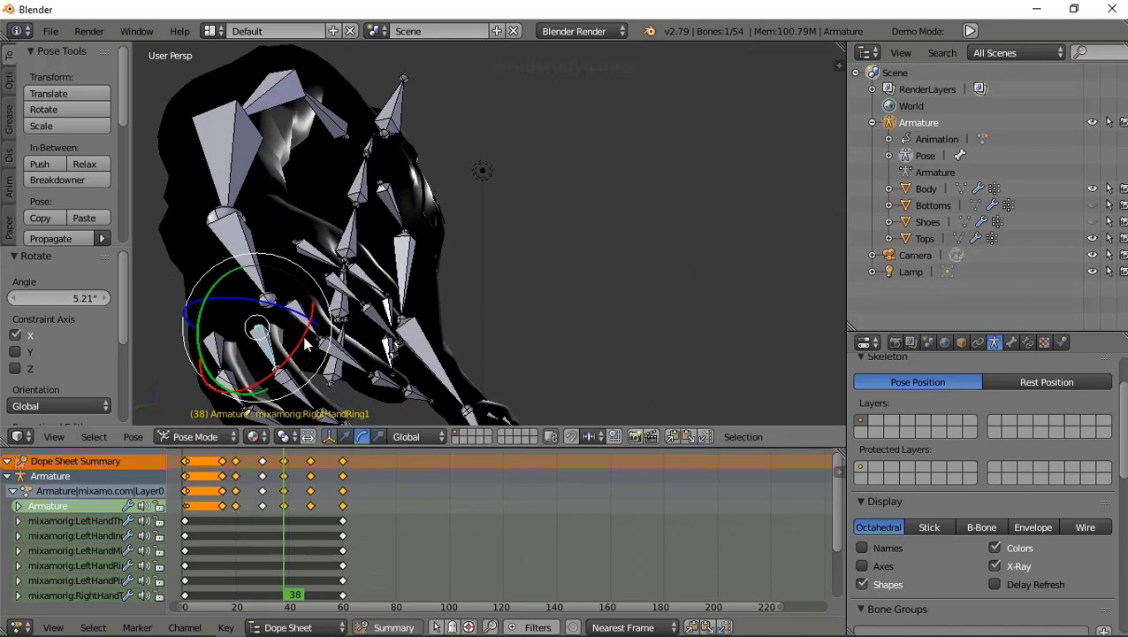
- Rotate the pinky's tip bone 32.5° around Y at frame 38
{"action": "middle_click_drag", "start_coordinate": [307, 378], "coordinate": [262, 337]}
{"action": "scroll", "coordinate": [262, 343], "scroll_direction": "down", "scroll_amount": 5}
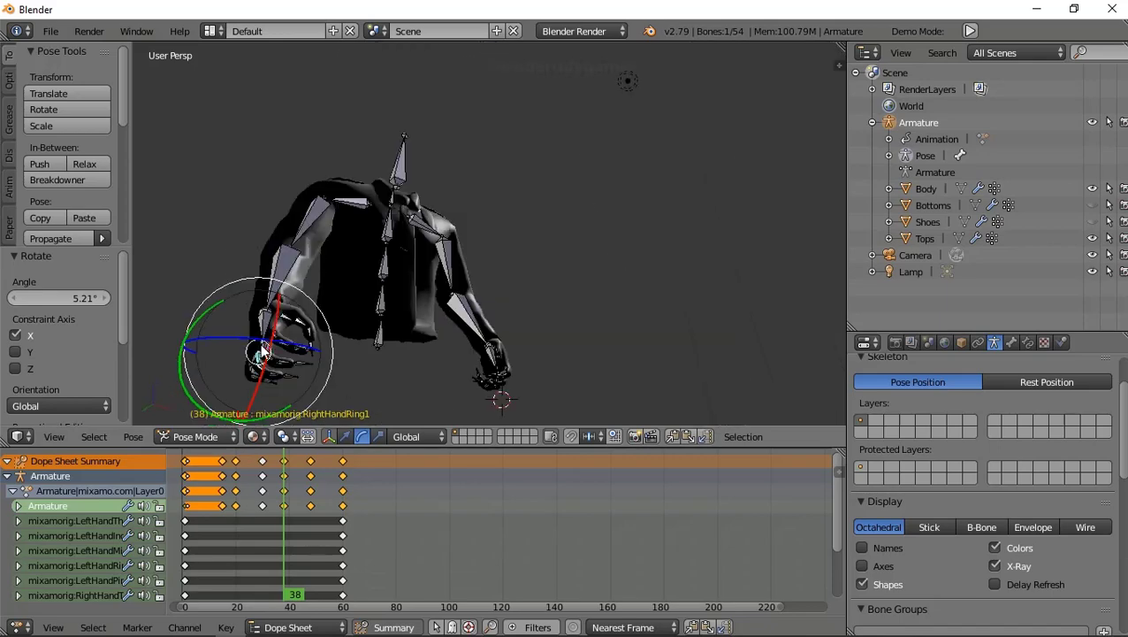
{"action": "scroll", "coordinate": [251, 371], "scroll_direction": "up", "scroll_amount": 4}
{"action": "right_click", "coordinate": [265, 353]}
{"action": "scroll", "coordinate": [279, 342], "scroll_direction": "down", "scroll_amount": 4}
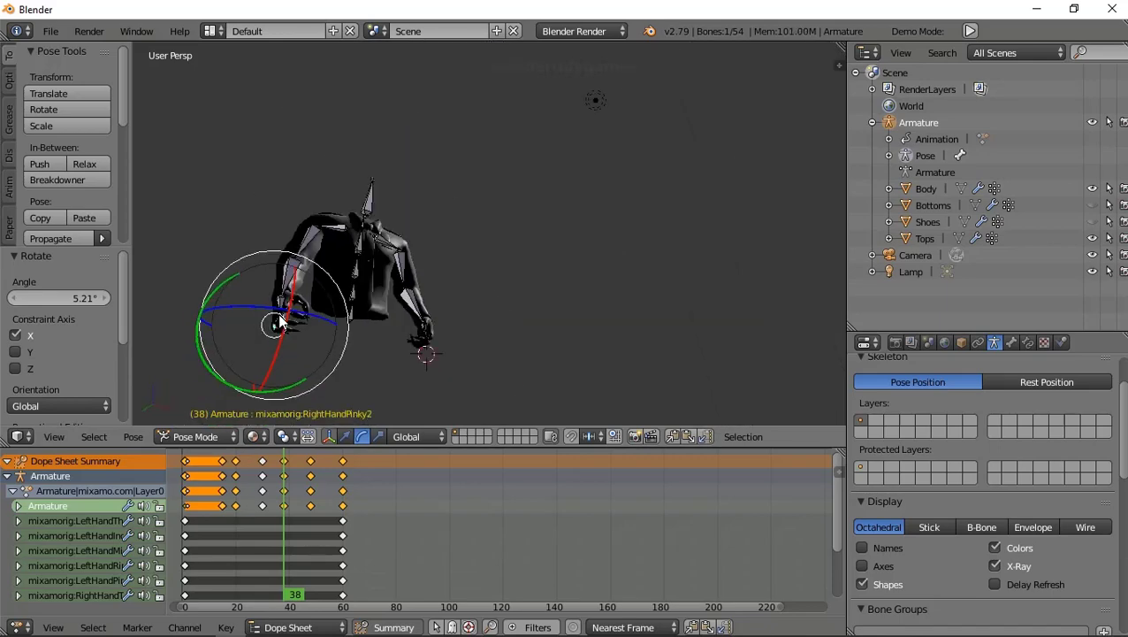
{"action": "scroll", "coordinate": [279, 342], "scroll_direction": "up", "scroll_amount": 1}
{"action": "scroll", "coordinate": [279, 336], "scroll_direction": "up", "scroll_amount": 3}
{"action": "right_click", "coordinate": [277, 306]}
{"action": "key", "text": "ctrl+z"}
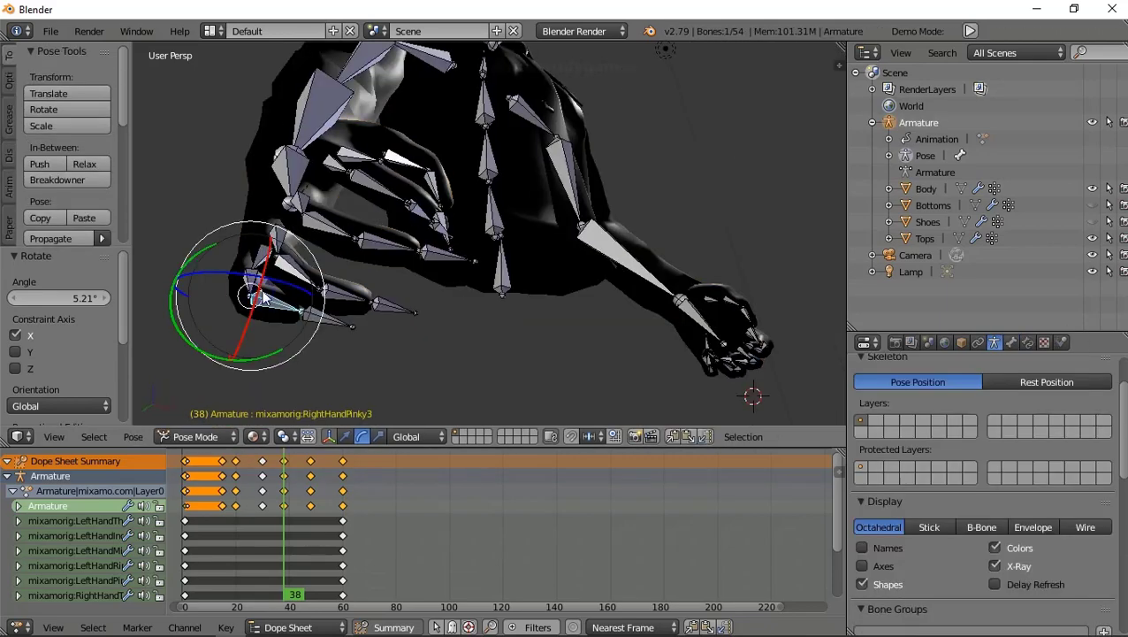
{"action": "right_click", "coordinate": [292, 304]}
{"action": "scroll", "coordinate": [292, 304], "scroll_direction": "up", "scroll_amount": 2}
{"action": "key", "text": "r"}
{"action": "key", "text": "y"}
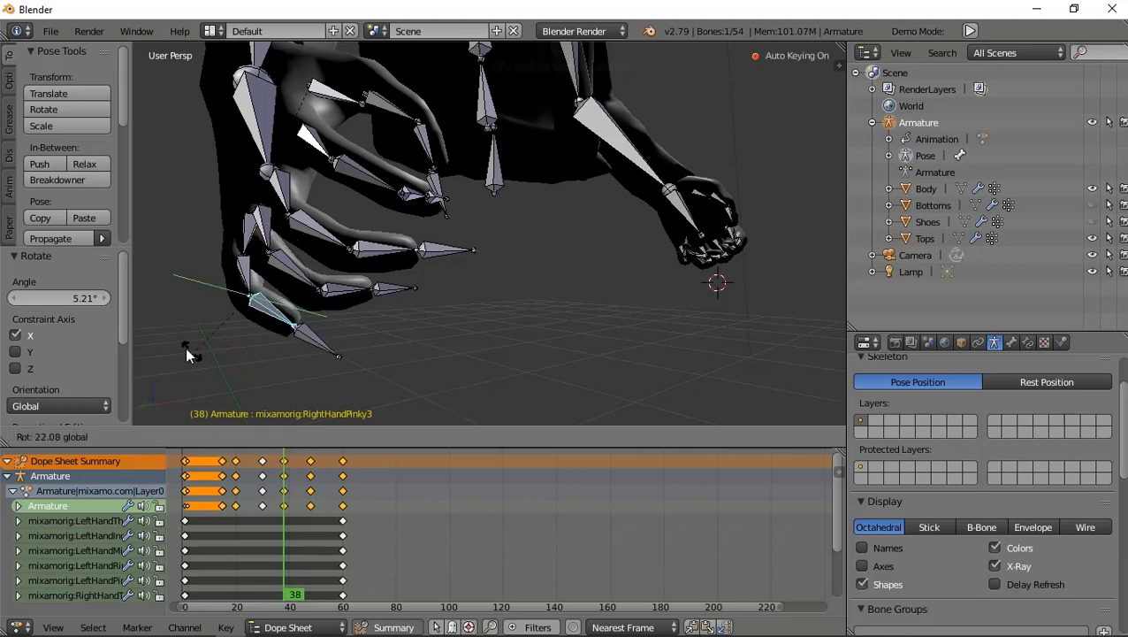
{"action": "left_click", "coordinate": [174, 345]}
- Scrub through the frames to preview the finger curl motion
{"action": "mouse_move", "coordinate": [174, 346]}
{"action": "middle_mouse_down"}
{"action": "mouse_move", "coordinate": [313, 292]}
{"action": "mouse_move", "coordinate": [251, 235]}
{"action": "middle_mouse_up"}
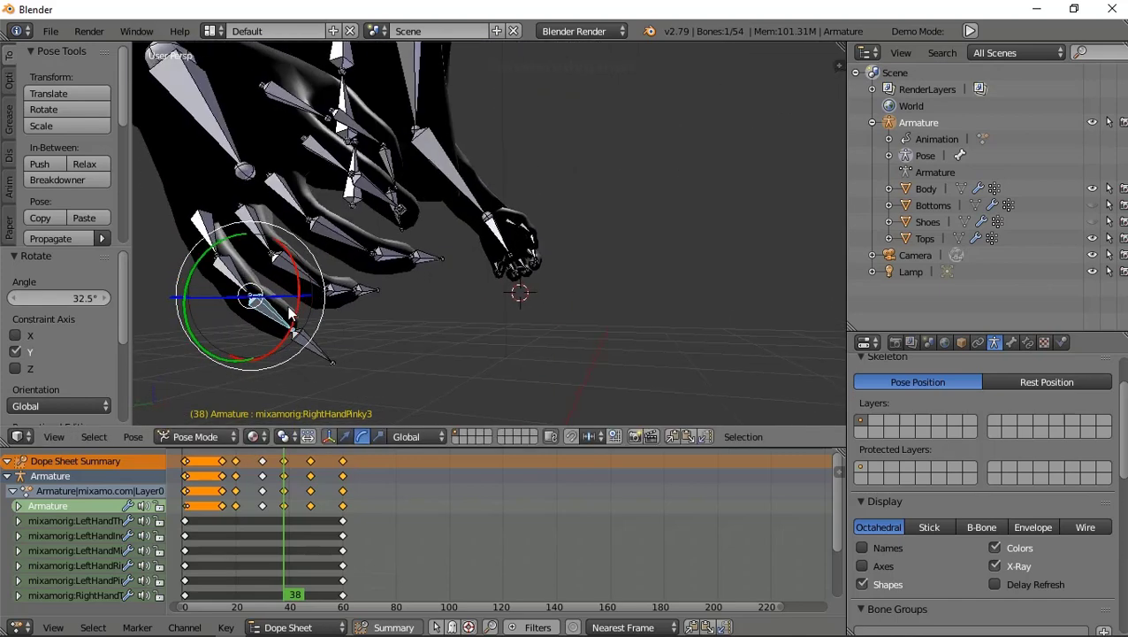
{"action": "scroll", "coordinate": [270, 243], "scroll_direction": "down", "scroll_amount": 5}
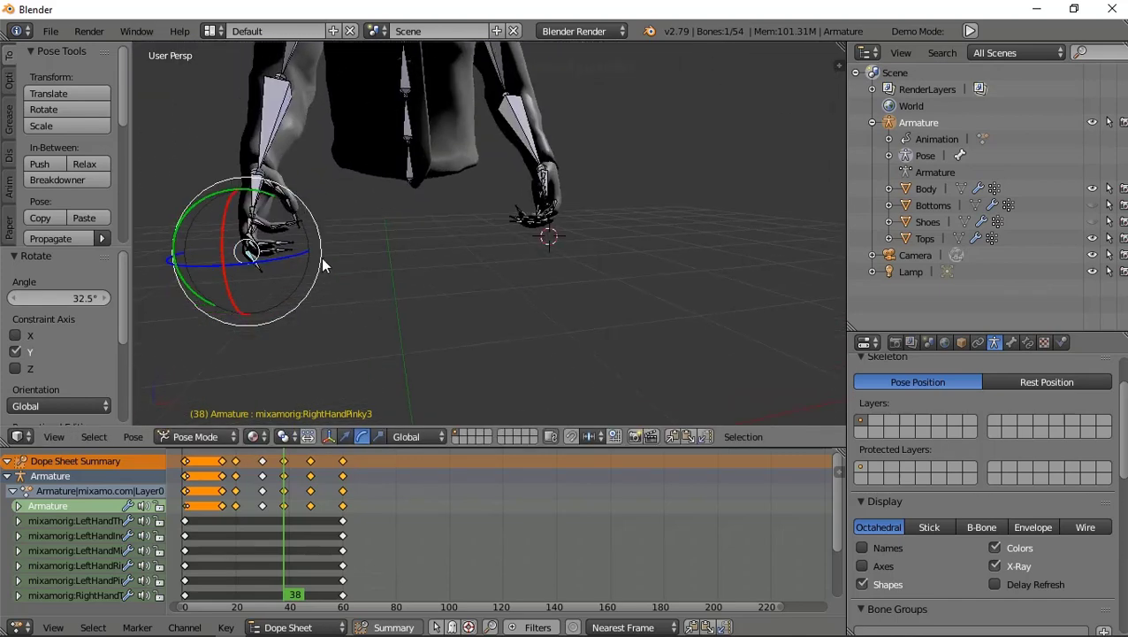
{"action": "mouse_move", "coordinate": [283, 508]}
{"action": "left_mouse_down"}
{"action": "mouse_move", "coordinate": [193, 505]}
{"action": "mouse_move", "coordinate": [345, 528]}
{"action": "mouse_move", "coordinate": [295, 509]}
{"action": "mouse_move", "coordinate": [212, 503]}
{"action": "mouse_move", "coordinate": [178, 520]}
{"action": "mouse_move", "coordinate": [250, 521]}
{"action": "left_mouse_up"}
- Select the Spine2 bone in the chest from an angled side view
{"action": "scroll", "coordinate": [442, 348], "scroll_direction": "down", "scroll_amount": 2}
{"action": "scroll", "coordinate": [425, 343], "scroll_direction": "down", "scroll_amount": 5}
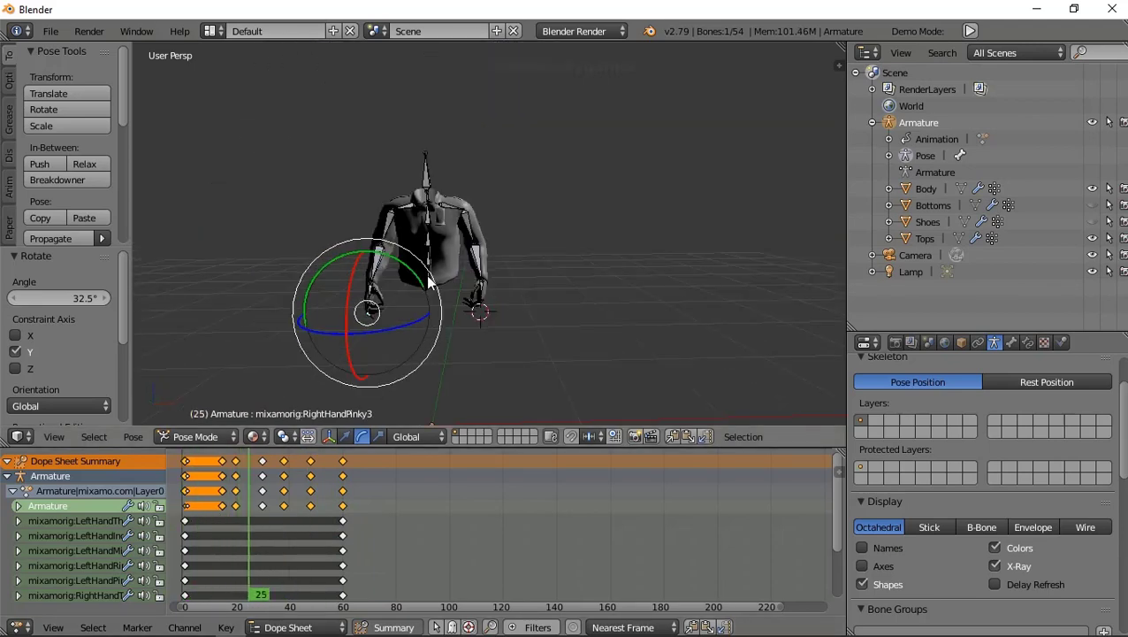
{"action": "scroll", "coordinate": [423, 195], "scroll_direction": "up", "scroll_amount": 6}
{"action": "mouse_move", "coordinate": [357, 284]}
{"action": "middle_mouse_down"}
{"action": "mouse_move", "coordinate": [309, 279]}
{"action": "mouse_move", "coordinate": [328, 247]}
{"action": "middle_mouse_up"}
{"action": "scroll", "coordinate": [359, 294], "scroll_direction": "up", "scroll_amount": 5}
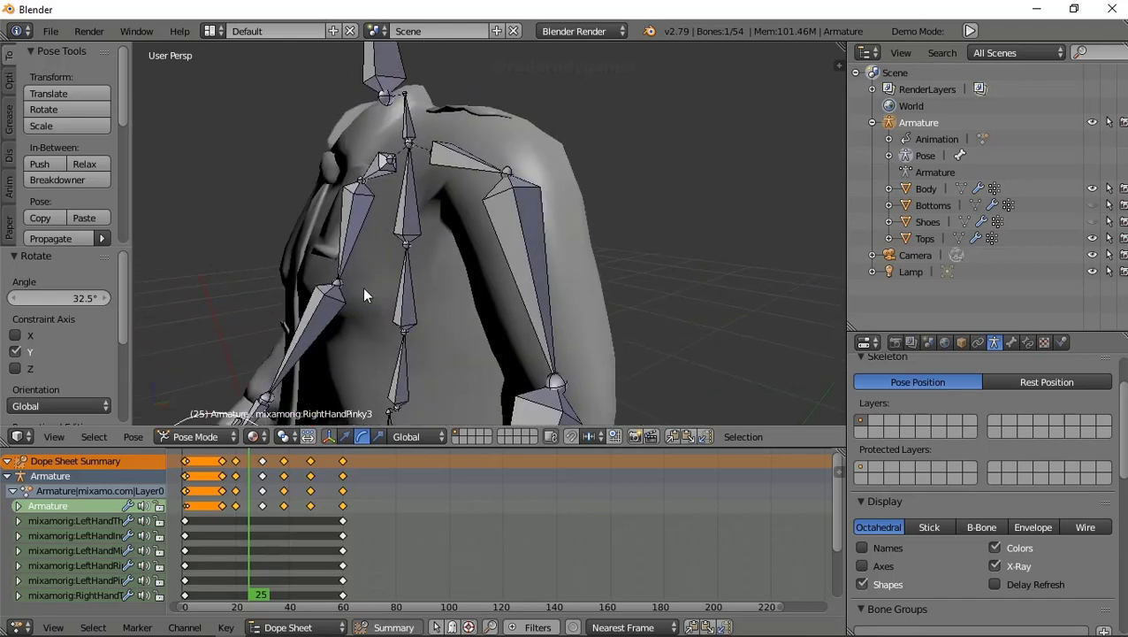
{"action": "scroll", "coordinate": [397, 251], "scroll_direction": "down", "scroll_amount": 5}
{"action": "scroll", "coordinate": [397, 251], "scroll_direction": "up", "scroll_amount": 5}
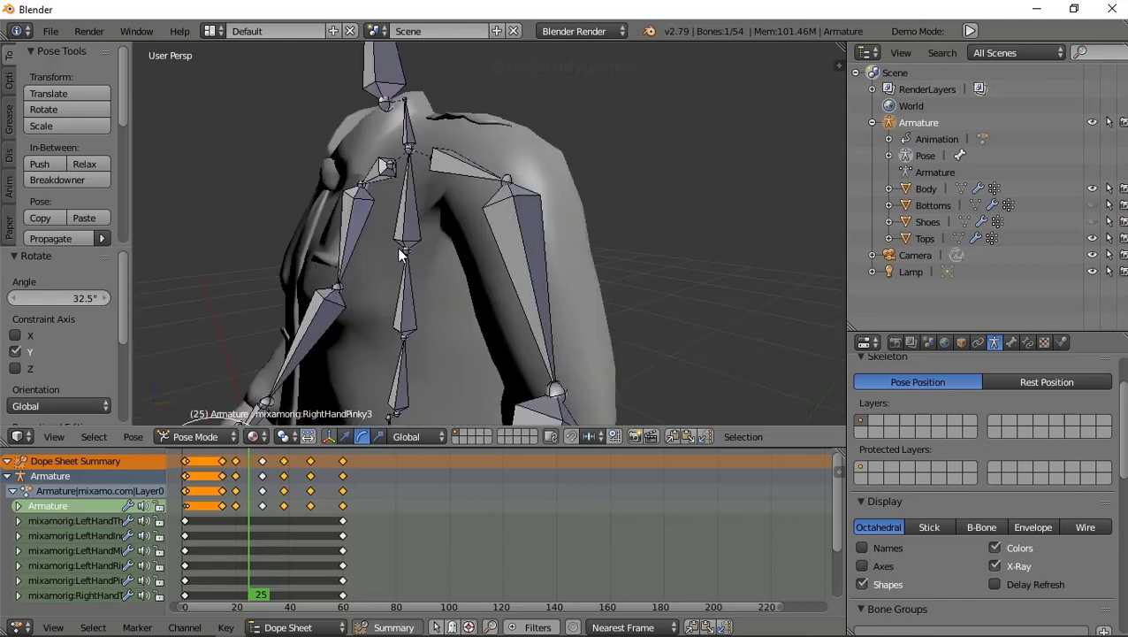
{"action": "middle_click_drag", "start_coordinate": [397, 252], "coordinate": [392, 224]}
{"action": "right_click", "coordinate": [395, 222]}
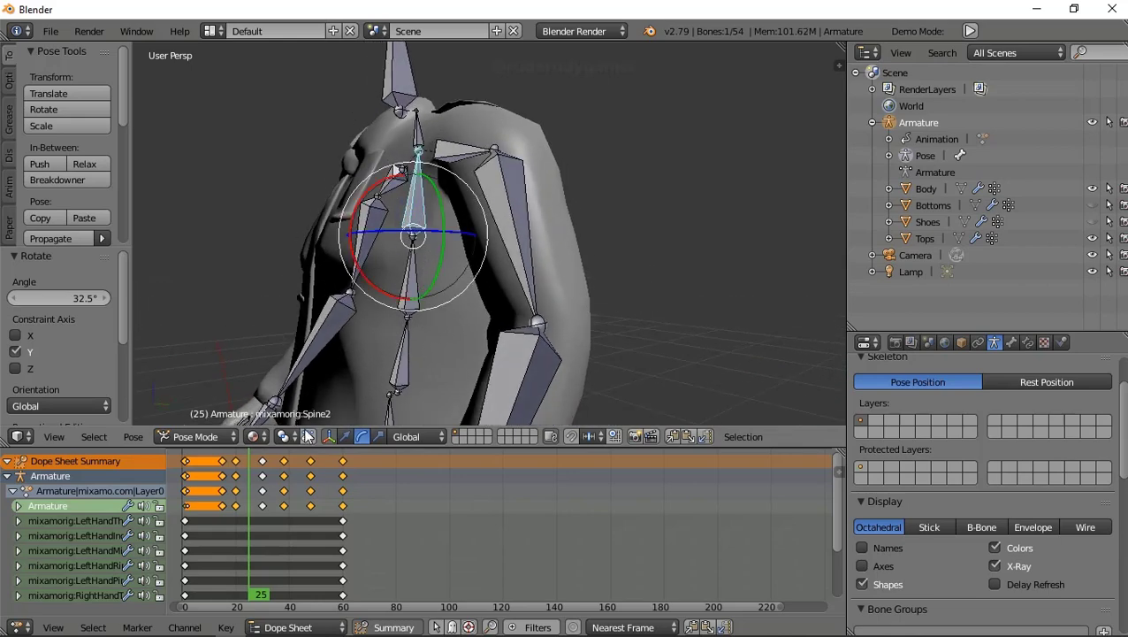
- Scrub the animation forward, jump to the last frame, then return to frame 0
{"action": "mouse_move", "coordinate": [257, 509]}
{"action": "left_mouse_down"}
{"action": "mouse_move", "coordinate": [212, 512]}
{"action": "mouse_move", "coordinate": [341, 552]}
{"action": "left_mouse_up"}
{"action": "key", "text": "shift+Left"}
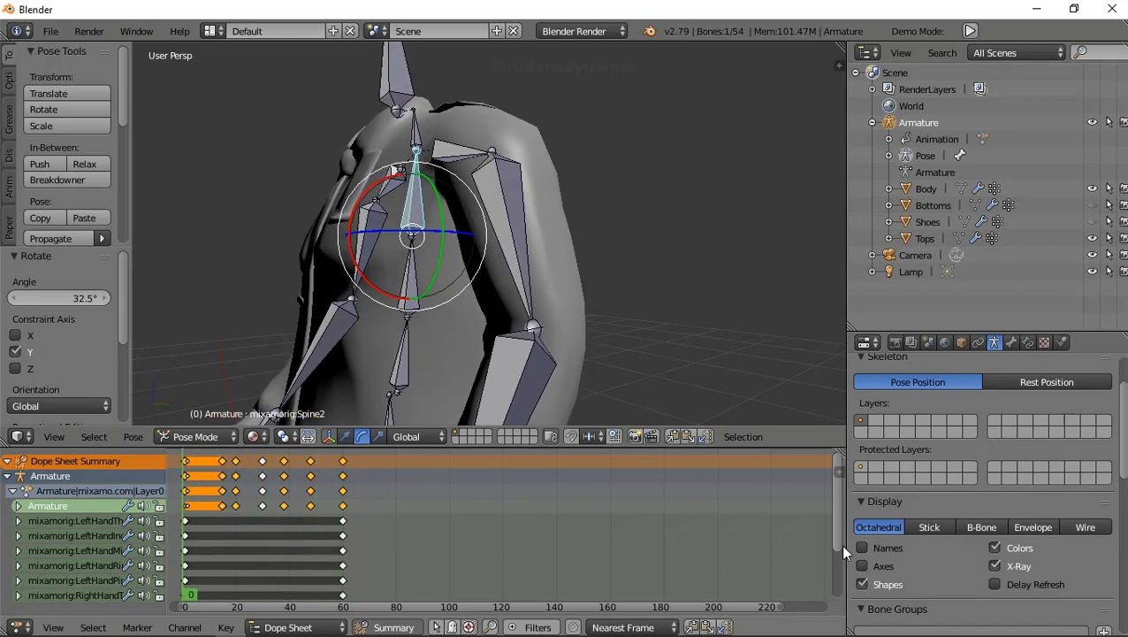
{"action": "mouse_move", "coordinate": [186, 548]}
{"action": "left_mouse_down"}
{"action": "mouse_move", "coordinate": [343, 581]}
{"action": "mouse_move", "coordinate": [226, 562]}
{"action": "mouse_move", "coordinate": [352, 568]}
{"action": "mouse_move", "coordinate": [189, 566]}
{"action": "mouse_move", "coordinate": [316, 563]}
{"action": "left_mouse_up"}
{"action": "key", "text": "shift+Right"}
{"action": "key", "text": "shift+Left"}
- Orbit and zoom around the character to inspect the pose from front and above
{"action": "scroll", "coordinate": [495, 261], "scroll_direction": "down", "scroll_amount": 4}
{"action": "scroll", "coordinate": [495, 261], "scroll_direction": "down", "scroll_amount": 2}
{"action": "middle_click_drag", "start_coordinate": [492, 253], "coordinate": [655, 210]}
{"action": "scroll", "coordinate": [654, 210], "scroll_direction": "up", "scroll_amount": 3}
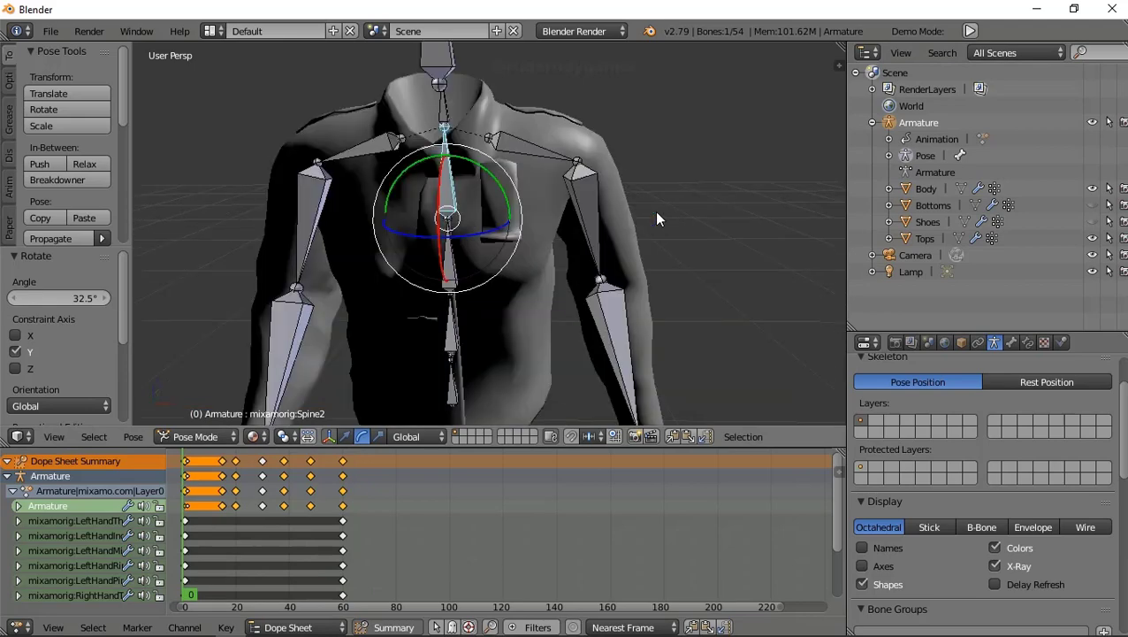
{"action": "scroll", "coordinate": [586, 224], "scroll_direction": "up", "scroll_amount": 2}
{"action": "scroll", "coordinate": [586, 223], "scroll_direction": "down", "scroll_amount": 2}
{"action": "scroll", "coordinate": [567, 250], "scroll_direction": "down", "scroll_amount": 3}
{"action": "middle_click_drag", "start_coordinate": [514, 332], "coordinate": [500, 273]}
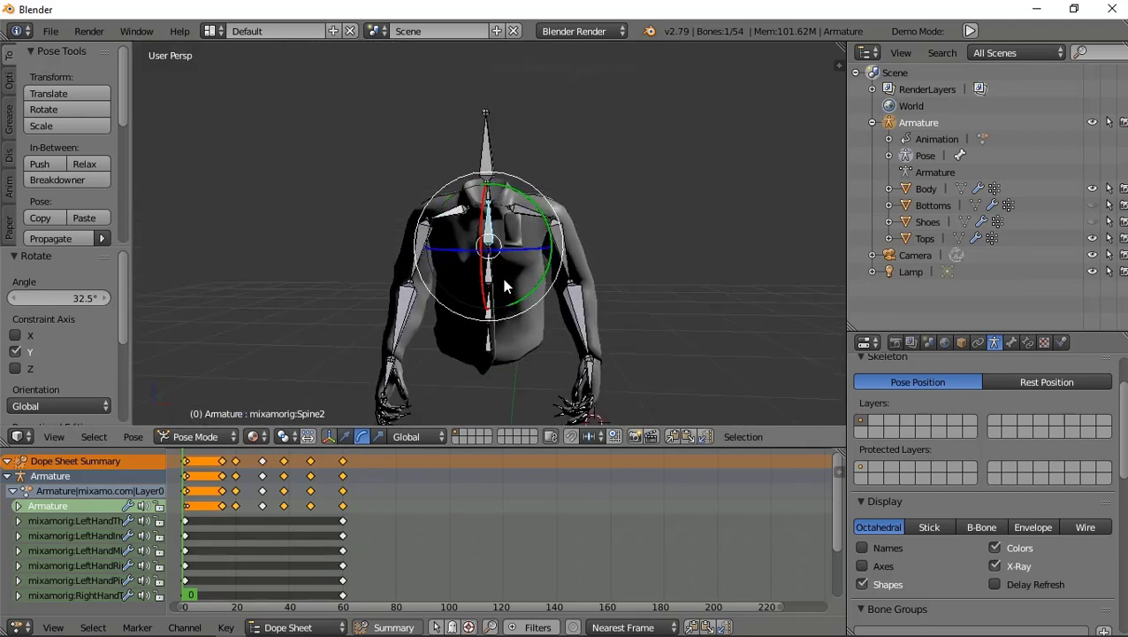
{"action": "scroll", "coordinate": [501, 273], "scroll_direction": "up", "scroll_amount": 3}
{"action": "scroll", "coordinate": [495, 263], "scroll_direction": "down", "scroll_amount": 3}
{"action": "scroll", "coordinate": [527, 390], "scroll_direction": "down", "scroll_amount": 2}
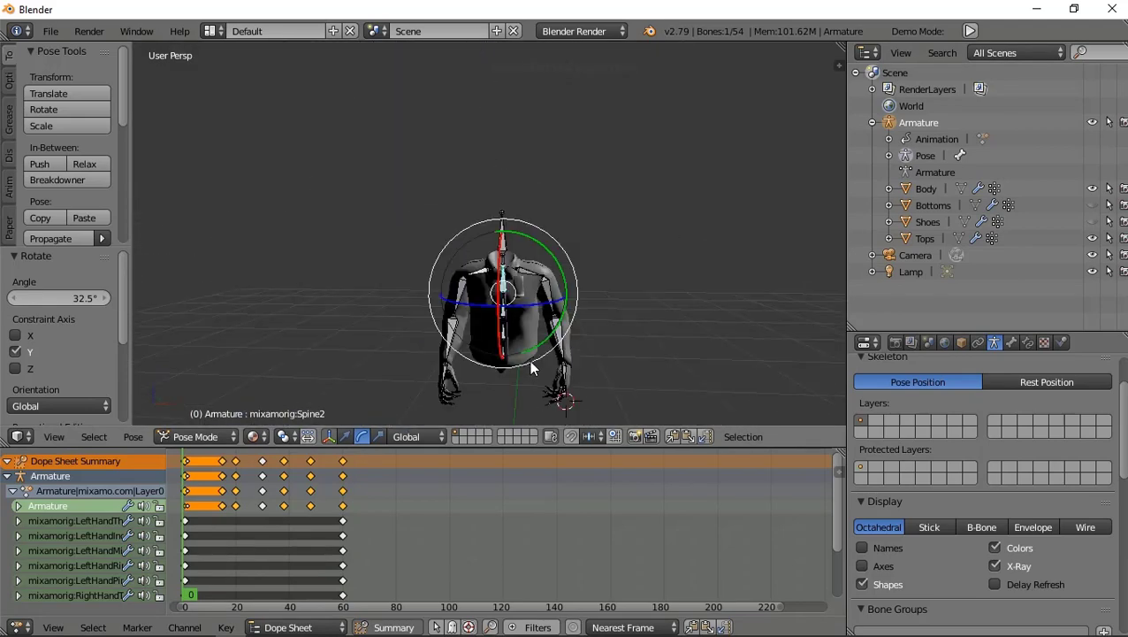
{"action": "mouse_move", "coordinate": [529, 363]}
{"action": "middle_mouse_down"}
{"action": "mouse_move", "coordinate": [397, 324]}
{"action": "mouse_move", "coordinate": [577, 396]}
{"action": "middle_mouse_up"}
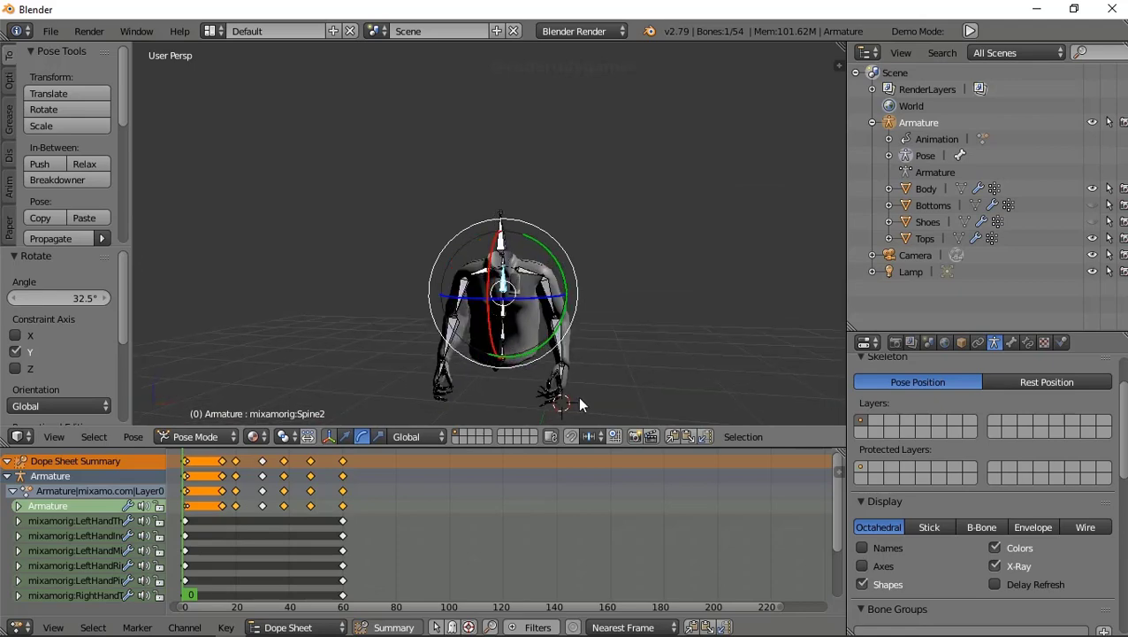
{"action": "scroll", "coordinate": [579, 392], "scroll_direction": "up", "scroll_amount": 3}
{"action": "scroll", "coordinate": [522, 316], "scroll_direction": "down", "scroll_amount": 3}
{"action": "mouse_move", "coordinate": [523, 324]}
{"action": "middle_mouse_down"}
{"action": "mouse_move", "coordinate": [473, 239]}
{"action": "mouse_move", "coordinate": [424, 247]}
{"action": "mouse_move", "coordinate": [732, 270]}
{"action": "mouse_move", "coordinate": [2, 18]}
{"action": "middle_mouse_up"}
{"action": "scroll", "coordinate": [473, 238], "scroll_direction": "down", "scroll_amount": 2}
{"action": "scroll", "coordinate": [469, 210], "scroll_direction": "up", "scroll_amount": 2}
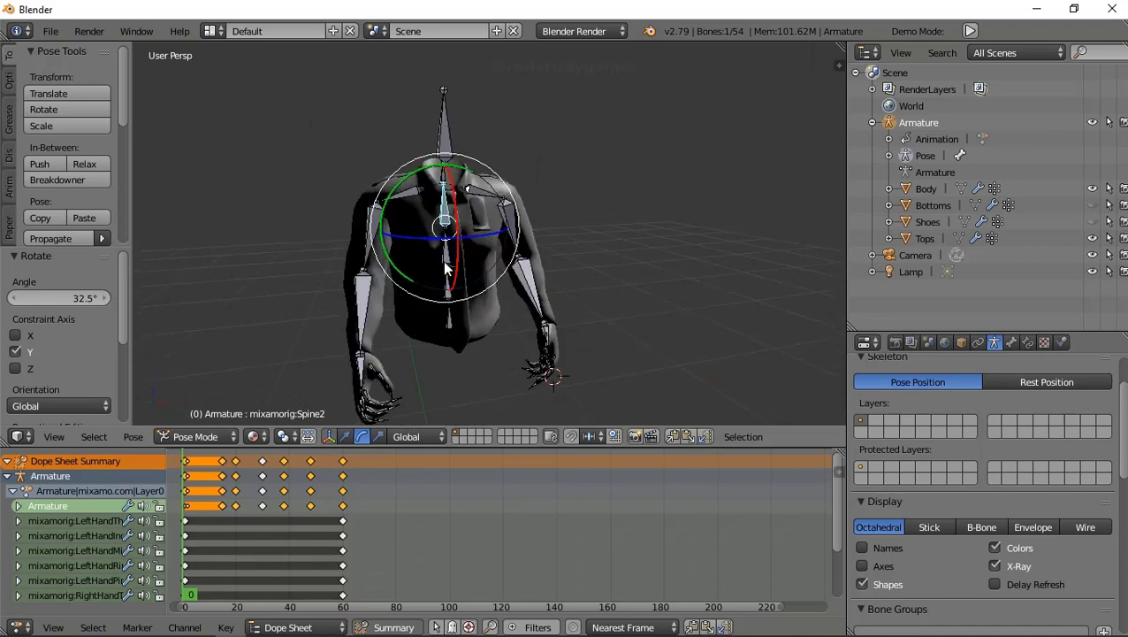
- Set up an FBX export into the Police Officer folder named bottom idle.fbx
{"action": "left_click", "coordinate": [51, 32]}
{"action": "mouse_move", "coordinate": [75, 403]}
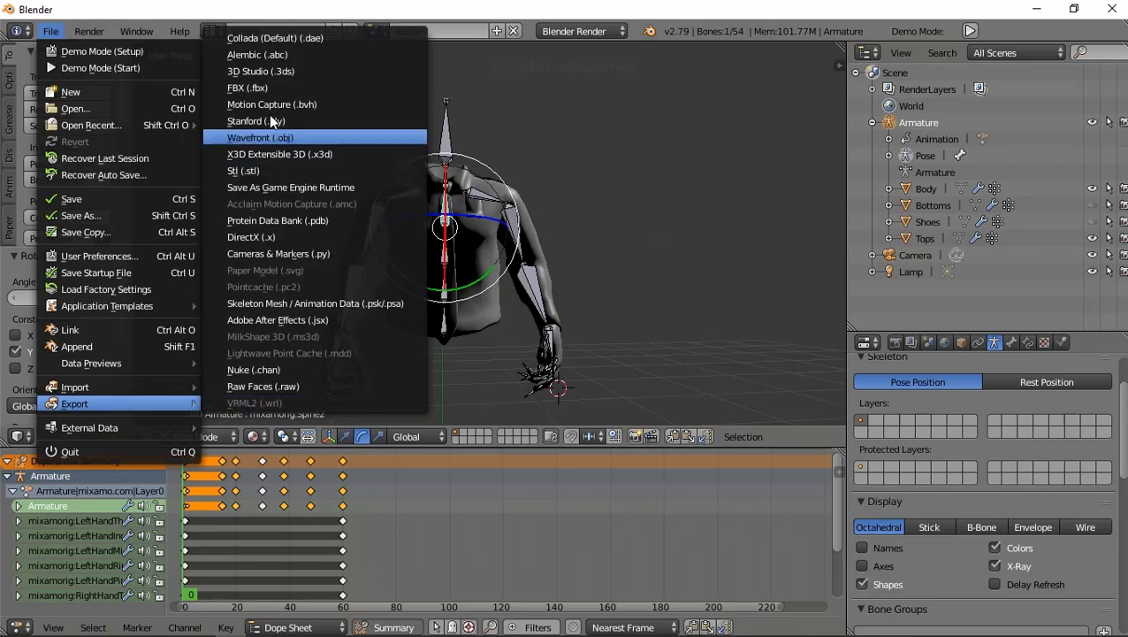
{"action": "left_click", "coordinate": [264, 88]}
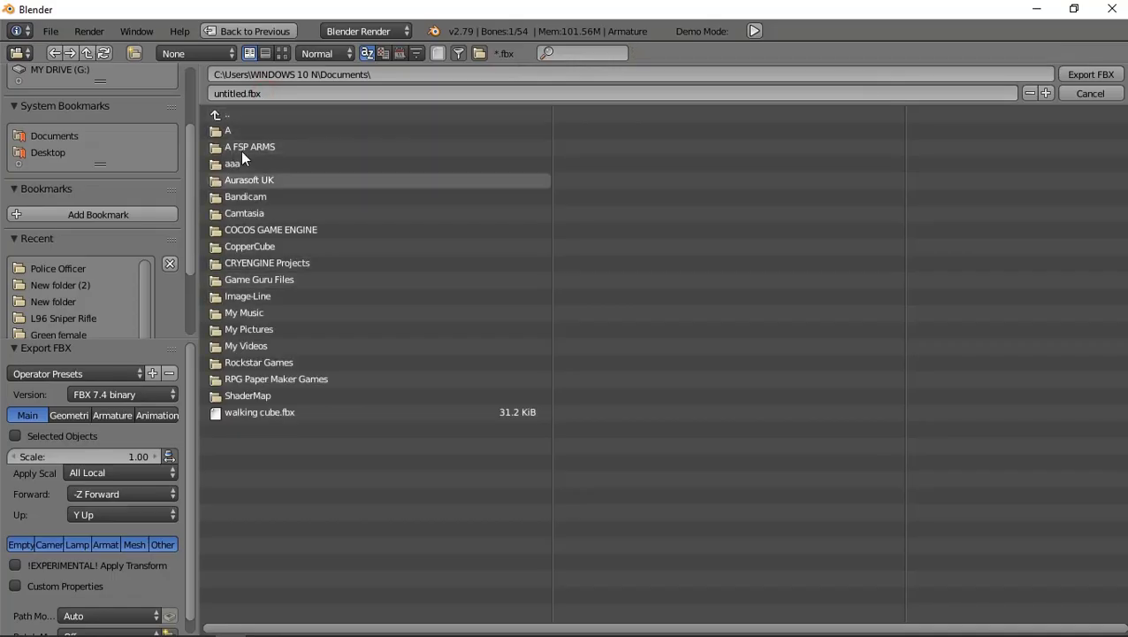
{"action": "left_click", "coordinate": [224, 92]}
{"action": "left_click", "coordinate": [246, 93]}
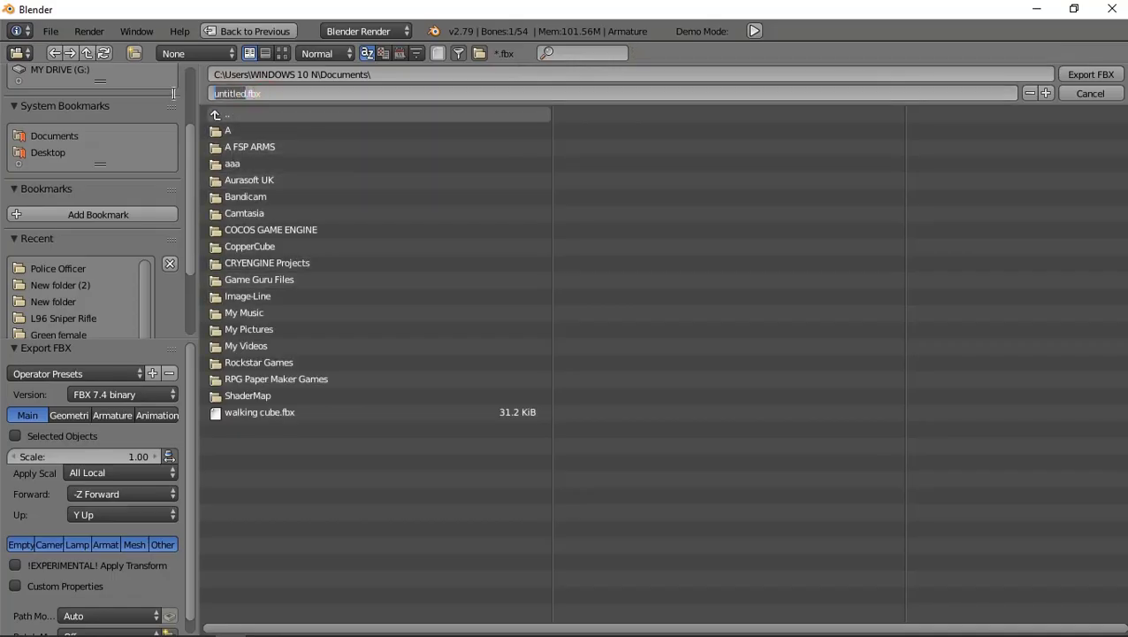
{"action": "left_click", "coordinate": [77, 272]}
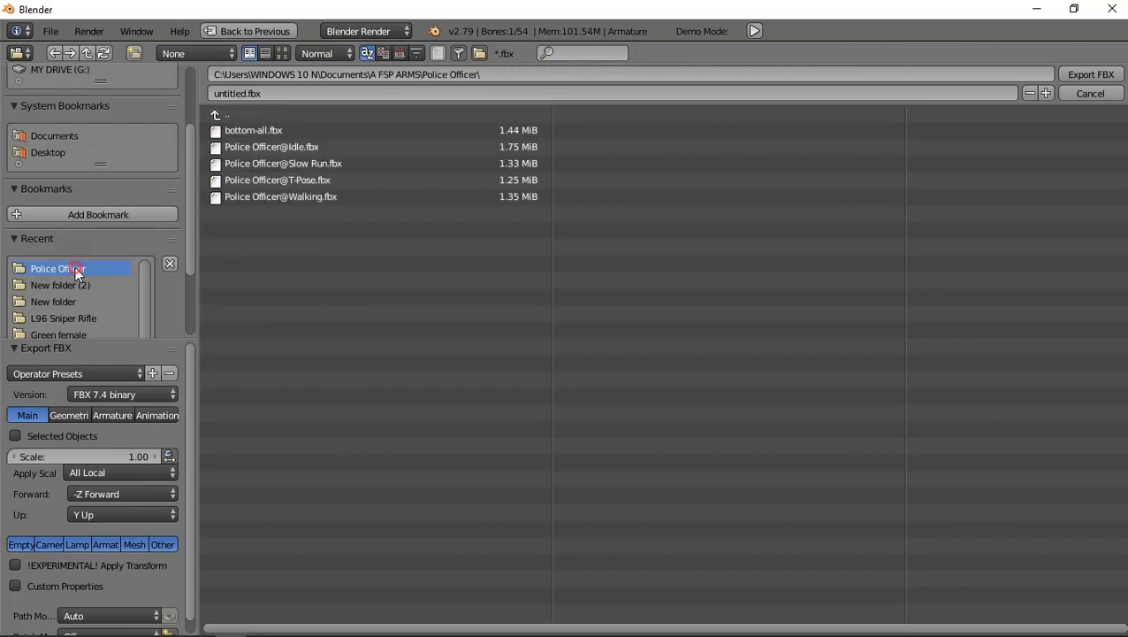
{"action": "left_click", "coordinate": [213, 92]}
- Export the FBX file and orbit to a lower frontal view of the armature
{"action": "left_click", "coordinate": [1108, 78]}
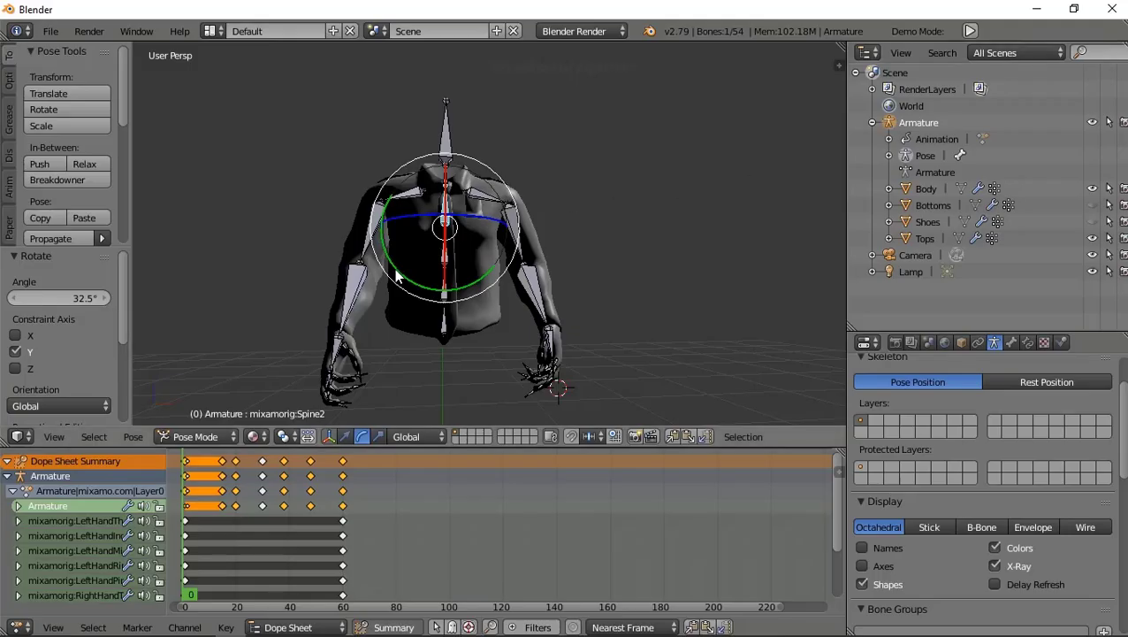
{"action": "mouse_move", "coordinate": [473, 290]}
{"action": "middle_mouse_down"}
{"action": "mouse_move", "coordinate": [229, 285]}
{"action": "mouse_move", "coordinate": [403, 290]}
{"action": "mouse_move", "coordinate": [399, 243]}
{"action": "mouse_move", "coordinate": [382, 226]}
{"action": "mouse_move", "coordinate": [386, 271]}
{"action": "mouse_move", "coordinate": [569, 303]}
{"action": "mouse_move", "coordinate": [552, 302]}
{"action": "mouse_move", "coordinate": [442, 217]}
{"action": "middle_mouse_up"}
{"action": "scroll", "coordinate": [442, 217], "scroll_direction": "down", "scroll_amount": 2}
{"action": "mouse_move", "coordinate": [421, 270]}
{"action": "middle_mouse_down"}
{"action": "mouse_move", "coordinate": [436, 261]}
{"action": "mouse_move", "coordinate": [466, 322]}
{"action": "middle_mouse_up"}
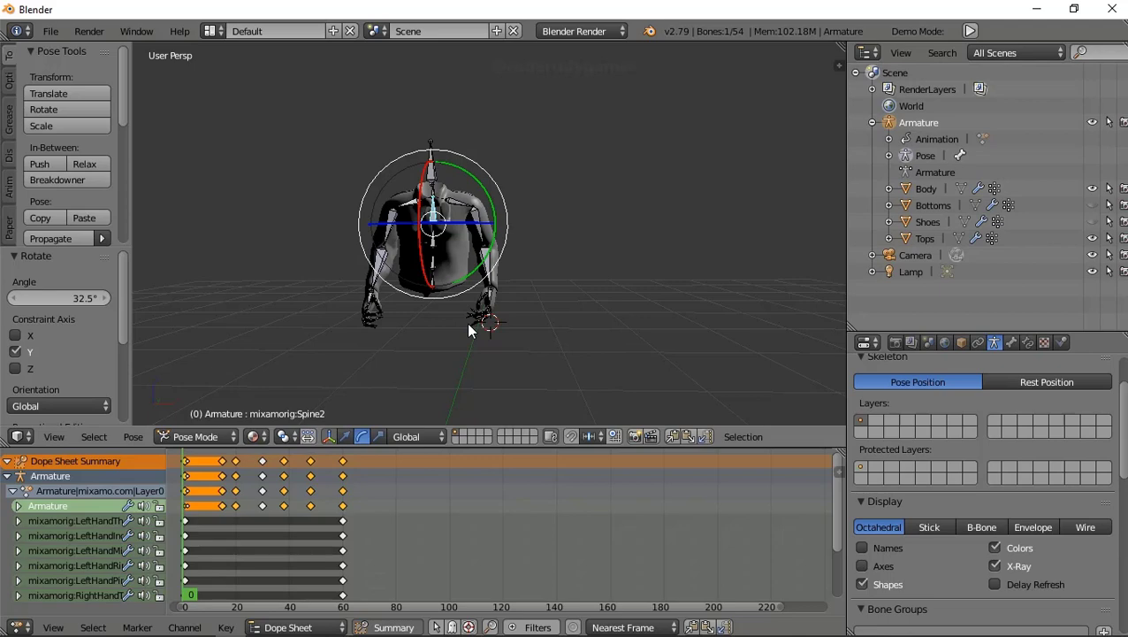
- Select a left-hand finger bone and undo repeatedly to clear the later keyframes
{"action": "right_click", "coordinate": [468, 329]}
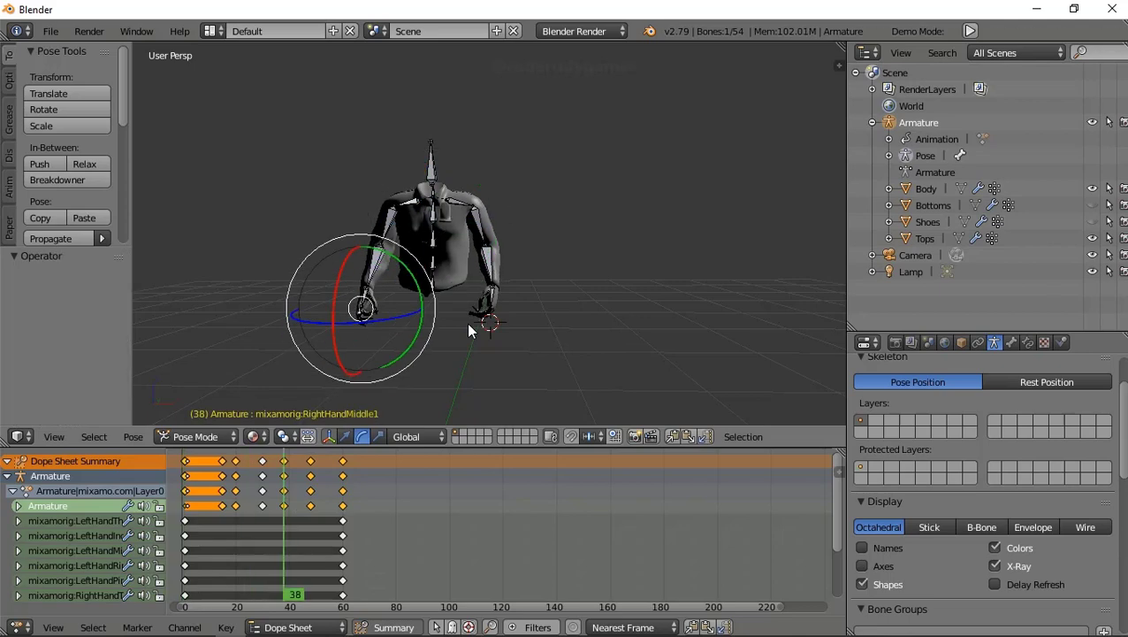
{"action": "key", "text": "ctrl+z"}
{"action": "key", "text": "ctrl+z"}
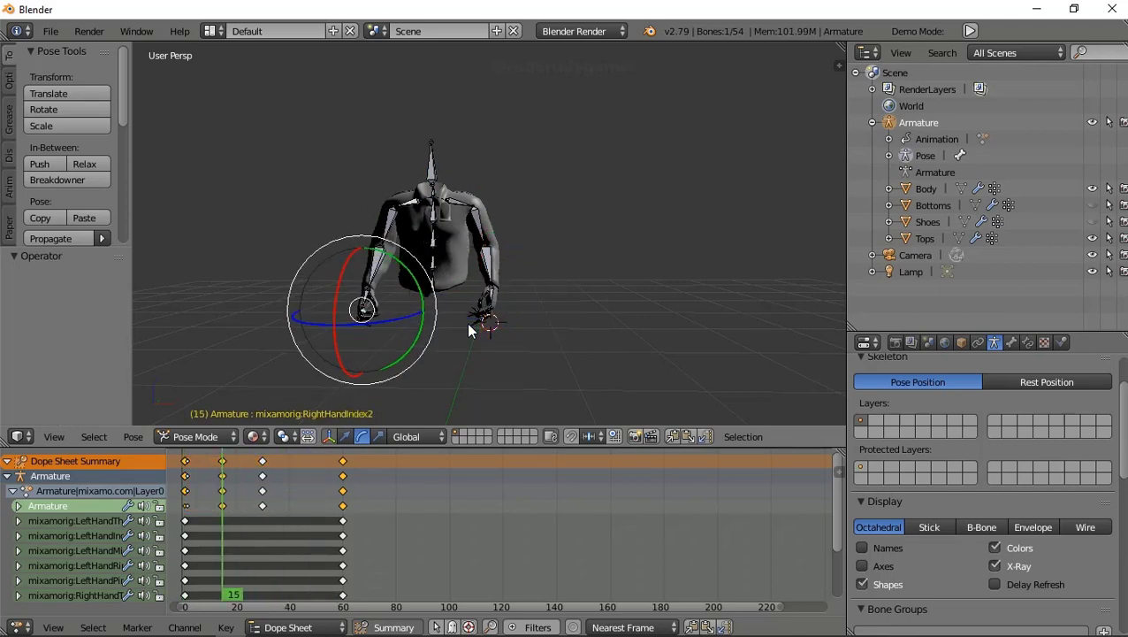
{"action": "key", "text": "ctrl+z"}
{"action": "key", "text": "ctrl+z"}
{"action": "key", "text": "ctrl+z"}
{"action": "key", "text": "ctrl+z"}
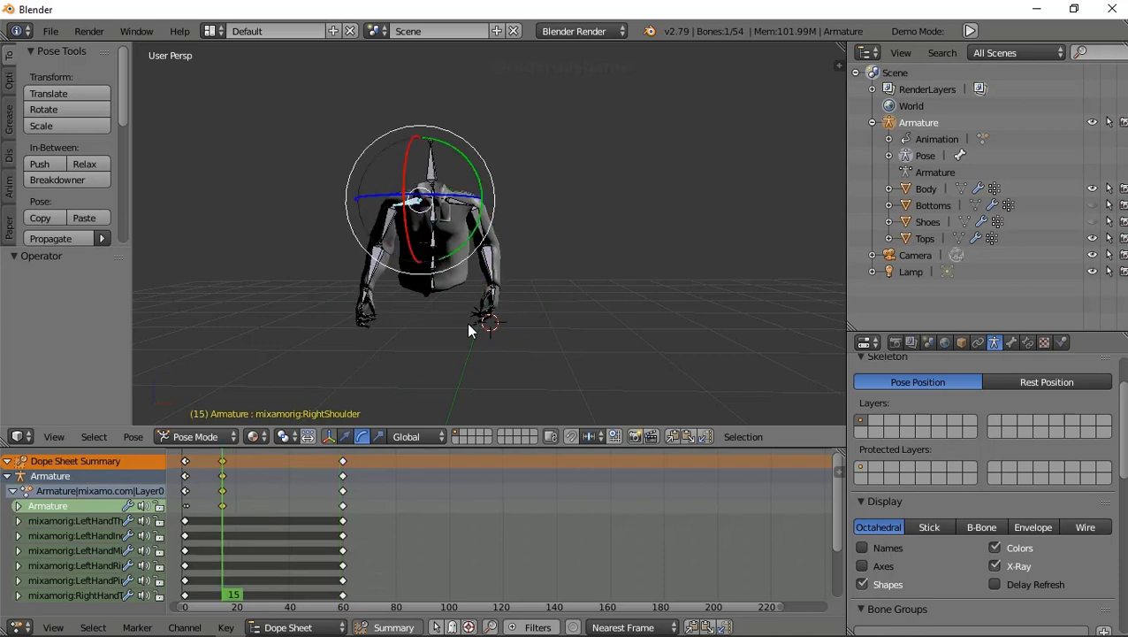
{"action": "key", "text": "ctrl+z"}
{"action": "key", "text": "ctrl+z"}
{"action": "key", "text": "ctrl+z"}
{"action": "key", "text": "ctrl+z"}
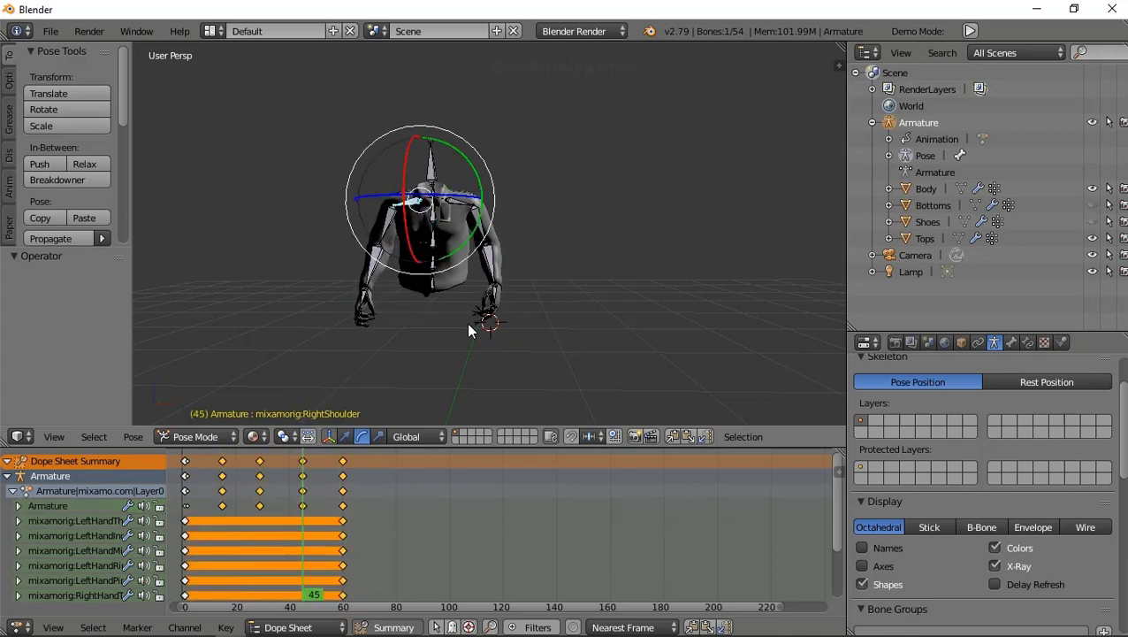
{"action": "key", "text": "ctrl+z"}
{"action": "key", "text": "ctrl+z"}
{"action": "key", "text": "ctrl+z"}
{"action": "key", "text": "ctrl+z"}
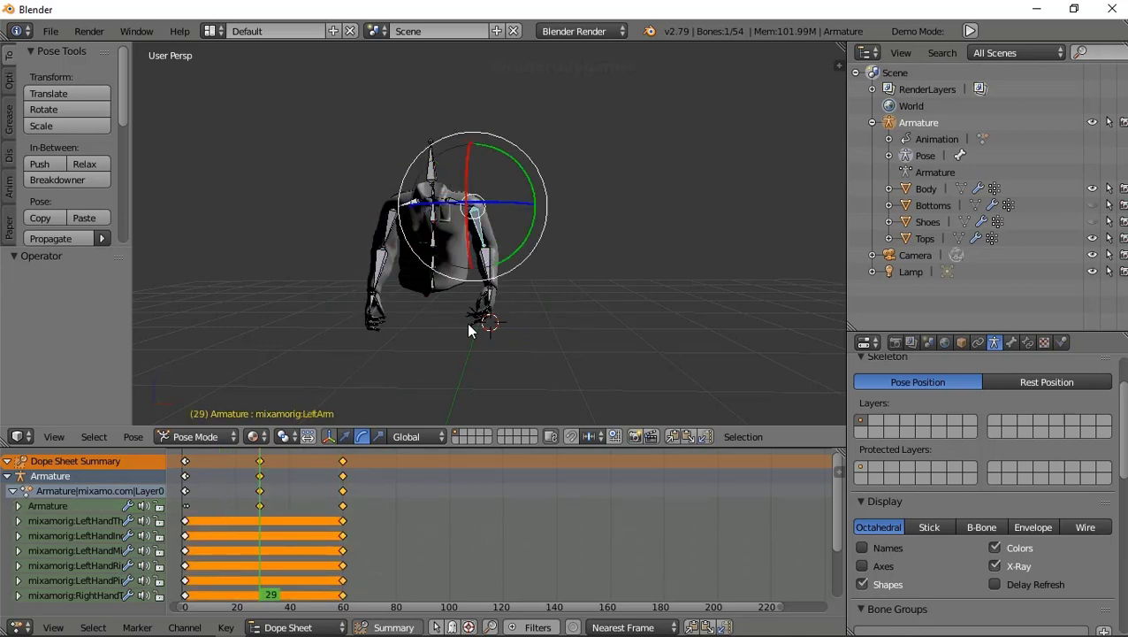
{"action": "key", "text": "ctrl+z"}
{"action": "key", "text": "ctrl+z"}
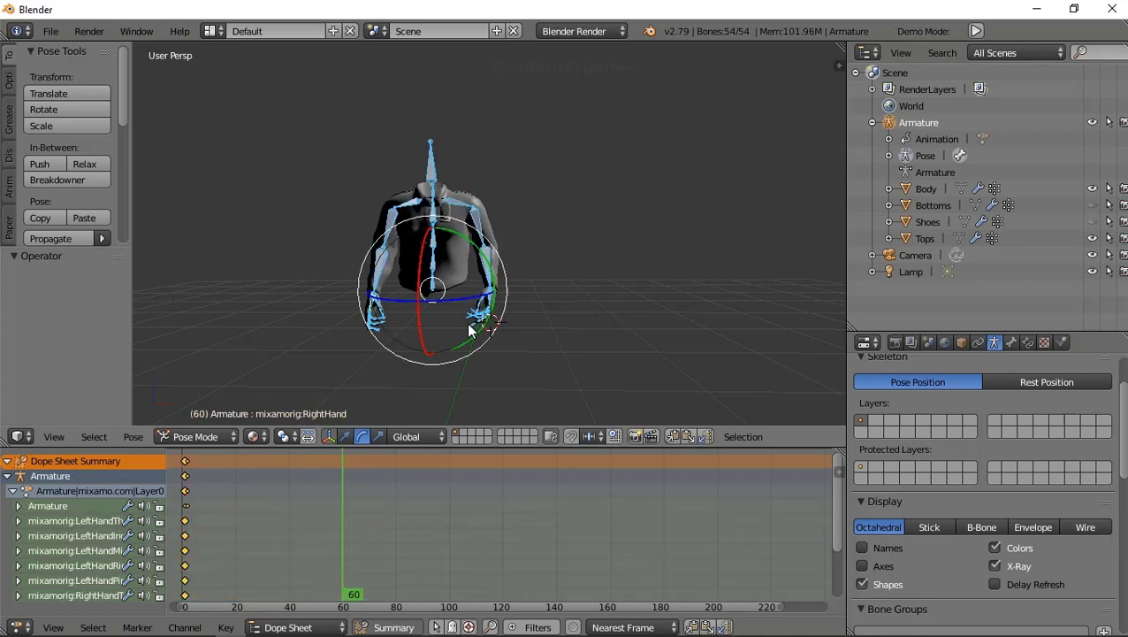
{"action": "key", "text": "ctrl+z"}
{"action": "key", "text": "ctrl+z"}
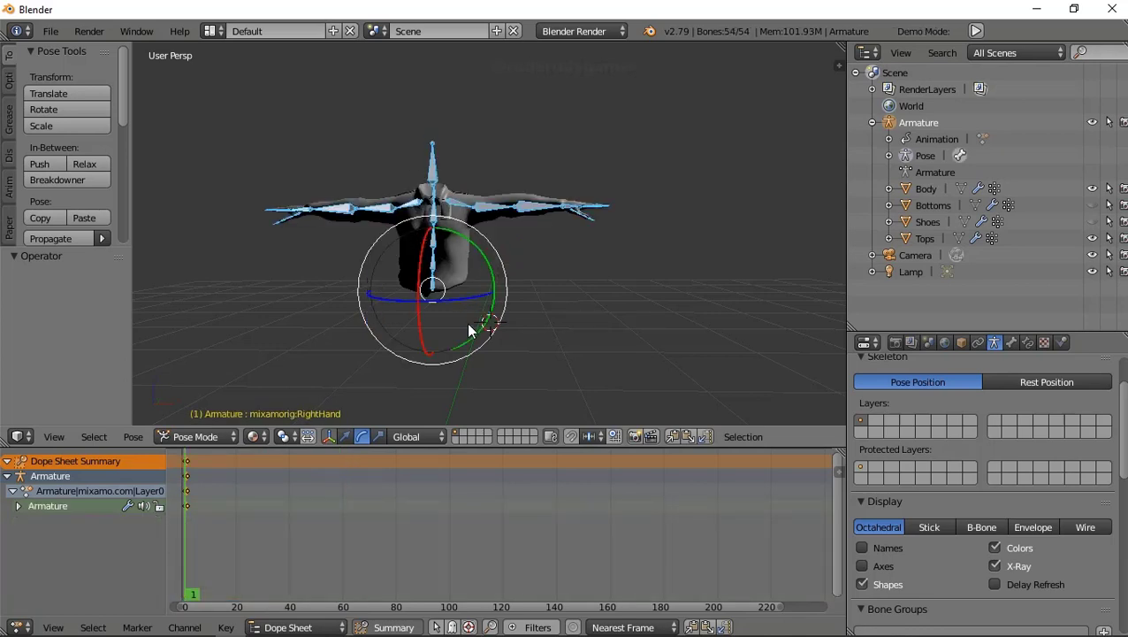
- Bring the arms back down, then rotate the right forearm and upper arm about X
{"action": "key", "text": "ctrl+z"}
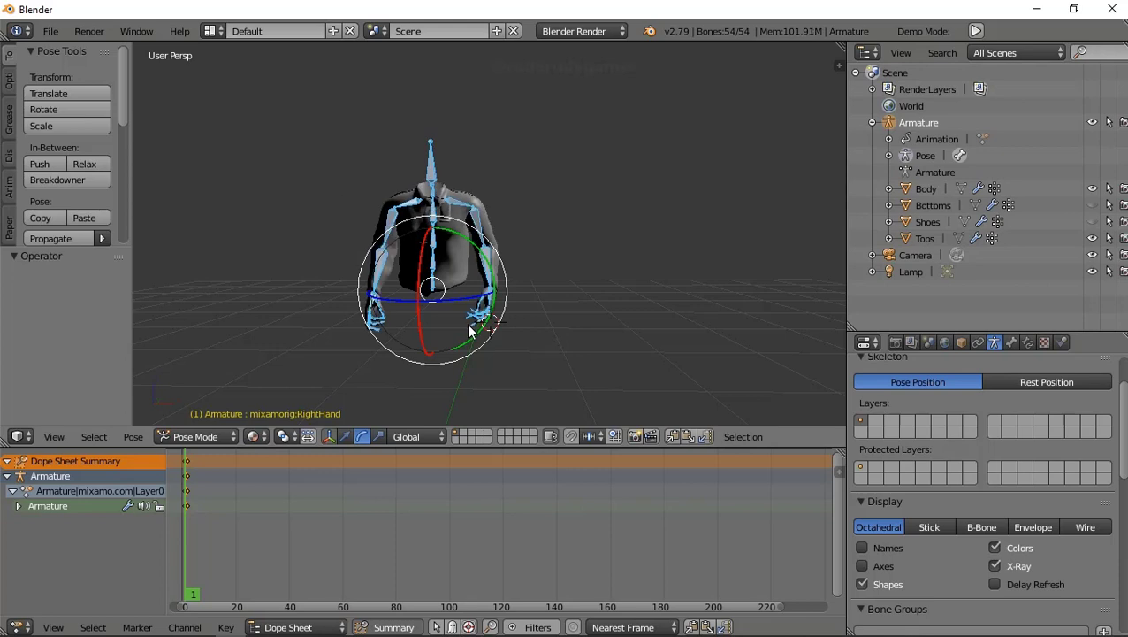
{"action": "key", "text": "ctrl+z"}
{"action": "scroll", "coordinate": [394, 237], "scroll_direction": "up", "scroll_amount": 2}
{"action": "scroll", "coordinate": [377, 264], "scroll_direction": "up", "scroll_amount": 3}
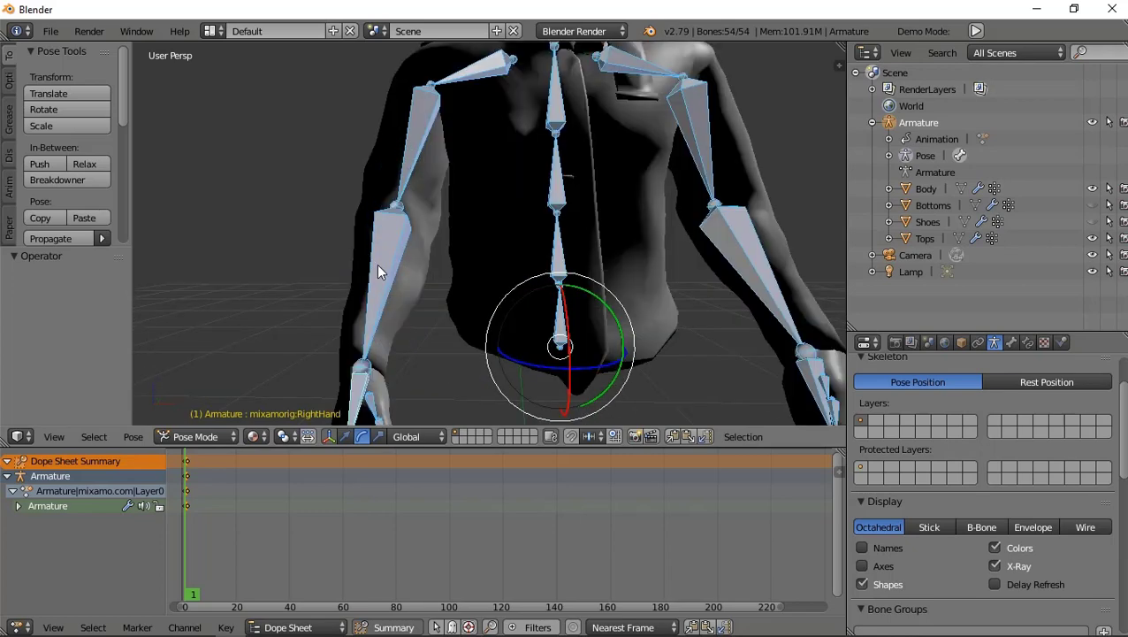
{"action": "scroll", "coordinate": [377, 264], "scroll_direction": "down", "scroll_amount": 3}
{"action": "mouse_move", "coordinate": [342, 282]}
{"action": "middle_mouse_down"}
{"action": "mouse_move", "coordinate": [474, 285]}
{"action": "mouse_move", "coordinate": [438, 254]}
{"action": "middle_mouse_up"}
{"action": "right_click", "coordinate": [474, 285]}
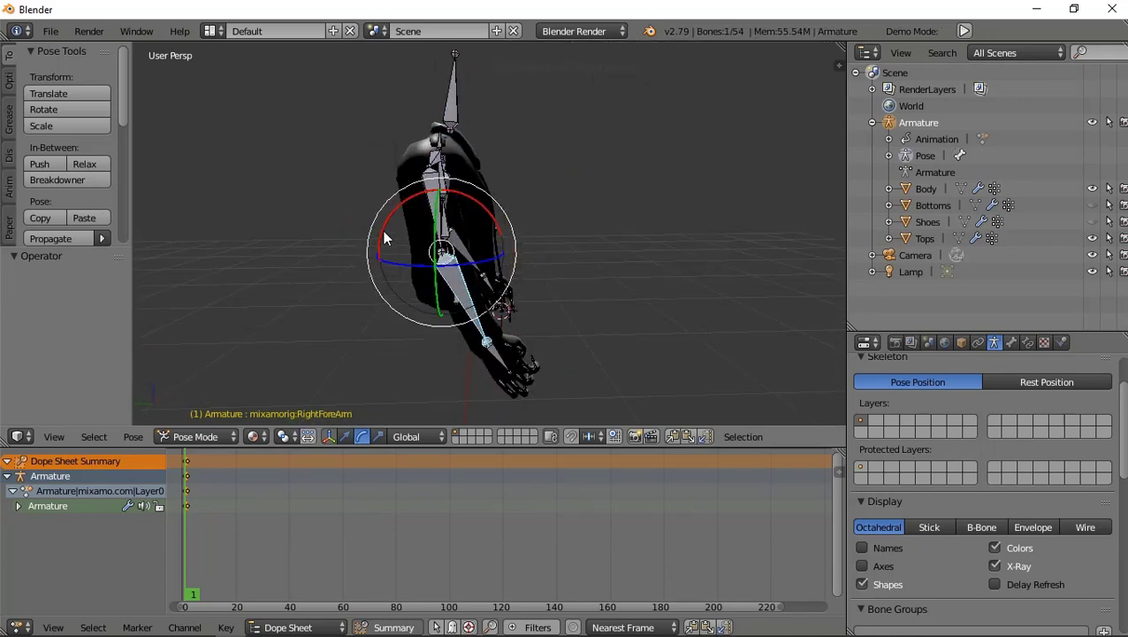
{"action": "left_click_drag", "start_coordinate": [385, 237], "coordinate": [399, 273]}
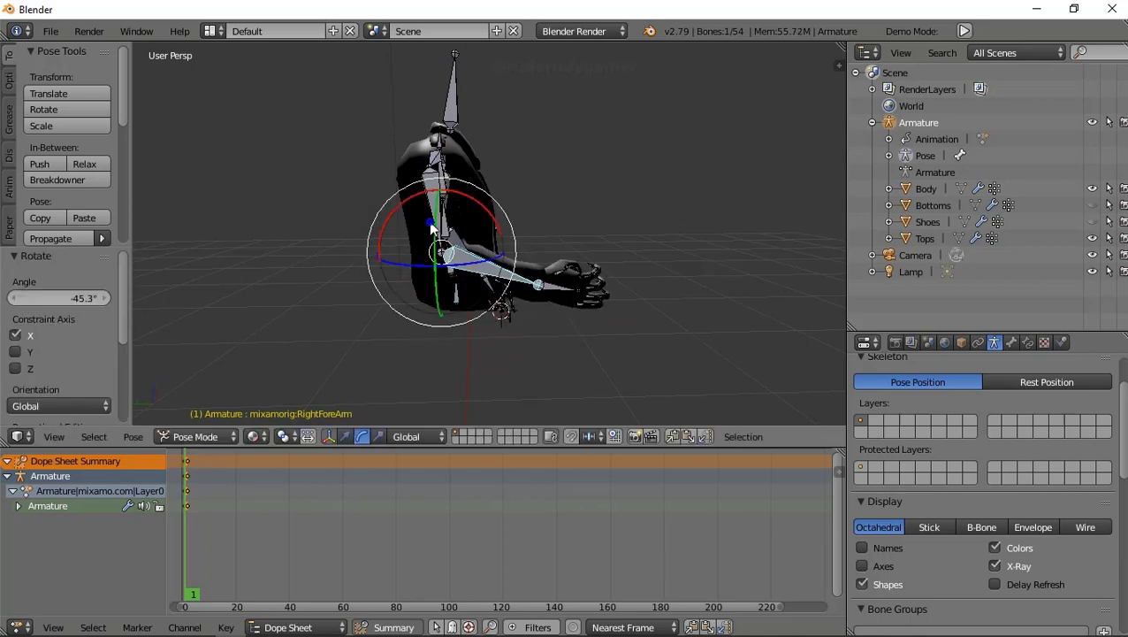
{"action": "right_click", "coordinate": [431, 228]}
{"action": "left_click_drag", "start_coordinate": [374, 144], "coordinate": [536, 270]}
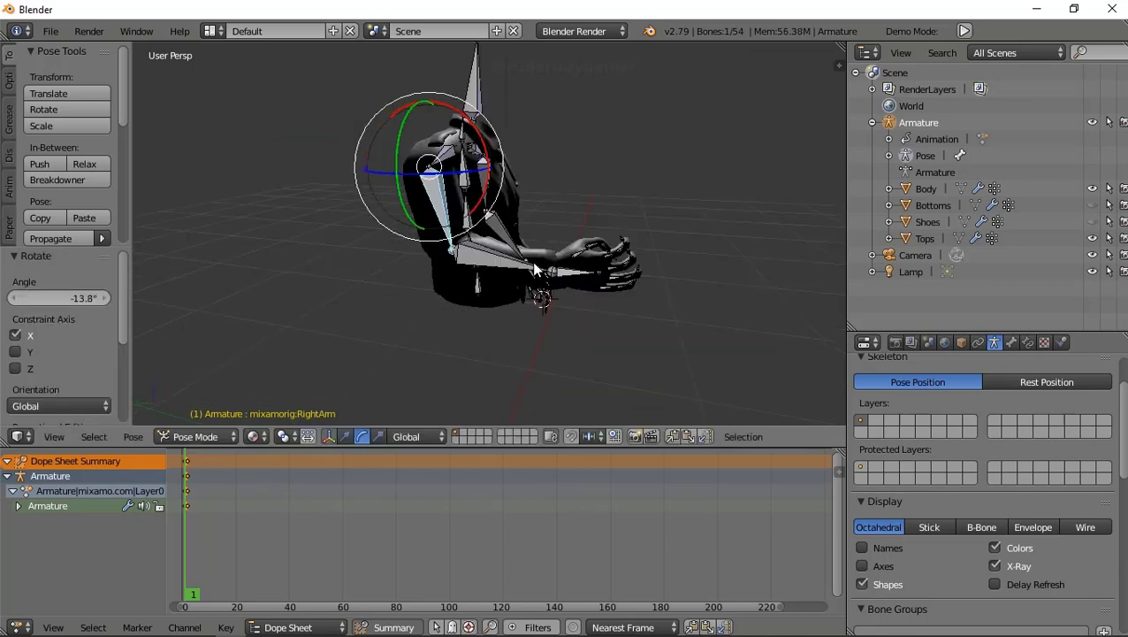
{"action": "mouse_move", "coordinate": [537, 270]}
{"action": "middle_mouse_down"}
{"action": "mouse_move", "coordinate": [422, 253]}
{"action": "mouse_move", "coordinate": [436, 263]}
{"action": "mouse_move", "coordinate": [426, 286]}
{"action": "middle_mouse_up"}
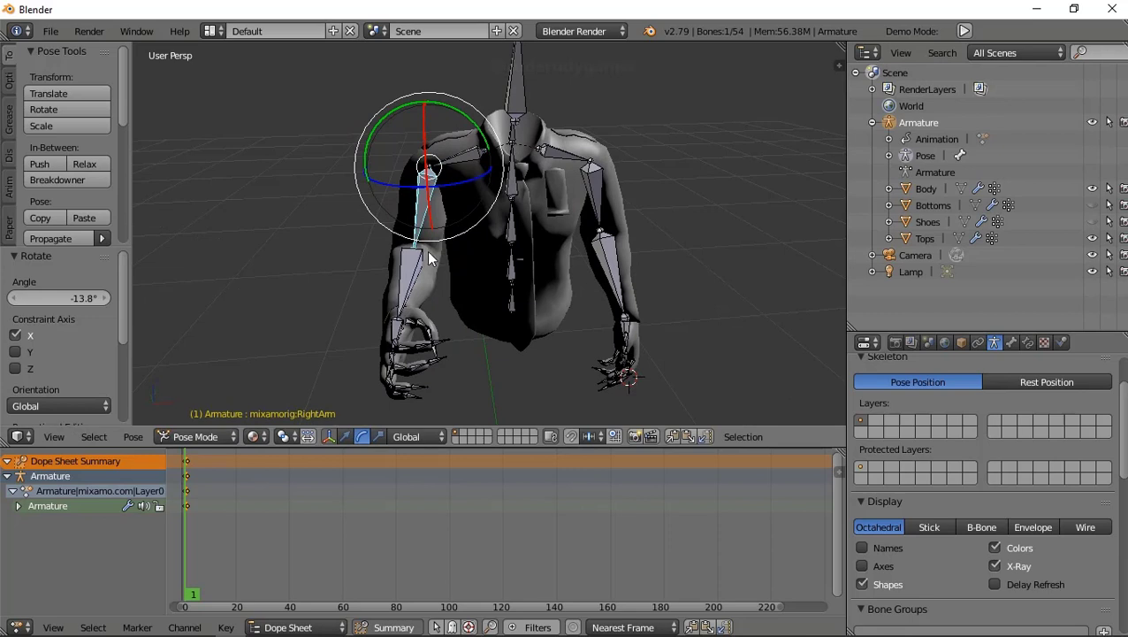
- Rotate the right upper arm on Y and the right forearm by 24.5°
{"action": "key", "text": "r"}
{"action": "key", "text": "y"}
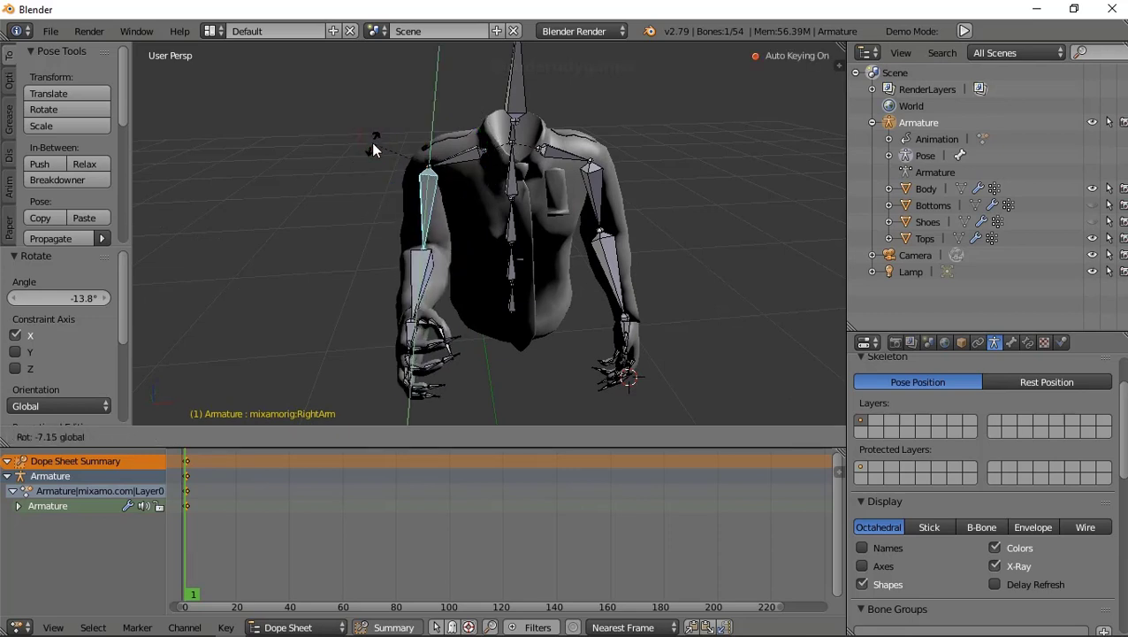
{"action": "left_click", "coordinate": [368, 129]}
{"action": "right_click", "coordinate": [403, 279]}
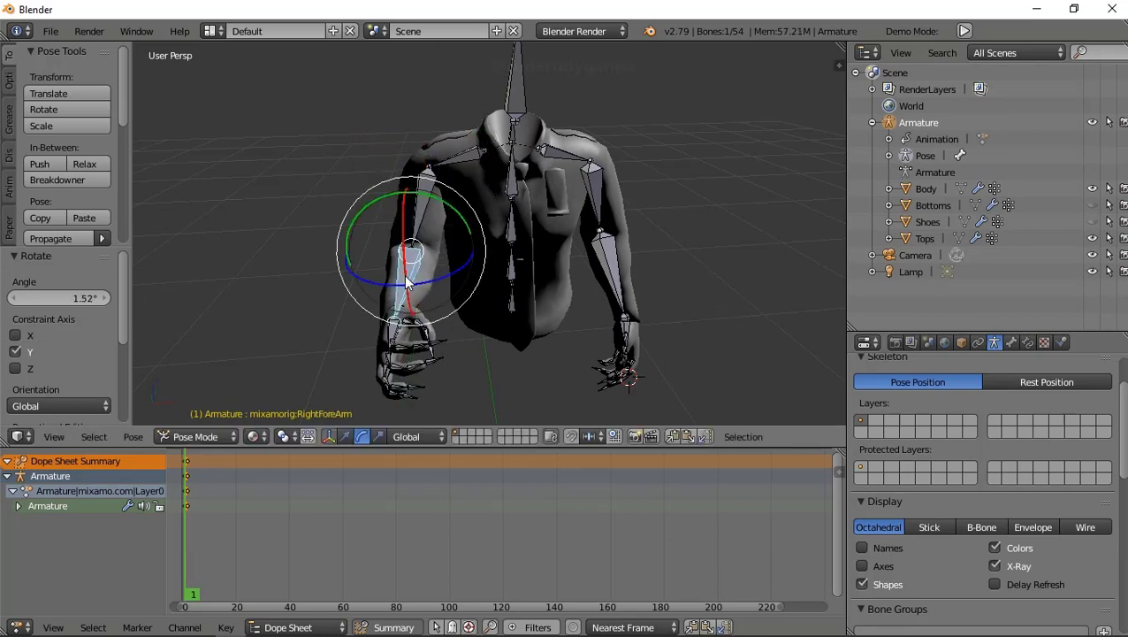
{"action": "key", "text": "r"}
{"action": "key", "text": "y"}
{"action": "left_click", "coordinate": [397, 287]}
- Rotate the right hand -24° around Z and inspect the bent arm
{"action": "right_click", "coordinate": [453, 327]}
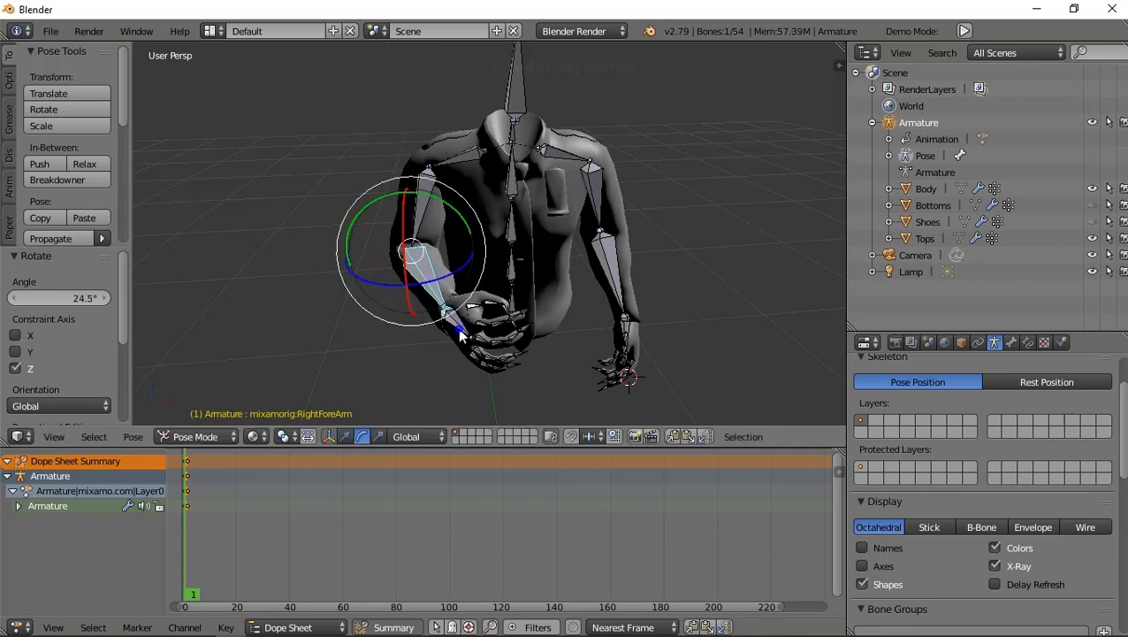
{"action": "key", "text": "r"}
{"action": "key", "text": "z"}
{"action": "left_click", "coordinate": [417, 353]}
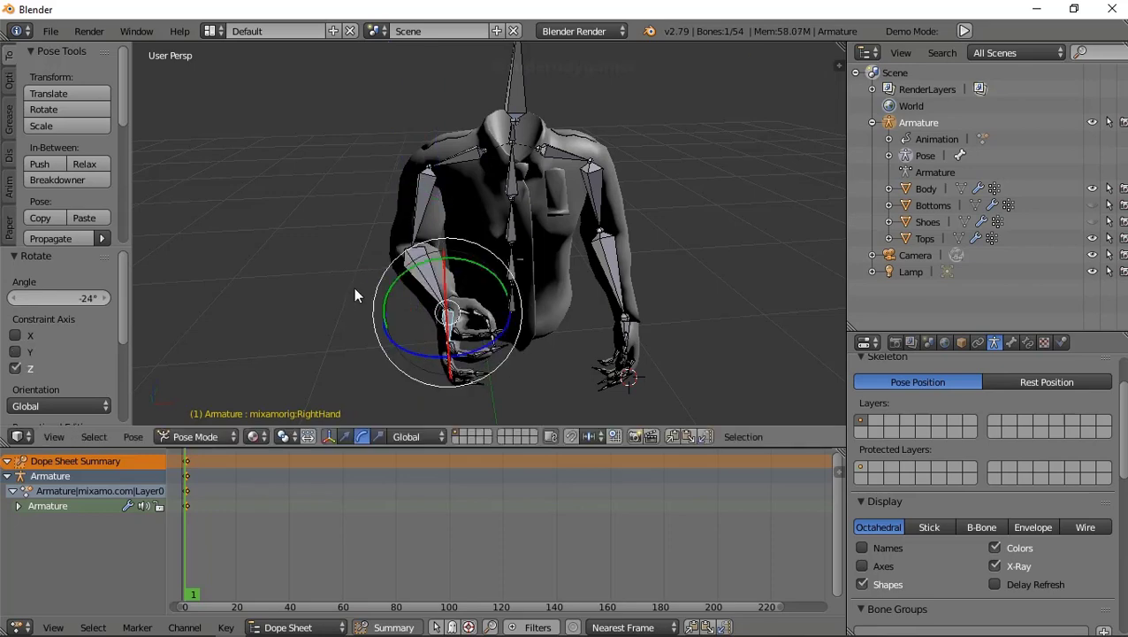
{"action": "middle_click_drag", "start_coordinate": [354, 287], "coordinate": [605, 277]}
{"action": "scroll", "coordinate": [705, 293], "scroll_direction": "up", "scroll_amount": 2}
{"action": "scroll", "coordinate": [725, 322], "scroll_direction": "down", "scroll_amount": 4}
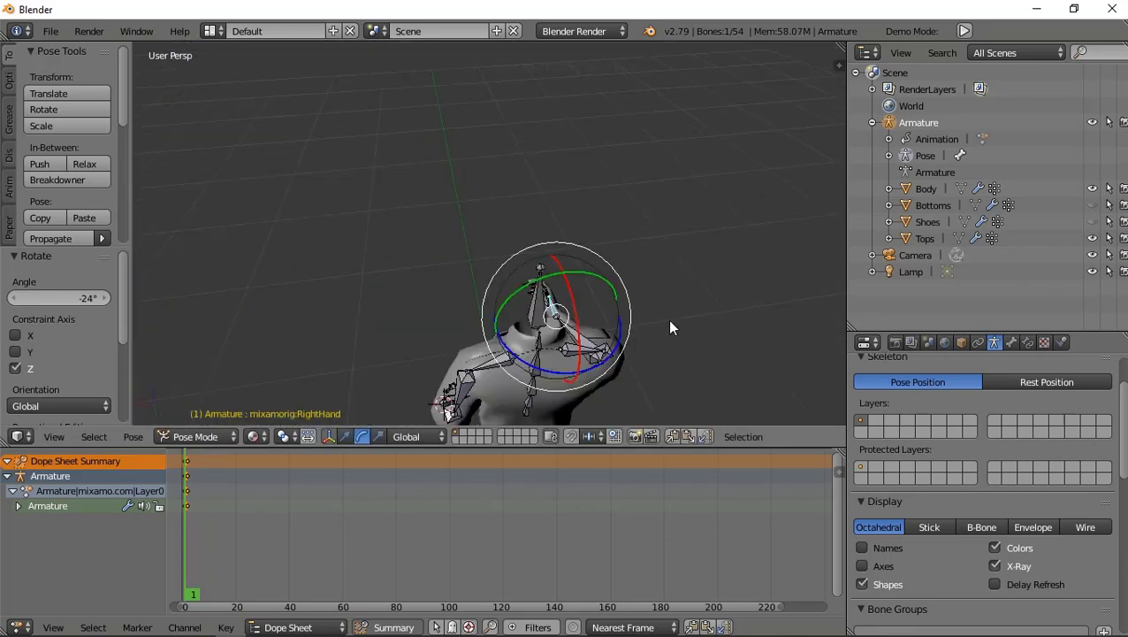
{"action": "mouse_move", "coordinate": [672, 328]}
{"action": "middle_mouse_down"}
{"action": "mouse_move", "coordinate": [624, 325]}
{"action": "mouse_move", "coordinate": [486, 278]}
{"action": "middle_mouse_up"}
{"action": "scroll", "coordinate": [633, 316], "scroll_direction": "up", "scroll_amount": 4}
- Rotate the RightHand bone upright, to -77.6° on Y and then 31.8° on Z
{"action": "scroll", "coordinate": [477, 257], "scroll_direction": "down", "scroll_amount": 2}
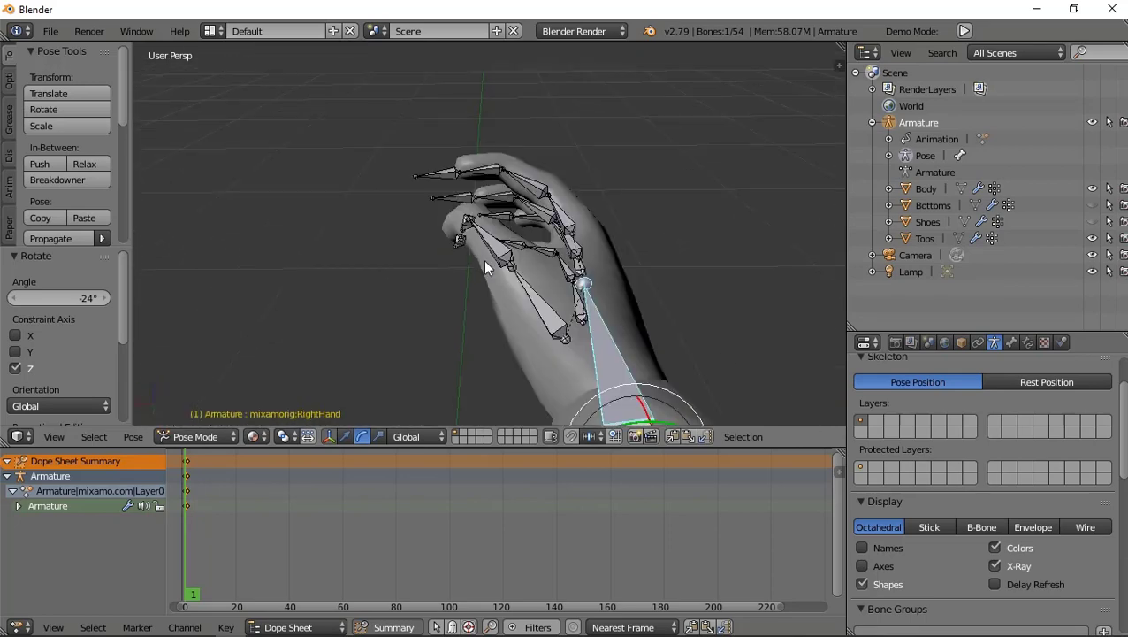
{"action": "mouse_move", "coordinate": [581, 325]}
{"action": "middle_mouse_down"}
{"action": "mouse_move", "coordinate": [589, 335]}
{"action": "mouse_move", "coordinate": [556, 308]}
{"action": "middle_mouse_up"}
{"action": "scroll", "coordinate": [536, 281], "scroll_direction": "down", "scroll_amount": 3}
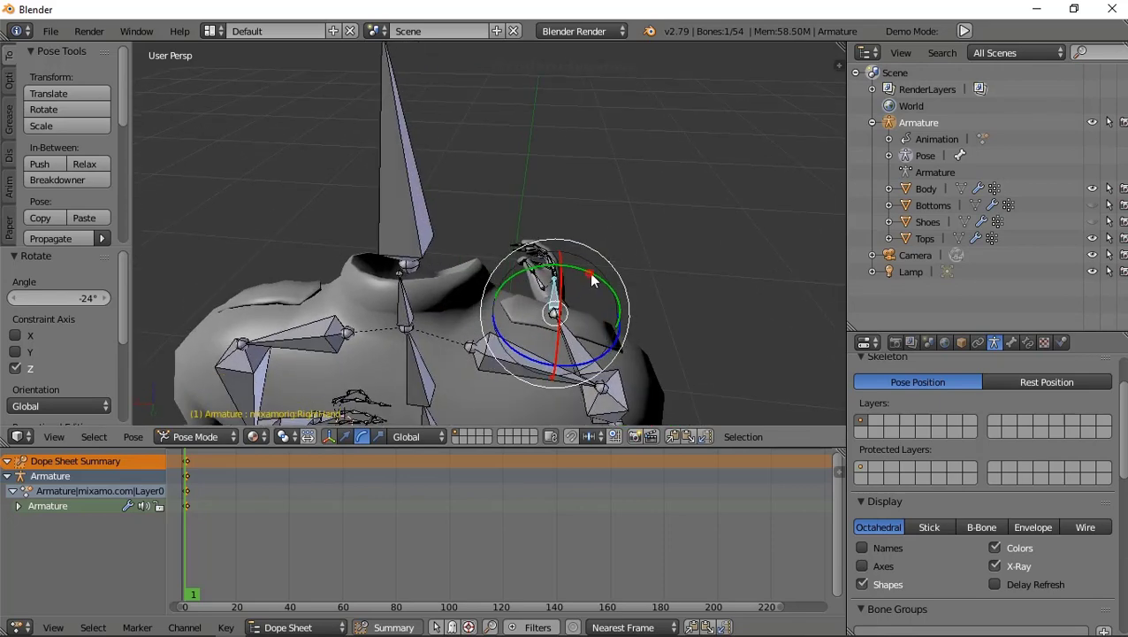
{"action": "left_click_drag", "start_coordinate": [593, 279], "coordinate": [656, 353]}
{"action": "middle_click_drag", "start_coordinate": [655, 352], "coordinate": [509, 334]}
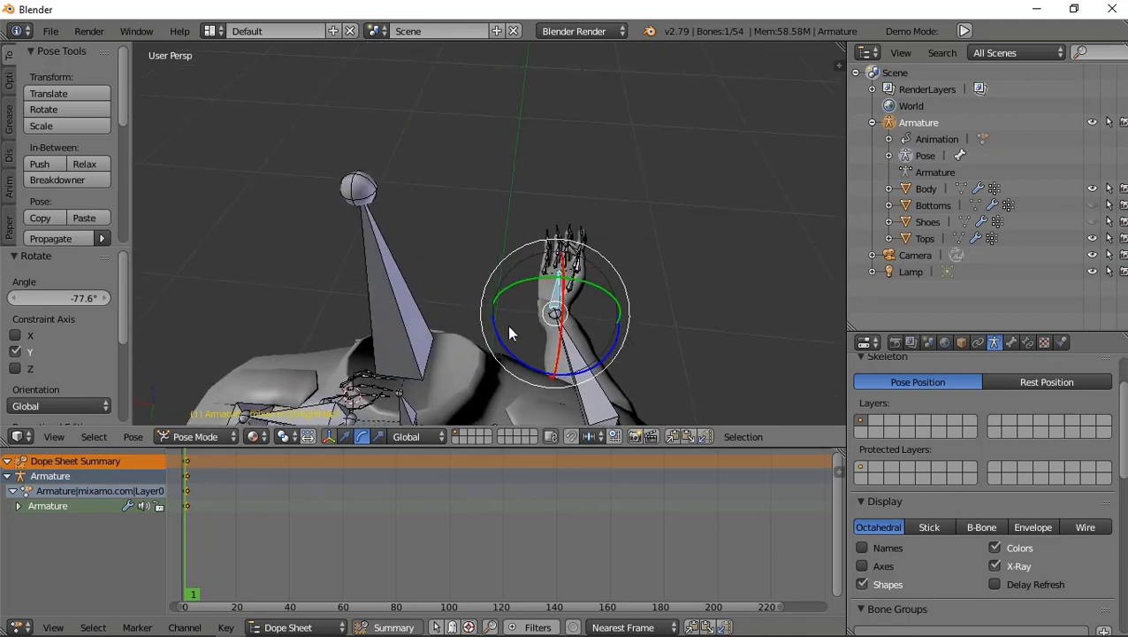
{"action": "left_click_drag", "start_coordinate": [509, 334], "coordinate": [523, 359]}
- Orbit and zoom around the character to check the hand sits in front of the torso
{"action": "scroll", "coordinate": [523, 306], "scroll_direction": "up", "scroll_amount": 6}
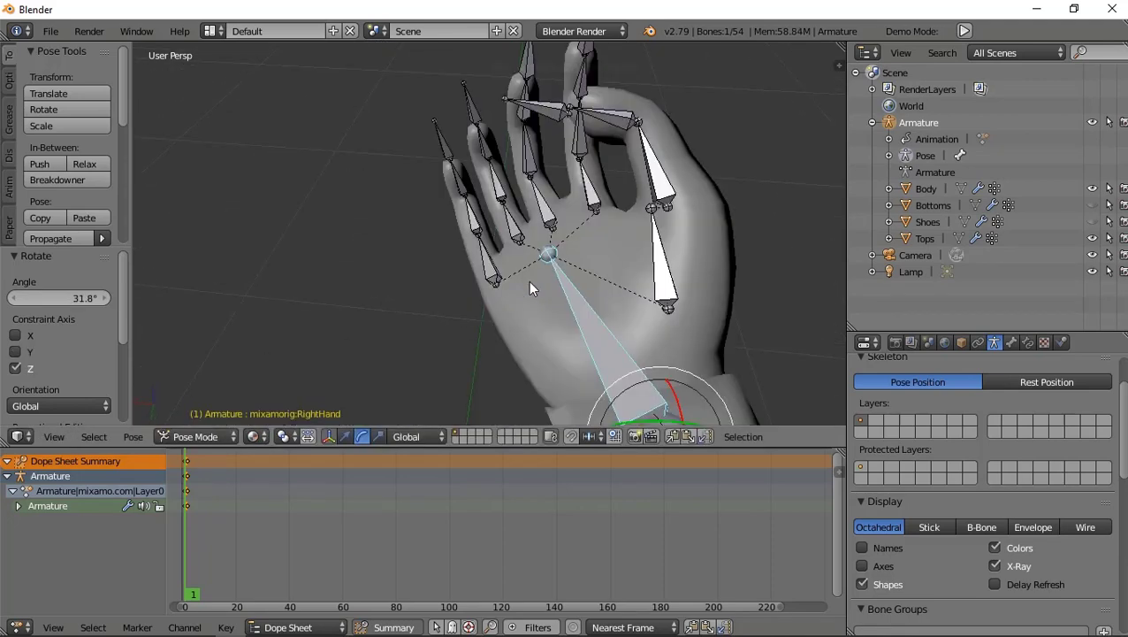
{"action": "scroll", "coordinate": [531, 289], "scroll_direction": "down", "scroll_amount": 5}
{"action": "mouse_move", "coordinate": [535, 305]}
{"action": "middle_mouse_down"}
{"action": "mouse_move", "coordinate": [490, 242]}
{"action": "mouse_move", "coordinate": [327, 178]}
{"action": "mouse_move", "coordinate": [526, 320]}
{"action": "mouse_move", "coordinate": [546, 308]}
{"action": "mouse_move", "coordinate": [536, 306]}
{"action": "middle_mouse_up"}
{"action": "scroll", "coordinate": [327, 179], "scroll_direction": "up", "scroll_amount": 3}
{"action": "scroll", "coordinate": [183, 97], "scroll_direction": "down", "scroll_amount": 3}
{"action": "mouse_move", "coordinate": [183, 96]}
{"action": "middle_mouse_down"}
{"action": "mouse_move", "coordinate": [254, 187]}
{"action": "mouse_move", "coordinate": [526, 163]}
{"action": "mouse_move", "coordinate": [642, 202]}
{"action": "middle_mouse_up"}
{"action": "scroll", "coordinate": [464, 216], "scroll_direction": "up", "scroll_amount": 3}
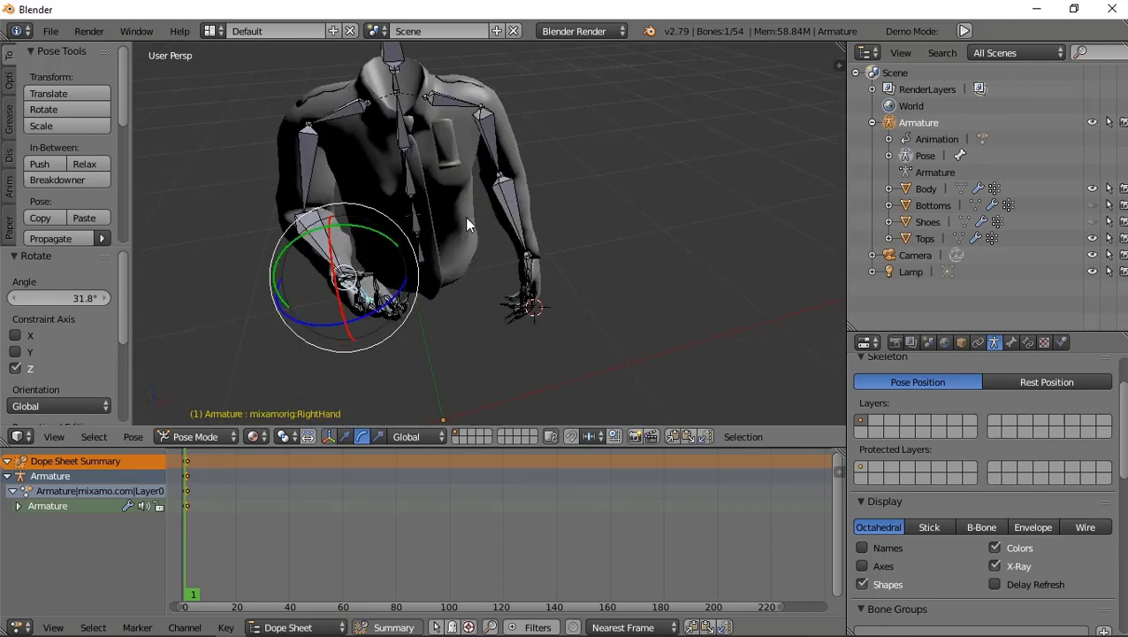
{"action": "mouse_move", "coordinate": [464, 216]}
{"action": "middle_mouse_down"}
{"action": "mouse_move", "coordinate": [373, 183]}
{"action": "mouse_move", "coordinate": [364, 139]}
{"action": "mouse_move", "coordinate": [425, 201]}
{"action": "middle_mouse_up"}
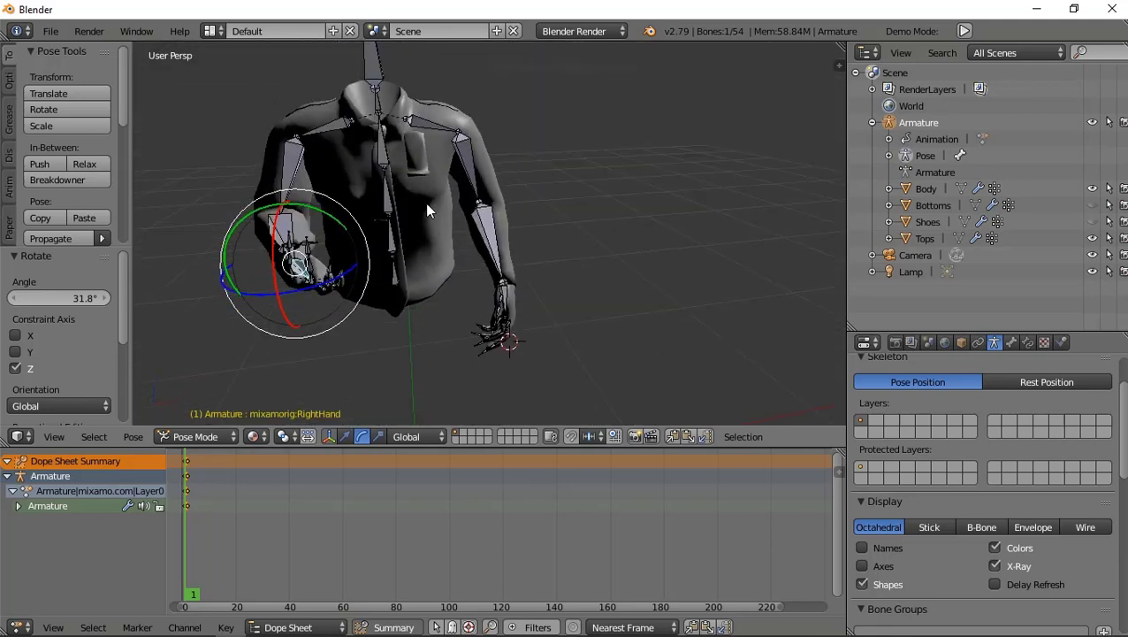
{"action": "scroll", "coordinate": [441, 213], "scroll_direction": "down", "scroll_amount": 2}
{"action": "scroll", "coordinate": [441, 221], "scroll_direction": "up", "scroll_amount": 2}
{"action": "scroll", "coordinate": [351, 187], "scroll_direction": "up", "scroll_amount": 2}
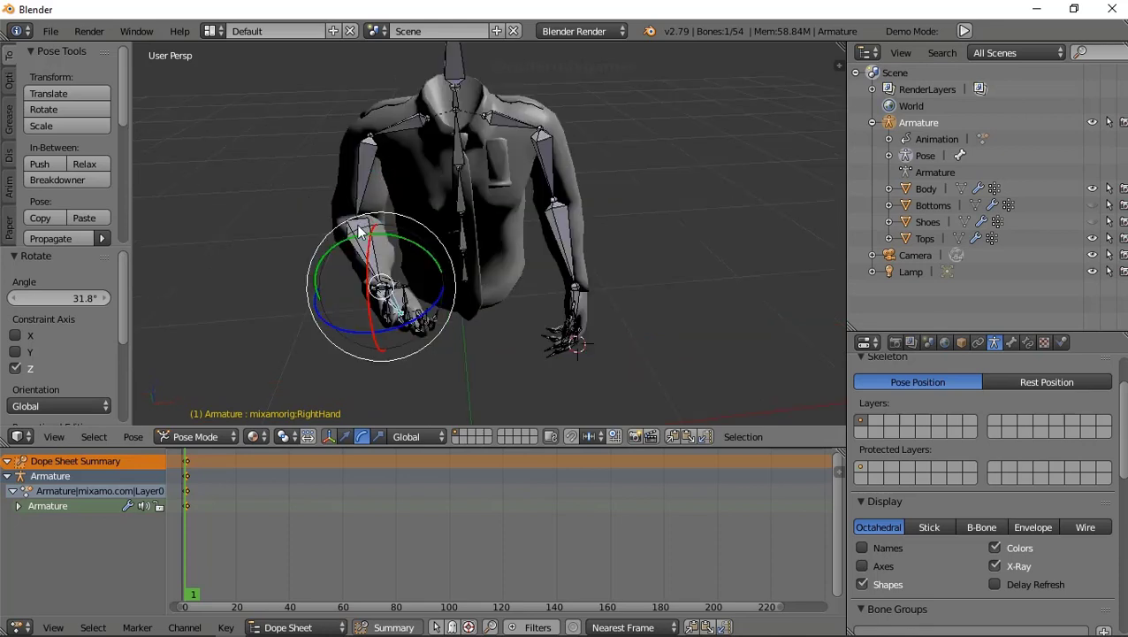
- Rotate the RightArm upper-arm bone slightly, to about −6.02° on Y
{"action": "right_click", "coordinate": [366, 200]}
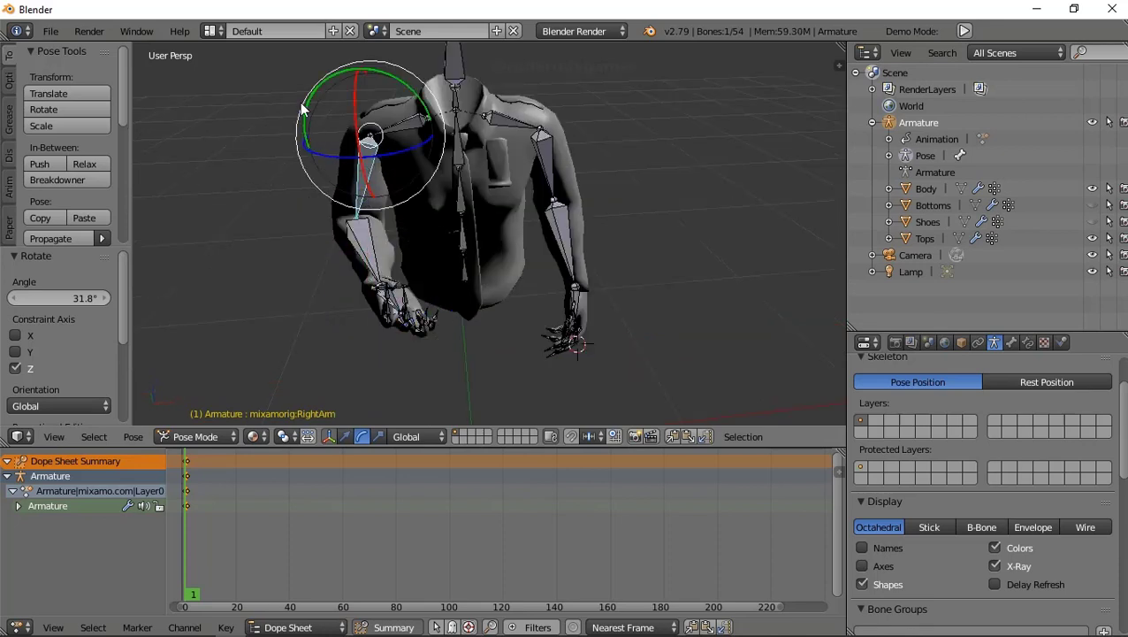
{"action": "left_click_drag", "start_coordinate": [303, 108], "coordinate": [305, 122]}
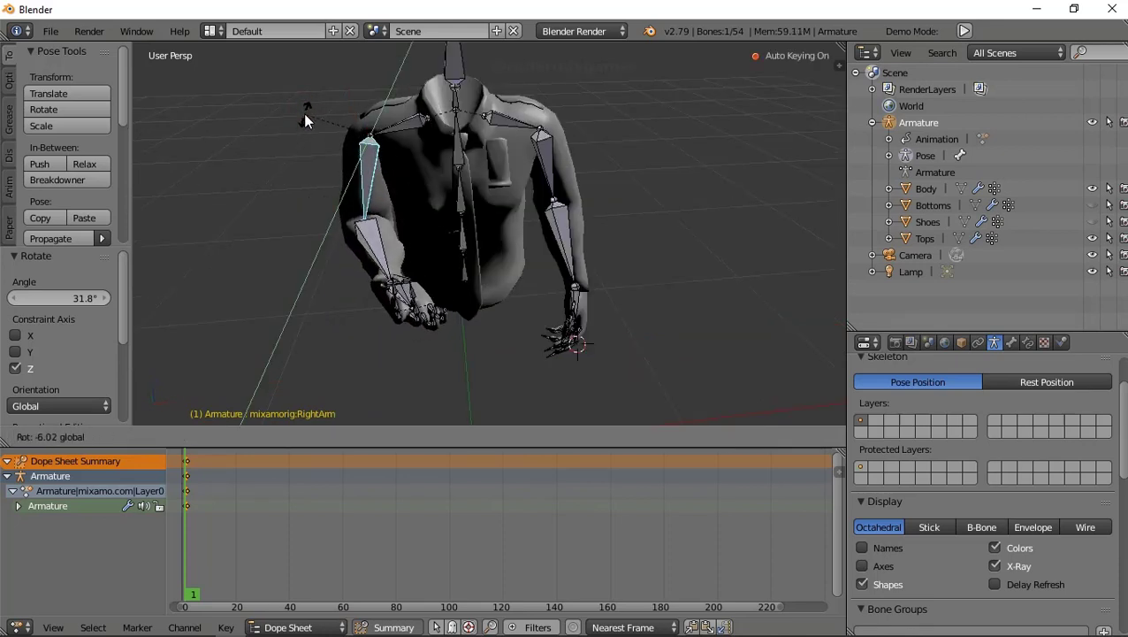
{"action": "mouse_move", "coordinate": [305, 121]}
{"action": "middle_mouse_down"}
{"action": "mouse_move", "coordinate": [397, 169]}
{"action": "mouse_move", "coordinate": [419, 162]}
{"action": "mouse_move", "coordinate": [521, 182]}
{"action": "mouse_move", "coordinate": [379, 152]}
{"action": "middle_mouse_up"}
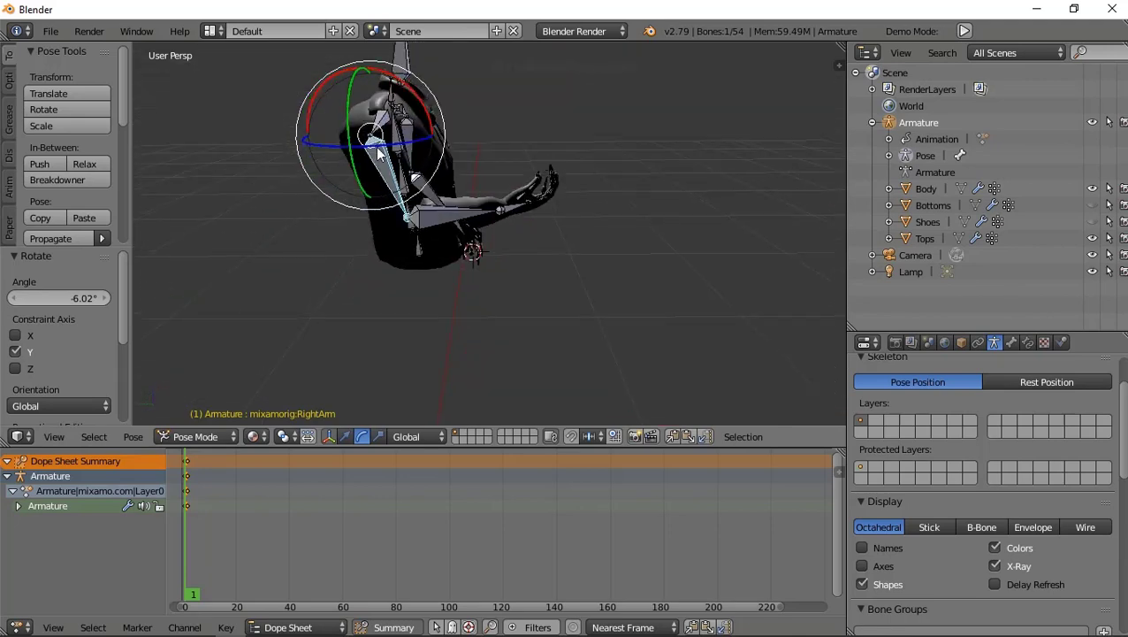
{"action": "left_click_drag", "start_coordinate": [306, 118], "coordinate": [310, 127]}
- Bend the RightForeArm bone 18° about its X axis
{"action": "right_click", "coordinate": [489, 206]}
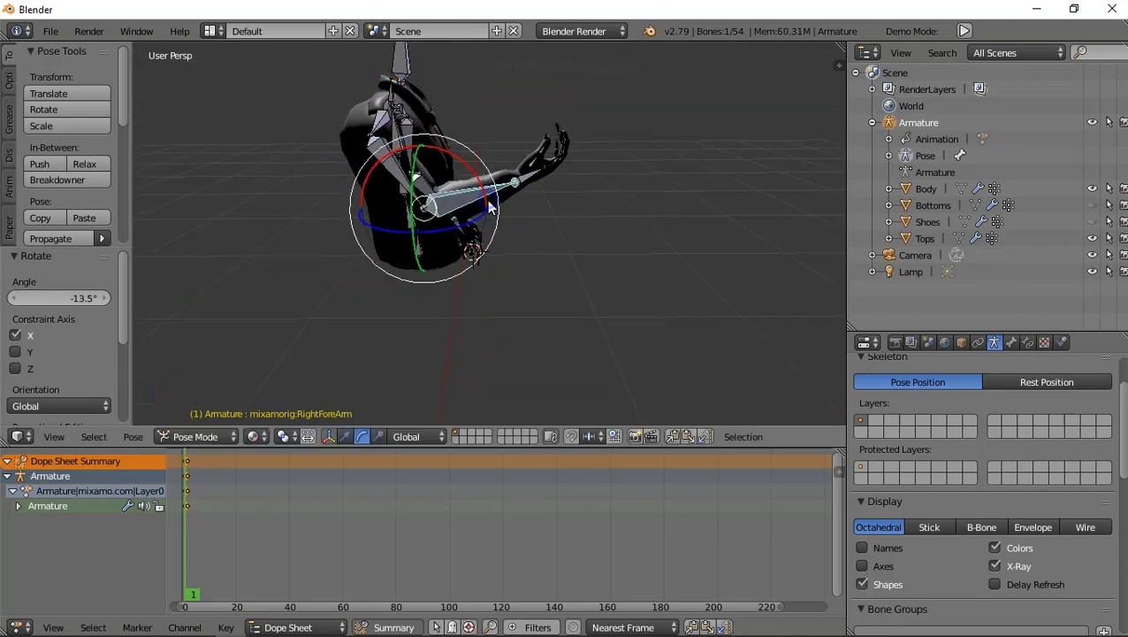
{"action": "left_click_drag", "start_coordinate": [455, 170], "coordinate": [470, 180]}
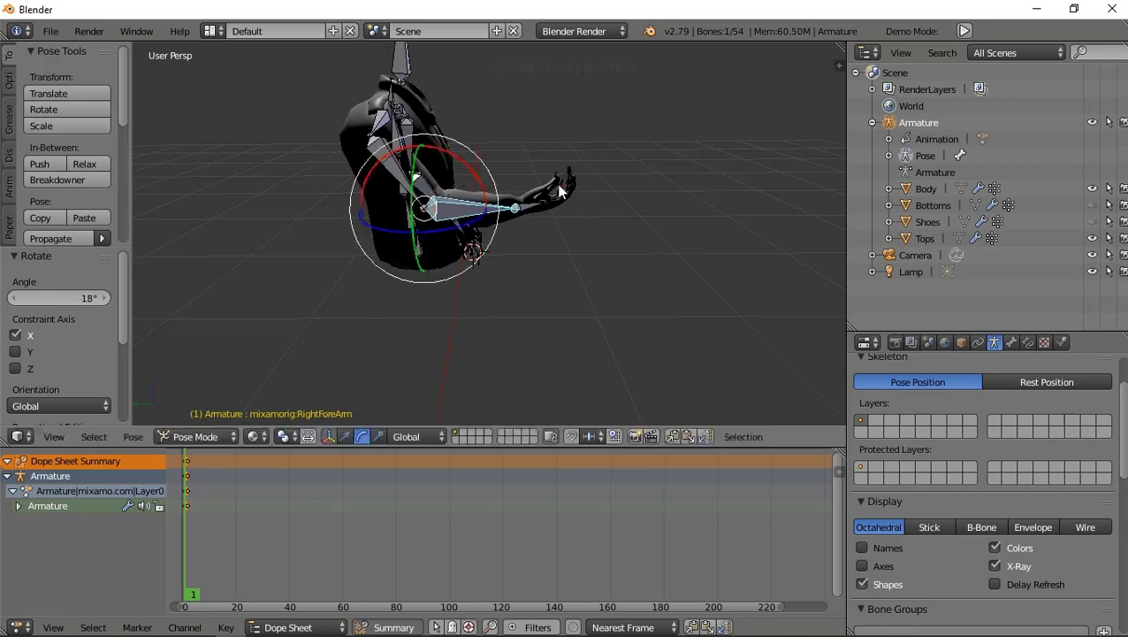
{"action": "mouse_move", "coordinate": [471, 180]}
{"action": "middle_mouse_down"}
{"action": "mouse_move", "coordinate": [368, 222]}
{"action": "mouse_move", "coordinate": [367, 237]}
{"action": "middle_mouse_up"}
- Turn the RightHand bone to −13.6° on Z so the arm reaches forward
{"action": "right_click", "coordinate": [478, 301]}
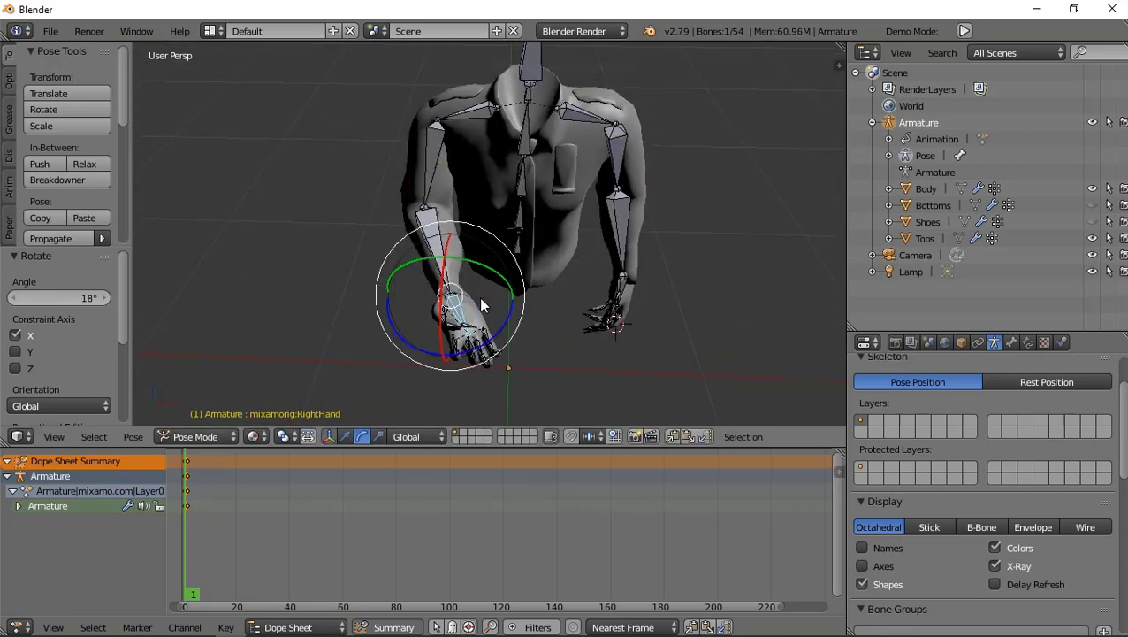
{"action": "left_click_drag", "start_coordinate": [496, 322], "coordinate": [486, 332]}
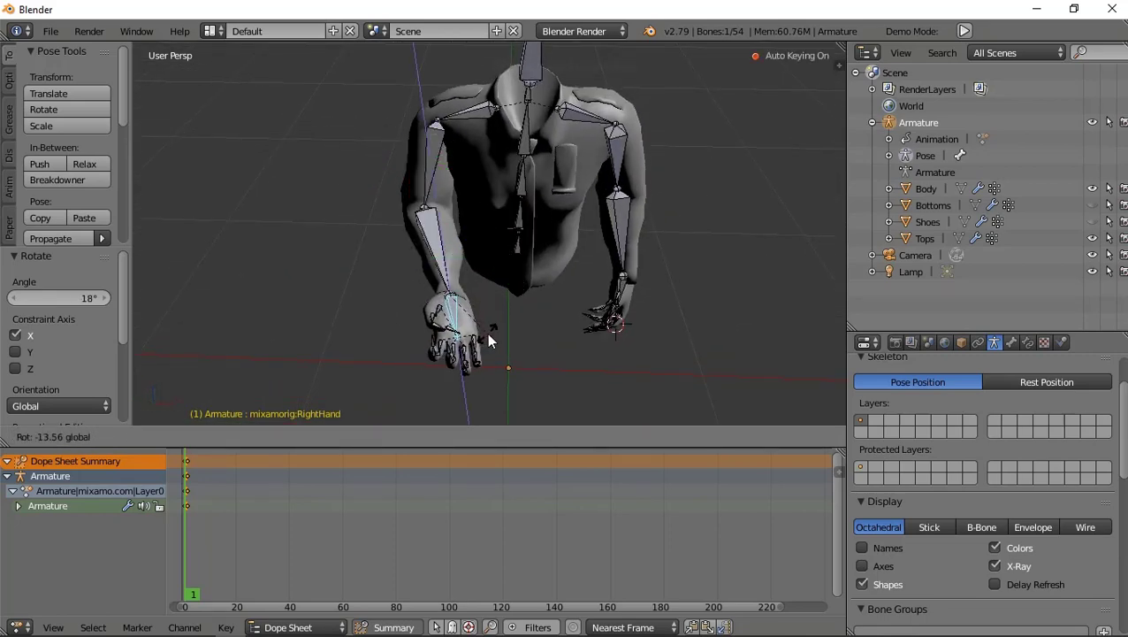
{"action": "middle_click_drag", "start_coordinate": [471, 314], "coordinate": [295, 212]}
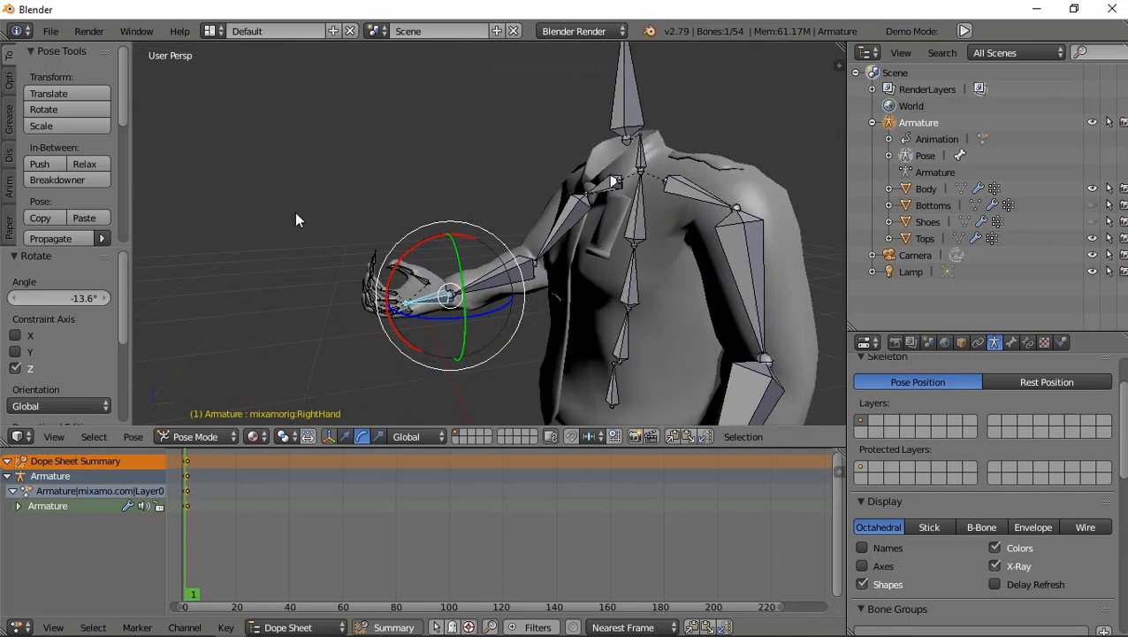
{"action": "right_click", "coordinate": [439, 280]}
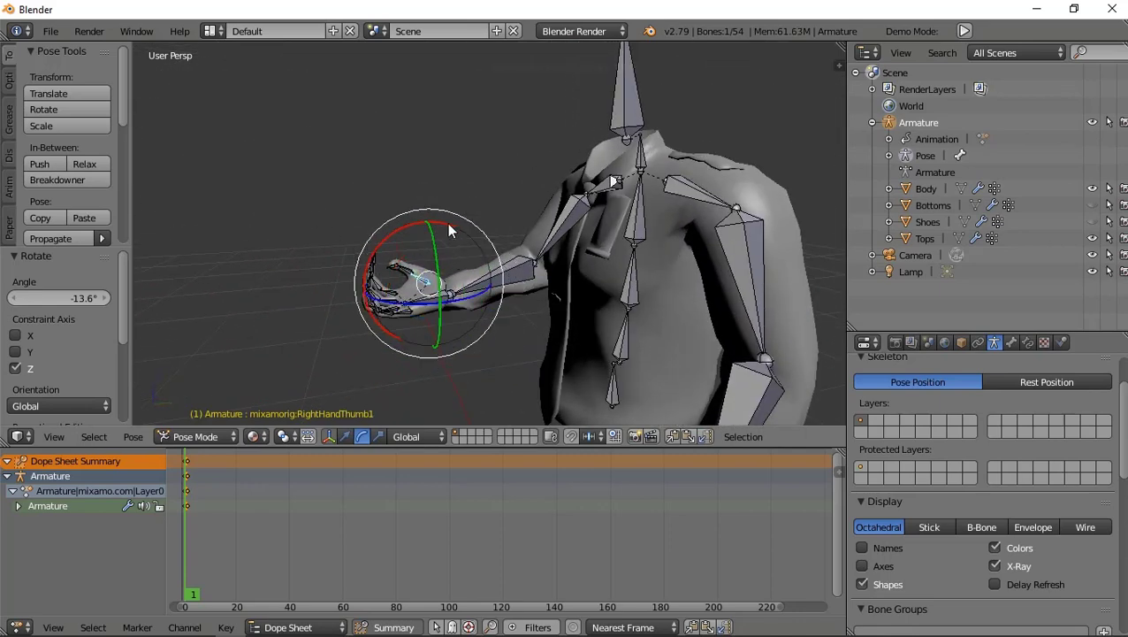
- Curl the thumb about X, bend RightHandIndex2 to 11° on Y, and bend a neighbouring finger bone slightly
{"action": "left_click_drag", "start_coordinate": [448, 226], "coordinate": [454, 233]}
{"action": "mouse_move", "coordinate": [453, 233]}
{"action": "middle_mouse_down"}
{"action": "mouse_move", "coordinate": [425, 319]}
{"action": "mouse_move", "coordinate": [389, 306]}
{"action": "mouse_move", "coordinate": [335, 328]}
{"action": "mouse_move", "coordinate": [355, 259]}
{"action": "middle_mouse_up"}
{"action": "right_click", "coordinate": [389, 306]}
{"action": "scroll", "coordinate": [388, 305], "scroll_direction": "up", "scroll_amount": 5}
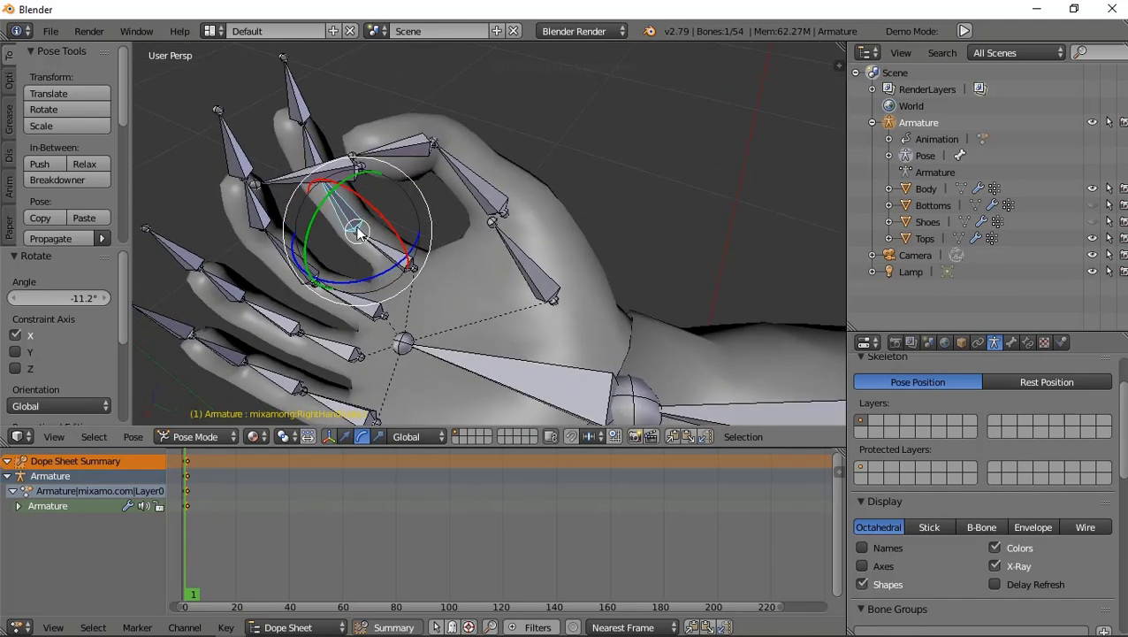
{"action": "mouse_move", "coordinate": [321, 204]}
{"action": "left_mouse_down"}
{"action": "mouse_move", "coordinate": [314, 244]}
{"action": "mouse_move", "coordinate": [272, 286]}
{"action": "mouse_move", "coordinate": [265, 314]}
{"action": "left_mouse_up"}
{"action": "right_click", "coordinate": [313, 249]}
{"action": "right_click", "coordinate": [302, 256]}
{"action": "right_click", "coordinate": [279, 318]}
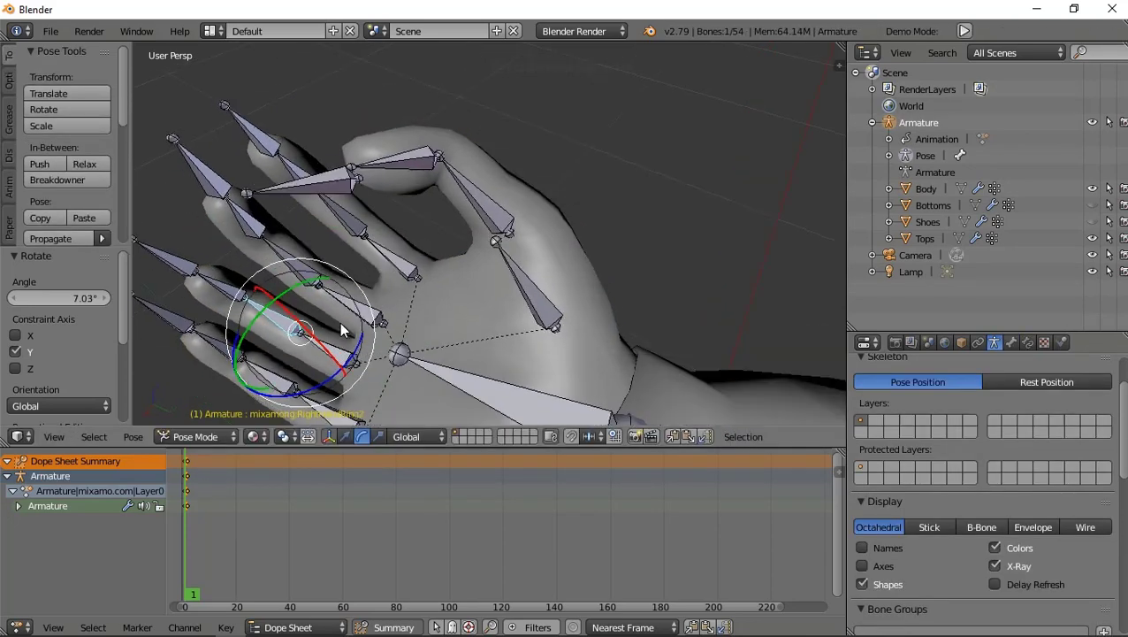
{"action": "mouse_move", "coordinate": [339, 322]}
{"action": "middle_mouse_down"}
{"action": "mouse_move", "coordinate": [290, 263]}
{"action": "mouse_move", "coordinate": [364, 226]}
{"action": "mouse_move", "coordinate": [441, 221]}
{"action": "mouse_move", "coordinate": [395, 288]}
{"action": "mouse_move", "coordinate": [389, 333]}
{"action": "middle_mouse_up"}
- Zoom out and orbit to review the arm and torso
{"action": "scroll", "coordinate": [367, 290], "scroll_direction": "down", "scroll_amount": 3}
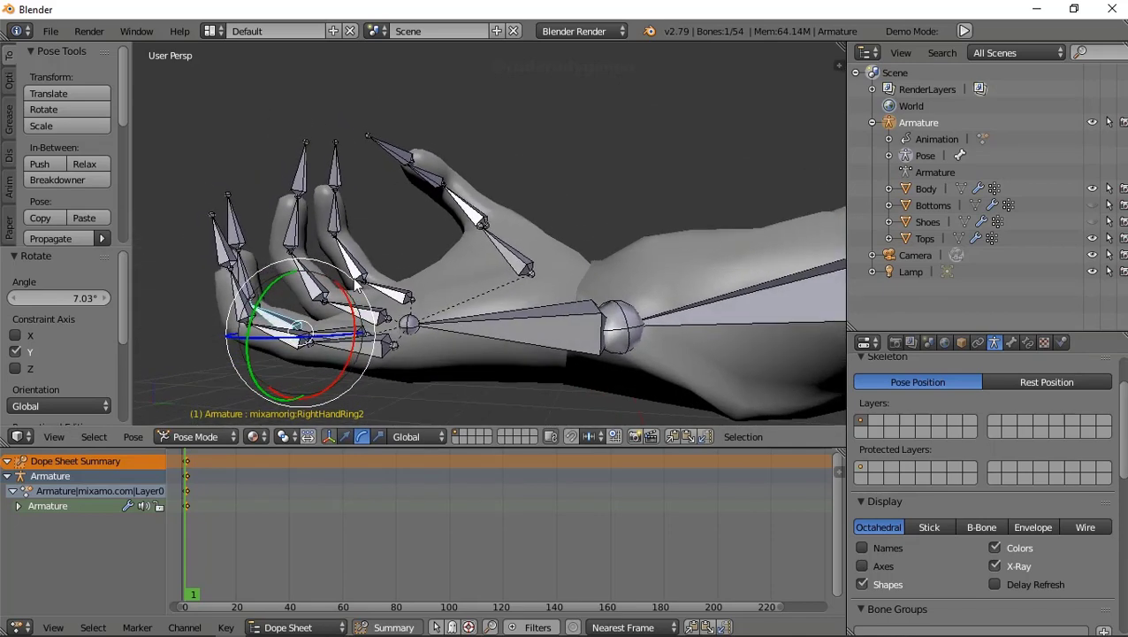
{"action": "mouse_move", "coordinate": [367, 290]}
{"action": "middle_mouse_down"}
{"action": "mouse_move", "coordinate": [356, 285]}
{"action": "mouse_move", "coordinate": [385, 355]}
{"action": "mouse_move", "coordinate": [303, 370]}
{"action": "mouse_move", "coordinate": [414, 308]}
{"action": "mouse_move", "coordinate": [362, 292]}
{"action": "middle_mouse_up"}
{"action": "scroll", "coordinate": [362, 292], "scroll_direction": "up", "scroll_amount": 2}
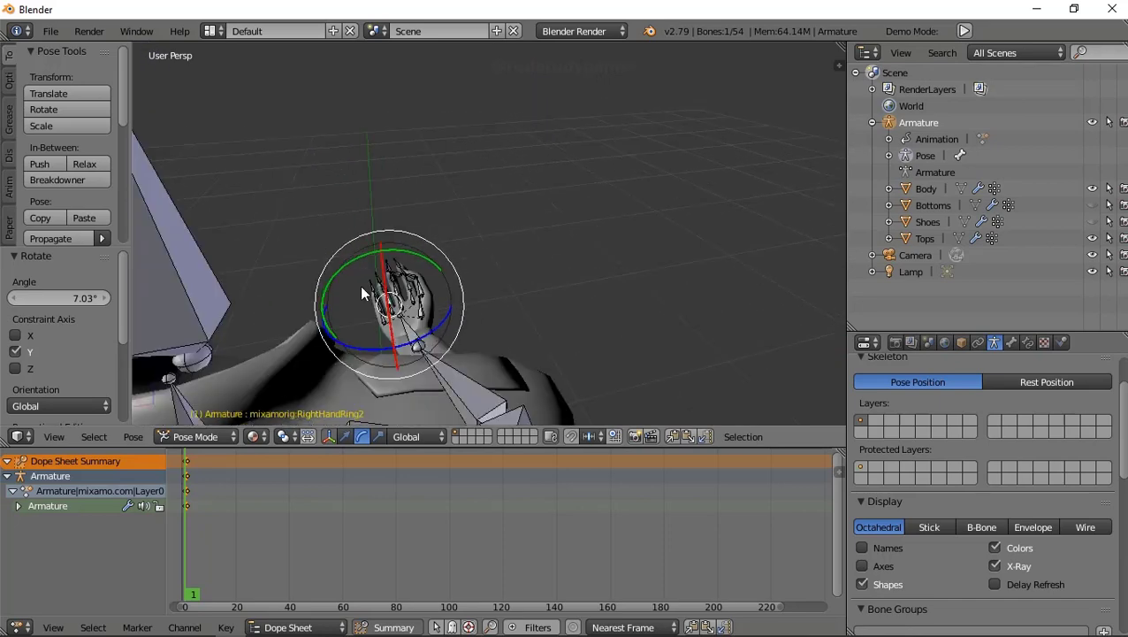
{"action": "scroll", "coordinate": [363, 292], "scroll_direction": "up", "scroll_amount": 3}
{"action": "scroll", "coordinate": [425, 336], "scroll_direction": "up", "scroll_amount": 2}
{"action": "scroll", "coordinate": [425, 336], "scroll_direction": "up", "scroll_amount": 3}
{"action": "scroll", "coordinate": [451, 282], "scroll_direction": "down", "scroll_amount": 3}
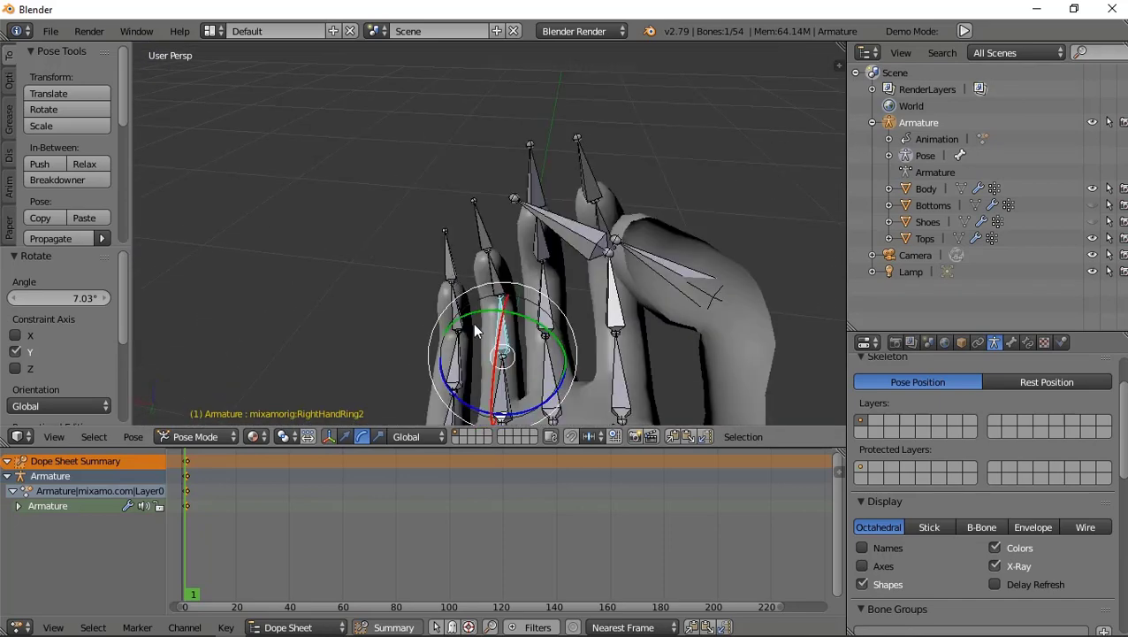
{"action": "scroll", "coordinate": [472, 323], "scroll_direction": "down", "scroll_amount": 3}
{"action": "scroll", "coordinate": [482, 332], "scroll_direction": "up", "scroll_amount": 4}
- Rotate the pinky, ring, middle and index base bones about Z
{"action": "mouse_move", "coordinate": [482, 331]}
{"action": "middle_mouse_down"}
{"action": "mouse_move", "coordinate": [504, 336]}
{"action": "mouse_move", "coordinate": [507, 321]}
{"action": "middle_mouse_up"}
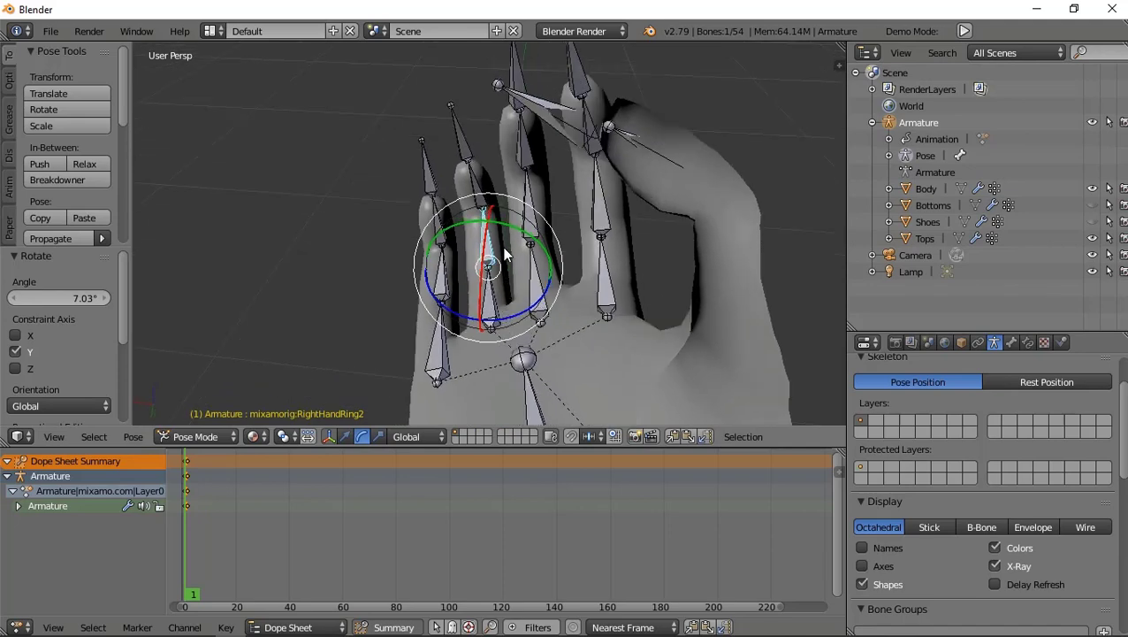
{"action": "scroll", "coordinate": [505, 254], "scroll_direction": "down", "scroll_amount": 3}
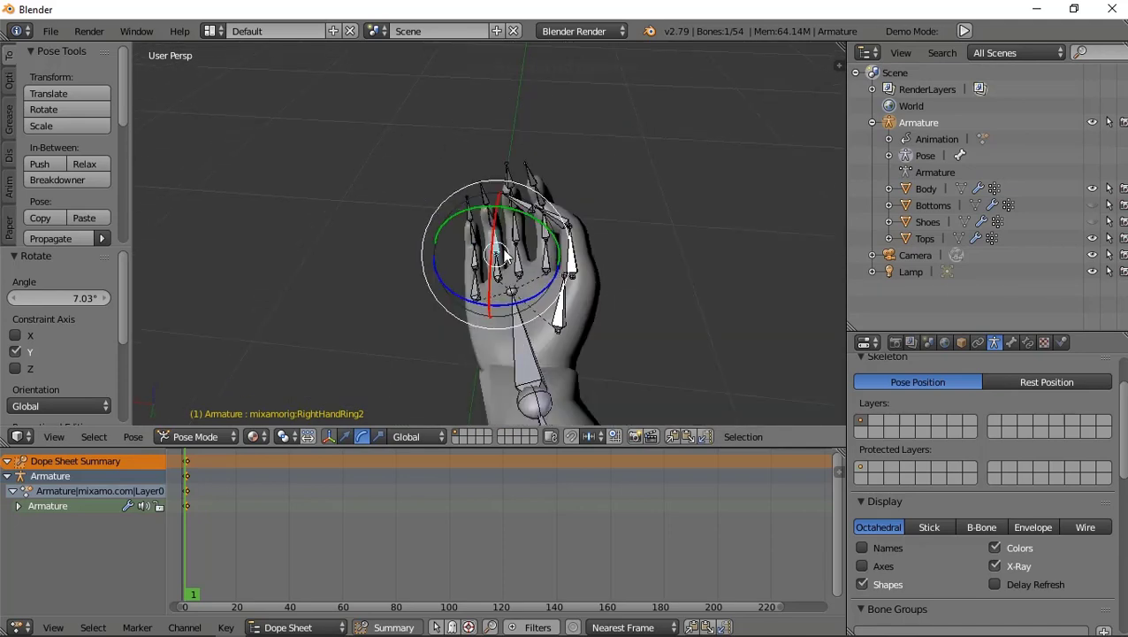
{"action": "right_click", "coordinate": [482, 292]}
{"action": "key", "text": "r"}
{"action": "key", "text": "z"}
{"action": "left_click", "coordinate": [438, 347]}
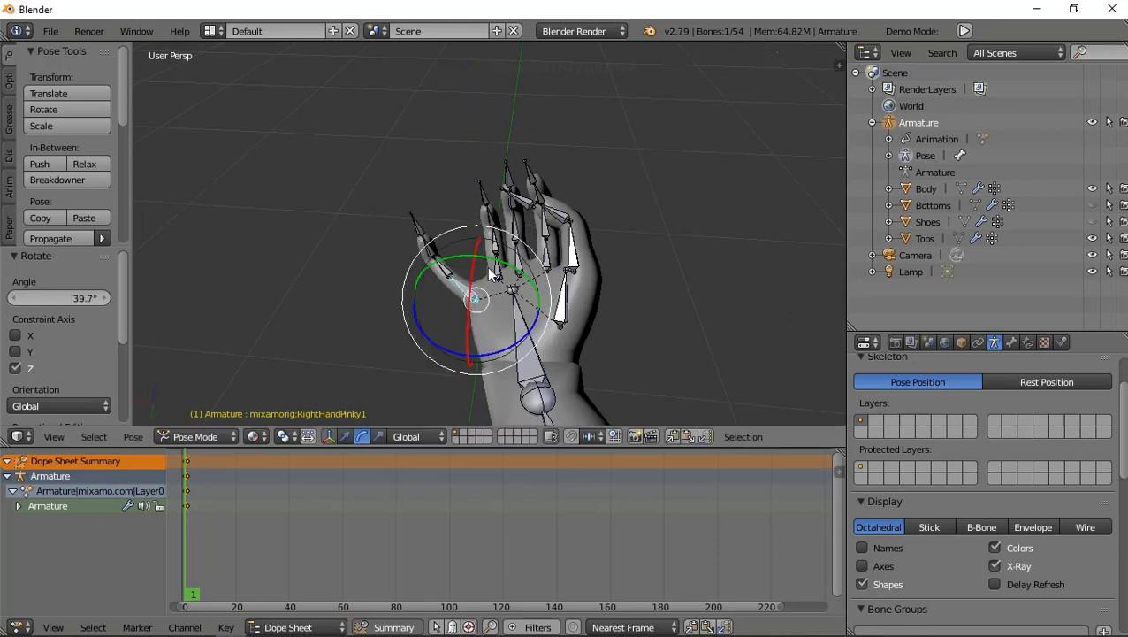
{"action": "right_click", "coordinate": [488, 283]}
{"action": "key", "text": "r"}
{"action": "key", "text": "z"}
{"action": "left_click", "coordinate": [500, 311]}
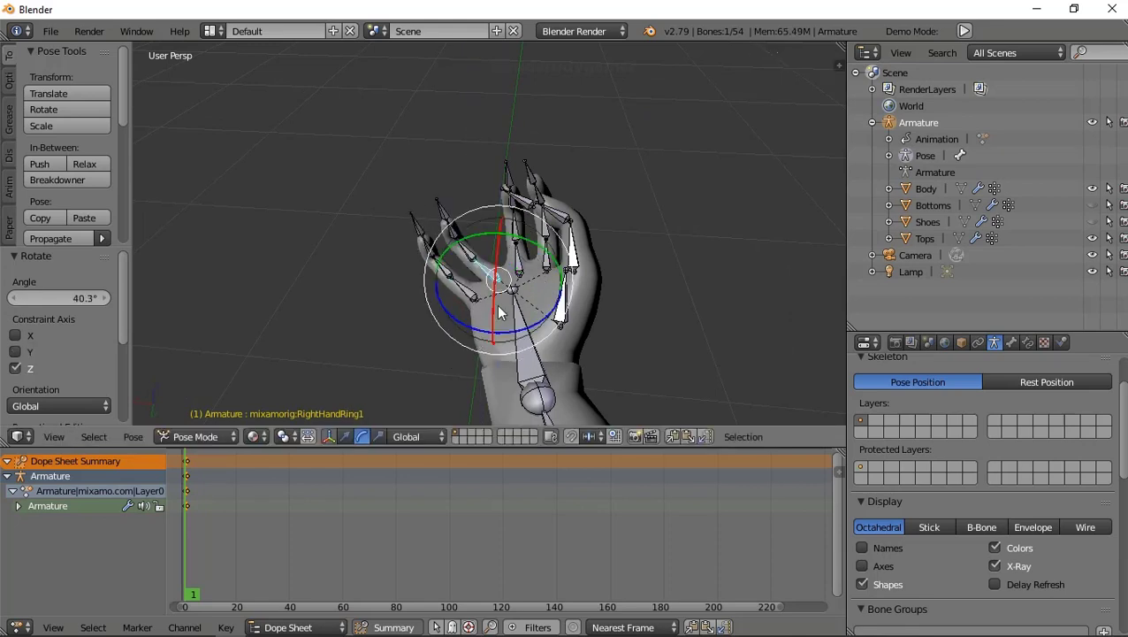
{"action": "right_click", "coordinate": [521, 266]}
{"action": "key", "text": "r"}
{"action": "key", "text": "z"}
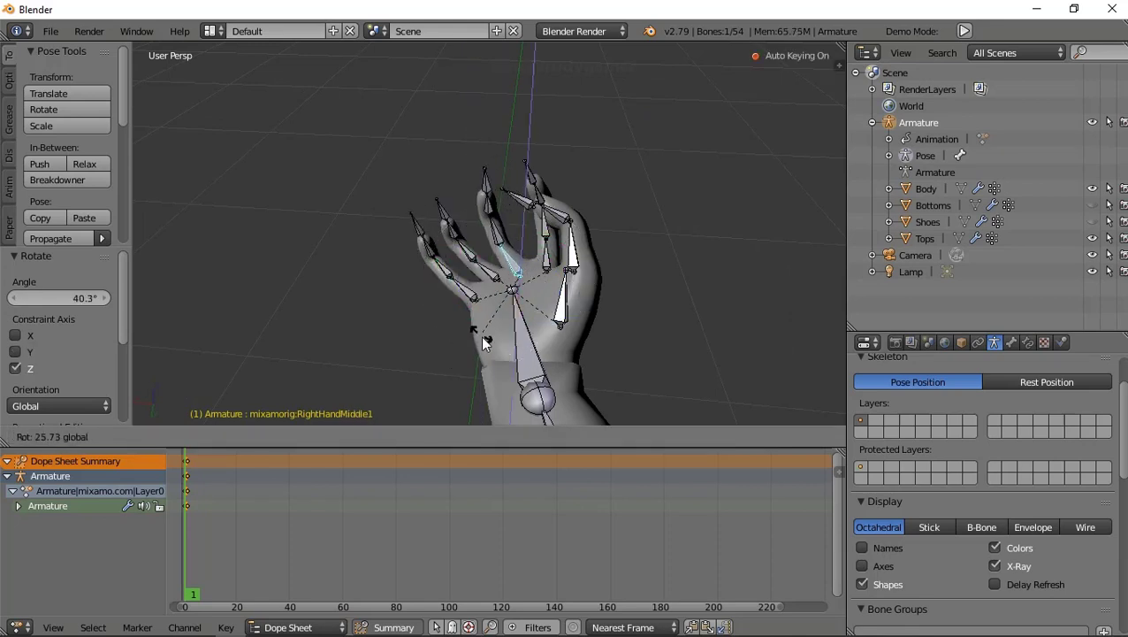
{"action": "left_click", "coordinate": [550, 256]}
{"action": "right_click", "coordinate": [497, 288]}
{"action": "key", "text": "r"}
{"action": "key", "text": "z"}
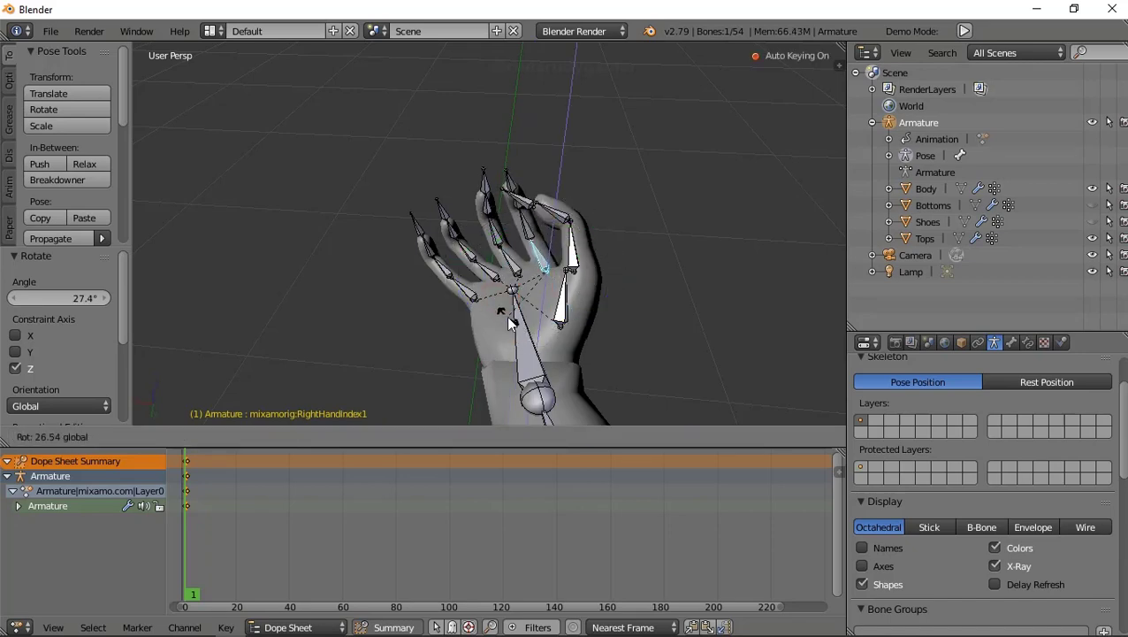
{"action": "left_click", "coordinate": [500, 285]}
- Turn the index base bone further on Z and curl it toward the palm on X
{"action": "mouse_move", "coordinate": [500, 283]}
{"action": "middle_mouse_down"}
{"action": "mouse_move", "coordinate": [478, 310]}
{"action": "mouse_move", "coordinate": [501, 271]}
{"action": "middle_mouse_up"}
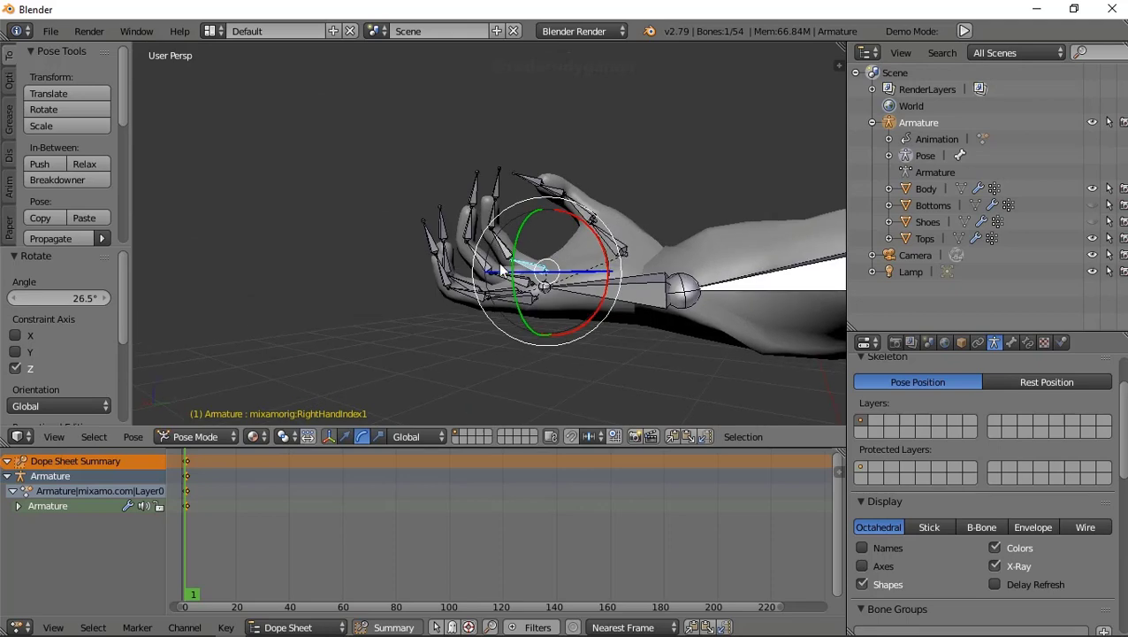
{"action": "key", "text": "r"}
{"action": "key", "text": "z"}
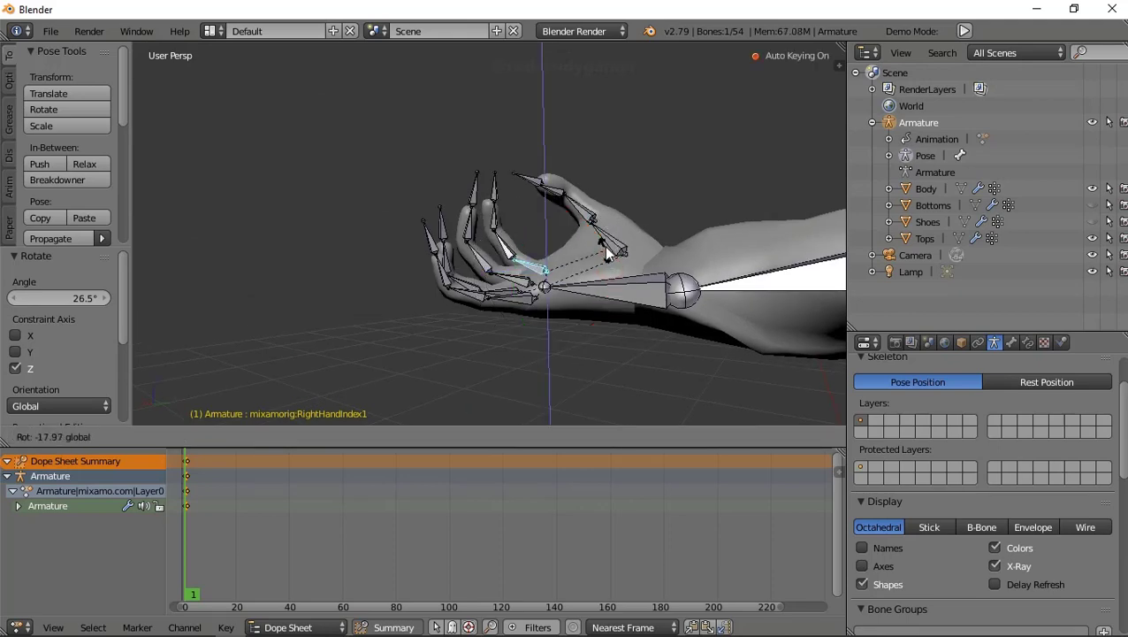
{"action": "left_click", "coordinate": [604, 277]}
{"action": "mouse_move", "coordinate": [603, 279]}
{"action": "middle_mouse_down"}
{"action": "mouse_move", "coordinate": [537, 226]}
{"action": "mouse_move", "coordinate": [594, 216]}
{"action": "middle_mouse_up"}
{"action": "key", "text": "r"}
{"action": "key", "text": "x"}
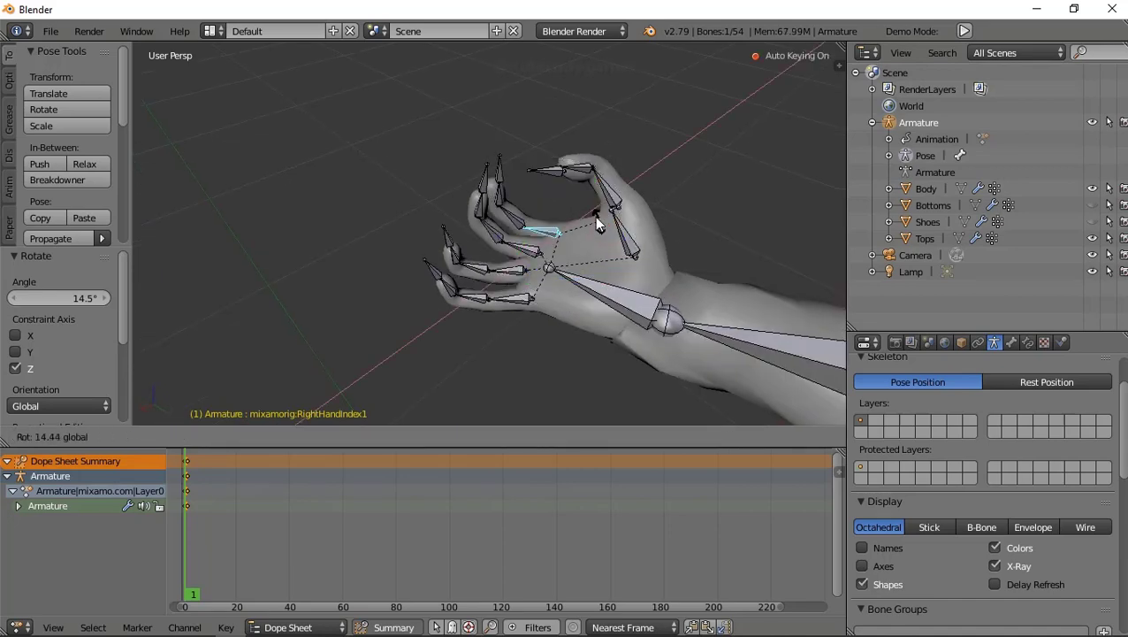
{"action": "left_click", "coordinate": [584, 235]}
- Curl the middle finger base on X and bend the middle and index second bones
{"action": "right_click", "coordinate": [523, 251]}
{"action": "key", "text": "r"}
{"action": "key", "text": "x"}
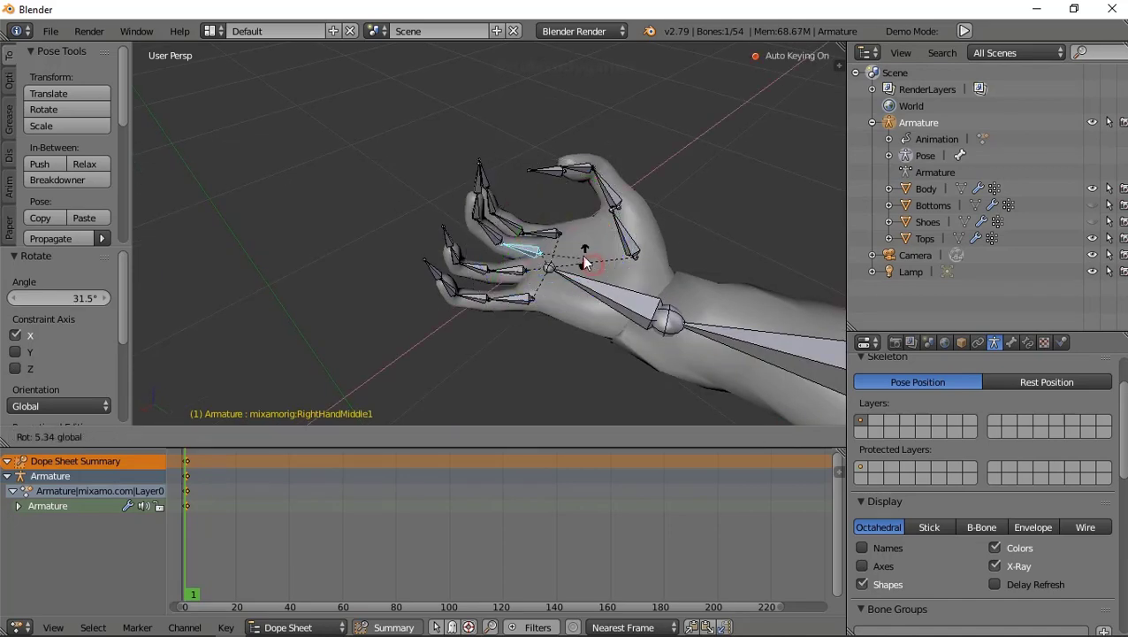
{"action": "left_click", "coordinate": [511, 274]}
{"action": "mouse_move", "coordinate": [511, 275]}
{"action": "middle_mouse_down"}
{"action": "mouse_move", "coordinate": [419, 267]}
{"action": "mouse_move", "coordinate": [427, 262]}
{"action": "middle_mouse_up"}
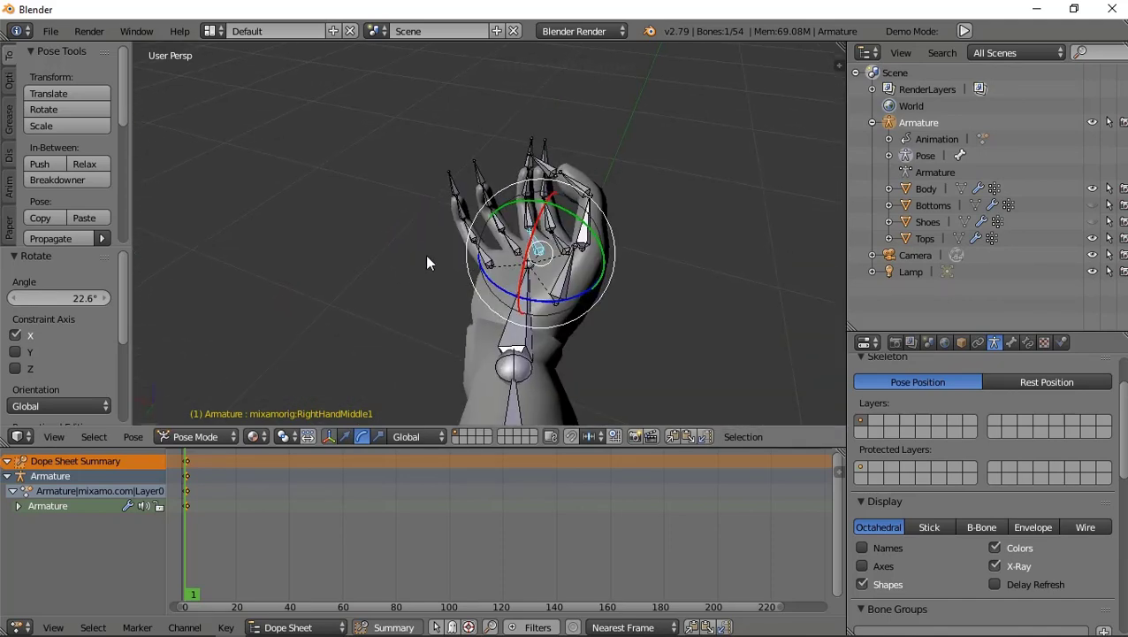
{"action": "right_click", "coordinate": [530, 227]}
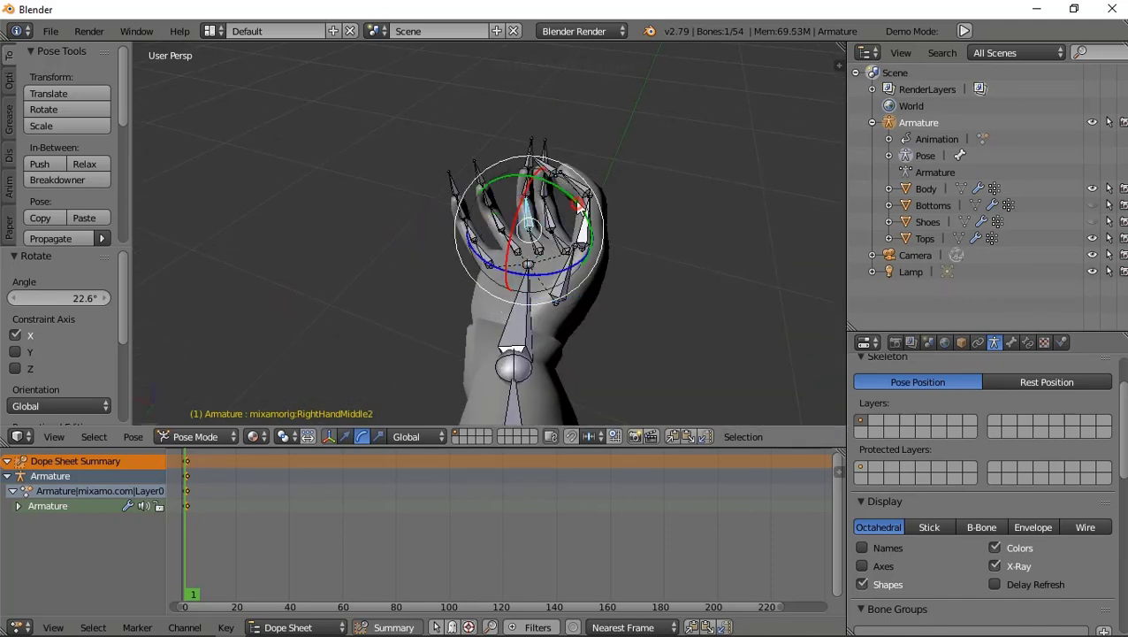
{"action": "key", "text": "r"}
{"action": "left_click", "coordinate": [563, 202]}
{"action": "right_click", "coordinate": [582, 216]}
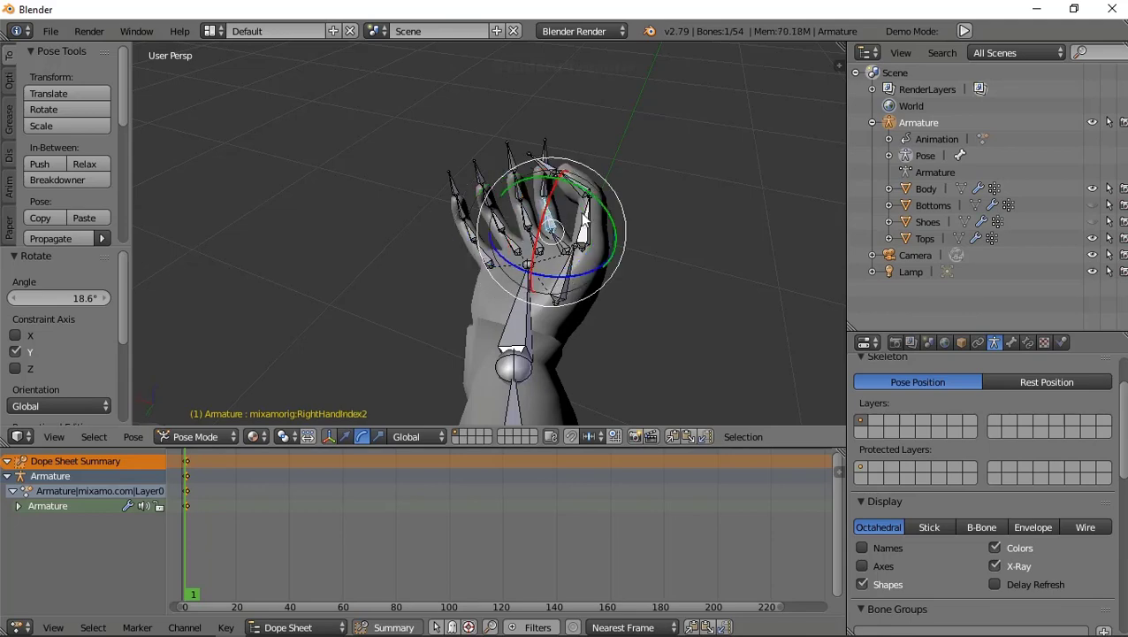
{"action": "key", "text": "r"}
{"action": "left_click", "coordinate": [506, 253]}
- Tilt the RightHand bone slightly to −4.96° on Y
{"action": "middle_click_drag", "start_coordinate": [505, 253], "coordinate": [511, 281]}
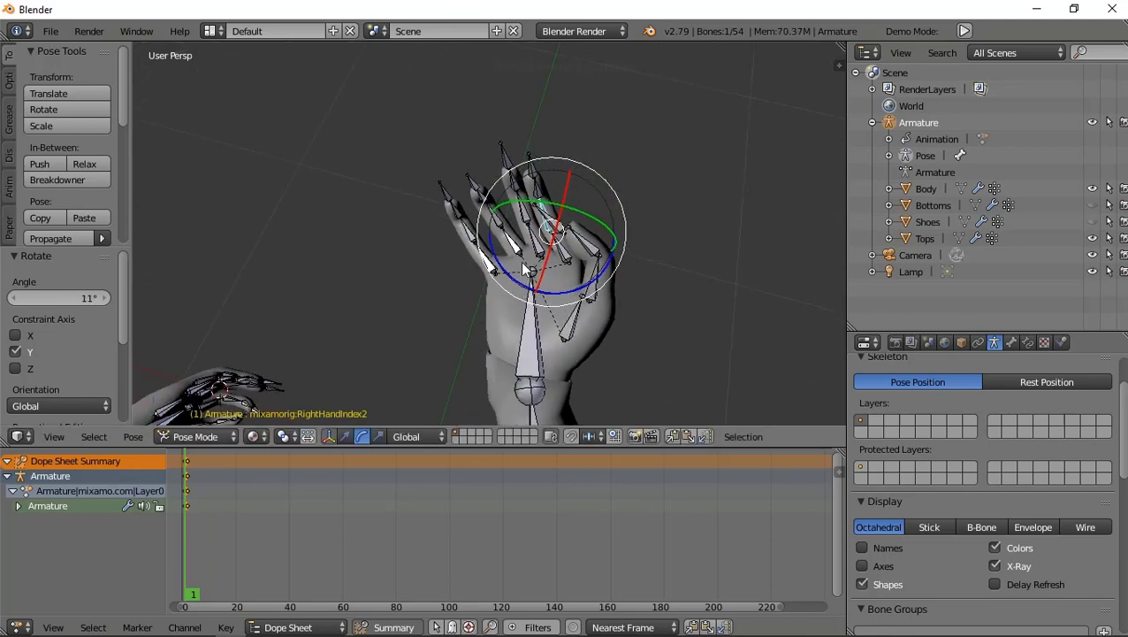
{"action": "right_click", "coordinate": [526, 316]}
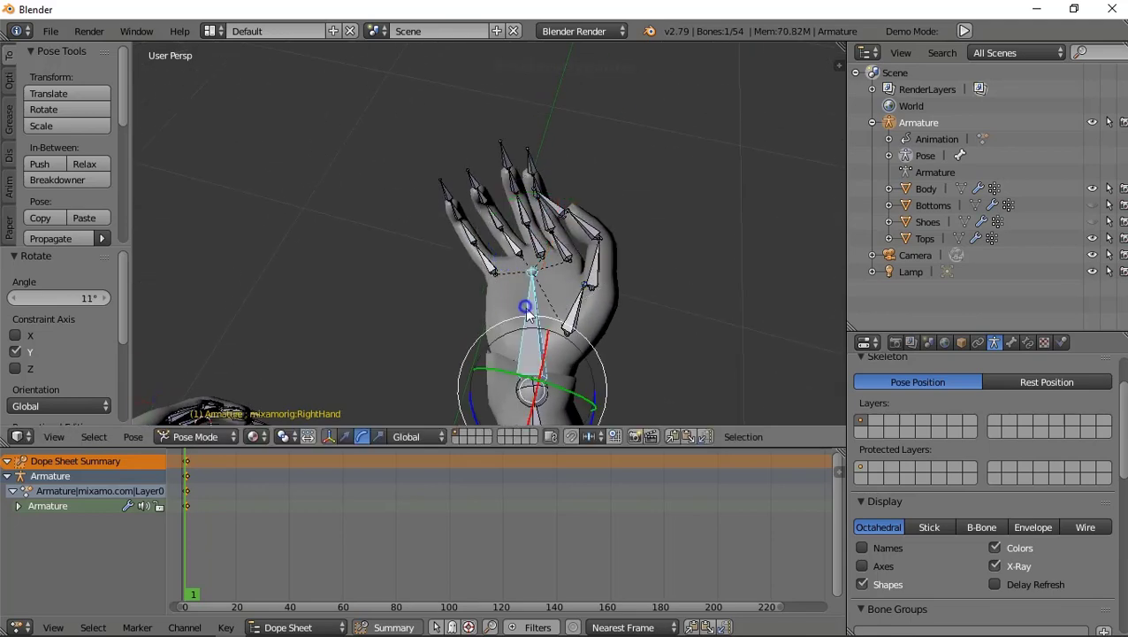
{"action": "left_click_drag", "start_coordinate": [593, 422], "coordinate": [603, 419]}
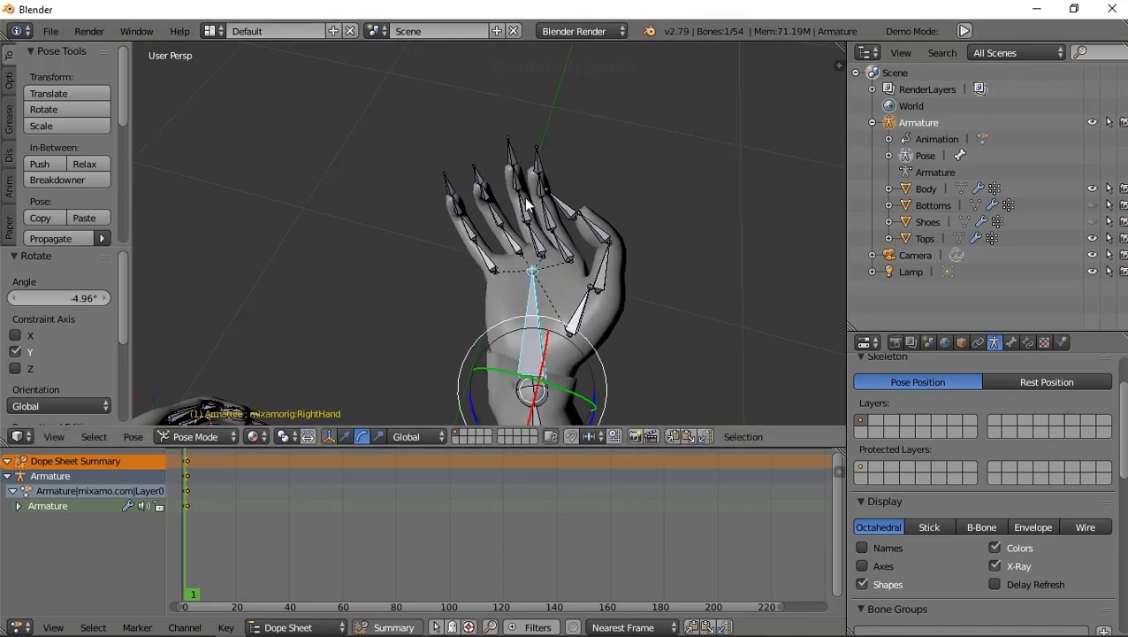
{"action": "middle_click_drag", "start_coordinate": [572, 173], "coordinate": [512, 241]}
- Nudge the pinky, ring, middle and index base bones into place with small G moves
{"action": "scroll", "coordinate": [513, 240], "scroll_direction": "up", "scroll_amount": 4}
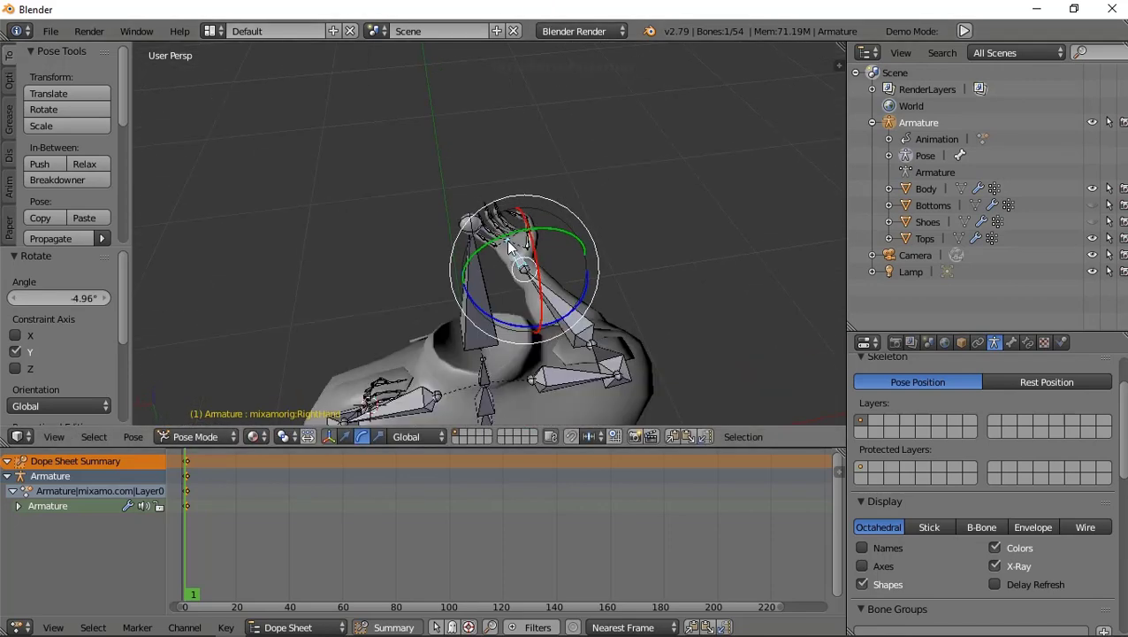
{"action": "scroll", "coordinate": [513, 241], "scroll_direction": "up", "scroll_amount": 3}
{"action": "right_click", "coordinate": [456, 270]}
{"action": "key", "text": "g"}
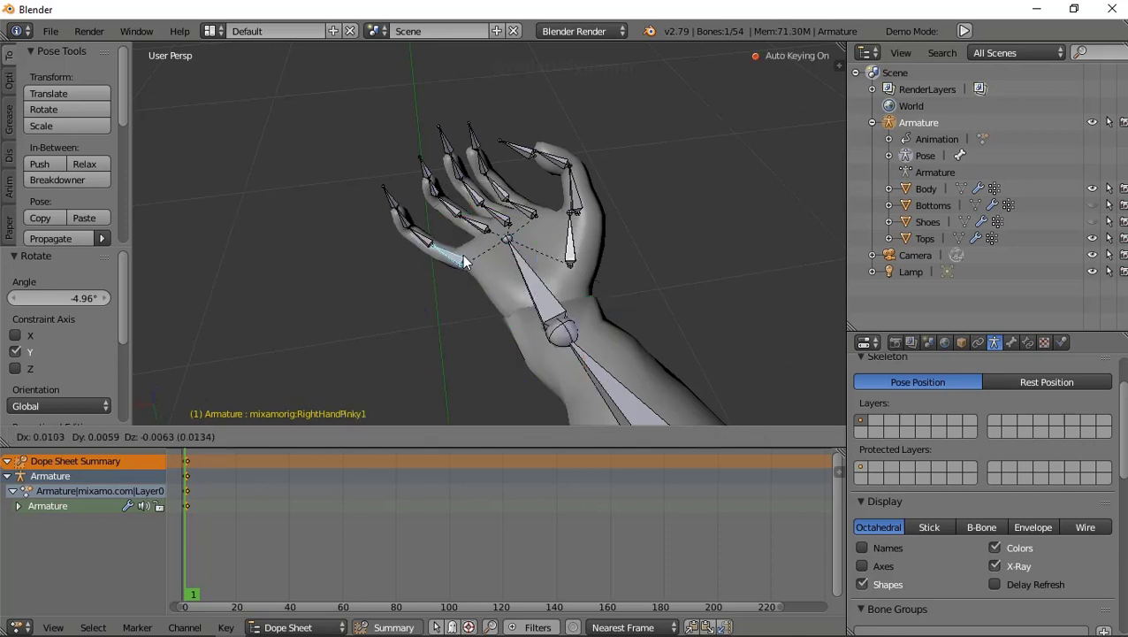
{"action": "left_click", "coordinate": [464, 264]}
{"action": "right_click", "coordinate": [473, 237]}
{"action": "key", "text": "g"}
{"action": "left_click", "coordinate": [473, 237]}
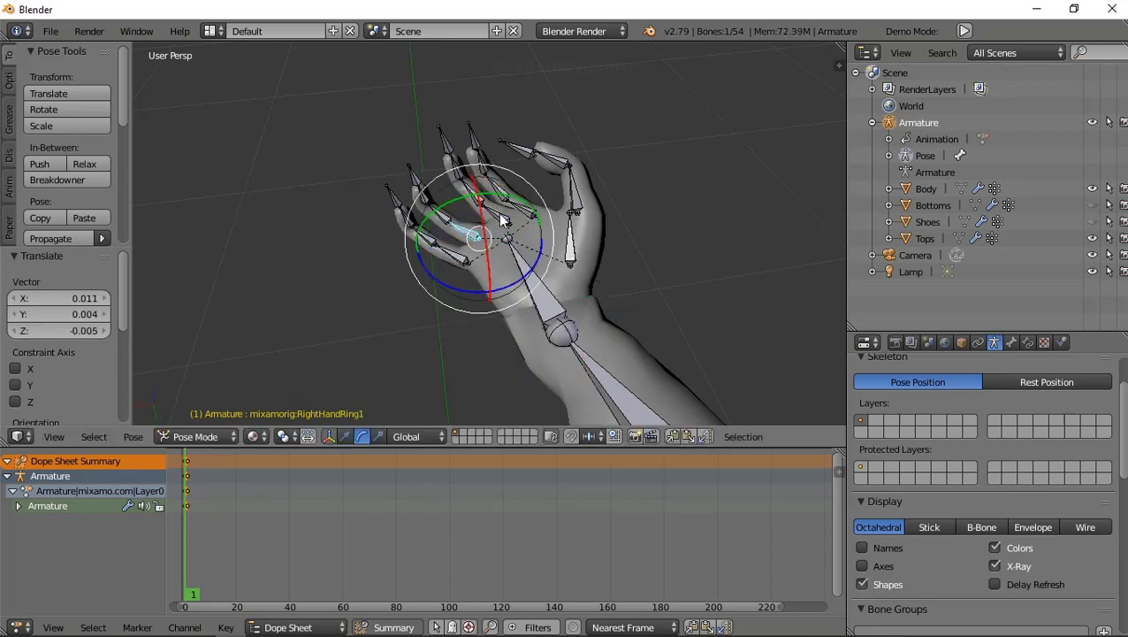
{"action": "right_click", "coordinate": [501, 221]}
{"action": "key", "text": "g"}
{"action": "left_click", "coordinate": [487, 221]}
{"action": "right_click", "coordinate": [529, 213]}
{"action": "key", "text": "g"}
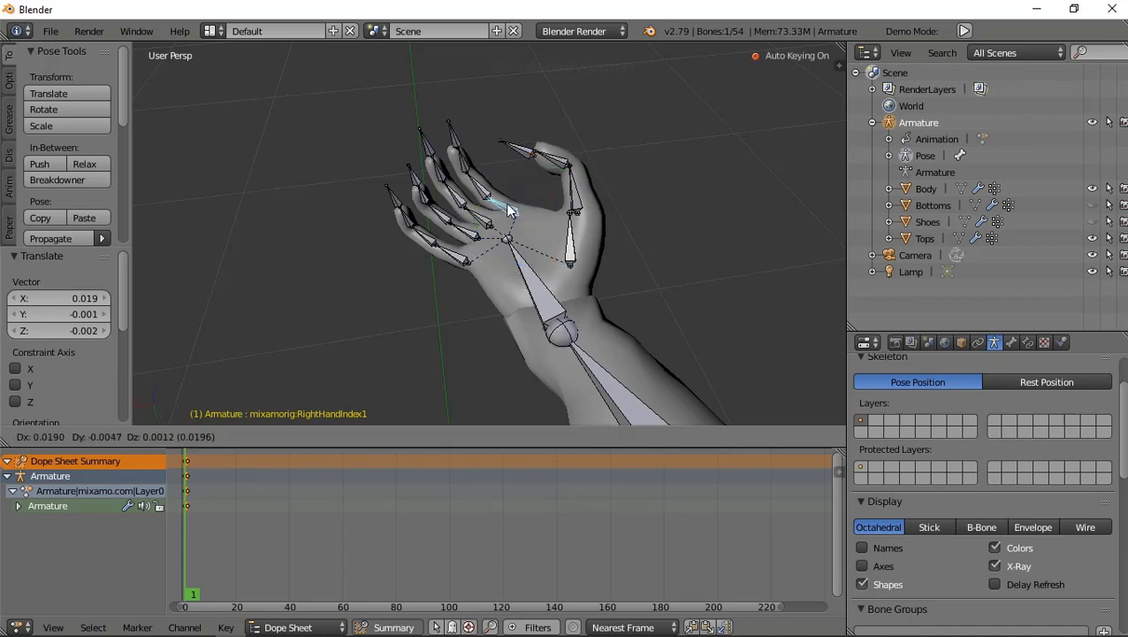
{"action": "left_click", "coordinate": [506, 206]}
{"action": "middle_click_drag", "start_coordinate": [507, 206], "coordinate": [460, 256]}
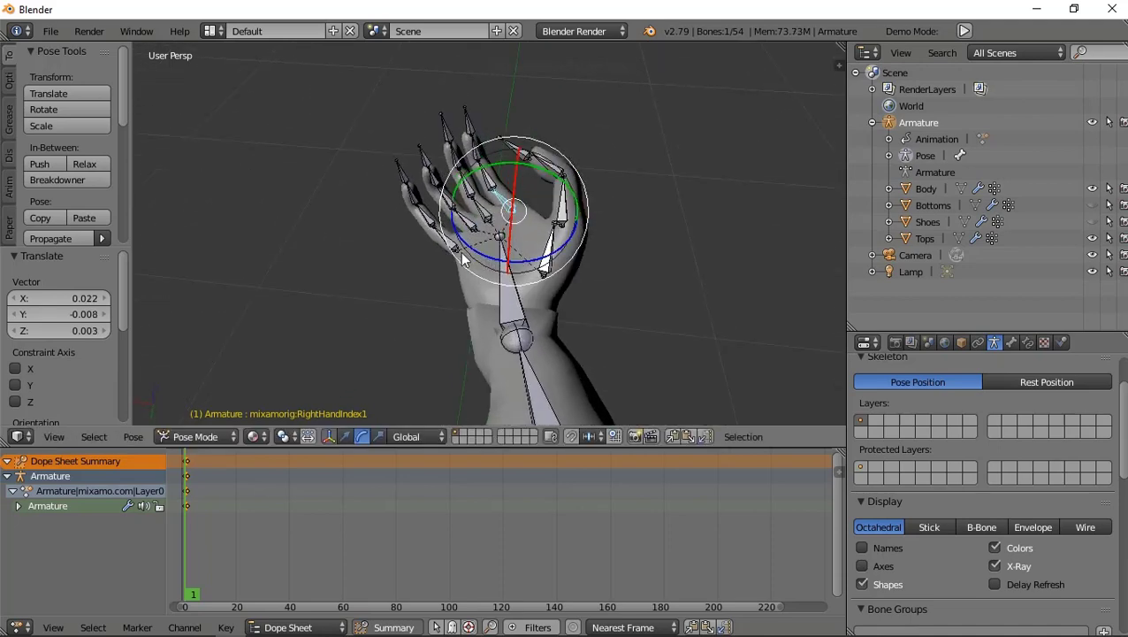
- Reposition the pinky, ring and middle base bones once more with G
{"action": "right_click", "coordinate": [448, 259]}
{"action": "key", "text": "g"}
{"action": "left_click", "coordinate": [451, 263]}
{"action": "right_click", "coordinate": [471, 227]}
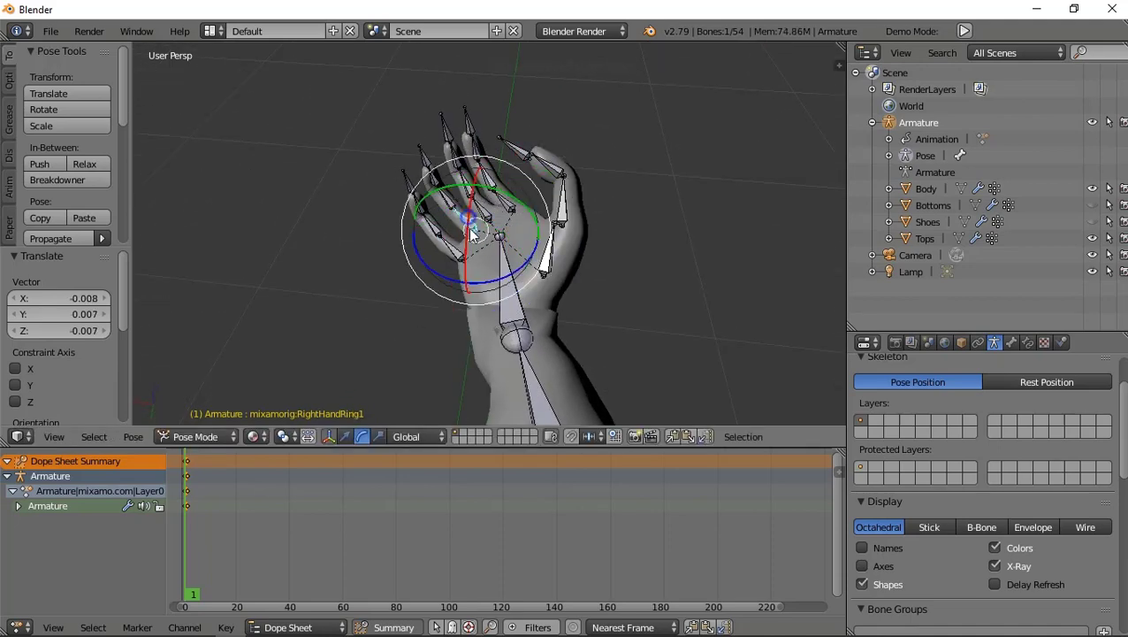
{"action": "key", "text": "g"}
{"action": "left_click", "coordinate": [470, 229]}
{"action": "right_click", "coordinate": [487, 223]}
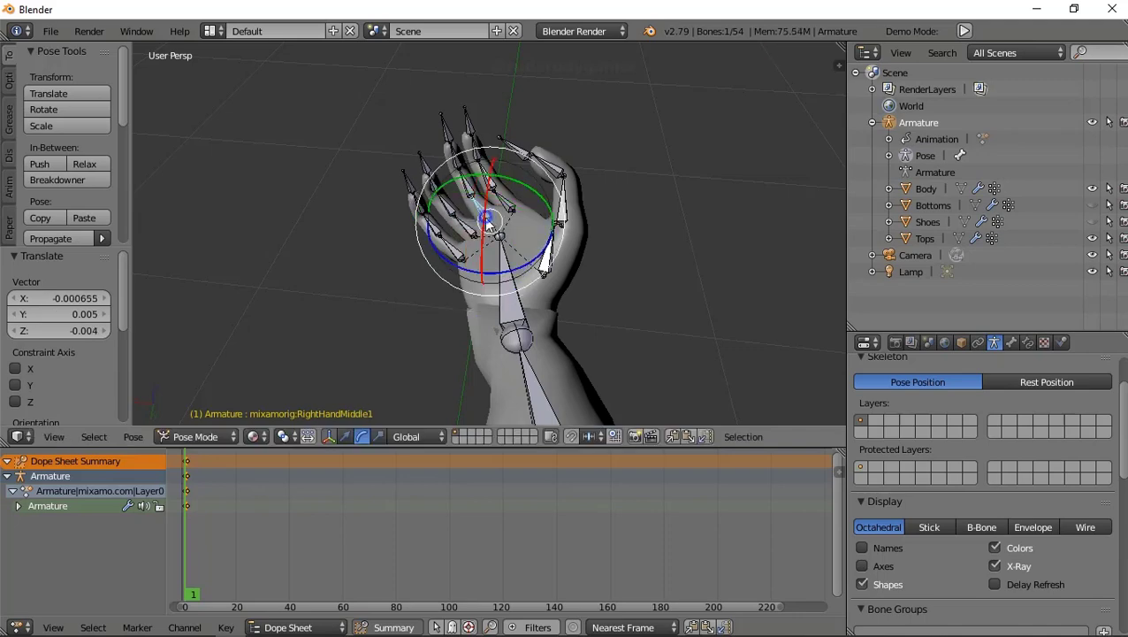
{"action": "key", "text": "g"}
{"action": "left_click", "coordinate": [485, 223]}
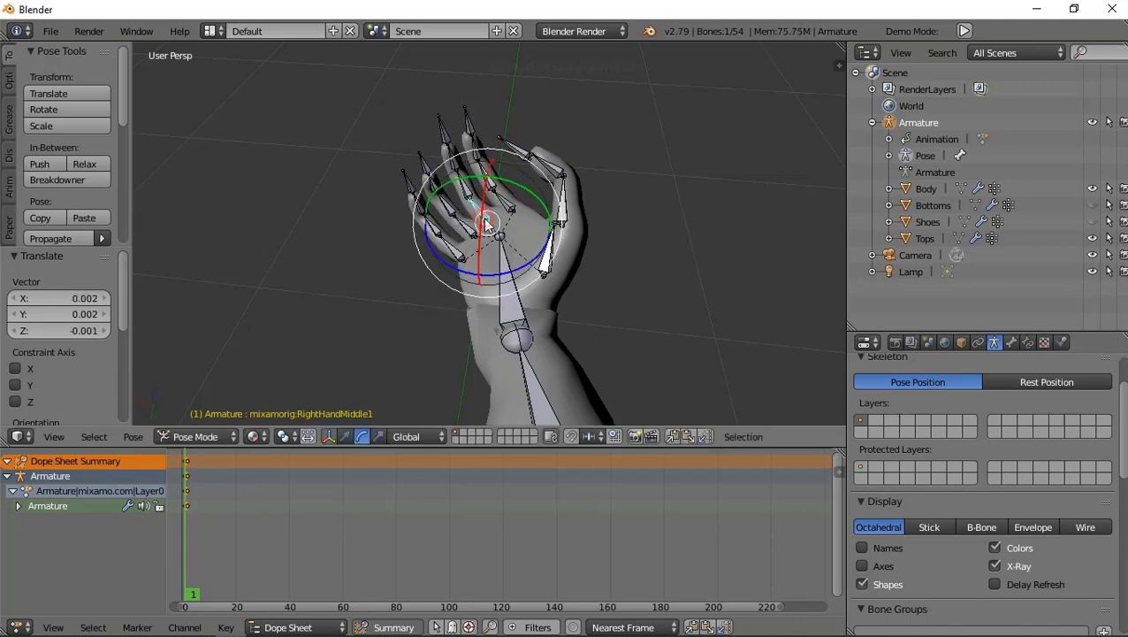
{"action": "mouse_move", "coordinate": [484, 273]}
{"action": "middle_mouse_down"}
{"action": "mouse_move", "coordinate": [587, 117]}
{"action": "mouse_move", "coordinate": [472, 232]}
{"action": "mouse_move", "coordinate": [473, 251]}
{"action": "mouse_move", "coordinate": [480, 209]}
{"action": "middle_mouse_up"}
- Curl the pinky, ring and middle base bones about -30° on Y toward a grip
{"action": "right_click", "coordinate": [456, 254]}
{"action": "key", "text": "r"}
{"action": "key", "text": "y"}
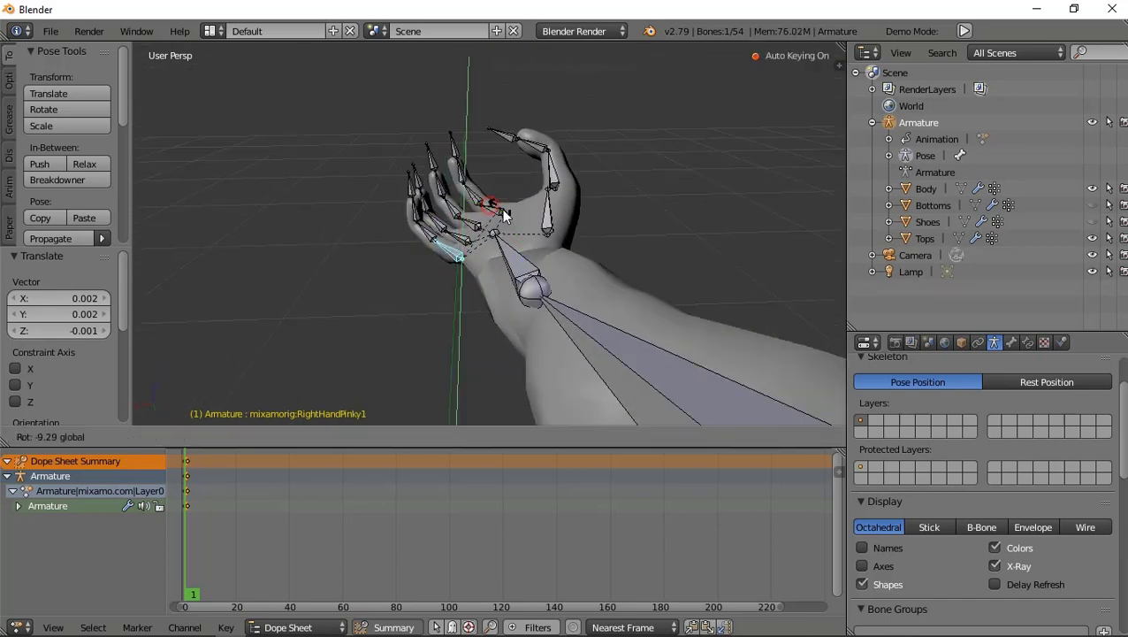
{"action": "left_click", "coordinate": [512, 226]}
{"action": "right_click", "coordinate": [479, 240]}
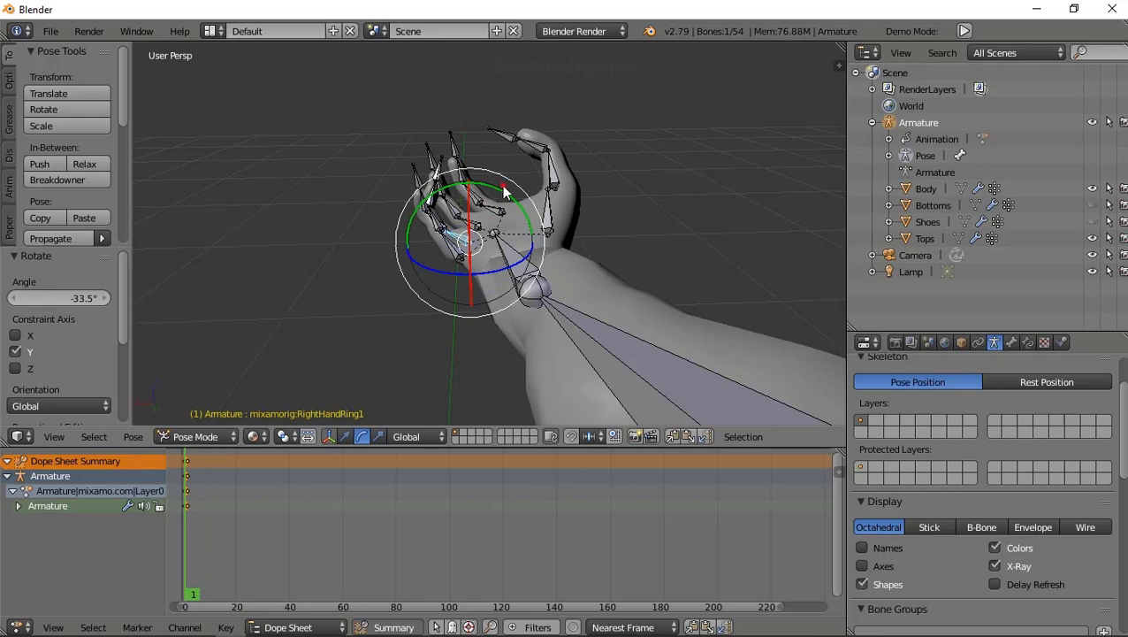
{"action": "key", "text": "r"}
{"action": "key", "text": "y"}
{"action": "left_click", "coordinate": [517, 204]}
{"action": "right_click", "coordinate": [473, 226]}
{"action": "key", "text": "r"}
{"action": "key", "text": "y"}
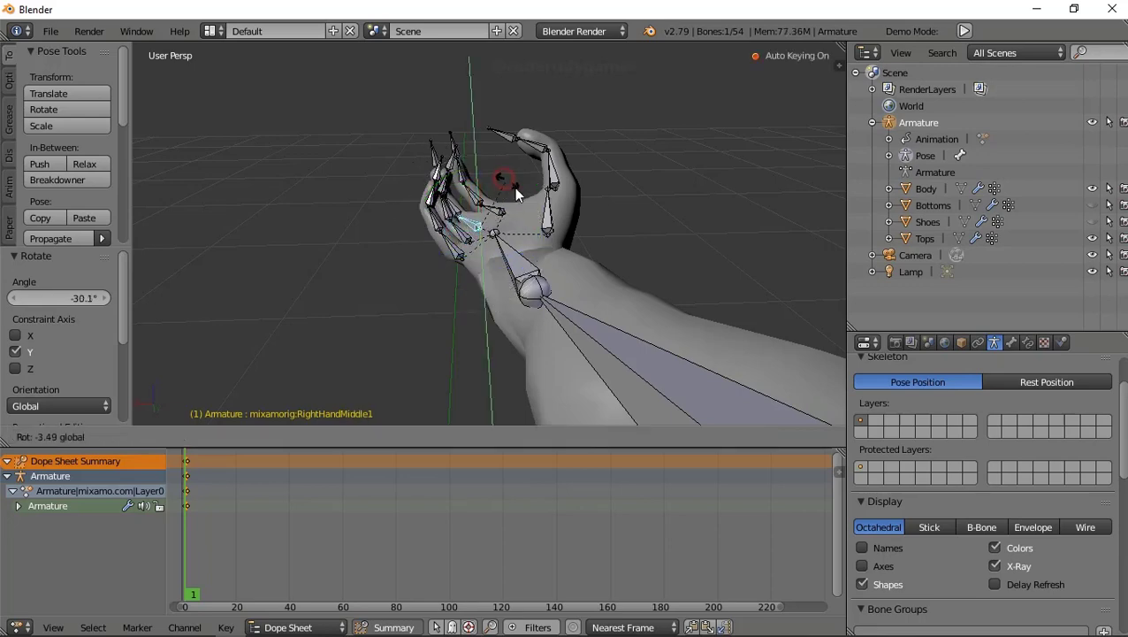
{"action": "left_click", "coordinate": [519, 198]}
{"action": "right_click", "coordinate": [493, 206]}
{"action": "middle_click_drag", "start_coordinate": [493, 205], "coordinate": [499, 210]}
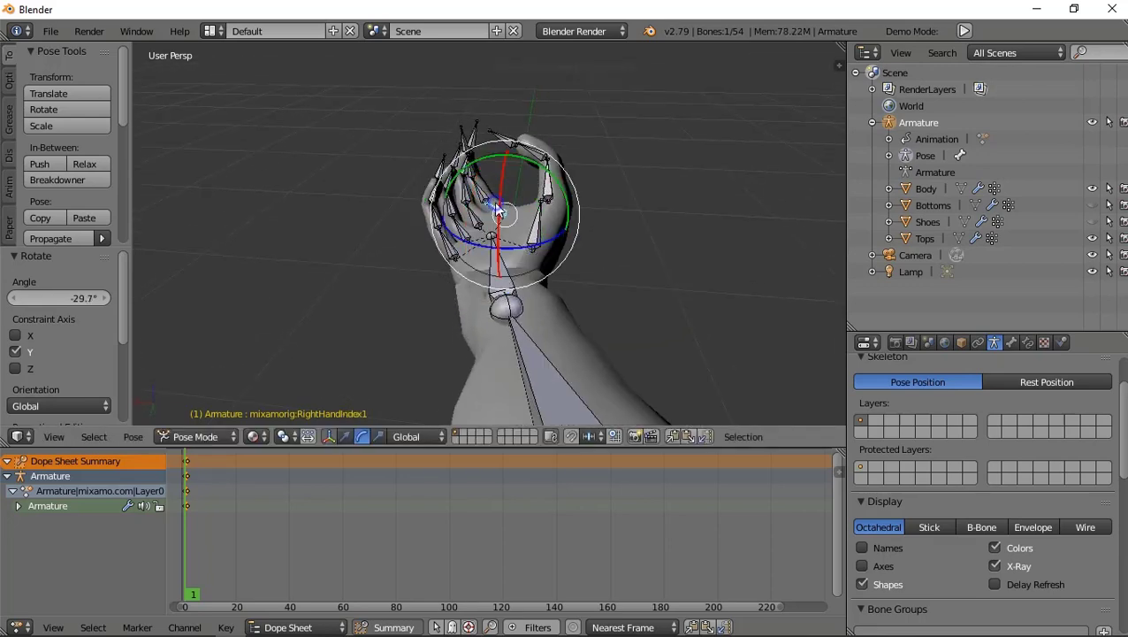
{"action": "right_click", "coordinate": [499, 167]}
- Bend the index finger joint further about Y and twist the finger bone about Z
{"action": "key", "text": "r"}
{"action": "key", "text": "y"}
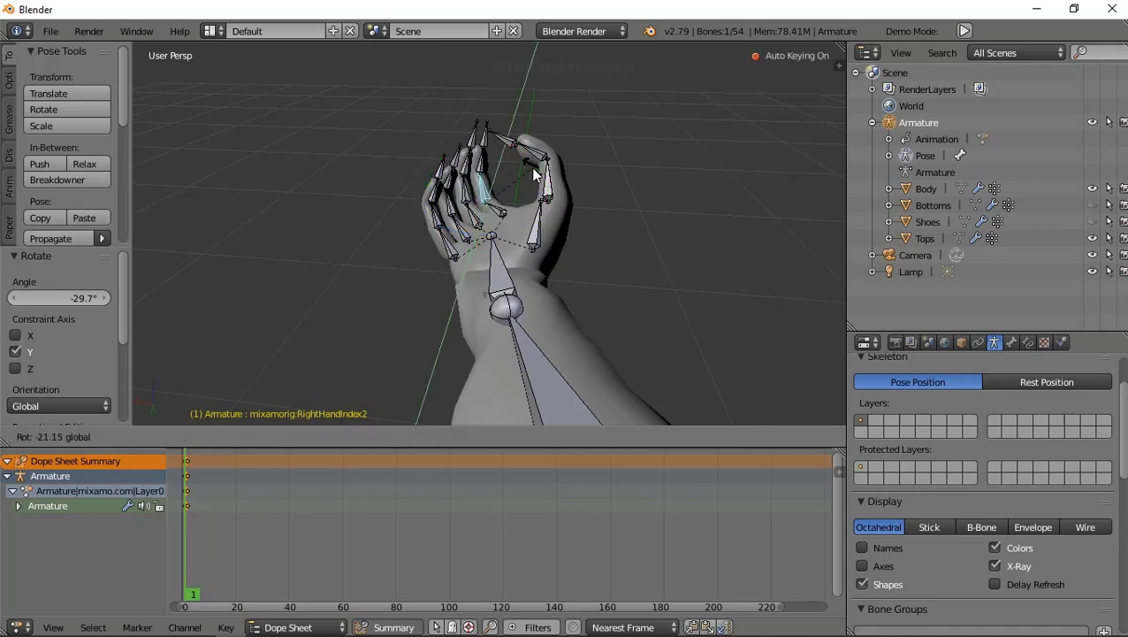
{"action": "left_click", "coordinate": [533, 174]}
{"action": "mouse_move", "coordinate": [512, 190]}
{"action": "middle_mouse_down"}
{"action": "mouse_move", "coordinate": [490, 204]}
{"action": "mouse_move", "coordinate": [484, 232]}
{"action": "middle_mouse_up"}
{"action": "mouse_move", "coordinate": [437, 246]}
{"action": "left_mouse_down"}
{"action": "mouse_move", "coordinate": [451, 252]}
{"action": "mouse_move", "coordinate": [442, 280]}
{"action": "mouse_move", "coordinate": [414, 319]}
{"action": "left_mouse_up"}
- Rotate the middle, ring and pinky base bones further into the grip
{"action": "right_click", "coordinate": [472, 232]}
{"action": "right_click", "coordinate": [453, 248]}
{"action": "right_click", "coordinate": [434, 282]}
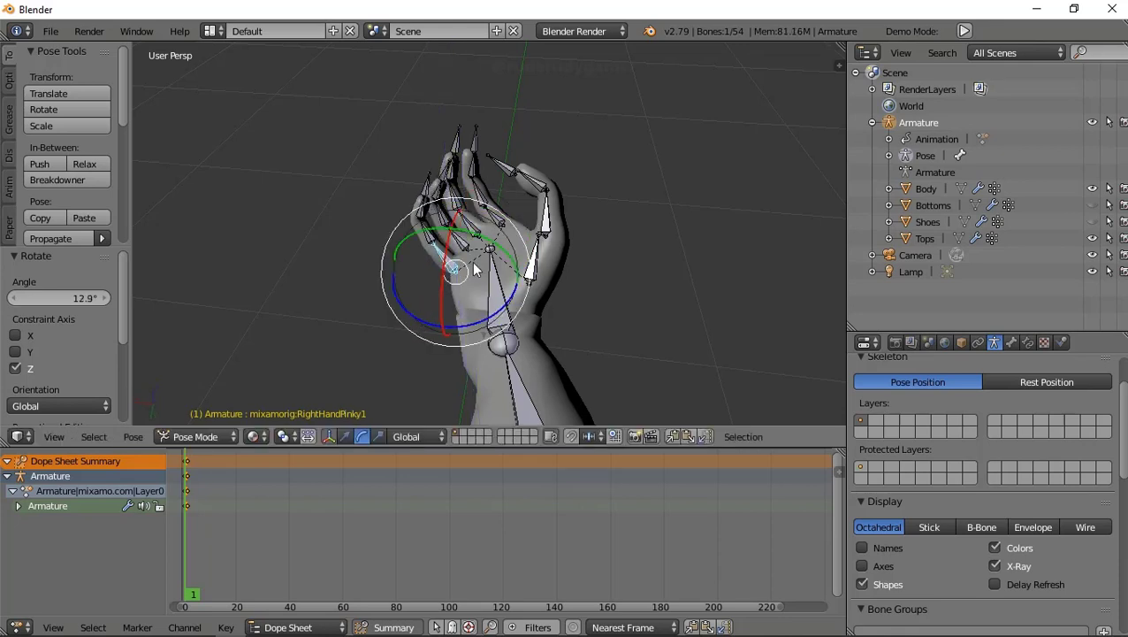
{"action": "mouse_move", "coordinate": [487, 243]}
{"action": "left_mouse_down"}
{"action": "mouse_move", "coordinate": [498, 250]}
{"action": "mouse_move", "coordinate": [487, 243]}
{"action": "left_mouse_up"}
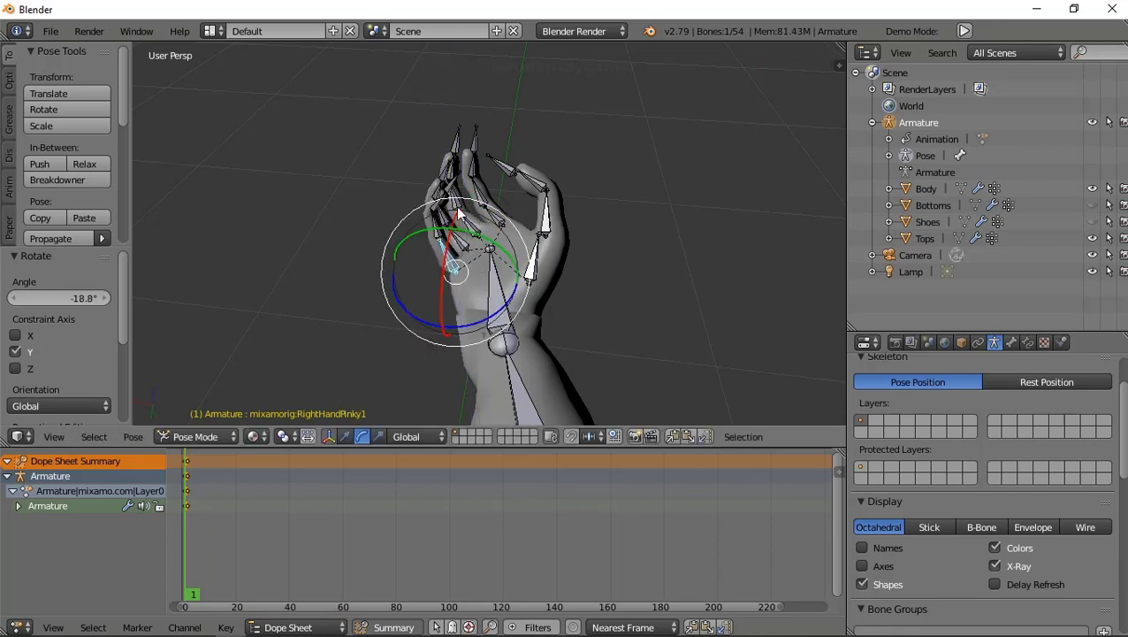
- Bend the middle and index second joints and twist the index finger base about Z
{"action": "right_click", "coordinate": [457, 209]}
{"action": "left_click_drag", "start_coordinate": [478, 175], "coordinate": [487, 189]}
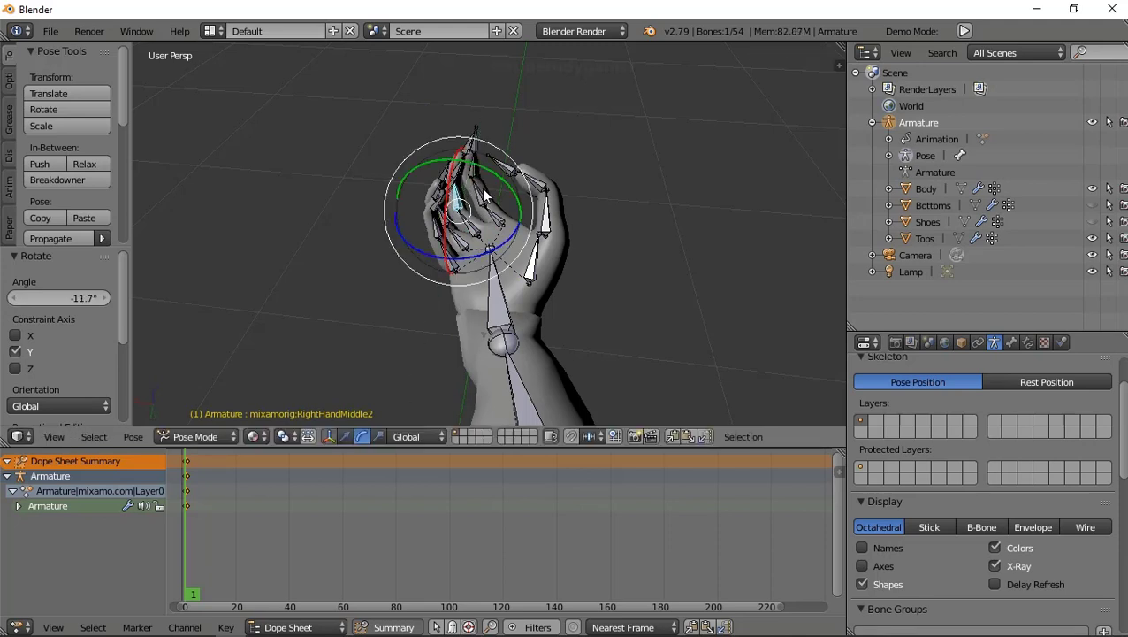
{"action": "right_click", "coordinate": [475, 199]}
{"action": "right_click", "coordinate": [501, 223]}
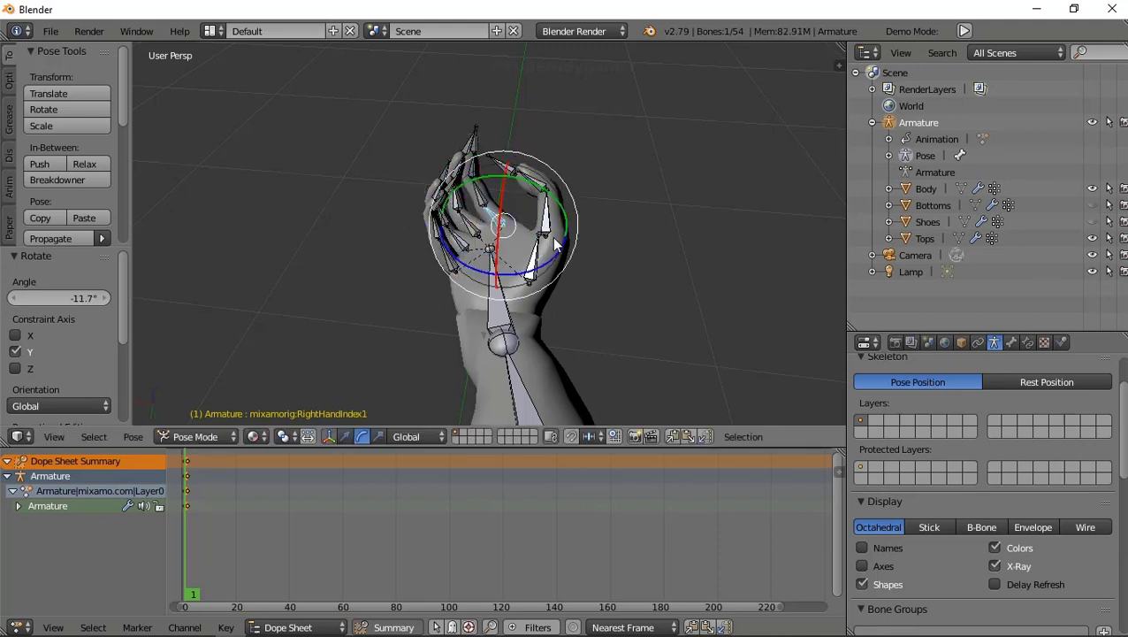
{"action": "left_click_drag", "start_coordinate": [558, 261], "coordinate": [481, 203]}
{"action": "right_click", "coordinate": [475, 198]}
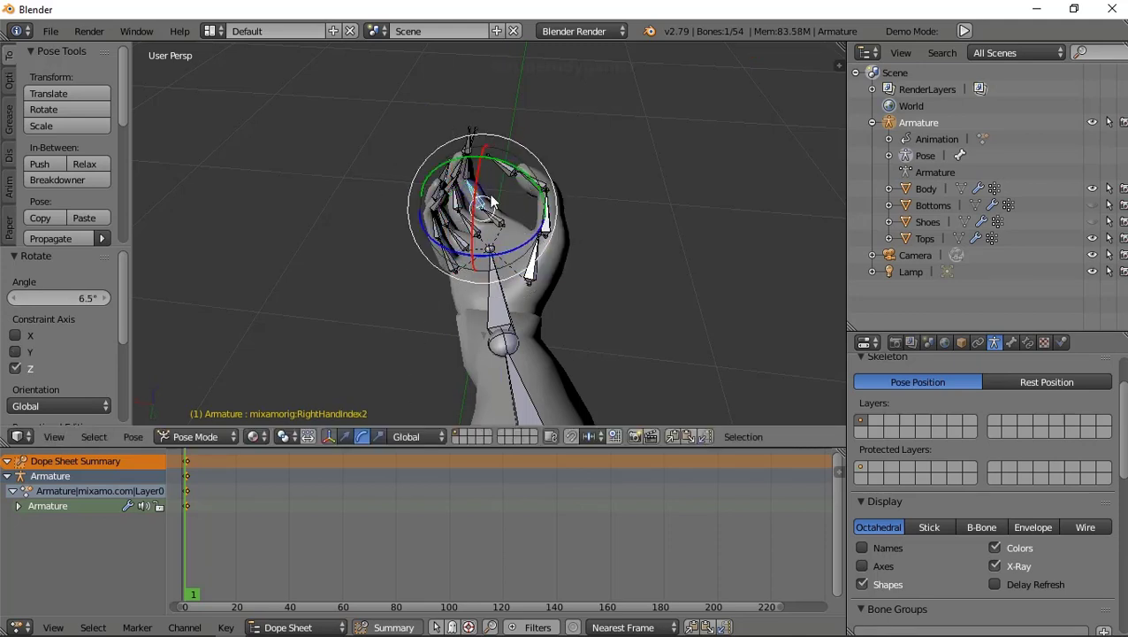
{"action": "left_click_drag", "start_coordinate": [516, 170], "coordinate": [522, 187]}
{"action": "mouse_move", "coordinate": [522, 187]}
{"action": "middle_mouse_down"}
{"action": "mouse_move", "coordinate": [370, 239]}
{"action": "mouse_move", "coordinate": [375, 220]}
{"action": "mouse_move", "coordinate": [416, 225]}
{"action": "middle_mouse_up"}
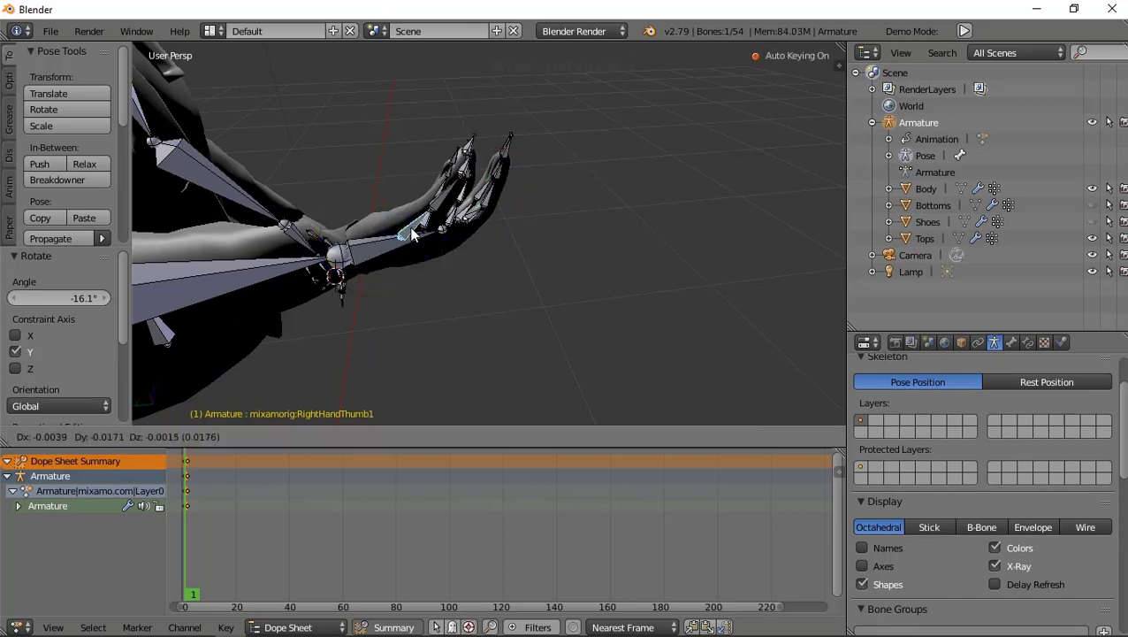
- Shift the RightHandThumb1 bone by 0.009, 0.008, −0.017 toward the curled fingers
{"action": "right_click_drag", "start_coordinate": [416, 225], "coordinate": [425, 226]}
{"action": "middle_click_drag", "start_coordinate": [426, 226], "coordinate": [564, 217]}
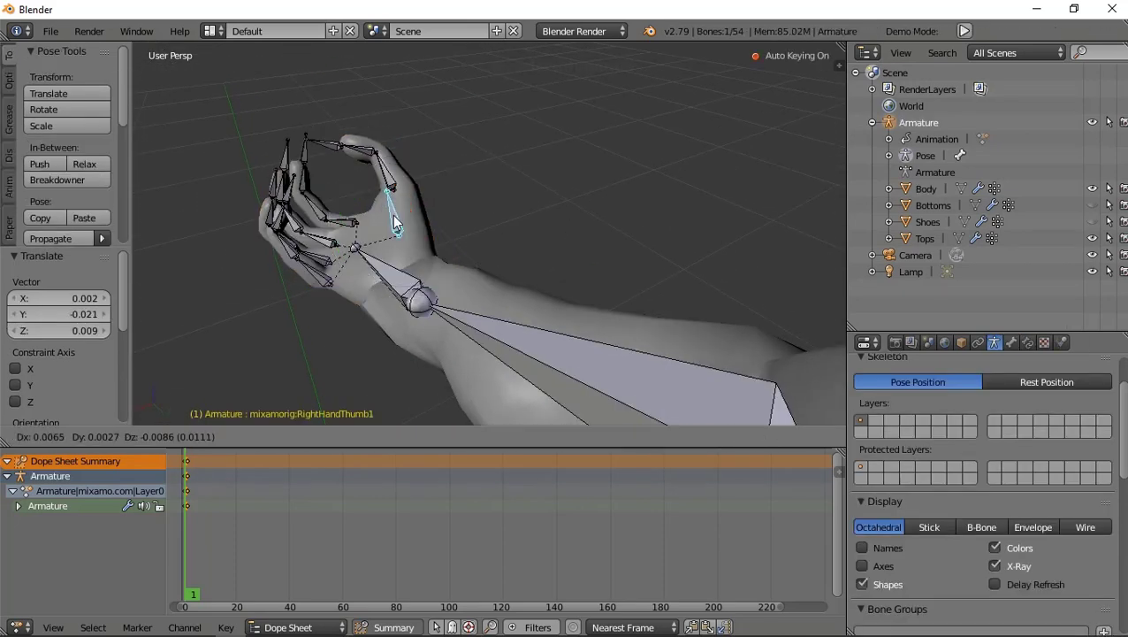
{"action": "left_click", "coordinate": [396, 232]}
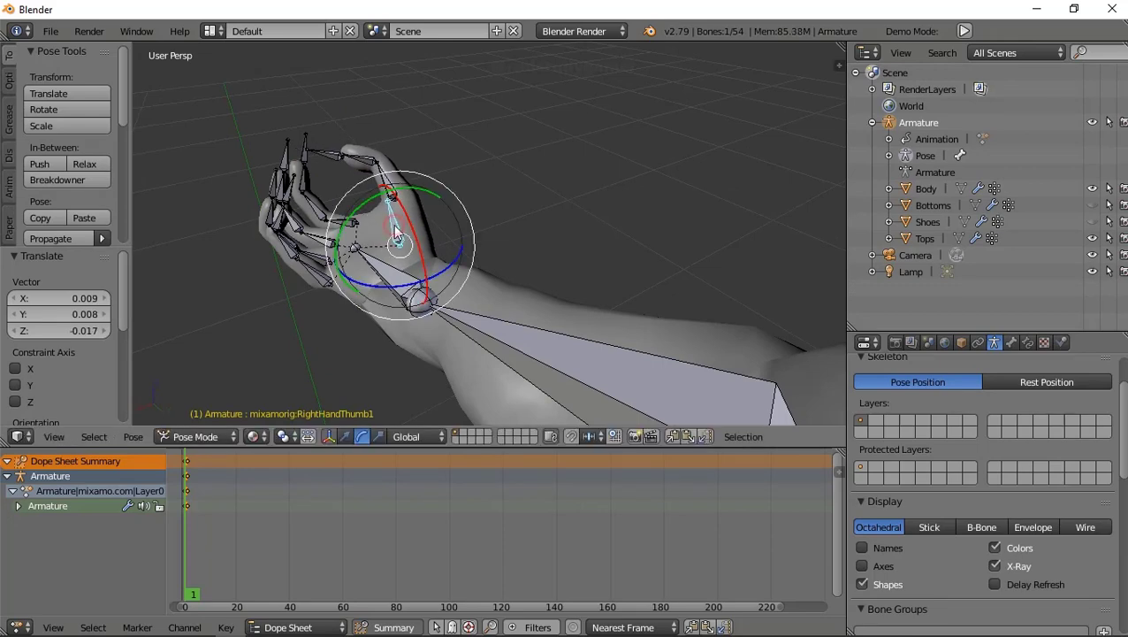
{"action": "mouse_move", "coordinate": [396, 231]}
{"action": "middle_mouse_down"}
{"action": "mouse_move", "coordinate": [343, 218]}
{"action": "mouse_move", "coordinate": [347, 227]}
{"action": "middle_mouse_up"}
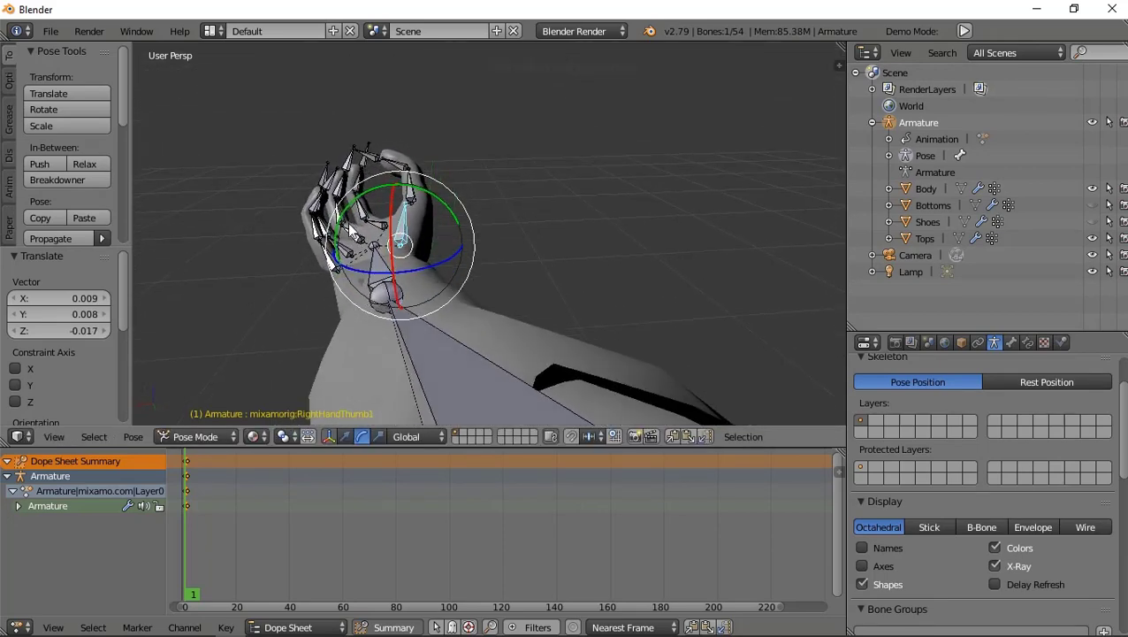
{"action": "left_click", "coordinate": [198, 437]}
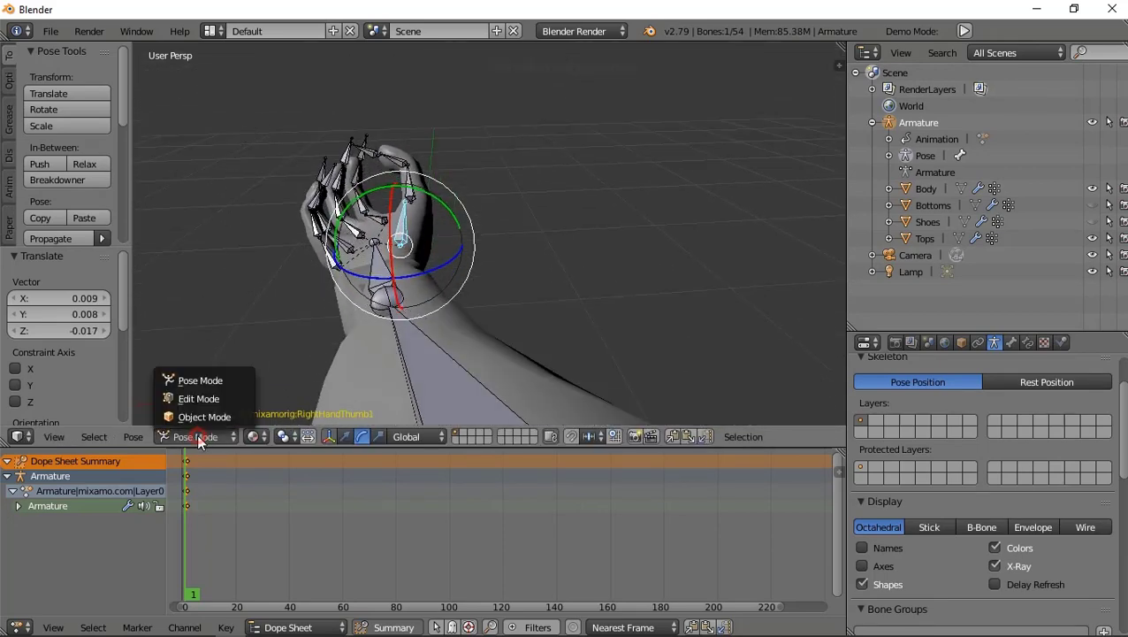
- In Object Mode, add a 32-vertex cylinder and scale it down to about 0.148 near the right hand
{"action": "left_click", "coordinate": [206, 418]}
{"action": "mouse_move", "coordinate": [338, 287]}
{"action": "middle_mouse_down"}
{"action": "mouse_move", "coordinate": [460, 241]}
{"action": "mouse_move", "coordinate": [309, 345]}
{"action": "middle_mouse_up"}
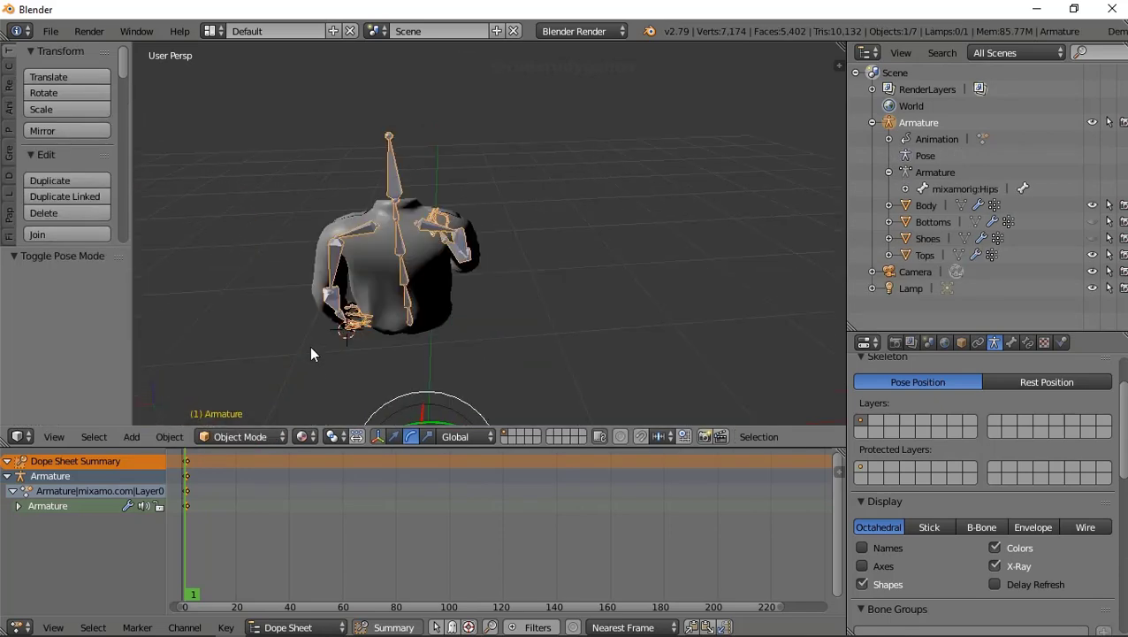
{"action": "left_click", "coordinate": [172, 436]}
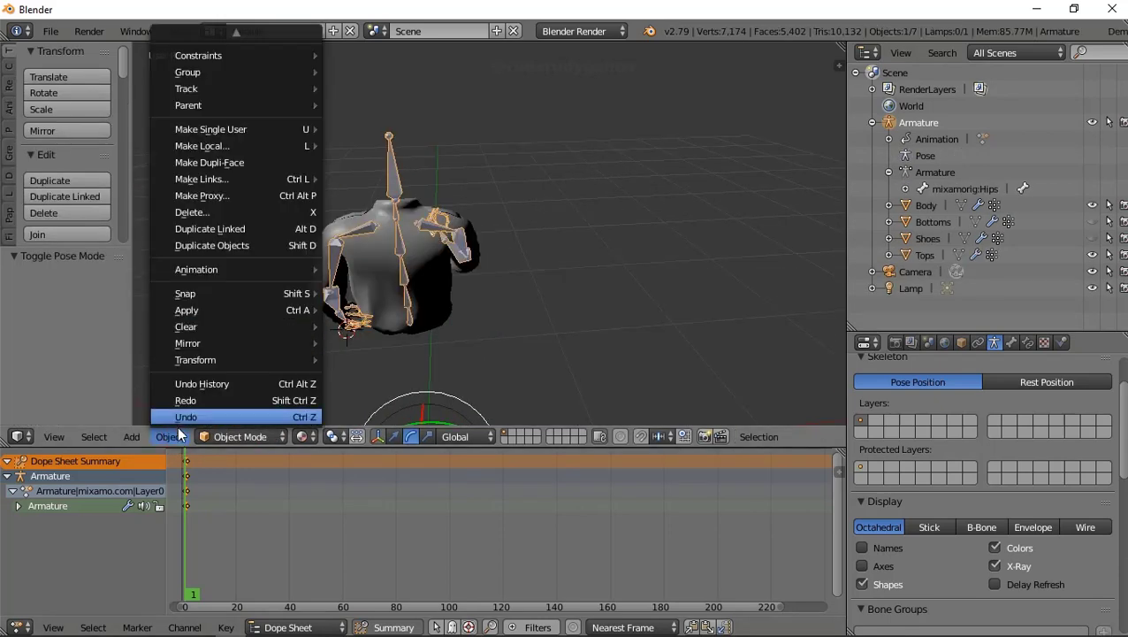
{"action": "mouse_move", "coordinate": [190, 417]}
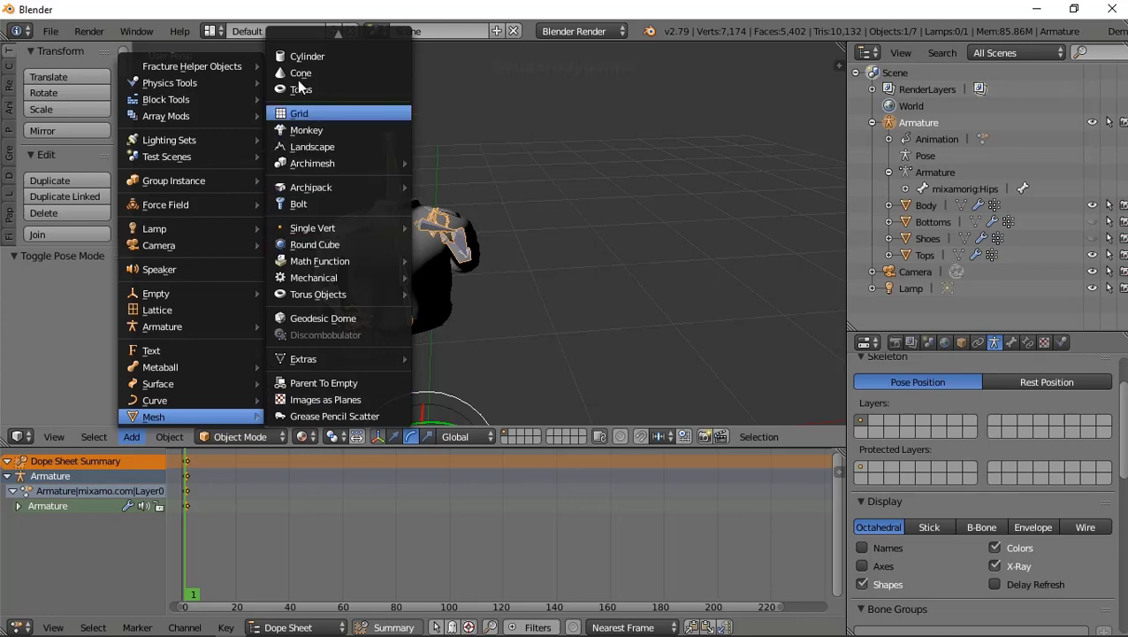
{"action": "left_click", "coordinate": [303, 58]}
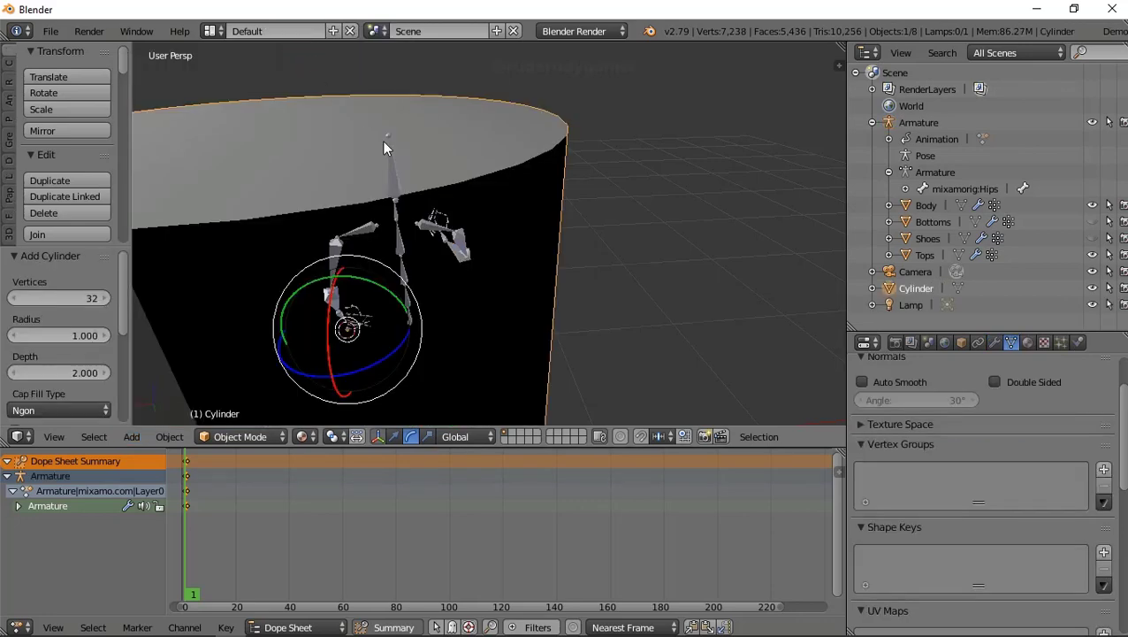
{"action": "scroll", "coordinate": [384, 142], "scroll_direction": "down", "scroll_amount": 2}
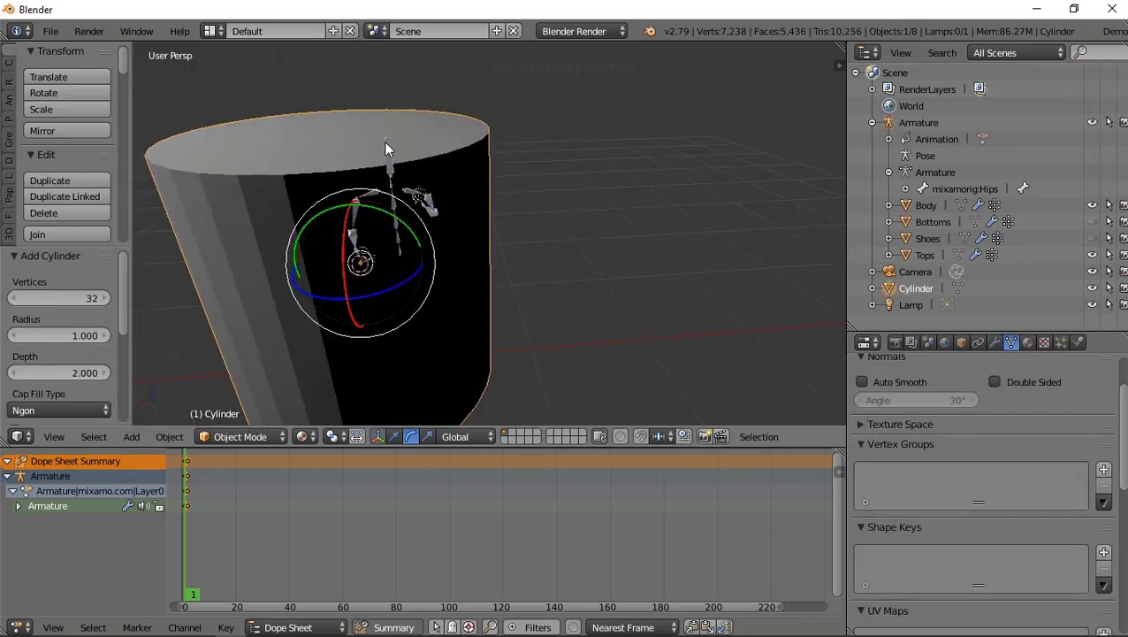
{"action": "key", "text": "s"}
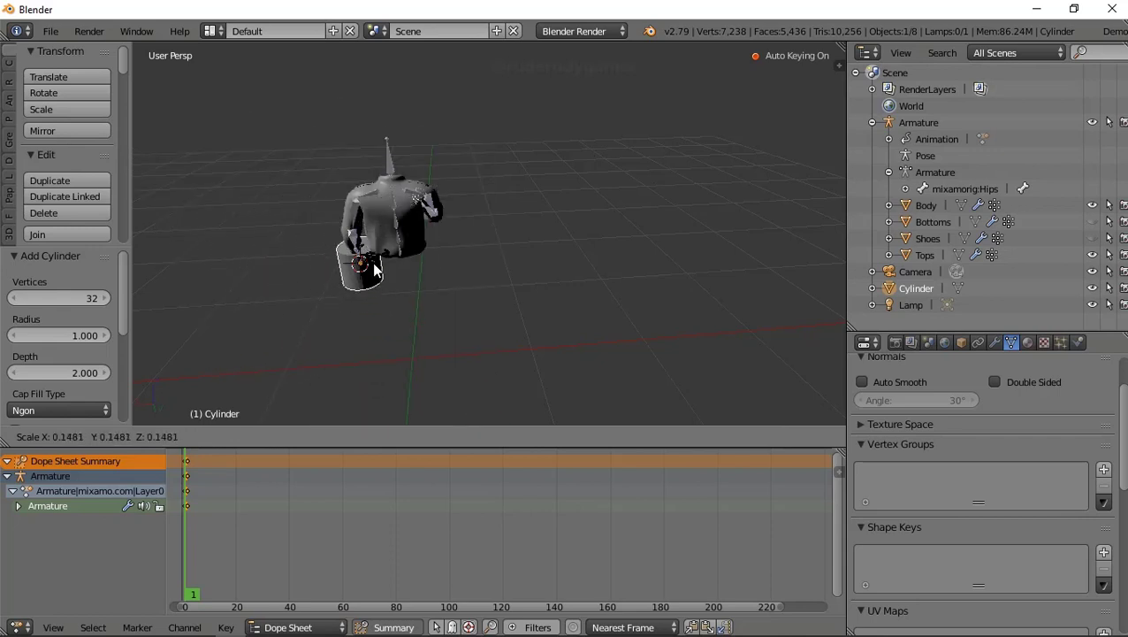
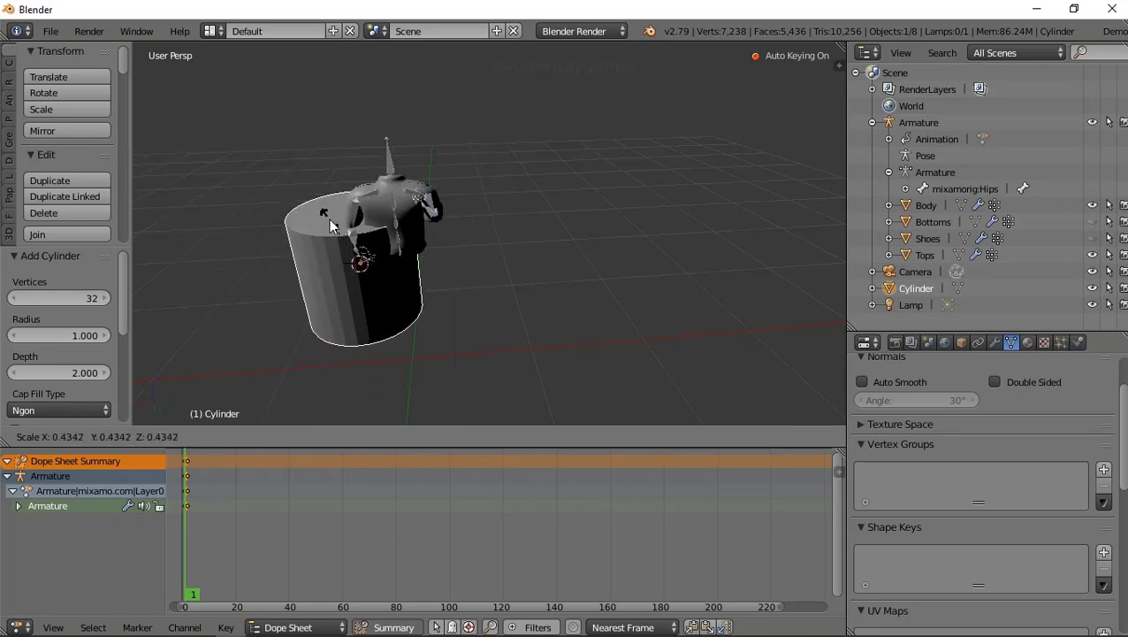
- Scale the cylinder prop down to a smaller size
{"action": "left_click", "coordinate": [364, 269]}
{"action": "mouse_move", "coordinate": [365, 270]}
{"action": "middle_mouse_down"}
{"action": "mouse_move", "coordinate": [307, 267]}
{"action": "mouse_move", "coordinate": [420, 264]}
{"action": "middle_mouse_up"}
{"action": "key", "text": "s"}
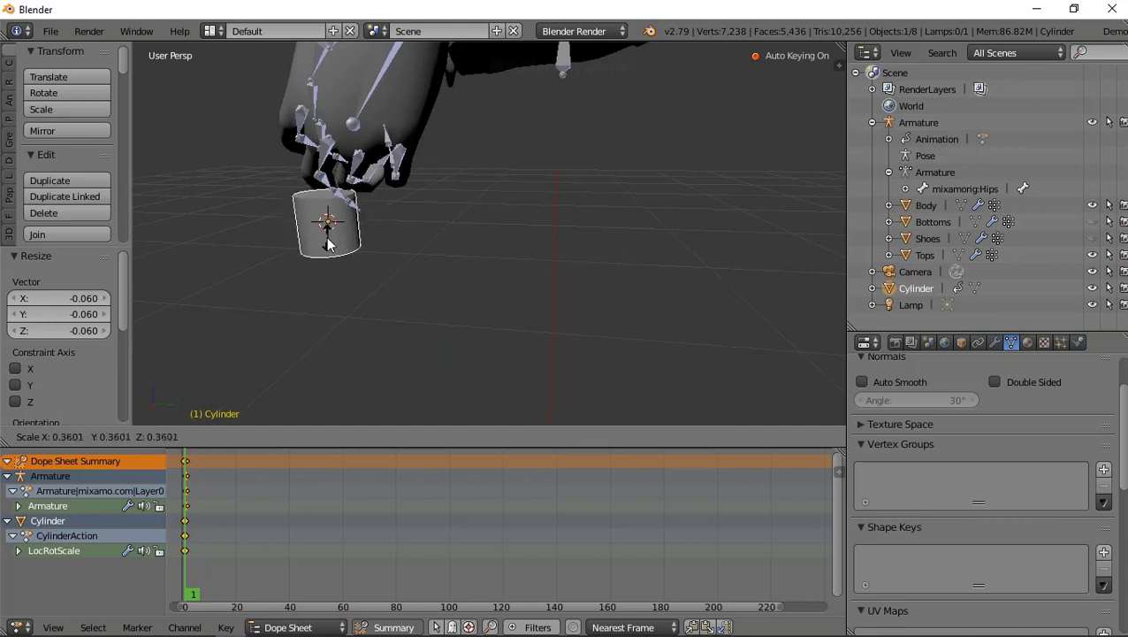
{"action": "left_click", "coordinate": [327, 232]}
{"action": "key", "text": "s"}
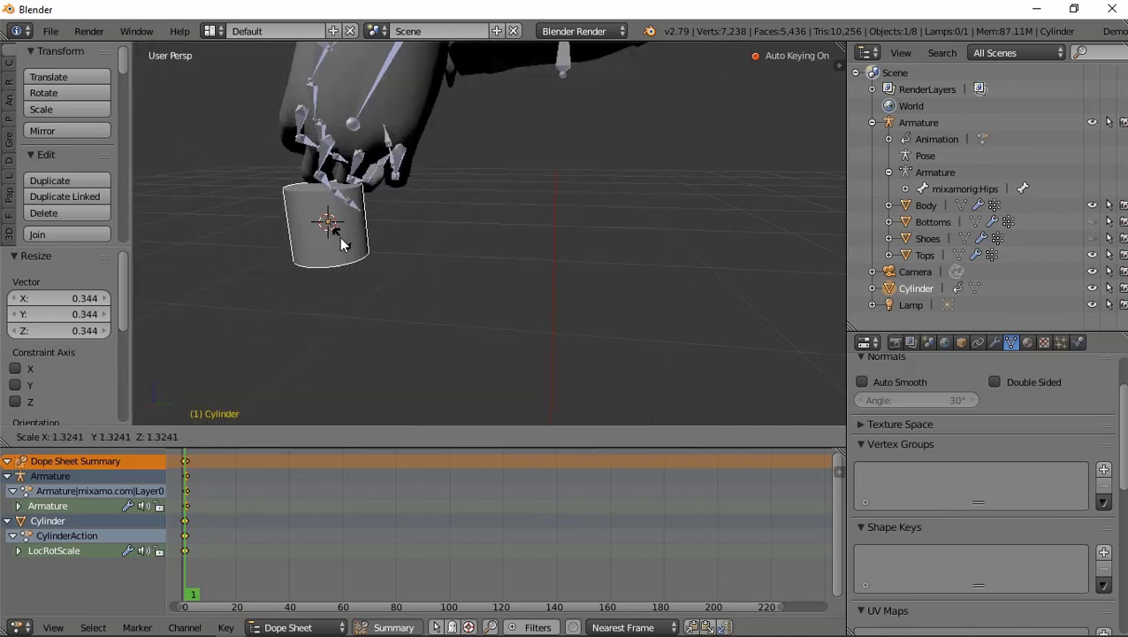
{"action": "left_click", "coordinate": [340, 237]}
- Stretch the cylinder lengthwise along its Z height with the scale gizmo
{"action": "left_click", "coordinate": [427, 436]}
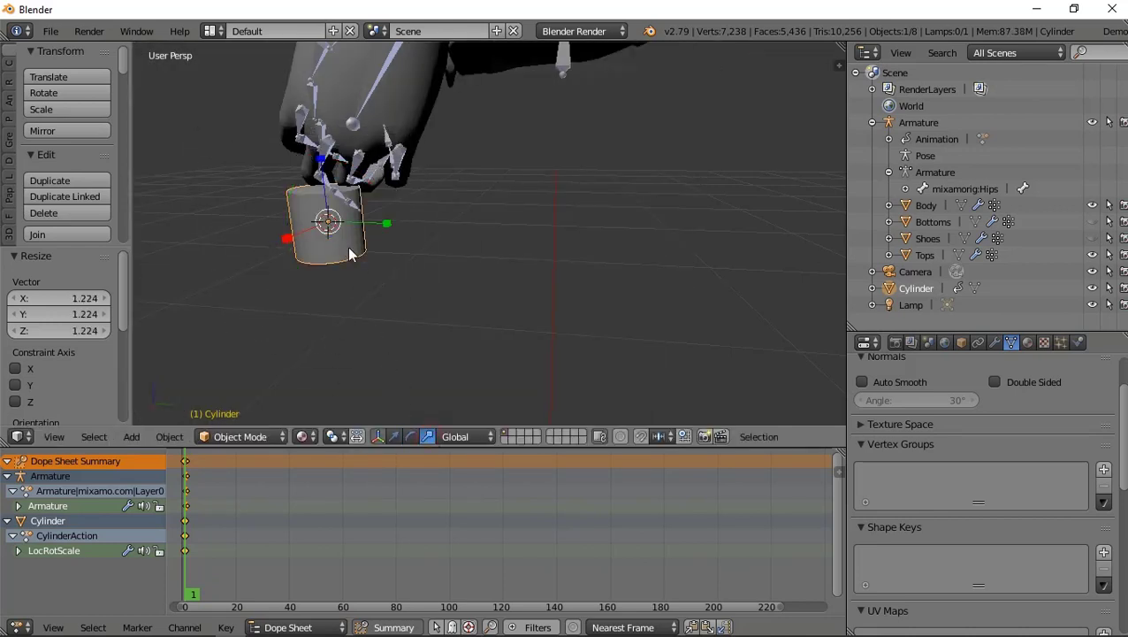
{"action": "left_click_drag", "start_coordinate": [324, 171], "coordinate": [314, 405]}
{"action": "scroll", "coordinate": [335, 461], "scroll_direction": "down", "scroll_amount": 2}
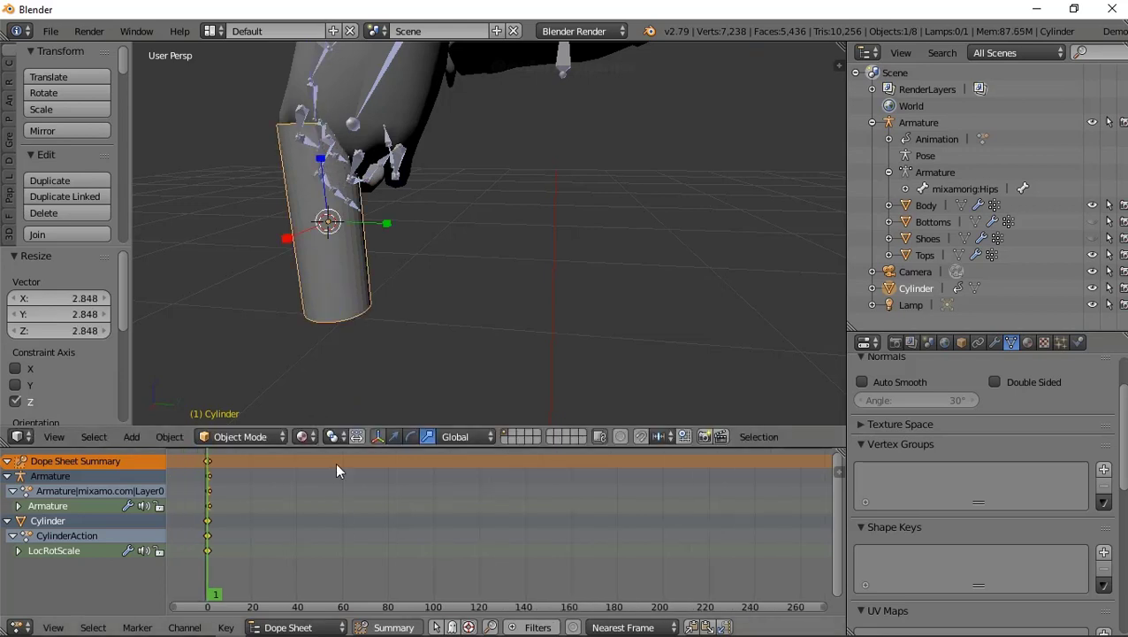
{"action": "scroll", "coordinate": [351, 354], "scroll_direction": "down", "scroll_amount": 3}
{"action": "scroll", "coordinate": [351, 347], "scroll_direction": "up", "scroll_amount": 2}
{"action": "scroll", "coordinate": [380, 315], "scroll_direction": "up", "scroll_amount": 2}
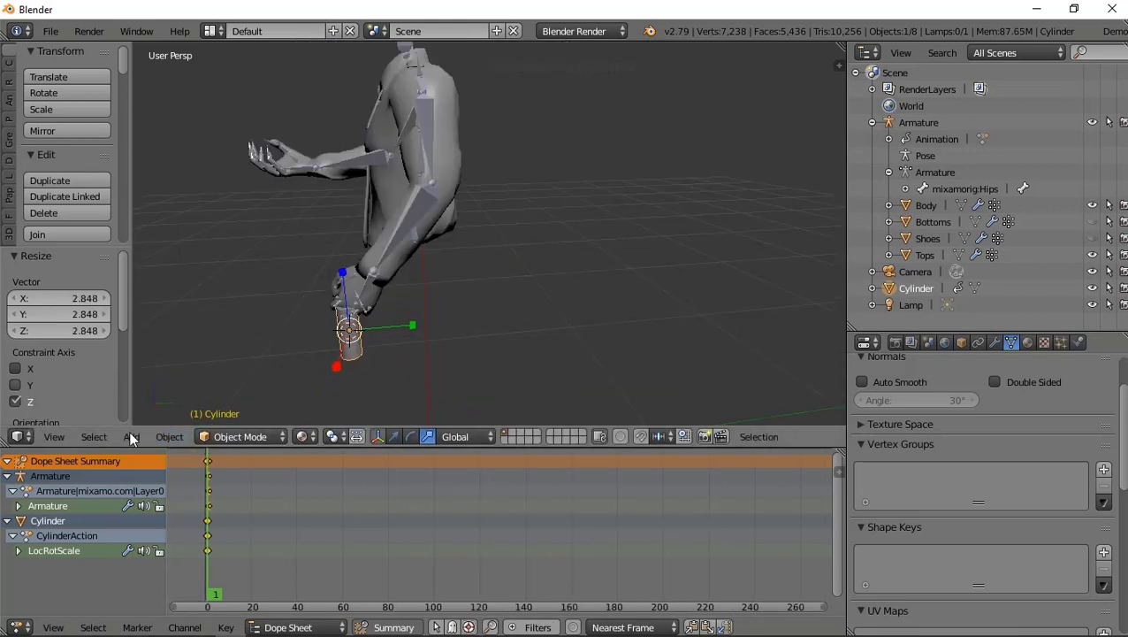
- Raise the cylinder and slide it along X toward the character's hand
{"action": "left_click", "coordinate": [397, 434]}
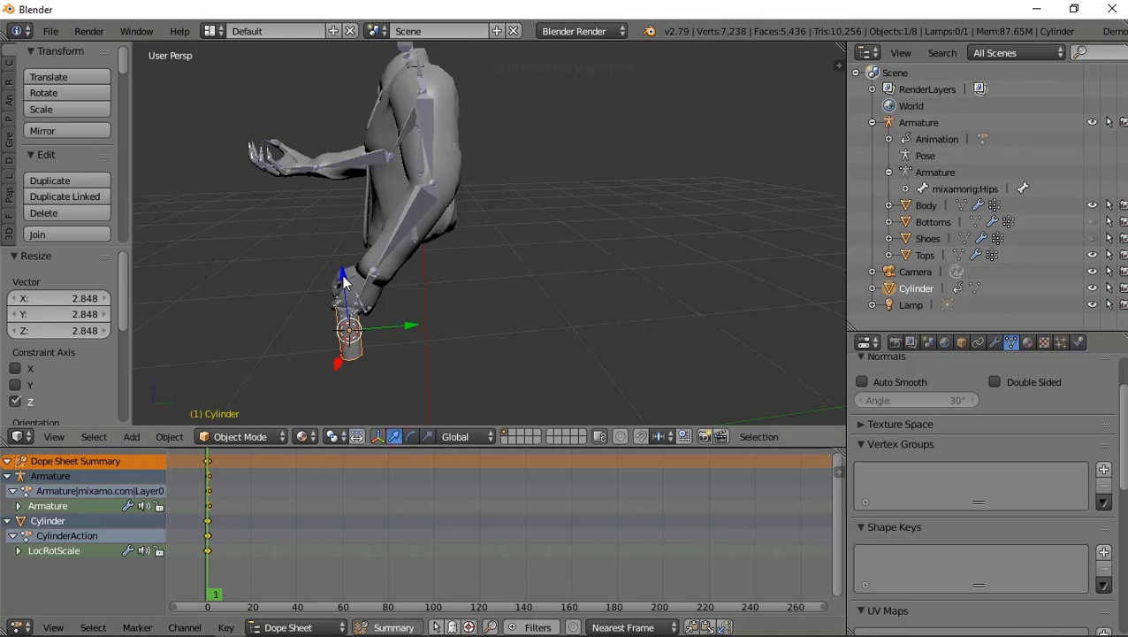
{"action": "left_click_drag", "start_coordinate": [343, 281], "coordinate": [327, 109]}
{"action": "middle_click_drag", "start_coordinate": [327, 109], "coordinate": [442, 204]}
{"action": "scroll", "coordinate": [442, 202], "scroll_direction": "down", "scroll_amount": 3}
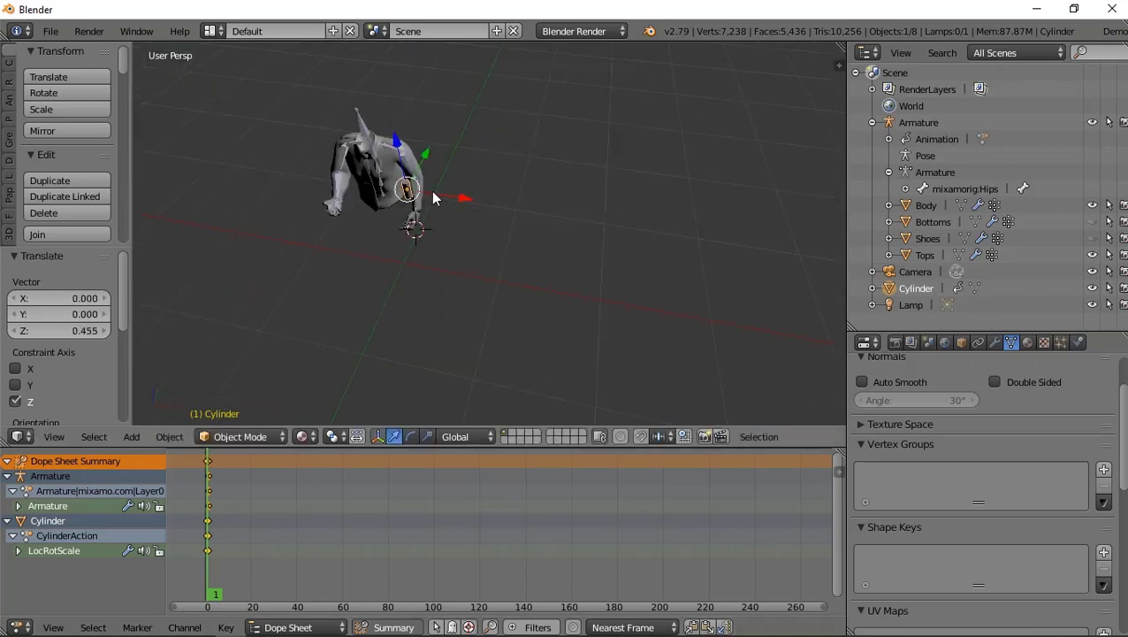
{"action": "left_click_drag", "start_coordinate": [464, 196], "coordinate": [391, 199]}
{"action": "middle_click_drag", "start_coordinate": [390, 199], "coordinate": [311, 204]}
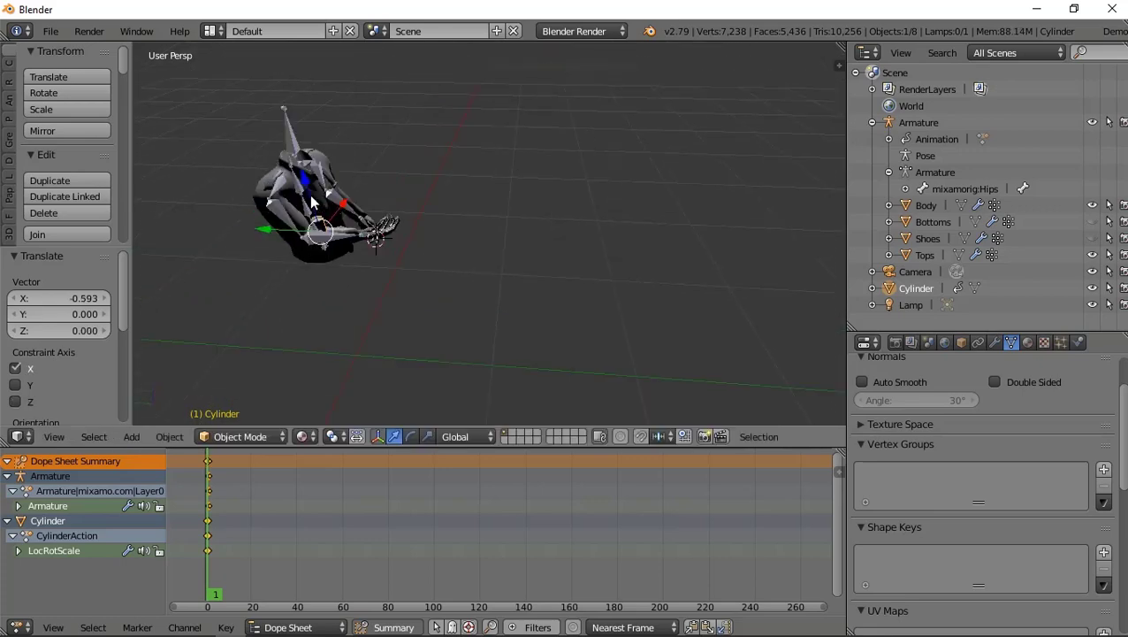
{"action": "scroll", "coordinate": [310, 198], "scroll_direction": "up", "scroll_amount": 5}
{"action": "scroll", "coordinate": [320, 164], "scroll_direction": "down", "scroll_amount": 1}
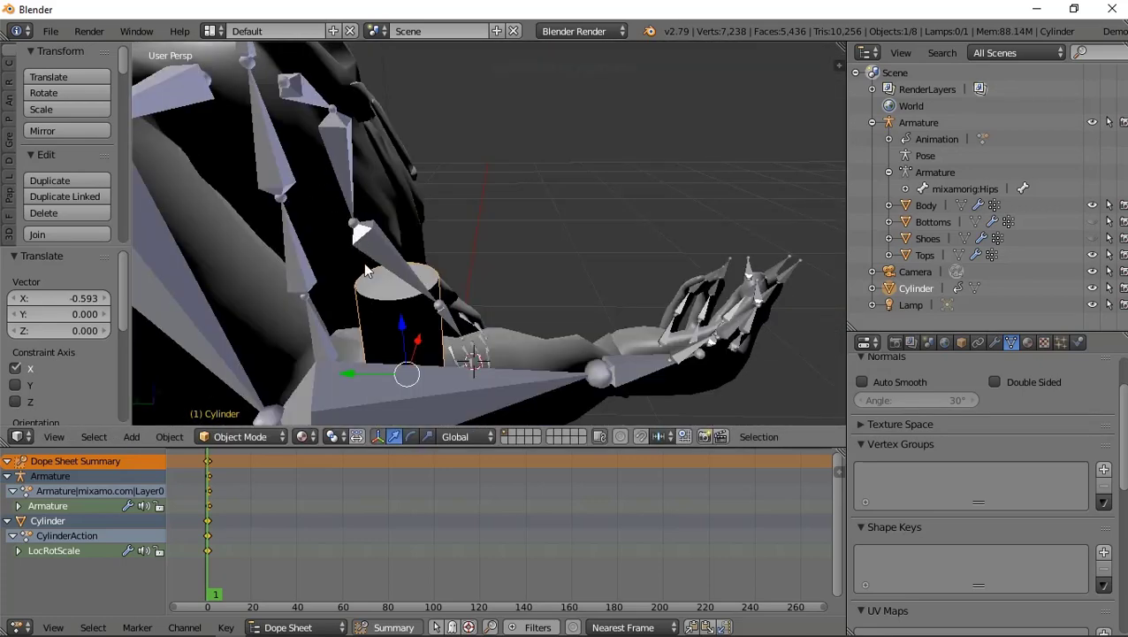
- Move the cylinder along Y to the hand and rotate it 90° about X
{"action": "left_click_drag", "start_coordinate": [350, 377], "coordinate": [578, 355]}
{"action": "scroll", "coordinate": [585, 329], "scroll_direction": "up", "scroll_amount": 1}
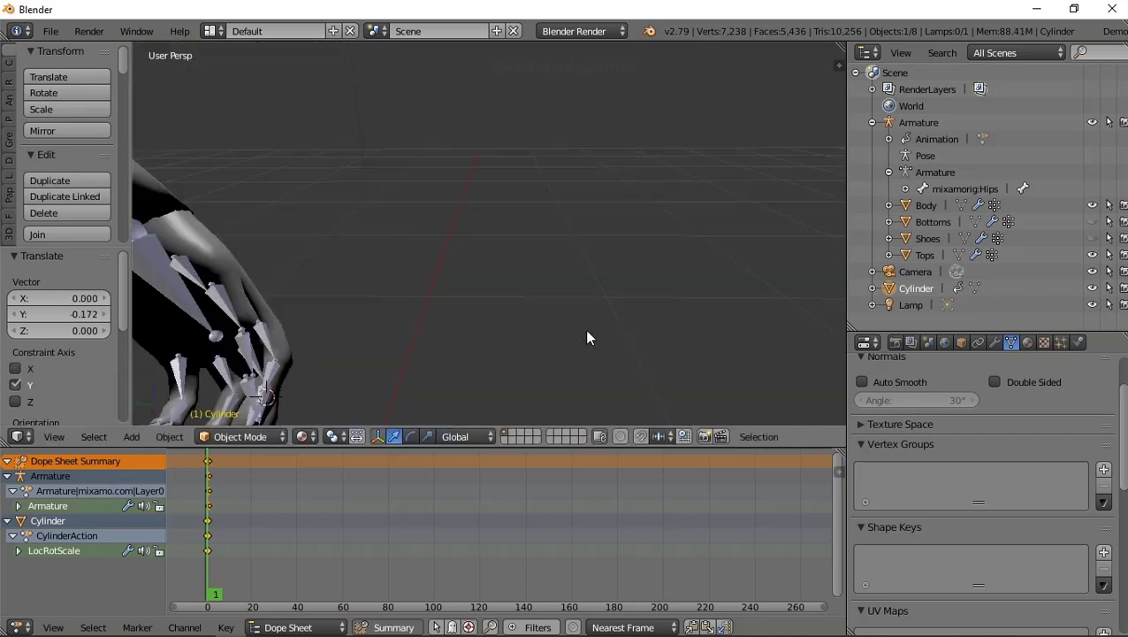
{"action": "scroll", "coordinate": [551, 294], "scroll_direction": "down", "scroll_amount": 2}
{"action": "scroll", "coordinate": [600, 323], "scroll_direction": "down", "scroll_amount": 2}
{"action": "scroll", "coordinate": [599, 323], "scroll_direction": "up", "scroll_amount": 5}
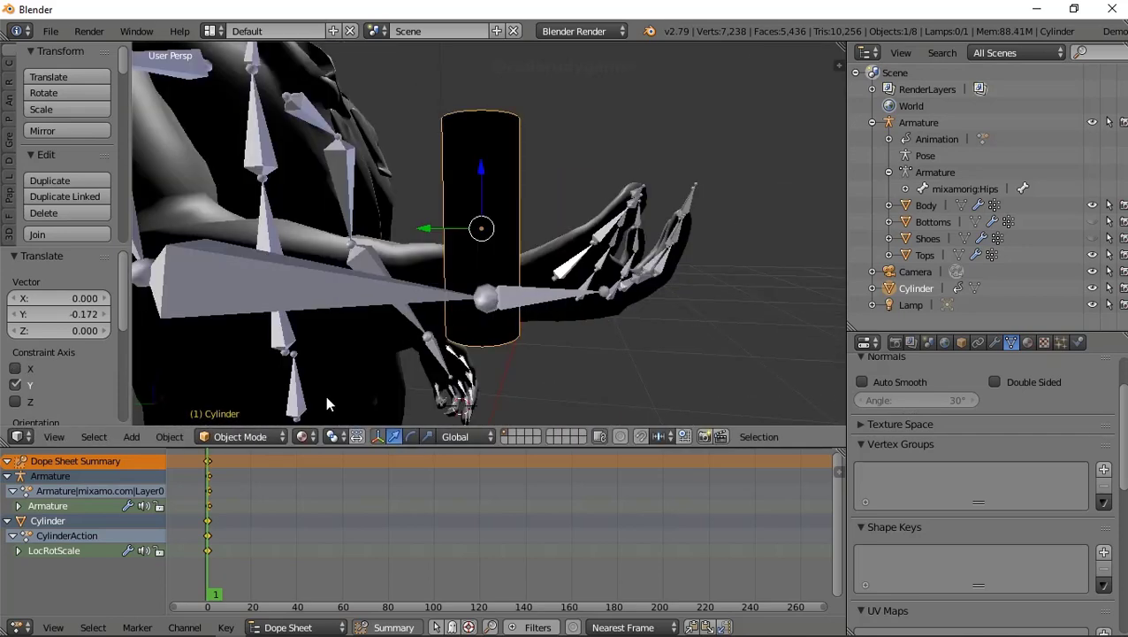
{"action": "left_click", "coordinate": [412, 438]}
{"action": "left_click_drag", "start_coordinate": [520, 192], "coordinate": [548, 287]}
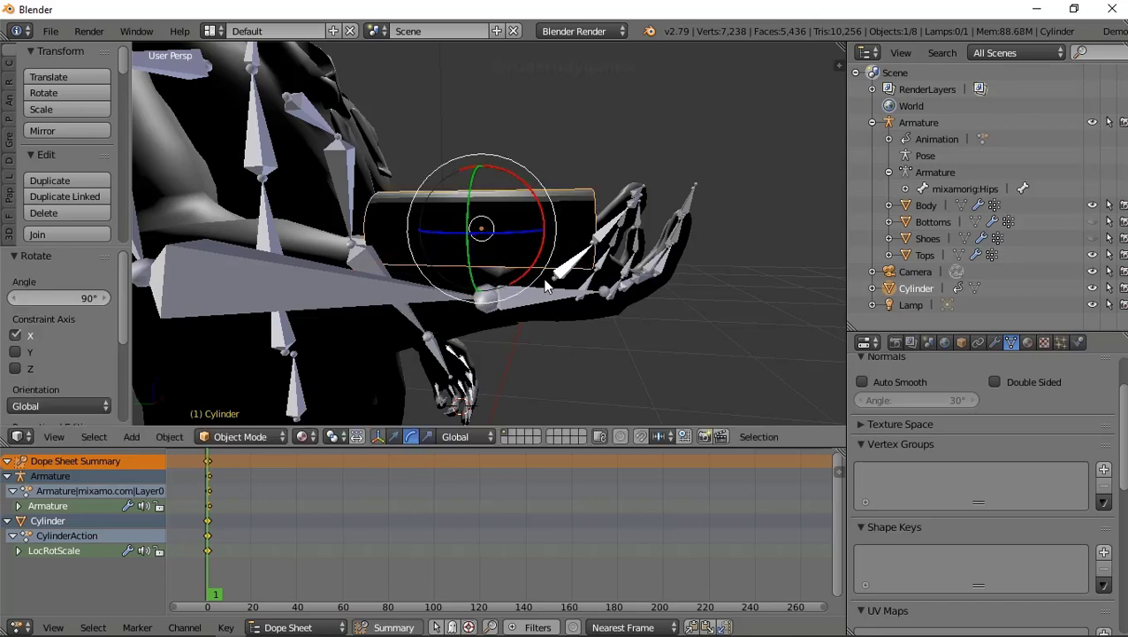
- Shrink the cylinder to 0.732 of its size
{"action": "middle_click_drag", "start_coordinate": [550, 291], "coordinate": [383, 274]}
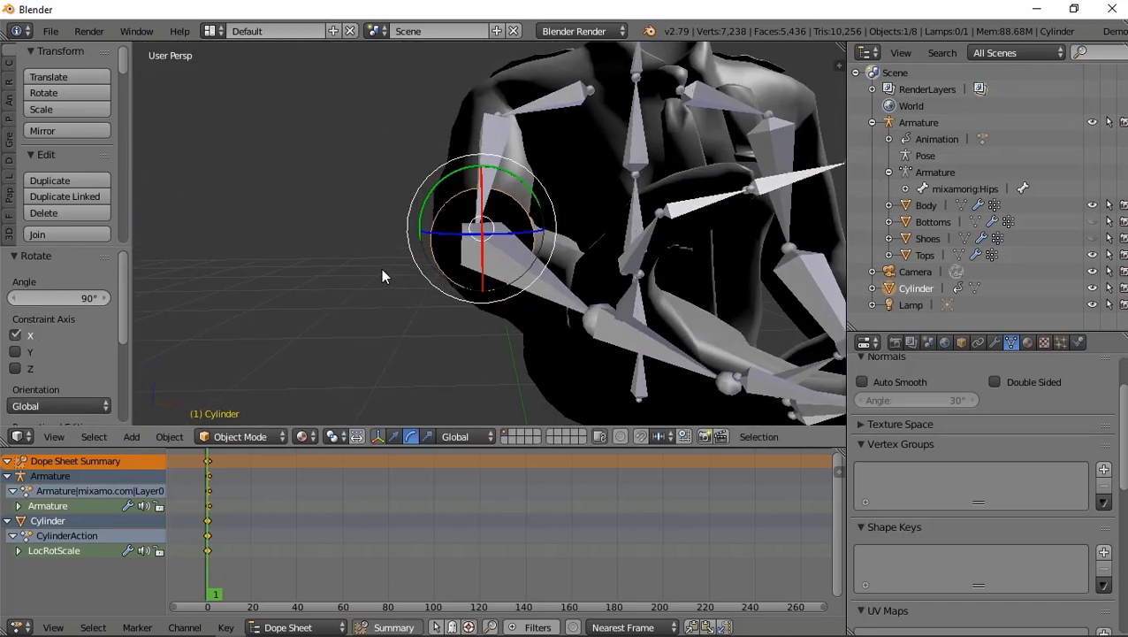
{"action": "key", "text": "s"}
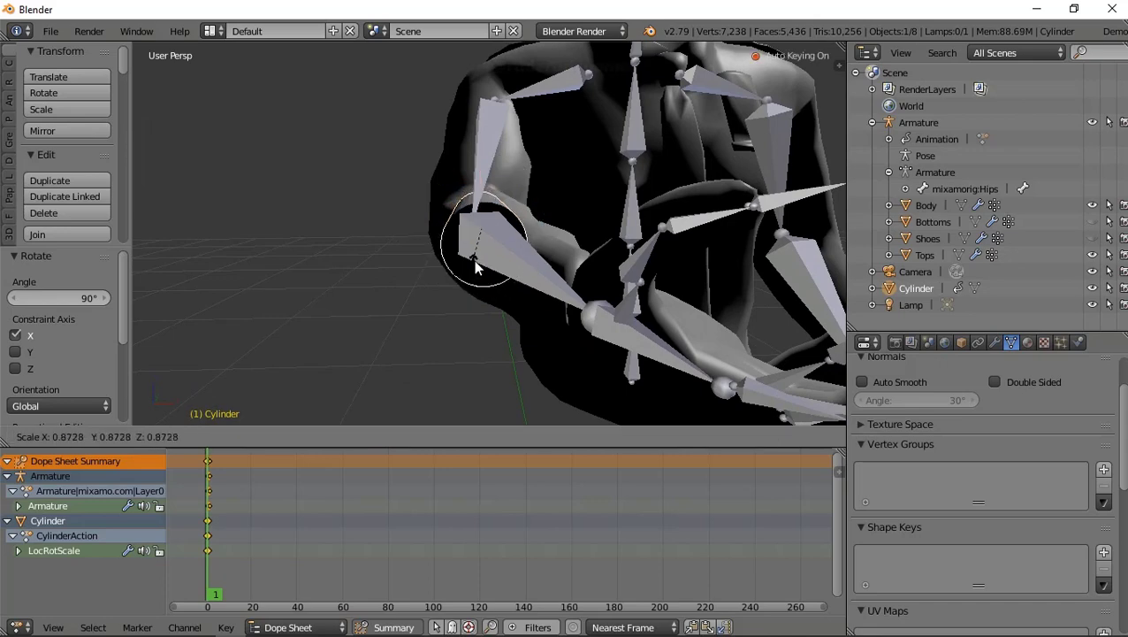
{"action": "left_click", "coordinate": [473, 260]}
{"action": "middle_click_drag", "start_coordinate": [473, 260], "coordinate": [606, 324]}
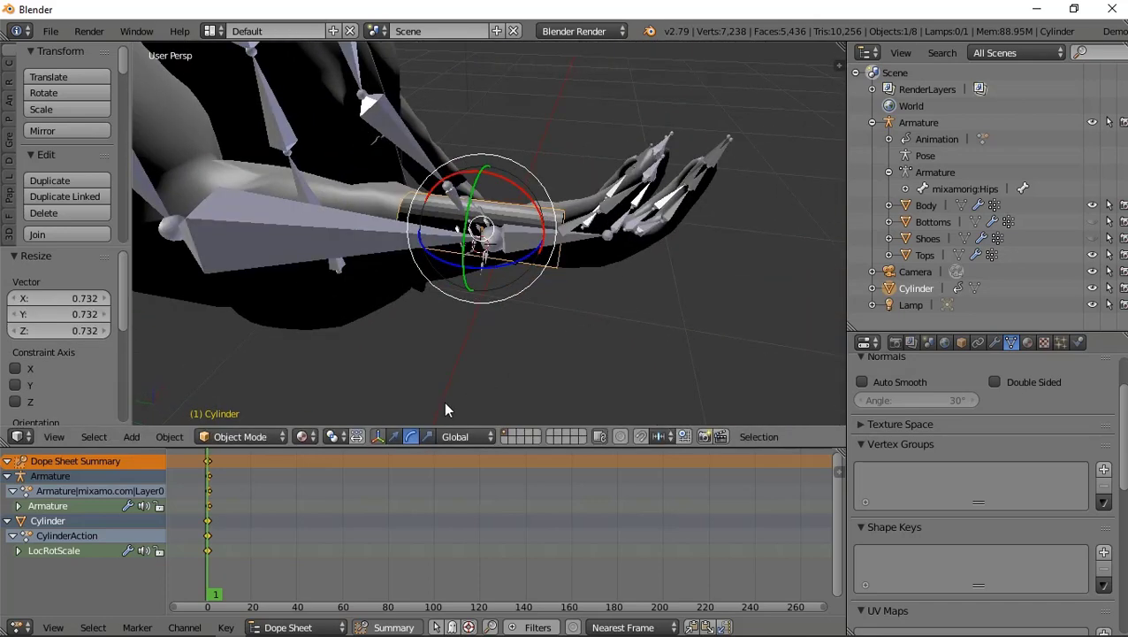
- Move the cylinder along X and Y into the hand, lowering it slightly along Z
{"action": "left_click", "coordinate": [394, 436]}
{"action": "mouse_move", "coordinate": [398, 409]}
{"action": "middle_mouse_down"}
{"action": "mouse_move", "coordinate": [488, 377]}
{"action": "mouse_move", "coordinate": [484, 265]}
{"action": "middle_mouse_up"}
{"action": "left_click_drag", "start_coordinate": [486, 194], "coordinate": [495, 106]}
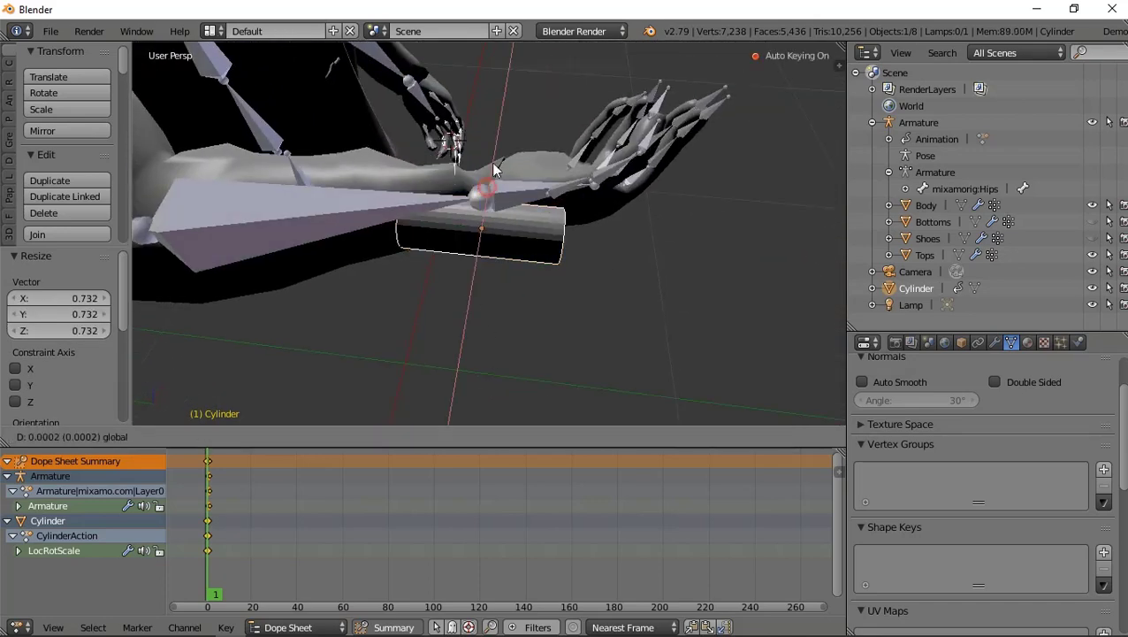
{"action": "mouse_move", "coordinate": [573, 102]}
{"action": "middle_mouse_down"}
{"action": "mouse_move", "coordinate": [474, 86]}
{"action": "mouse_move", "coordinate": [419, 57]}
{"action": "mouse_move", "coordinate": [527, 170]}
{"action": "mouse_move", "coordinate": [529, 134]}
{"action": "middle_mouse_up"}
{"action": "left_click_drag", "start_coordinate": [448, 89], "coordinate": [510, 160]}
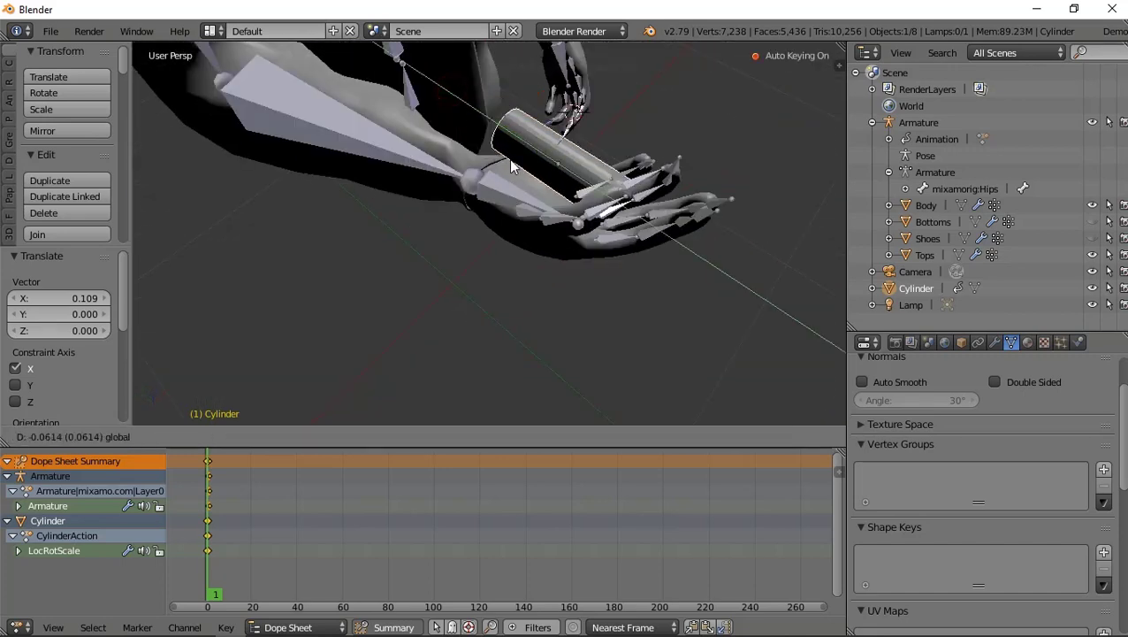
{"action": "left_click_drag", "start_coordinate": [531, 205], "coordinate": [528, 198]}
{"action": "mouse_move", "coordinate": [529, 199]}
{"action": "middle_mouse_down"}
{"action": "mouse_move", "coordinate": [516, 171]}
{"action": "mouse_move", "coordinate": [404, 147]}
{"action": "mouse_move", "coordinate": [263, 141]}
{"action": "middle_mouse_up"}
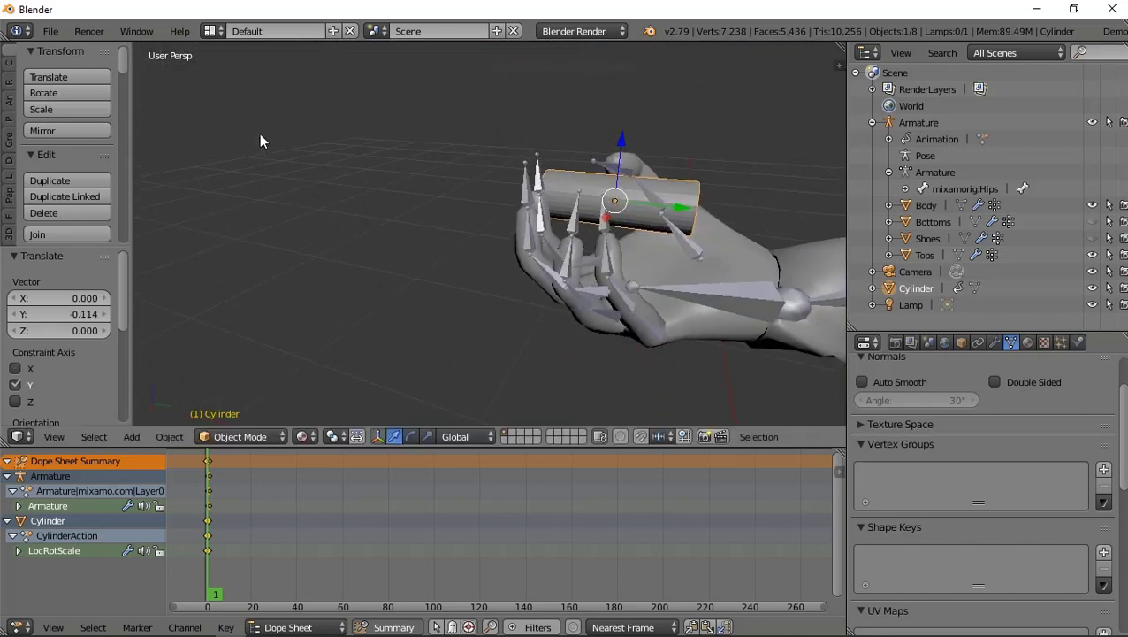
{"action": "left_click_drag", "start_coordinate": [628, 152], "coordinate": [627, 159]}
{"action": "middle_click_drag", "start_coordinate": [628, 159], "coordinate": [563, 253]}
- Shrink the cylinder slightly, then enlarge it to 1.661
{"action": "key", "text": "s"}
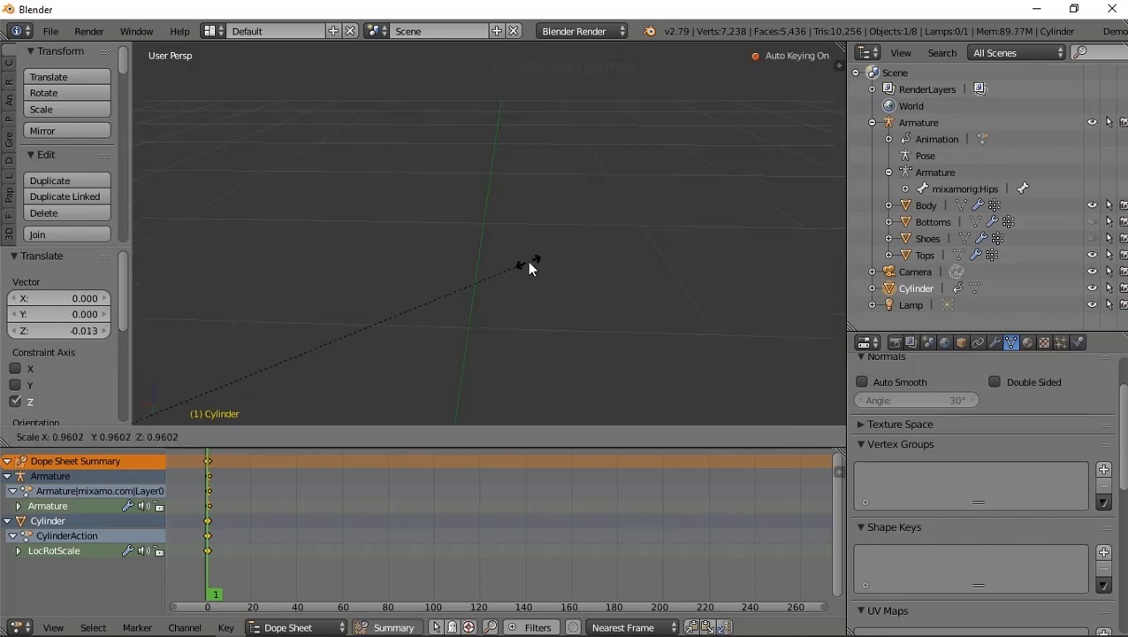
{"action": "left_click", "coordinate": [527, 257]}
{"action": "key", "text": "KP_Decimal"}
{"action": "scroll", "coordinate": [460, 238], "scroll_direction": "down", "scroll_amount": 3}
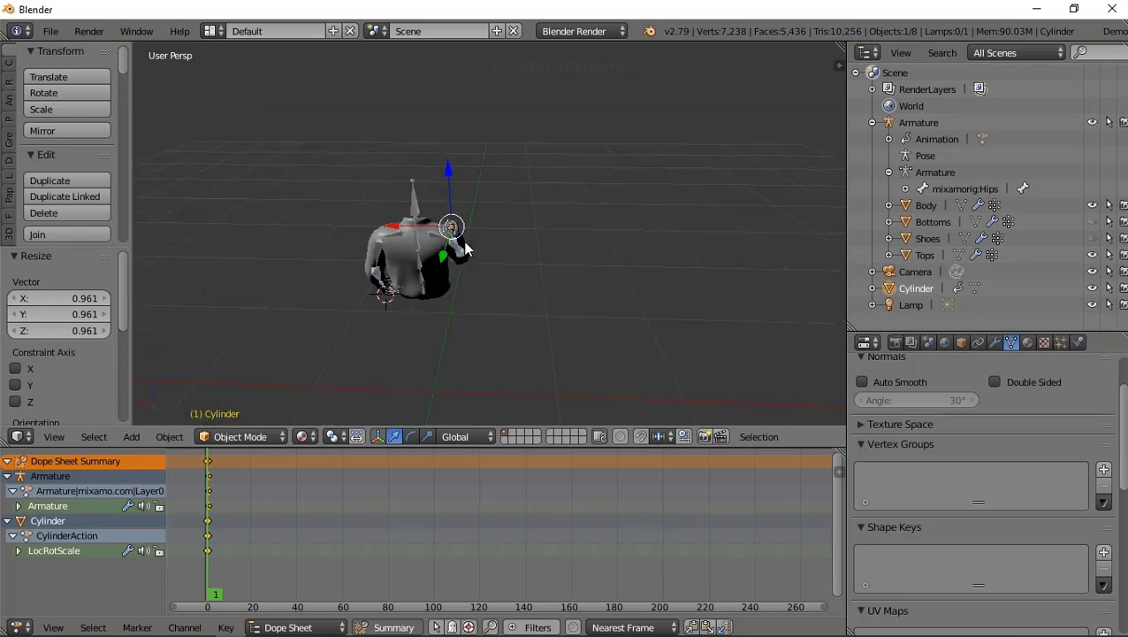
{"action": "scroll", "coordinate": [460, 239], "scroll_direction": "up", "scroll_amount": 5}
{"action": "key", "text": "s"}
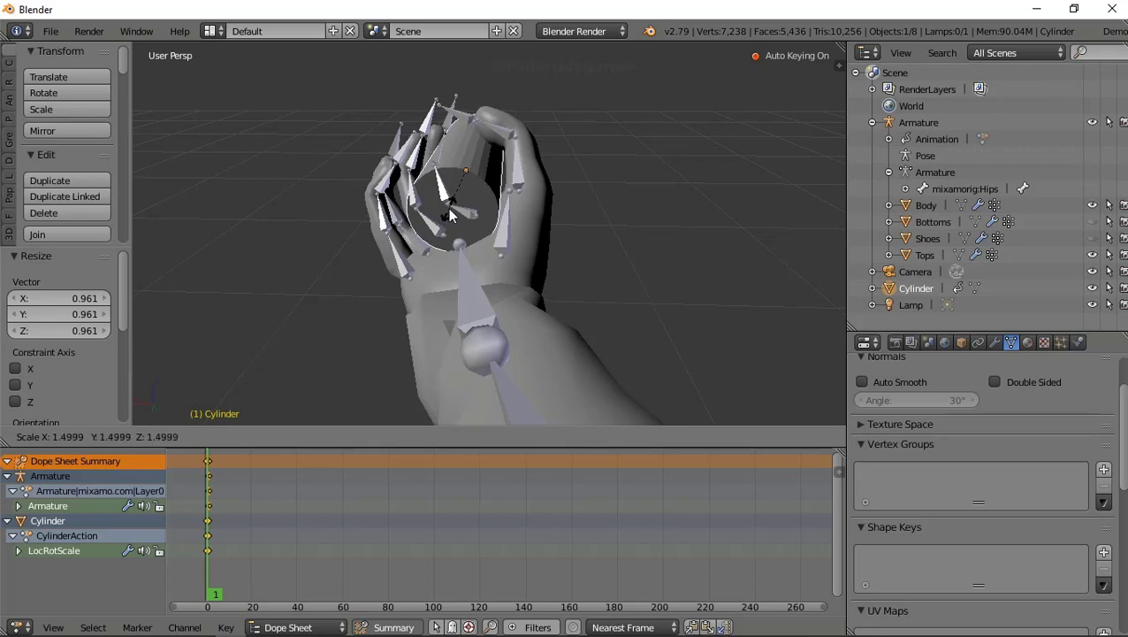
{"action": "left_click", "coordinate": [447, 210]}
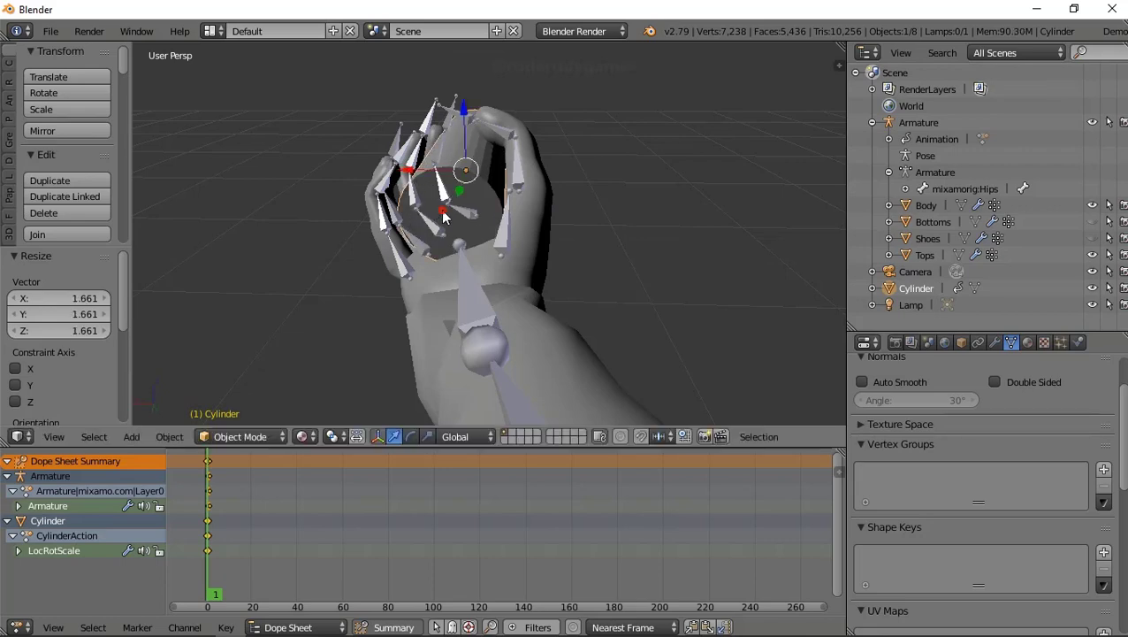
- Nudge the cylinder down, rescale it to 1.653, and check the fit in the hand
{"action": "middle_click_drag", "start_coordinate": [477, 252], "coordinate": [580, 261]}
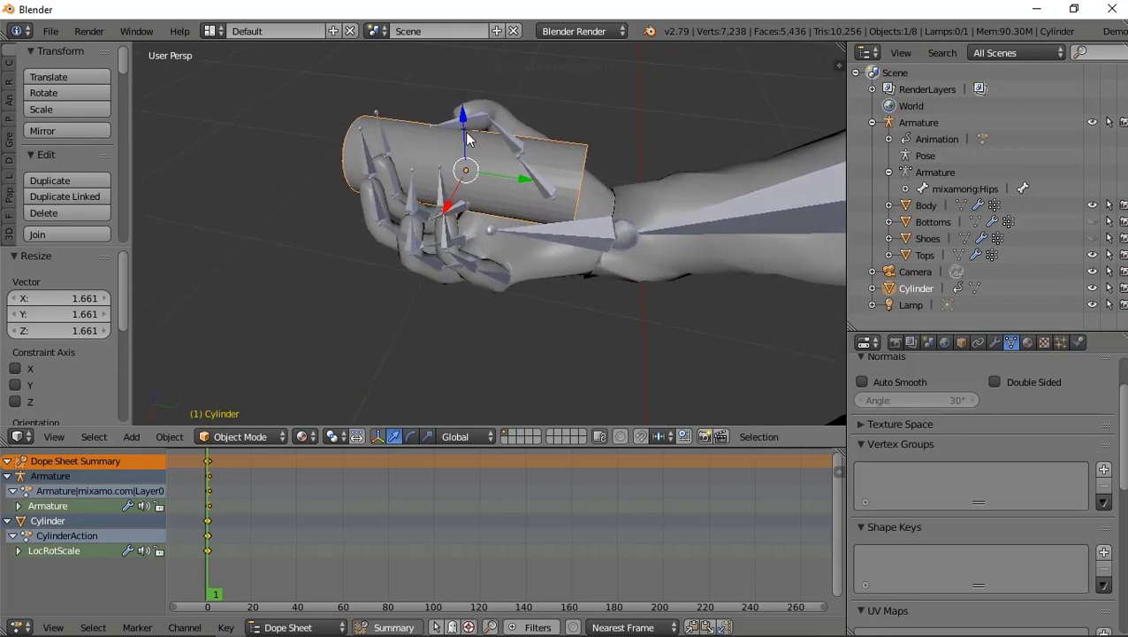
{"action": "left_click_drag", "start_coordinate": [461, 116], "coordinate": [465, 125]}
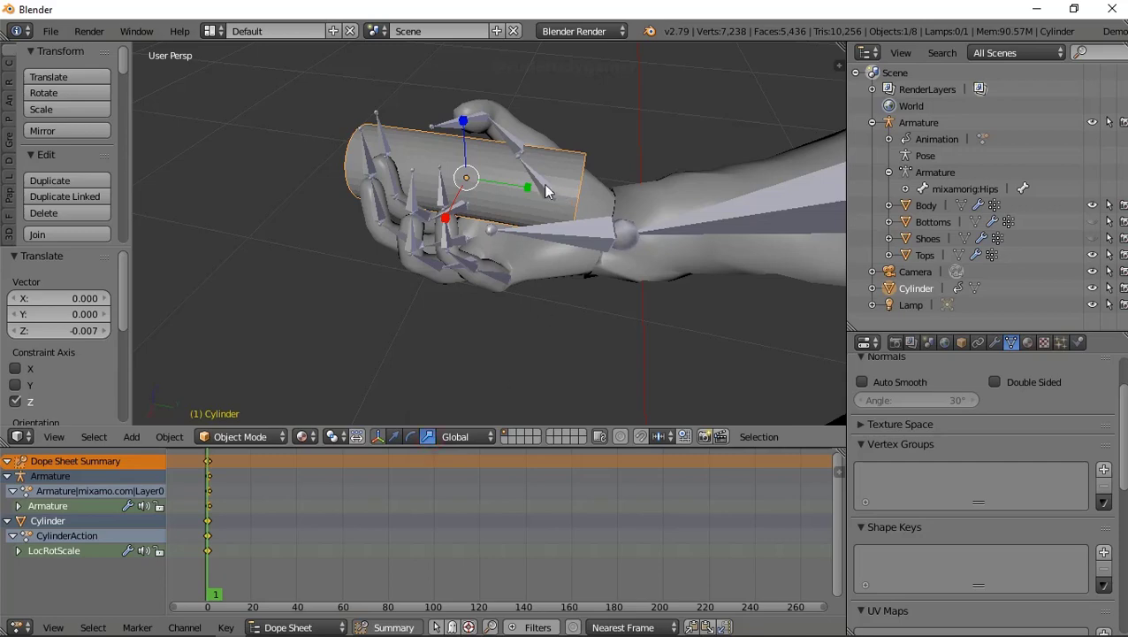
{"action": "key", "text": "s"}
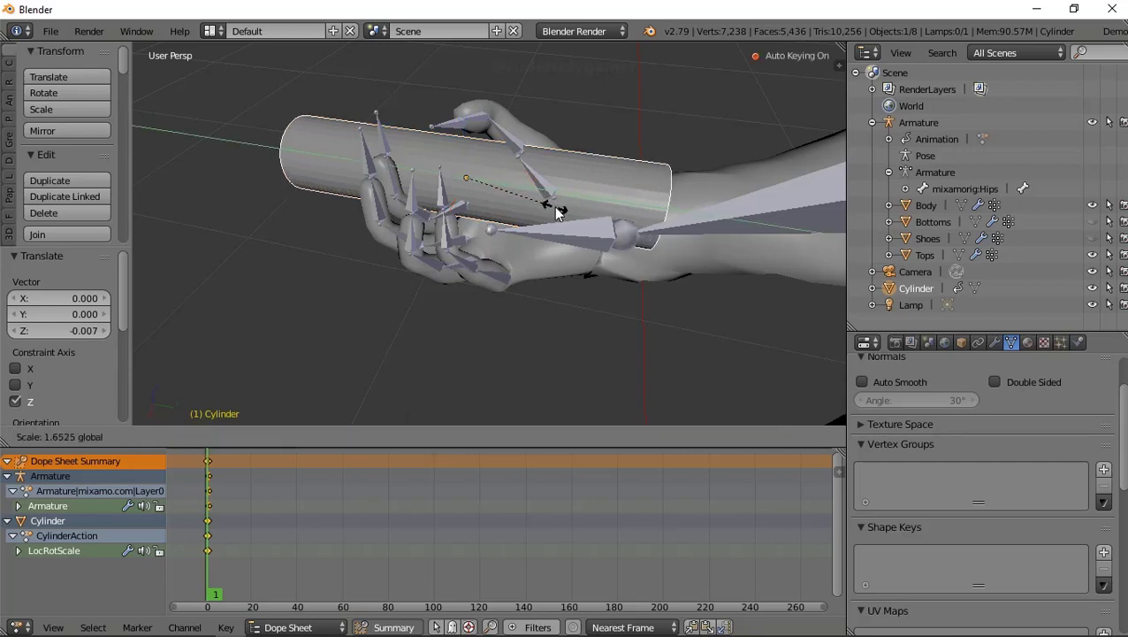
{"action": "left_click", "coordinate": [557, 212]}
{"action": "mouse_move", "coordinate": [557, 212]}
{"action": "middle_mouse_down"}
{"action": "mouse_move", "coordinate": [502, 280]}
{"action": "mouse_move", "coordinate": [427, 231]}
{"action": "mouse_move", "coordinate": [357, 213]}
{"action": "middle_mouse_up"}
{"action": "scroll", "coordinate": [354, 208], "scroll_direction": "down", "scroll_amount": 4}
{"action": "mouse_move", "coordinate": [433, 248]}
{"action": "middle_mouse_down"}
{"action": "mouse_move", "coordinate": [391, 263]}
{"action": "mouse_move", "coordinate": [433, 262]}
{"action": "mouse_move", "coordinate": [437, 244]}
{"action": "mouse_move", "coordinate": [409, 211]}
{"action": "mouse_move", "coordinate": [389, 244]}
{"action": "mouse_move", "coordinate": [373, 202]}
{"action": "mouse_move", "coordinate": [378, 214]}
{"action": "middle_mouse_up"}
{"action": "scroll", "coordinate": [437, 243], "scroll_direction": "down", "scroll_amount": 5}
{"action": "scroll", "coordinate": [405, 214], "scroll_direction": "up", "scroll_amount": 2}
{"action": "scroll", "coordinate": [390, 237], "scroll_direction": "up", "scroll_amount": 3}
{"action": "scroll", "coordinate": [383, 216], "scroll_direction": "up", "scroll_amount": 4}
{"action": "scroll", "coordinate": [389, 223], "scroll_direction": "down", "scroll_amount": 4}
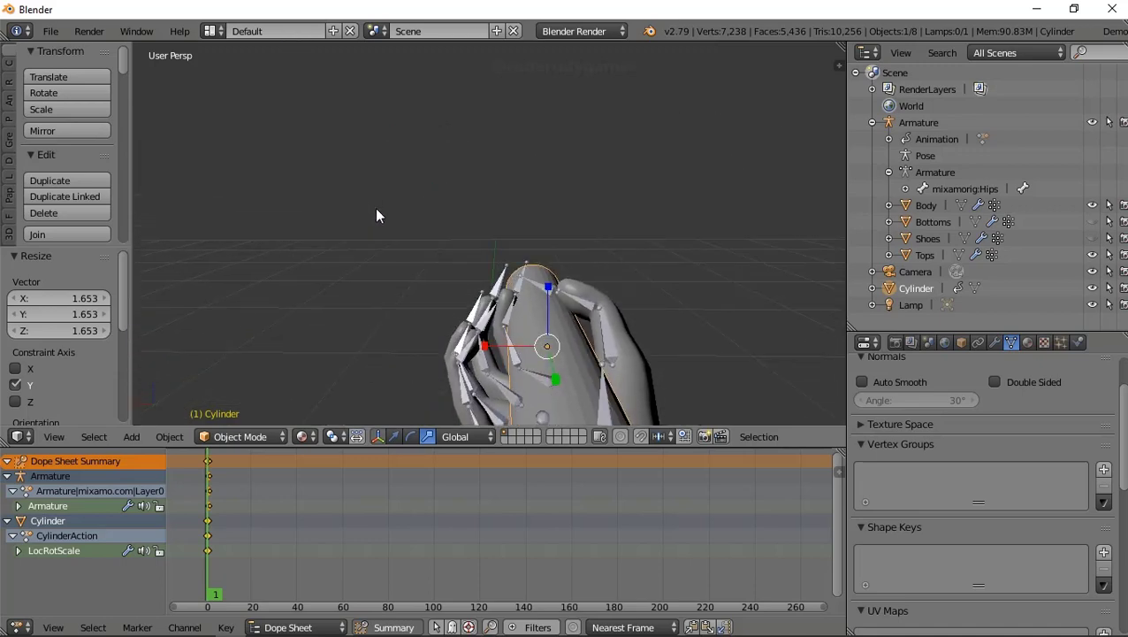
- Select the Body mesh and look at the available editing modes
{"action": "right_click", "coordinate": [509, 346]}
{"action": "scroll", "coordinate": [509, 340], "scroll_direction": "up", "scroll_amount": 3}
{"action": "scroll", "coordinate": [495, 323], "scroll_direction": "up", "scroll_amount": 1}
{"action": "scroll", "coordinate": [487, 307], "scroll_direction": "up", "scroll_amount": 2}
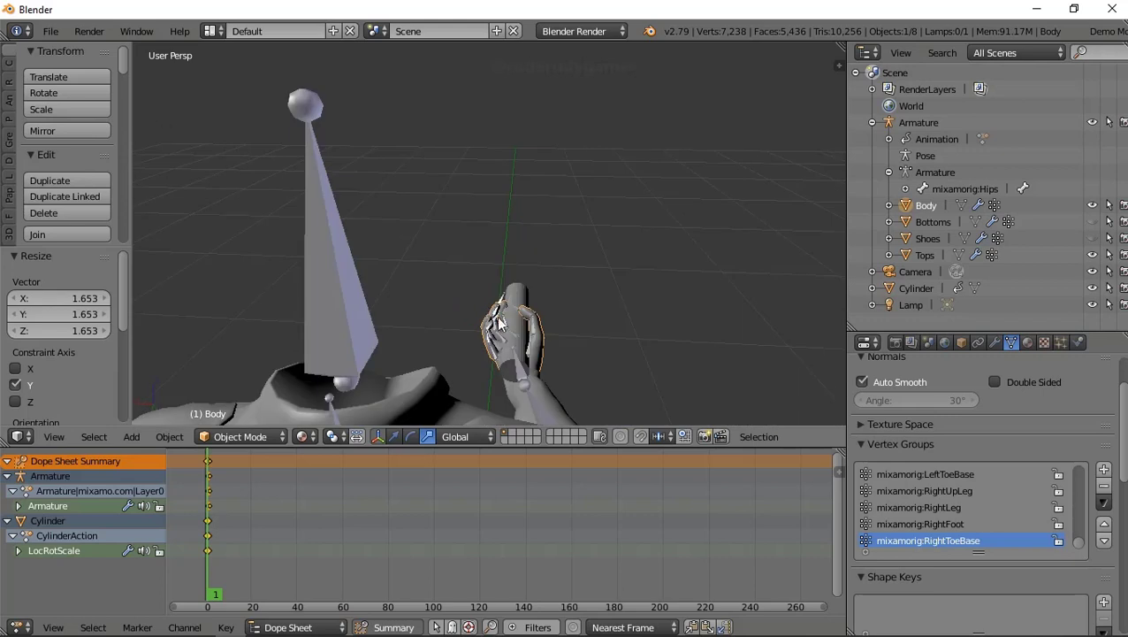
{"action": "scroll", "coordinate": [499, 320], "scroll_direction": "down", "scroll_amount": 4}
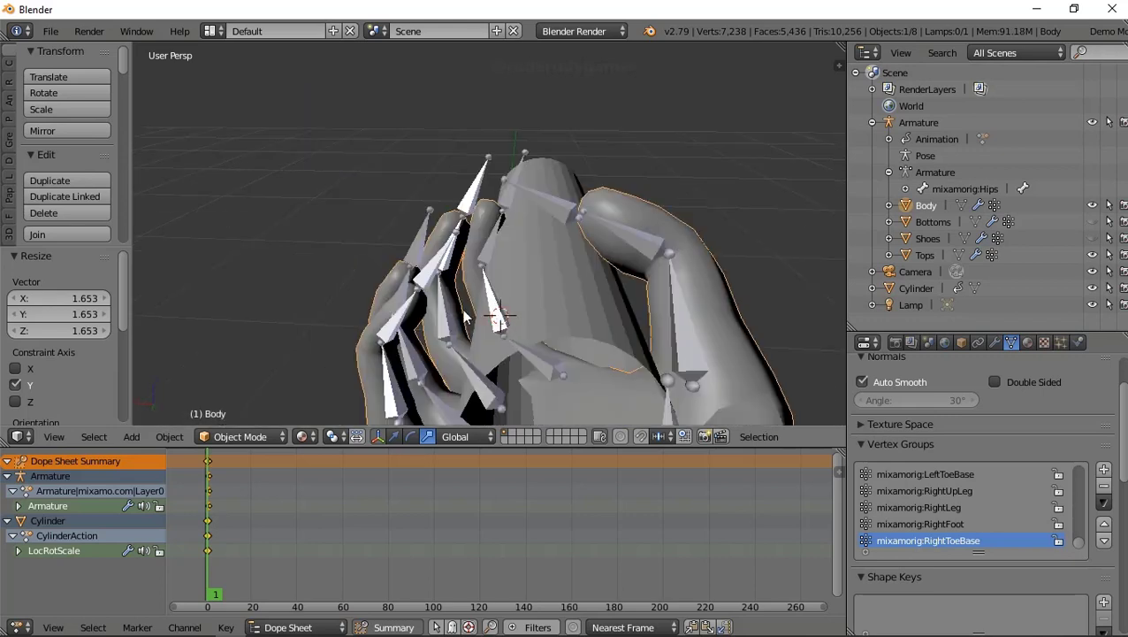
{"action": "left_click", "coordinate": [202, 442]}
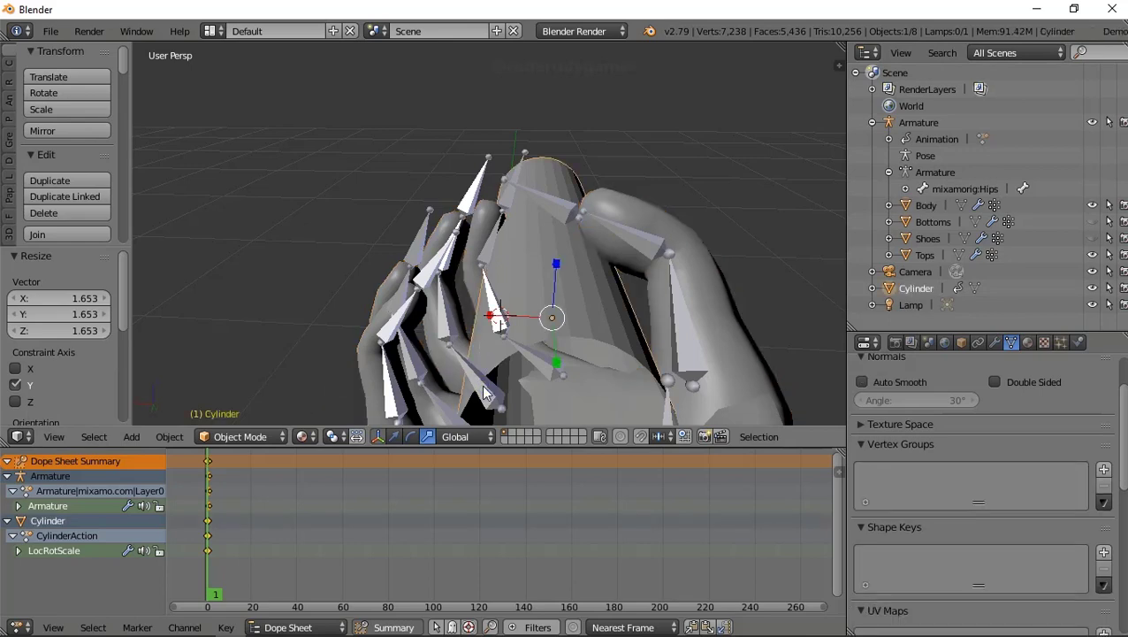
- Put the armature in Pose Mode and curl the index finger bone around Y and X
{"action": "right_click", "coordinate": [552, 210]}
{"action": "left_click", "coordinate": [247, 442]}
{"action": "left_click", "coordinate": [246, 386]}
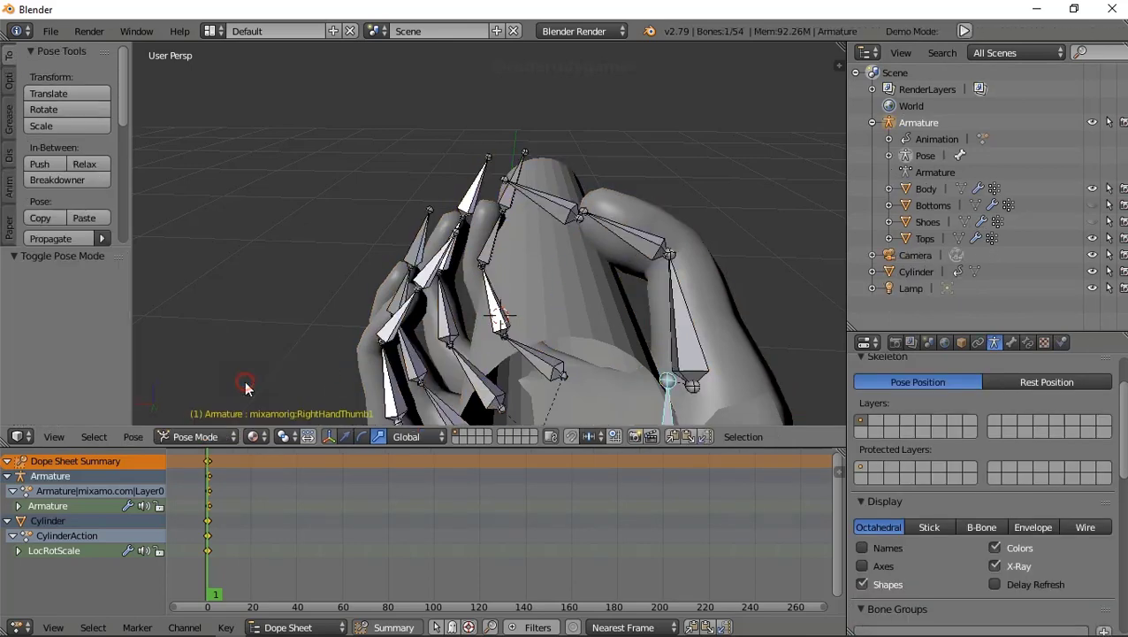
{"action": "middle_click_drag", "start_coordinate": [508, 318], "coordinate": [513, 354]}
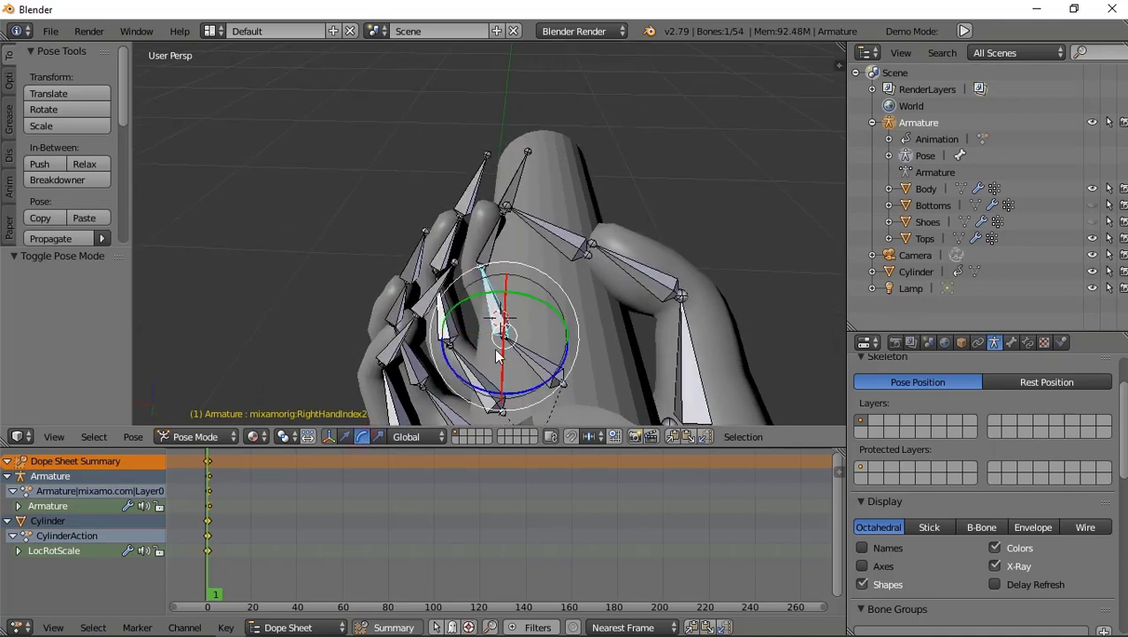
{"action": "left_click_drag", "start_coordinate": [548, 305], "coordinate": [531, 300]}
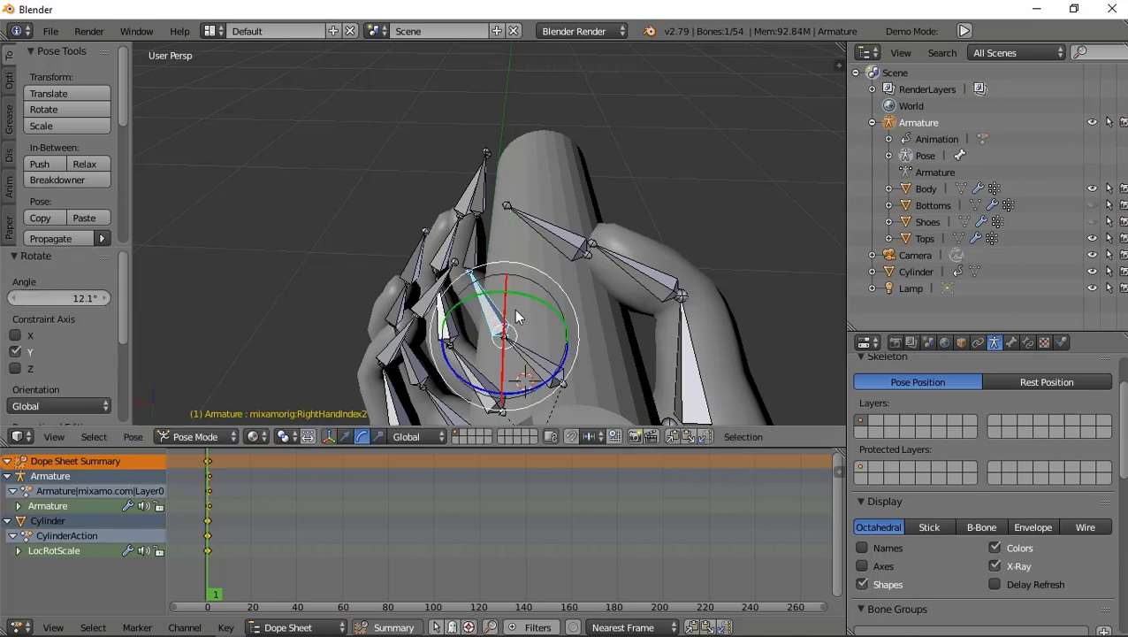
{"action": "left_click_drag", "start_coordinate": [503, 323], "coordinate": [523, 353]}
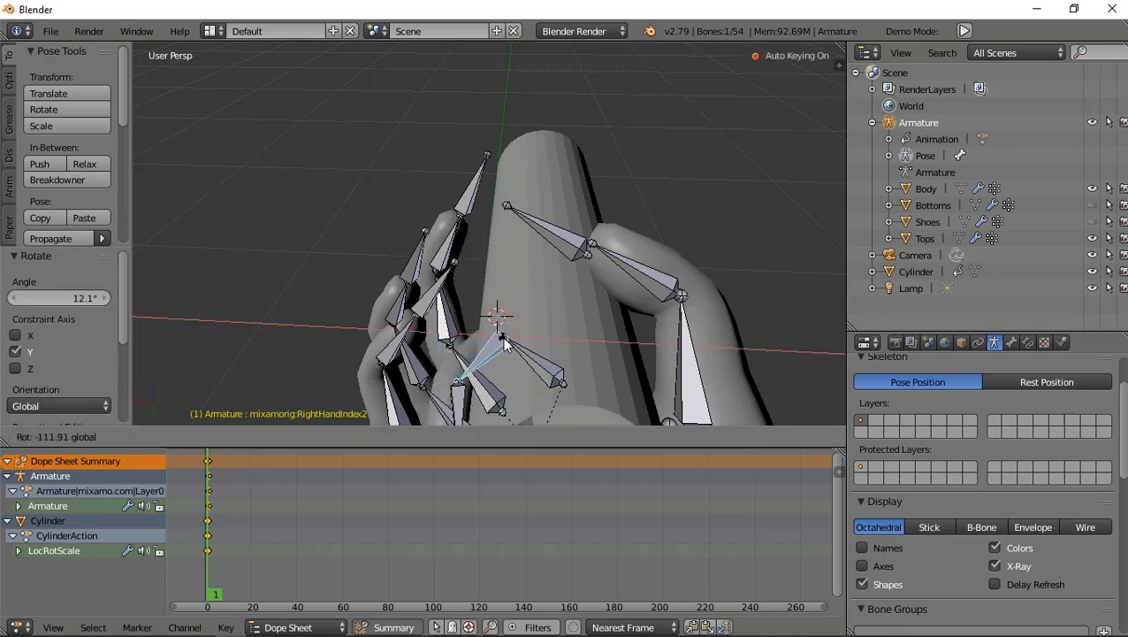
{"action": "mouse_move", "coordinate": [524, 353]}
{"action": "middle_mouse_down"}
{"action": "mouse_move", "coordinate": [512, 317]}
{"action": "mouse_move", "coordinate": [669, 311]}
{"action": "mouse_move", "coordinate": [596, 313]}
{"action": "mouse_move", "coordinate": [482, 387]}
{"action": "middle_mouse_up"}
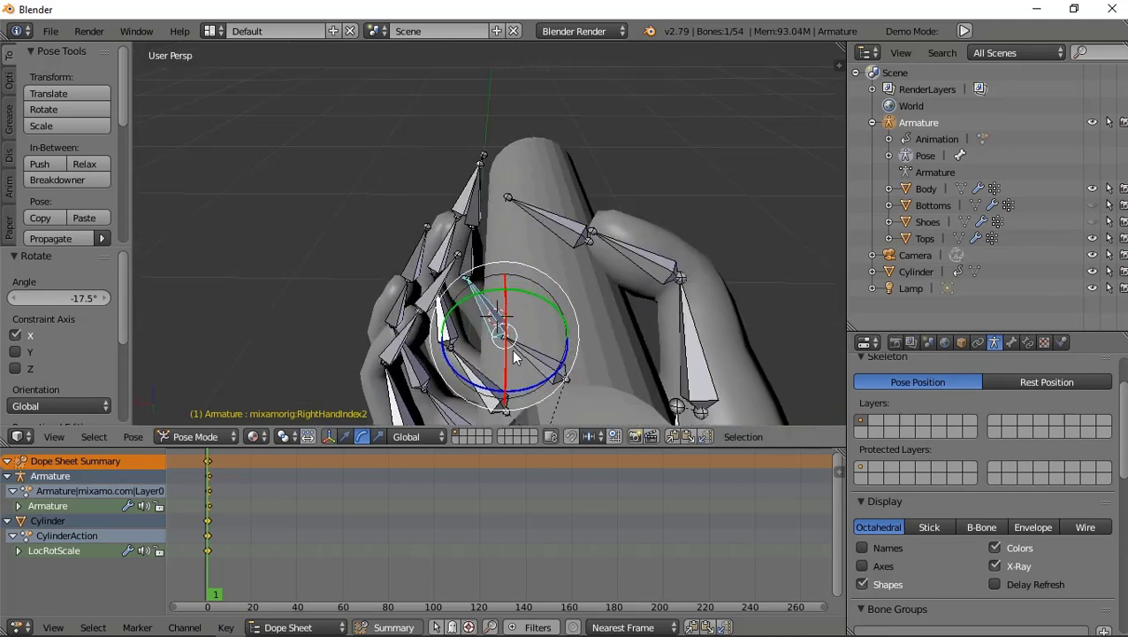
- Curl the middle finger's base bone inward around the cylinder
{"action": "right_click", "coordinate": [482, 386]}
{"action": "mouse_move", "coordinate": [509, 382]}
{"action": "left_mouse_down"}
{"action": "mouse_move", "coordinate": [501, 405]}
{"action": "mouse_move", "coordinate": [524, 378]}
{"action": "left_mouse_up"}
{"action": "mouse_move", "coordinate": [525, 379]}
{"action": "middle_mouse_down"}
{"action": "mouse_move", "coordinate": [586, 325]}
{"action": "mouse_move", "coordinate": [670, 310]}
{"action": "mouse_move", "coordinate": [629, 342]}
{"action": "mouse_move", "coordinate": [636, 398]}
{"action": "mouse_move", "coordinate": [604, 327]}
{"action": "mouse_move", "coordinate": [549, 331]}
{"action": "mouse_move", "coordinate": [522, 362]}
{"action": "middle_mouse_up"}
{"action": "left_click_drag", "start_coordinate": [511, 395], "coordinate": [509, 404]}
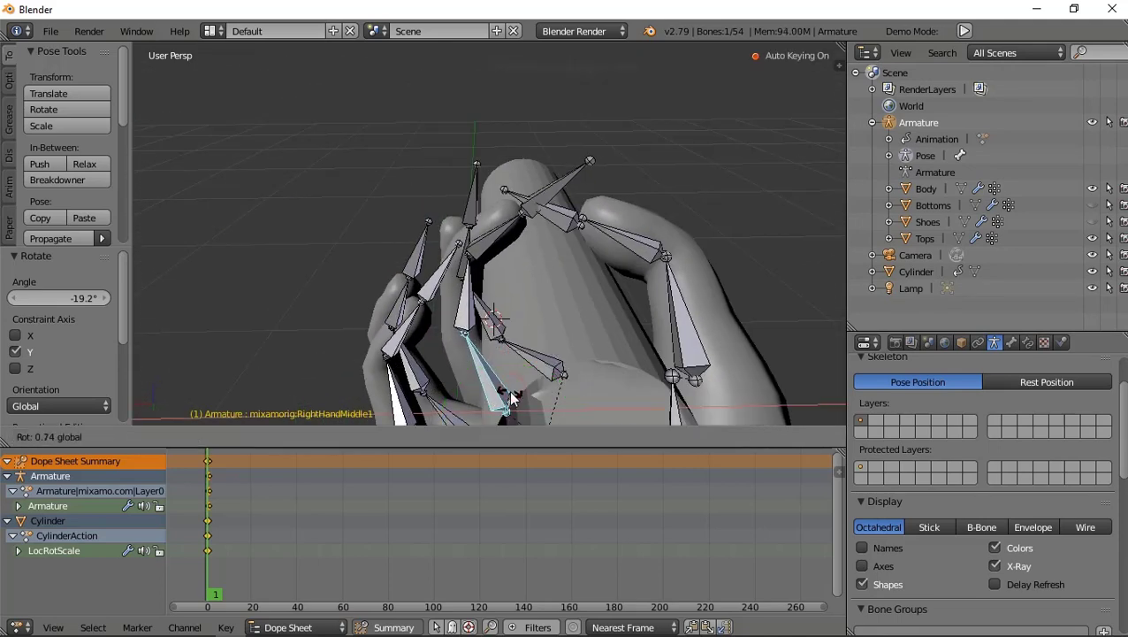
{"action": "mouse_move", "coordinate": [509, 404]}
{"action": "middle_mouse_down"}
{"action": "mouse_move", "coordinate": [506, 320]}
{"action": "mouse_move", "coordinate": [723, 325]}
{"action": "mouse_move", "coordinate": [753, 310]}
{"action": "mouse_move", "coordinate": [720, 357]}
{"action": "middle_mouse_up"}
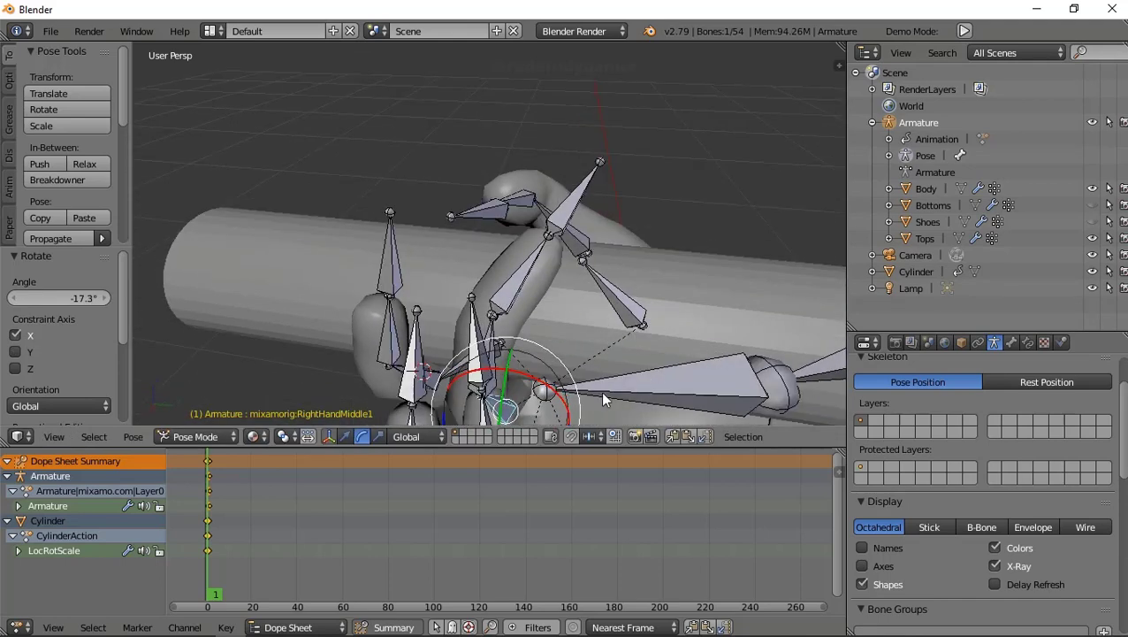
{"action": "left_click_drag", "start_coordinate": [535, 383], "coordinate": [566, 354]}
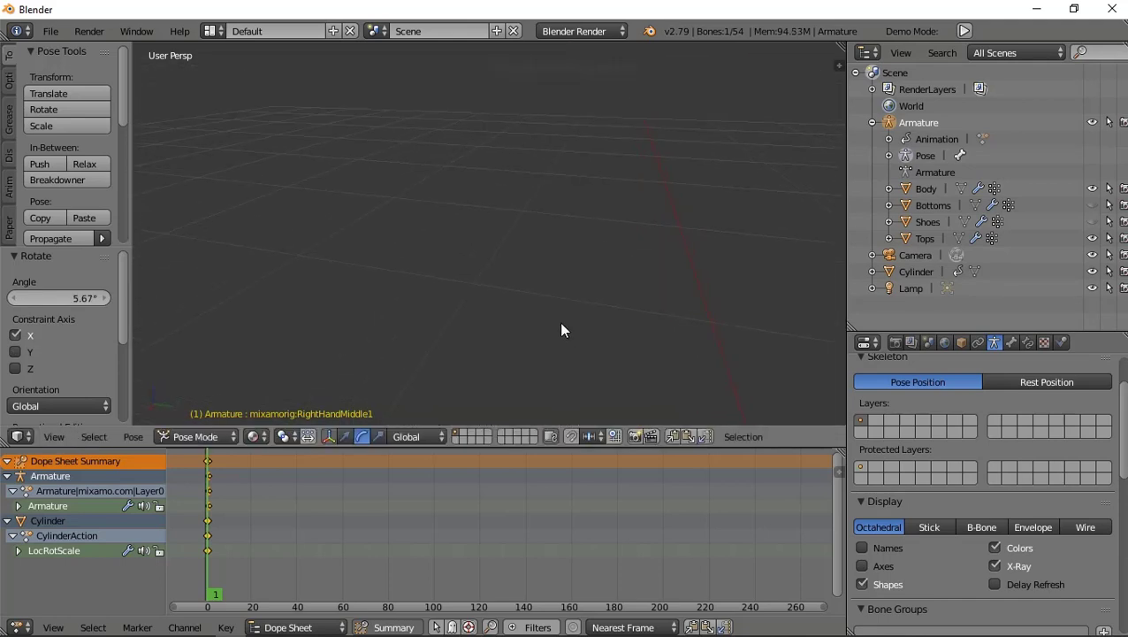
{"action": "mouse_move", "coordinate": [551, 320]}
{"action": "middle_mouse_down"}
{"action": "mouse_move", "coordinate": [580, 327]}
{"action": "mouse_move", "coordinate": [506, 306]}
{"action": "mouse_move", "coordinate": [499, 361]}
{"action": "middle_mouse_up"}
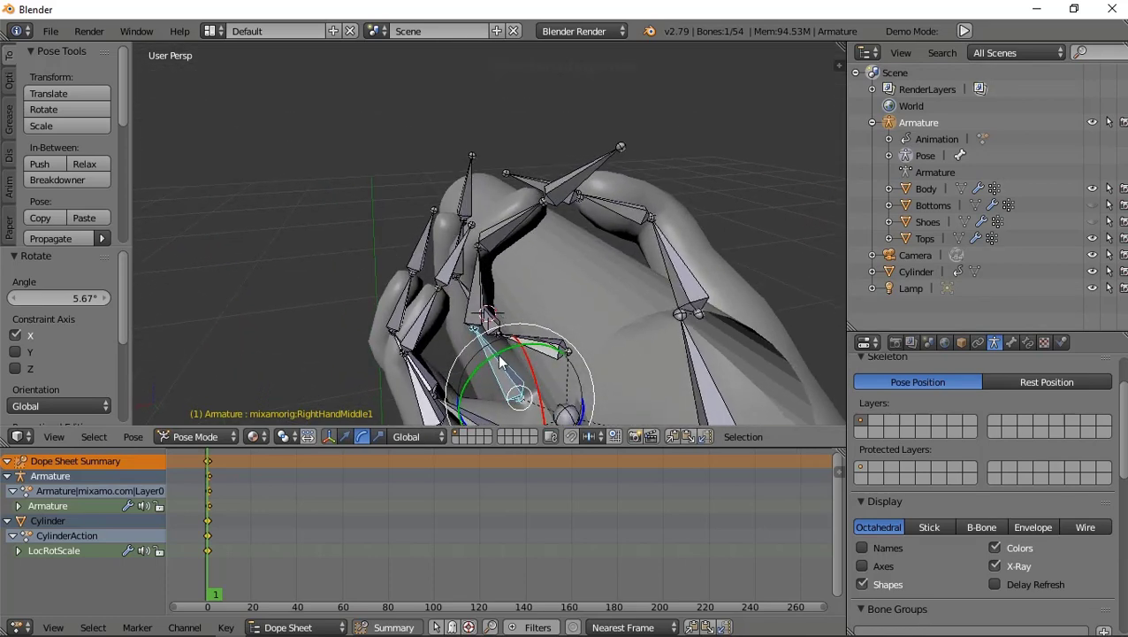
- Bend the ring finger's base bone around X and Y
{"action": "right_click", "coordinate": [484, 421]}
{"action": "scroll", "coordinate": [488, 265], "scroll_direction": "down", "scroll_amount": 3}
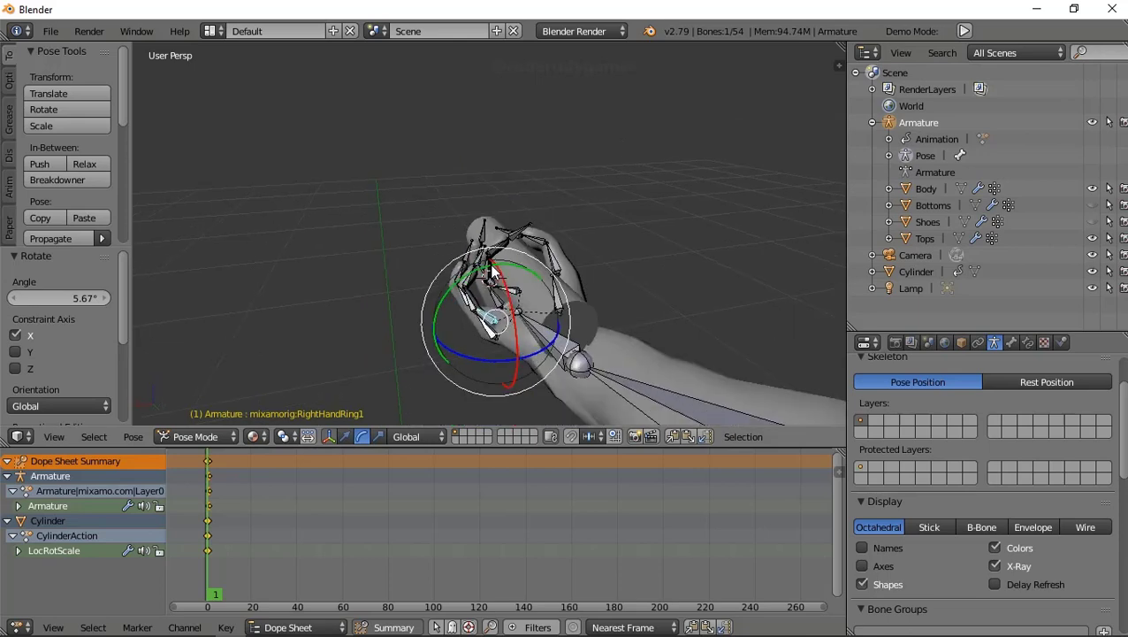
{"action": "middle_click_drag", "start_coordinate": [488, 266], "coordinate": [500, 312]}
{"action": "scroll", "coordinate": [500, 311], "scroll_direction": "up", "scroll_amount": 3}
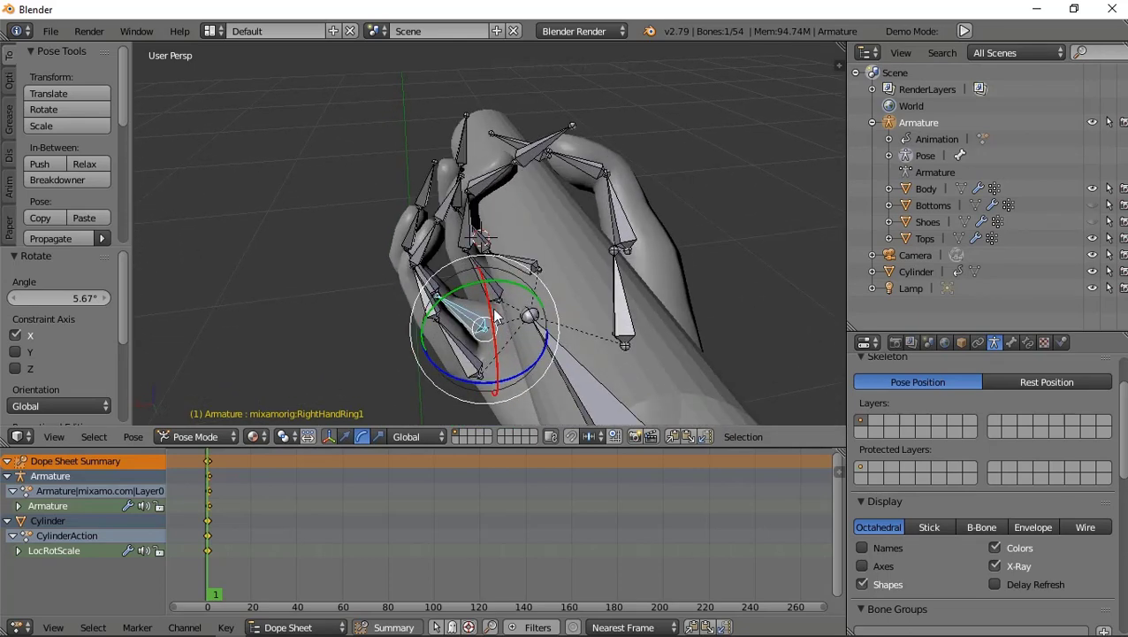
{"action": "left_click_drag", "start_coordinate": [495, 316], "coordinate": [522, 320]}
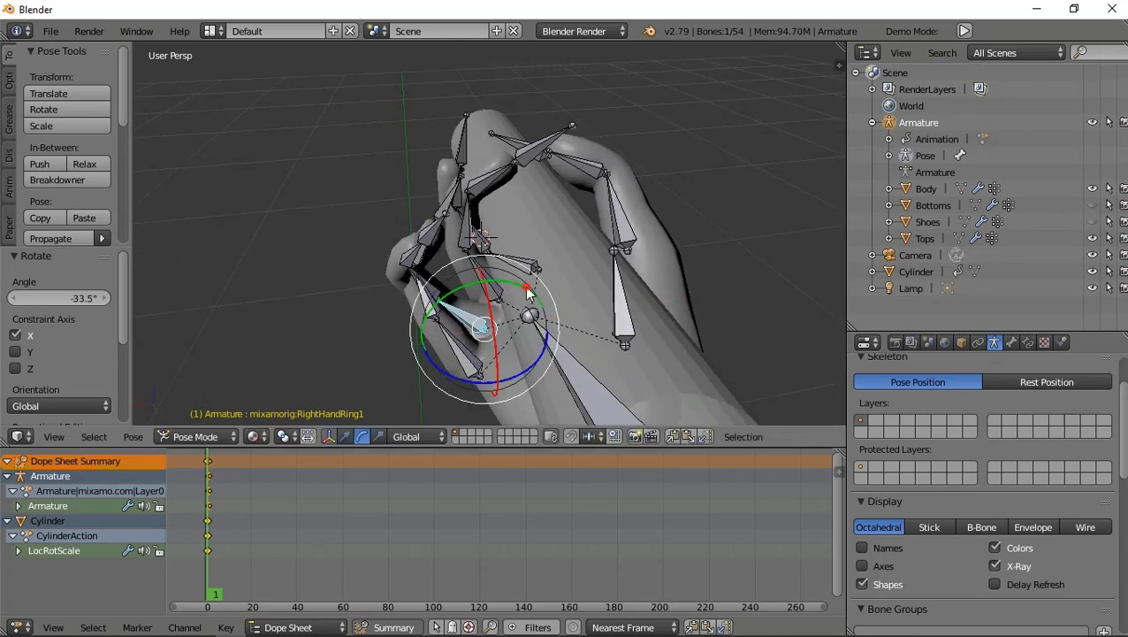
{"action": "key", "text": "r"}
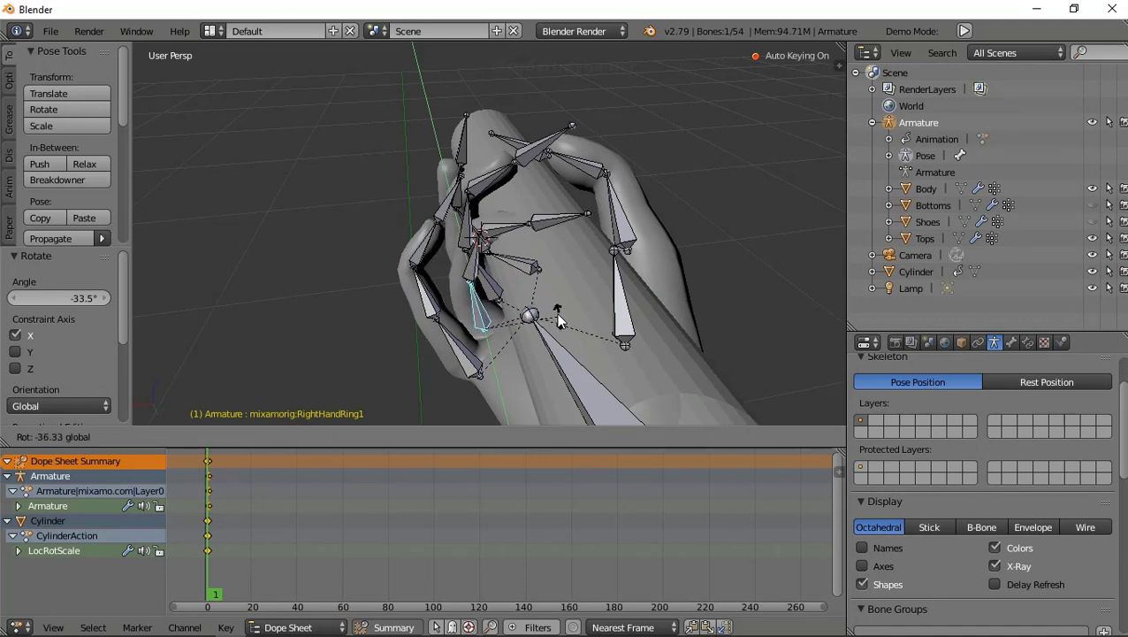
{"action": "key", "text": "y"}
{"action": "left_click", "coordinate": [522, 285]}
- Rotate the ring finger's tip and middle bones around Y
{"action": "right_click", "coordinate": [491, 235]}
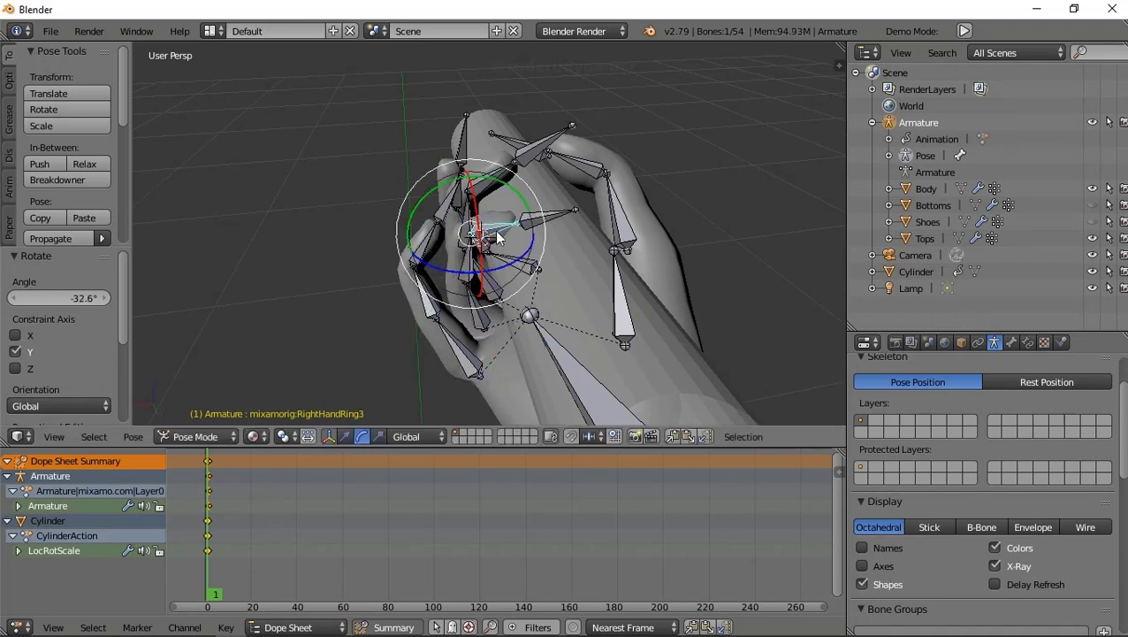
{"action": "key", "text": "r"}
{"action": "key", "text": "y"}
{"action": "left_click", "coordinate": [511, 191]}
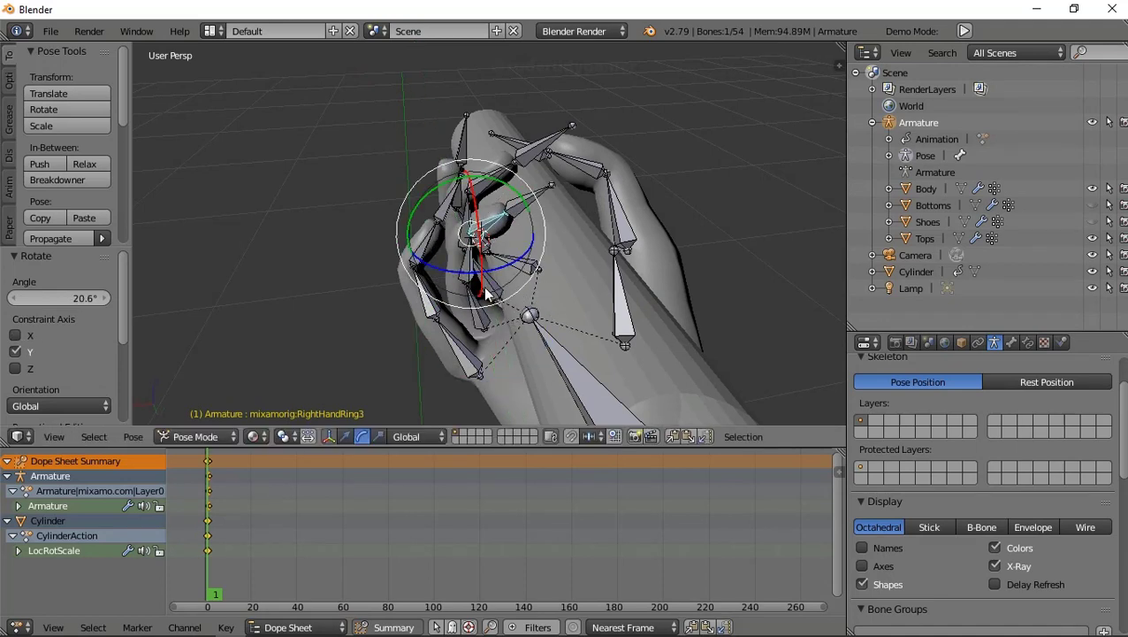
{"action": "right_click", "coordinate": [469, 261]}
{"action": "key", "text": "r"}
{"action": "key", "text": "y"}
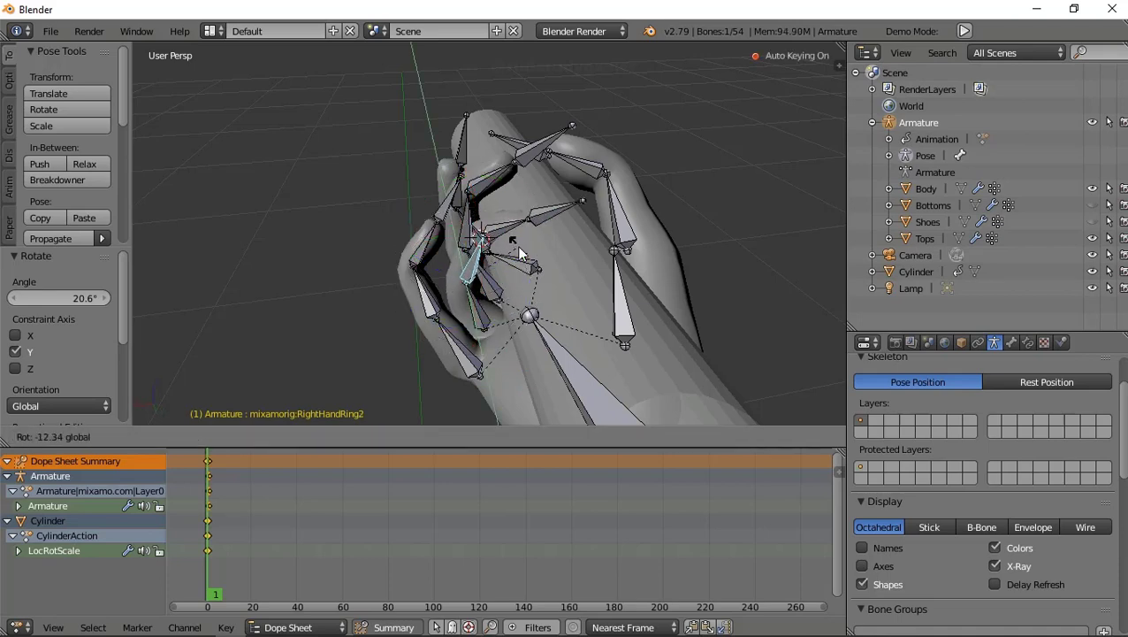
{"action": "left_click", "coordinate": [520, 252]}
{"action": "middle_click_drag", "start_coordinate": [517, 247], "coordinate": [506, 269]}
- Rotate the pinky's base bone around X and Y, then shift it into place
{"action": "right_click", "coordinate": [468, 362]}
{"action": "key", "text": "r"}
{"action": "key", "text": "x"}
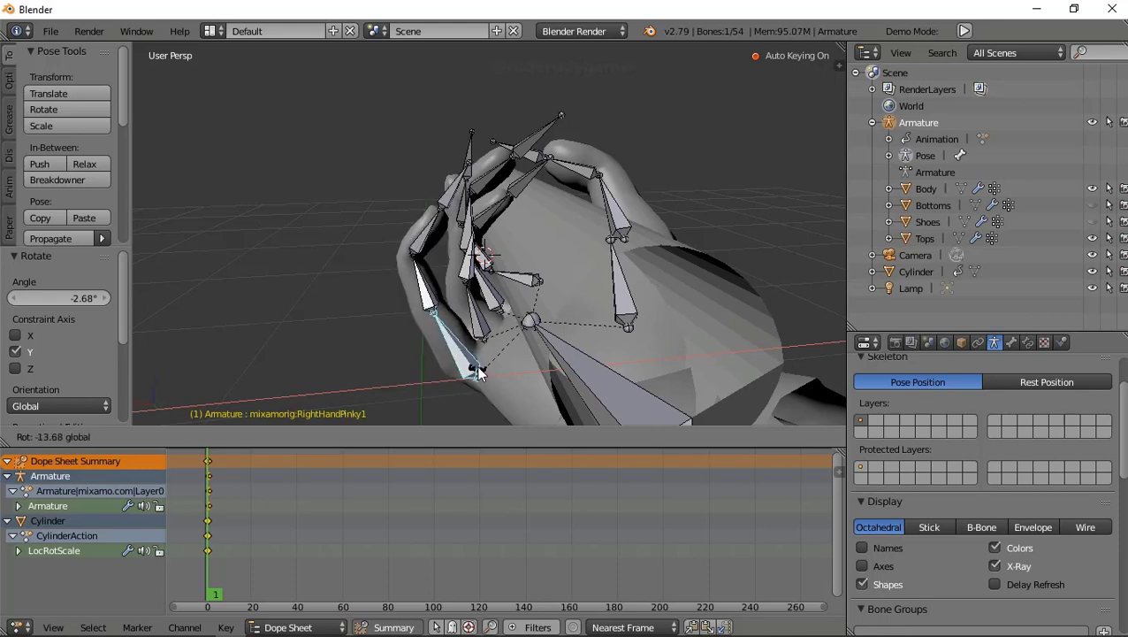
{"action": "left_click", "coordinate": [489, 361]}
{"action": "key", "text": "r"}
{"action": "key", "text": "y"}
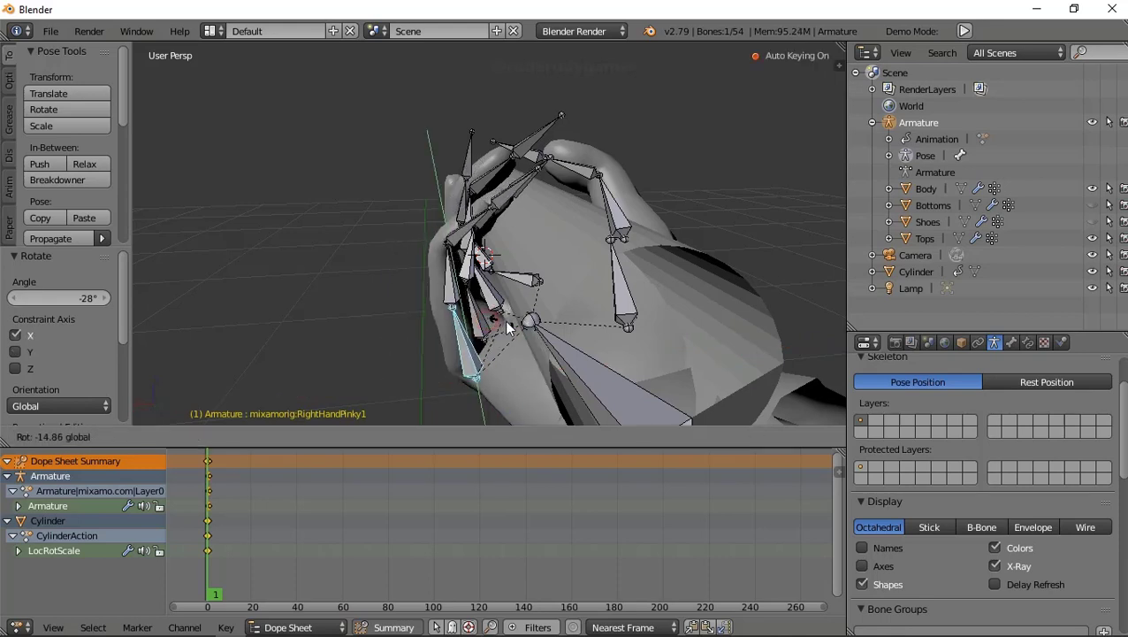
{"action": "left_click", "coordinate": [487, 367]}
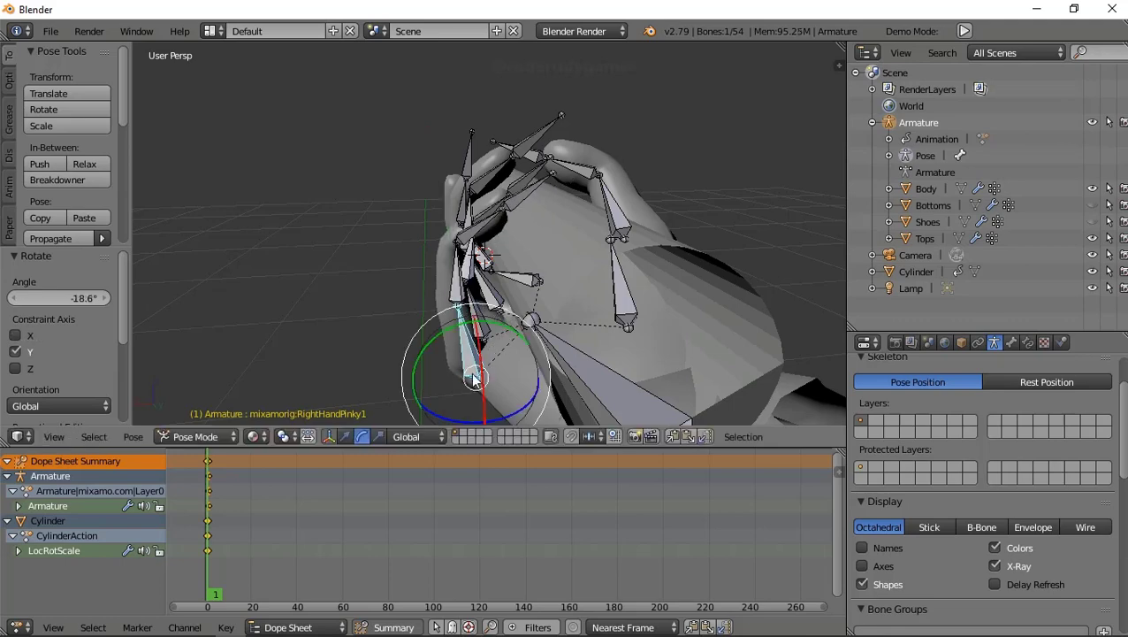
{"action": "key", "text": "g"}
{"action": "mouse_move", "coordinate": [474, 378]}
{"action": "middle_mouse_down"}
{"action": "mouse_move", "coordinate": [477, 353]}
{"action": "mouse_move", "coordinate": [531, 320]}
{"action": "mouse_move", "coordinate": [518, 358]}
{"action": "mouse_move", "coordinate": [487, 352]}
{"action": "mouse_move", "coordinate": [552, 265]}
{"action": "mouse_move", "coordinate": [488, 251]}
{"action": "middle_mouse_up"}
{"action": "left_click", "coordinate": [486, 341]}
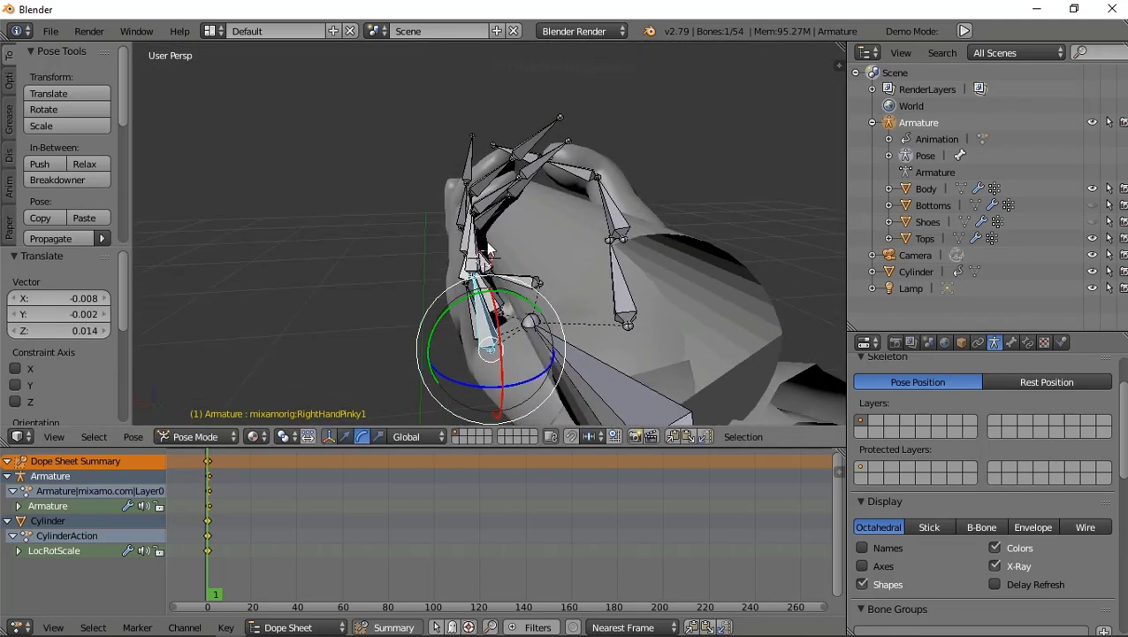
- Rotate the pinky's middle bone to bend it toward the cylinder
{"action": "right_click", "coordinate": [482, 223]}
{"action": "key", "text": "r"}
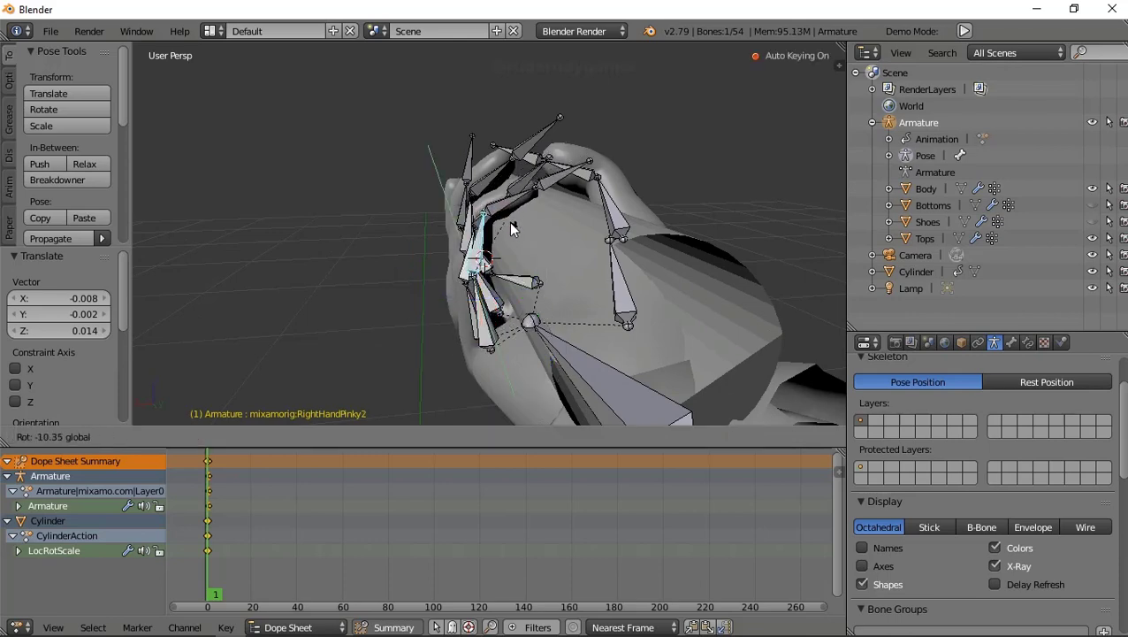
{"action": "left_click", "coordinate": [511, 223]}
{"action": "mouse_move", "coordinate": [510, 222]}
{"action": "middle_mouse_down"}
{"action": "mouse_move", "coordinate": [580, 285]}
{"action": "mouse_move", "coordinate": [672, 269]}
{"action": "middle_mouse_up"}
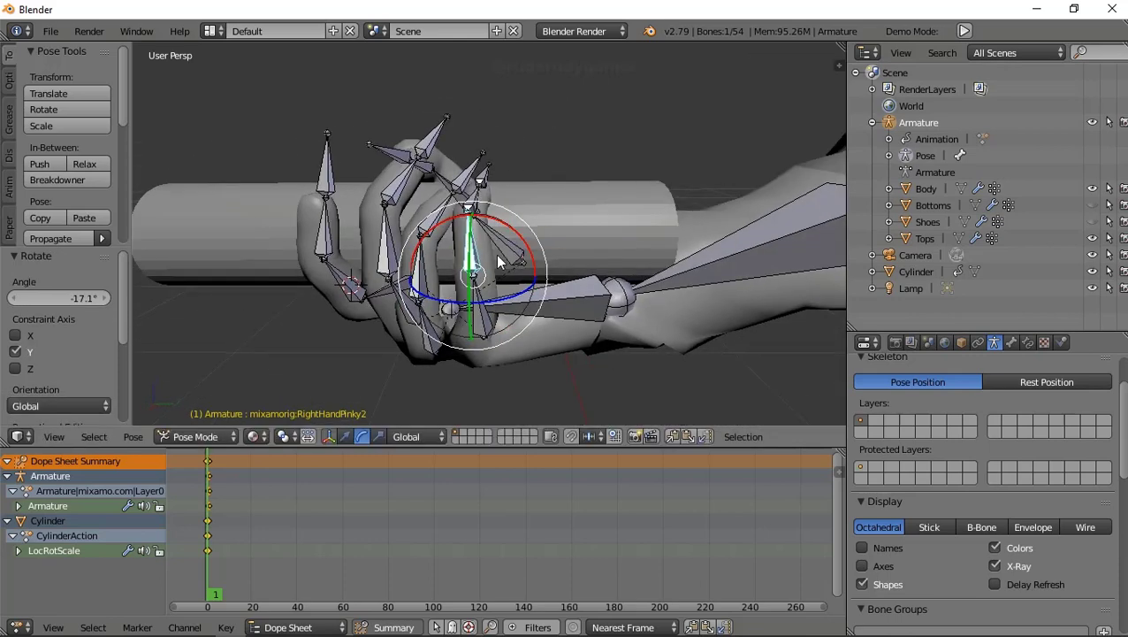
- Nudge the middle finger's base bone closer to the cylinder
{"action": "mouse_move", "coordinate": [497, 261]}
{"action": "middle_mouse_down"}
{"action": "mouse_move", "coordinate": [572, 258]}
{"action": "mouse_move", "coordinate": [537, 245]}
{"action": "mouse_move", "coordinate": [433, 341]}
{"action": "middle_mouse_up"}
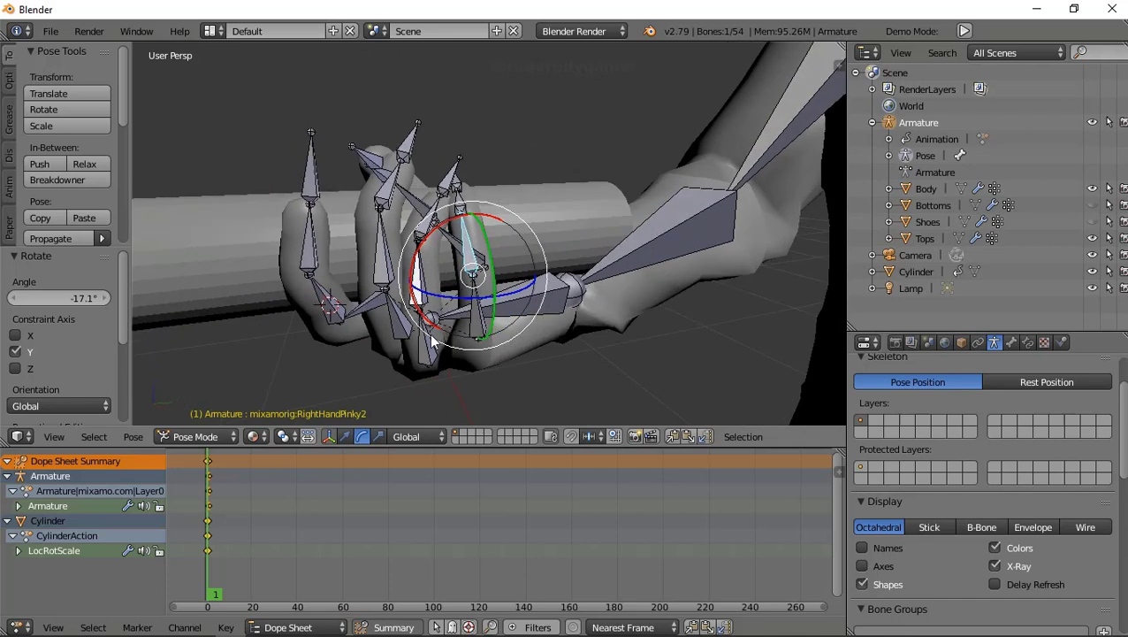
{"action": "right_click", "coordinate": [389, 343]}
{"action": "key", "text": "g"}
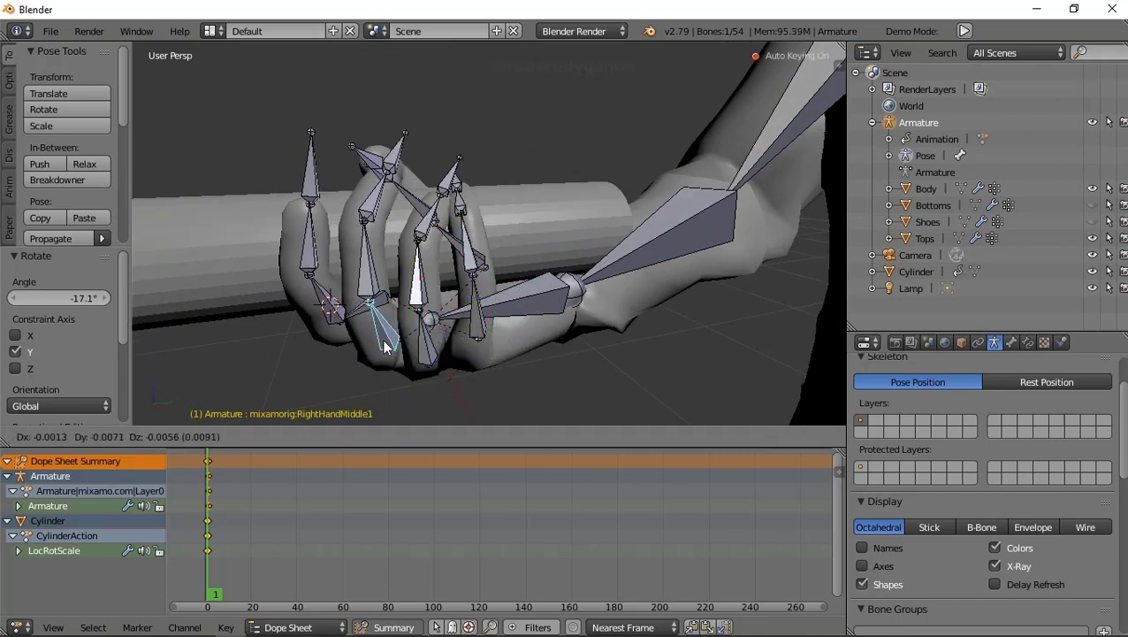
{"action": "left_click", "coordinate": [385, 347]}
{"action": "mouse_move", "coordinate": [393, 349]}
{"action": "middle_mouse_down"}
{"action": "mouse_move", "coordinate": [459, 388]}
{"action": "mouse_move", "coordinate": [474, 59]}
{"action": "mouse_move", "coordinate": [486, 409]}
{"action": "mouse_move", "coordinate": [529, 378]}
{"action": "mouse_move", "coordinate": [422, 355]}
{"action": "mouse_move", "coordinate": [430, 340]}
{"action": "middle_mouse_up"}
- Move and rotate the ring finger's tip bone to wrap the cylinder
{"action": "right_click", "coordinate": [430, 228]}
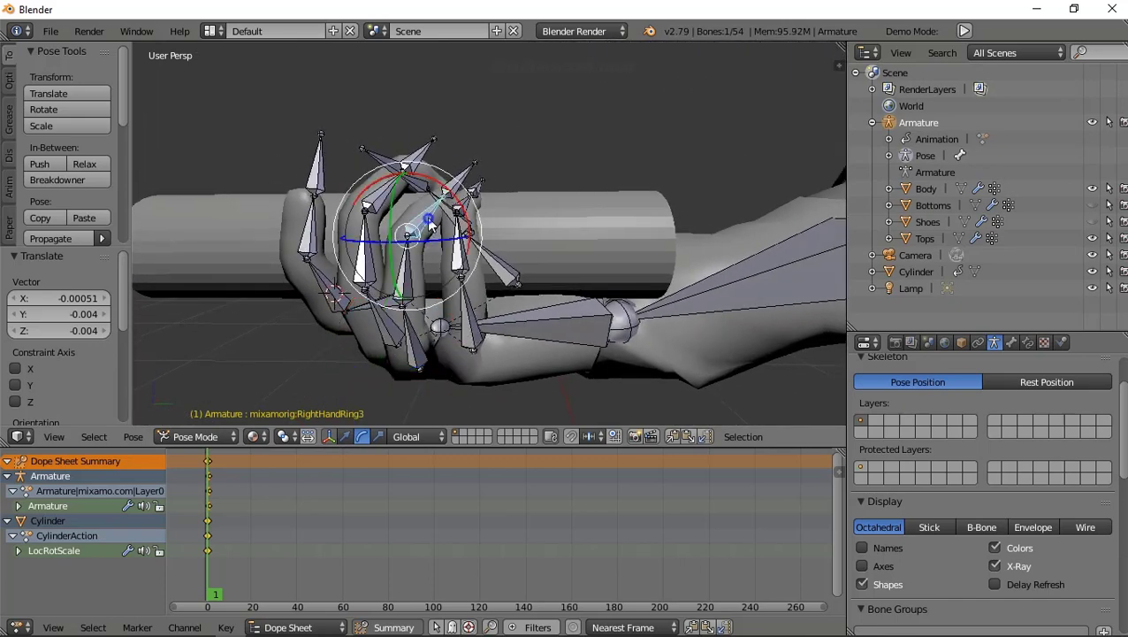
{"action": "key", "text": "g"}
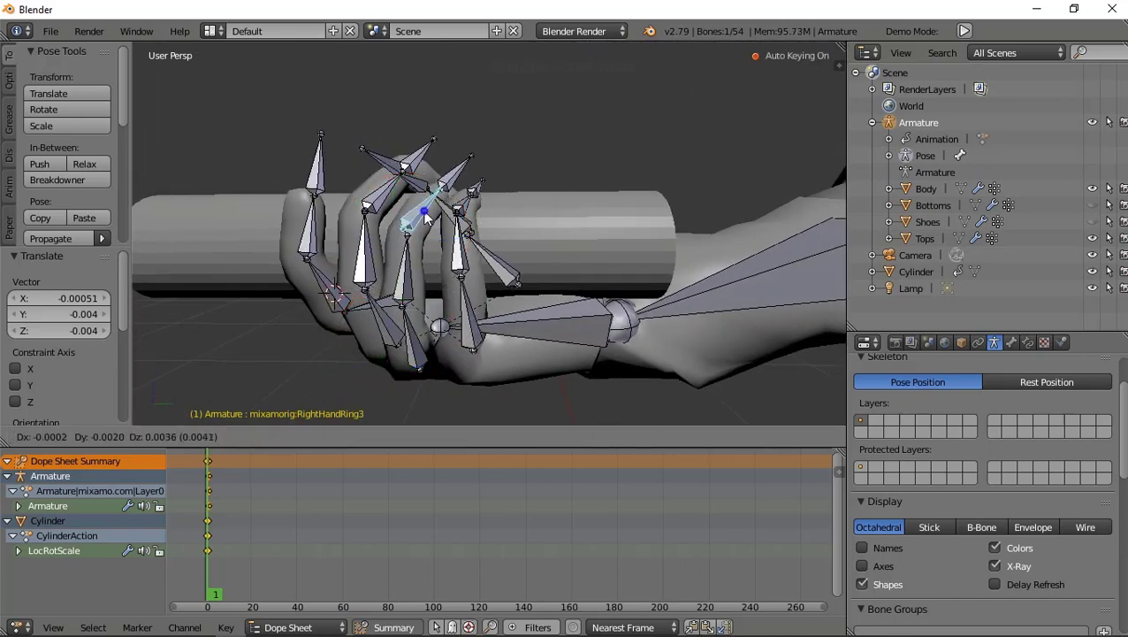
{"action": "left_click", "coordinate": [425, 229]}
{"action": "left_click_drag", "start_coordinate": [400, 209], "coordinate": [451, 186]}
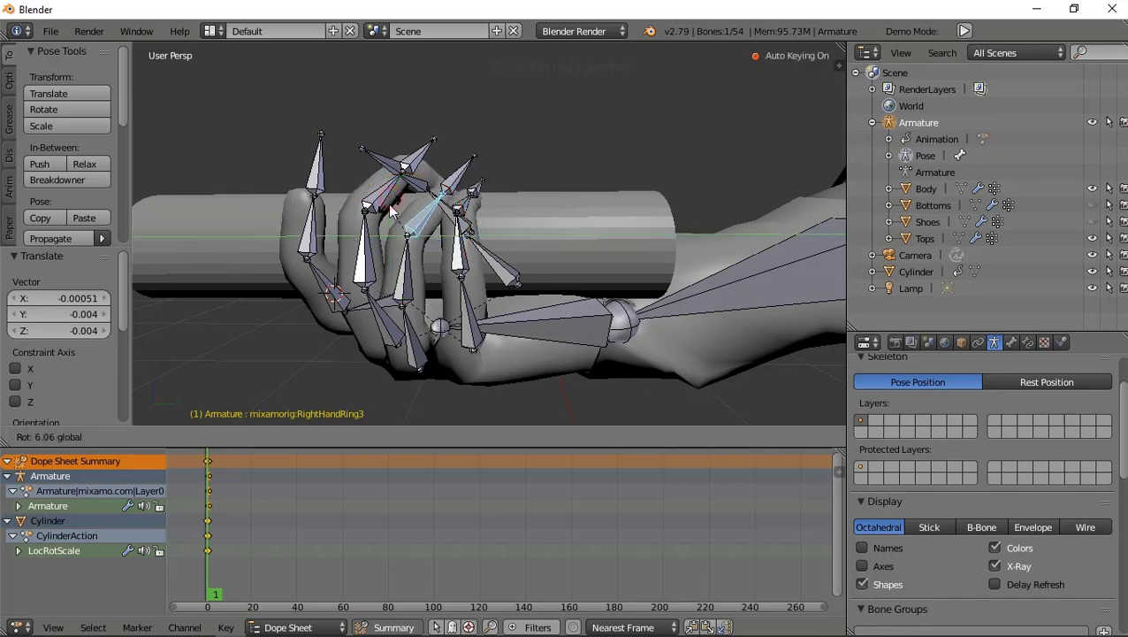
{"action": "middle_click_drag", "start_coordinate": [451, 186], "coordinate": [459, 208]}
{"action": "left_click_drag", "start_coordinate": [459, 207], "coordinate": [451, 201]}
{"action": "mouse_move", "coordinate": [451, 201]}
{"action": "middle_mouse_down"}
{"action": "mouse_move", "coordinate": [443, 239]}
{"action": "mouse_move", "coordinate": [490, 257]}
{"action": "mouse_move", "coordinate": [522, 324]}
{"action": "mouse_move", "coordinate": [524, 255]}
{"action": "mouse_move", "coordinate": [542, 208]}
{"action": "middle_mouse_up"}
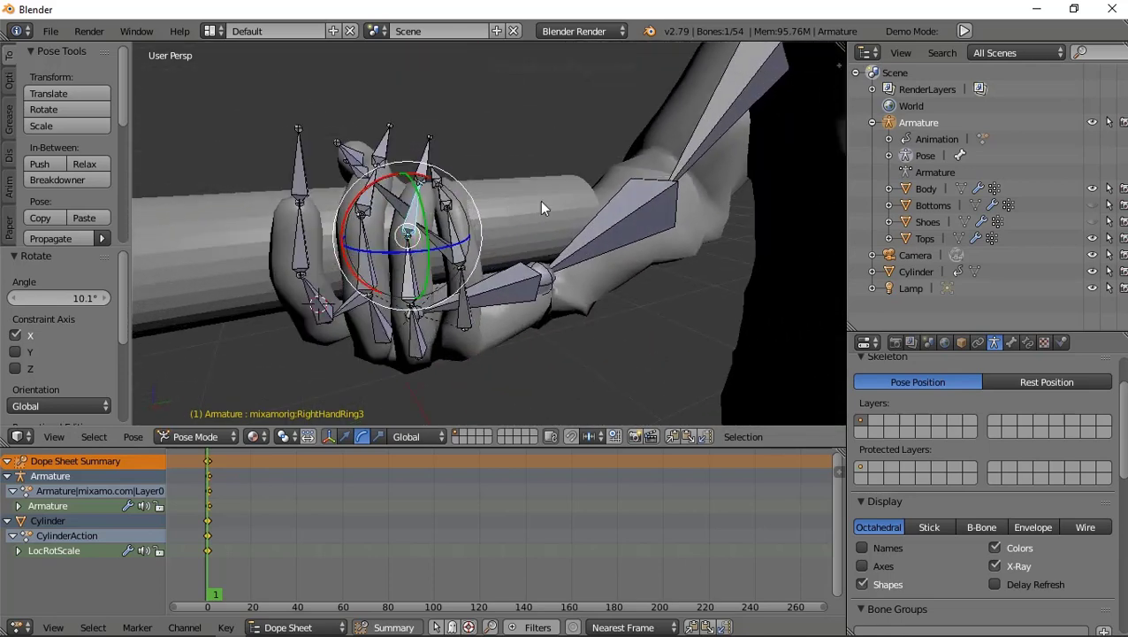
{"action": "left_click_drag", "start_coordinate": [410, 245], "coordinate": [402, 262]}
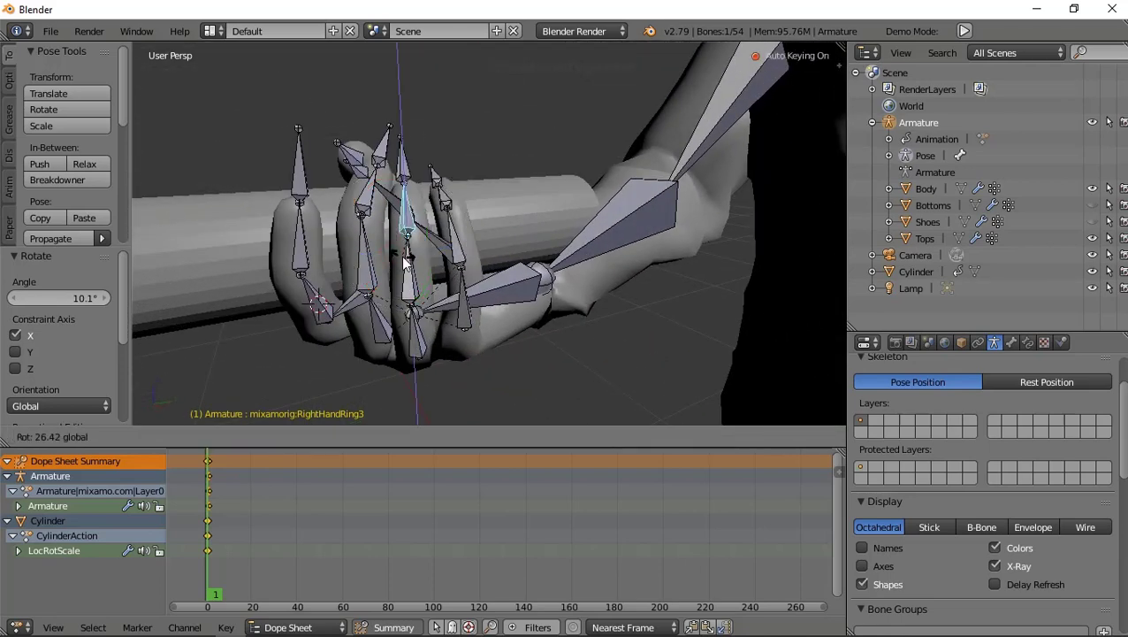
{"action": "left_click", "coordinate": [402, 261]}
{"action": "mouse_move", "coordinate": [402, 262]}
{"action": "middle_mouse_down"}
{"action": "mouse_move", "coordinate": [409, 237]}
{"action": "mouse_move", "coordinate": [422, 369]}
{"action": "middle_mouse_up"}
- Nudge the RightHandRing1 and RightHandPinky1 bones into position
{"action": "right_click", "coordinate": [419, 357]}
{"action": "key", "text": "g"}
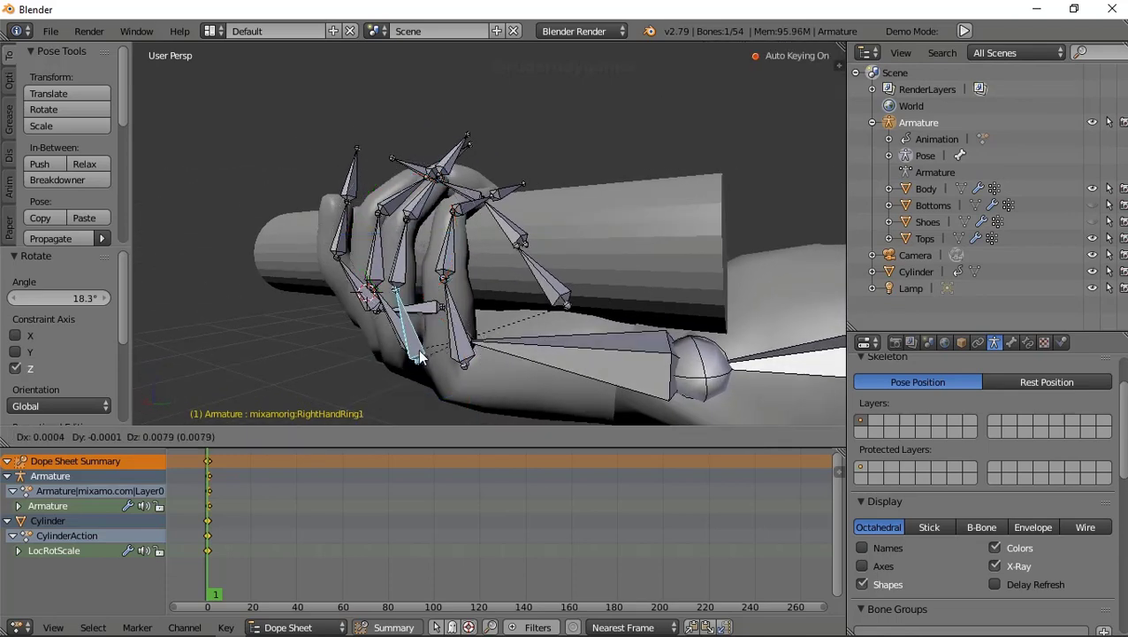
{"action": "left_click", "coordinate": [421, 357]}
{"action": "mouse_move", "coordinate": [421, 357]}
{"action": "middle_mouse_down"}
{"action": "mouse_move", "coordinate": [474, 325]}
{"action": "mouse_move", "coordinate": [442, 291]}
{"action": "mouse_move", "coordinate": [448, 315]}
{"action": "middle_mouse_up"}
{"action": "right_click", "coordinate": [445, 356]}
{"action": "key", "text": "g"}
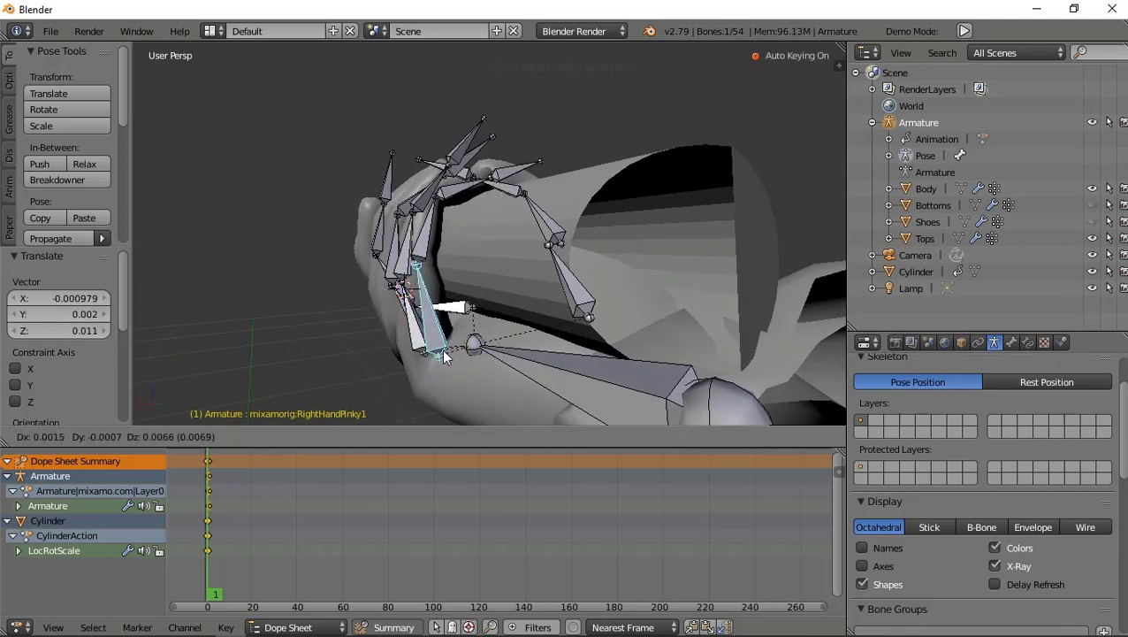
{"action": "left_click", "coordinate": [447, 352]}
- Nudge the RightHandThumb2 bone around the cylinder, then select the cylinder
{"action": "mouse_move", "coordinate": [454, 228]}
{"action": "middle_mouse_down"}
{"action": "mouse_move", "coordinate": [453, 272]}
{"action": "mouse_move", "coordinate": [465, 281]}
{"action": "mouse_move", "coordinate": [557, 313]}
{"action": "mouse_move", "coordinate": [599, 308]}
{"action": "mouse_move", "coordinate": [533, 320]}
{"action": "mouse_move", "coordinate": [425, 312]}
{"action": "mouse_move", "coordinate": [339, 273]}
{"action": "mouse_move", "coordinate": [411, 282]}
{"action": "mouse_move", "coordinate": [403, 272]}
{"action": "mouse_move", "coordinate": [328, 279]}
{"action": "mouse_move", "coordinate": [467, 222]}
{"action": "mouse_move", "coordinate": [496, 247]}
{"action": "mouse_move", "coordinate": [485, 223]}
{"action": "mouse_move", "coordinate": [537, 273]}
{"action": "mouse_move", "coordinate": [566, 277]}
{"action": "mouse_move", "coordinate": [570, 265]}
{"action": "middle_mouse_up"}
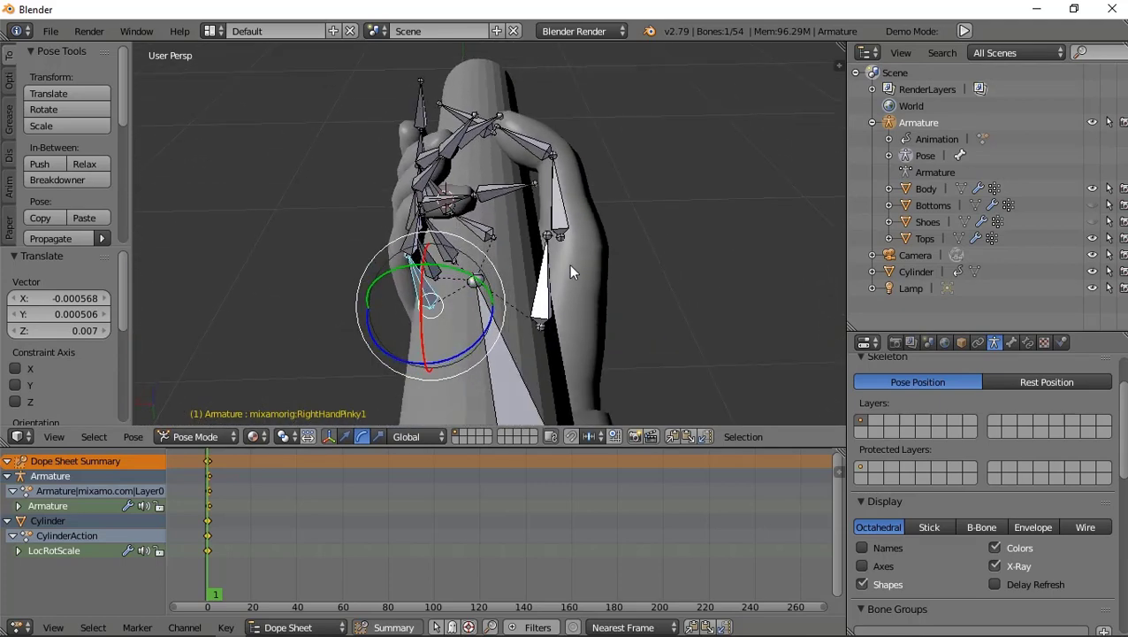
{"action": "right_click", "coordinate": [559, 226]}
{"action": "key", "text": "g"}
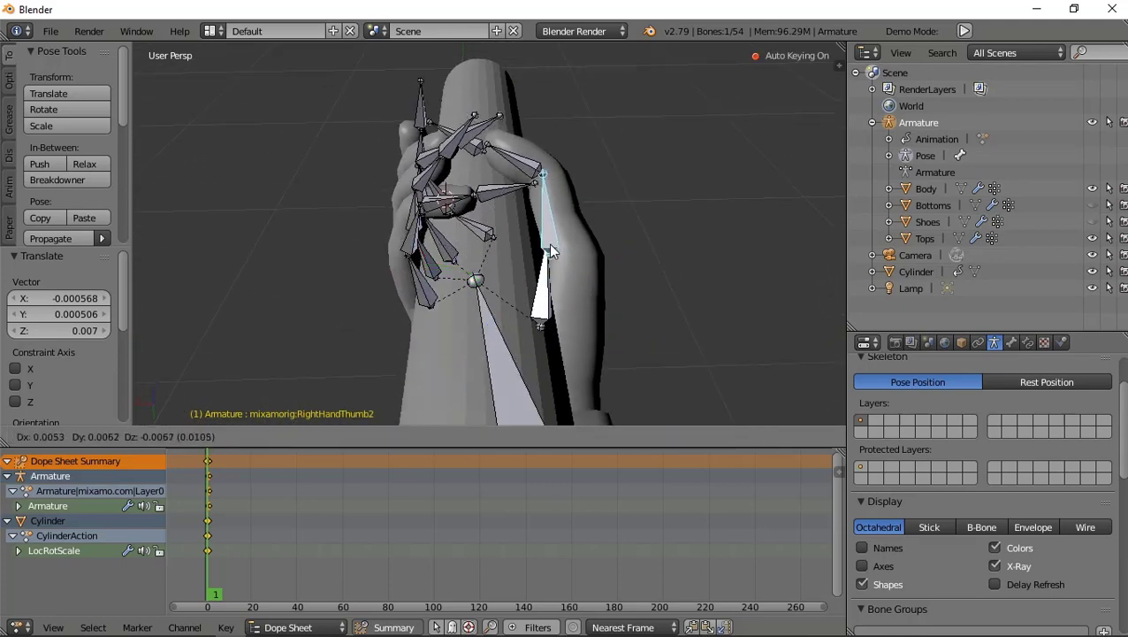
{"action": "left_click", "coordinate": [546, 234]}
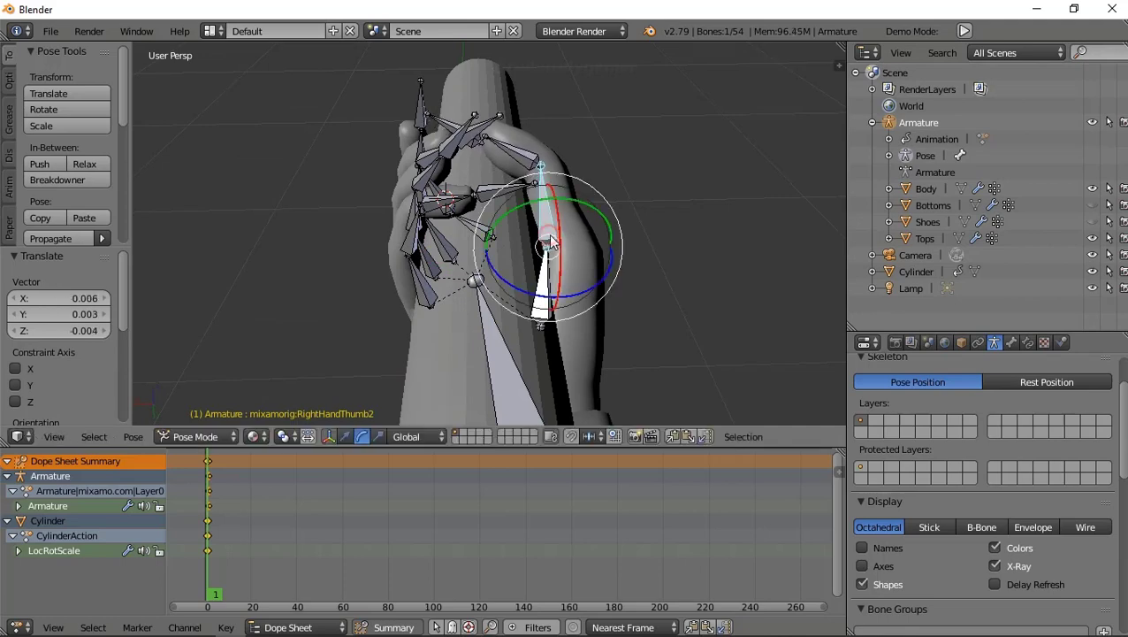
{"action": "mouse_move", "coordinate": [550, 240]}
{"action": "middle_mouse_down"}
{"action": "mouse_move", "coordinate": [398, 232]}
{"action": "mouse_move", "coordinate": [397, 188]}
{"action": "mouse_move", "coordinate": [588, 258]}
{"action": "mouse_move", "coordinate": [509, 193]}
{"action": "mouse_move", "coordinate": [634, 262]}
{"action": "mouse_move", "coordinate": [530, 213]}
{"action": "mouse_move", "coordinate": [602, 149]}
{"action": "mouse_move", "coordinate": [472, 179]}
{"action": "middle_mouse_up"}
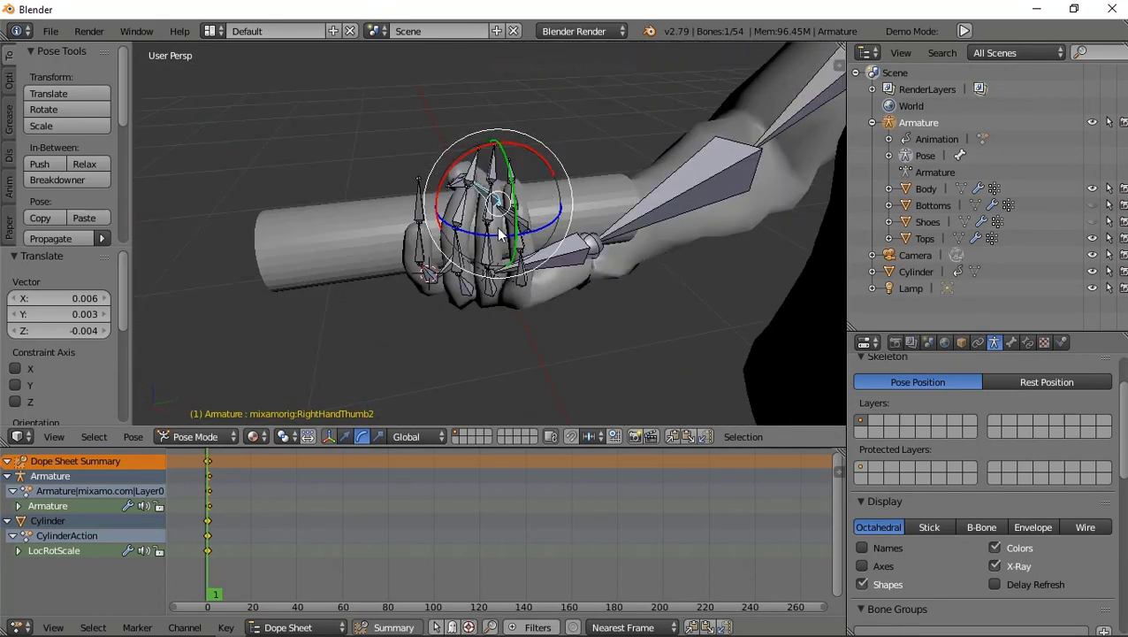
{"action": "mouse_move", "coordinate": [500, 233]}
{"action": "middle_mouse_down"}
{"action": "mouse_move", "coordinate": [494, 222]}
{"action": "mouse_move", "coordinate": [568, 223]}
{"action": "mouse_move", "coordinate": [524, 228]}
{"action": "mouse_move", "coordinate": [520, 202]}
{"action": "middle_mouse_up"}
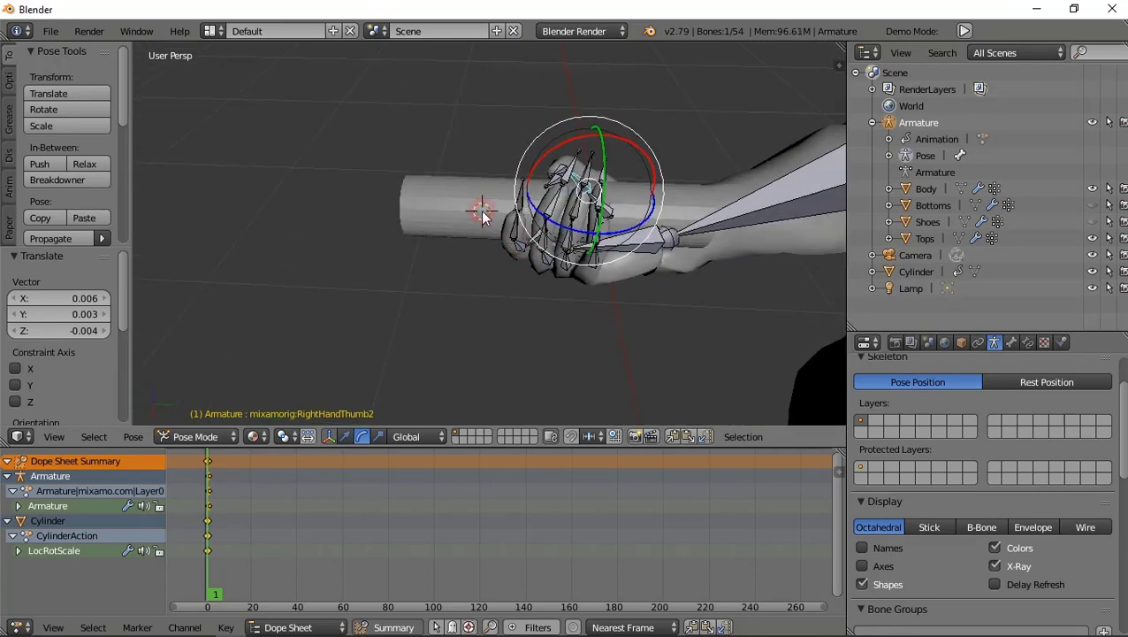
{"action": "right_click", "coordinate": [482, 215]}
- In Edit Mode, add a loop cut near the cylinder's free end
{"action": "left_click", "coordinate": [232, 435]}
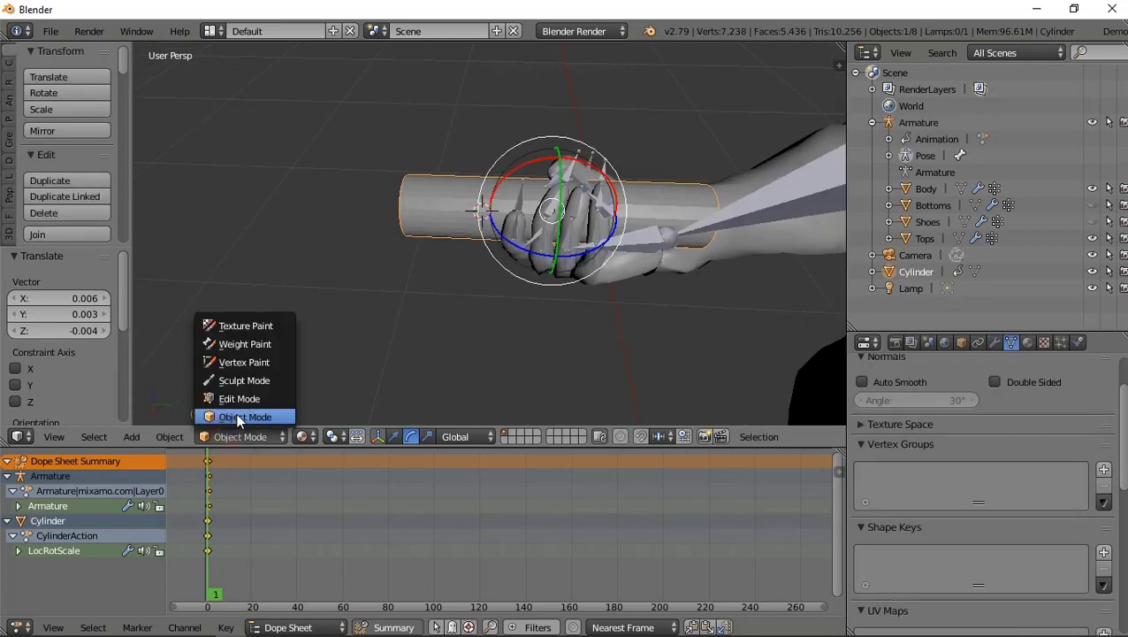
{"action": "left_click", "coordinate": [242, 402]}
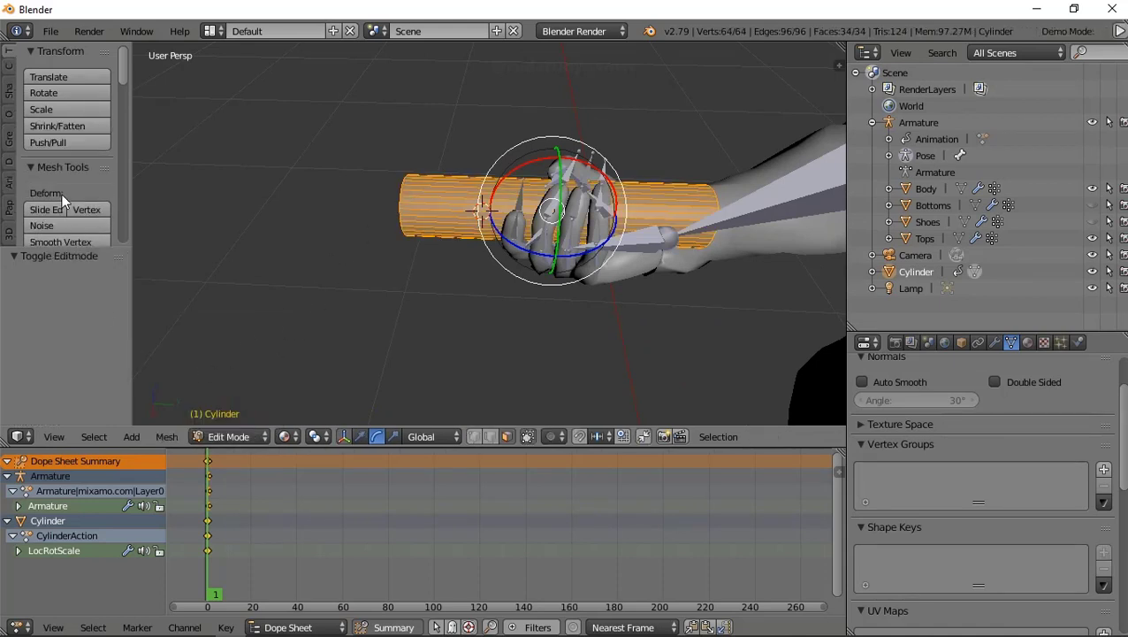
{"action": "scroll", "coordinate": [62, 177], "scroll_direction": "down", "scroll_amount": 2}
{"action": "scroll", "coordinate": [65, 156], "scroll_direction": "down", "scroll_amount": 3}
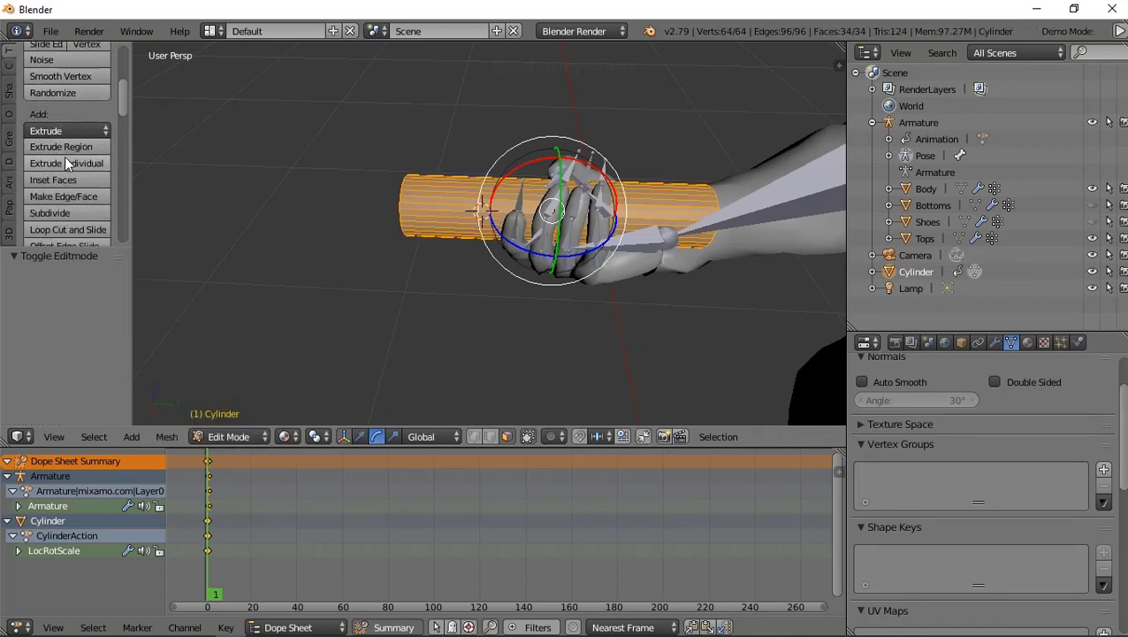
{"action": "left_click", "coordinate": [74, 225]}
{"action": "left_click", "coordinate": [463, 198]}
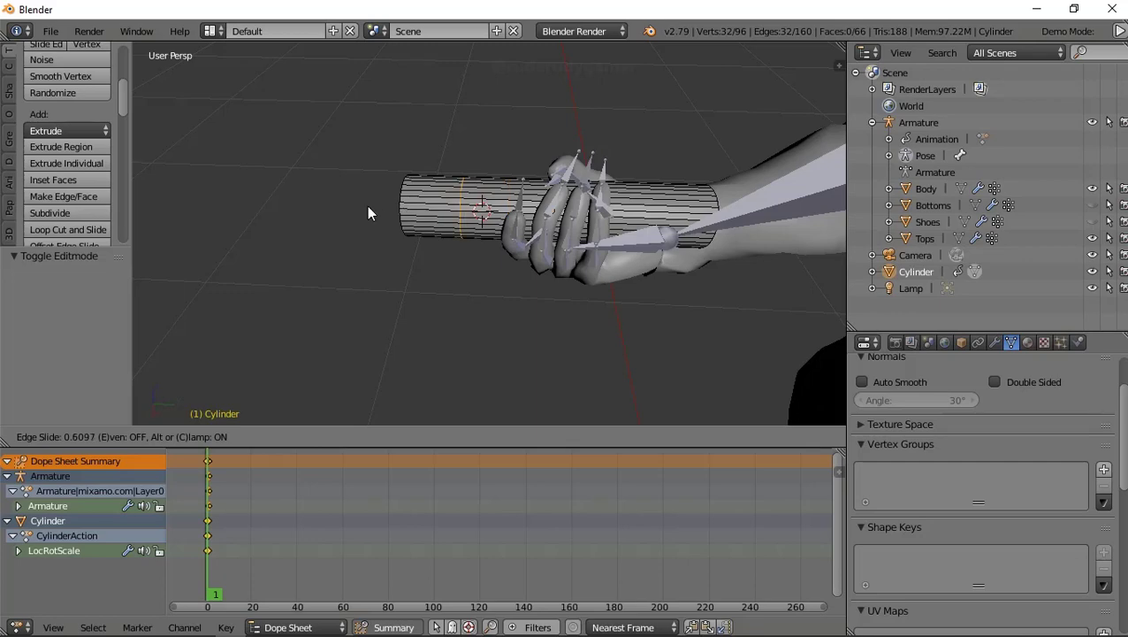
{"action": "left_click", "coordinate": [360, 206]}
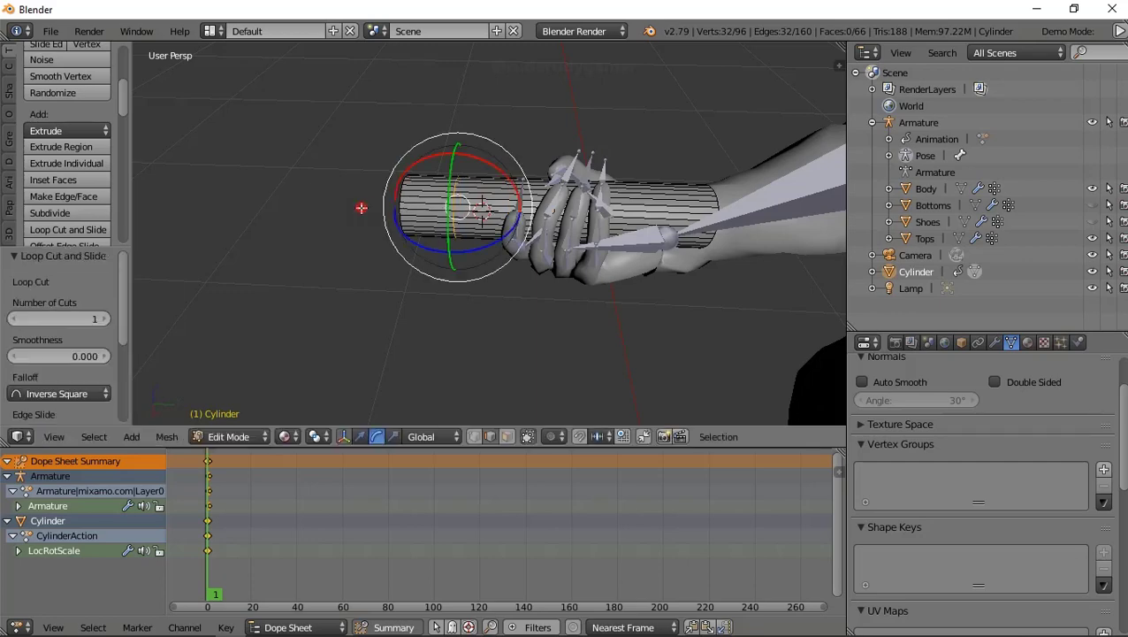
{"action": "middle_click_drag", "start_coordinate": [365, 206], "coordinate": [389, 206]}
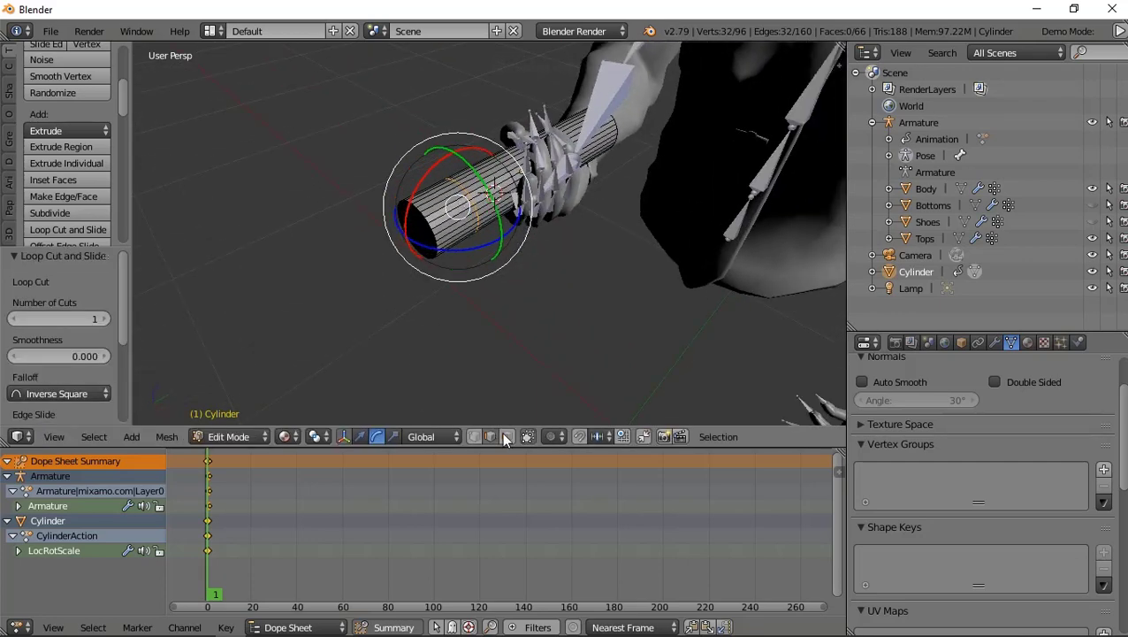
- Flare the end face by scaling up, move it along Y, then scale it down to 0.694
{"action": "left_click", "coordinate": [507, 437]}
{"action": "right_click", "coordinate": [420, 232]}
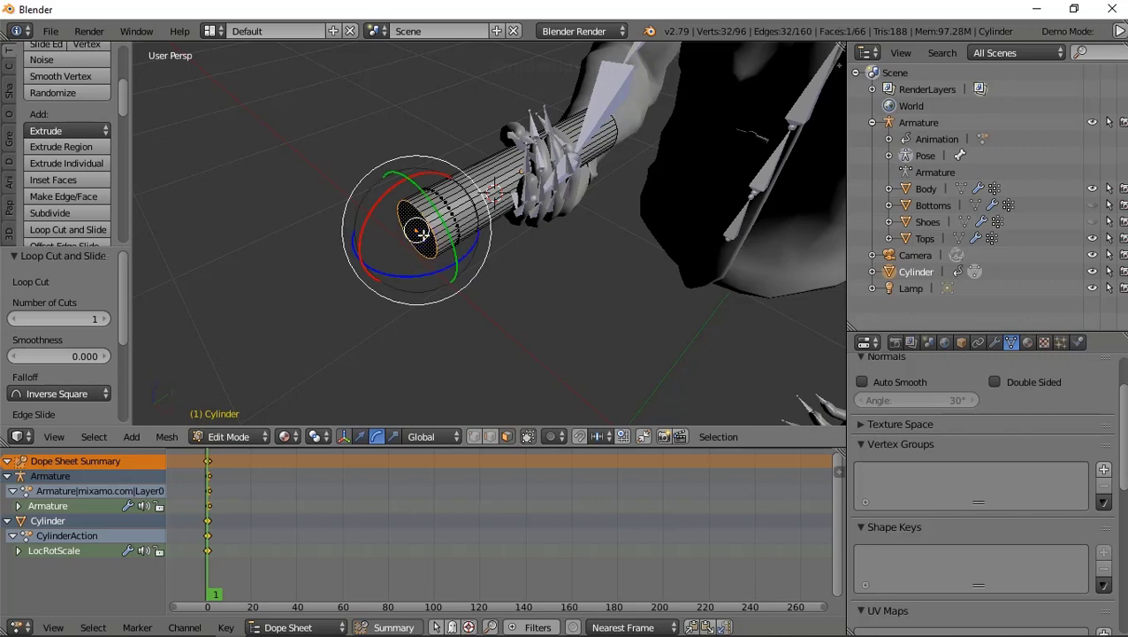
{"action": "key", "text": "s"}
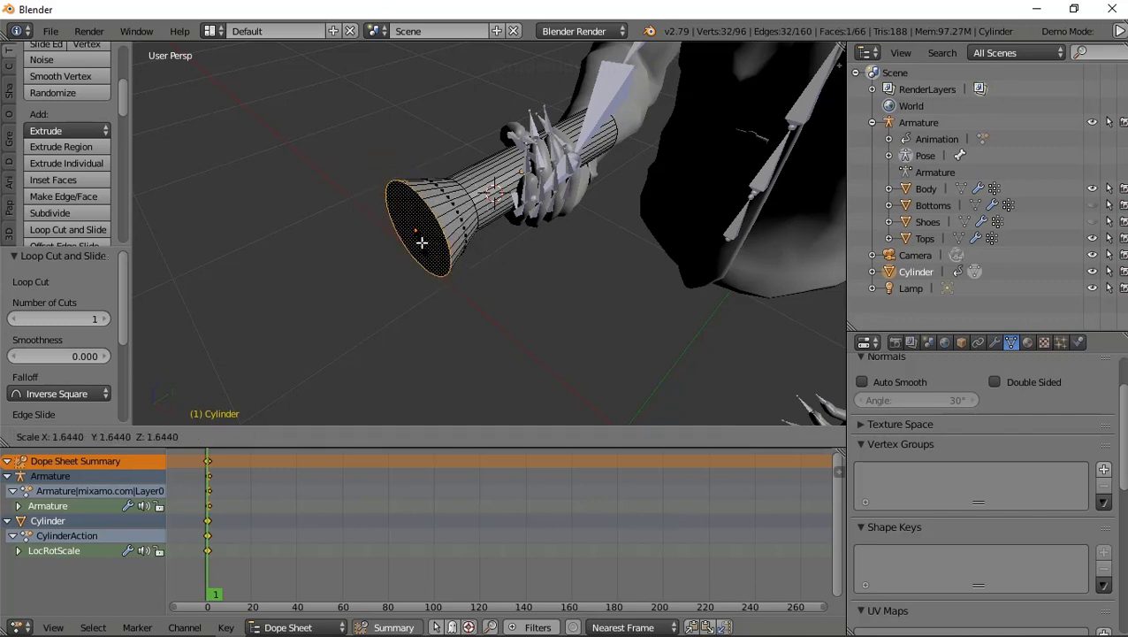
{"action": "left_click", "coordinate": [416, 244]}
{"action": "middle_click_drag", "start_coordinate": [415, 244], "coordinate": [366, 234]}
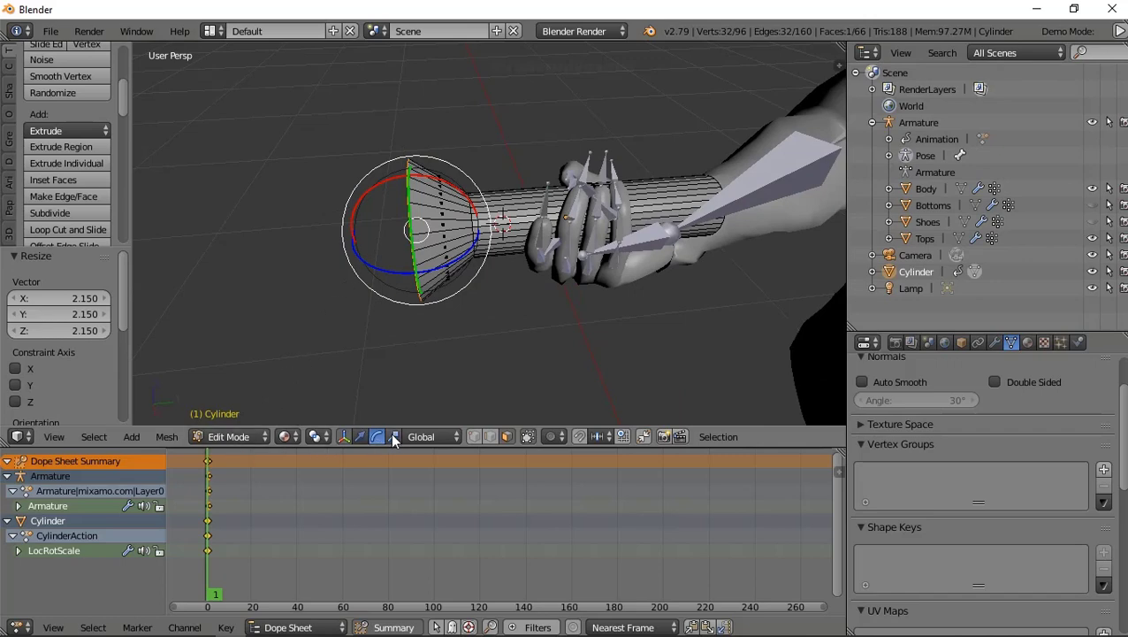
{"action": "left_click", "coordinate": [362, 437]}
{"action": "left_click_drag", "start_coordinate": [473, 234], "coordinate": [509, 246]}
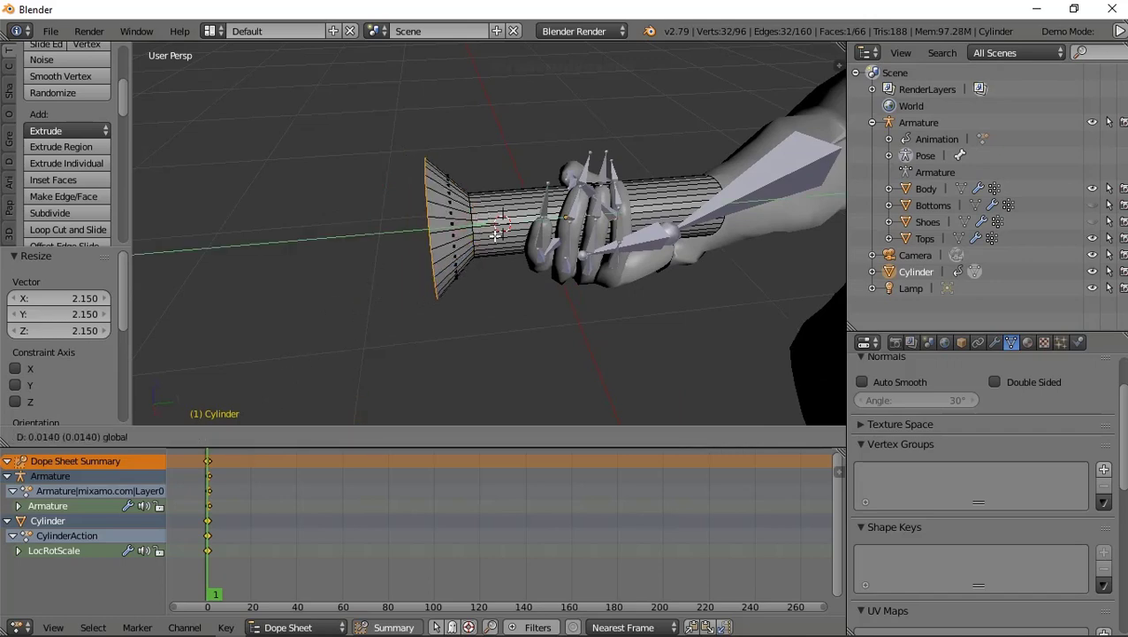
{"action": "middle_click_drag", "start_coordinate": [428, 252], "coordinate": [459, 236]}
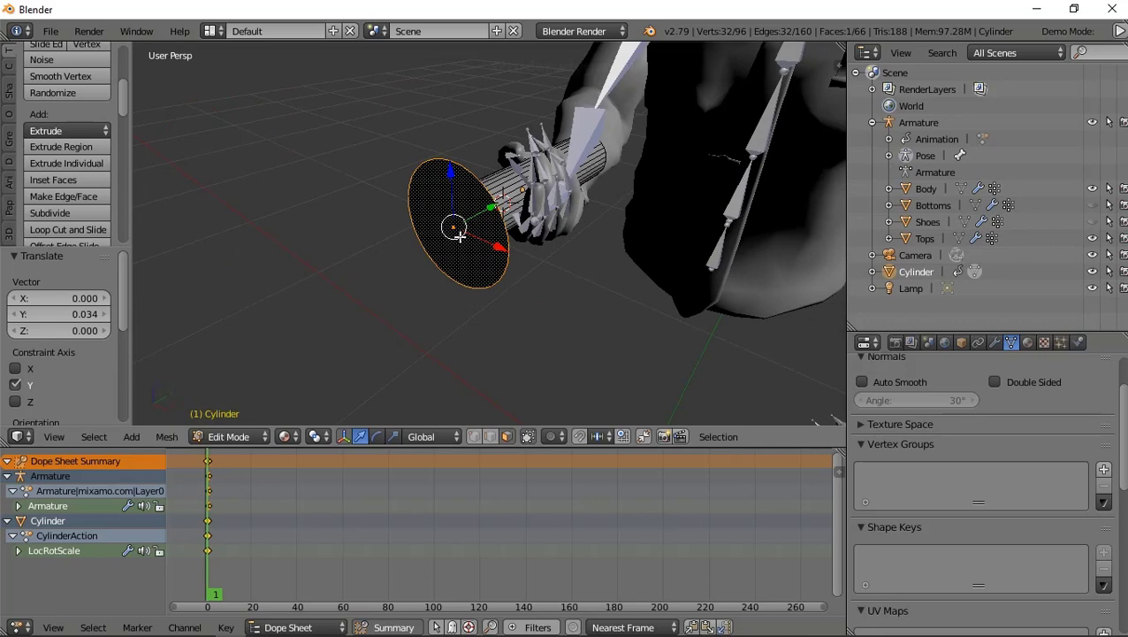
{"action": "key", "text": "s"}
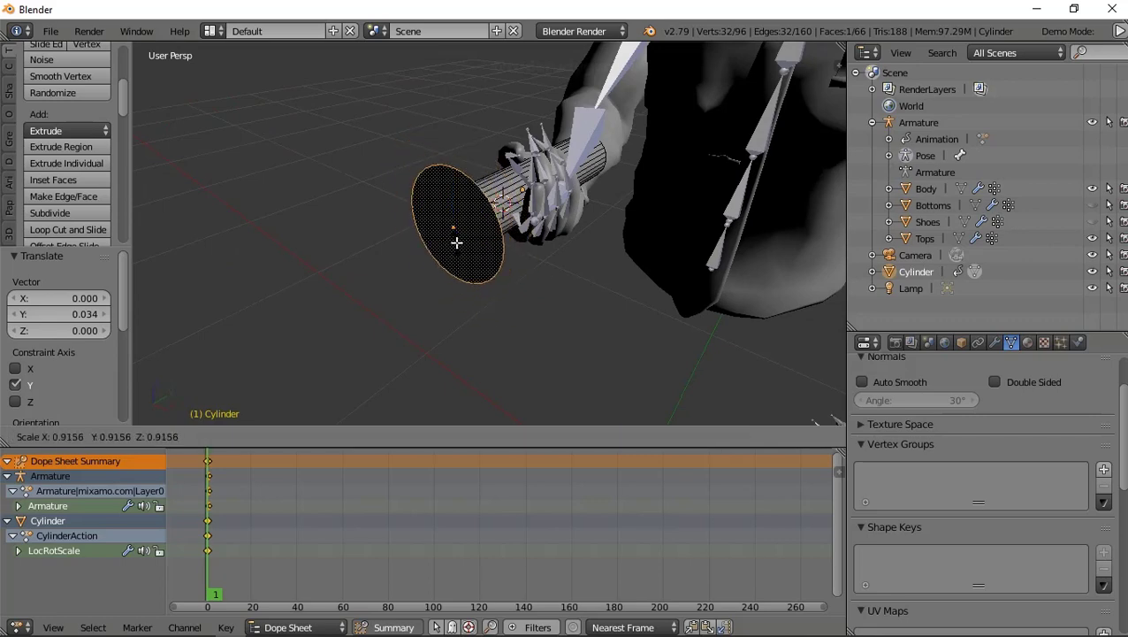
{"action": "left_click", "coordinate": [459, 237]}
{"action": "mouse_move", "coordinate": [459, 237]}
{"action": "middle_mouse_down"}
{"action": "mouse_move", "coordinate": [340, 232]}
{"action": "mouse_move", "coordinate": [375, 221]}
{"action": "middle_mouse_up"}
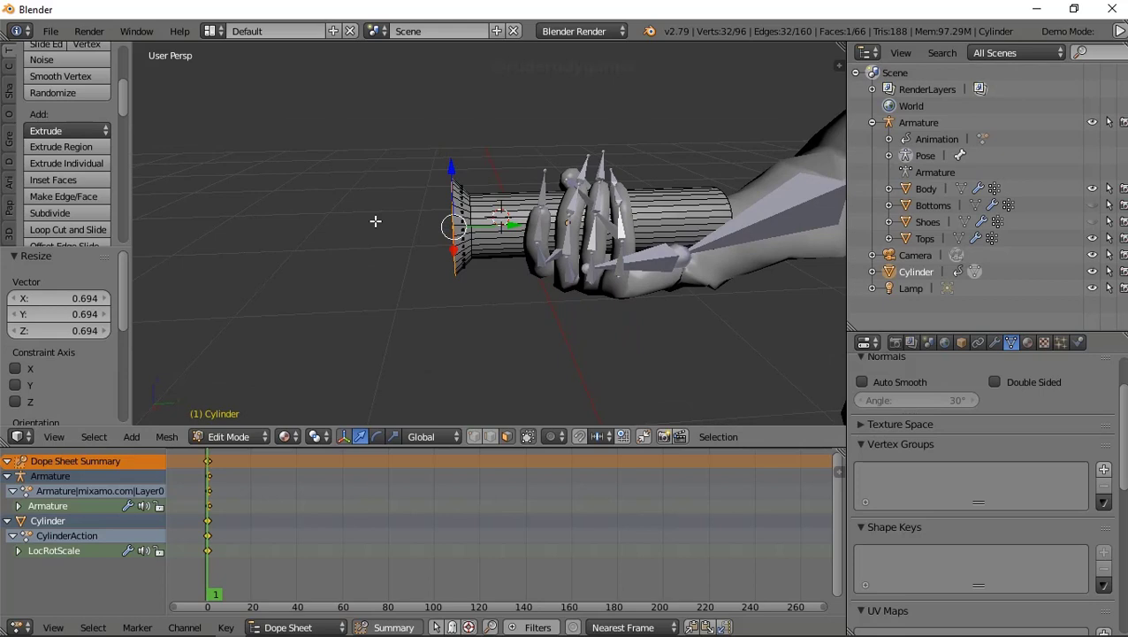
- Extrude the end face twice, shrink it slightly, and extrude a thin ring
{"action": "key", "text": "e"}
{"action": "left_click", "coordinate": [332, 228]}
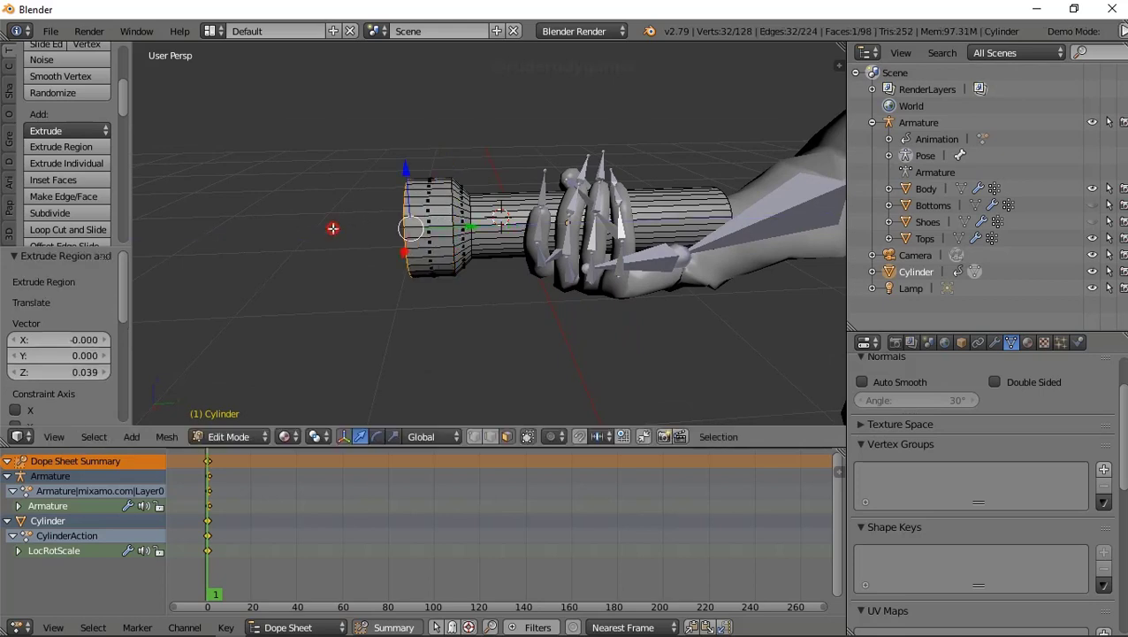
{"action": "middle_click_drag", "start_coordinate": [333, 228], "coordinate": [359, 240]}
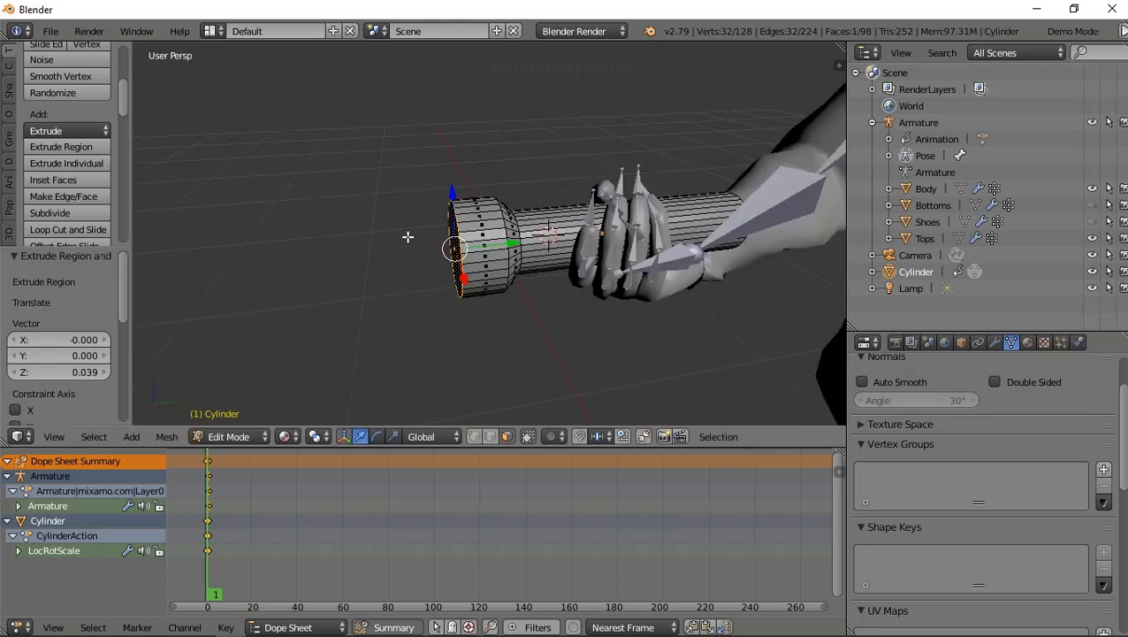
{"action": "key", "text": "e"}
{"action": "left_click", "coordinate": [405, 237]}
{"action": "key", "text": "s"}
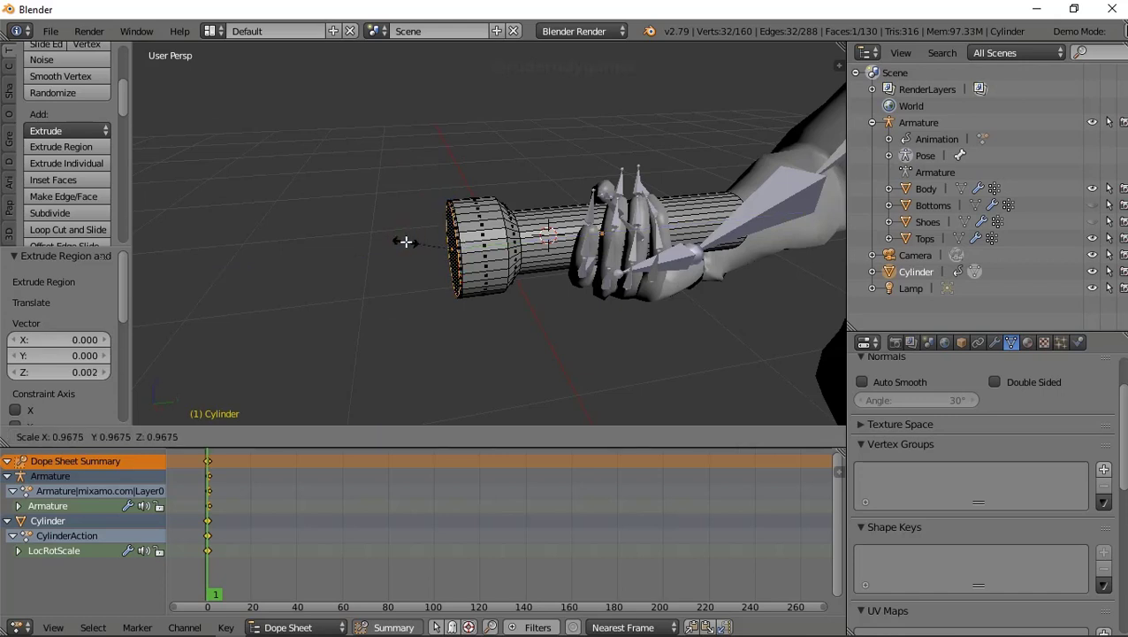
{"action": "left_click", "coordinate": [405, 241]}
{"action": "key", "text": "e"}
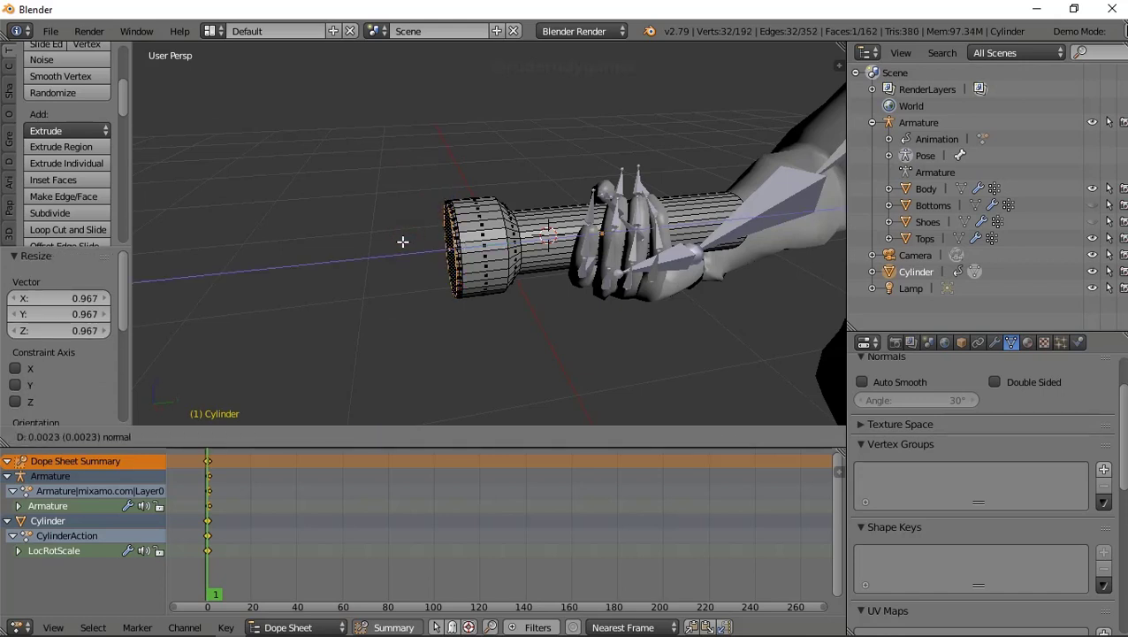
{"action": "left_click", "coordinate": [402, 241]}
- Undo a stray extra extrusion and slightly enlarge the end face
{"action": "key", "text": "e"}
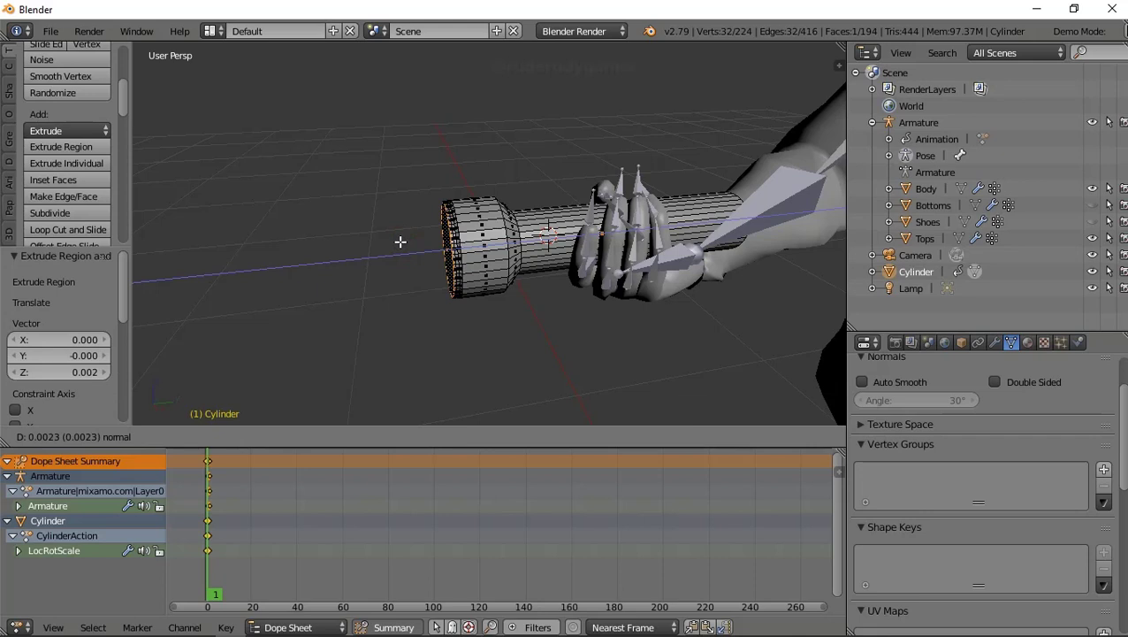
{"action": "left_click", "coordinate": [401, 242]}
{"action": "key", "text": "e"}
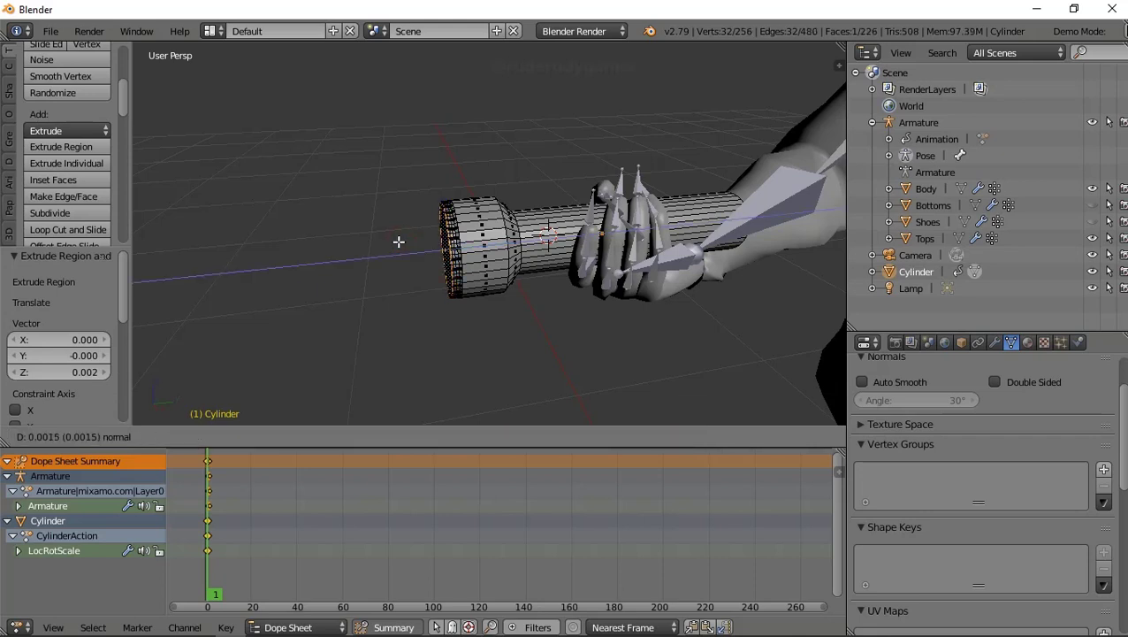
{"action": "right_click", "coordinate": [399, 241]}
{"action": "left_click", "coordinate": [167, 436]}
{"action": "left_click", "coordinate": [183, 417]}
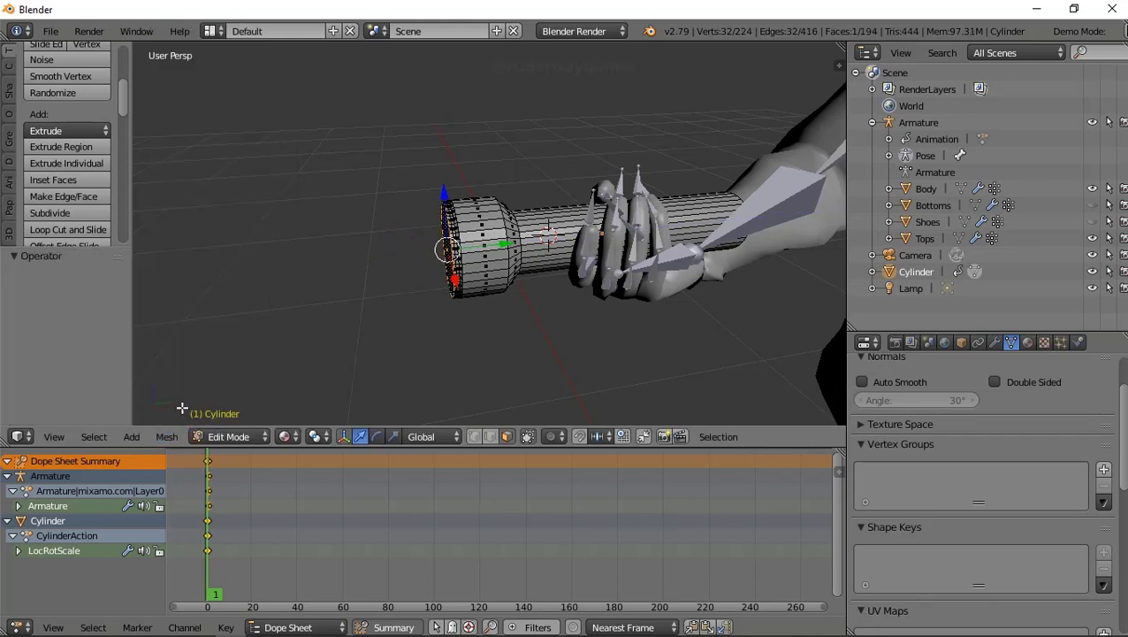
{"action": "key", "text": "s"}
{"action": "left_click", "coordinate": [304, 336]}
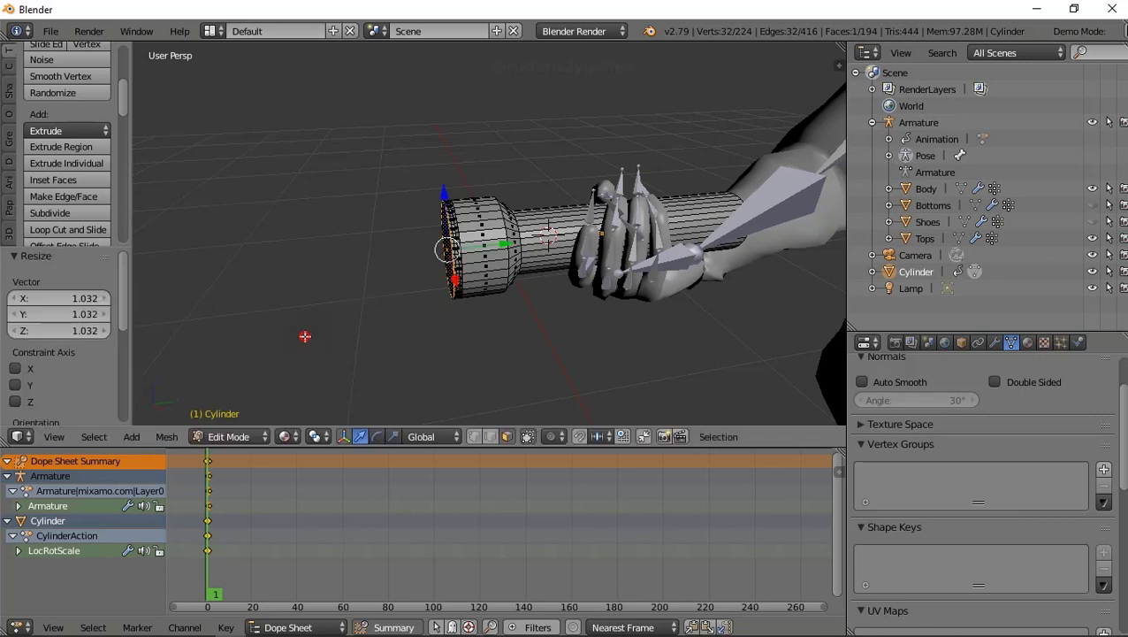
- Extrude the end face twice more and shrink it to 0.890
{"action": "key", "text": "e"}
{"action": "left_click", "coordinate": [295, 338]}
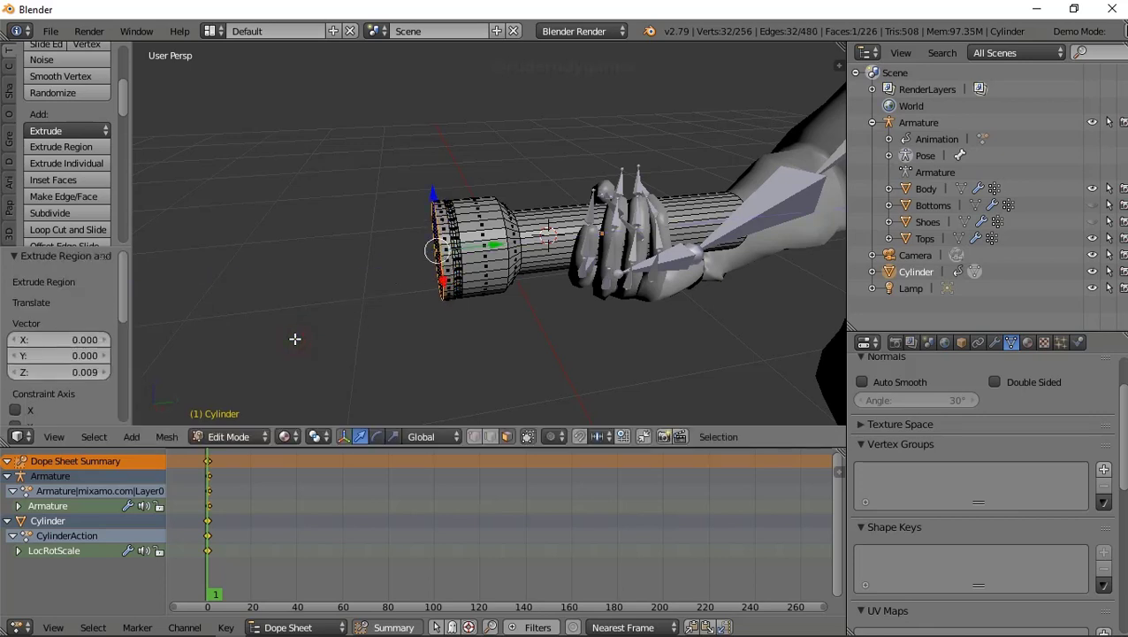
{"action": "key", "text": "e"}
{"action": "left_click", "coordinate": [292, 339]}
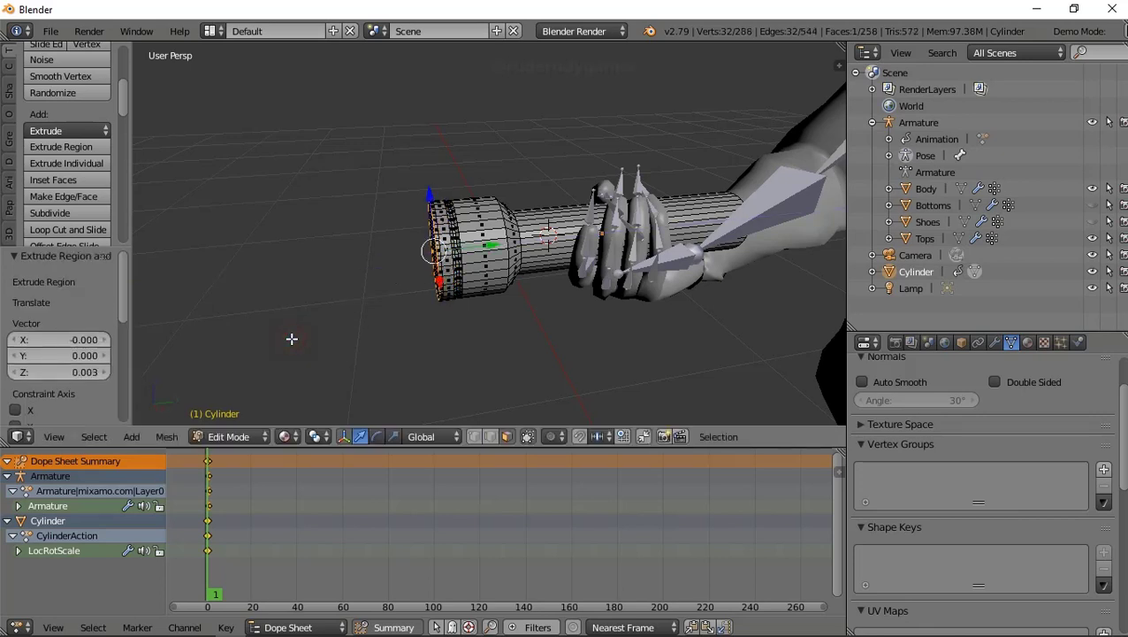
{"action": "key", "text": "s"}
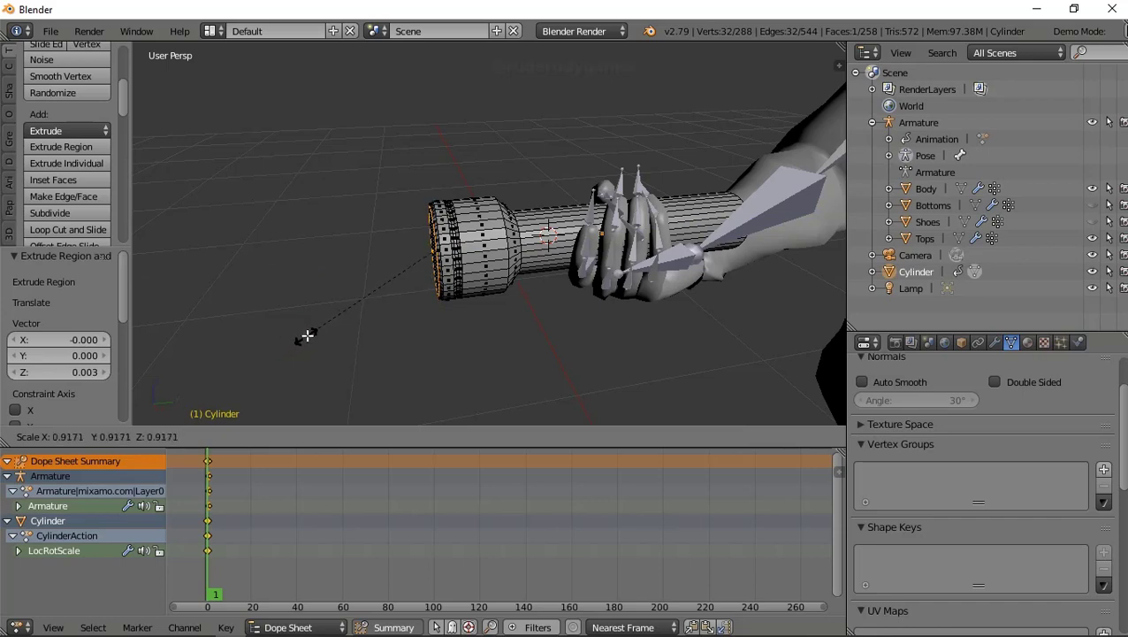
{"action": "left_click", "coordinate": [310, 334]}
{"action": "middle_click_drag", "start_coordinate": [309, 330], "coordinate": [425, 328]}
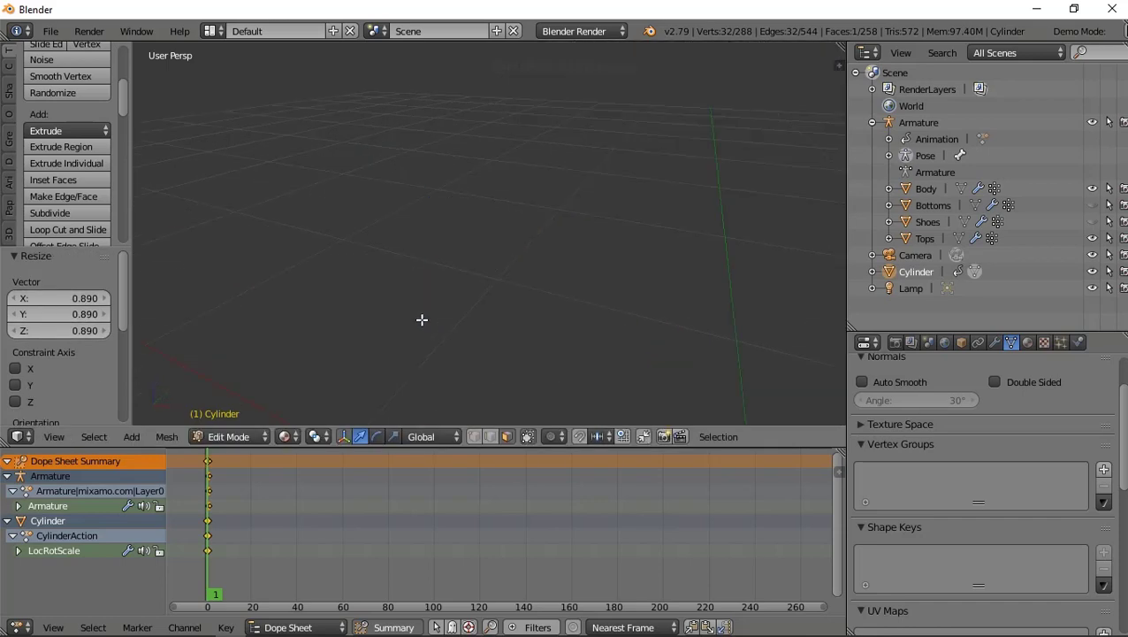
{"action": "key", "text": "e"}
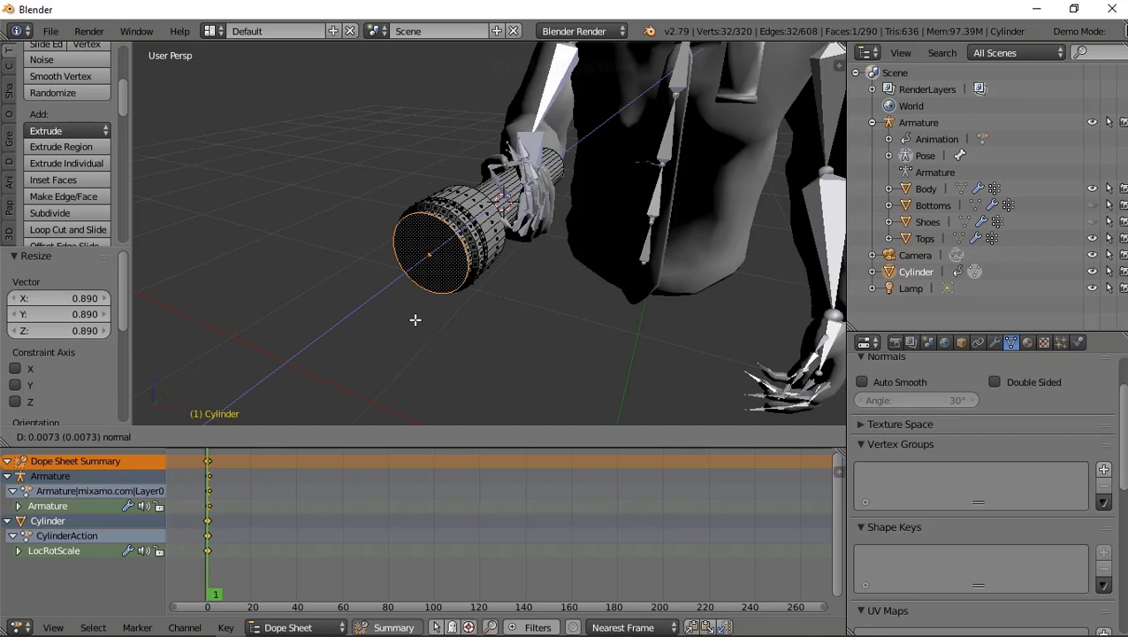
{"action": "right_click", "coordinate": [421, 321]}
- Scale the end face to 0.916 and extrude it inward by -0.010 for a recessed cap
{"action": "key", "text": "s"}
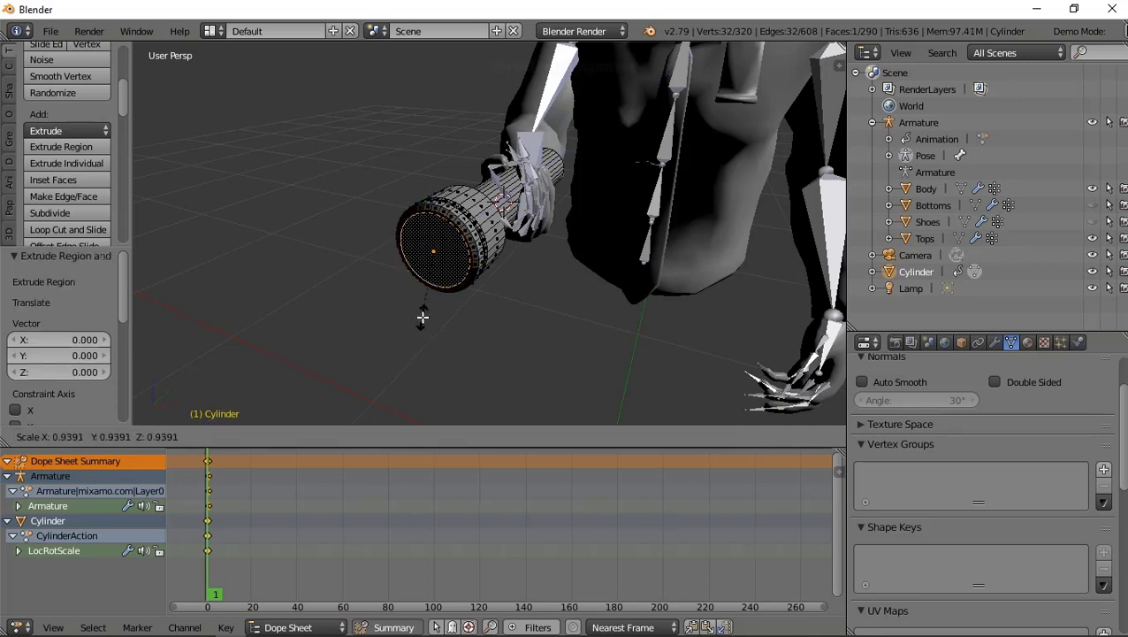
{"action": "left_click", "coordinate": [422, 314]}
{"action": "key", "text": "e"}
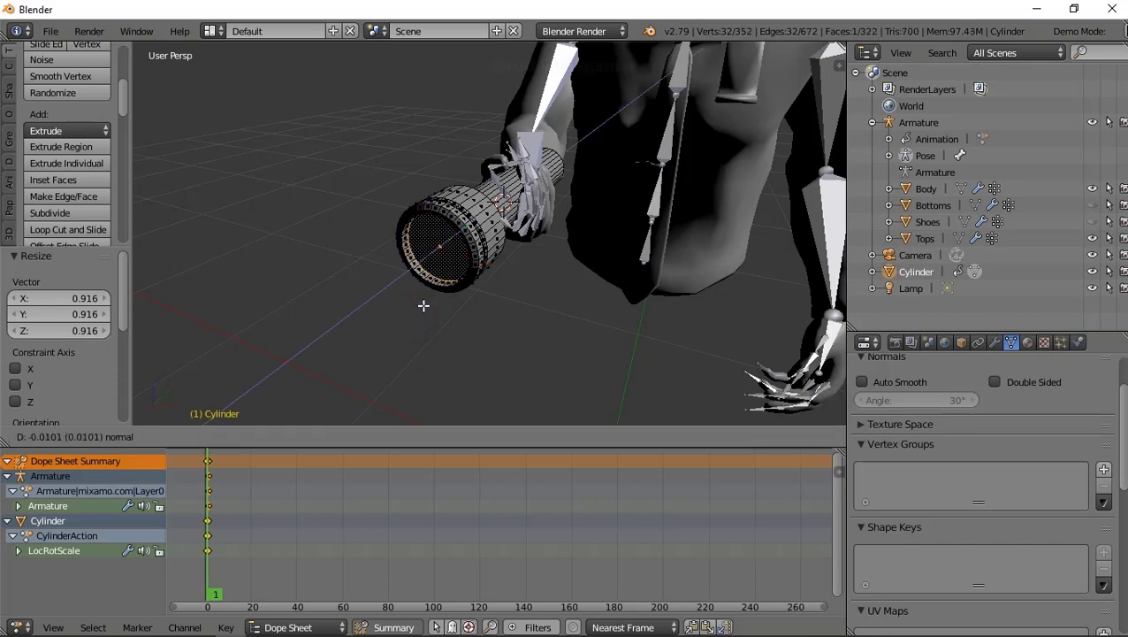
{"action": "left_click", "coordinate": [424, 306]}
{"action": "mouse_move", "coordinate": [424, 306]}
{"action": "middle_mouse_down"}
{"action": "mouse_move", "coordinate": [517, 169]}
{"action": "mouse_move", "coordinate": [599, 206]}
{"action": "mouse_move", "coordinate": [585, 274]}
{"action": "mouse_move", "coordinate": [448, 284]}
{"action": "mouse_move", "coordinate": [345, 270]}
{"action": "mouse_move", "coordinate": [550, 255]}
{"action": "mouse_move", "coordinate": [528, 269]}
{"action": "mouse_move", "coordinate": [568, 300]}
{"action": "mouse_move", "coordinate": [563, 250]}
{"action": "mouse_move", "coordinate": [538, 249]}
{"action": "mouse_move", "coordinate": [549, 240]}
{"action": "middle_mouse_up"}
{"action": "scroll", "coordinate": [553, 255], "scroll_direction": "down", "scroll_amount": 5}
{"action": "scroll", "coordinate": [569, 300], "scroll_direction": "up", "scroll_amount": 2}
{"action": "scroll", "coordinate": [557, 277], "scroll_direction": "up", "scroll_amount": 4}
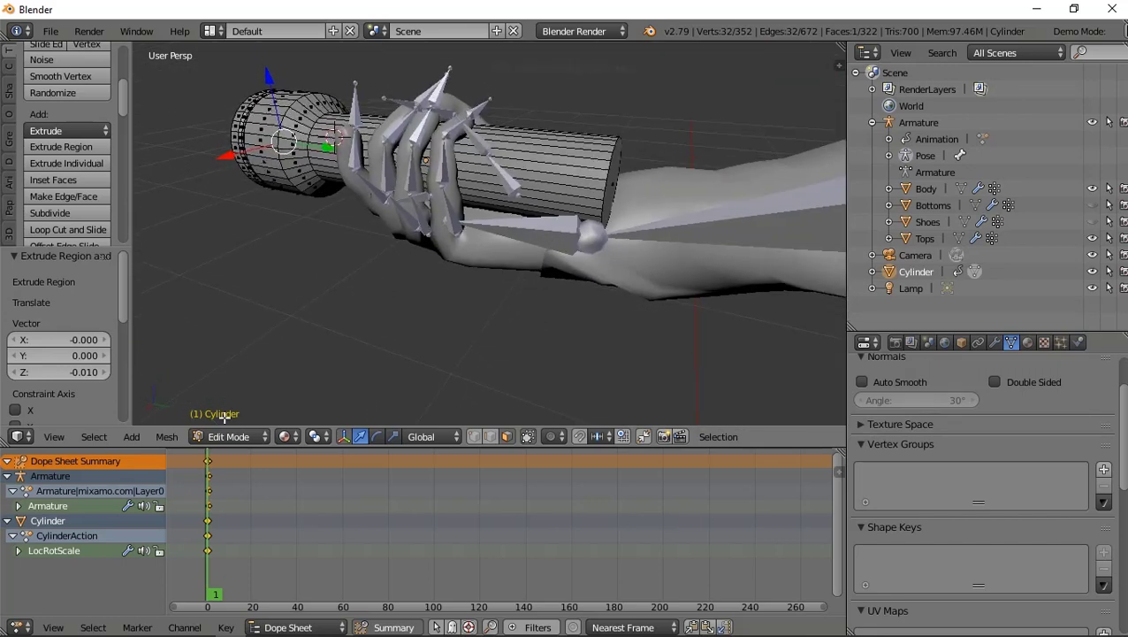
{"action": "left_click", "coordinate": [172, 443]}
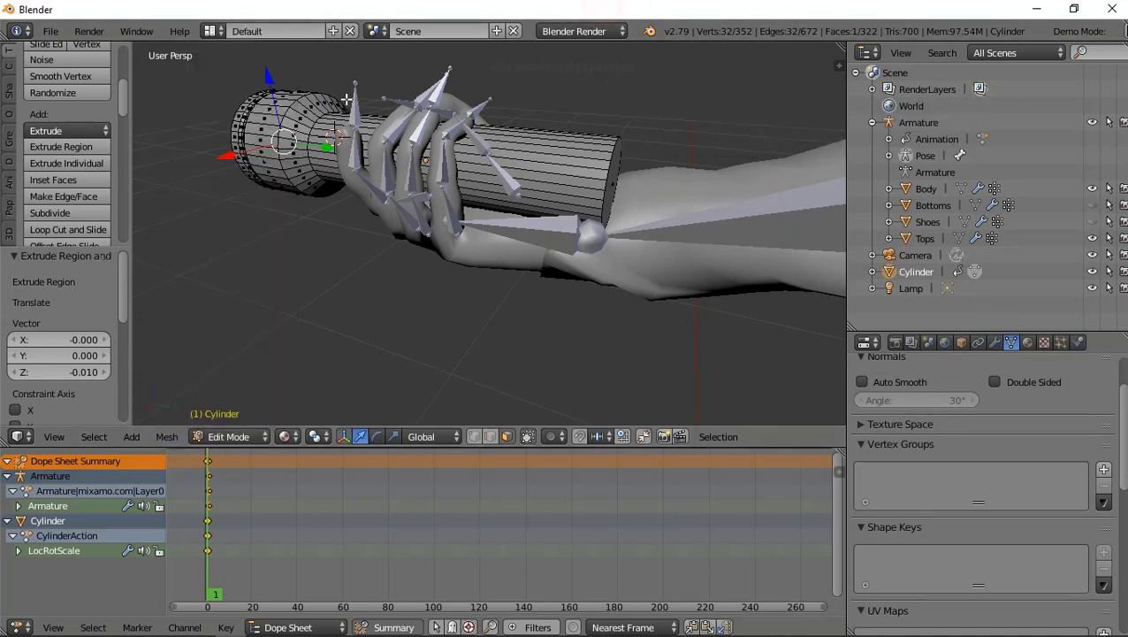
- Cut a first edge loop around the cylinder near the forearm end
{"action": "left_click", "coordinate": [72, 229]}
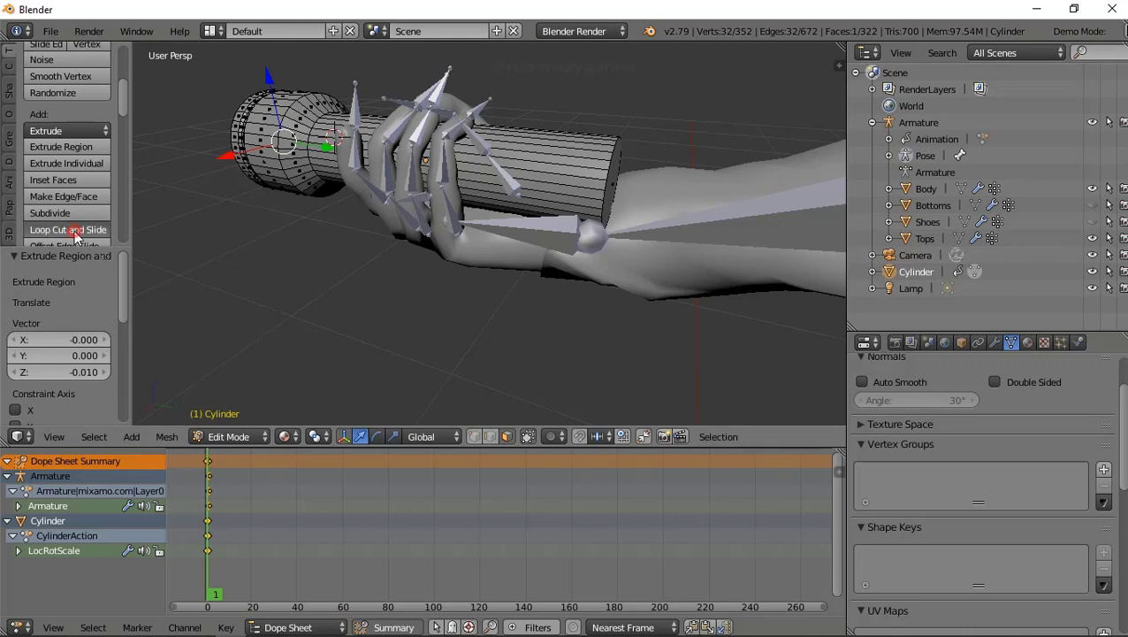
{"action": "left_click", "coordinate": [548, 190]}
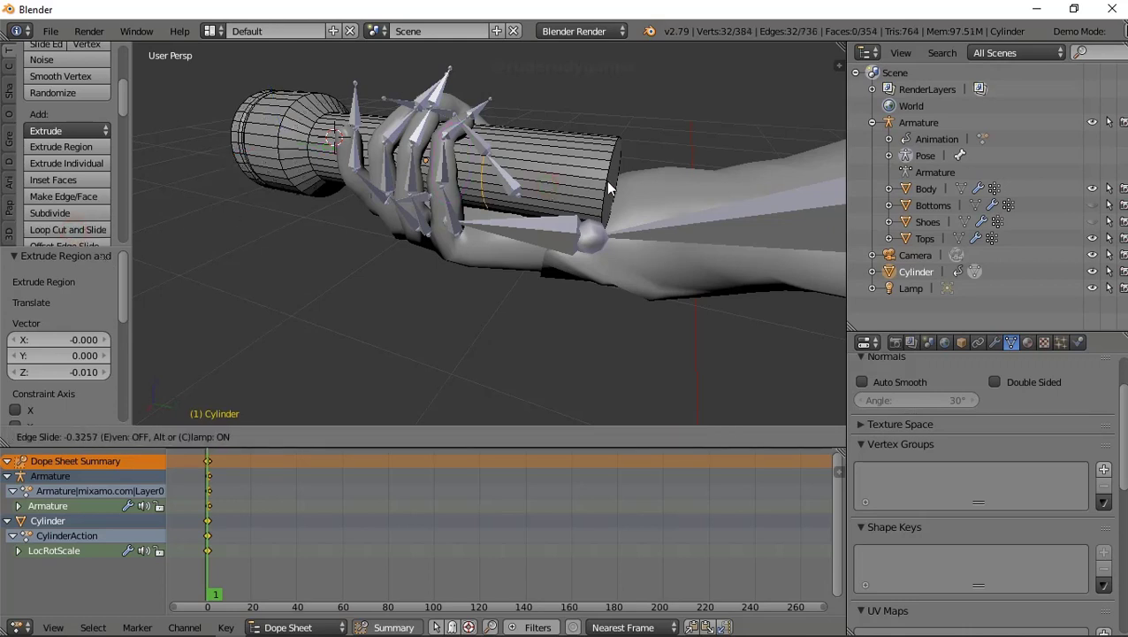
{"action": "left_click", "coordinate": [680, 232]}
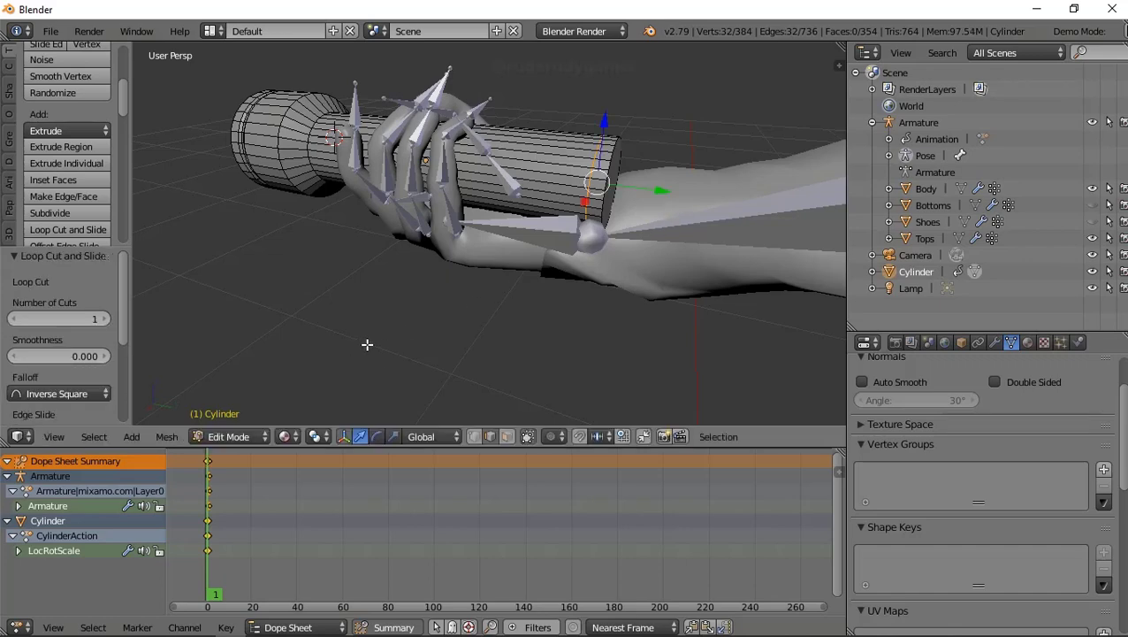
{"action": "scroll", "coordinate": [602, 183], "scroll_direction": "down", "scroll_amount": 5}
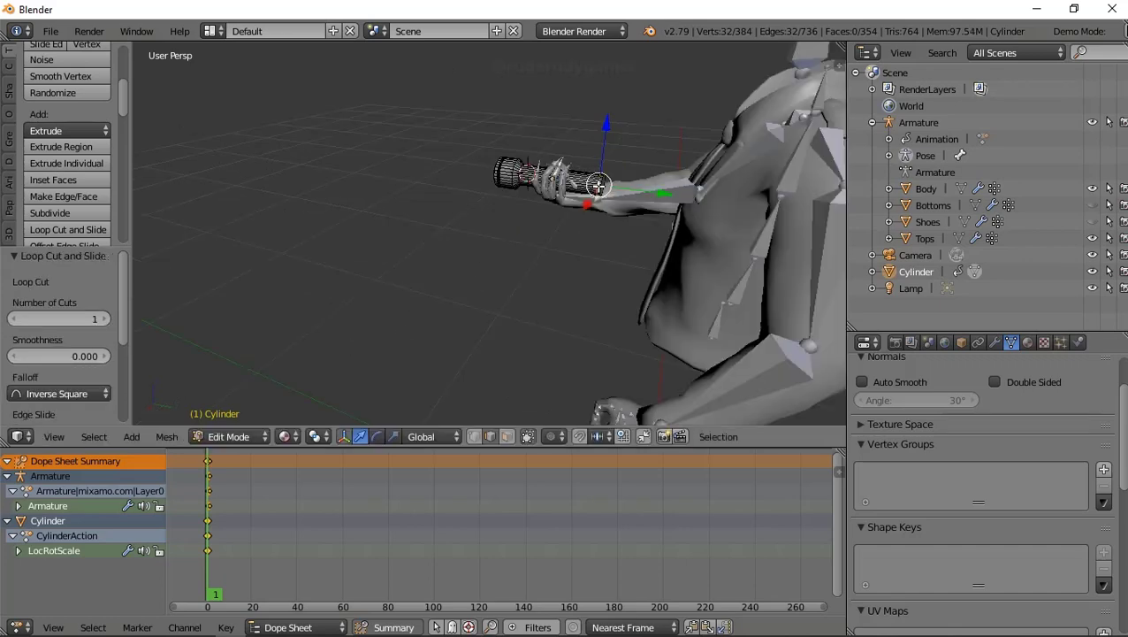
{"action": "middle_click_drag", "start_coordinate": [601, 183], "coordinate": [600, 181]}
{"action": "scroll", "coordinate": [600, 182], "scroll_direction": "up", "scroll_amount": 5}
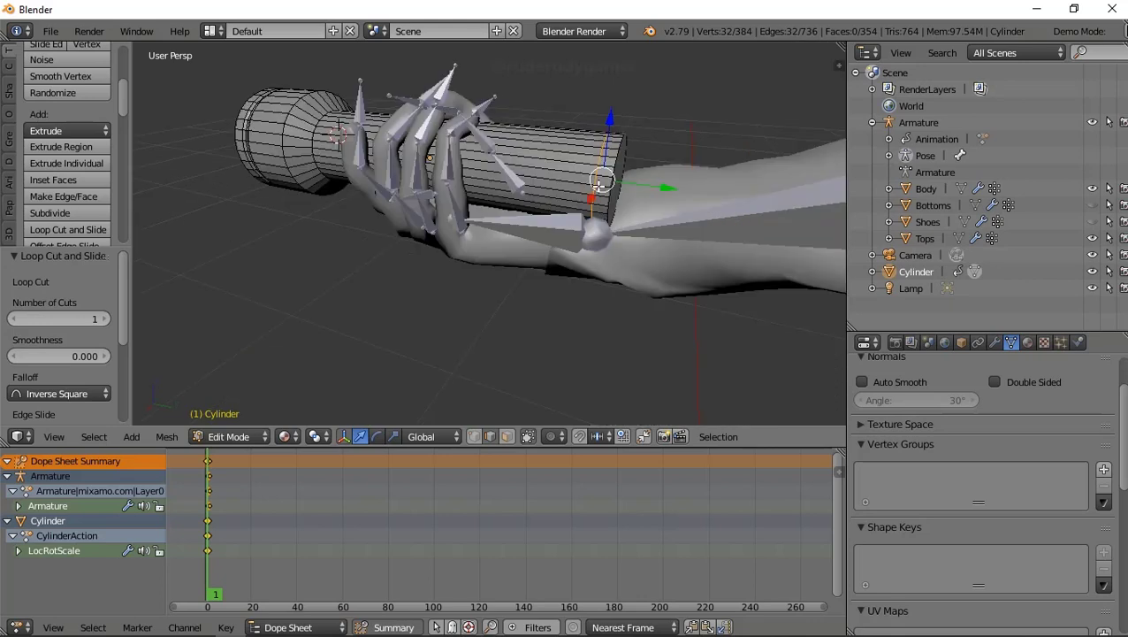
- Cut a second edge loop beside it, then select a cylinder face in face mode
{"action": "left_click", "coordinate": [62, 229]}
{"action": "left_click", "coordinate": [544, 168]}
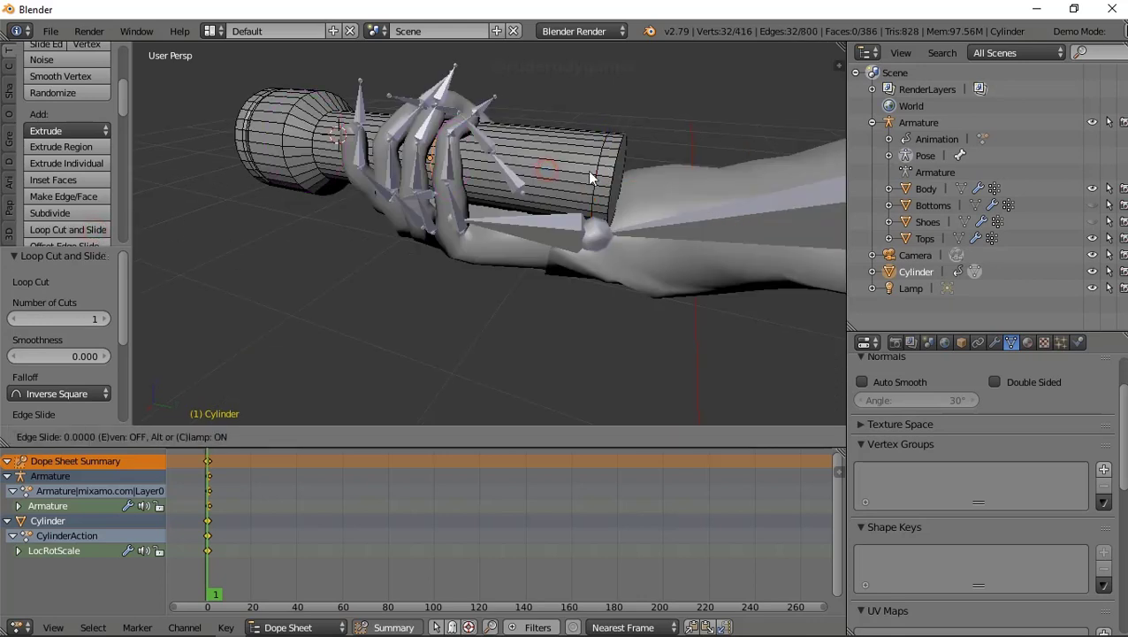
{"action": "left_click", "coordinate": [677, 187]}
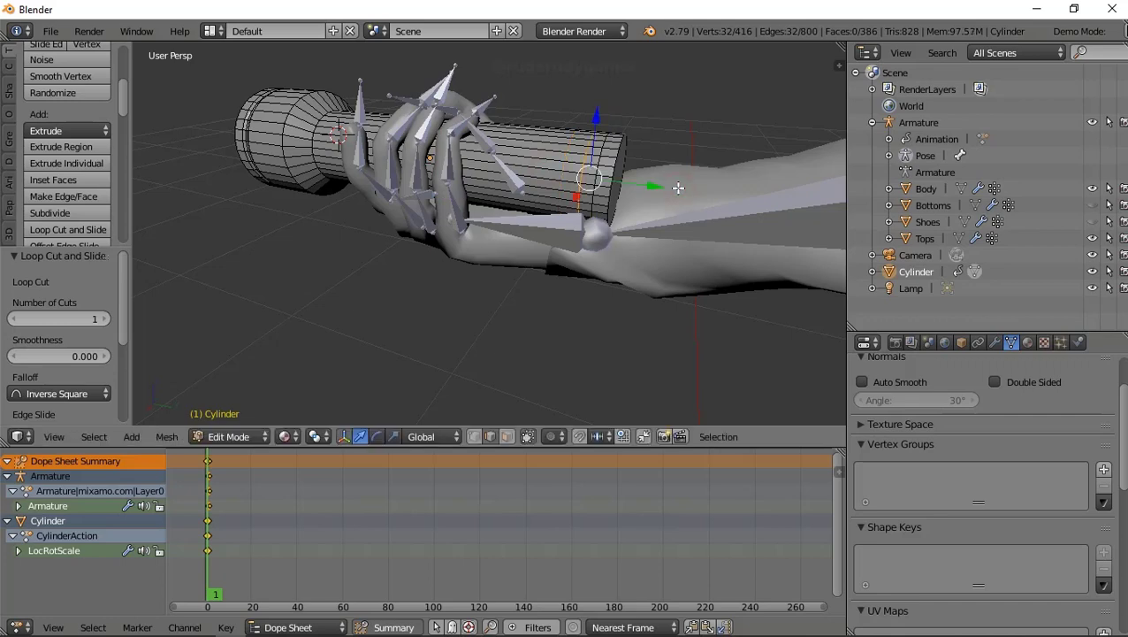
{"action": "left_click", "coordinate": [507, 436]}
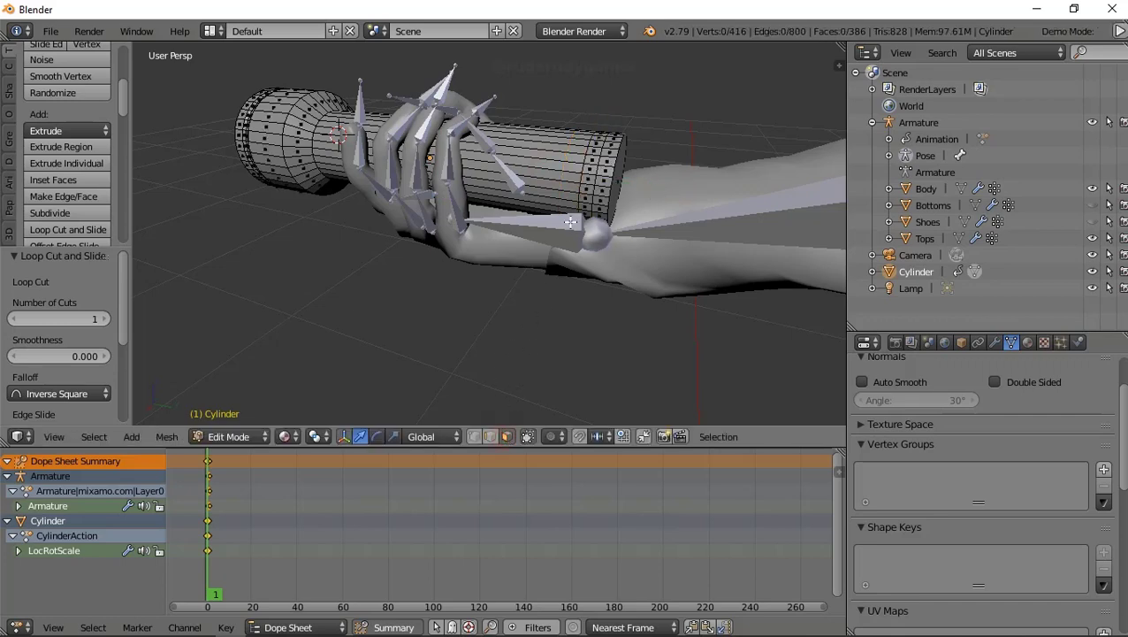
{"action": "right_click", "coordinate": [584, 207]}
{"action": "mouse_move", "coordinate": [584, 207]}
{"action": "middle_mouse_down"}
{"action": "mouse_move", "coordinate": [408, 178]}
{"action": "mouse_move", "coordinate": [343, 153]}
{"action": "mouse_move", "coordinate": [350, 178]}
{"action": "middle_mouse_up"}
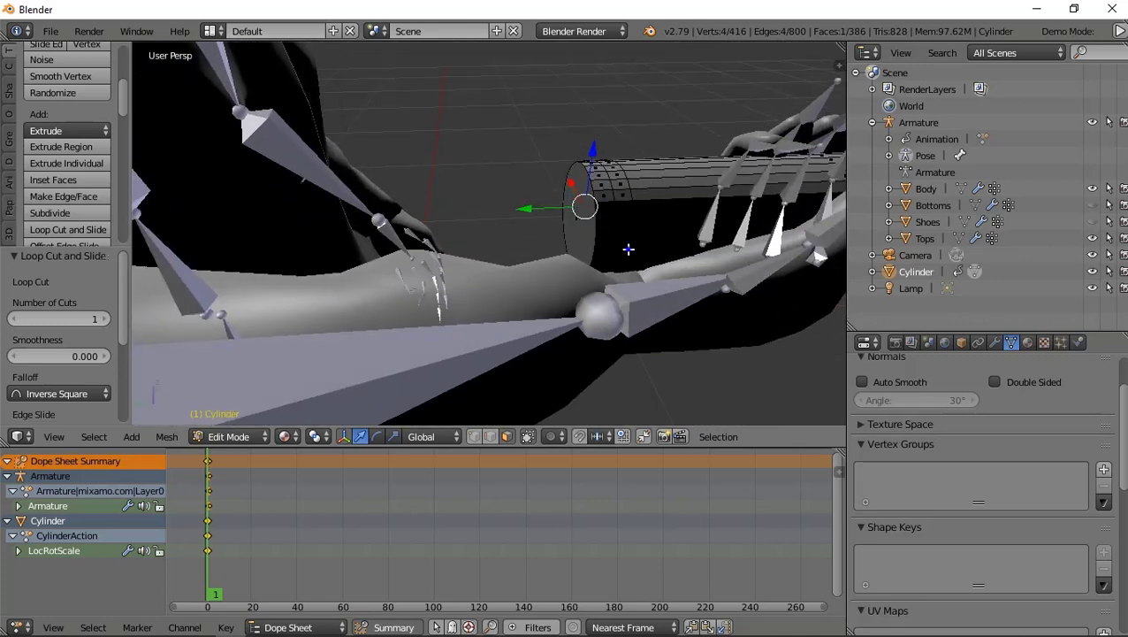
- Select the full ring of faces between the two new loops
{"action": "left_click", "coordinate": [167, 436]}
{"action": "left_click", "coordinate": [200, 411]}
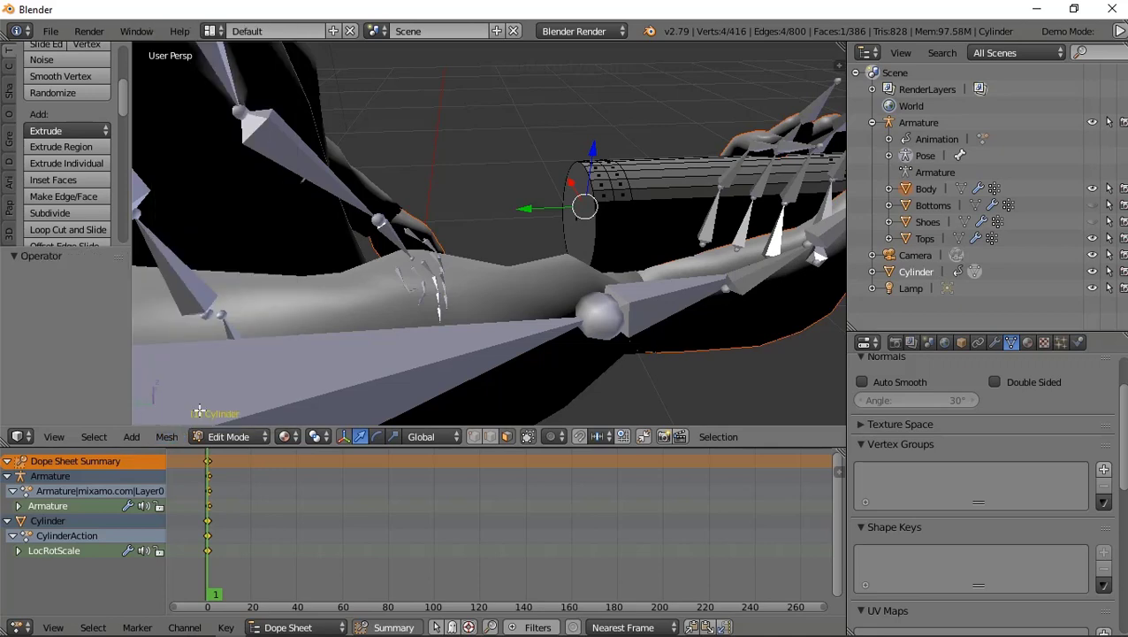
{"action": "right_click", "coordinate": [622, 253], "text": "ctrl"}
{"action": "right_click", "coordinate": [617, 168], "text": "ctrl"}
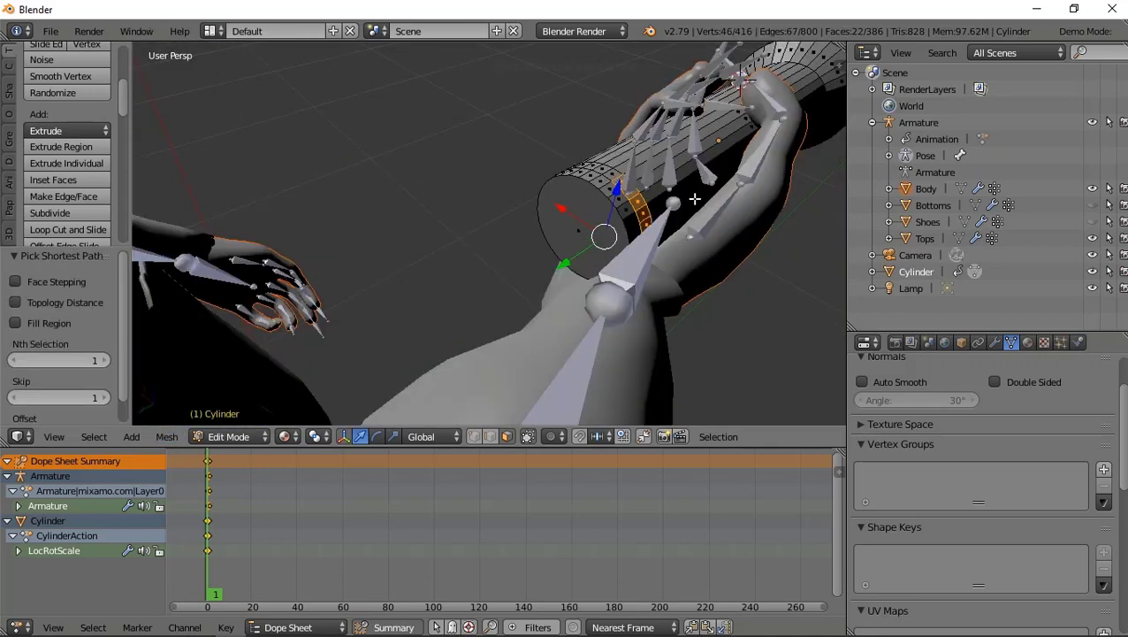
{"action": "middle_click_drag", "start_coordinate": [616, 168], "coordinate": [4, 191]}
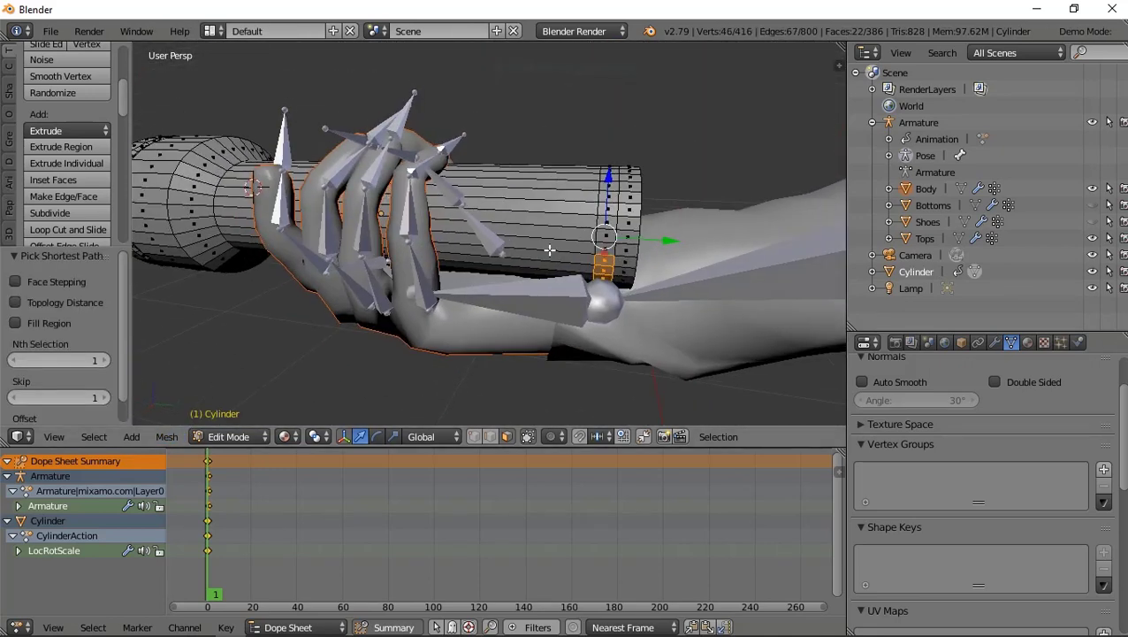
{"action": "right_click", "coordinate": [607, 249], "text": "ctrl"}
{"action": "middle_click_drag", "start_coordinate": [607, 249], "coordinate": [589, 222]}
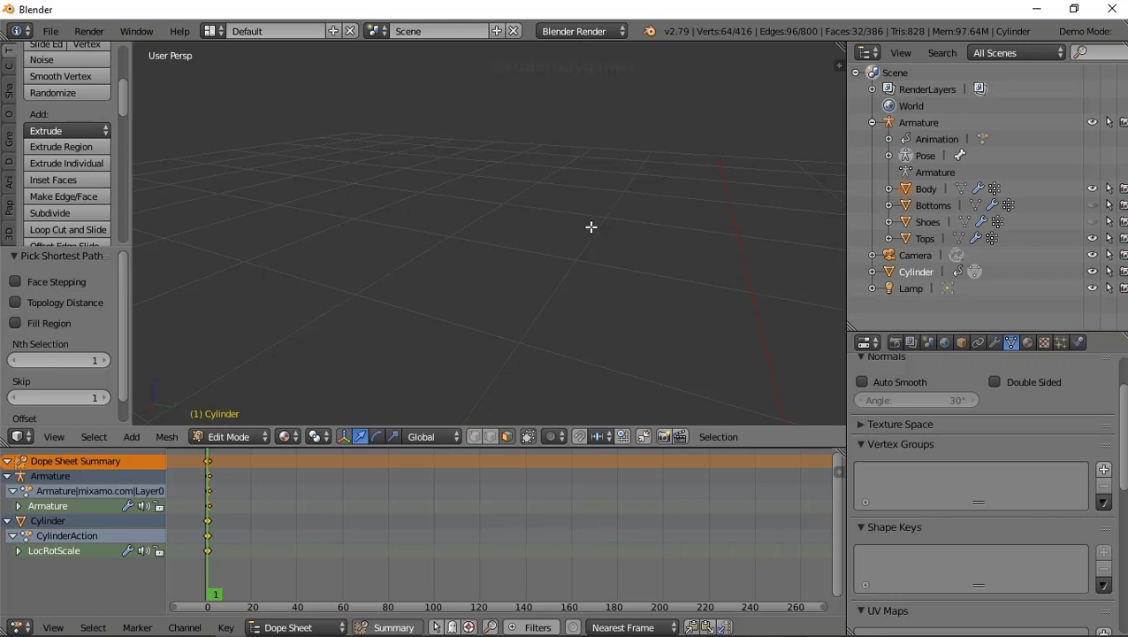
- Extrude the face ring, scale it 0.847 then 1.073, and squeeze it to 0.520 along Y
{"action": "key", "text": "e"}
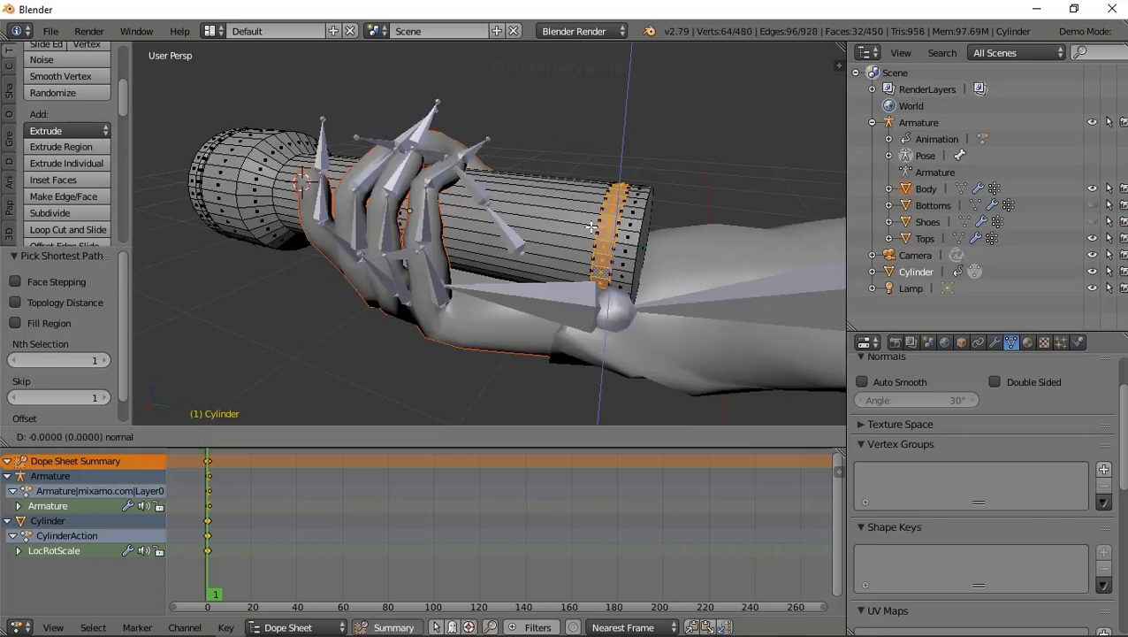
{"action": "key", "text": "s"}
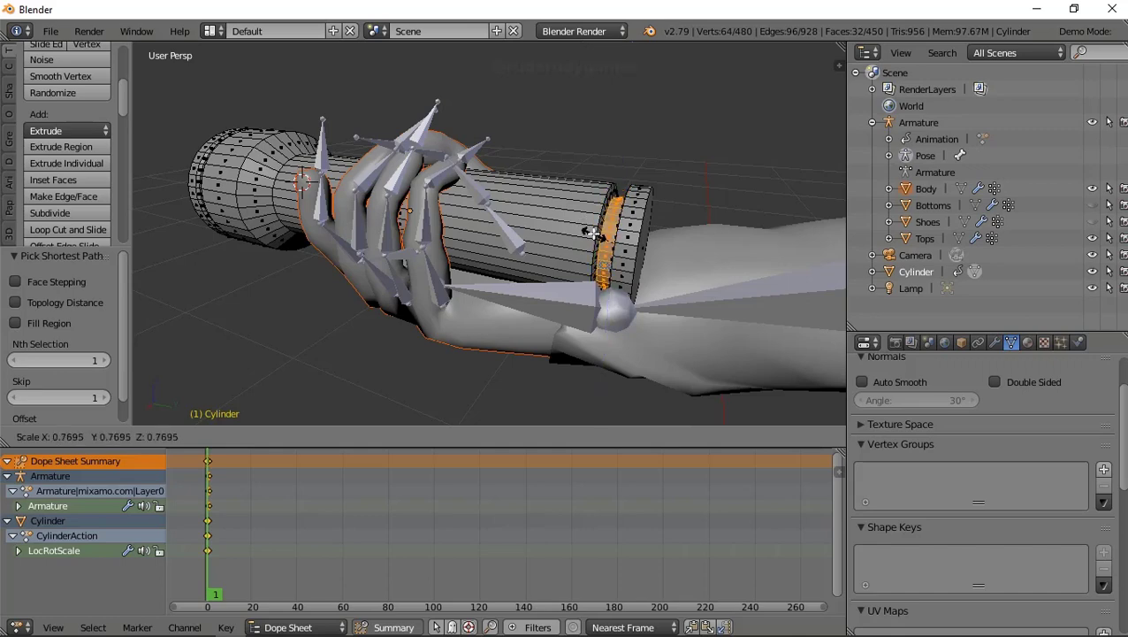
{"action": "left_click", "coordinate": [593, 232]}
{"action": "mouse_move", "coordinate": [593, 231]}
{"action": "middle_mouse_down"}
{"action": "mouse_move", "coordinate": [601, 279]}
{"action": "mouse_move", "coordinate": [562, 215]}
{"action": "mouse_move", "coordinate": [631, 237]}
{"action": "middle_mouse_up"}
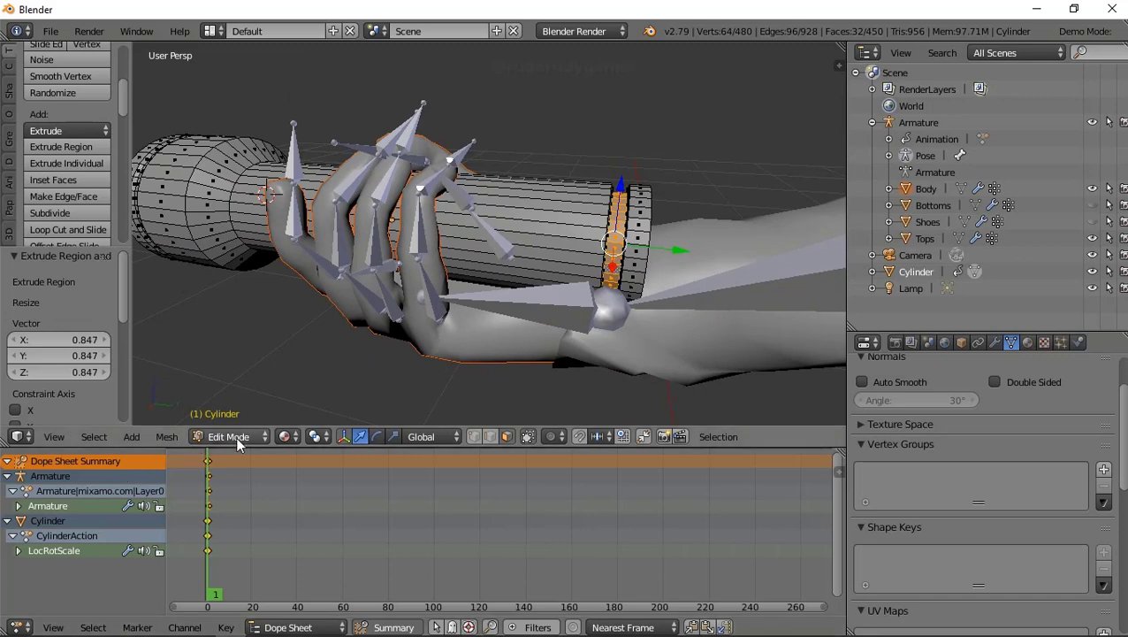
{"action": "key", "text": "s"}
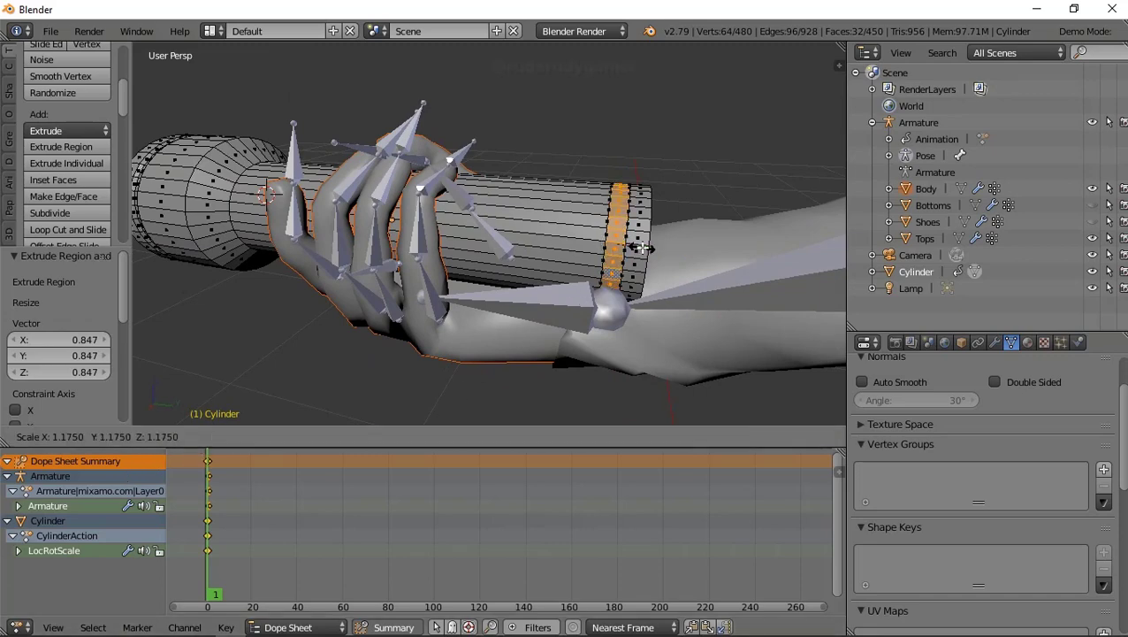
{"action": "left_click", "coordinate": [638, 248]}
{"action": "middle_click_drag", "start_coordinate": [638, 248], "coordinate": [547, 284]}
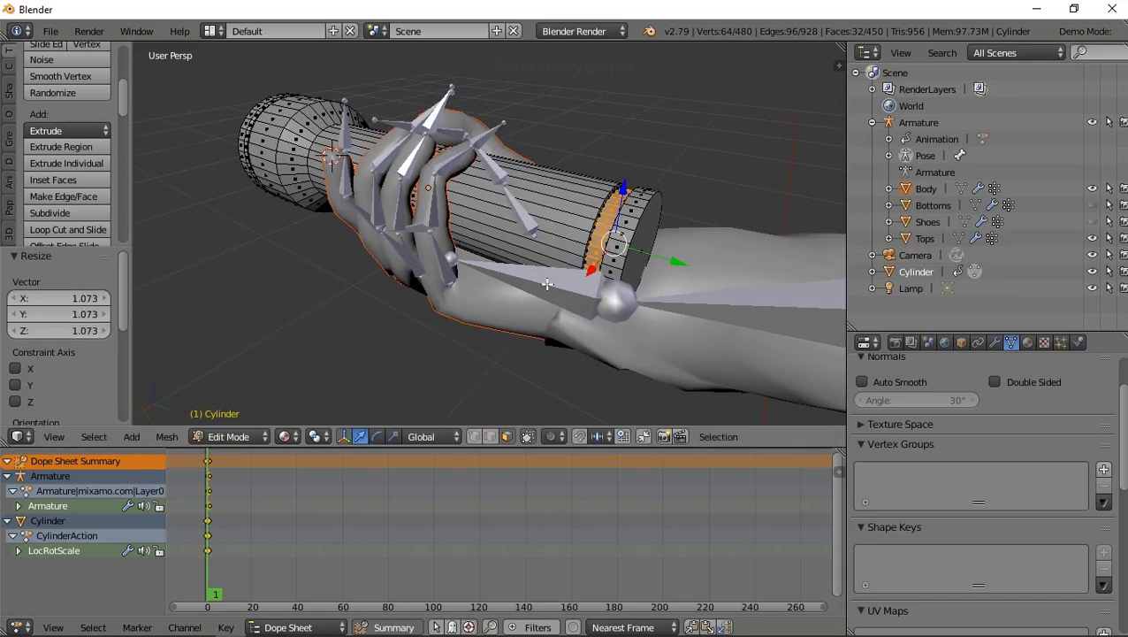
{"action": "left_click", "coordinate": [393, 436]}
{"action": "left_click_drag", "start_coordinate": [680, 261], "coordinate": [650, 260]}
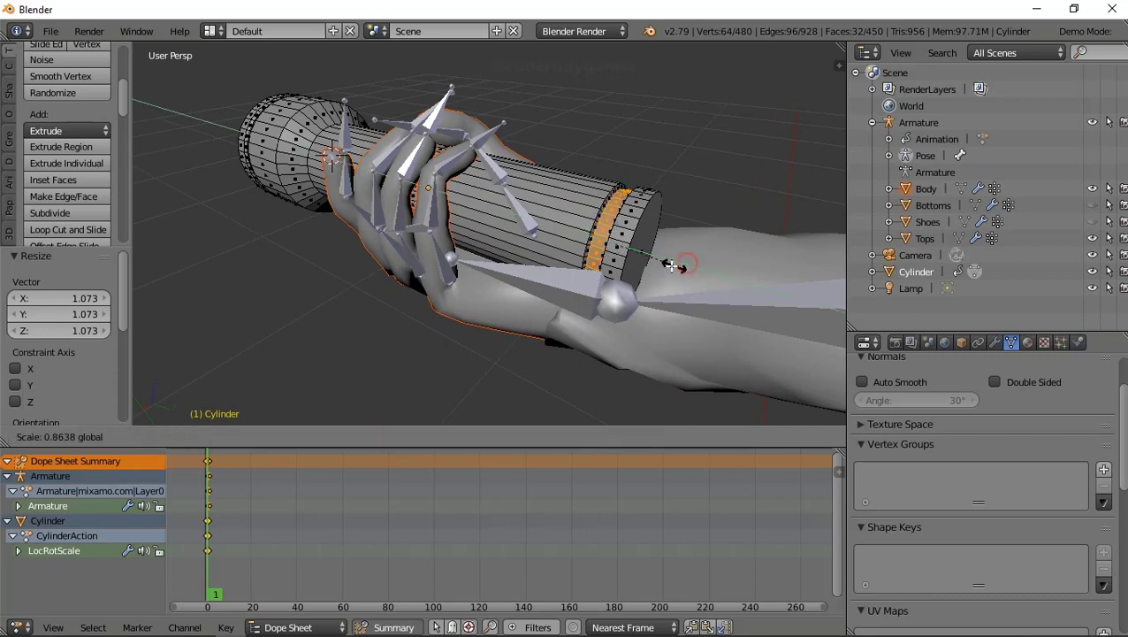
{"action": "middle_click_drag", "start_coordinate": [650, 260], "coordinate": [421, 181]}
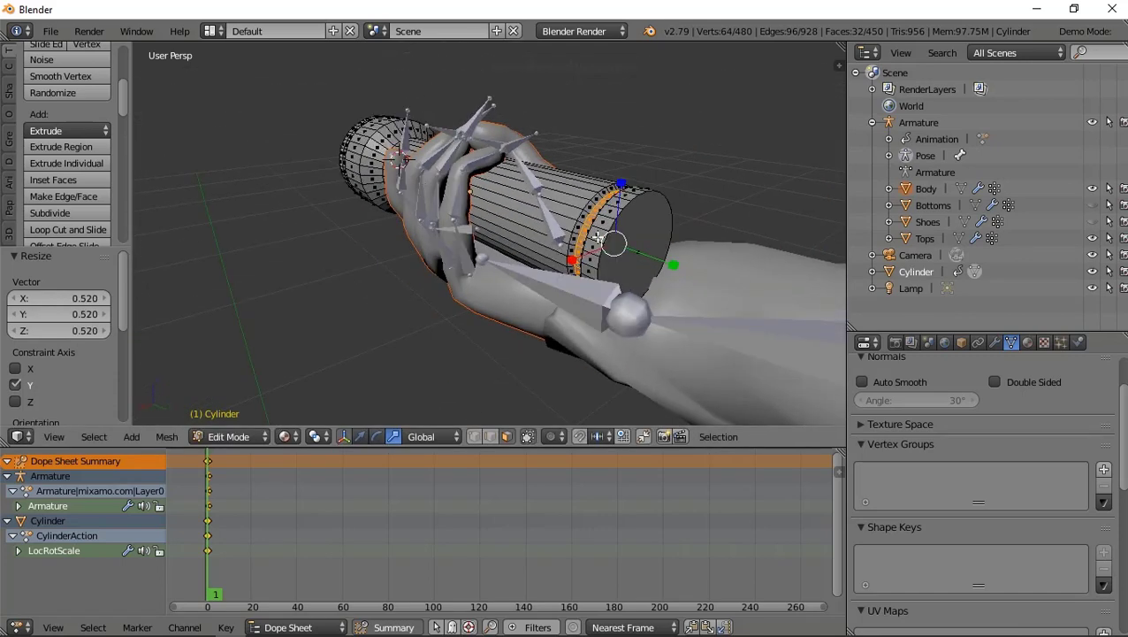
- Extrude the end-cap face, shrink it to 0.907, and extrude again by -0.003 along Z
{"action": "right_click", "coordinate": [629, 231]}
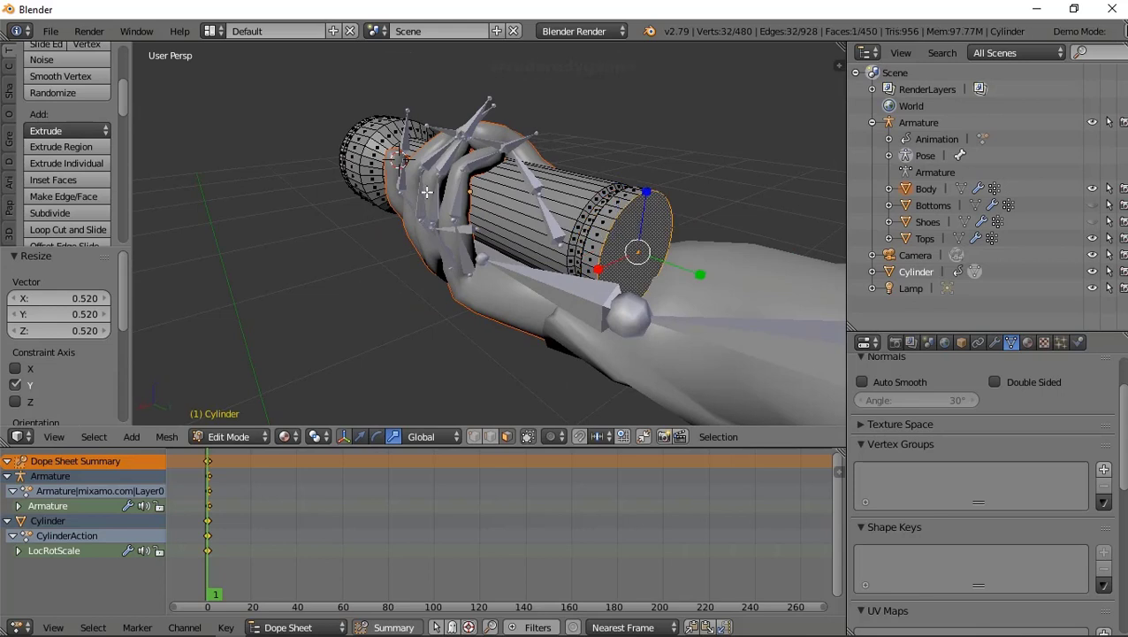
{"action": "key", "text": "e"}
{"action": "key", "text": "s"}
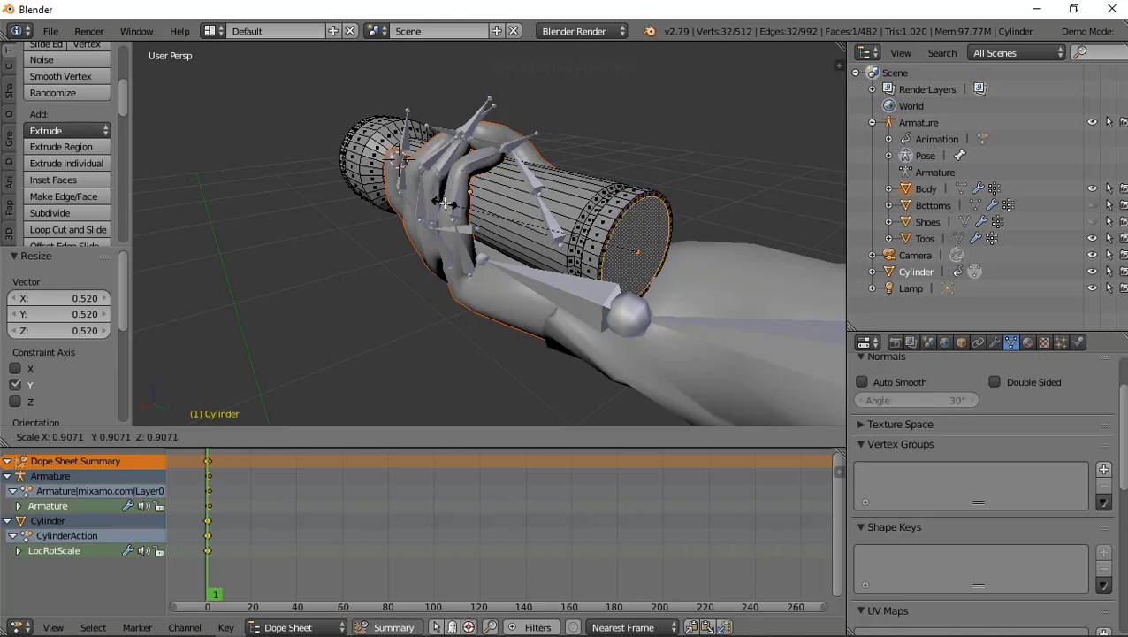
{"action": "left_click", "coordinate": [445, 202]}
{"action": "key", "text": "e"}
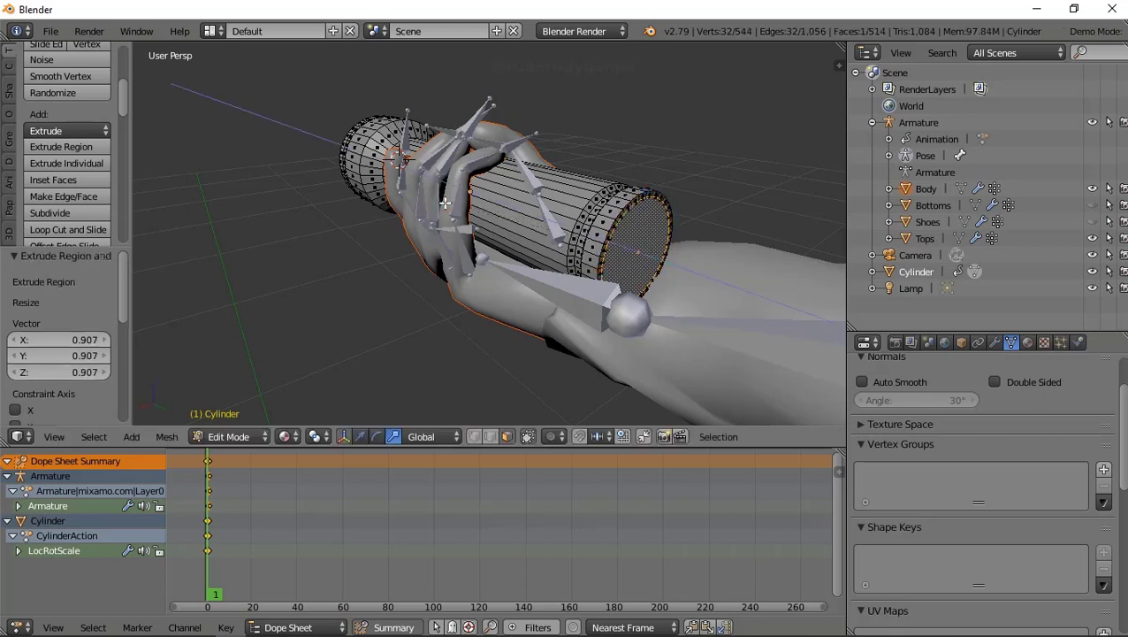
{"action": "left_click", "coordinate": [440, 205]}
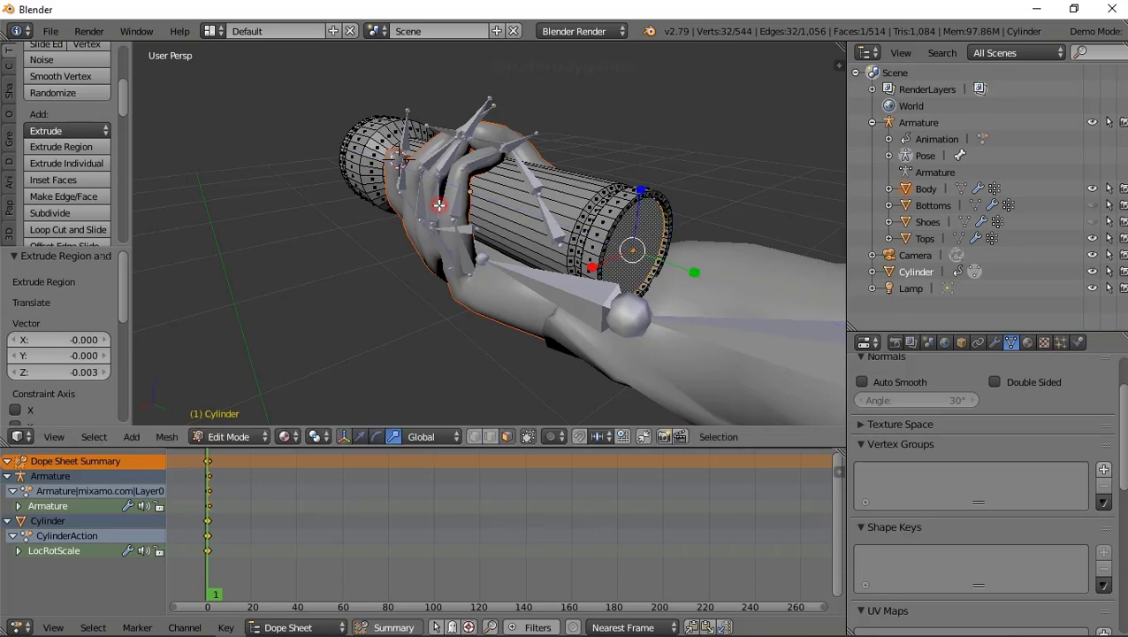
{"action": "mouse_move", "coordinate": [522, 223]}
{"action": "middle_mouse_down"}
{"action": "mouse_move", "coordinate": [541, 218]}
{"action": "mouse_move", "coordinate": [547, 230]}
{"action": "middle_mouse_up"}
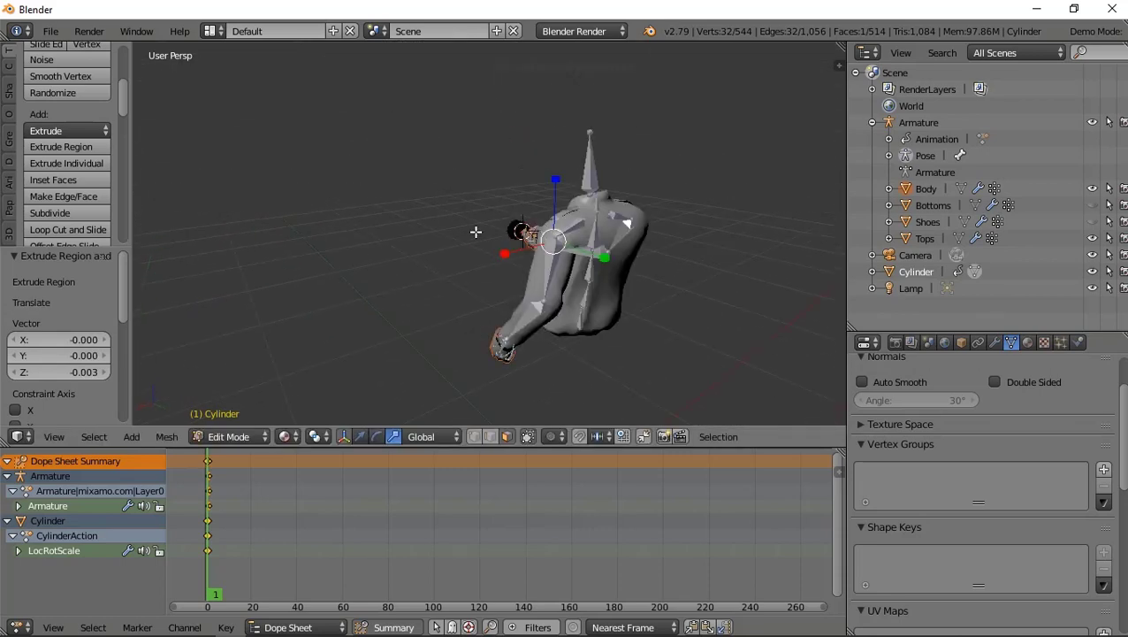
- Orbit and zoom around the character to inspect the cylinder in its hand
{"action": "mouse_move", "coordinate": [476, 232]}
{"action": "middle_mouse_down"}
{"action": "mouse_move", "coordinate": [733, 336]}
{"action": "mouse_move", "coordinate": [486, 327]}
{"action": "mouse_move", "coordinate": [404, 290]}
{"action": "mouse_move", "coordinate": [532, 206]}
{"action": "mouse_move", "coordinate": [652, 207]}
{"action": "mouse_move", "coordinate": [609, 198]}
{"action": "mouse_move", "coordinate": [571, 206]}
{"action": "mouse_move", "coordinate": [695, 223]}
{"action": "mouse_move", "coordinate": [735, 209]}
{"action": "mouse_move", "coordinate": [677, 229]}
{"action": "mouse_move", "coordinate": [657, 201]}
{"action": "mouse_move", "coordinate": [491, 209]}
{"action": "mouse_move", "coordinate": [609, 199]}
{"action": "mouse_move", "coordinate": [407, 242]}
{"action": "mouse_move", "coordinate": [534, 219]}
{"action": "mouse_move", "coordinate": [566, 239]}
{"action": "mouse_move", "coordinate": [455, 223]}
{"action": "mouse_move", "coordinate": [627, 256]}
{"action": "middle_mouse_up"}
{"action": "scroll", "coordinate": [513, 221], "scroll_direction": "up", "scroll_amount": 3}
{"action": "scroll", "coordinate": [627, 256], "scroll_direction": "up", "scroll_amount": 6}
{"action": "scroll", "coordinate": [582, 231], "scroll_direction": "down", "scroll_amount": 6}
{"action": "scroll", "coordinate": [446, 194], "scroll_direction": "up", "scroll_amount": 4}
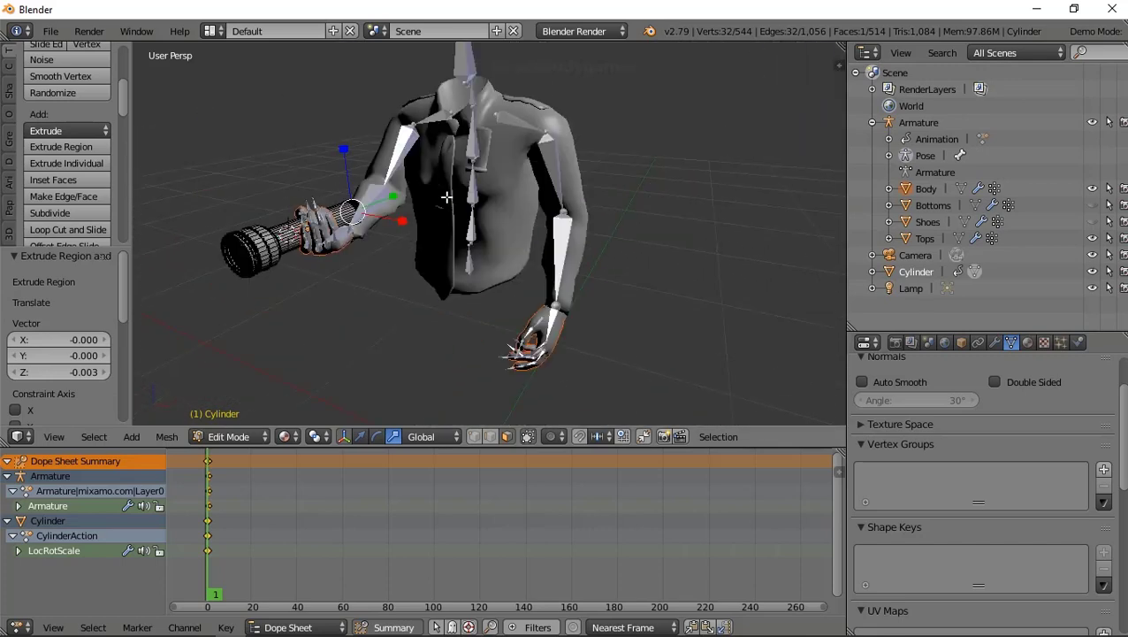
{"action": "middle_click_drag", "start_coordinate": [449, 187], "coordinate": [402, 223]}
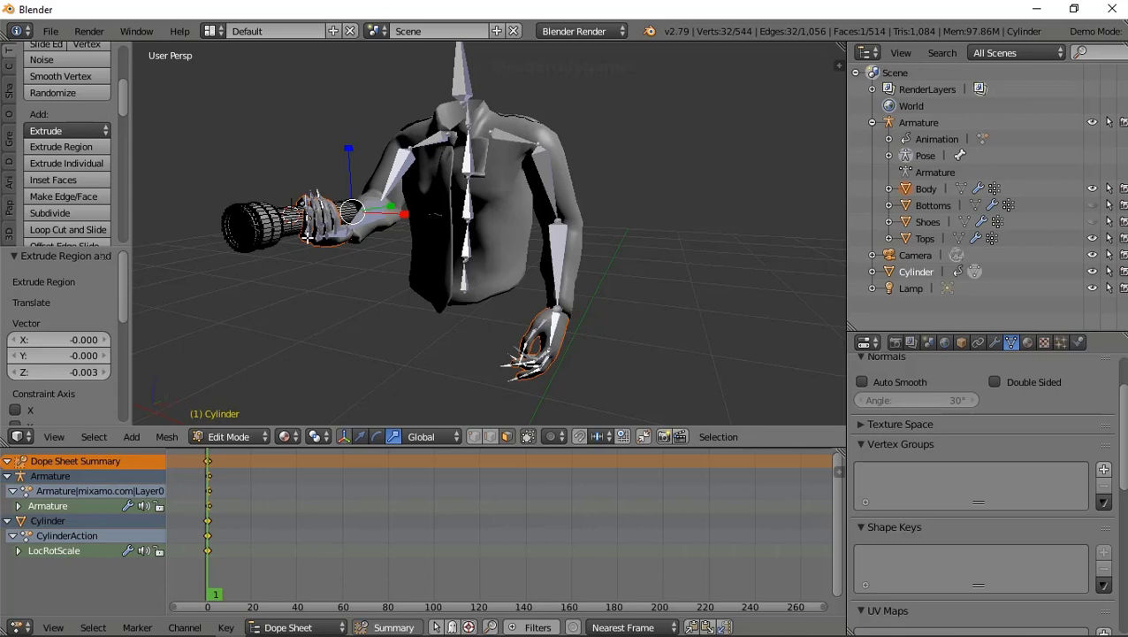
{"action": "mouse_move", "coordinate": [306, 237]}
{"action": "middle_mouse_down"}
{"action": "mouse_move", "coordinate": [353, 317]}
{"action": "mouse_move", "coordinate": [292, 270]}
{"action": "middle_mouse_up"}
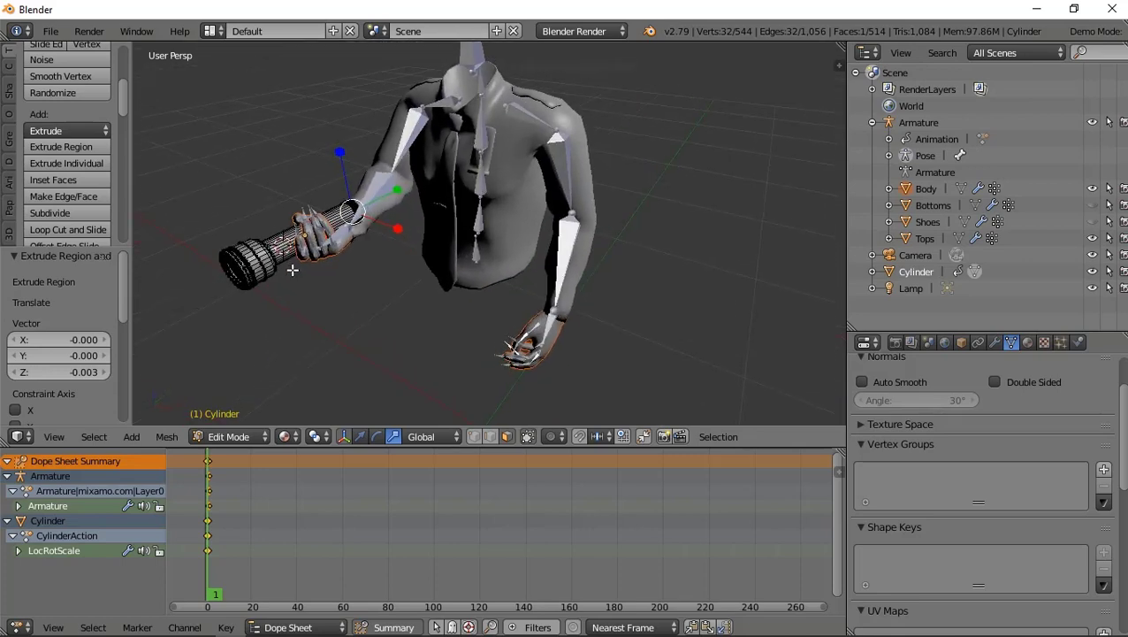
{"action": "scroll", "coordinate": [257, 269], "scroll_direction": "up", "scroll_amount": 5}
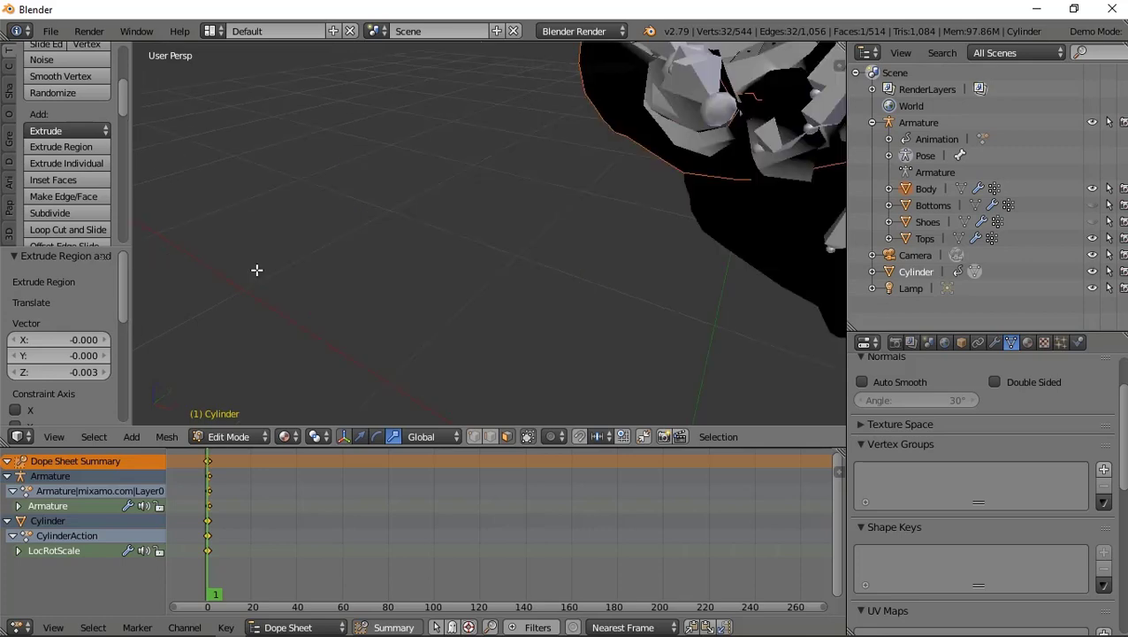
{"action": "scroll", "coordinate": [257, 269], "scroll_direction": "down", "scroll_amount": 5}
{"action": "scroll", "coordinate": [271, 267], "scroll_direction": "up", "scroll_amount": 5}
{"action": "scroll", "coordinate": [265, 258], "scroll_direction": "down", "scroll_amount": 1}
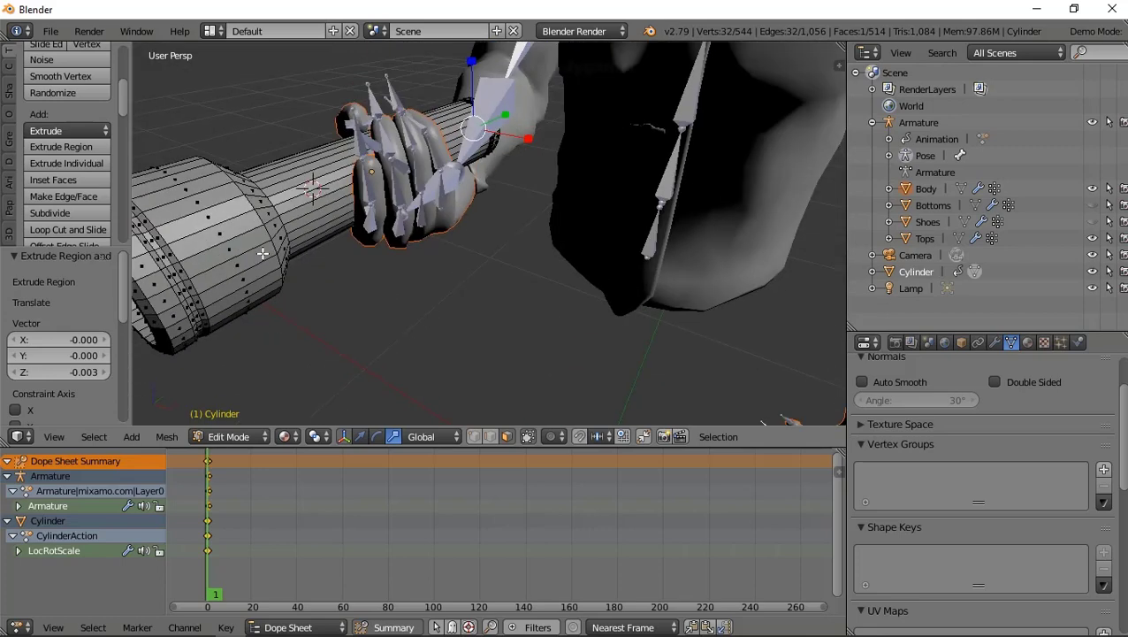
{"action": "scroll", "coordinate": [264, 257], "scroll_direction": "down", "scroll_amount": 3}
{"action": "scroll", "coordinate": [415, 257], "scroll_direction": "down", "scroll_amount": 4}
{"action": "scroll", "coordinate": [464, 255], "scroll_direction": "up", "scroll_amount": 4}
{"action": "scroll", "coordinate": [416, 243], "scroll_direction": "up", "scroll_amount": 5}
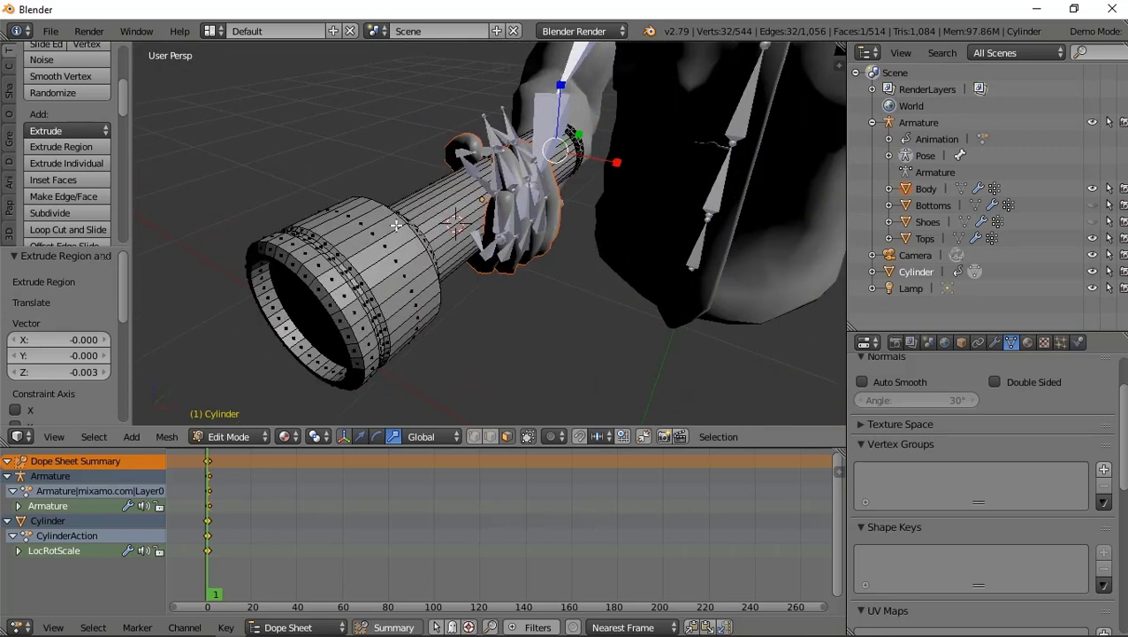
- Check the hand's grip close up, then switch to the armature's Pose Mode
{"action": "mouse_move", "coordinate": [380, 234]}
{"action": "middle_mouse_down"}
{"action": "mouse_move", "coordinate": [326, 160]}
{"action": "mouse_move", "coordinate": [352, 254]}
{"action": "mouse_move", "coordinate": [265, 250]}
{"action": "mouse_move", "coordinate": [301, 210]}
{"action": "mouse_move", "coordinate": [323, 232]}
{"action": "middle_mouse_up"}
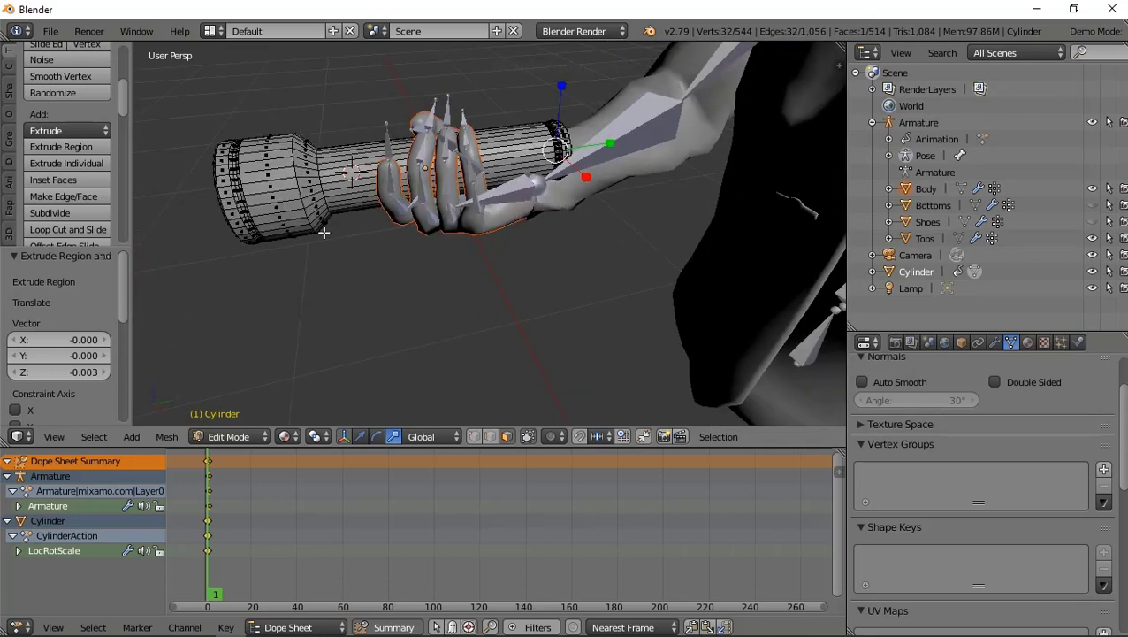
{"action": "scroll", "coordinate": [403, 231], "scroll_direction": "down", "scroll_amount": 3}
{"action": "mouse_move", "coordinate": [403, 232]}
{"action": "middle_mouse_down"}
{"action": "mouse_move", "coordinate": [530, 212]}
{"action": "mouse_move", "coordinate": [378, 189]}
{"action": "mouse_move", "coordinate": [439, 193]}
{"action": "middle_mouse_up"}
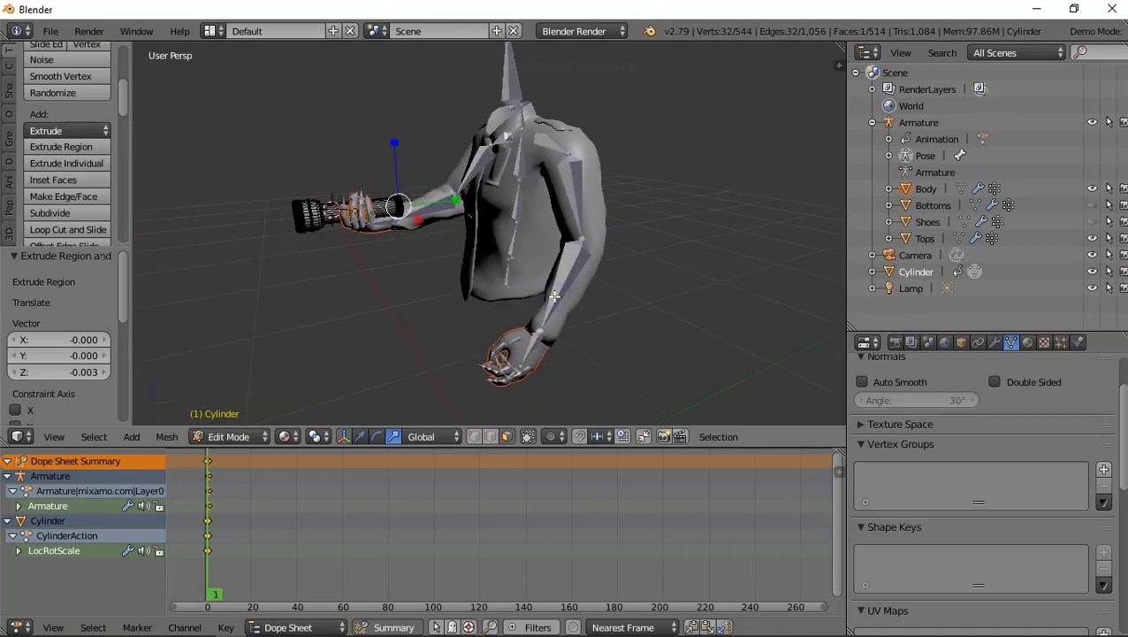
{"action": "left_click", "coordinate": [936, 157]}
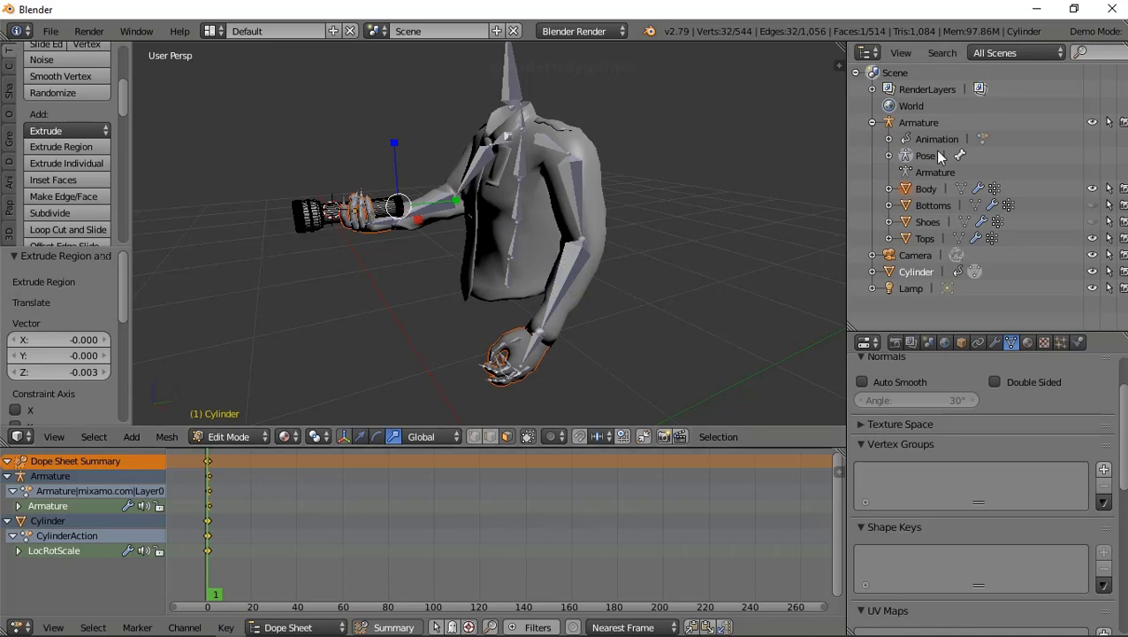
- Select all the armature's bones and rotate them into a new pose
{"action": "right_click", "coordinate": [580, 263]}
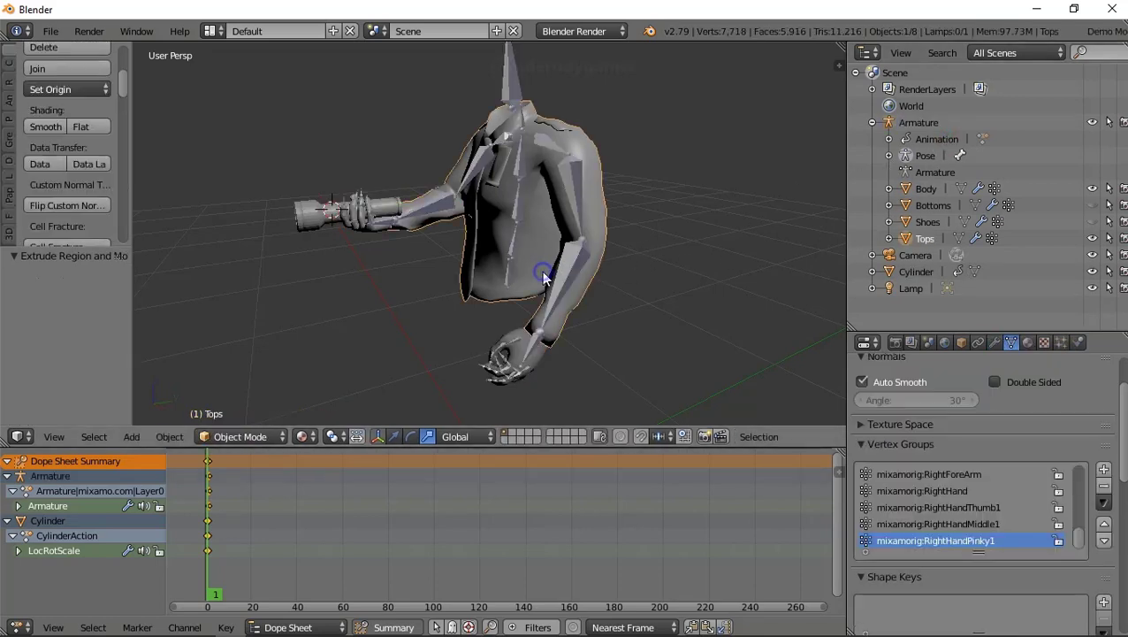
{"action": "right_click", "coordinate": [576, 267]}
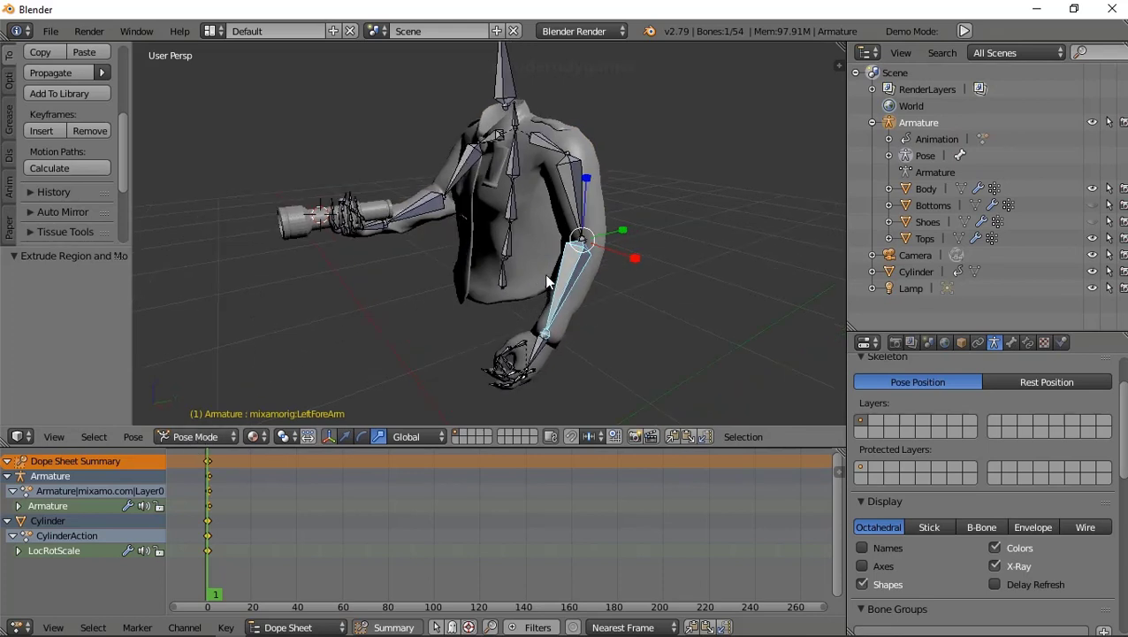
{"action": "key", "text": "a"}
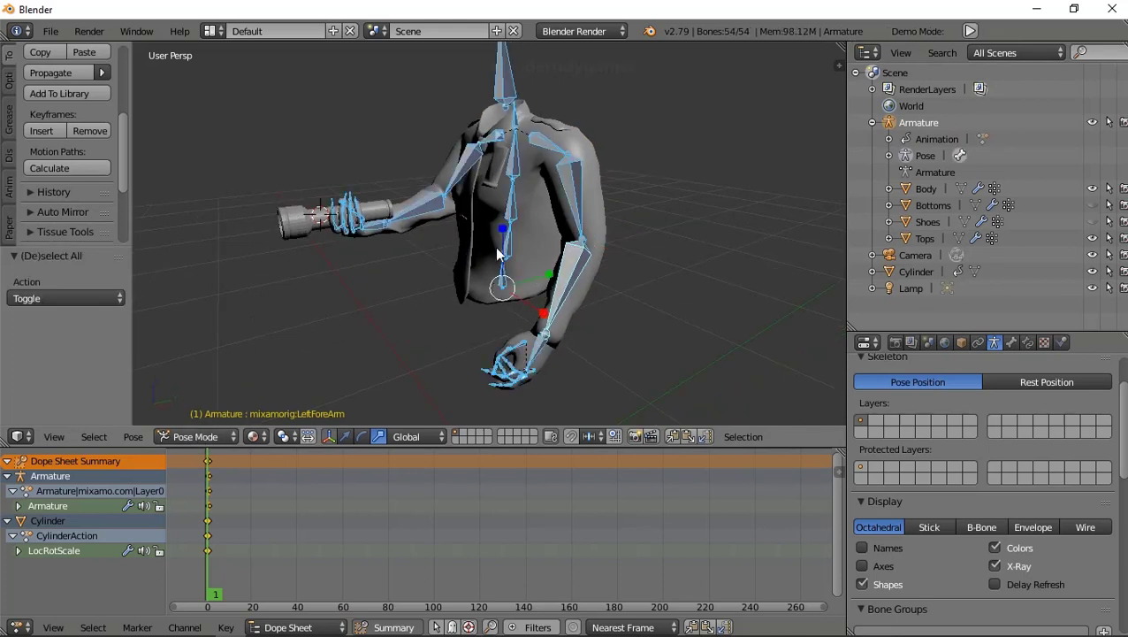
{"action": "key", "text": "r"}
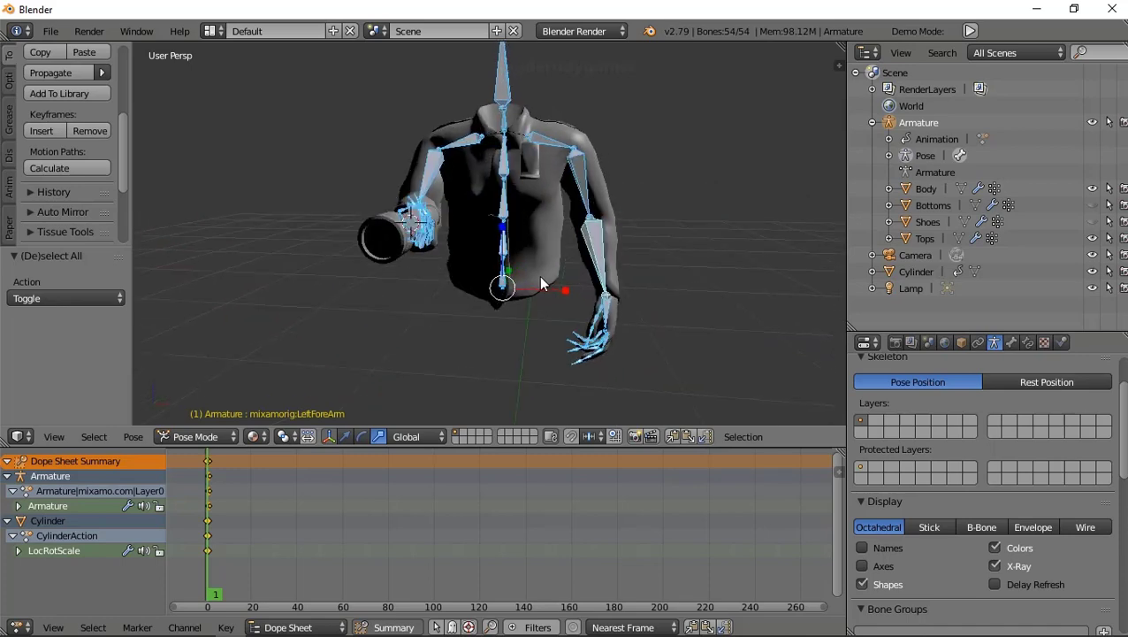
{"action": "left_click", "coordinate": [451, 282]}
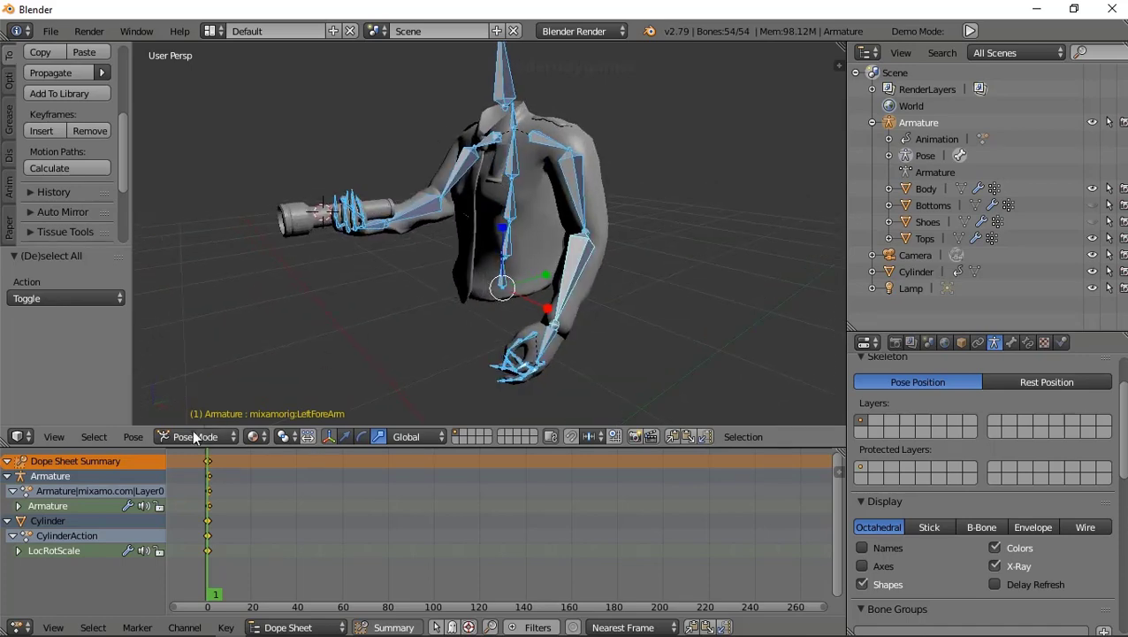
- Bake the action over frames 1–250, then undo the bake
{"action": "left_click", "coordinate": [135, 436]}
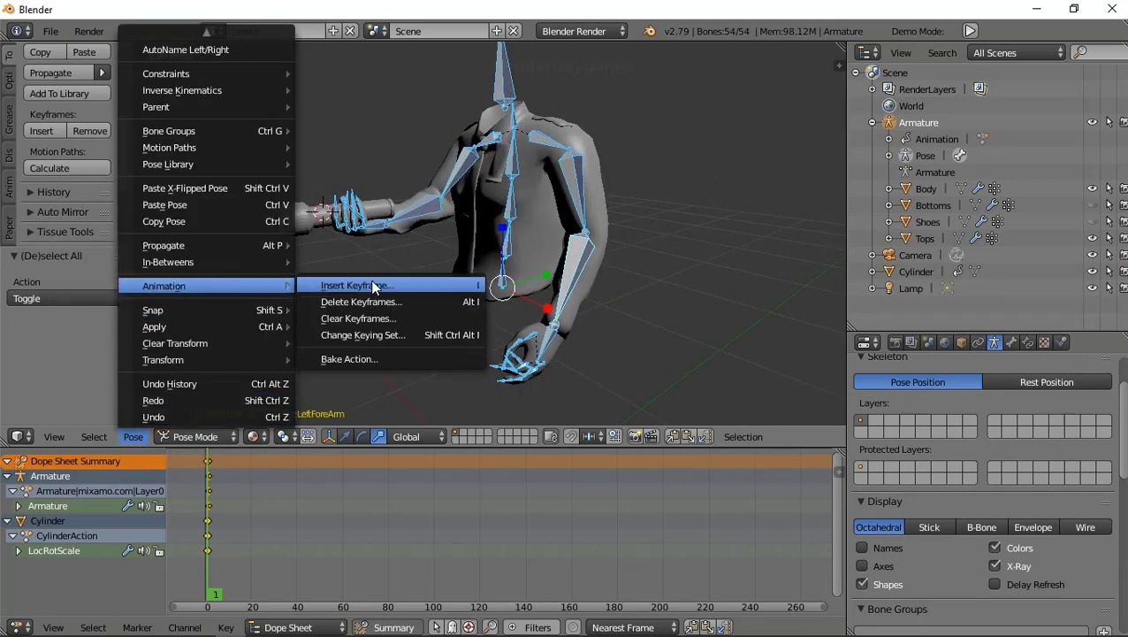
{"action": "left_click", "coordinate": [372, 357]}
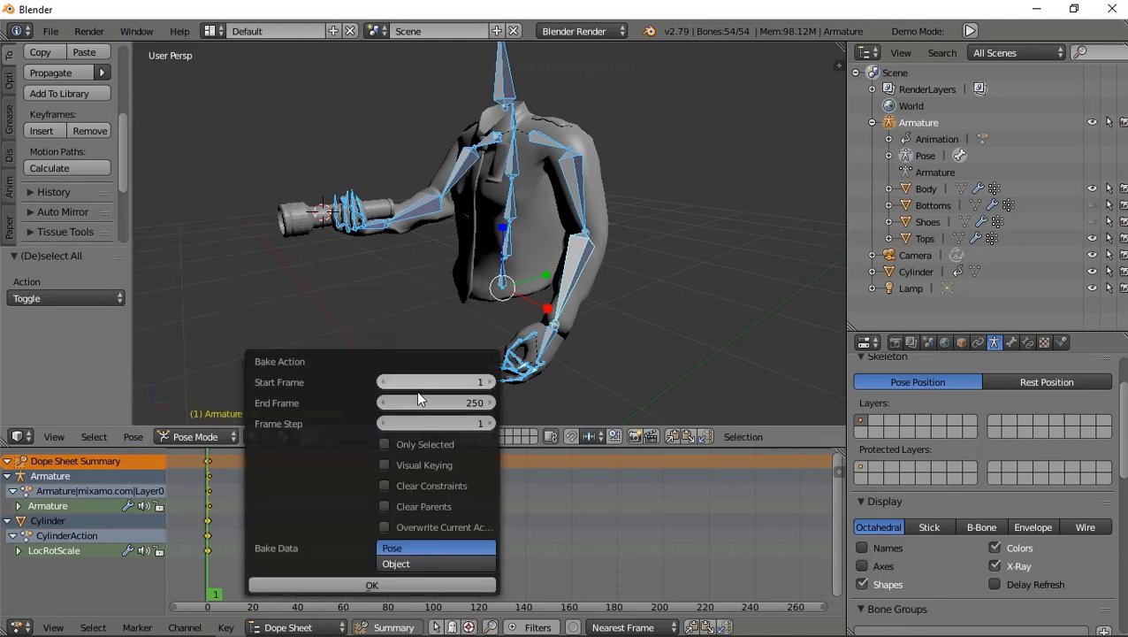
{"action": "left_click", "coordinate": [386, 575]}
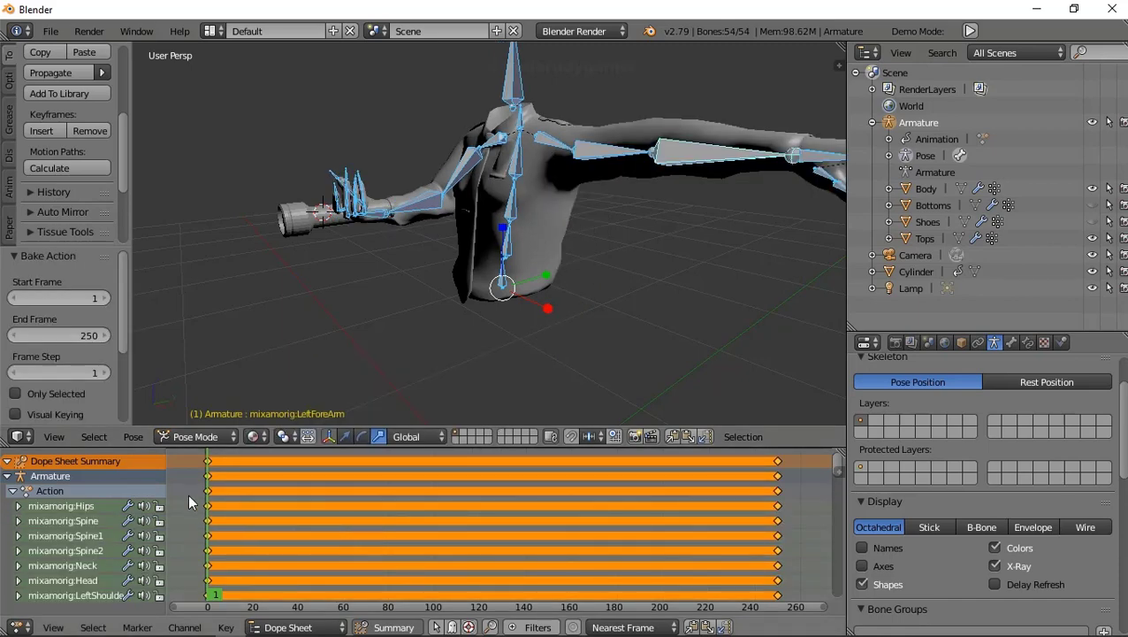
{"action": "mouse_move", "coordinate": [344, 299]}
{"action": "middle_mouse_down"}
{"action": "mouse_move", "coordinate": [439, 318]}
{"action": "mouse_move", "coordinate": [319, 316]}
{"action": "mouse_move", "coordinate": [300, 327]}
{"action": "middle_mouse_up"}
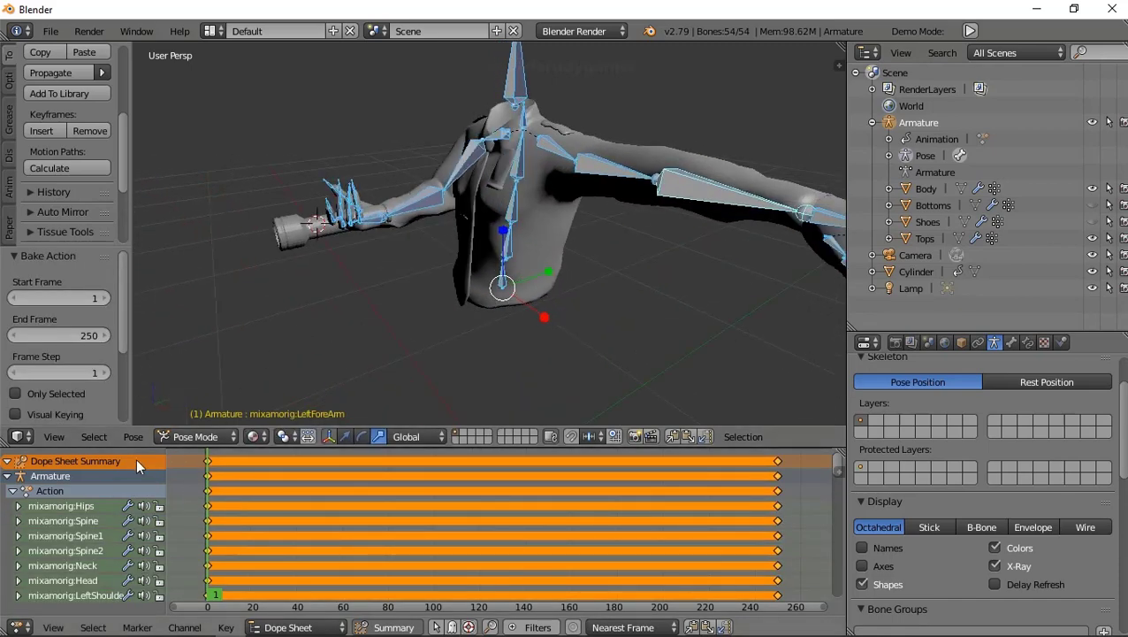
{"action": "left_click", "coordinate": [132, 436]}
{"action": "left_click", "coordinate": [143, 416]}
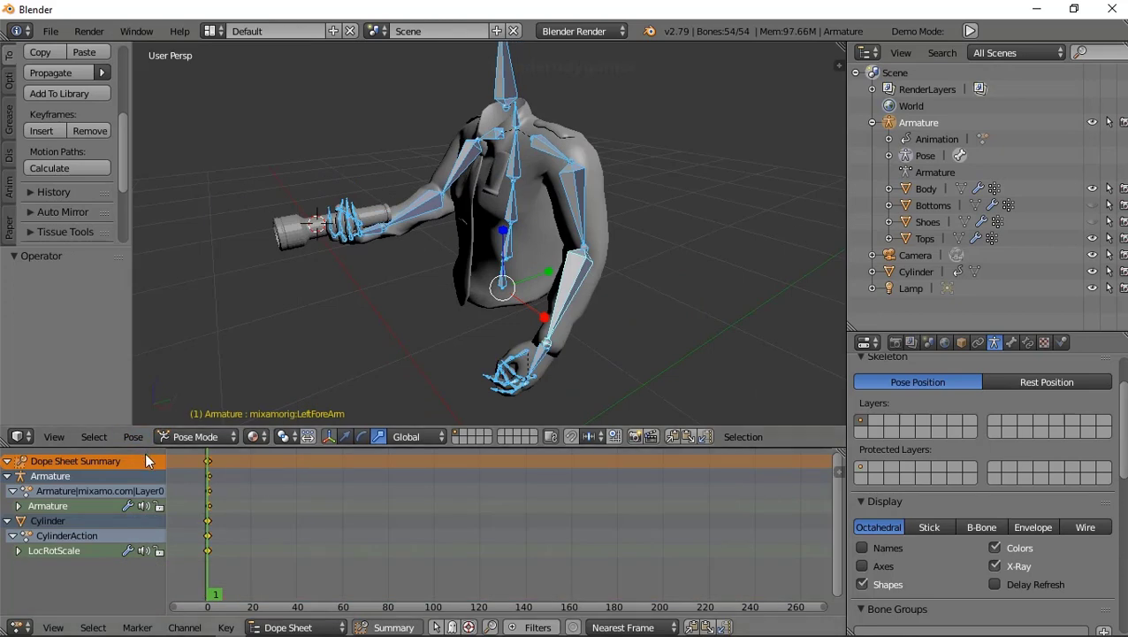
- Bake frames 1–250 with Only Selected enabled, then undo that bake too
{"action": "left_click", "coordinate": [132, 436]}
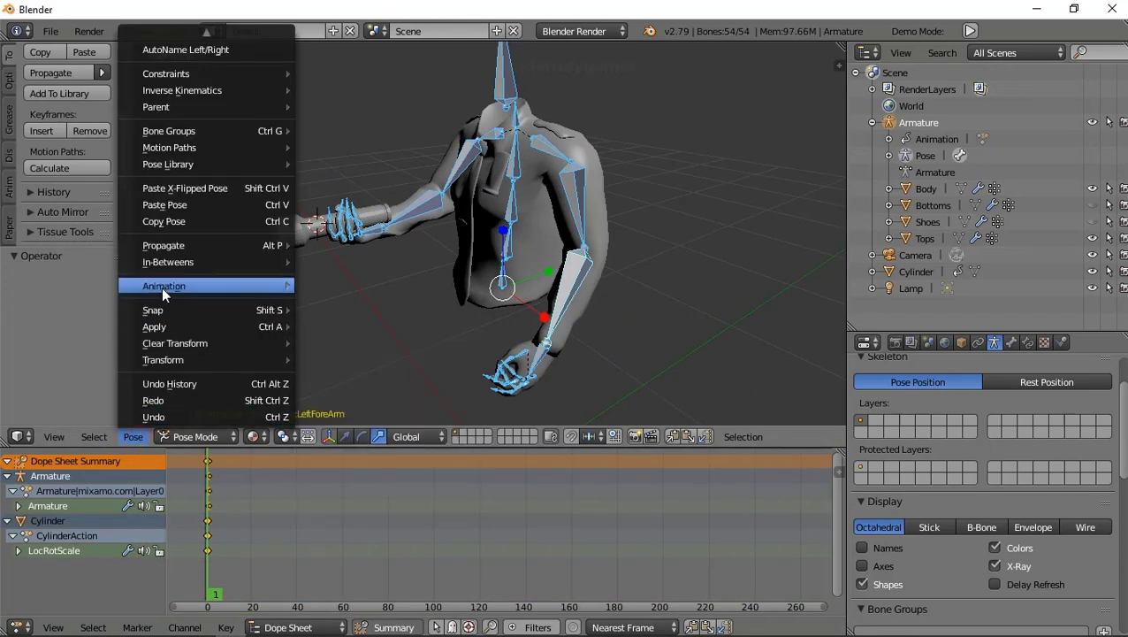
{"action": "mouse_move", "coordinate": [164, 285]}
{"action": "left_click", "coordinate": [350, 359]}
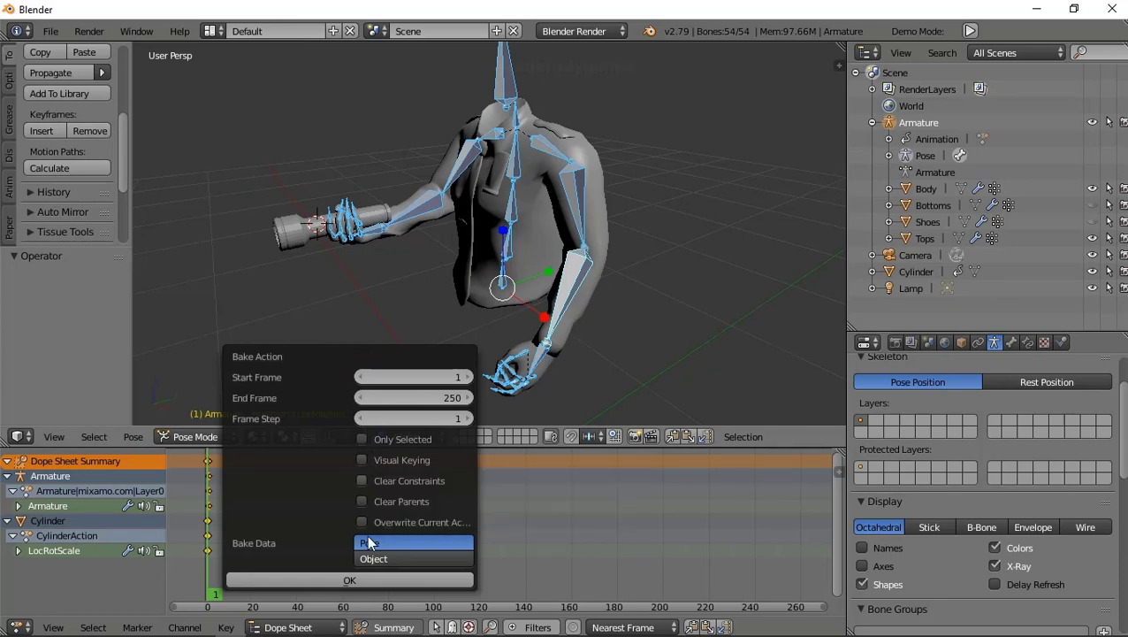
{"action": "left_click", "coordinate": [362, 440]}
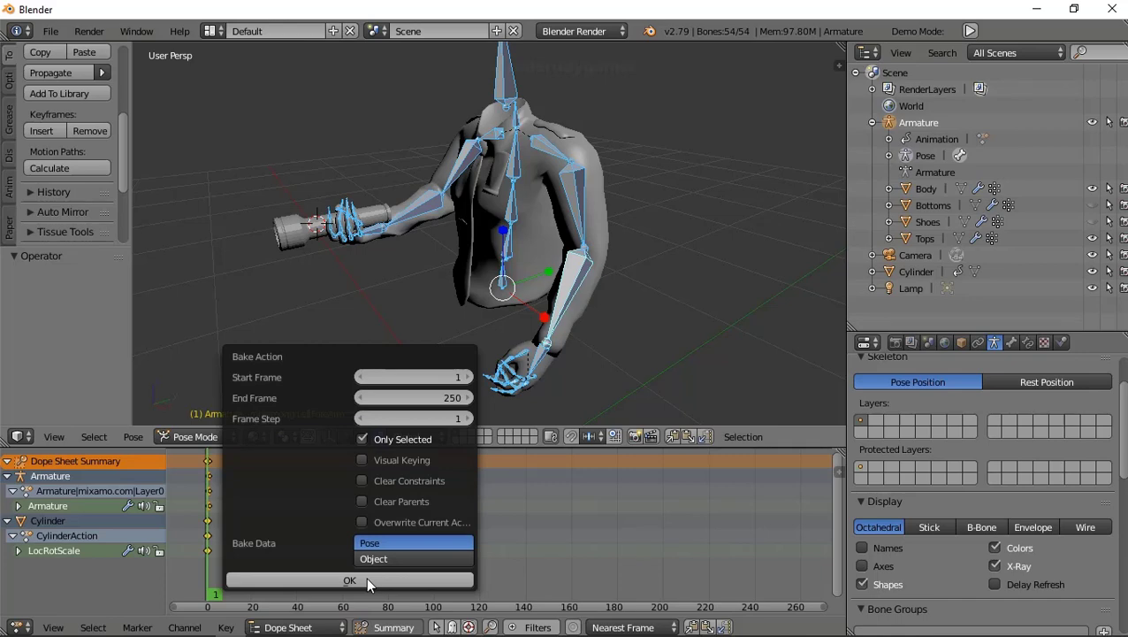
{"action": "left_click", "coordinate": [365, 579]}
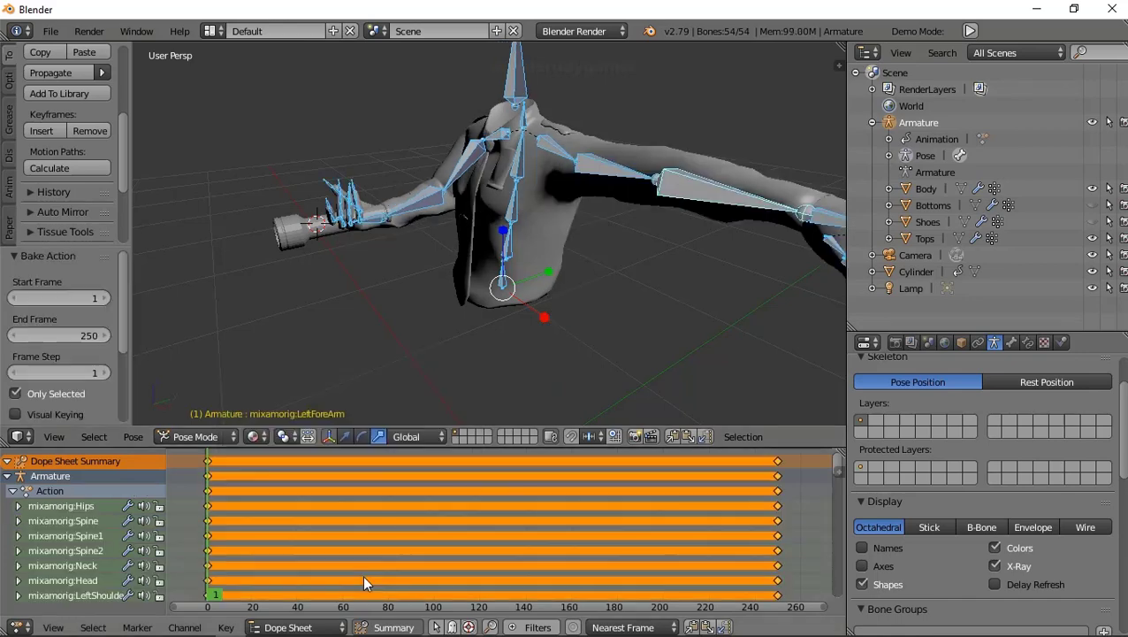
{"action": "left_click", "coordinate": [131, 438]}
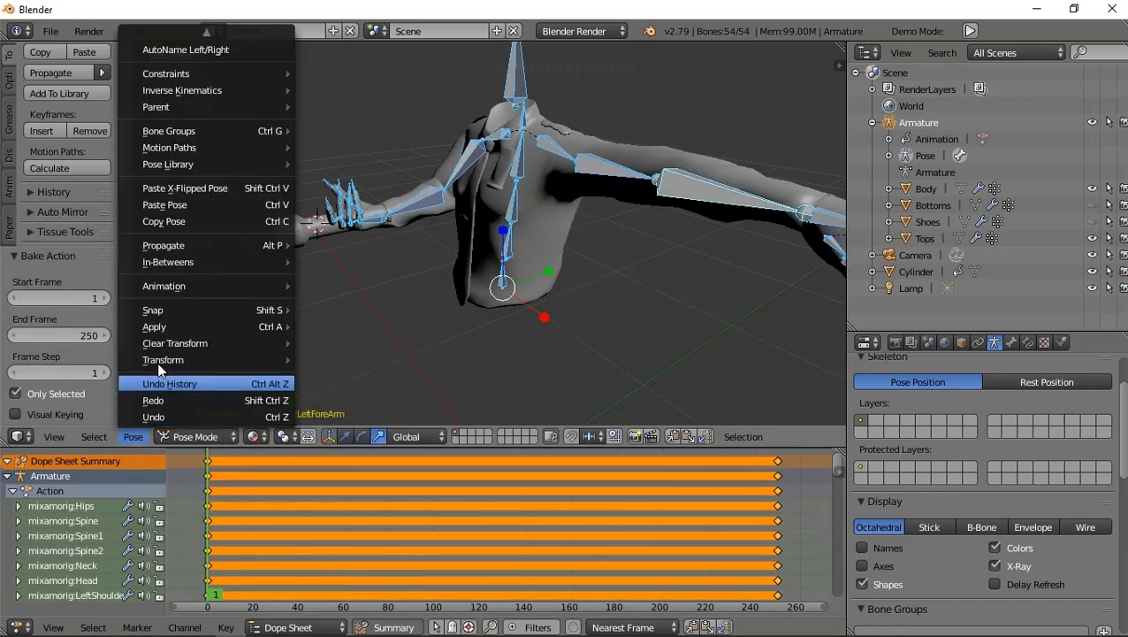
{"action": "left_click", "coordinate": [166, 412]}
- Undo the earlier pose changes, copy the starting arm pose, and paste it as keys at frame 1
{"action": "key", "text": "ctrl+z"}
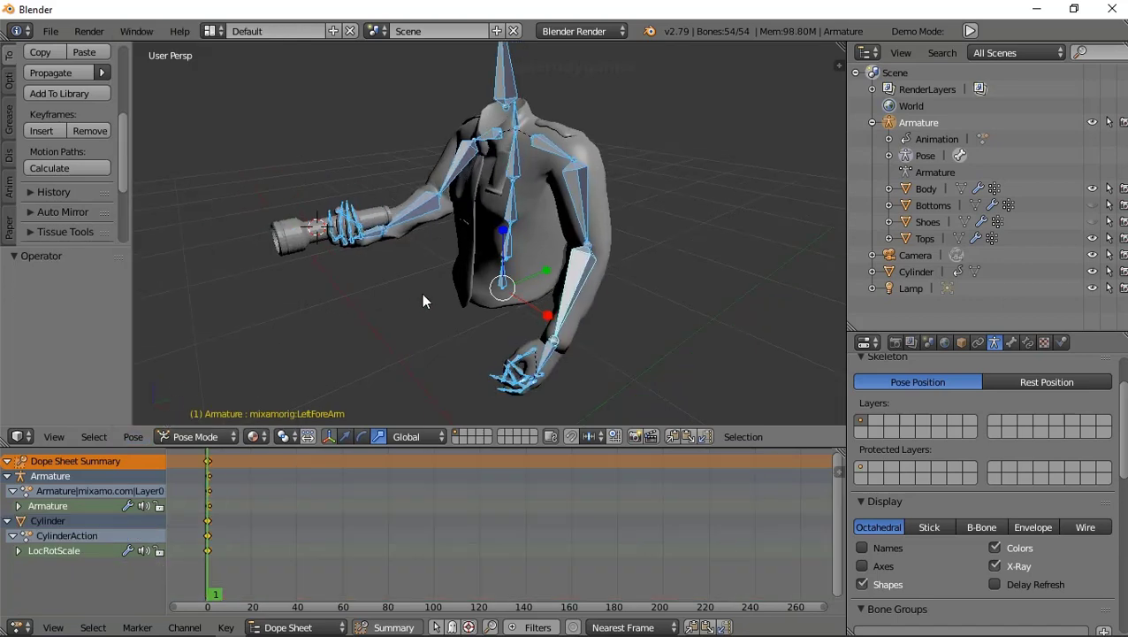
{"action": "key", "text": "ctrl+z"}
{"action": "key", "text": "ctrl+shift+z"}
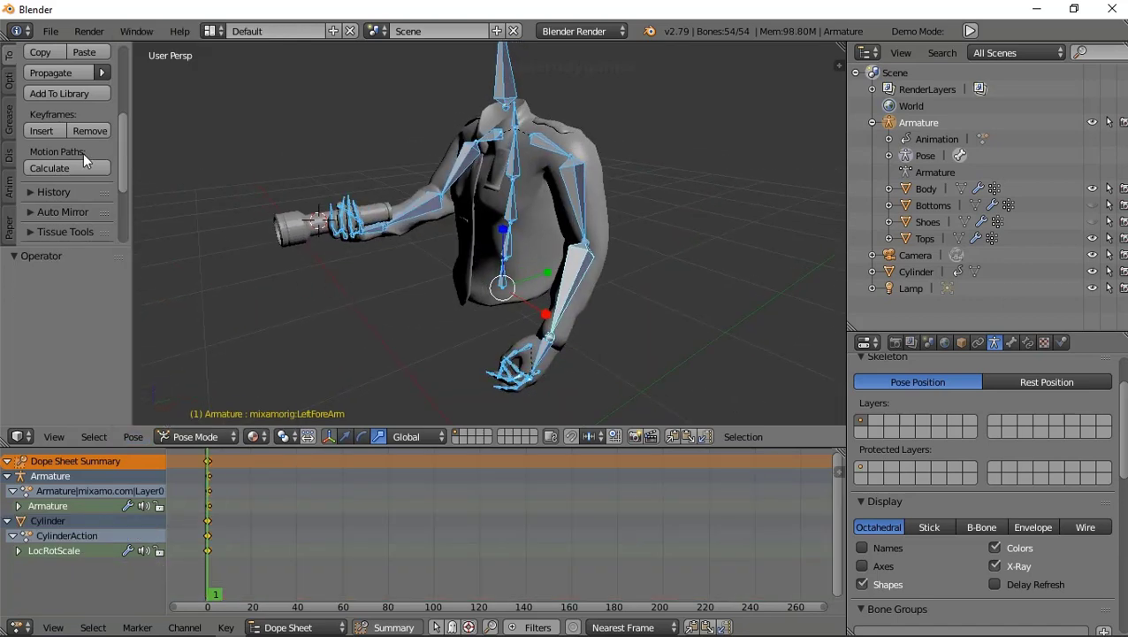
{"action": "scroll", "coordinate": [83, 152], "scroll_direction": "up", "scroll_amount": 2}
{"action": "left_click", "coordinate": [54, 81]}
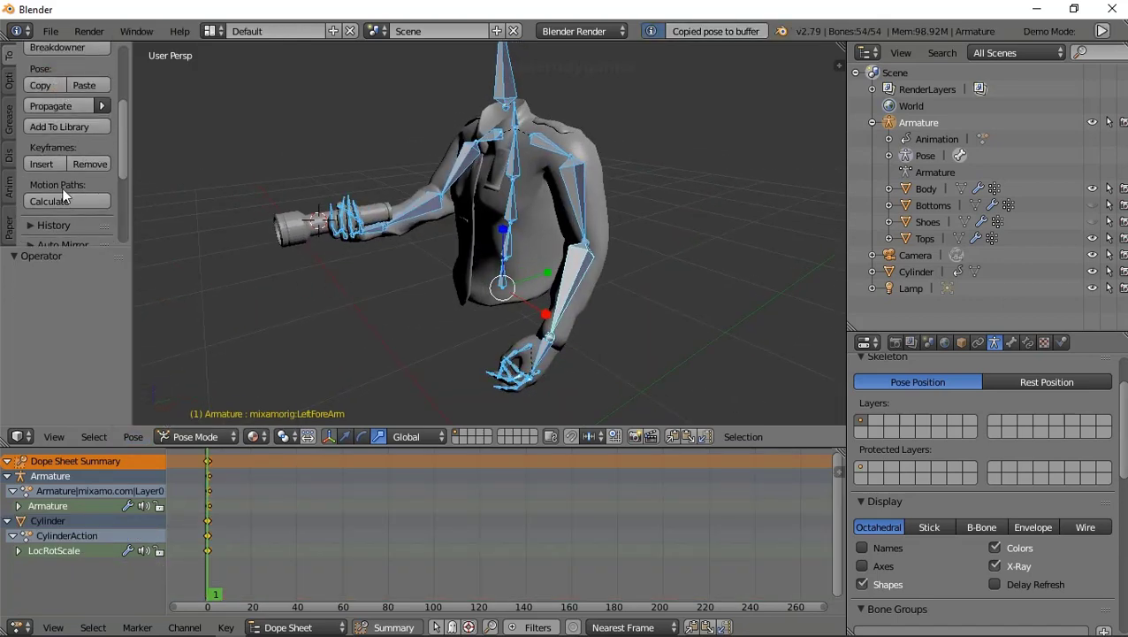
{"action": "left_click_drag", "start_coordinate": [210, 534], "coordinate": [243, 531]}
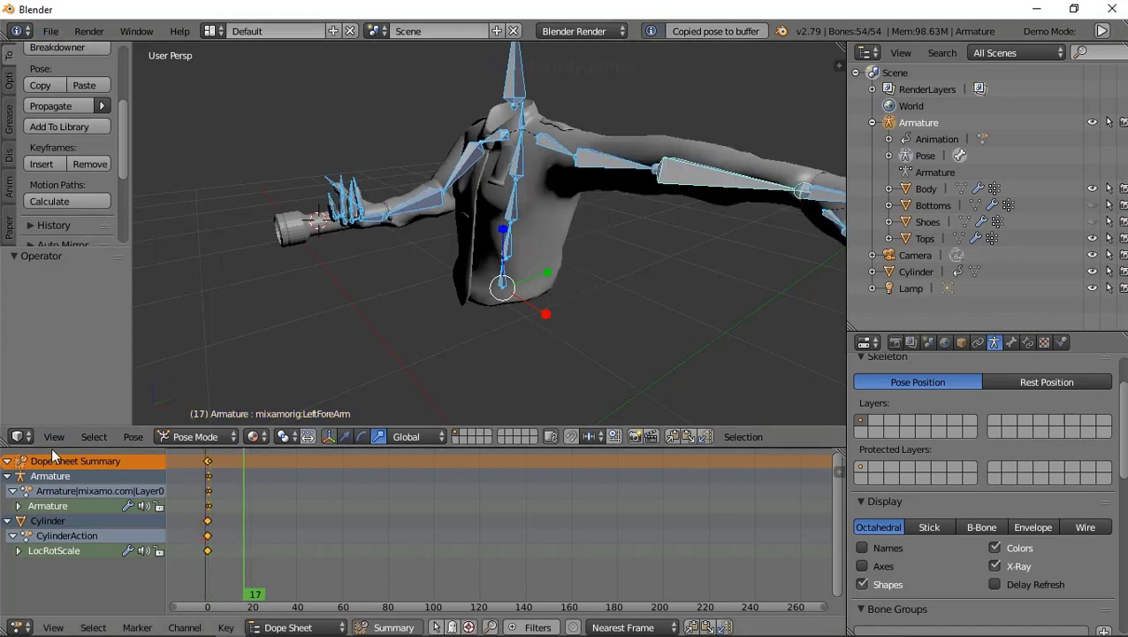
{"action": "left_click", "coordinate": [133, 437]}
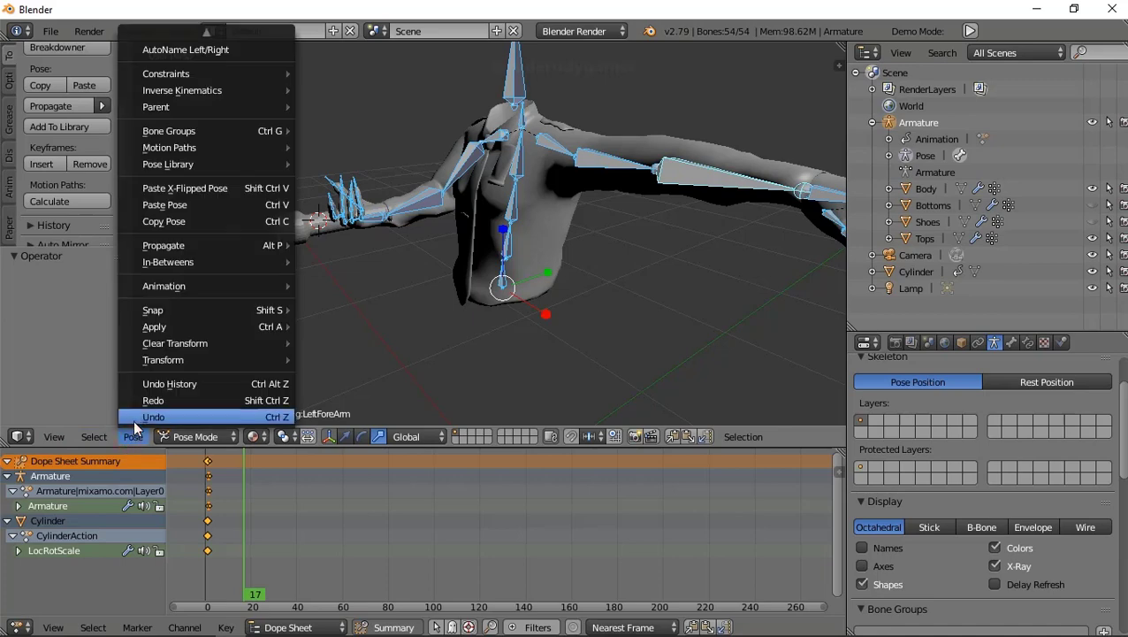
{"action": "left_click", "coordinate": [135, 418]}
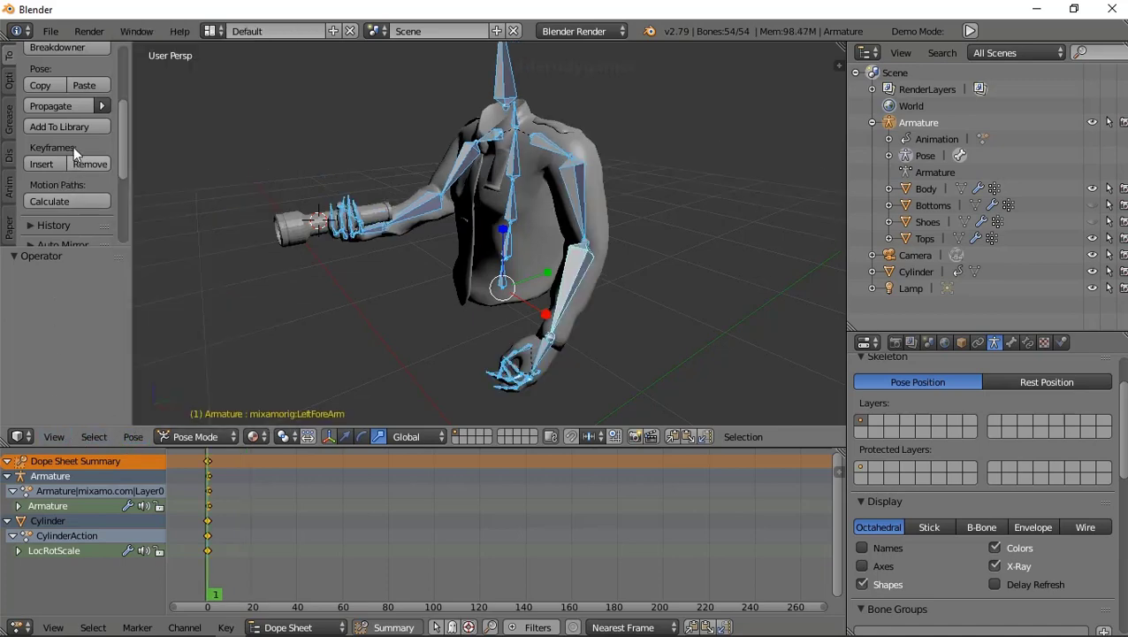
{"action": "left_click", "coordinate": [77, 85]}
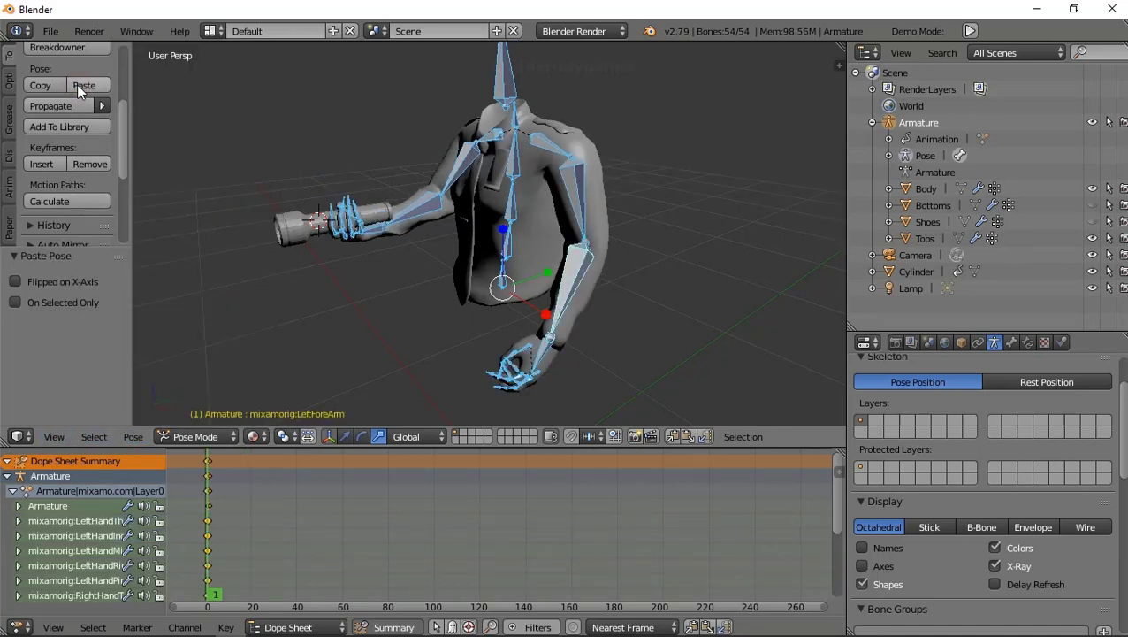
- Play back the animation, then turn to a front view and select the LeftShoulder bone
{"action": "mouse_move", "coordinate": [220, 551]}
{"action": "left_mouse_down"}
{"action": "mouse_move", "coordinate": [385, 560]}
{"action": "mouse_move", "coordinate": [209, 566]}
{"action": "left_mouse_up"}
{"action": "key", "text": "alt+a"}
{"action": "key", "text": "Escape"}
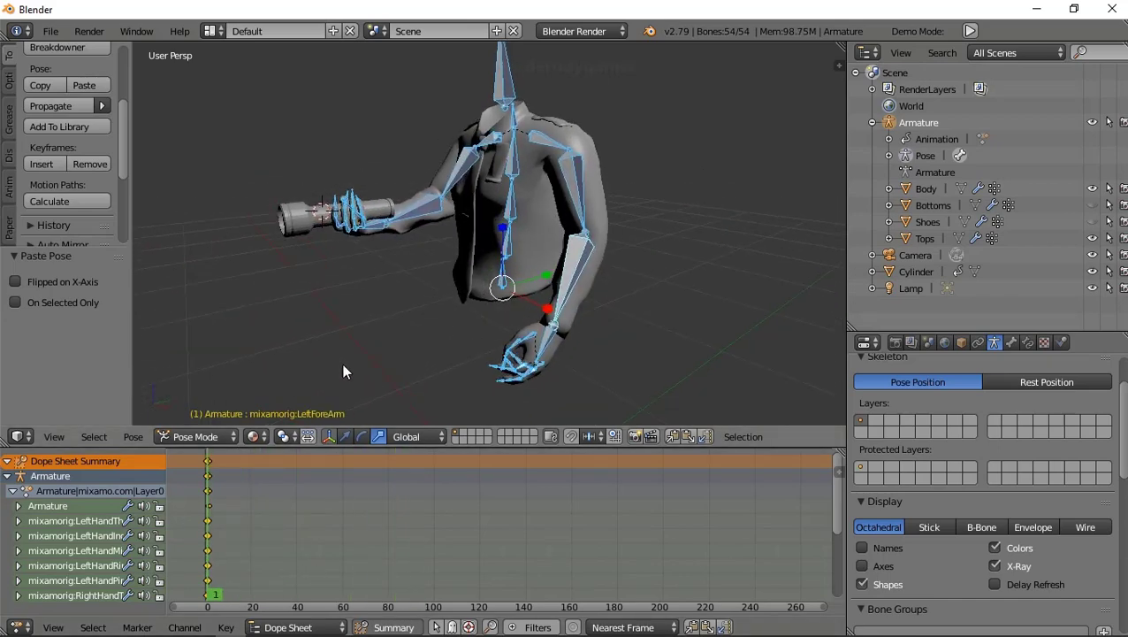
{"action": "mouse_move", "coordinate": [344, 372]}
{"action": "middle_mouse_down"}
{"action": "mouse_move", "coordinate": [294, 371]}
{"action": "mouse_move", "coordinate": [466, 365]}
{"action": "mouse_move", "coordinate": [394, 375]}
{"action": "mouse_move", "coordinate": [307, 354]}
{"action": "mouse_move", "coordinate": [275, 363]}
{"action": "middle_mouse_up"}
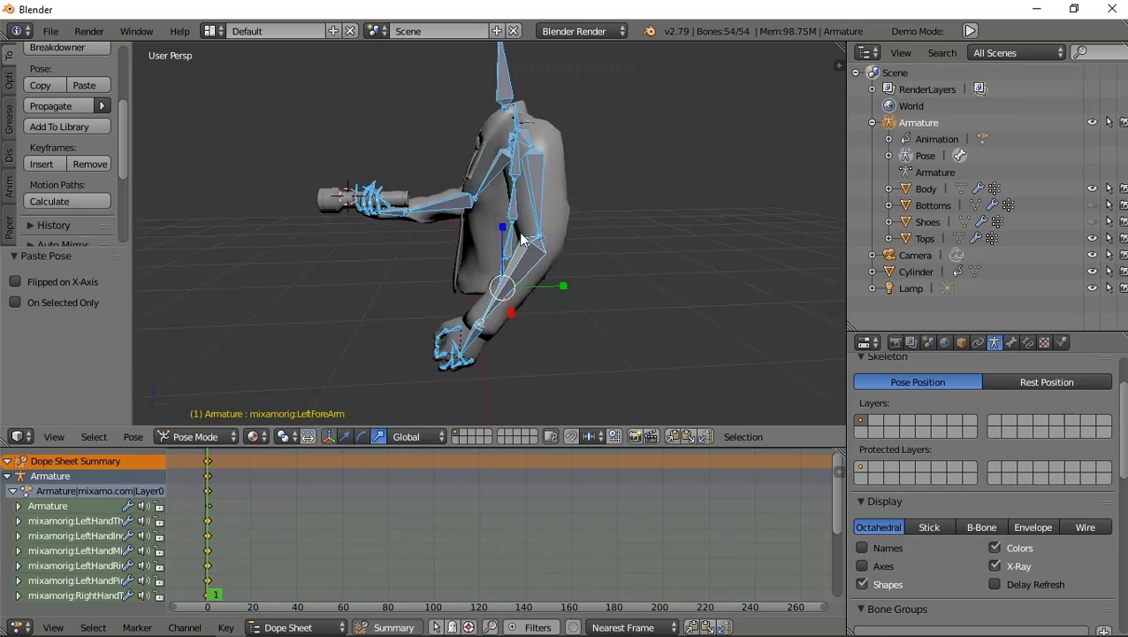
{"action": "mouse_move", "coordinate": [539, 205]}
{"action": "middle_mouse_down"}
{"action": "mouse_move", "coordinate": [613, 174]}
{"action": "mouse_move", "coordinate": [565, 142]}
{"action": "middle_mouse_up"}
{"action": "right_click", "coordinate": [557, 140]}
{"action": "middle_click_drag", "start_coordinate": [541, 183], "coordinate": [572, 189]}
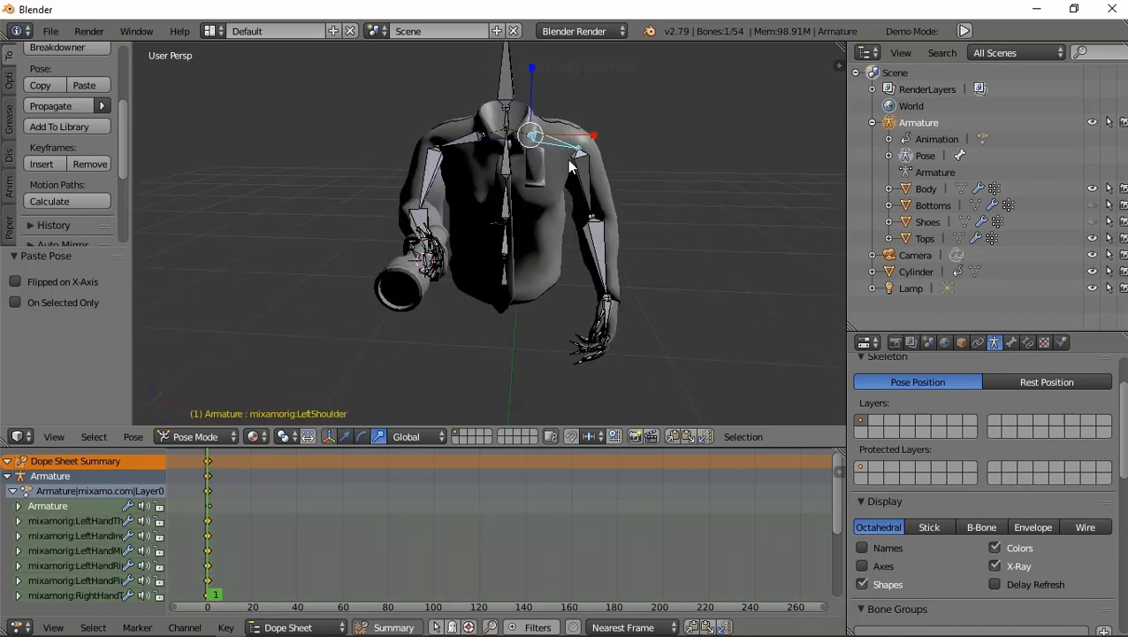
{"action": "mouse_move", "coordinate": [449, 332]}
{"action": "middle_mouse_down"}
{"action": "mouse_move", "coordinate": [501, 271]}
{"action": "mouse_move", "coordinate": [420, 370]}
{"action": "middle_mouse_up"}
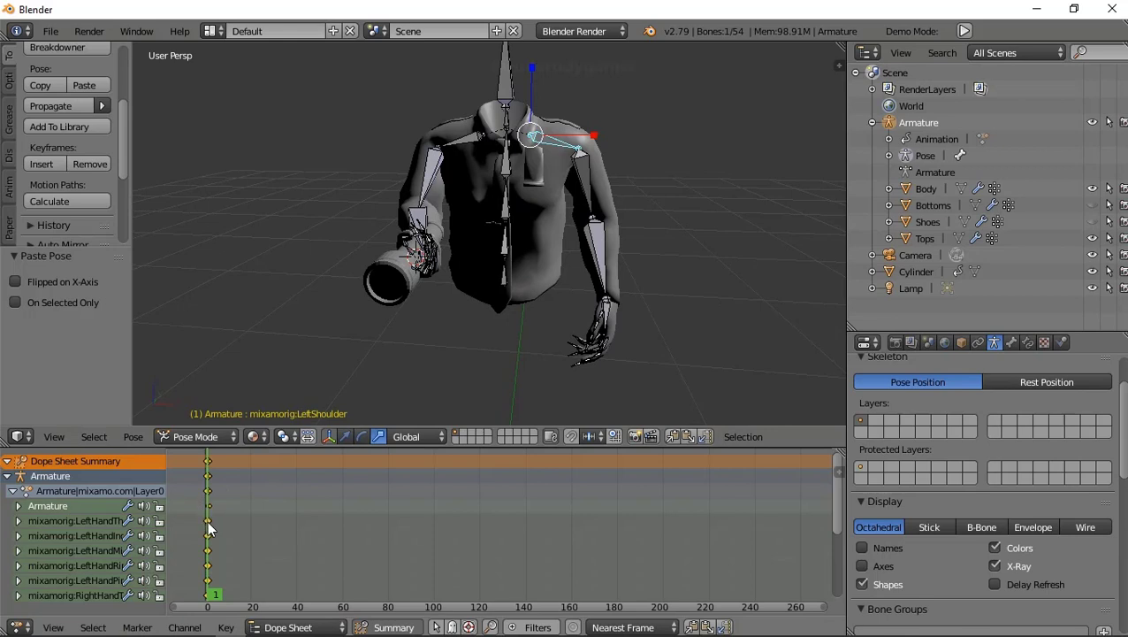
- Paste the starting pose as keys at frame 60, then go to frame 29 with the rotate gizmo
{"action": "mouse_move", "coordinate": [210, 529]}
{"action": "left_mouse_down"}
{"action": "mouse_move", "coordinate": [368, 541]}
{"action": "mouse_move", "coordinate": [214, 557]}
{"action": "mouse_move", "coordinate": [347, 553]}
{"action": "mouse_move", "coordinate": [390, 567]}
{"action": "mouse_move", "coordinate": [344, 577]}
{"action": "left_mouse_up"}
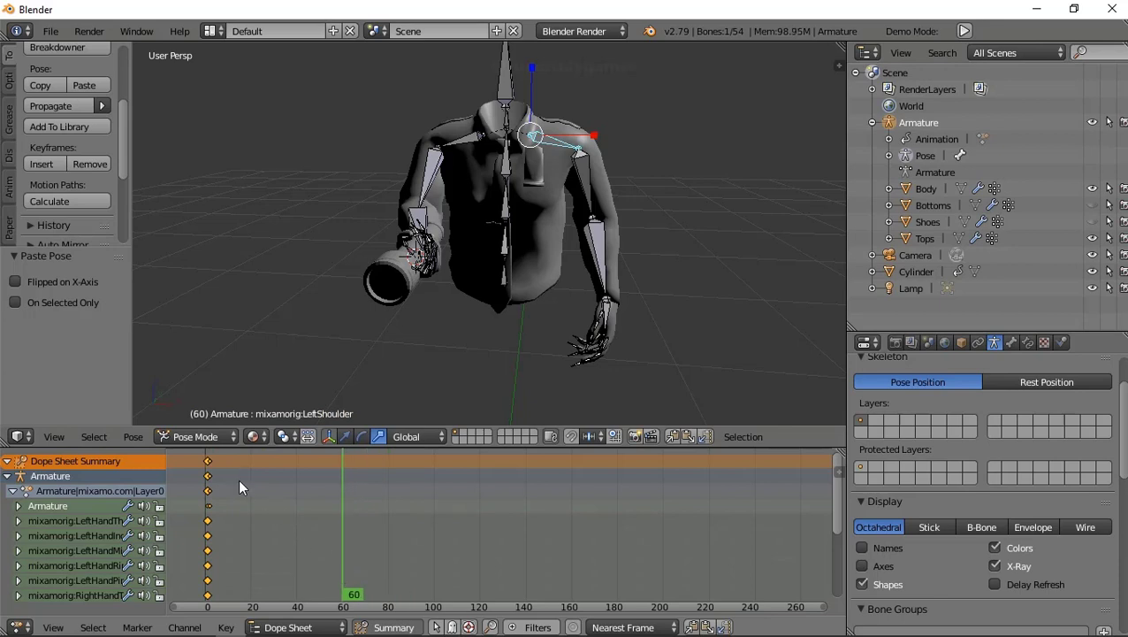
{"action": "left_click", "coordinate": [89, 86]}
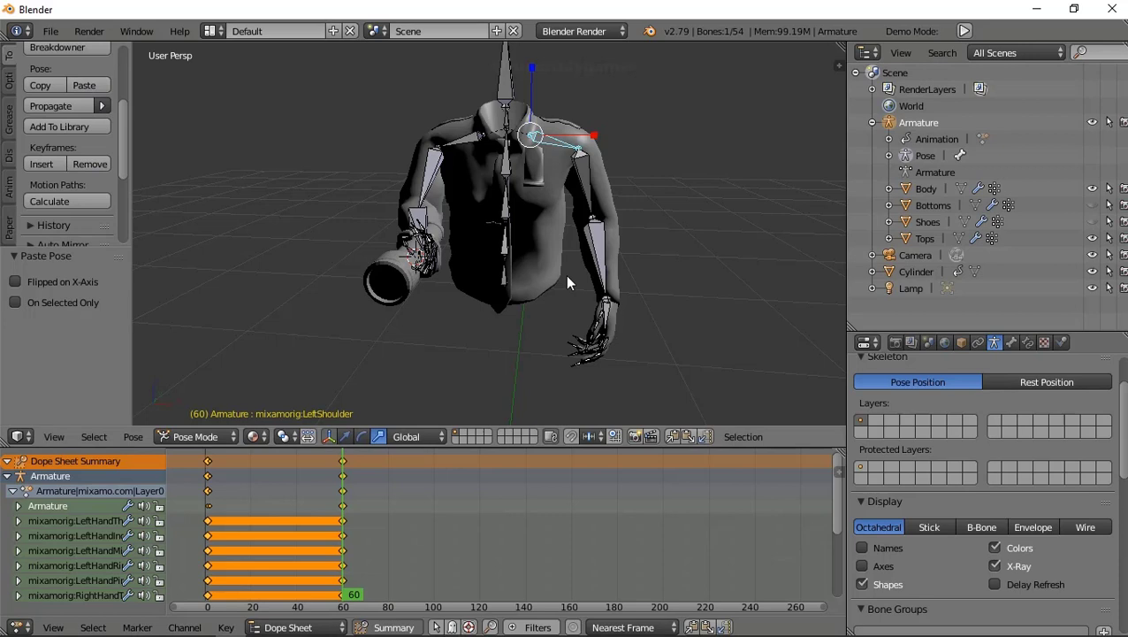
{"action": "left_click", "coordinate": [269, 455]}
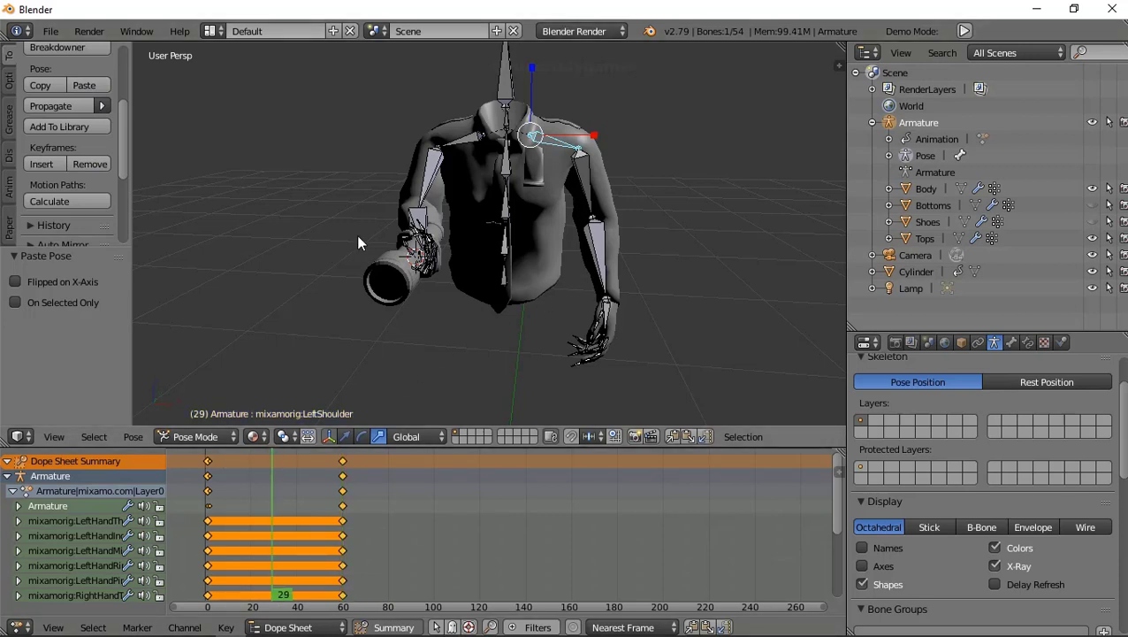
{"action": "left_click", "coordinate": [363, 436]}
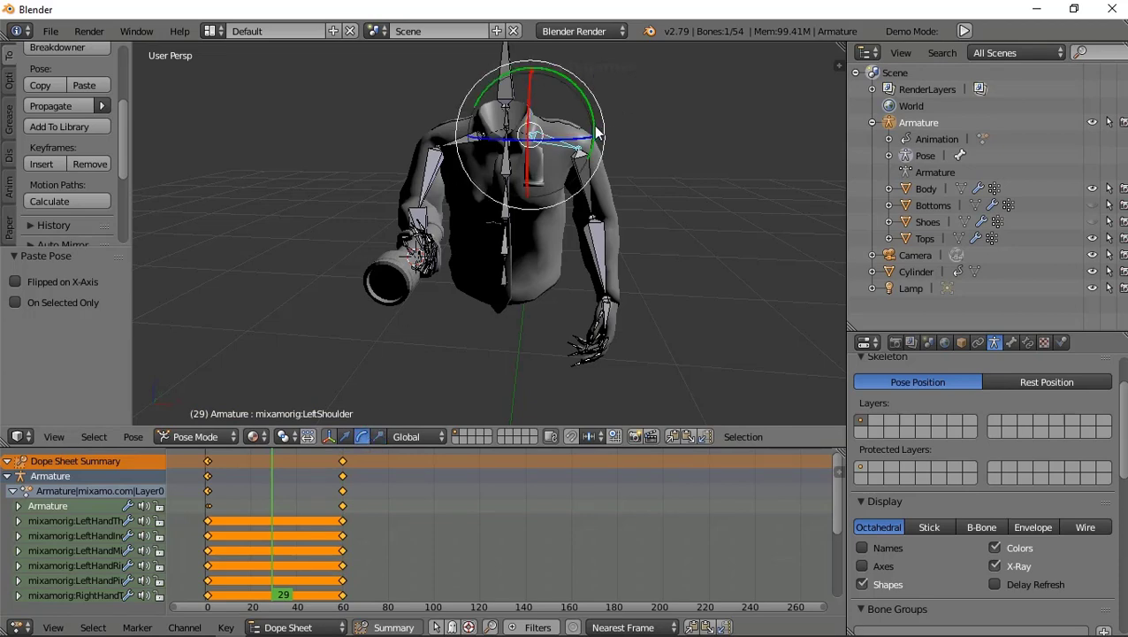
- Rotate the left shoulder slightly, bend the LeftForeArm about X, and turn the LeftHand about Y
{"action": "left_click_drag", "start_coordinate": [597, 133], "coordinate": [598, 135]}
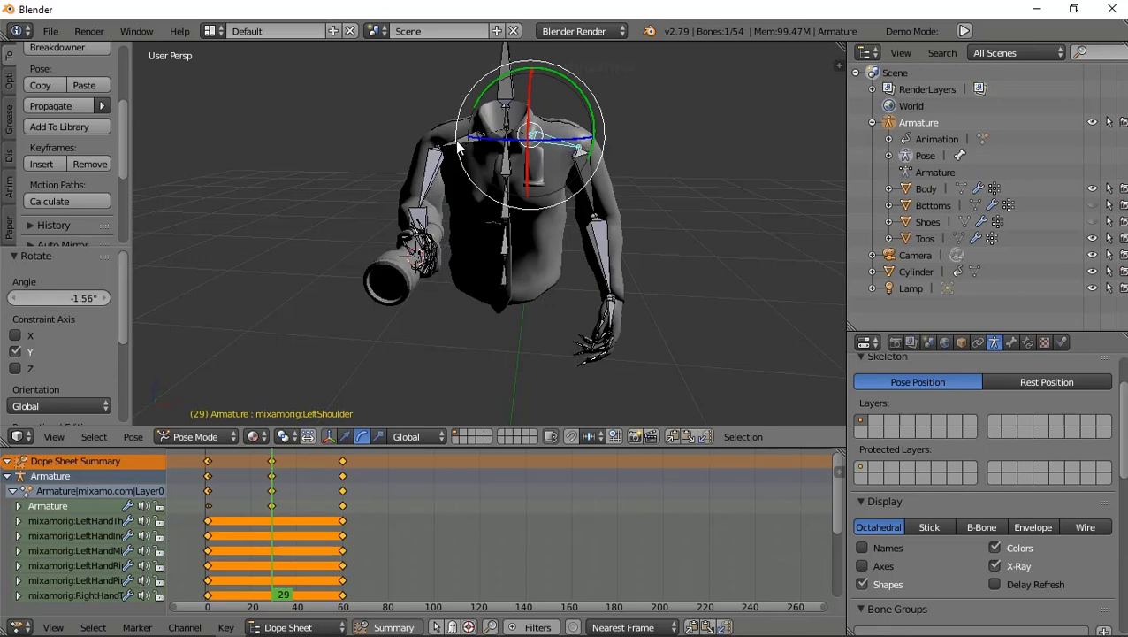
{"action": "mouse_move", "coordinate": [462, 148]}
{"action": "middle_mouse_down"}
{"action": "mouse_move", "coordinate": [487, 242]}
{"action": "mouse_move", "coordinate": [449, 201]}
{"action": "mouse_move", "coordinate": [406, 237]}
{"action": "middle_mouse_up"}
{"action": "right_click", "coordinate": [518, 295]}
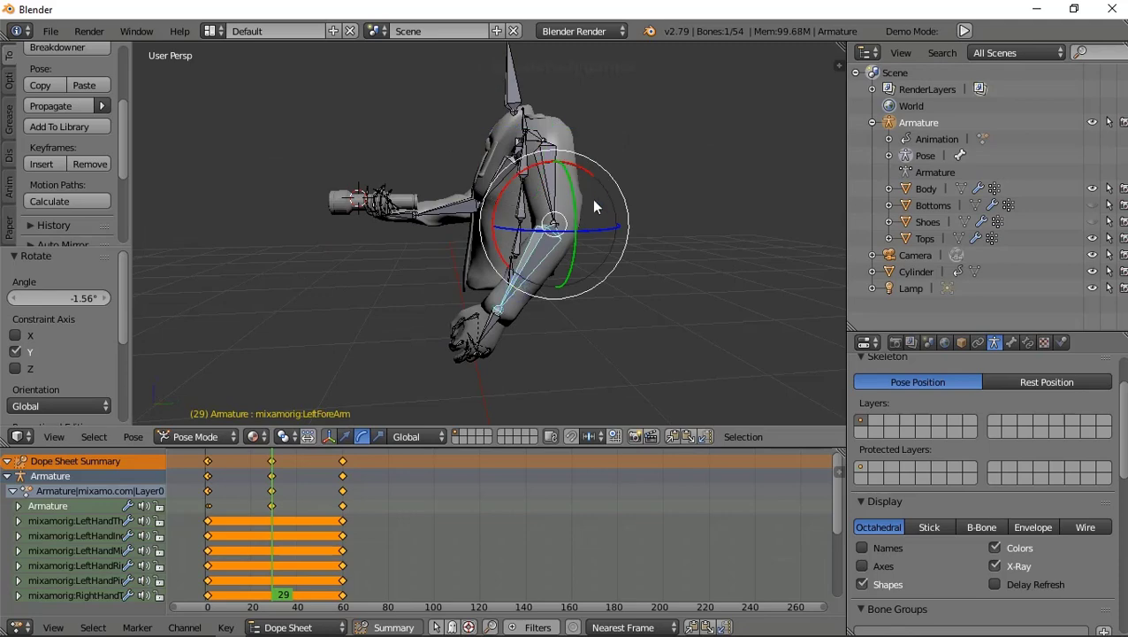
{"action": "left_click_drag", "start_coordinate": [591, 176], "coordinate": [590, 184]}
{"action": "mouse_move", "coordinate": [590, 184]}
{"action": "middle_mouse_down"}
{"action": "mouse_move", "coordinate": [484, 297]}
{"action": "mouse_move", "coordinate": [558, 281]}
{"action": "mouse_move", "coordinate": [566, 346]}
{"action": "middle_mouse_up"}
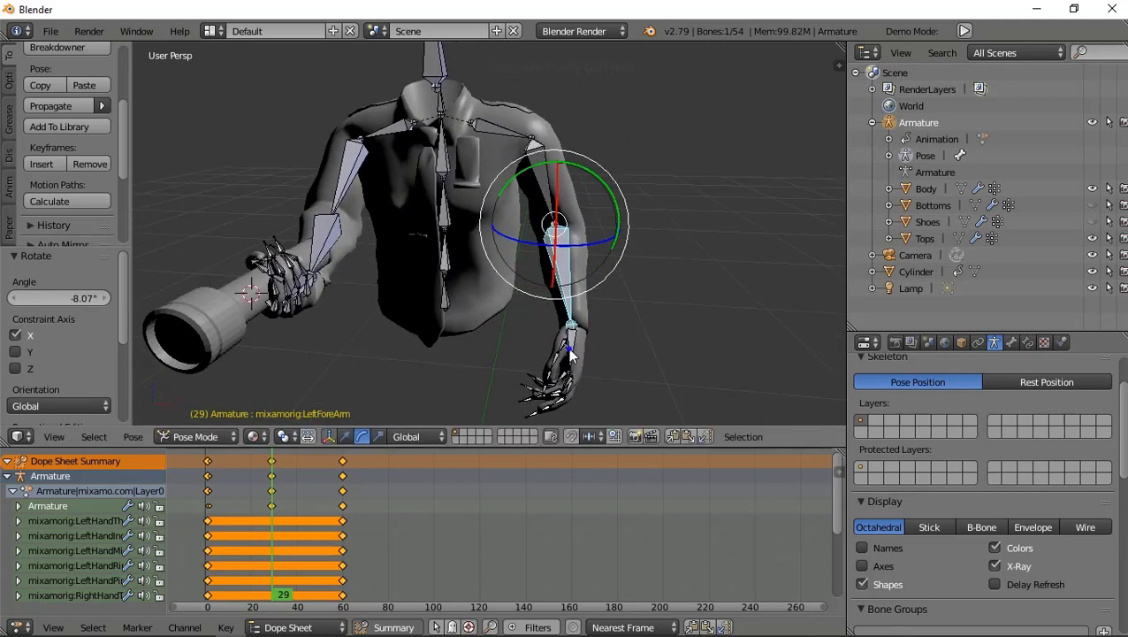
{"action": "right_click", "coordinate": [564, 345]}
{"action": "left_click_drag", "start_coordinate": [620, 301], "coordinate": [626, 288]}
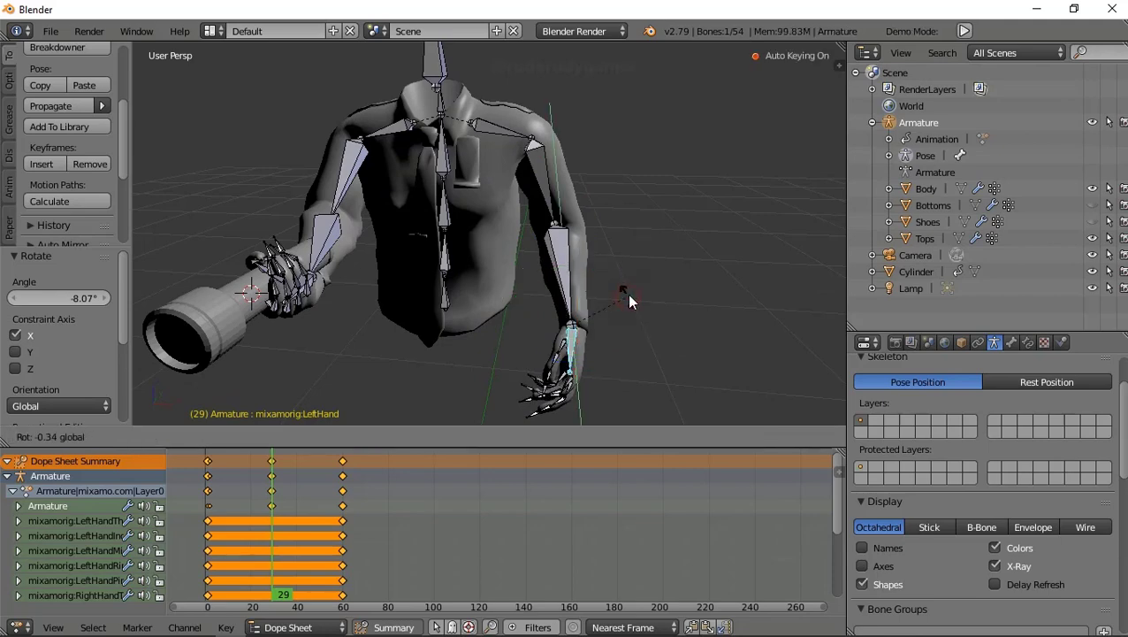
- Back at frame 29, rotate the LeftArm upper arm about the X axis
{"action": "scroll", "coordinate": [487, 266], "scroll_direction": "up", "scroll_amount": 5}
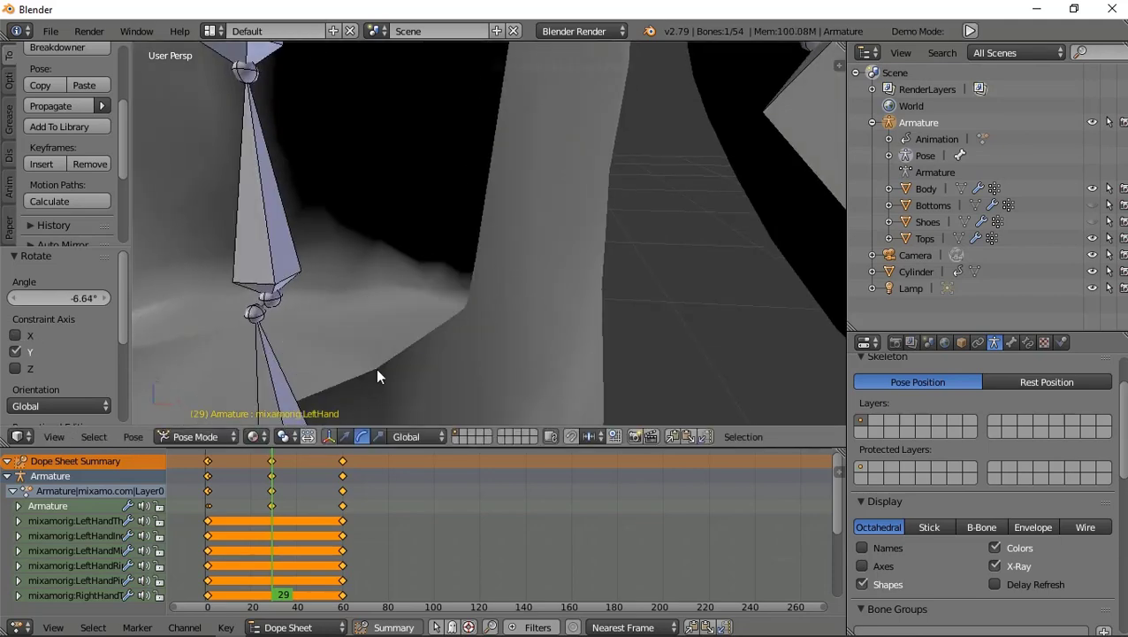
{"action": "scroll", "coordinate": [412, 274], "scroll_direction": "down", "scroll_amount": 5}
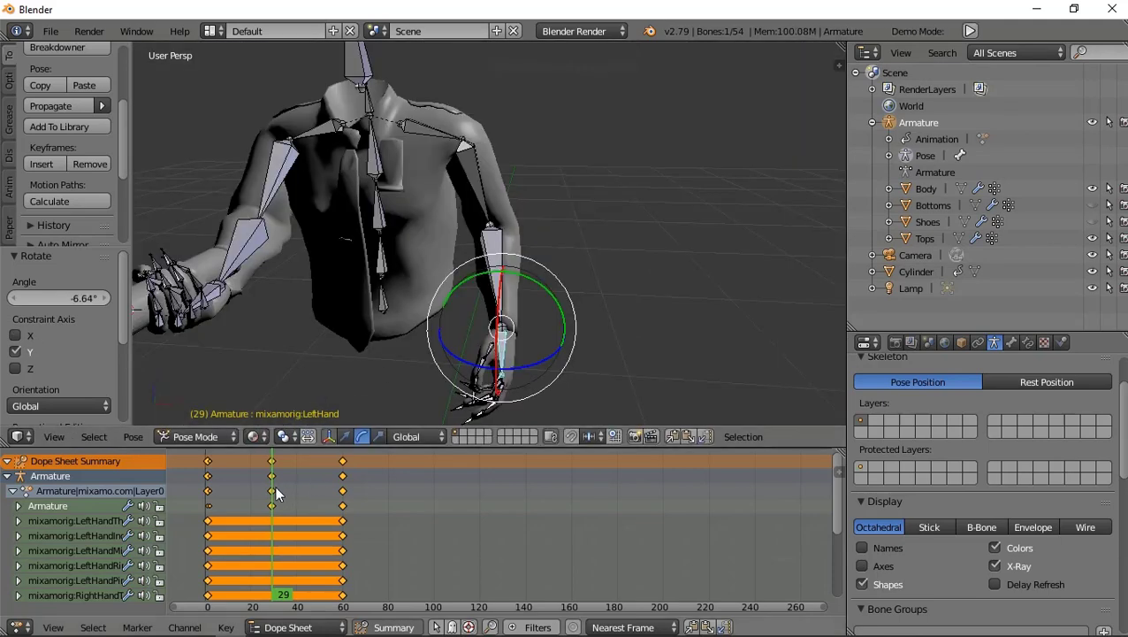
{"action": "mouse_move", "coordinate": [276, 492]}
{"action": "left_mouse_down"}
{"action": "mouse_move", "coordinate": [215, 506]}
{"action": "mouse_move", "coordinate": [309, 511]}
{"action": "mouse_move", "coordinate": [209, 531]}
{"action": "left_mouse_up"}
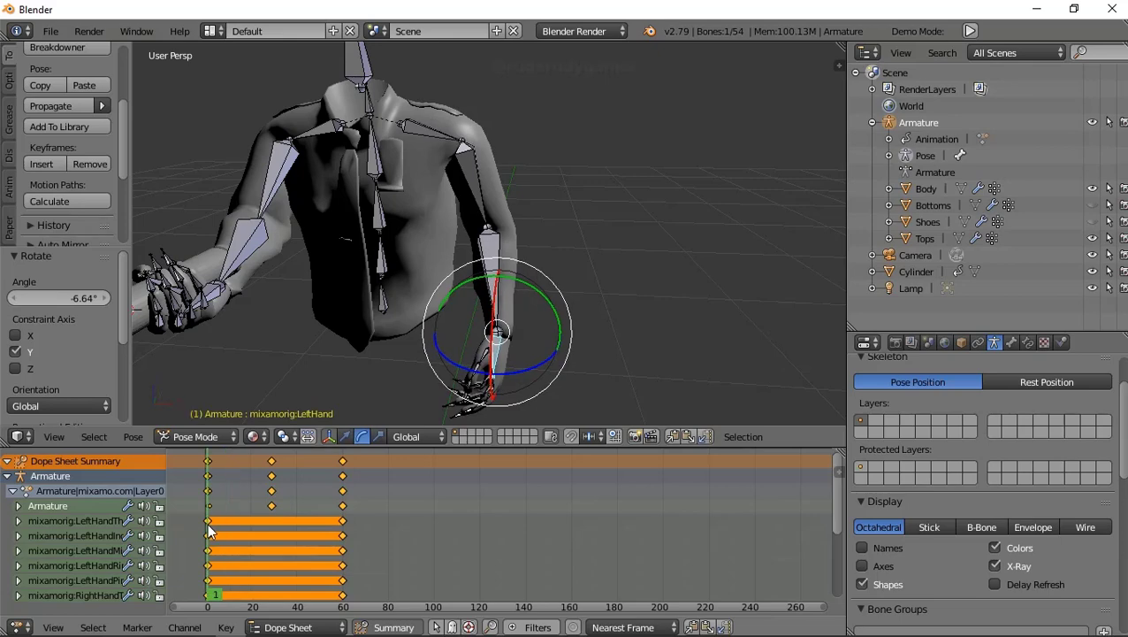
{"action": "middle_click_drag", "start_coordinate": [394, 282], "coordinate": [225, 271]}
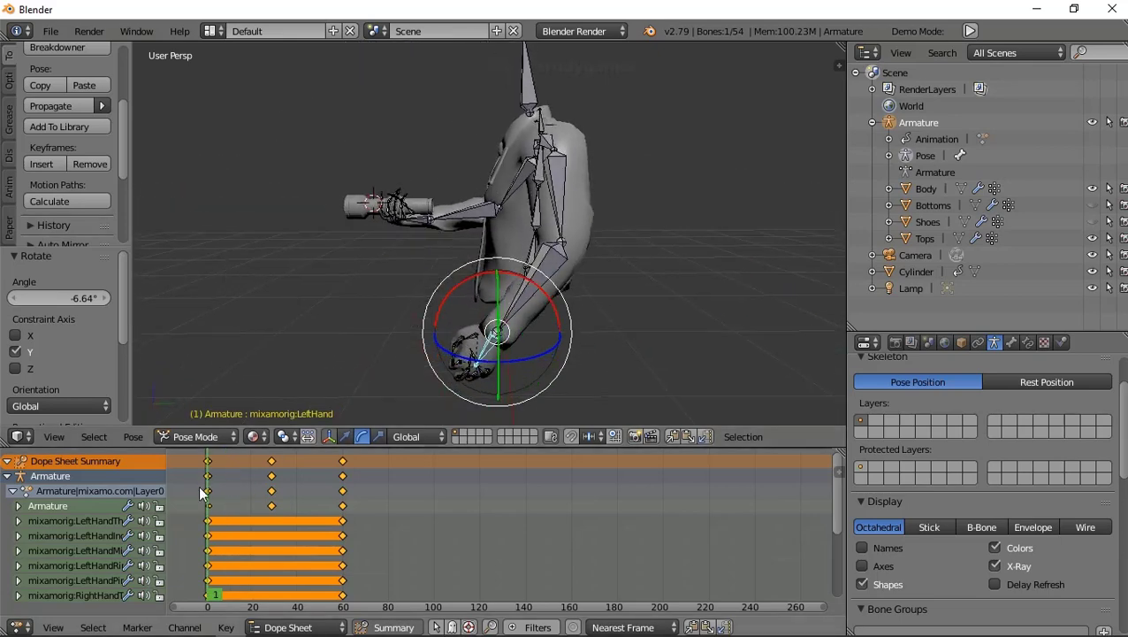
{"action": "mouse_move", "coordinate": [212, 512]}
{"action": "left_mouse_down"}
{"action": "mouse_move", "coordinate": [277, 521]}
{"action": "mouse_move", "coordinate": [270, 513]}
{"action": "left_mouse_up"}
{"action": "right_click", "coordinate": [557, 204]}
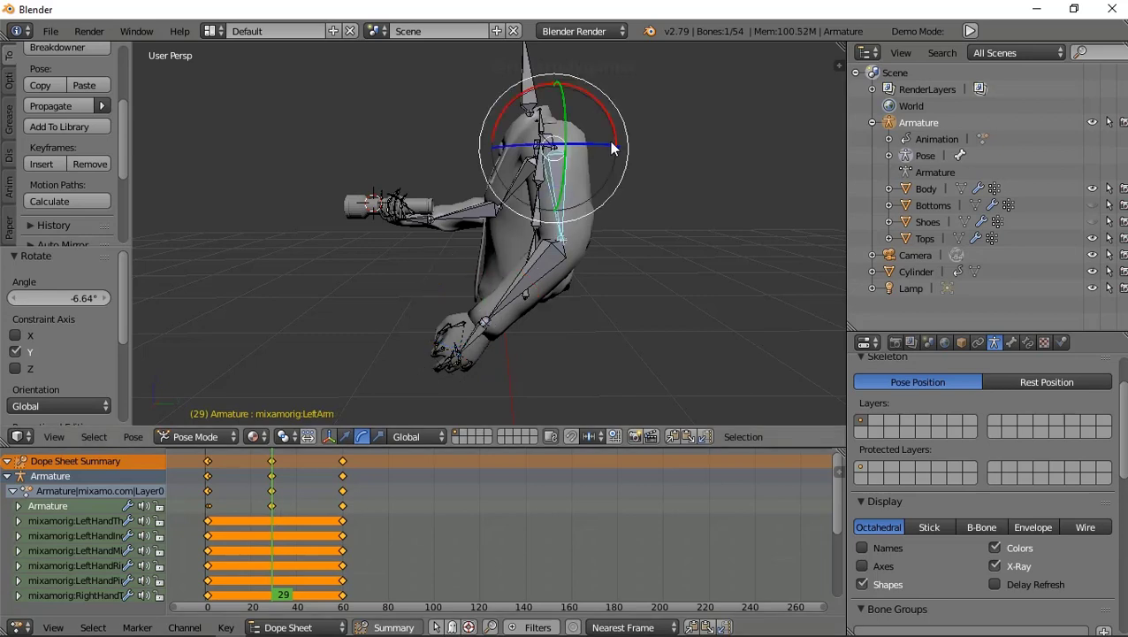
{"action": "key", "text": "r"}
{"action": "key", "text": "x"}
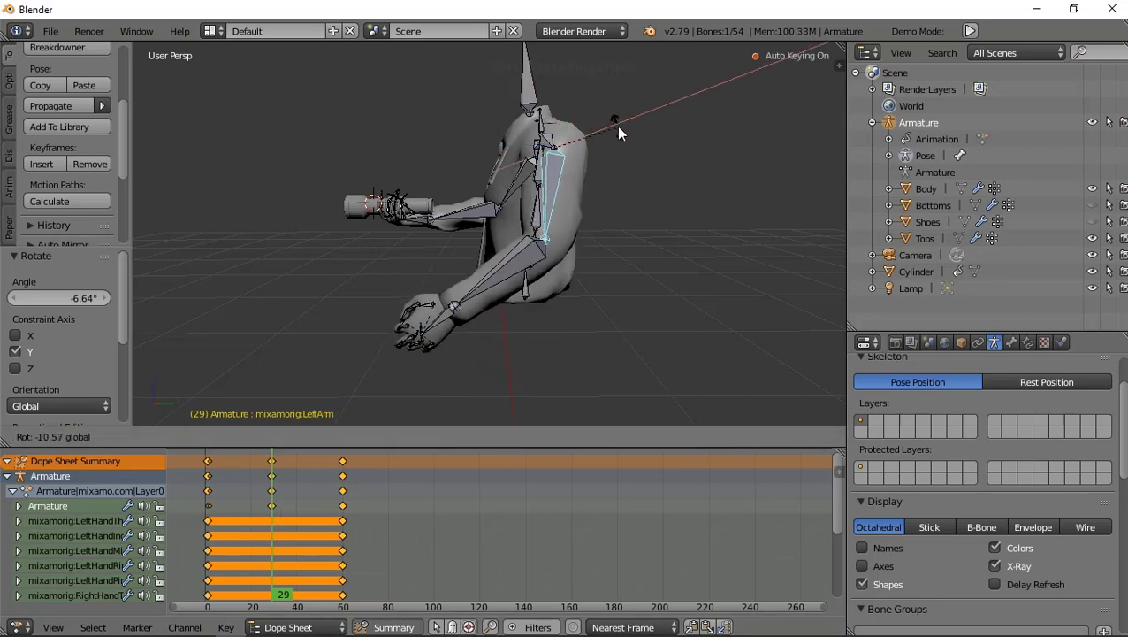
{"action": "left_click", "coordinate": [615, 125]}
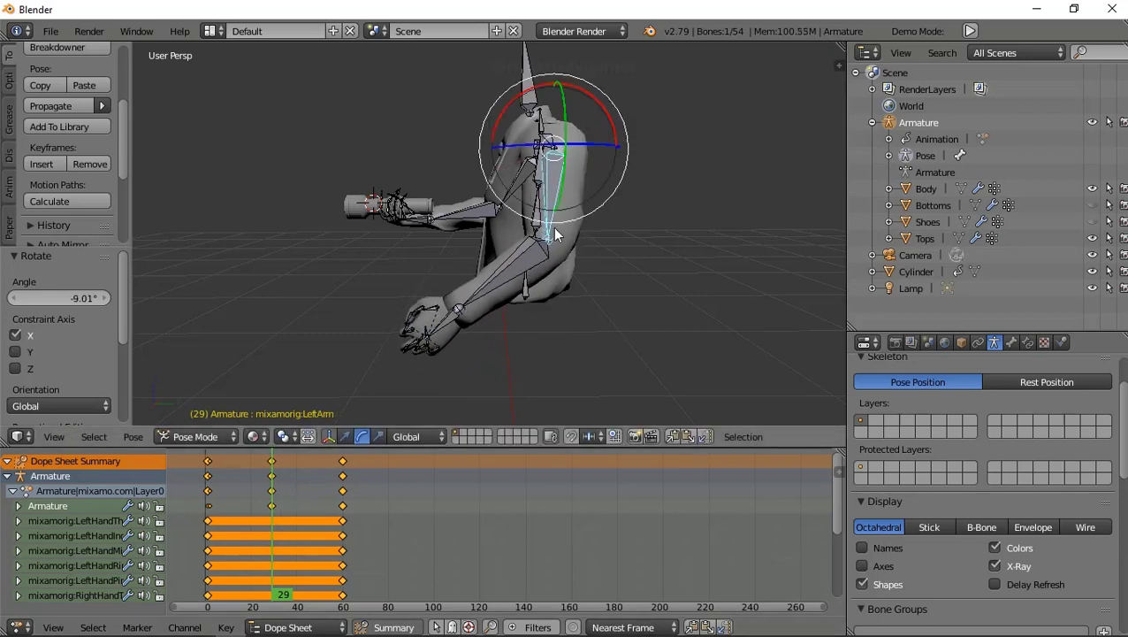
{"action": "left_click_drag", "start_coordinate": [605, 115], "coordinate": [601, 108]}
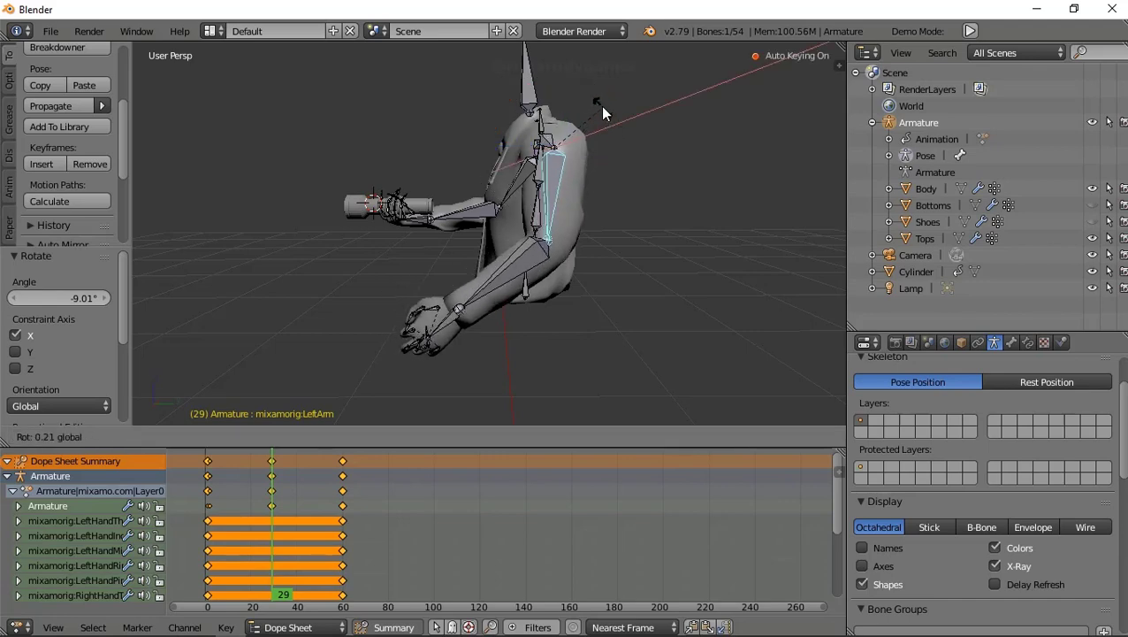
- Review the arm motion and undo three stray pose changes with Pose > Undo
{"action": "mouse_move", "coordinate": [269, 506]}
{"action": "left_mouse_down"}
{"action": "mouse_move", "coordinate": [202, 554]}
{"action": "mouse_move", "coordinate": [303, 551]}
{"action": "mouse_move", "coordinate": [325, 562]}
{"action": "left_mouse_up"}
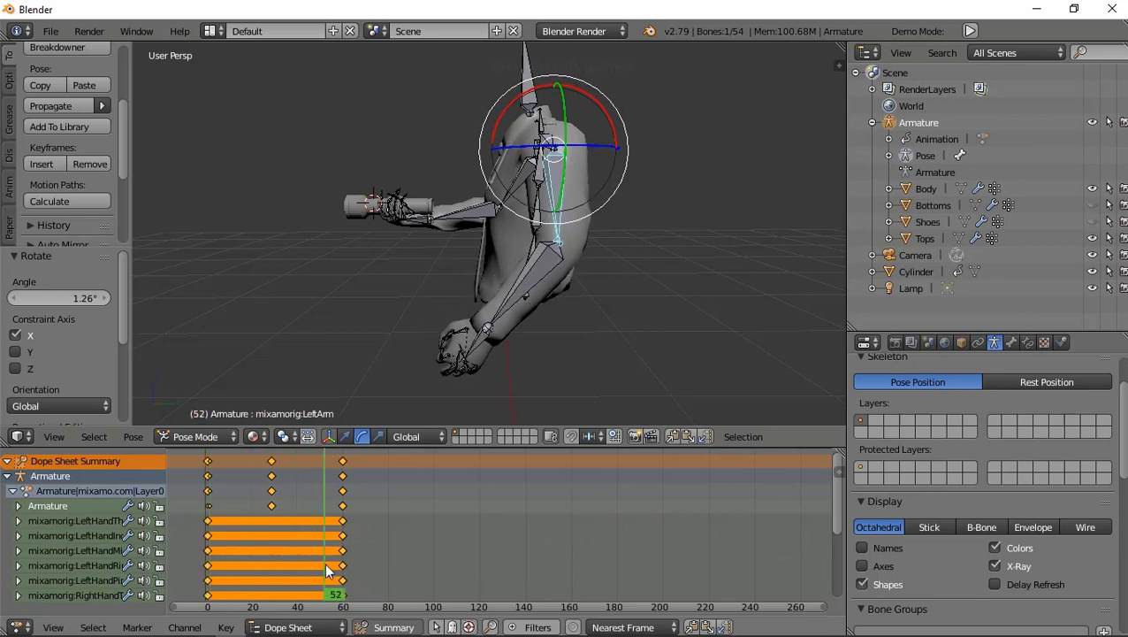
{"action": "left_click", "coordinate": [134, 436]}
{"action": "left_click", "coordinate": [146, 416]}
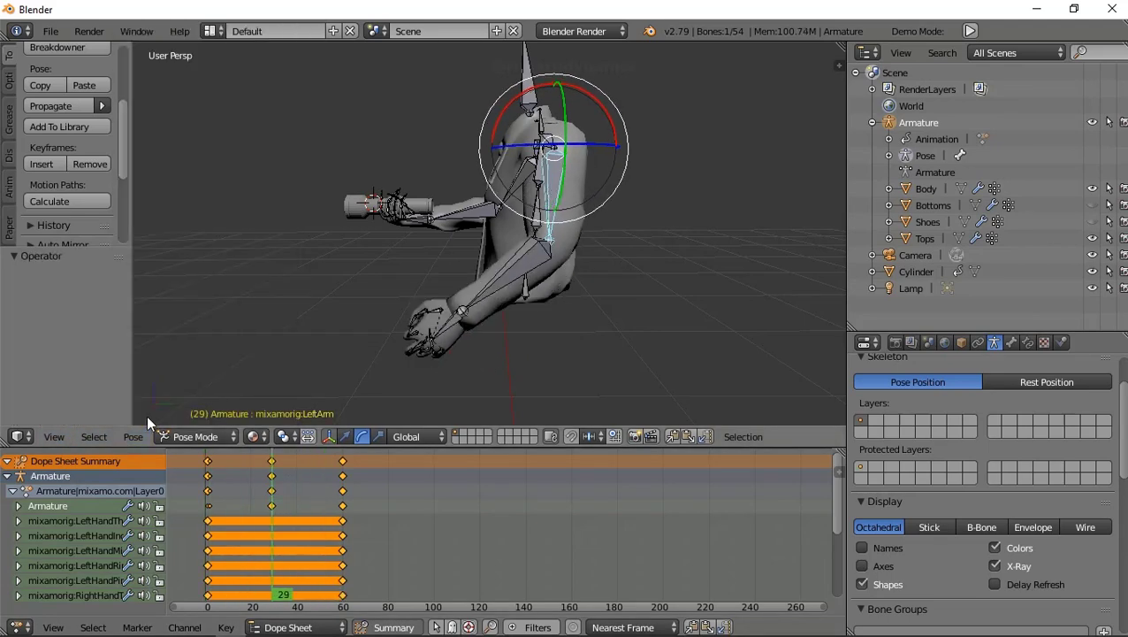
{"action": "left_click_drag", "start_coordinate": [269, 501], "coordinate": [212, 509]}
{"action": "left_click", "coordinate": [134, 435]}
{"action": "left_click", "coordinate": [142, 418]}
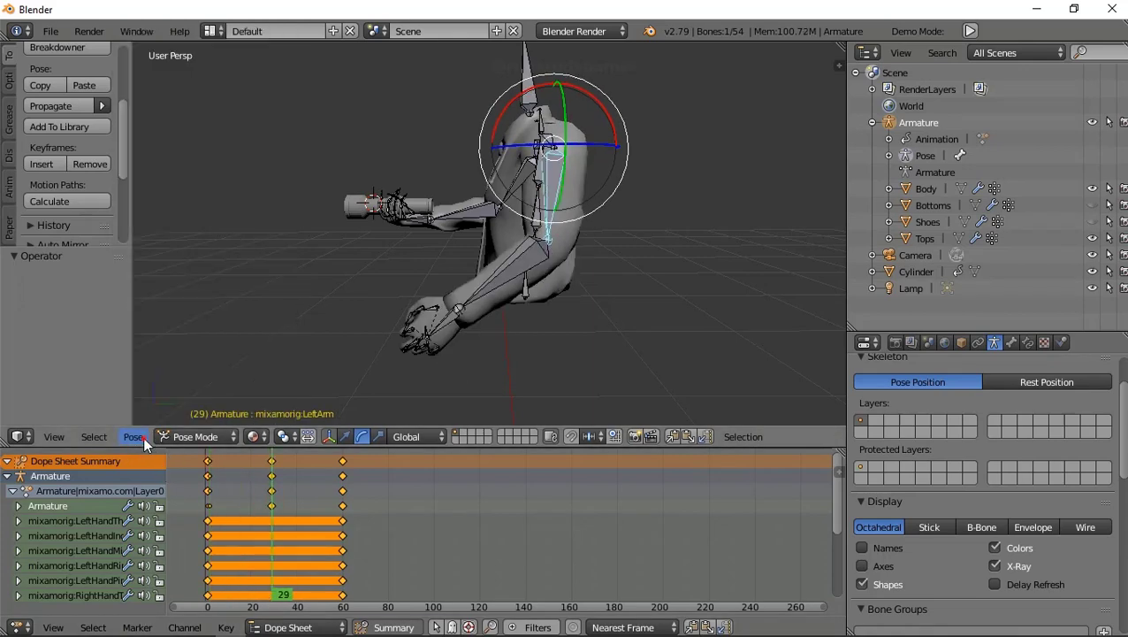
{"action": "left_click", "coordinate": [134, 436]}
{"action": "left_click", "coordinate": [143, 414]}
{"action": "mouse_move", "coordinate": [275, 481]}
{"action": "left_mouse_down"}
{"action": "mouse_move", "coordinate": [206, 491]}
{"action": "mouse_move", "coordinate": [343, 506]}
{"action": "left_mouse_up"}
{"action": "mouse_move", "coordinate": [435, 325]}
{"action": "middle_mouse_down"}
{"action": "mouse_move", "coordinate": [554, 335]}
{"action": "mouse_move", "coordinate": [503, 353]}
{"action": "mouse_move", "coordinate": [434, 315]}
{"action": "mouse_move", "coordinate": [392, 312]}
{"action": "middle_mouse_up"}
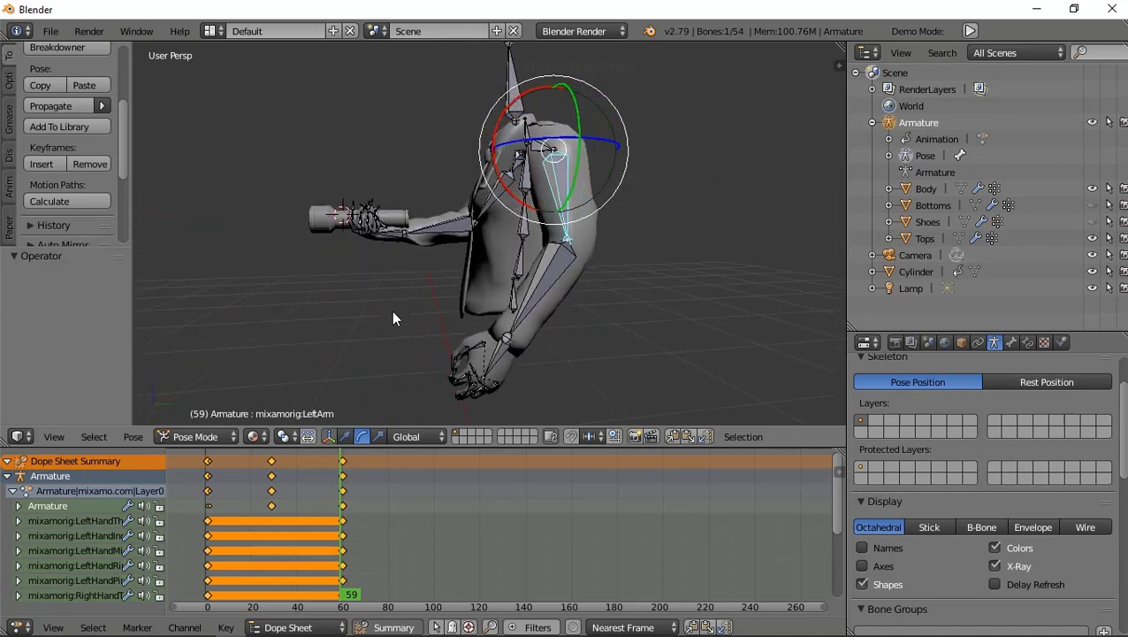
- At about frame 30, try small rotations on the Spine1 and RightForeArm bones
{"action": "key", "text": "ctrl+z"}
{"action": "right_click", "coordinate": [523, 182]}
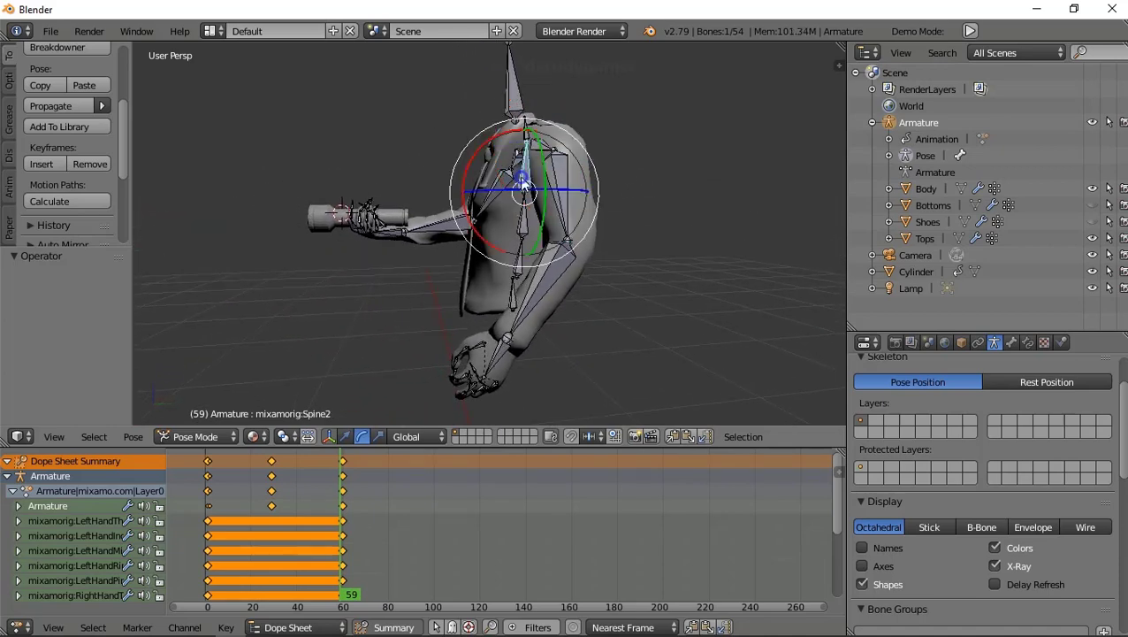
{"action": "right_click", "coordinate": [520, 233]}
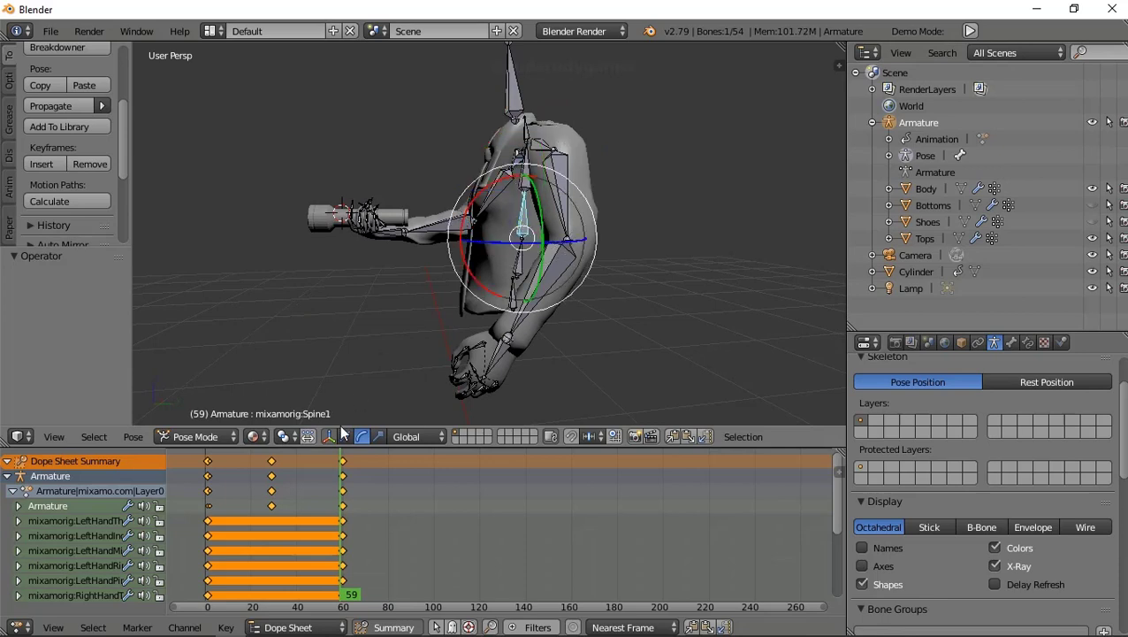
{"action": "left_click_drag", "start_coordinate": [343, 504], "coordinate": [271, 512]}
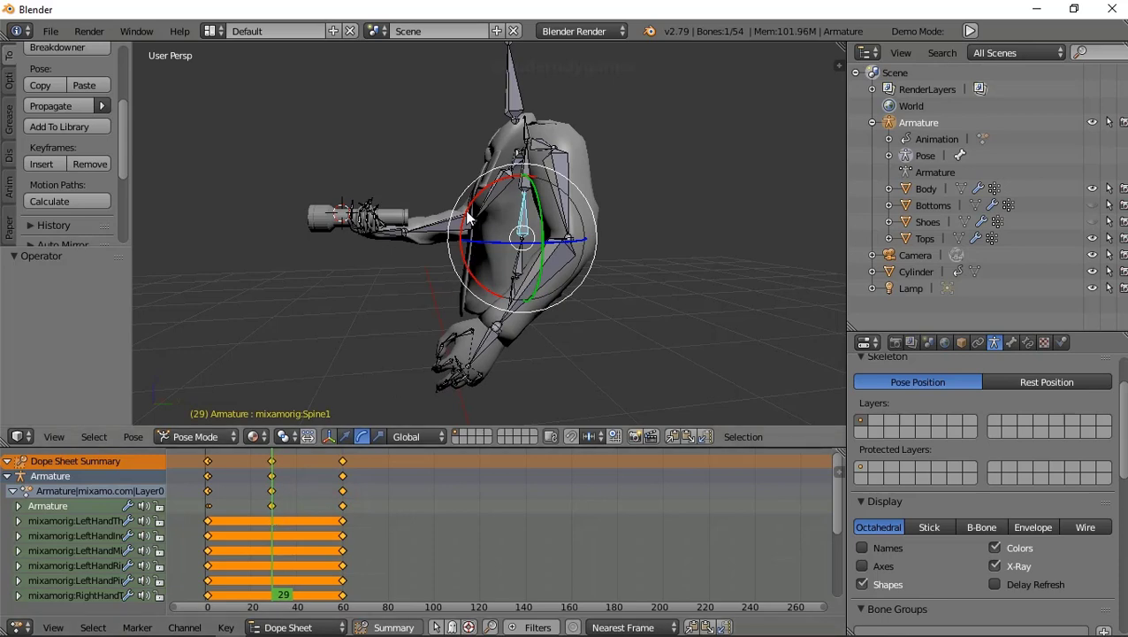
{"action": "key", "text": "r"}
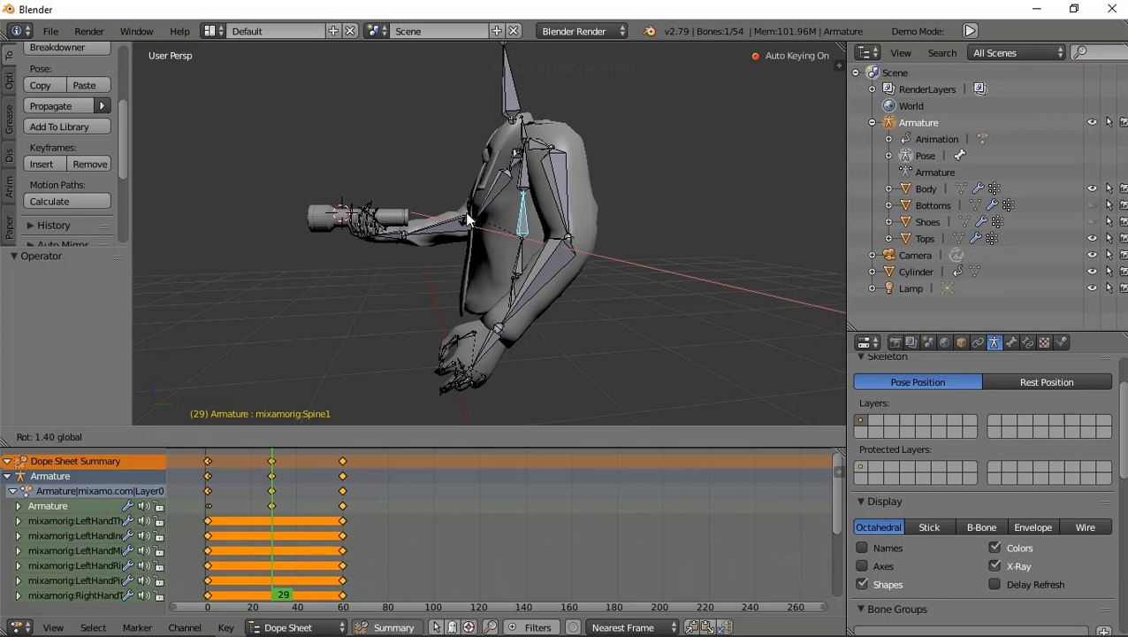
{"action": "left_click", "coordinate": [464, 211]}
{"action": "right_click", "coordinate": [446, 229]}
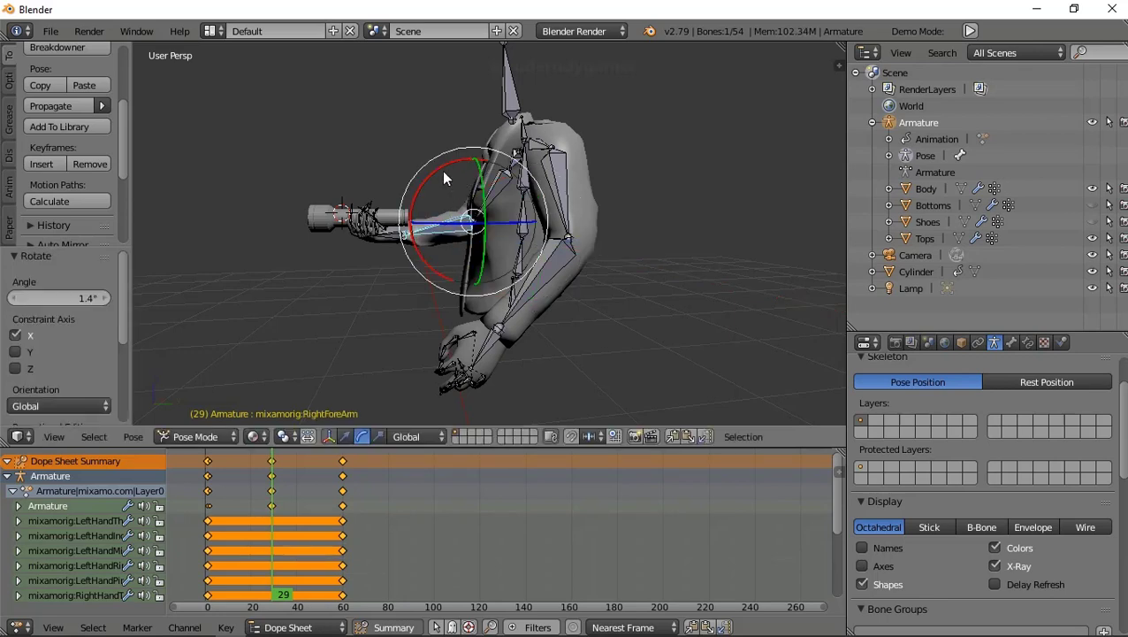
{"action": "key", "text": "r"}
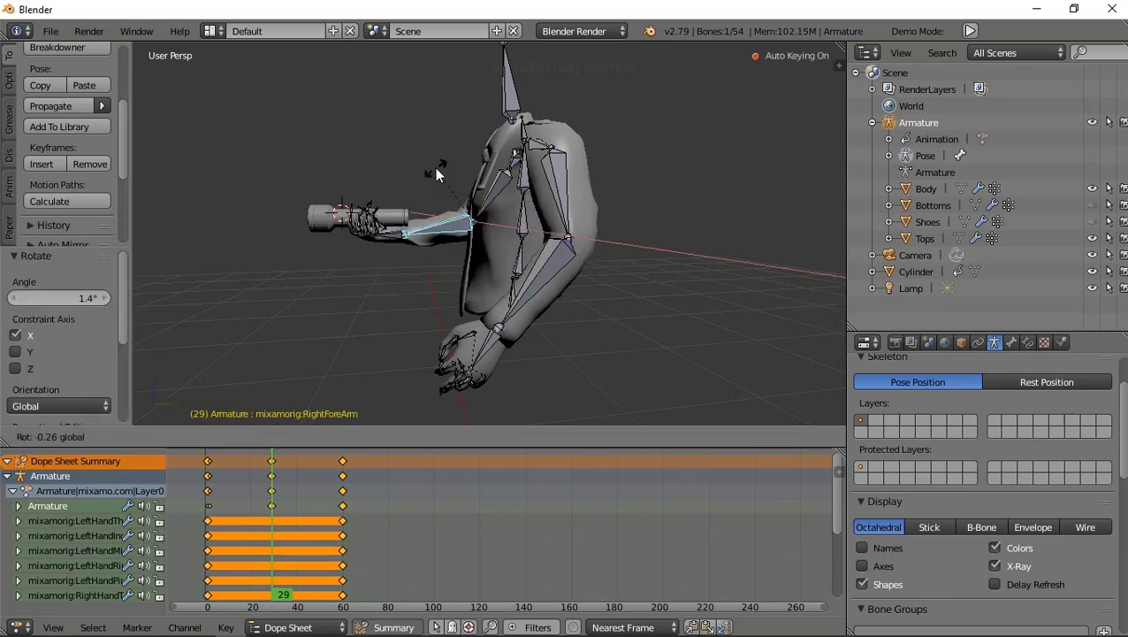
{"action": "left_click", "coordinate": [354, 301]}
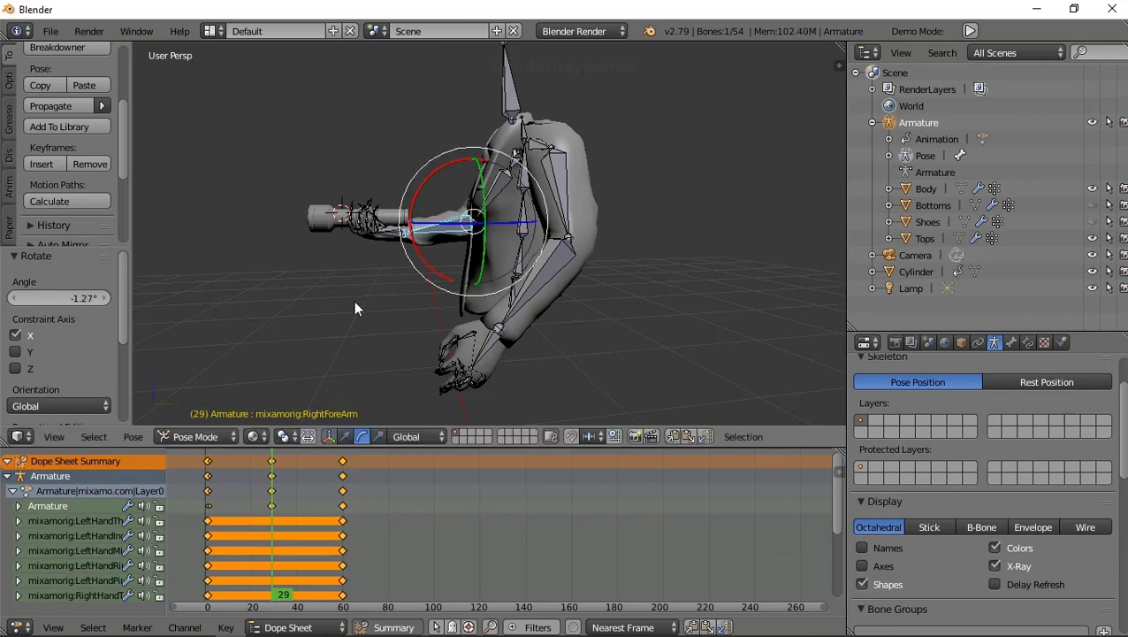
- Preview the motion, then revert the spine and forearm rotations with repeated Pose > Undo
{"action": "mouse_move", "coordinate": [272, 488]}
{"action": "left_mouse_down"}
{"action": "mouse_move", "coordinate": [250, 503]}
{"action": "mouse_move", "coordinate": [315, 526]}
{"action": "mouse_move", "coordinate": [223, 523]}
{"action": "mouse_move", "coordinate": [291, 519]}
{"action": "mouse_move", "coordinate": [337, 534]}
{"action": "mouse_move", "coordinate": [273, 531]}
{"action": "left_mouse_up"}
{"action": "left_click", "coordinate": [133, 436]}
{"action": "left_click", "coordinate": [142, 419]}
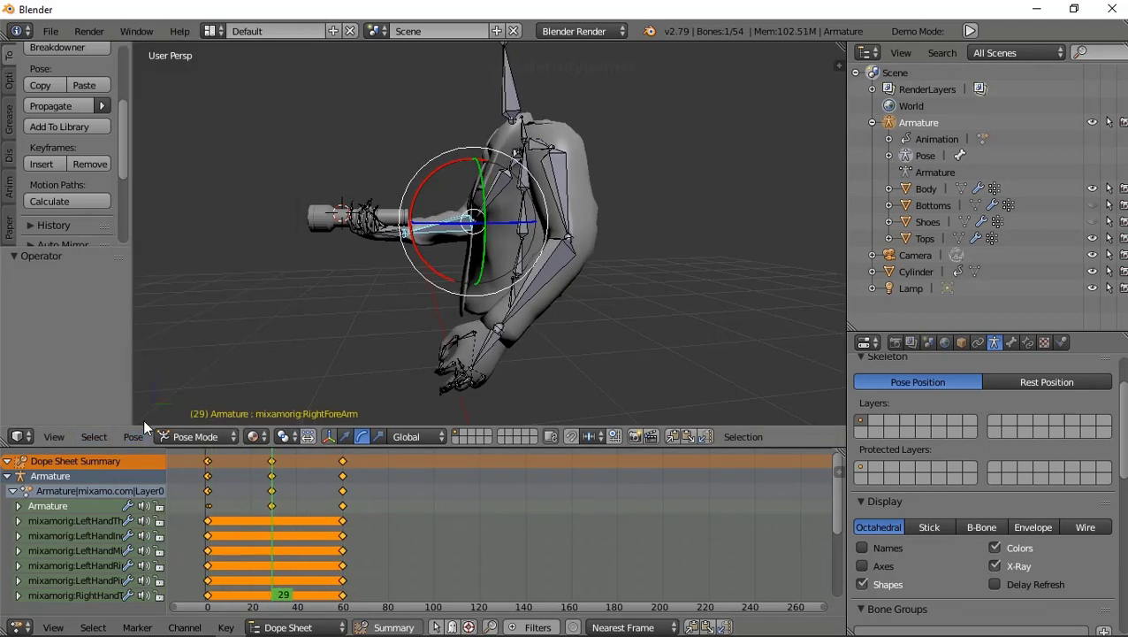
{"action": "left_click", "coordinate": [133, 436]}
{"action": "left_click", "coordinate": [141, 419]}
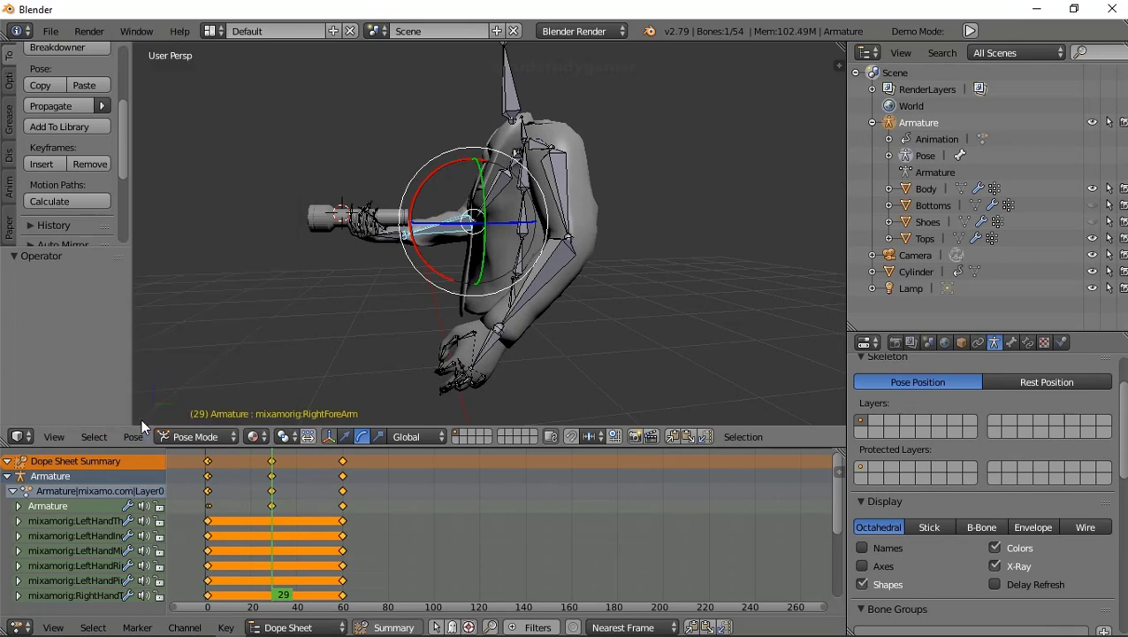
{"action": "left_click", "coordinate": [133, 435]}
{"action": "left_click", "coordinate": [140, 415]}
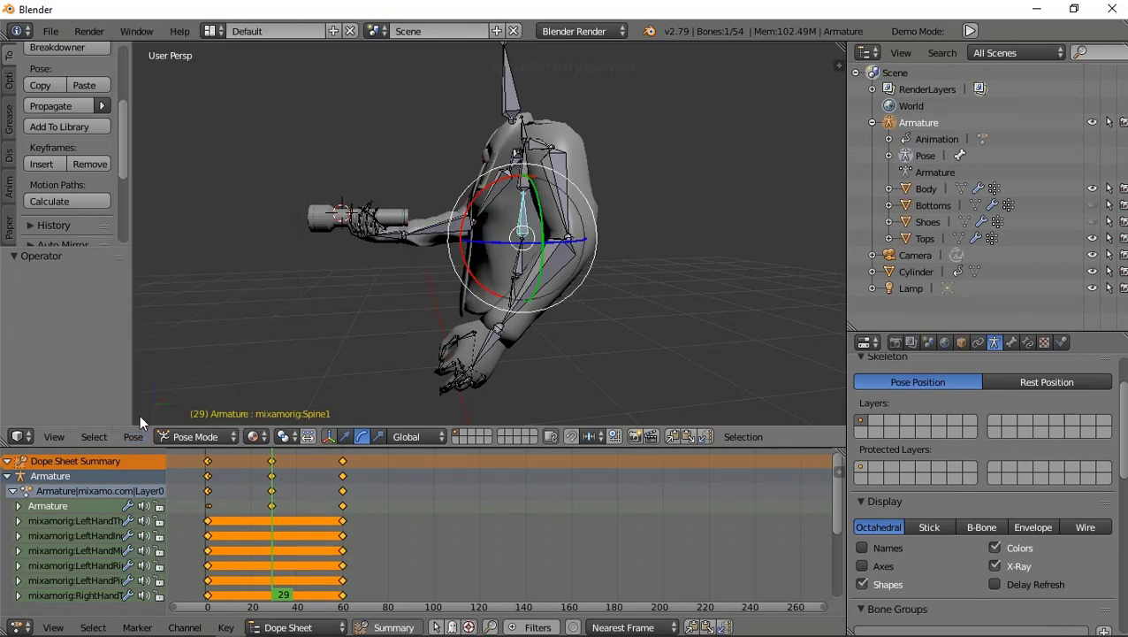
{"action": "left_click", "coordinate": [141, 434]}
{"action": "left_click", "coordinate": [142, 416]}
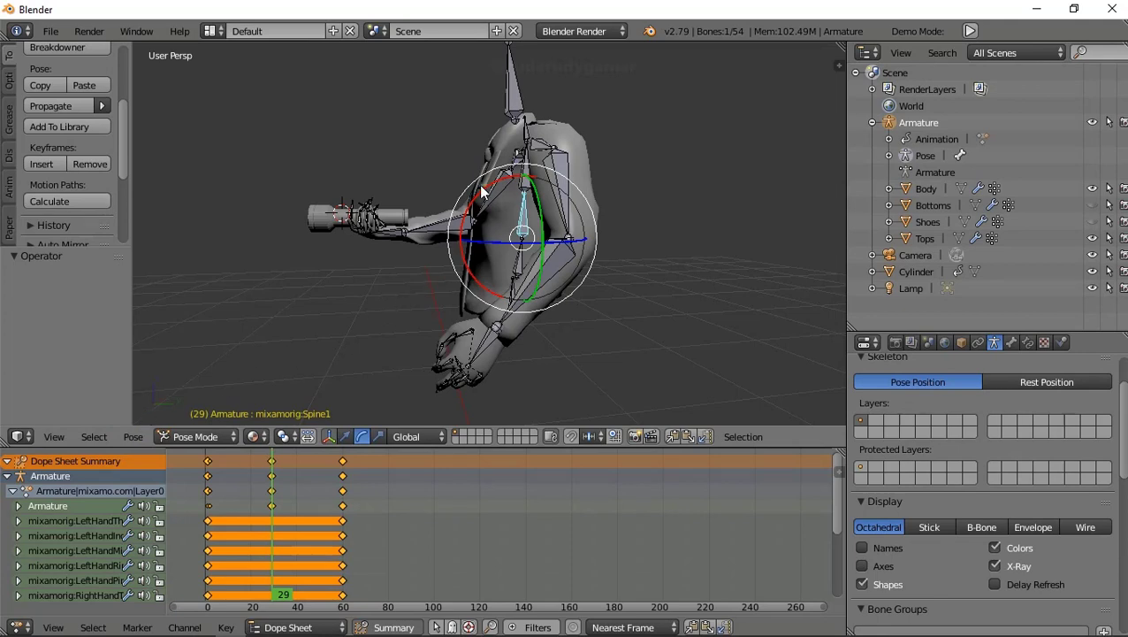
{"action": "mouse_move", "coordinate": [481, 190]}
{"action": "middle_mouse_down"}
{"action": "mouse_move", "coordinate": [510, 235]}
{"action": "mouse_move", "coordinate": [404, 205]}
{"action": "mouse_move", "coordinate": [468, 203]}
{"action": "mouse_move", "coordinate": [524, 235]}
{"action": "mouse_move", "coordinate": [346, 467]}
{"action": "middle_mouse_up"}
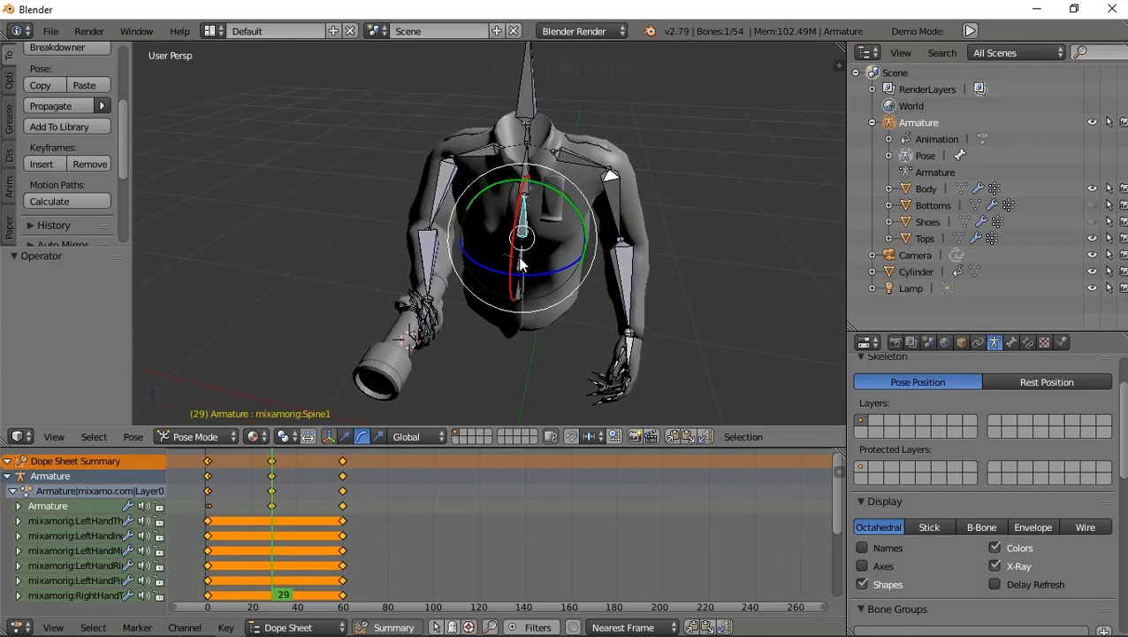
{"action": "mouse_move", "coordinate": [272, 495]}
{"action": "left_mouse_down"}
{"action": "mouse_move", "coordinate": [221, 512]}
{"action": "mouse_move", "coordinate": [346, 509]}
{"action": "mouse_move", "coordinate": [212, 502]}
{"action": "mouse_move", "coordinate": [205, 483]}
{"action": "mouse_move", "coordinate": [335, 446]}
{"action": "mouse_move", "coordinate": [345, 478]}
{"action": "mouse_move", "coordinate": [213, 455]}
{"action": "mouse_move", "coordinate": [308, 453]}
{"action": "mouse_move", "coordinate": [334, 456]}
{"action": "mouse_move", "coordinate": [220, 474]}
{"action": "mouse_move", "coordinate": [252, 478]}
{"action": "mouse_move", "coordinate": [270, 466]}
{"action": "mouse_move", "coordinate": [276, 478]}
{"action": "mouse_move", "coordinate": [227, 473]}
{"action": "left_mouse_up"}
{"action": "left_click", "coordinate": [209, 474]}
{"action": "middle_click_drag", "start_coordinate": [422, 347], "coordinate": [359, 308]}
{"action": "middle_click_drag", "start_coordinate": [405, 214], "coordinate": [581, 220]}
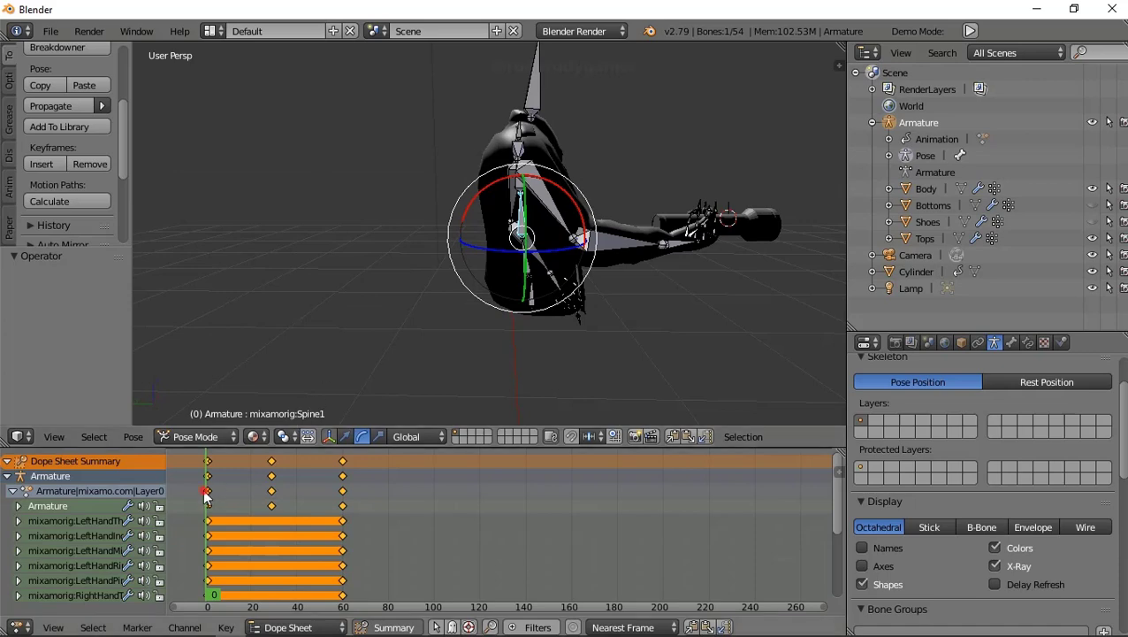
{"action": "left_click_drag", "start_coordinate": [205, 496], "coordinate": [273, 517]}
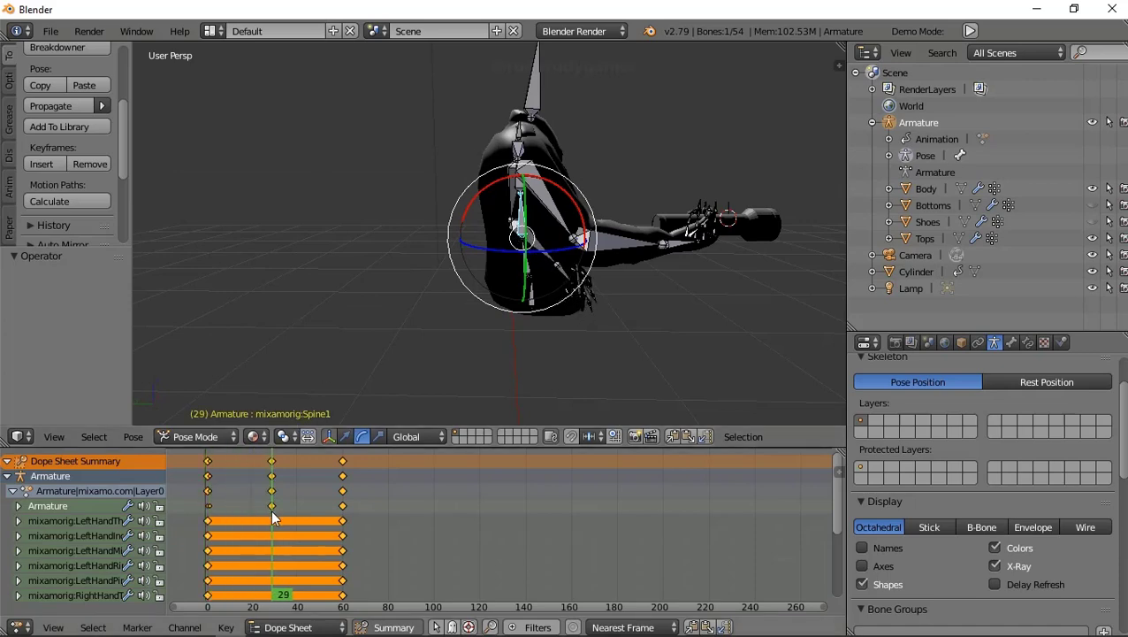
{"action": "mouse_move", "coordinate": [579, 194]}
{"action": "middle_mouse_down"}
{"action": "mouse_move", "coordinate": [401, 197]}
{"action": "mouse_move", "coordinate": [451, 172]}
{"action": "middle_mouse_up"}
- Rotate the RightShoulder bone slightly about Y and preview the motion through frame 54
{"action": "right_click", "coordinate": [486, 158]}
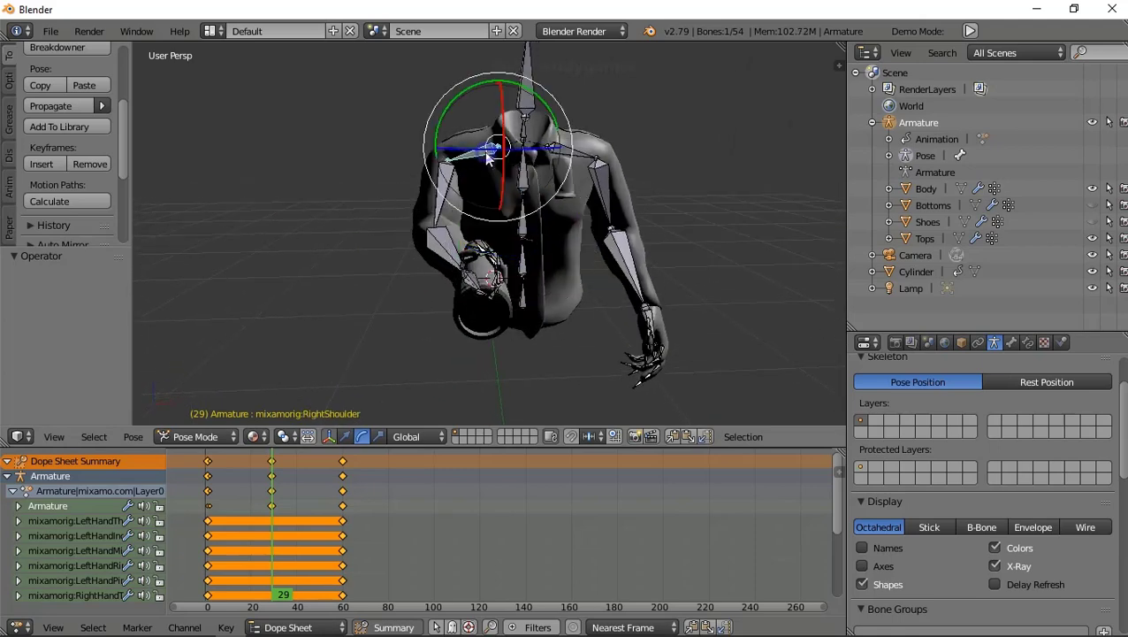
{"action": "left_click_drag", "start_coordinate": [548, 115], "coordinate": [550, 117]}
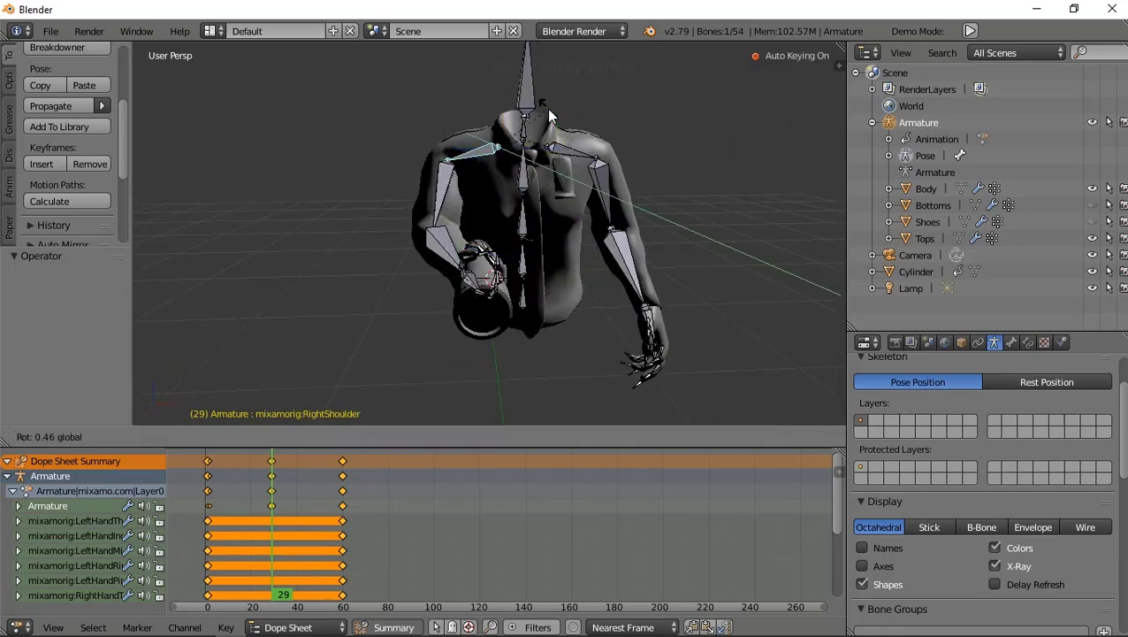
{"action": "left_click", "coordinate": [273, 492]}
{"action": "mouse_move", "coordinate": [274, 502]}
{"action": "left_mouse_down"}
{"action": "mouse_move", "coordinate": [239, 503]}
{"action": "mouse_move", "coordinate": [334, 515]}
{"action": "mouse_move", "coordinate": [218, 513]}
{"action": "mouse_move", "coordinate": [330, 549]}
{"action": "left_mouse_up"}
{"action": "left_click_drag", "start_coordinate": [257, 546], "coordinate": [272, 548]}
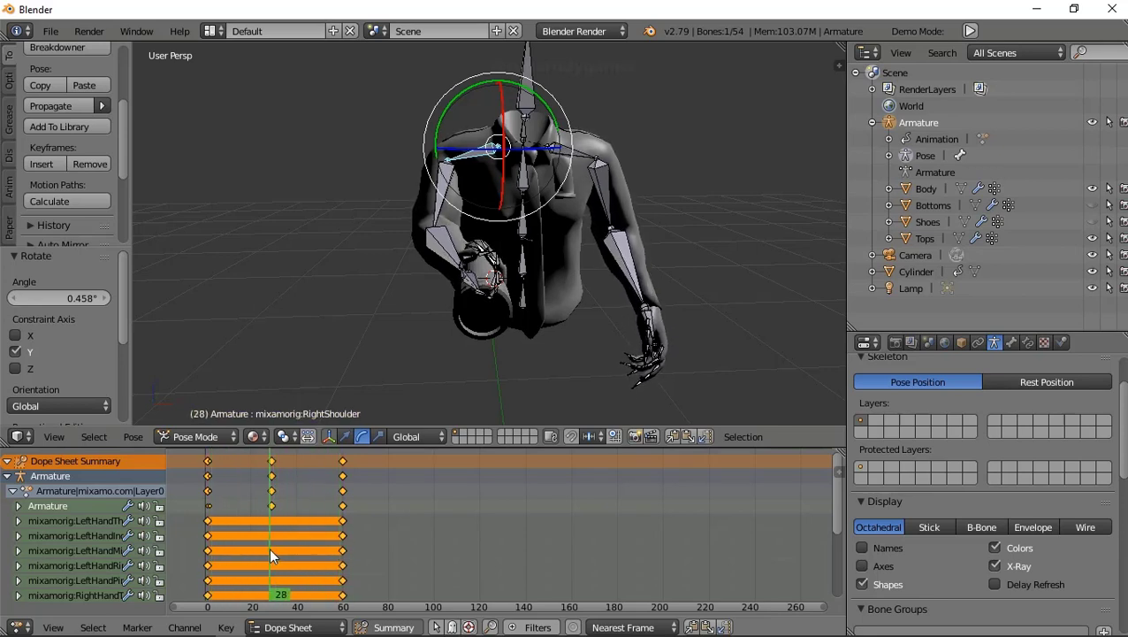
{"action": "mouse_move", "coordinate": [533, 383]}
{"action": "middle_mouse_down"}
{"action": "mouse_move", "coordinate": [387, 383]}
{"action": "mouse_move", "coordinate": [411, 304]}
{"action": "middle_mouse_up"}
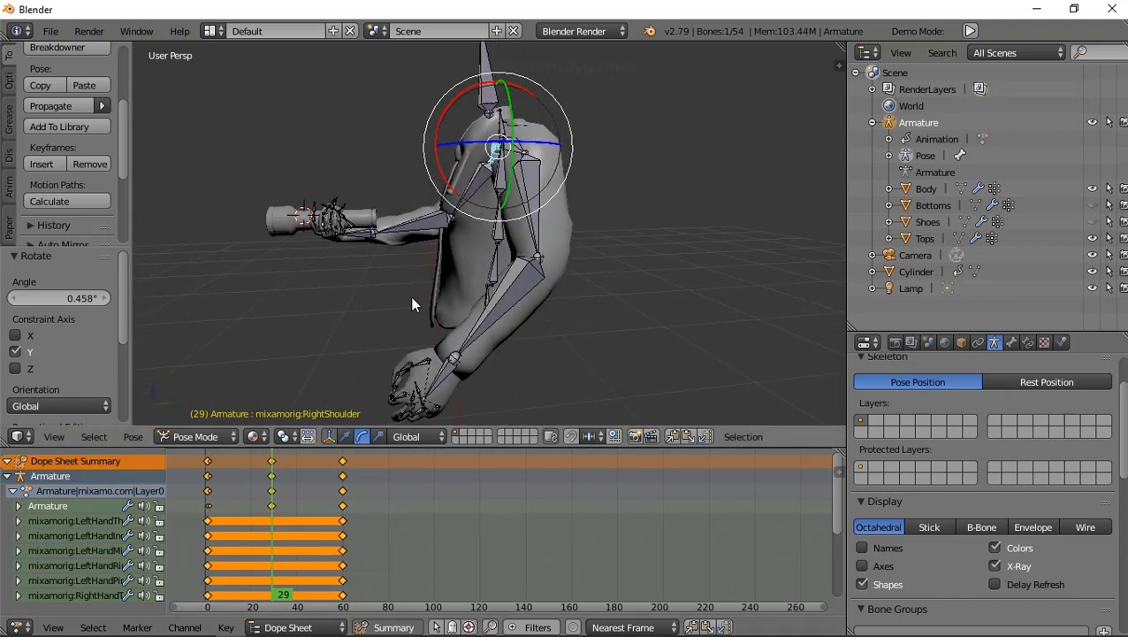
- Rotate the lower Spine bone about X and preview the animation up to frame 60
{"action": "right_click", "coordinate": [492, 270]}
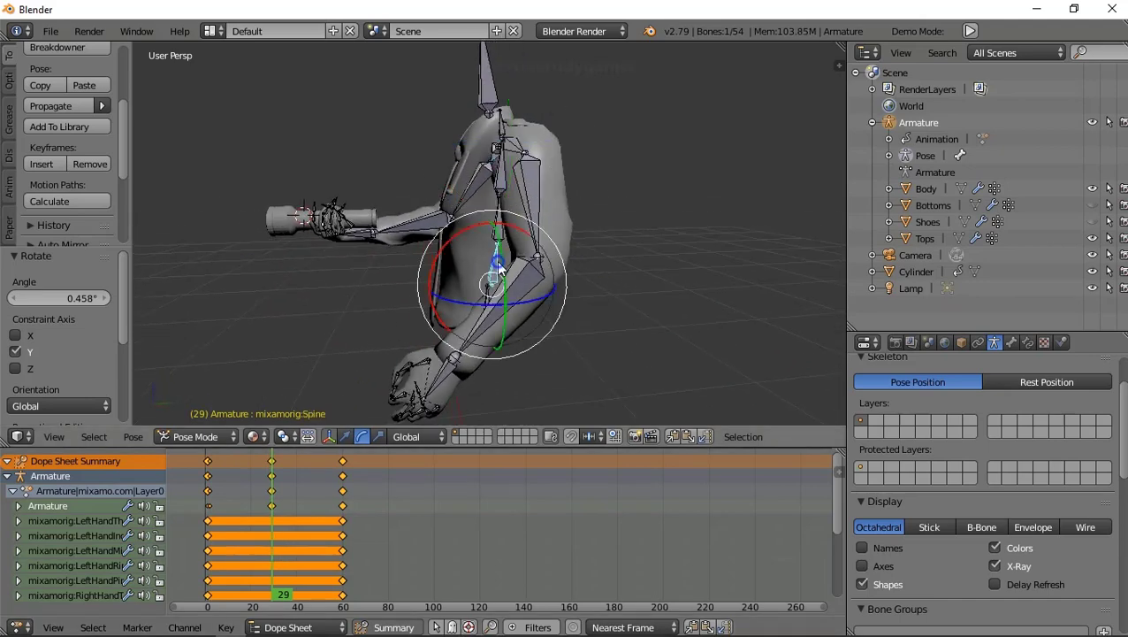
{"action": "key", "text": "r"}
{"action": "key", "text": "x"}
{"action": "left_click", "coordinate": [433, 262]}
{"action": "left_click", "coordinate": [270, 523]}
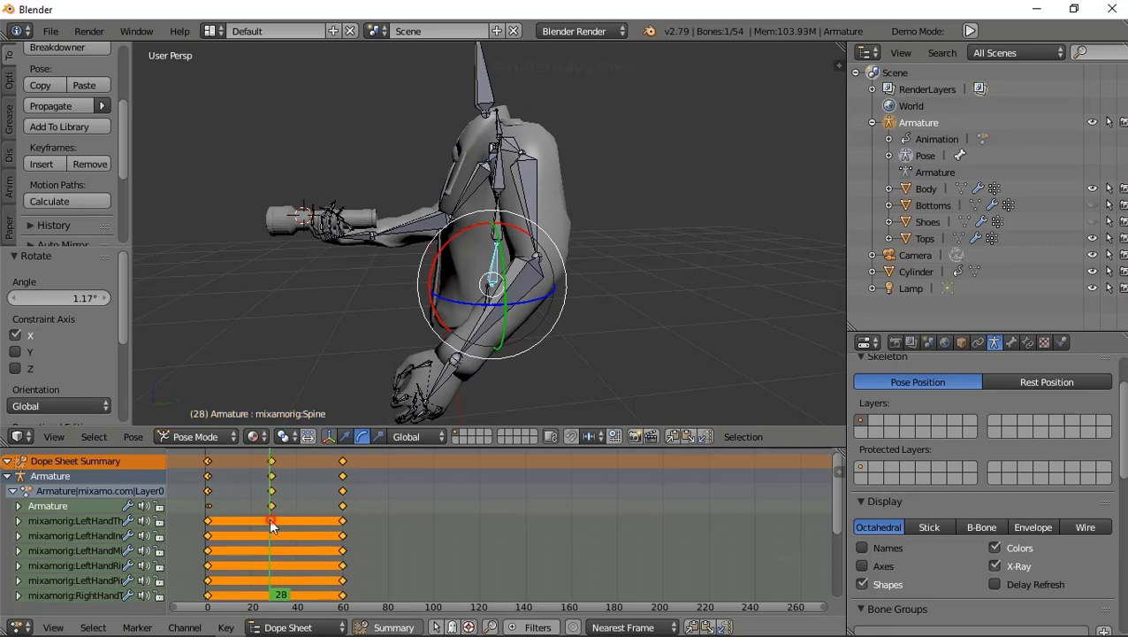
{"action": "mouse_move", "coordinate": [269, 517]}
{"action": "left_mouse_down"}
{"action": "mouse_move", "coordinate": [288, 536]}
{"action": "mouse_move", "coordinate": [349, 535]}
{"action": "mouse_move", "coordinate": [211, 534]}
{"action": "mouse_move", "coordinate": [343, 546]}
{"action": "left_mouse_up"}
{"action": "mouse_move", "coordinate": [292, 327]}
{"action": "middle_mouse_down"}
{"action": "mouse_move", "coordinate": [306, 308]}
{"action": "mouse_move", "coordinate": [390, 326]}
{"action": "middle_mouse_up"}
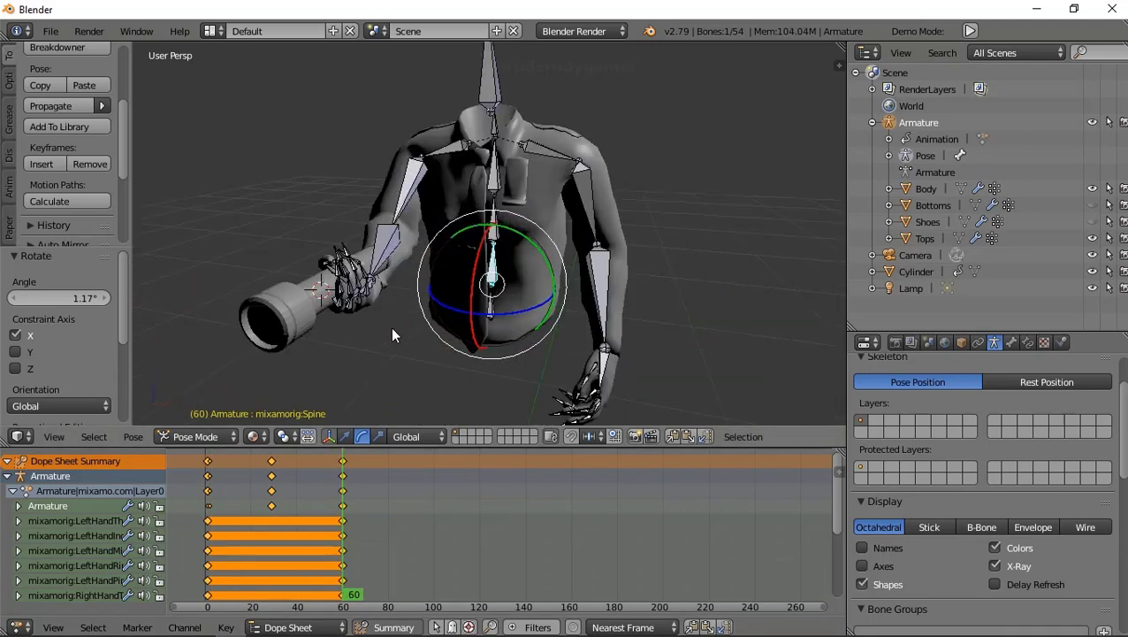
{"action": "scroll", "coordinate": [333, 284], "scroll_direction": "down", "scroll_amount": 5}
{"action": "scroll", "coordinate": [332, 283], "scroll_direction": "down", "scroll_amount": 2}
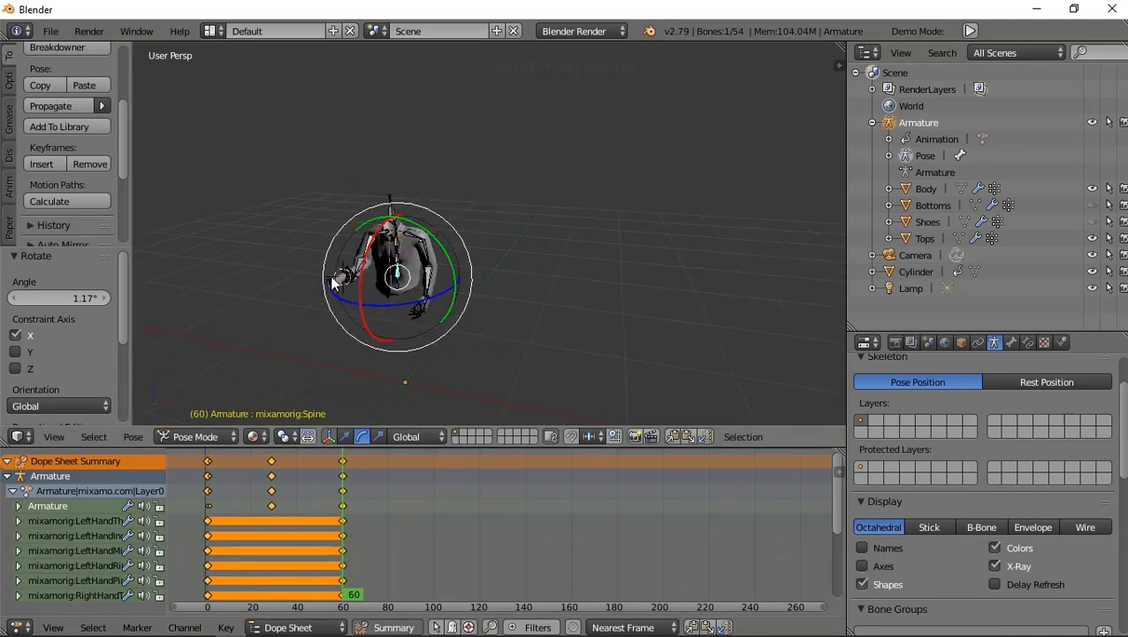
{"action": "scroll", "coordinate": [351, 279], "scroll_direction": "up", "scroll_amount": 2}
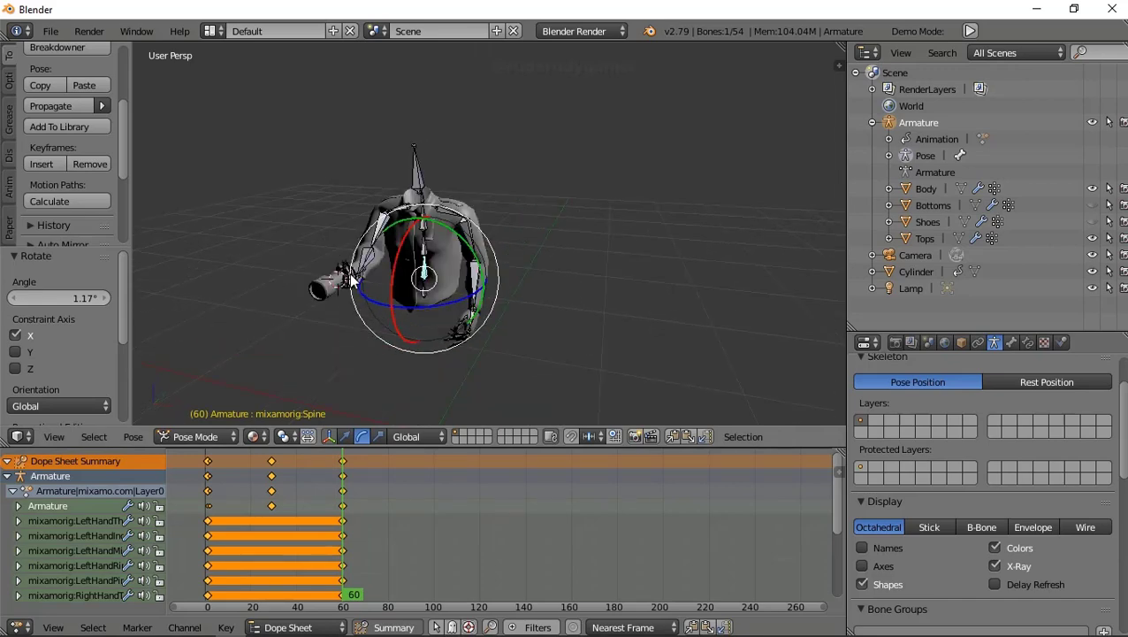
{"action": "middle_click_drag", "start_coordinate": [351, 279], "coordinate": [379, 257]}
- Bake the action for all bones over frames 1 to 250
{"action": "left_click", "coordinate": [133, 436]}
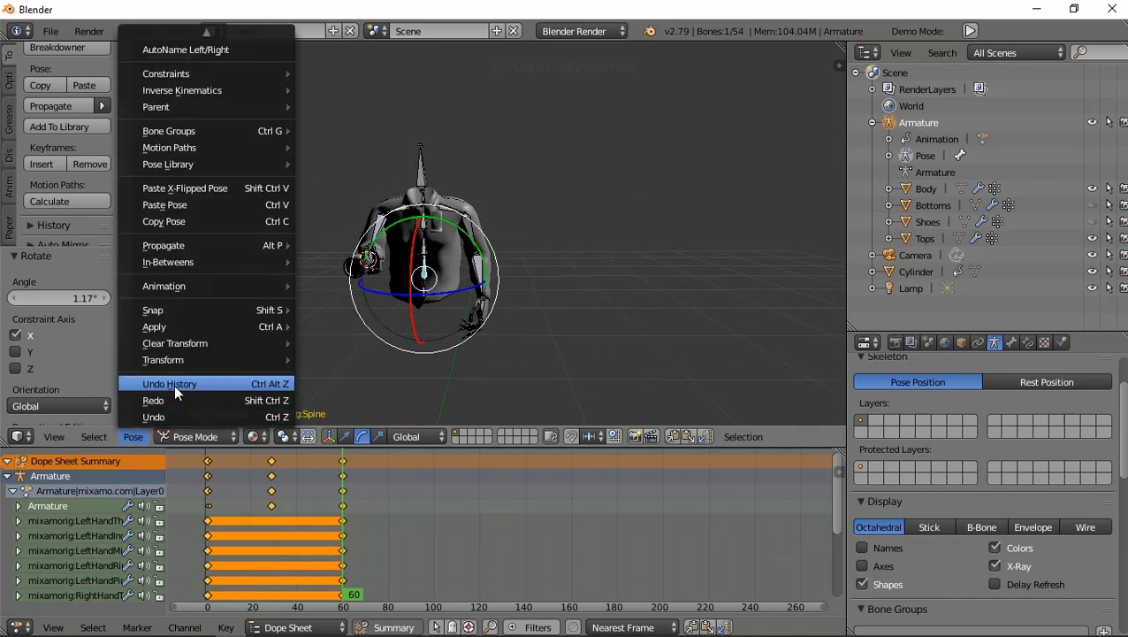
{"action": "mouse_move", "coordinate": [164, 286]}
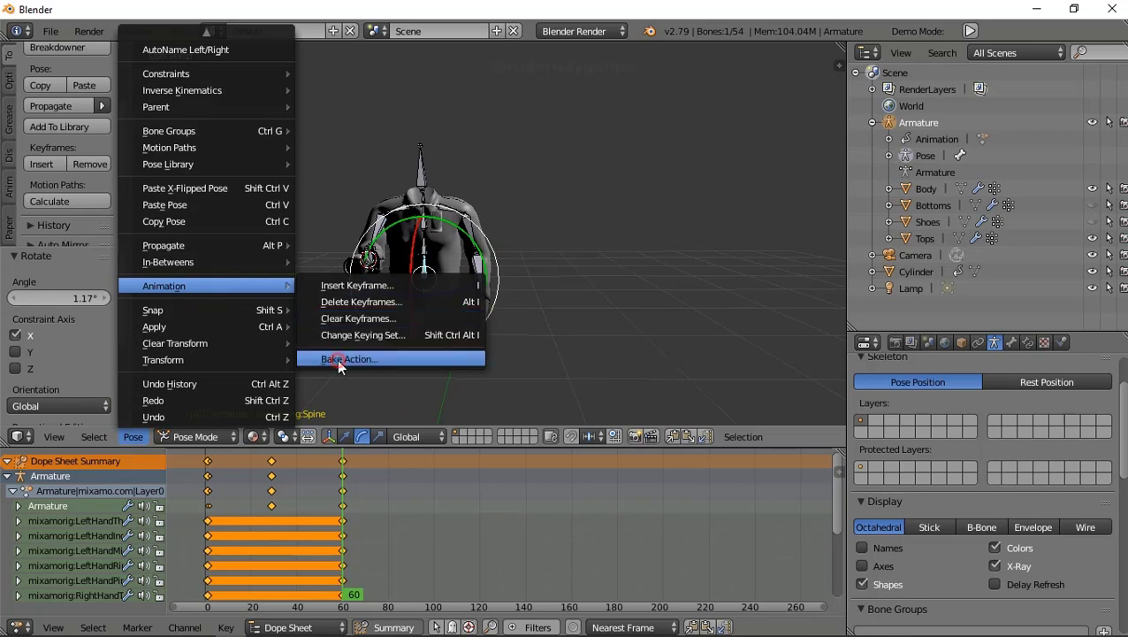
{"action": "left_click", "coordinate": [339, 361]}
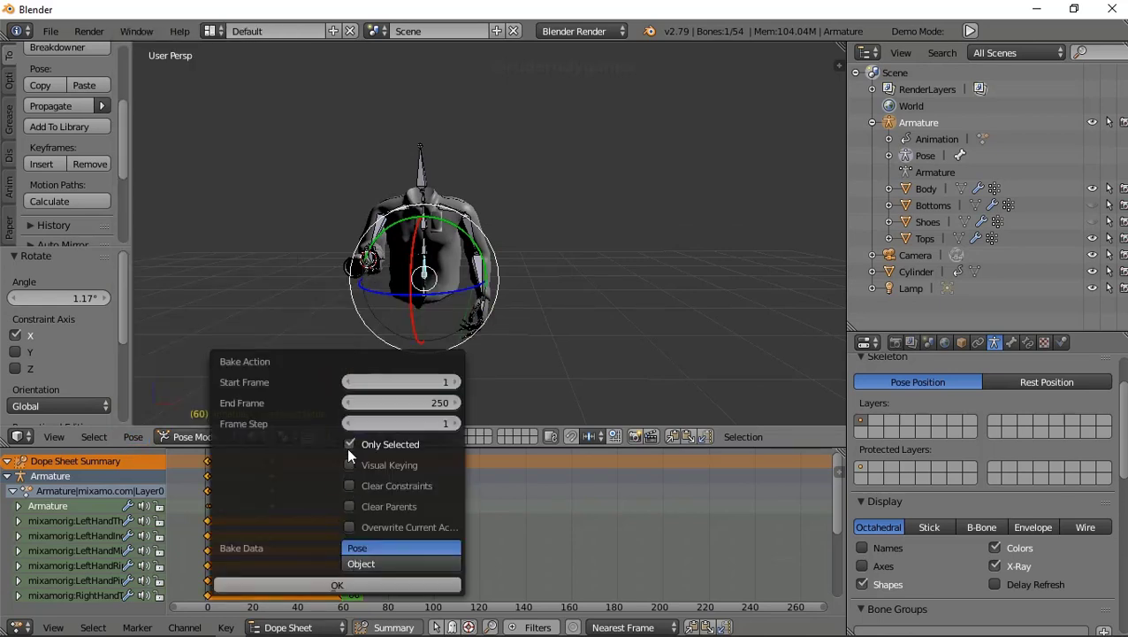
{"action": "left_click", "coordinate": [349, 445]}
{"action": "left_click", "coordinate": [334, 585]}
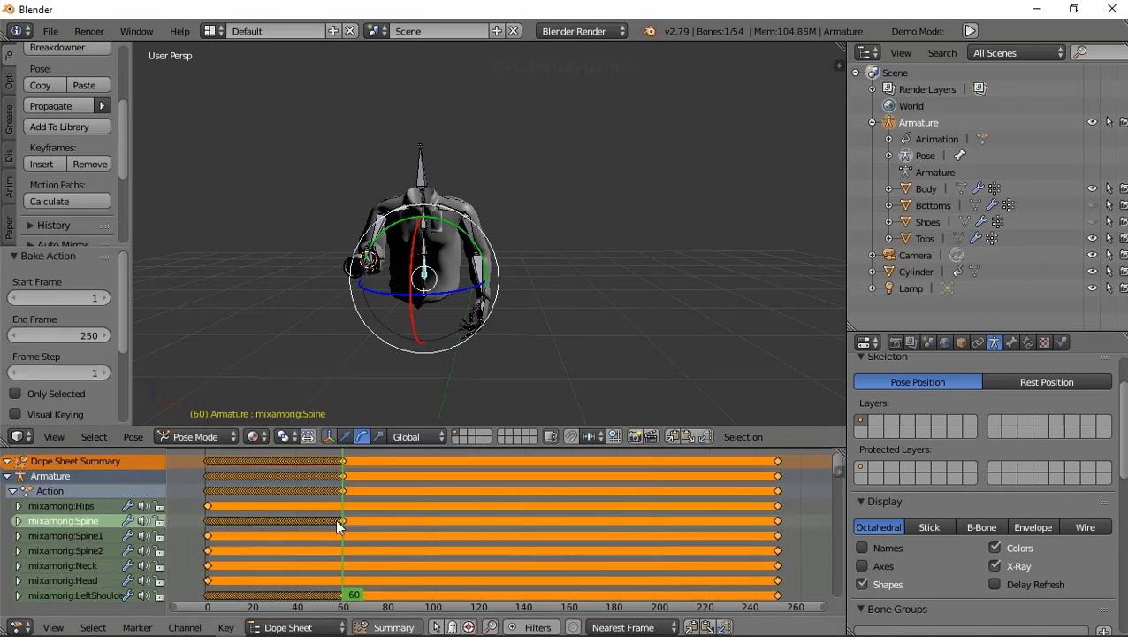
- Go to frame 250 and select only the baked keys in that column
{"action": "mouse_move", "coordinate": [341, 518]}
{"action": "left_mouse_down"}
{"action": "mouse_move", "coordinate": [381, 520]}
{"action": "mouse_move", "coordinate": [199, 550]}
{"action": "mouse_move", "coordinate": [312, 542]}
{"action": "mouse_move", "coordinate": [343, 564]}
{"action": "left_mouse_up"}
{"action": "left_click", "coordinate": [778, 459]}
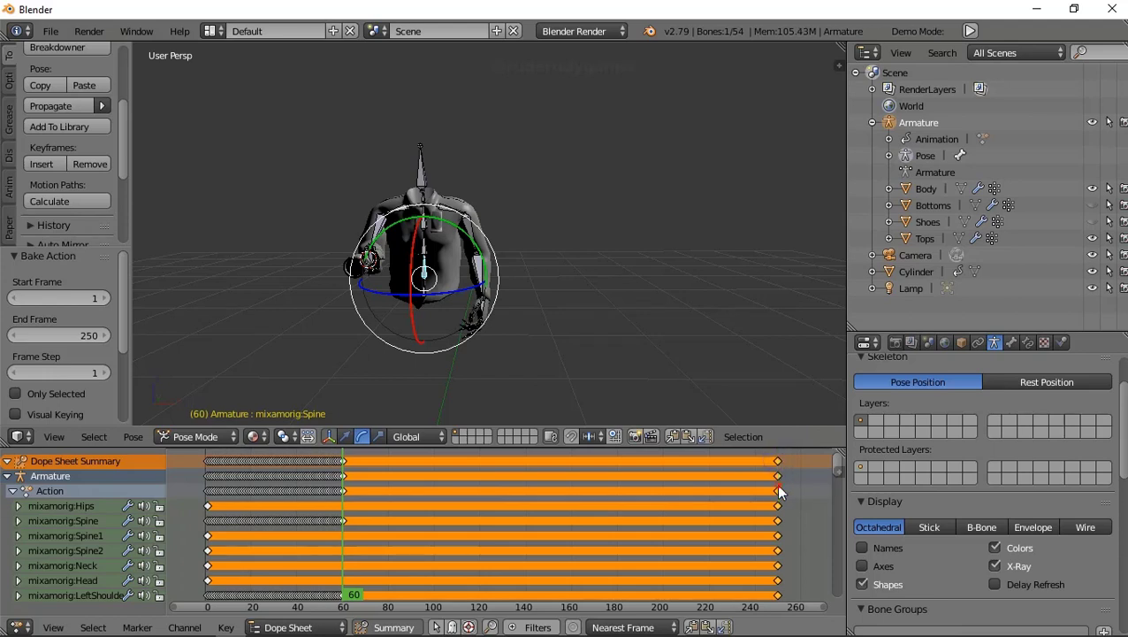
{"action": "left_click", "coordinate": [778, 467]}
{"action": "right_click", "coordinate": [659, 515]}
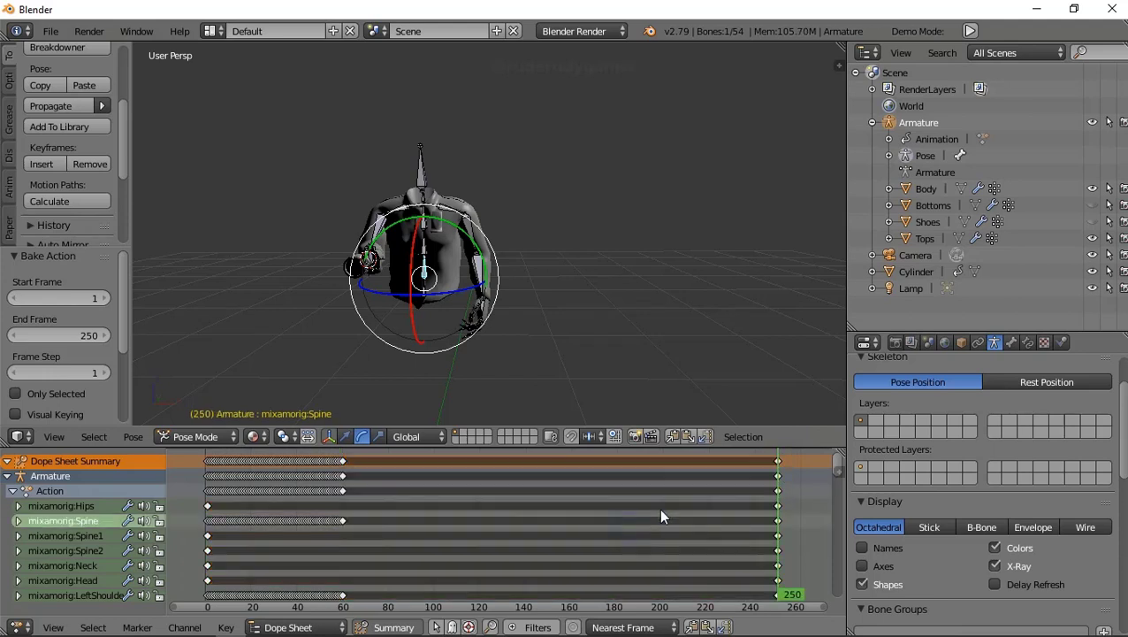
- Select all keyframes and slide the frame-250 keys back to frame 60, then scrub to check
{"action": "key", "text": "a"}
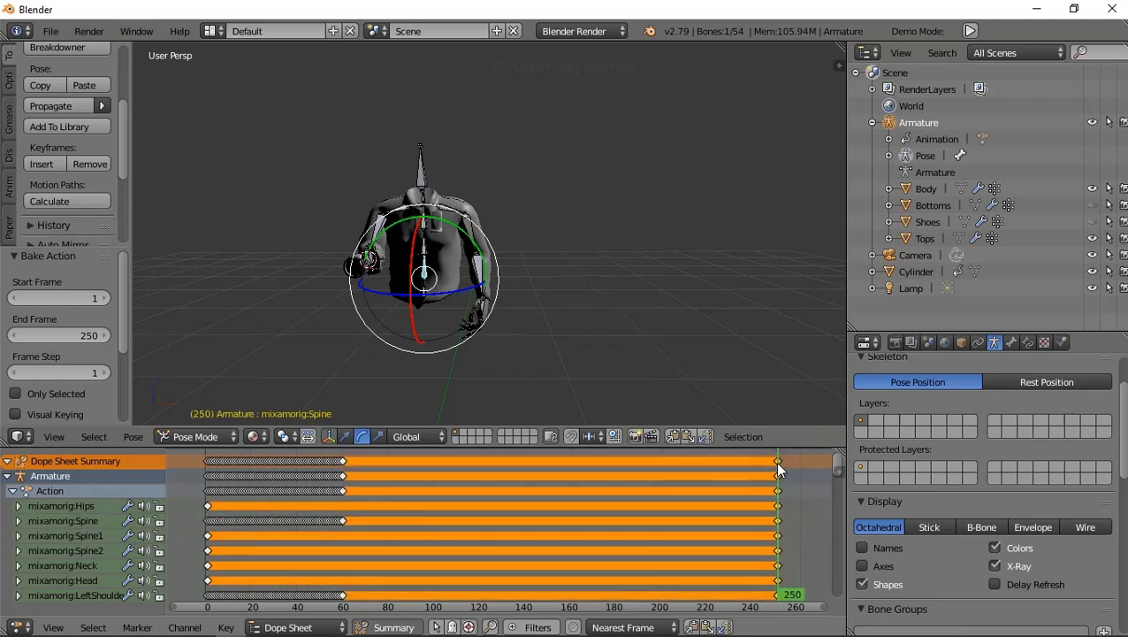
{"action": "key", "text": "g"}
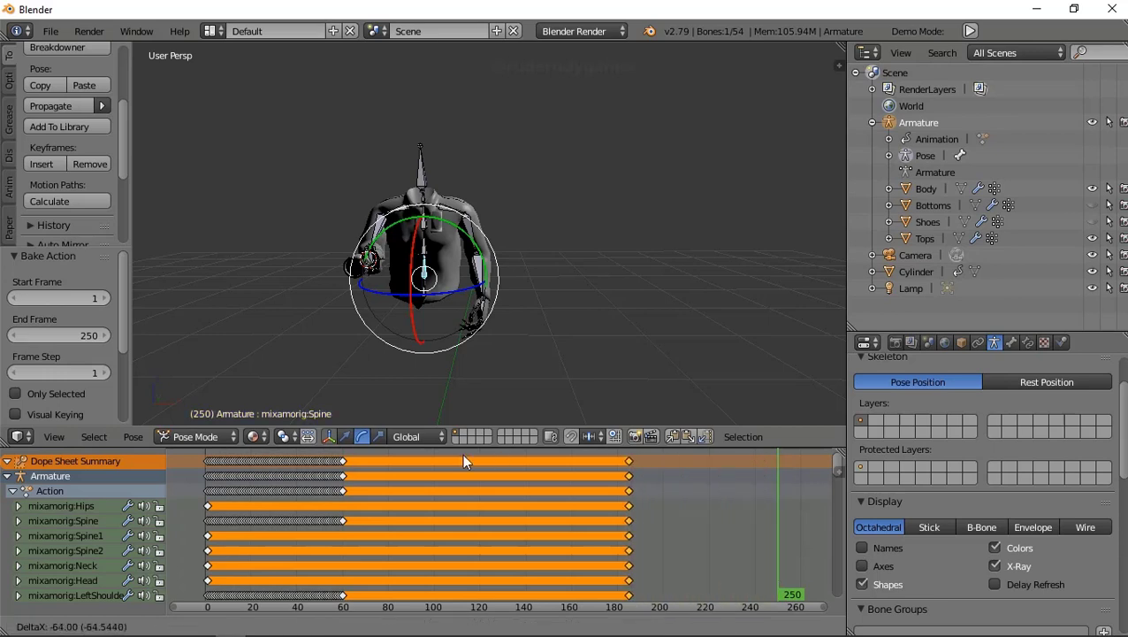
{"action": "left_click", "coordinate": [343, 454]}
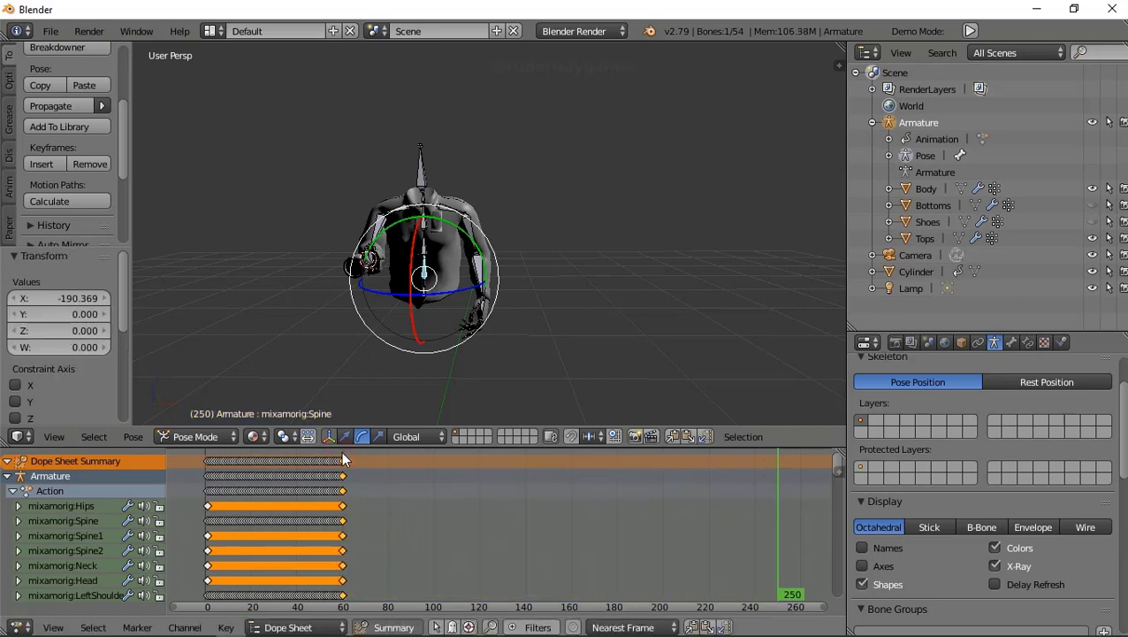
{"action": "left_click", "coordinate": [237, 513]}
{"action": "mouse_move", "coordinate": [217, 468]}
{"action": "left_mouse_down"}
{"action": "mouse_move", "coordinate": [309, 475]}
{"action": "mouse_move", "coordinate": [326, 498]}
{"action": "mouse_move", "coordinate": [215, 502]}
{"action": "mouse_move", "coordinate": [264, 513]}
{"action": "mouse_move", "coordinate": [311, 504]}
{"action": "mouse_move", "coordinate": [344, 523]}
{"action": "left_mouse_up"}
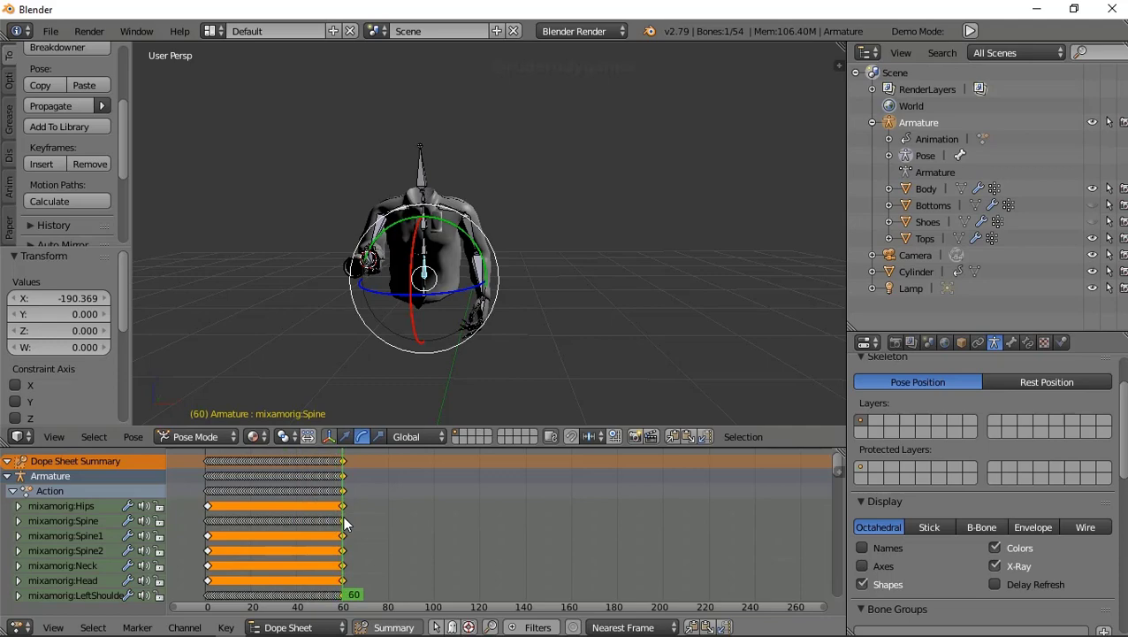
- Try baking the action over frames 1 to 250 again, then undo the bake
{"action": "left_click", "coordinate": [132, 437]}
{"action": "mouse_move", "coordinate": [164, 286]}
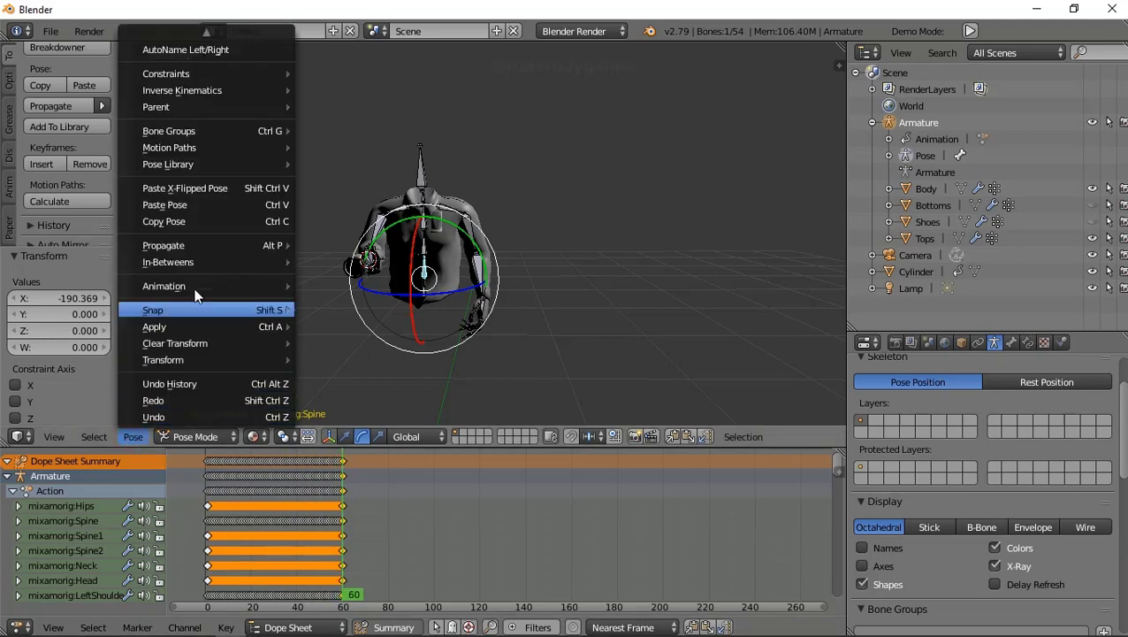
{"action": "left_click", "coordinate": [349, 359]}
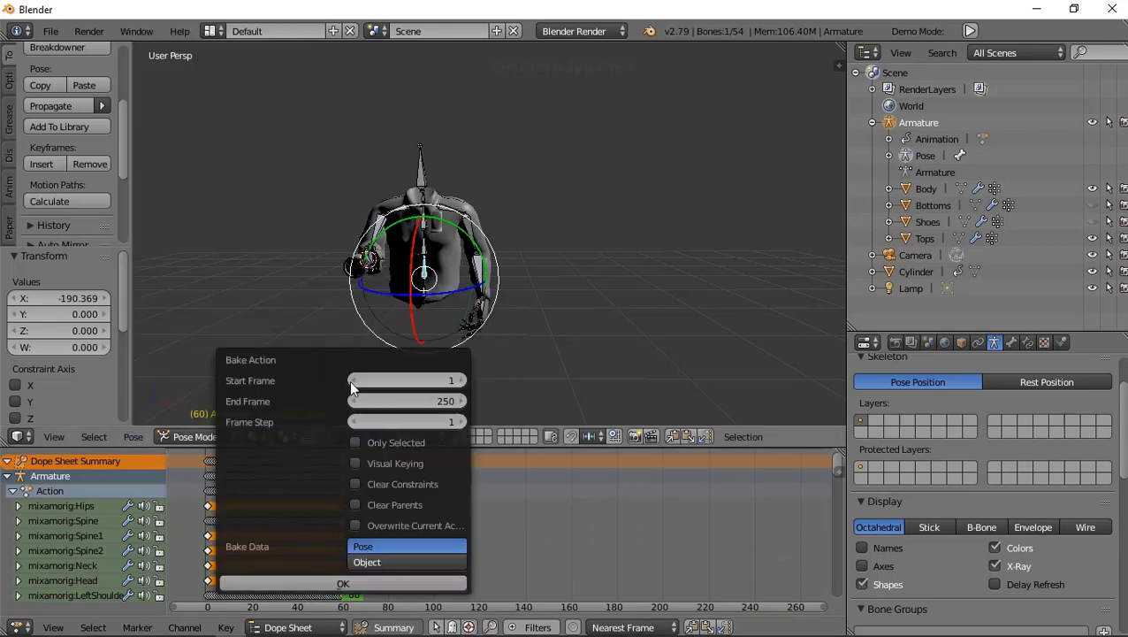
{"action": "left_click", "coordinate": [361, 583]}
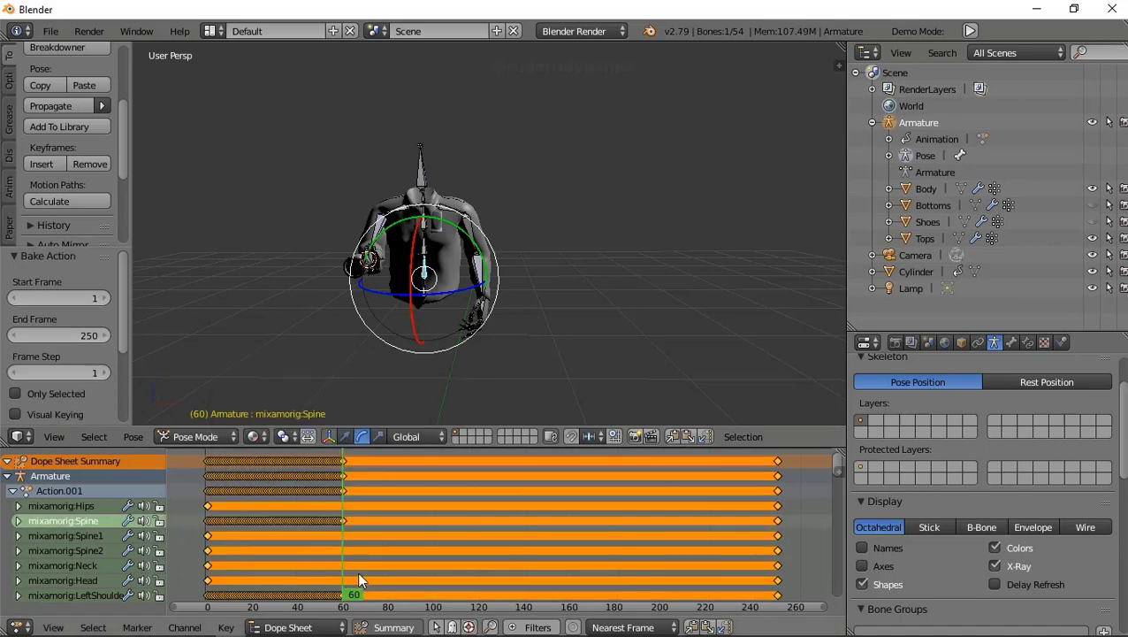
{"action": "left_click", "coordinate": [133, 436]}
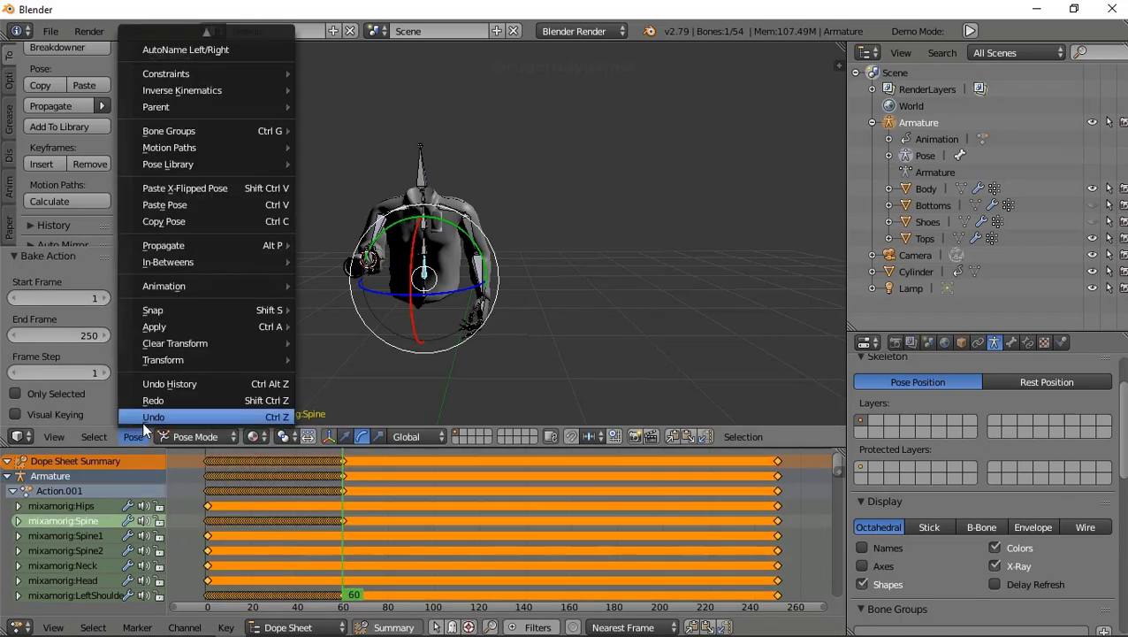
{"action": "left_click", "coordinate": [142, 421]}
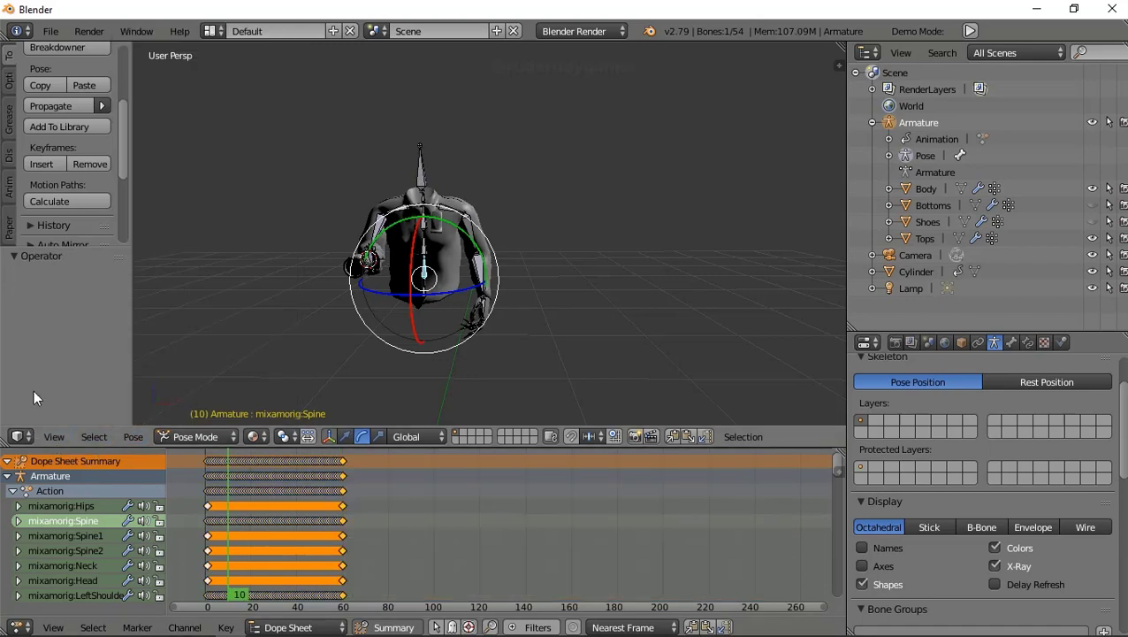
- Start an FBX export to the Police Officer folder and change 'bottom idle.fbx' to 'bottom f.fbx'
{"action": "left_click", "coordinate": [53, 32]}
{"action": "mouse_move", "coordinate": [74, 404]}
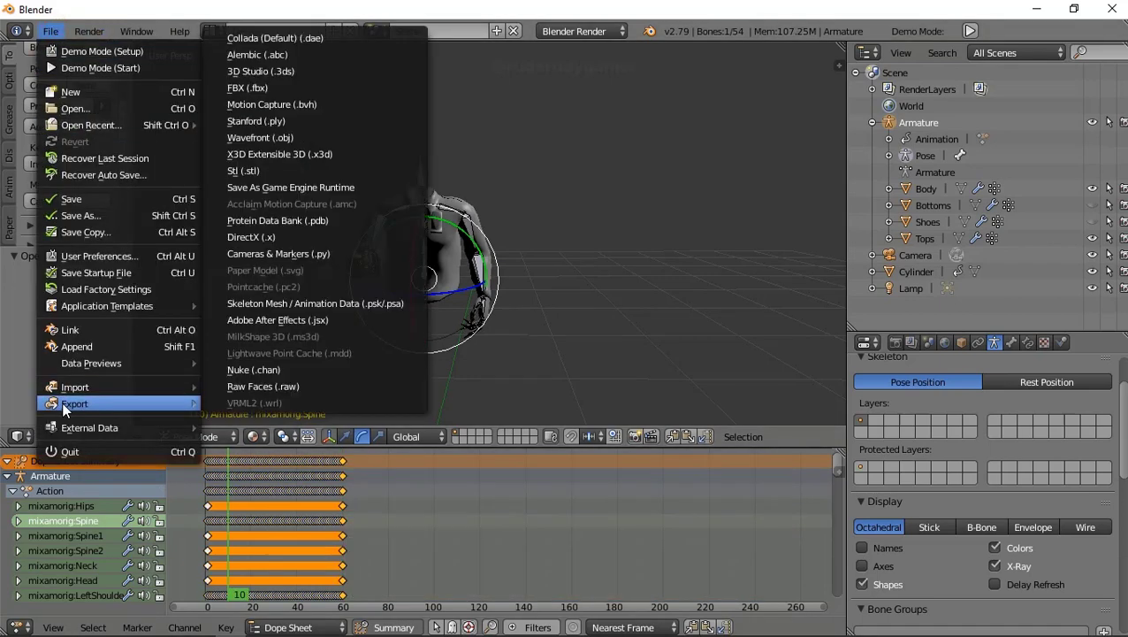
{"action": "left_click", "coordinate": [248, 88]}
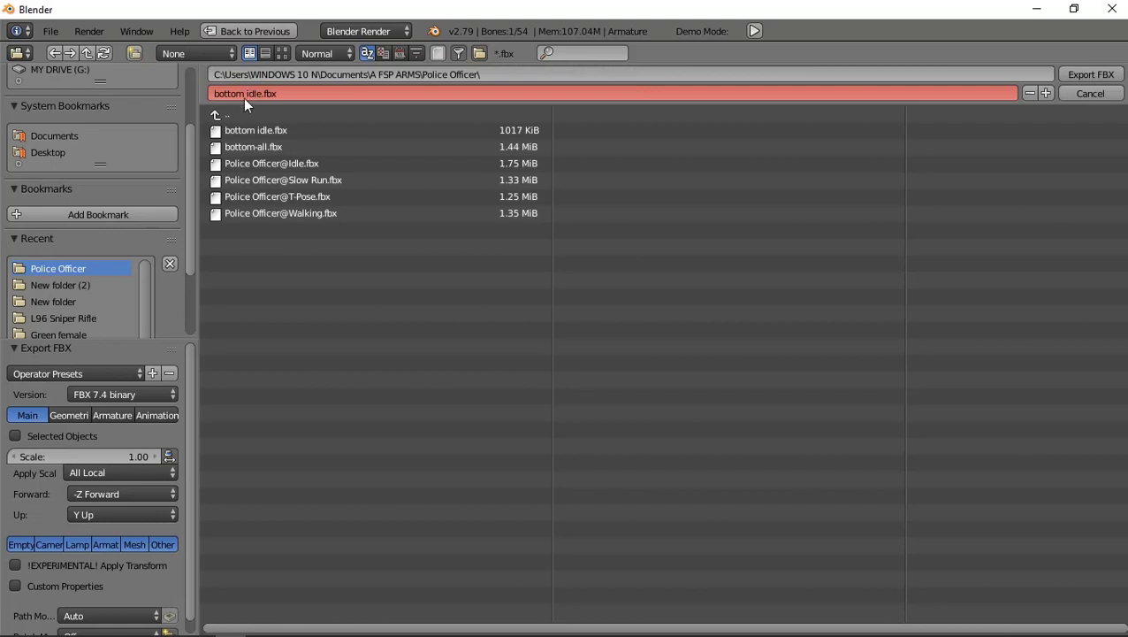
{"action": "left_click", "coordinate": [244, 96]}
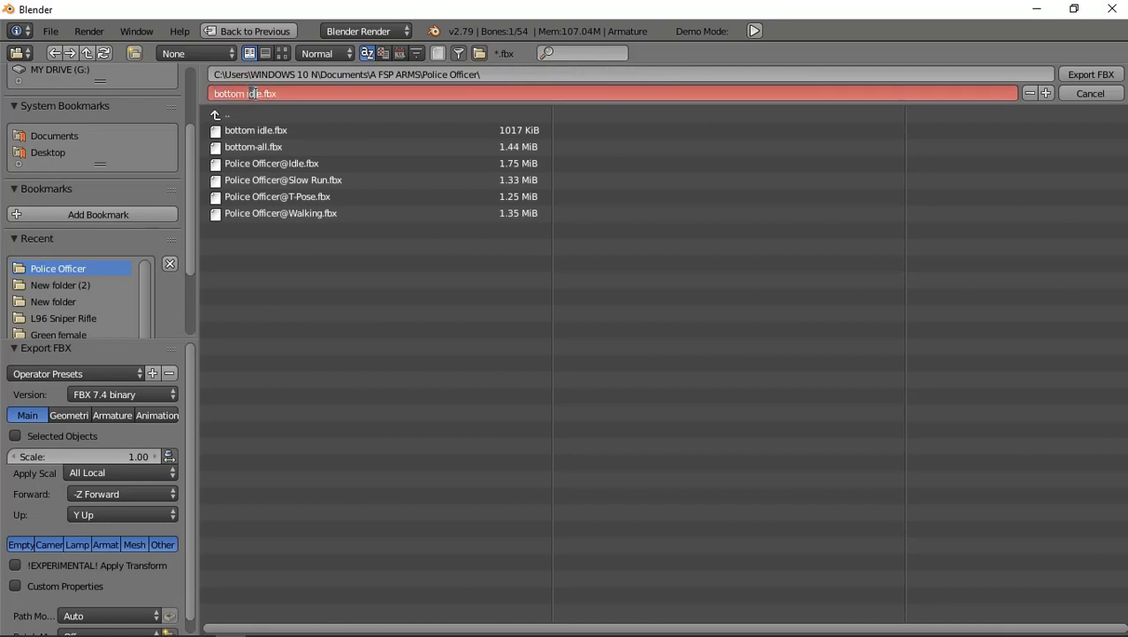
{"action": "left_click", "coordinate": [246, 94]}
{"action": "type", "text": "flashlight"}
- Confirm the 'bottom f.fbx' name and export the FBX file
{"action": "left_click", "coordinate": [1091, 74]}
{"action": "left_click", "coordinate": [1090, 75]}
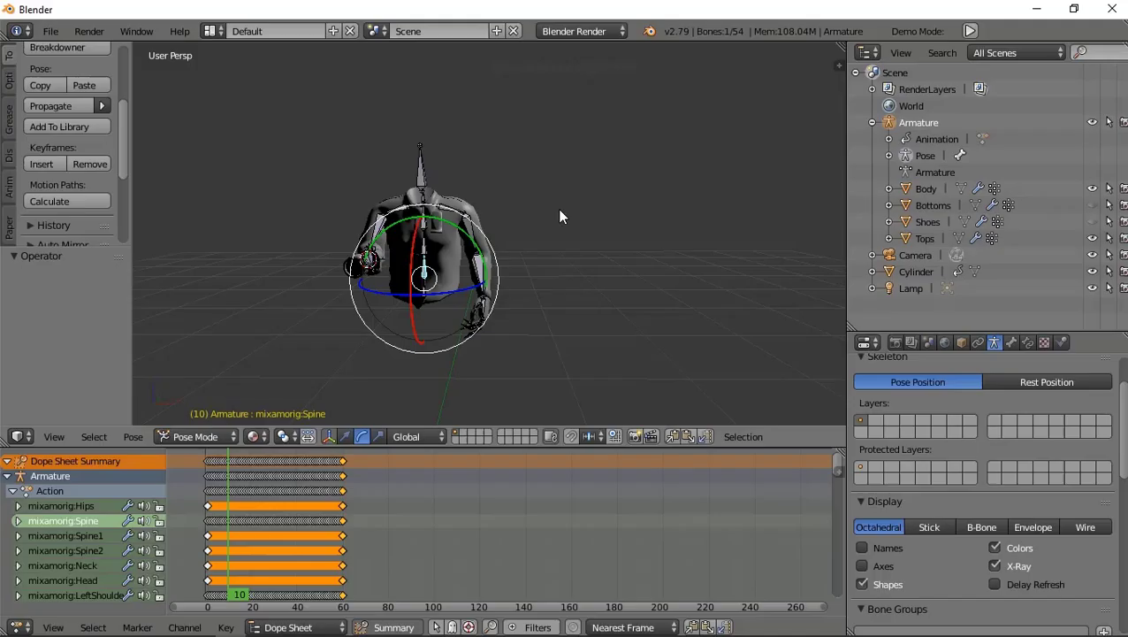
{"action": "mouse_move", "coordinate": [500, 222]}
{"action": "left_mouse_down"}
{"action": "mouse_move", "coordinate": [454, 276]}
{"action": "mouse_move", "coordinate": [432, 260]}
{"action": "mouse_move", "coordinate": [287, 264]}
{"action": "left_mouse_up"}
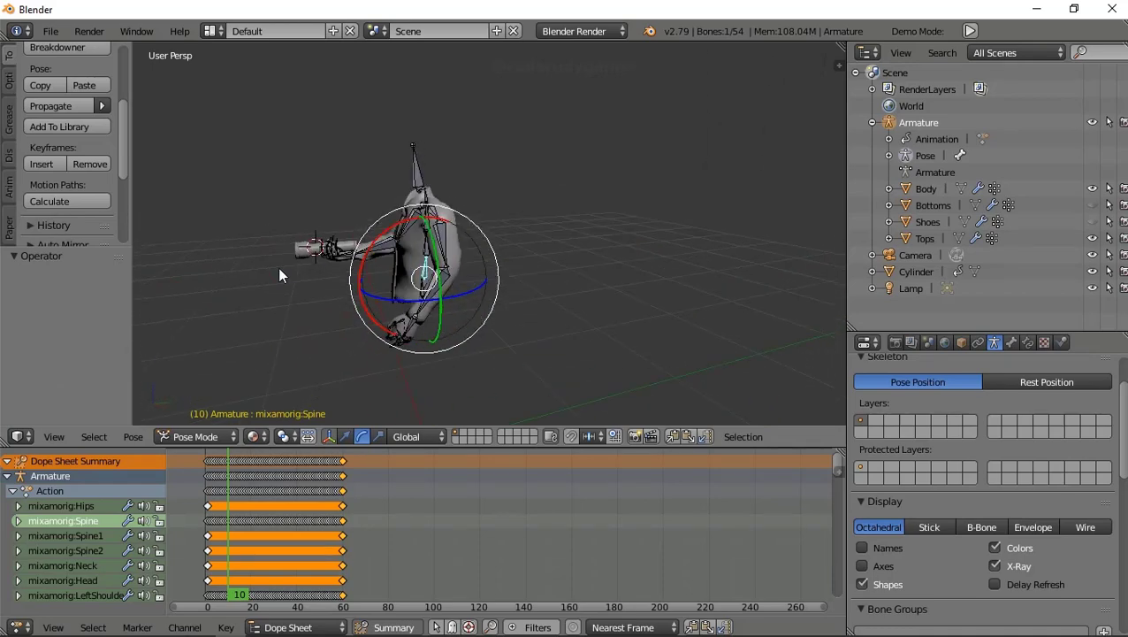
{"action": "mouse_move", "coordinate": [287, 264]}
{"action": "middle_mouse_down"}
{"action": "mouse_move", "coordinate": [601, 260]}
{"action": "mouse_move", "coordinate": [619, 152]}
{"action": "mouse_move", "coordinate": [425, 168]}
{"action": "mouse_move", "coordinate": [304, 198]}
{"action": "mouse_move", "coordinate": [223, 234]}
{"action": "mouse_move", "coordinate": [260, 327]}
{"action": "mouse_move", "coordinate": [340, 350]}
{"action": "mouse_move", "coordinate": [416, 270]}
{"action": "mouse_move", "coordinate": [439, 266]}
{"action": "mouse_move", "coordinate": [451, 307]}
{"action": "mouse_move", "coordinate": [195, 379]}
{"action": "mouse_move", "coordinate": [480, 280]}
{"action": "mouse_move", "coordinate": [433, 215]}
{"action": "middle_mouse_up"}
- Zoom and orbit the viewport to inspect the character's torso and grip on the cylinder
{"action": "scroll", "coordinate": [418, 201], "scroll_direction": "up", "scroll_amount": 3}
{"action": "scroll", "coordinate": [418, 202], "scroll_direction": "up", "scroll_amount": 2}
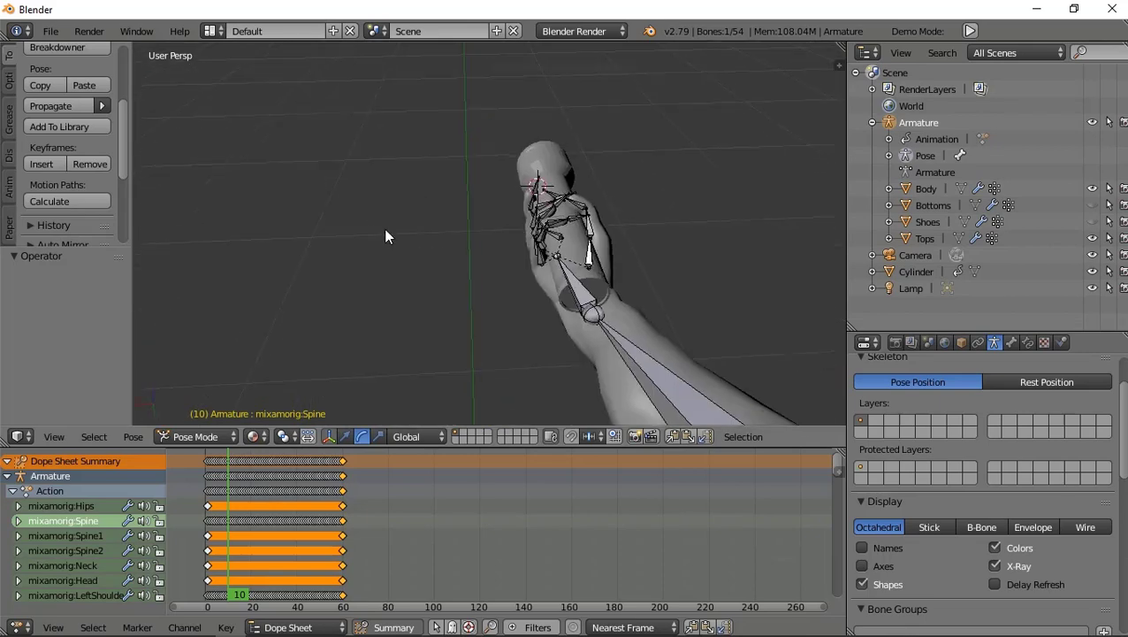
{"action": "scroll", "coordinate": [541, 214], "scroll_direction": "up", "scroll_amount": 3}
{"action": "scroll", "coordinate": [542, 215], "scroll_direction": "down", "scroll_amount": 5}
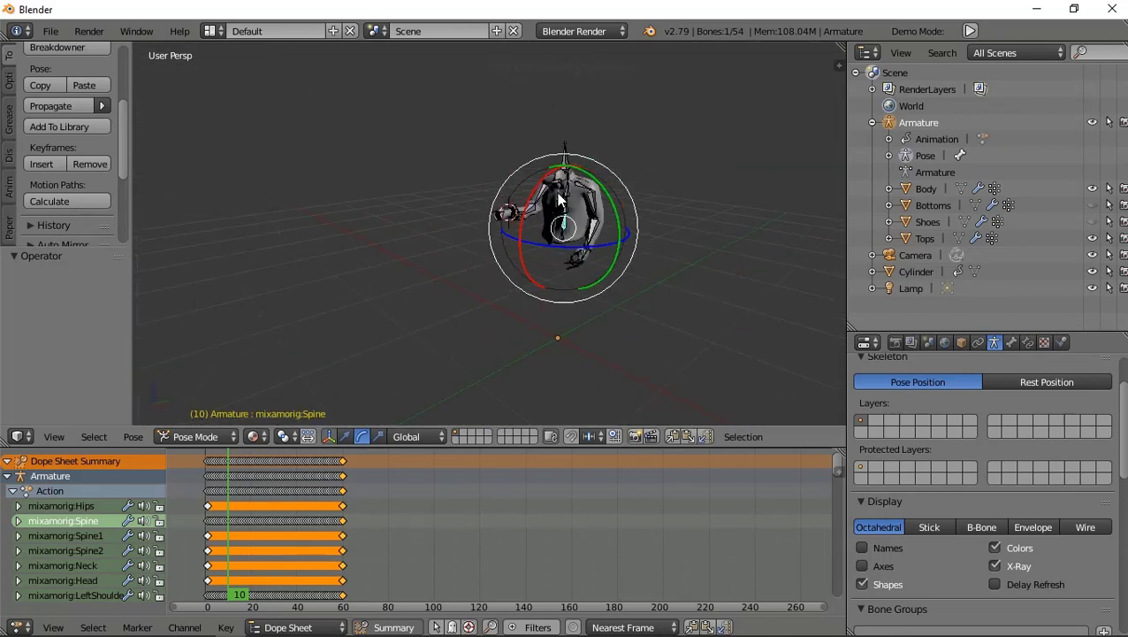
{"action": "scroll", "coordinate": [544, 207], "scroll_direction": "up", "scroll_amount": 2}
{"action": "mouse_move", "coordinate": [534, 202]}
{"action": "middle_mouse_down"}
{"action": "mouse_move", "coordinate": [544, 217]}
{"action": "mouse_move", "coordinate": [594, 228]}
{"action": "mouse_move", "coordinate": [529, 237]}
{"action": "mouse_move", "coordinate": [455, 221]}
{"action": "mouse_move", "coordinate": [591, 194]}
{"action": "mouse_move", "coordinate": [593, 241]}
{"action": "mouse_move", "coordinate": [512, 252]}
{"action": "mouse_move", "coordinate": [461, 231]}
{"action": "mouse_move", "coordinate": [390, 255]}
{"action": "middle_mouse_up"}
{"action": "scroll", "coordinate": [509, 228], "scroll_direction": "down", "scroll_amount": 2}
{"action": "scroll", "coordinate": [504, 221], "scroll_direction": "up", "scroll_amount": 3}
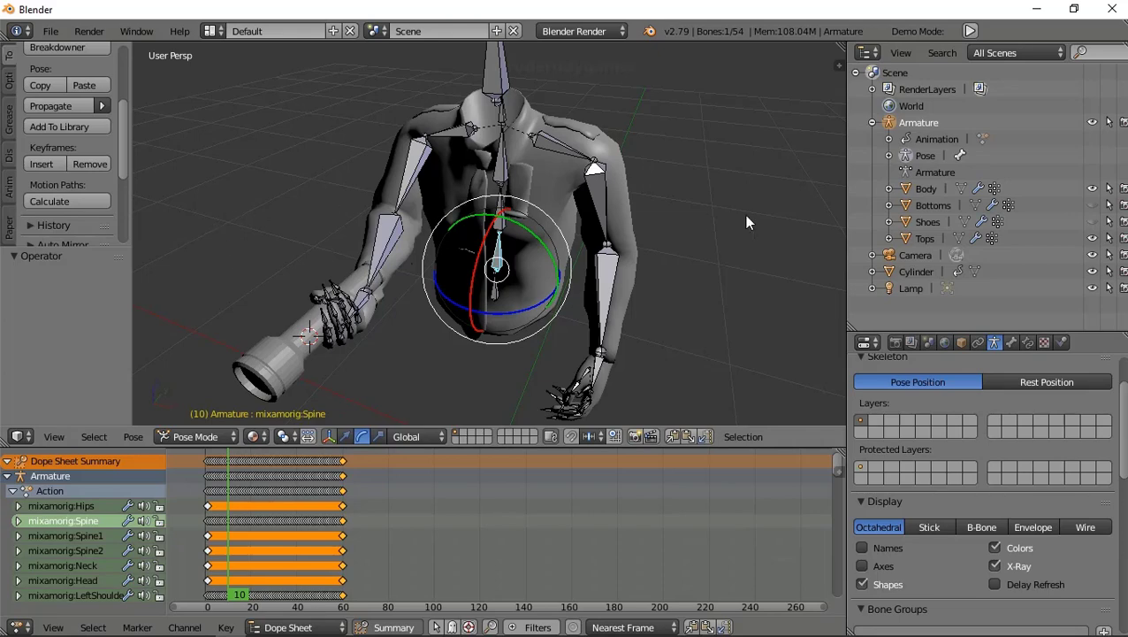
- Join the Body mesh into the Cylinder, with Cylinder as the active object
{"action": "left_click", "coordinate": [929, 190]}
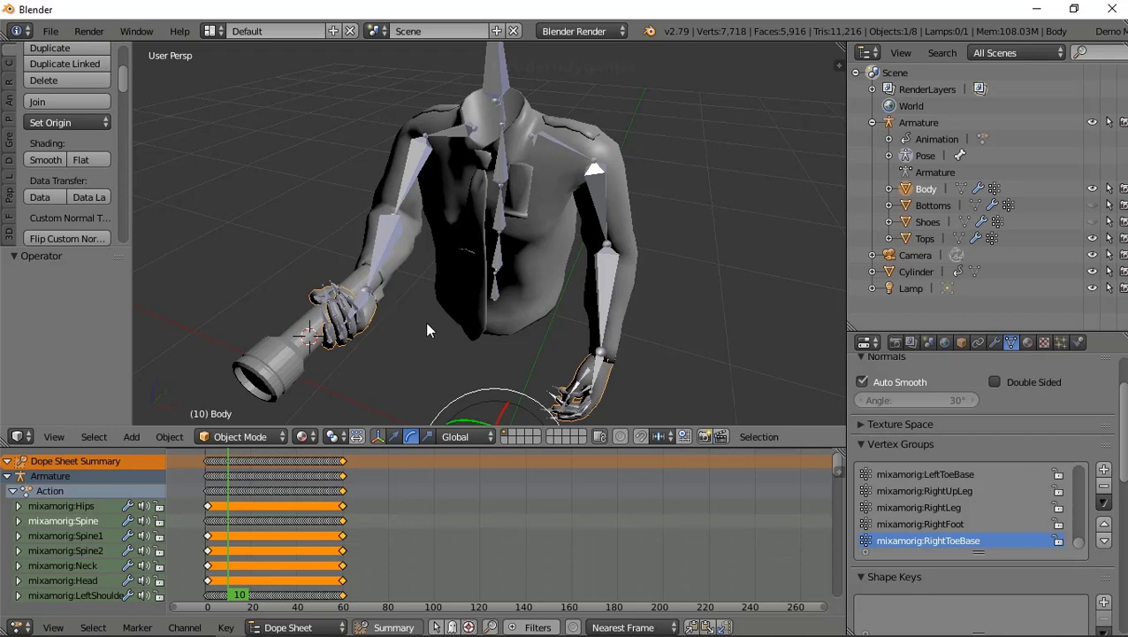
{"action": "left_click", "coordinate": [913, 273]}
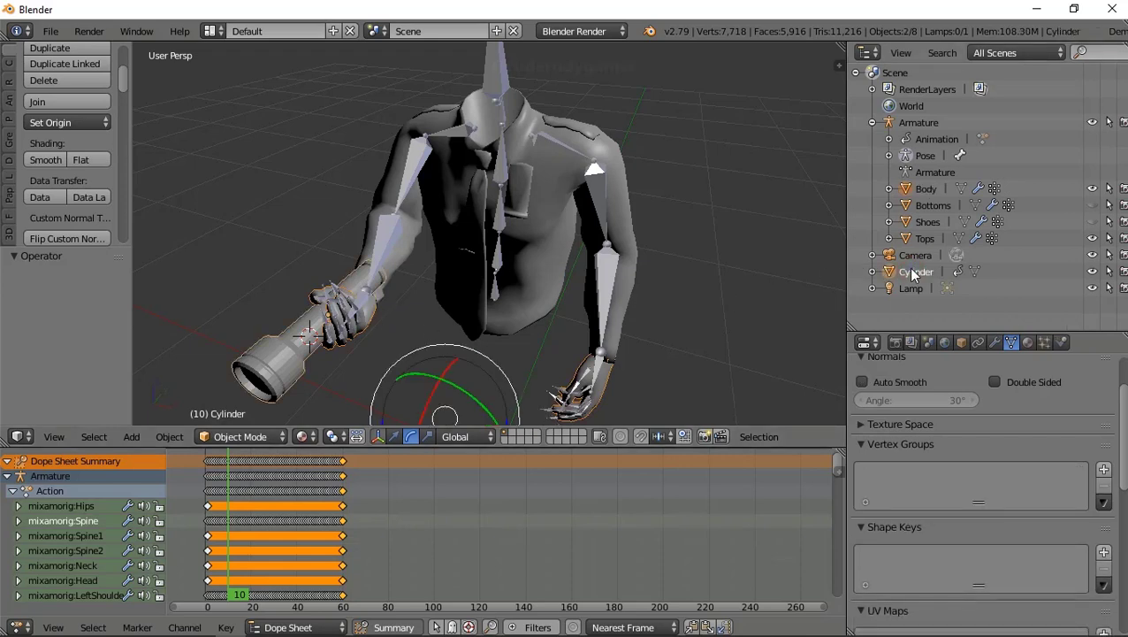
{"action": "left_click", "coordinate": [52, 103]}
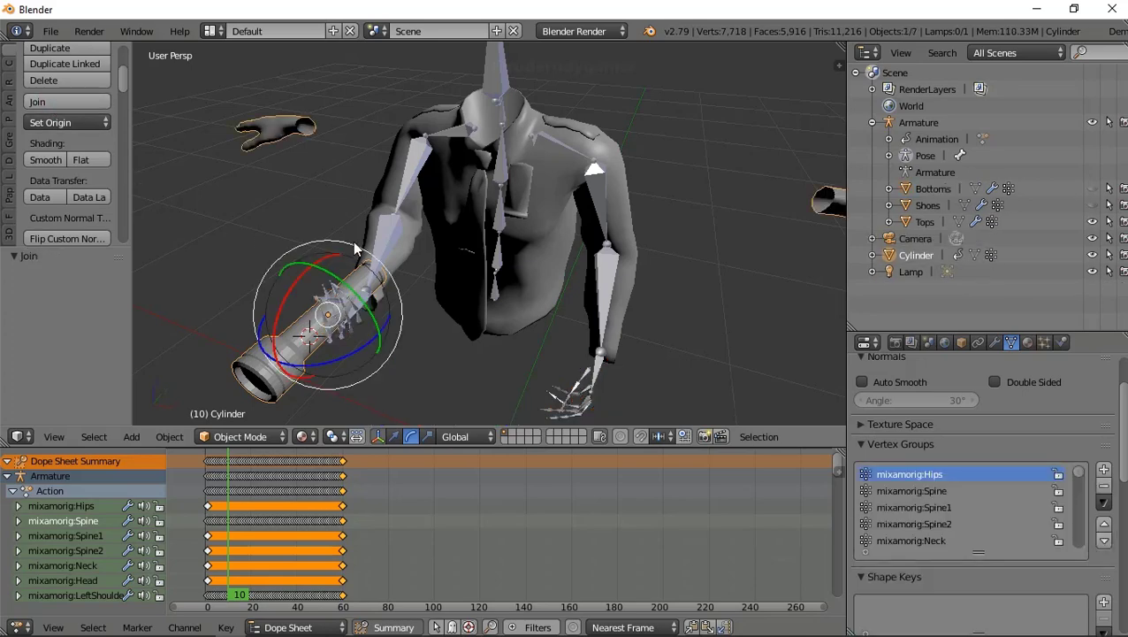
{"action": "mouse_move", "coordinate": [371, 240]}
{"action": "middle_mouse_down"}
{"action": "mouse_move", "coordinate": [558, 164]}
{"action": "mouse_move", "coordinate": [590, 176]}
{"action": "mouse_move", "coordinate": [550, 207]}
{"action": "mouse_move", "coordinate": [398, 196]}
{"action": "middle_mouse_up"}
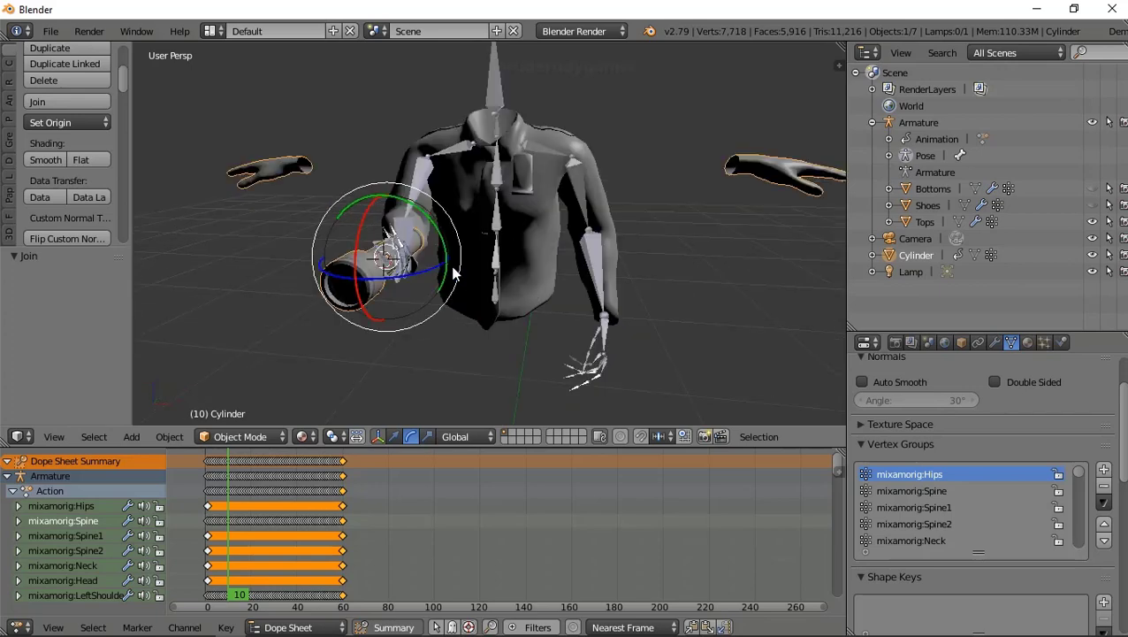
{"action": "scroll", "coordinate": [450, 270], "scroll_direction": "up", "scroll_amount": 5}
{"action": "scroll", "coordinate": [452, 271], "scroll_direction": "up", "scroll_amount": 3}
{"action": "scroll", "coordinate": [451, 273], "scroll_direction": "down", "scroll_amount": 8}
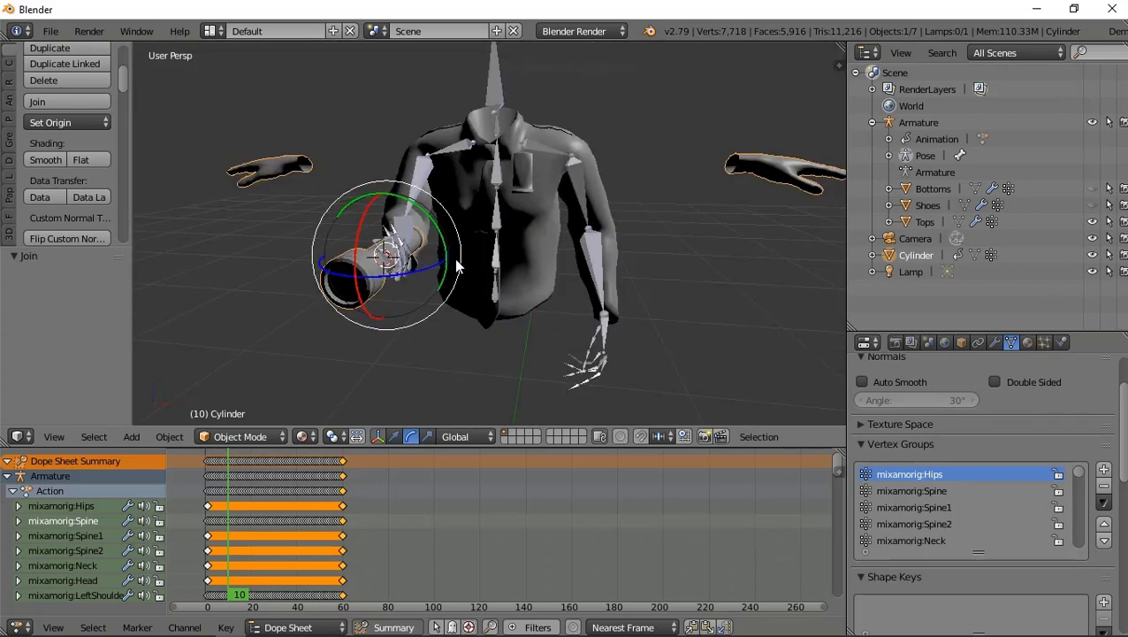
- Undo the join of Body into the Cylinder and reframe the character
{"action": "left_click", "coordinate": [916, 155]}
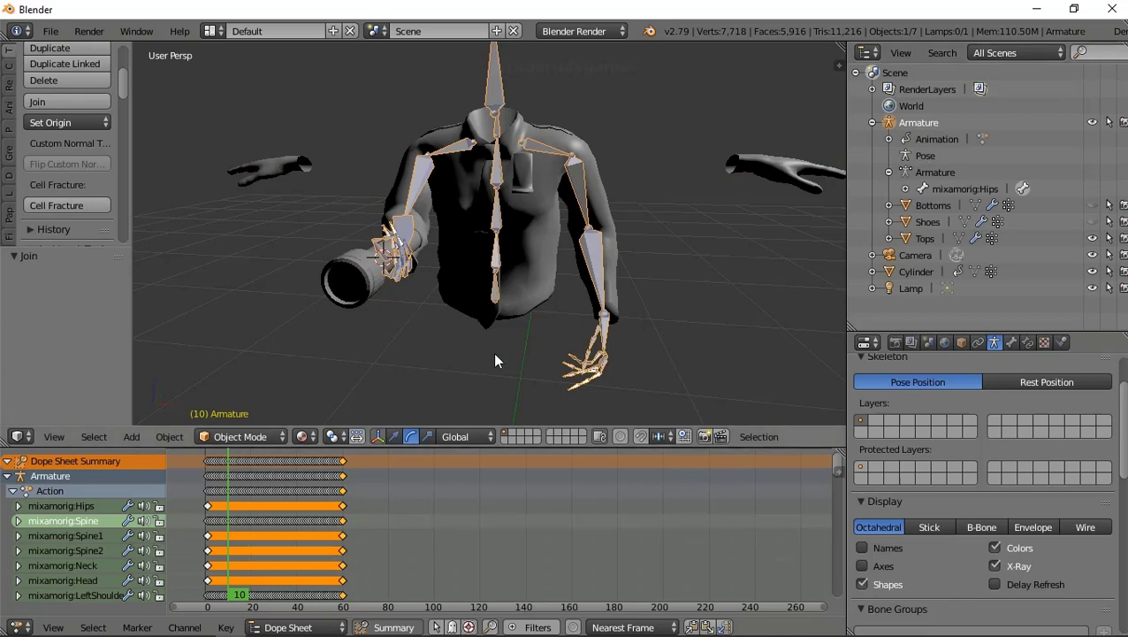
{"action": "scroll", "coordinate": [506, 308], "scroll_direction": "down", "scroll_amount": 4}
{"action": "scroll", "coordinate": [509, 311], "scroll_direction": "down", "scroll_amount": 2}
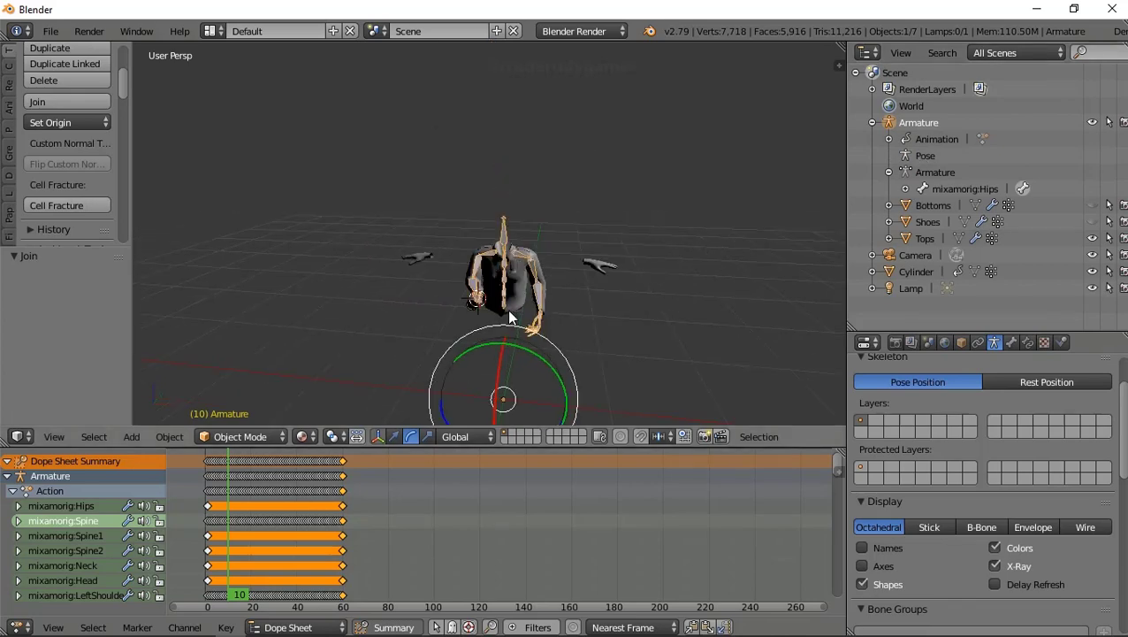
{"action": "left_click", "coordinate": [169, 436]}
{"action": "left_click", "coordinate": [181, 411]}
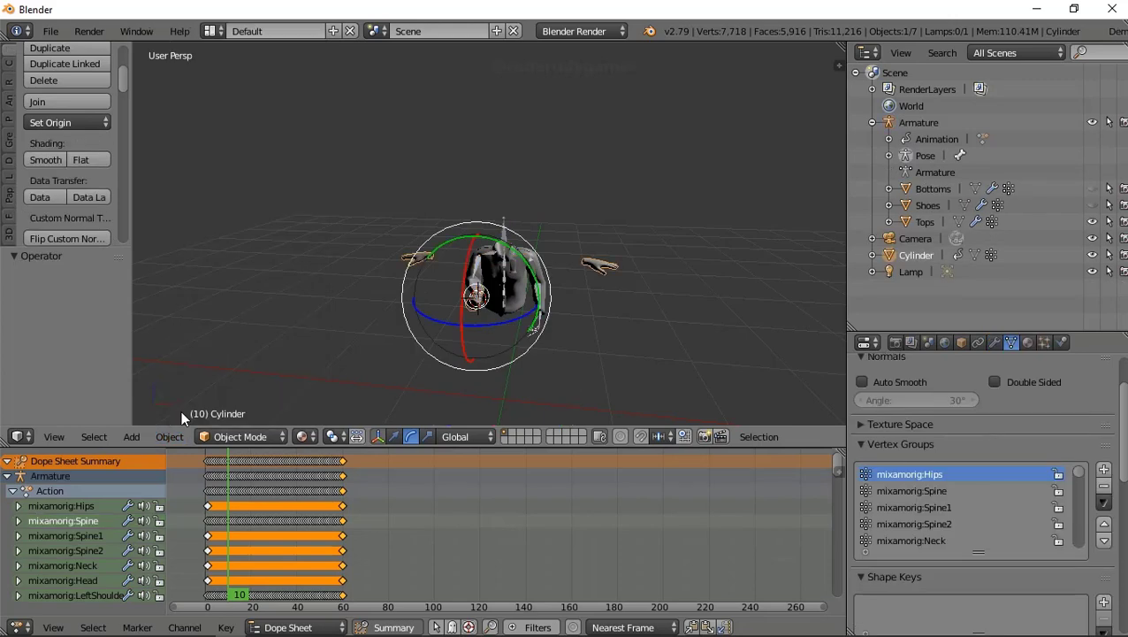
{"action": "left_click", "coordinate": [172, 437]}
{"action": "left_click", "coordinate": [173, 417]}
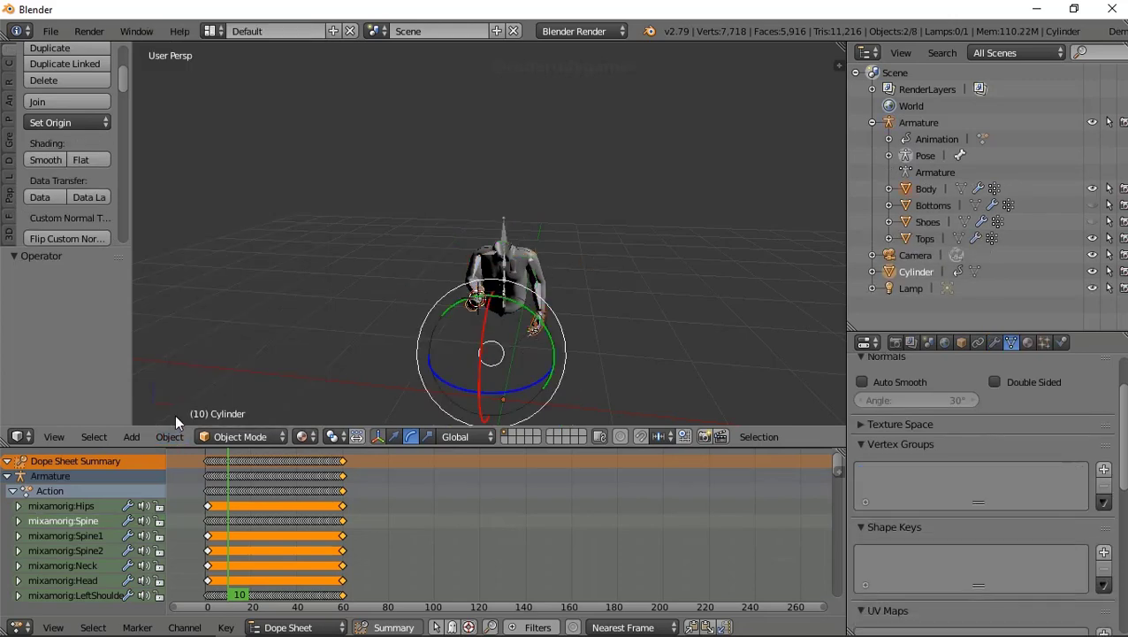
{"action": "scroll", "coordinate": [536, 343], "scroll_direction": "up", "scroll_amount": 5}
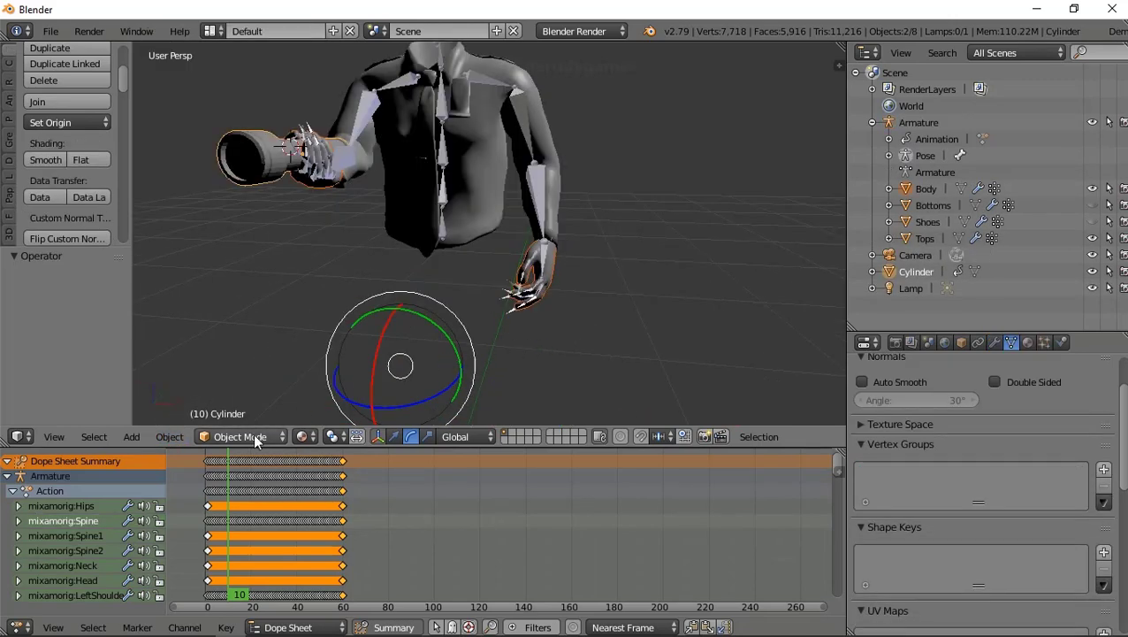
{"action": "mouse_move", "coordinate": [257, 413]}
{"action": "middle_mouse_down"}
{"action": "mouse_move", "coordinate": [374, 283]}
{"action": "mouse_move", "coordinate": [374, 302]}
{"action": "middle_mouse_up"}
{"action": "scroll", "coordinate": [467, 301], "scroll_direction": "down", "scroll_amount": 4}
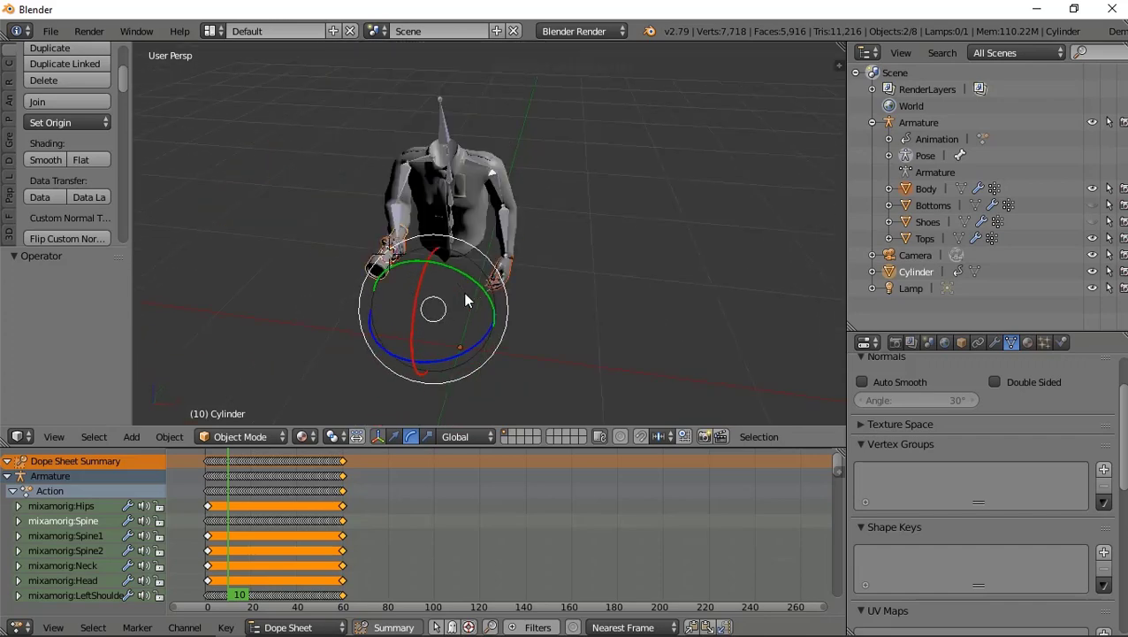
{"action": "scroll", "coordinate": [415, 223], "scroll_direction": "up", "scroll_amount": 4}
{"action": "middle_click_drag", "start_coordinate": [409, 241], "coordinate": [406, 228]}
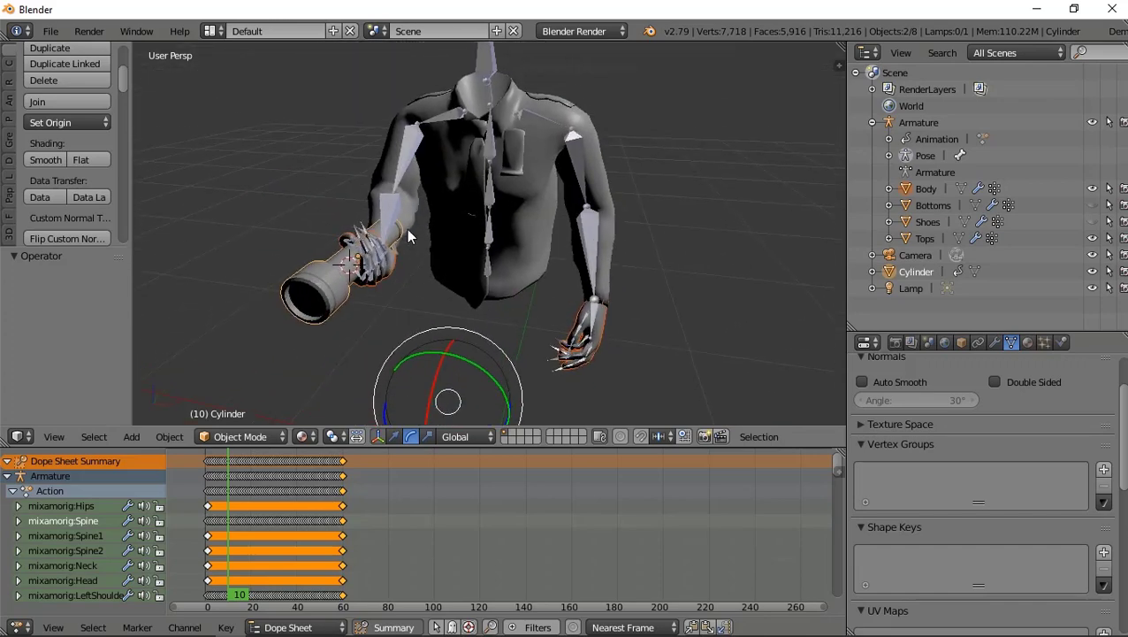
- Select Cylinder, Tops, Shoes, Bottoms and Body (active), then join them into Body
{"action": "left_click", "coordinate": [902, 261]}
{"action": "left_click", "coordinate": [911, 272]}
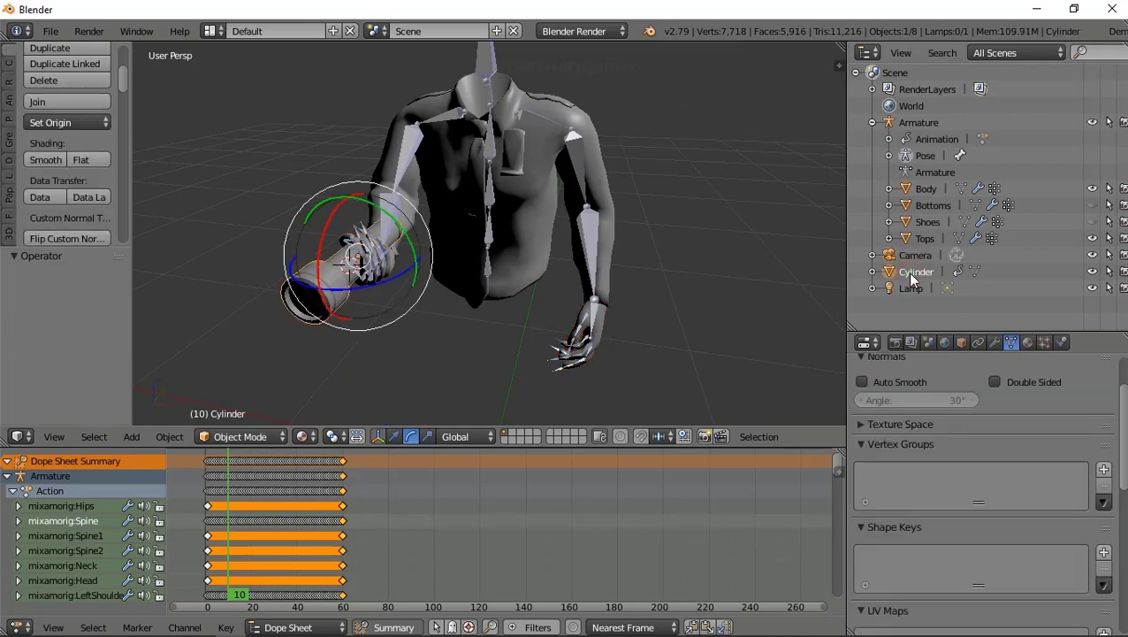
{"action": "left_click", "coordinate": [925, 240], "text": "ctrl"}
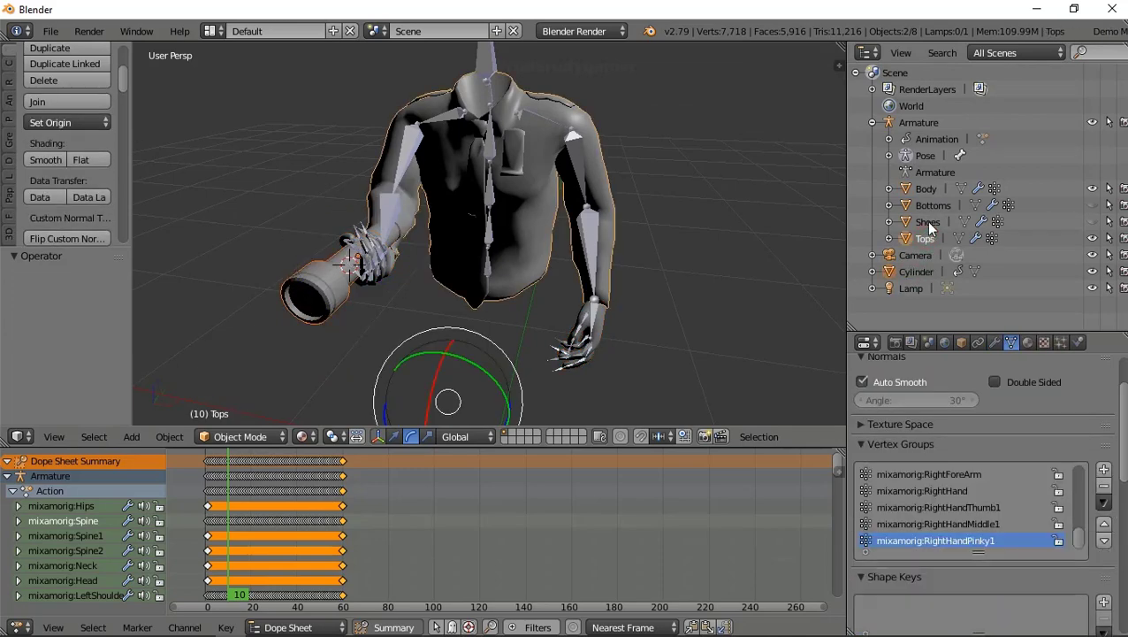
{"action": "left_click", "coordinate": [927, 222], "text": "ctrl"}
{"action": "left_click", "coordinate": [932, 206], "text": "ctrl"}
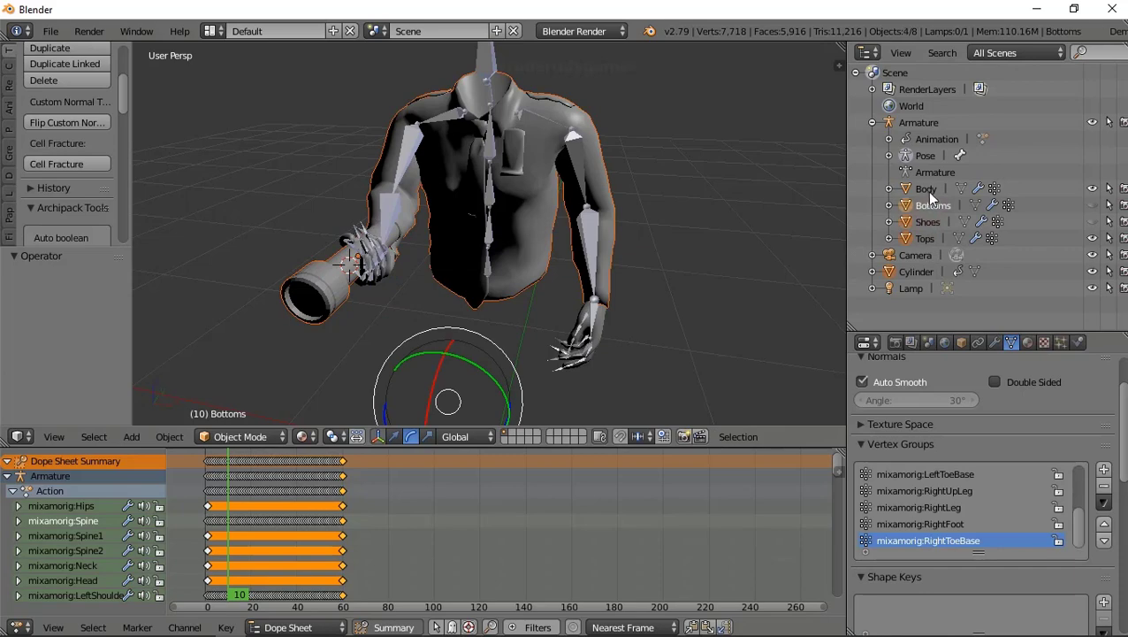
{"action": "left_click", "coordinate": [925, 189], "text": "ctrl"}
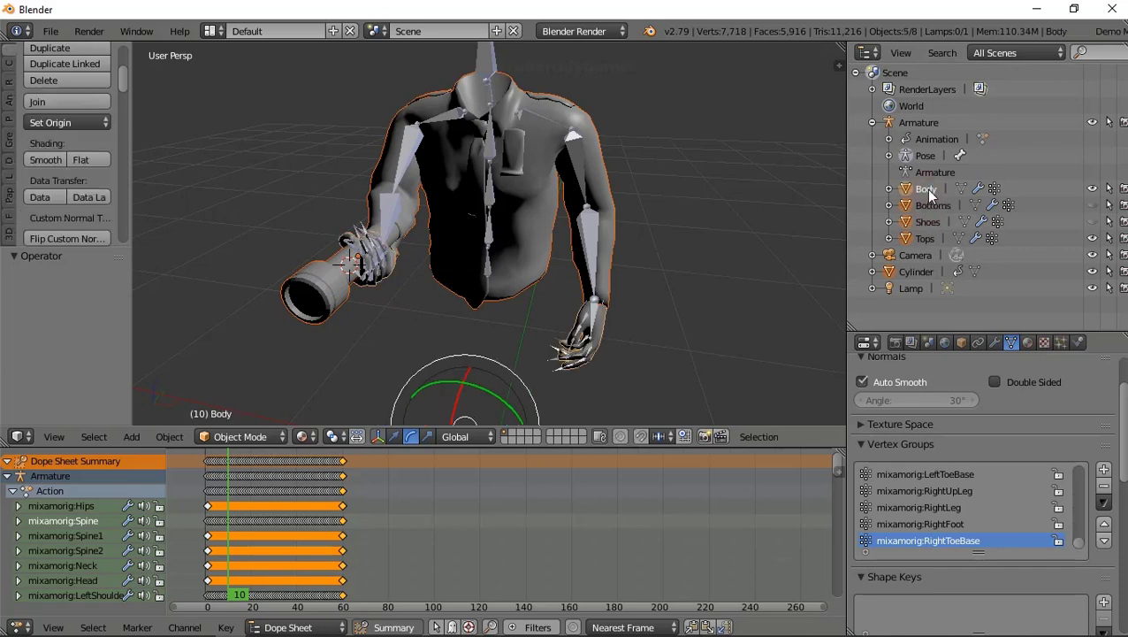
{"action": "left_click", "coordinate": [58, 102]}
{"action": "mouse_move", "coordinate": [217, 163]}
{"action": "middle_mouse_down"}
{"action": "mouse_move", "coordinate": [575, 270]}
{"action": "mouse_move", "coordinate": [682, 255]}
{"action": "mouse_move", "coordinate": [686, 275]}
{"action": "mouse_move", "coordinate": [499, 281]}
{"action": "mouse_move", "coordinate": [496, 265]}
{"action": "mouse_move", "coordinate": [409, 264]}
{"action": "mouse_move", "coordinate": [465, 258]}
{"action": "middle_mouse_up"}
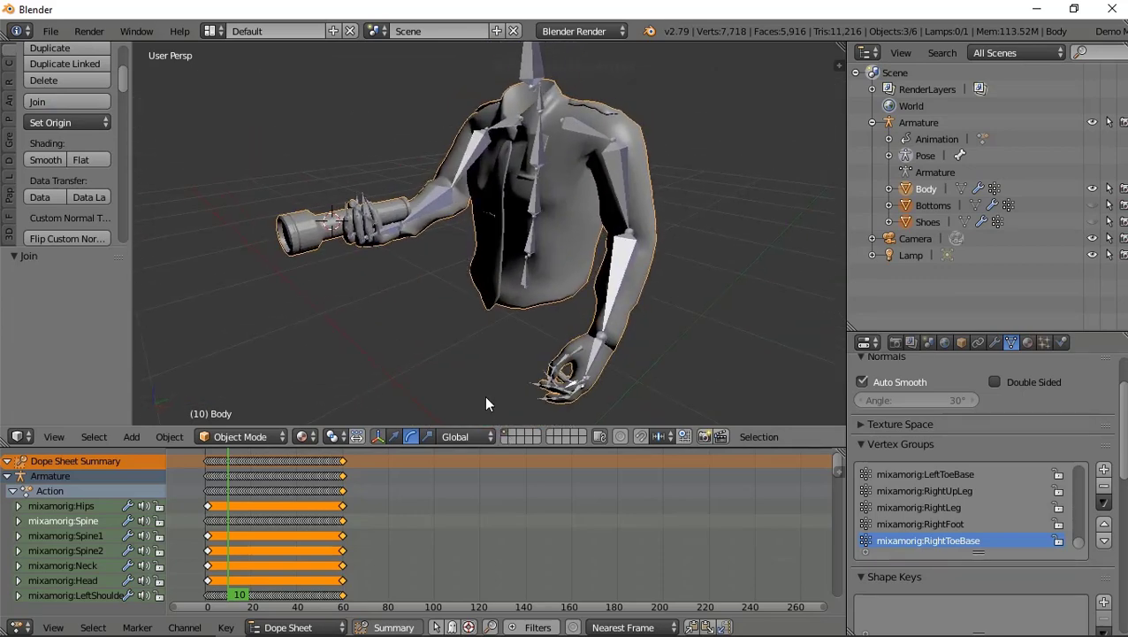
- In Pose Mode, test-rotate the RightForeArm bone and cancel the rotation
{"action": "left_click", "coordinate": [215, 438]}
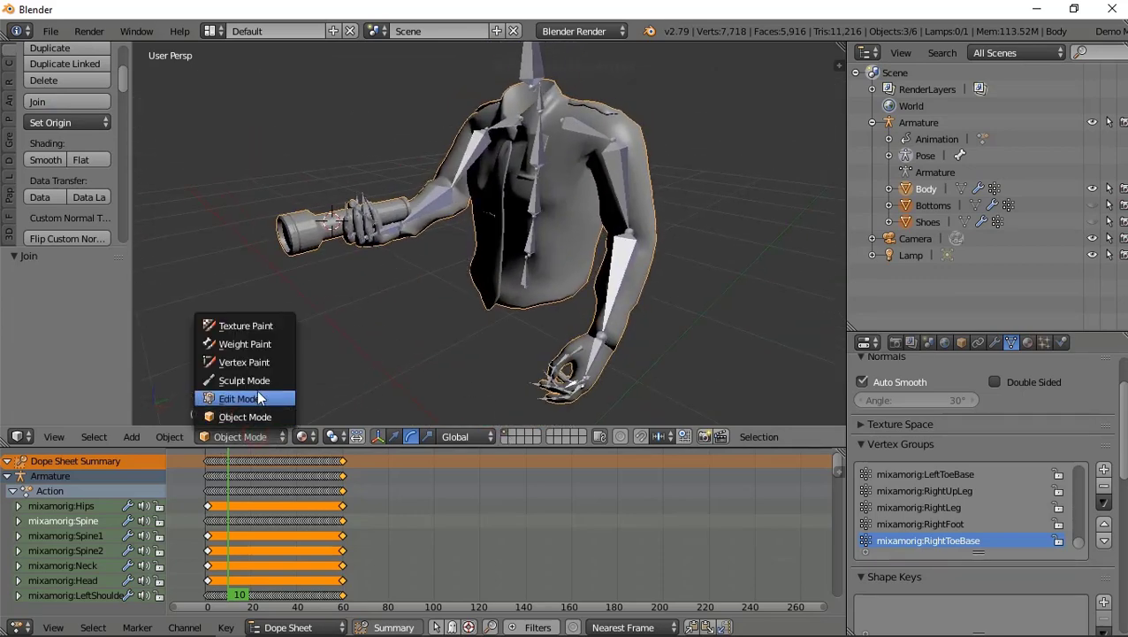
{"action": "right_click", "coordinate": [436, 207]}
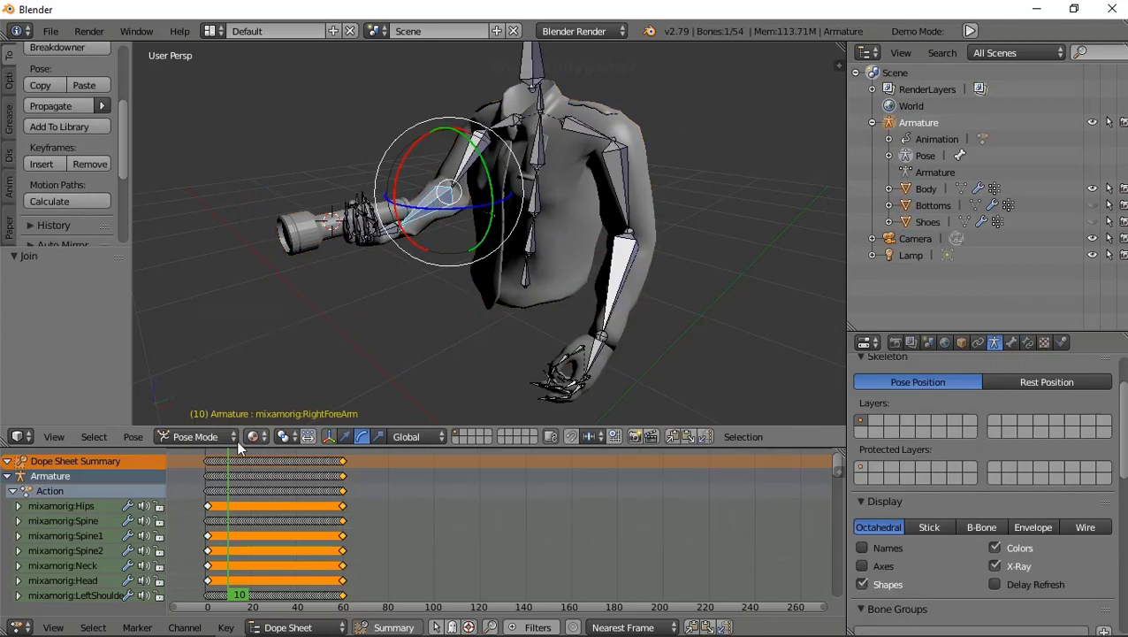
{"action": "left_click", "coordinate": [212, 436]}
{"action": "left_click", "coordinate": [203, 437]}
{"action": "left_click_drag", "start_coordinate": [409, 168], "coordinate": [404, 214]}
{"action": "right_click", "coordinate": [404, 214]}
- Select the Body mesh, start a trial rotation, cancel it, and reselect the right forearm
{"action": "right_click", "coordinate": [336, 240]}
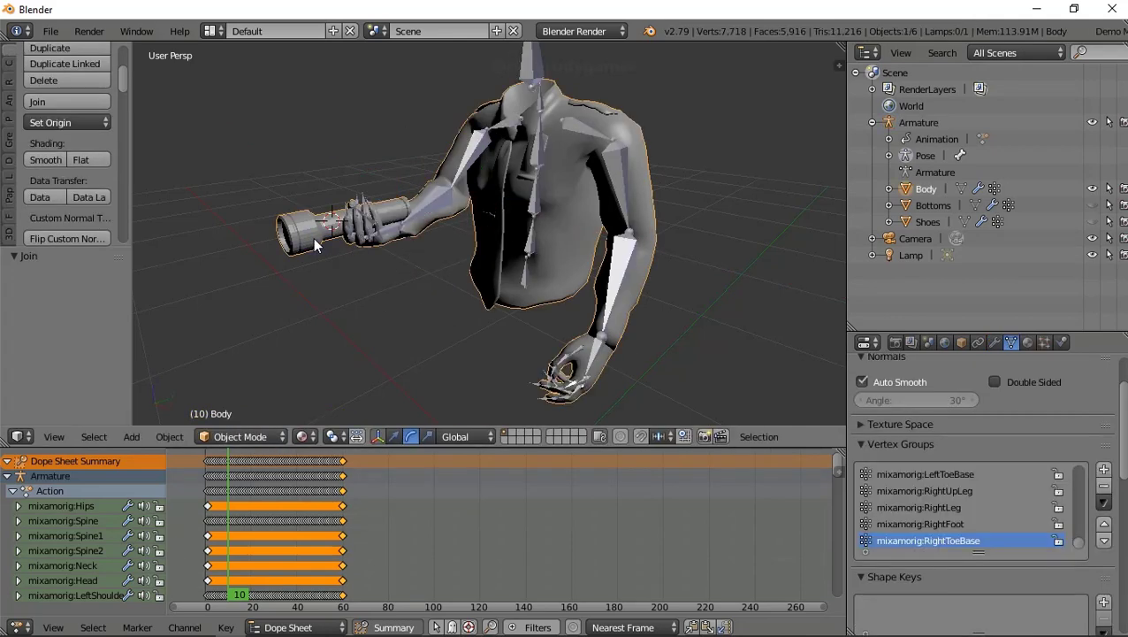
{"action": "mouse_move", "coordinate": [375, 310]}
{"action": "middle_mouse_down"}
{"action": "mouse_move", "coordinate": [412, 307]}
{"action": "mouse_move", "coordinate": [353, 329]}
{"action": "mouse_move", "coordinate": [296, 288]}
{"action": "middle_mouse_up"}
{"action": "left_click", "coordinate": [302, 254]}
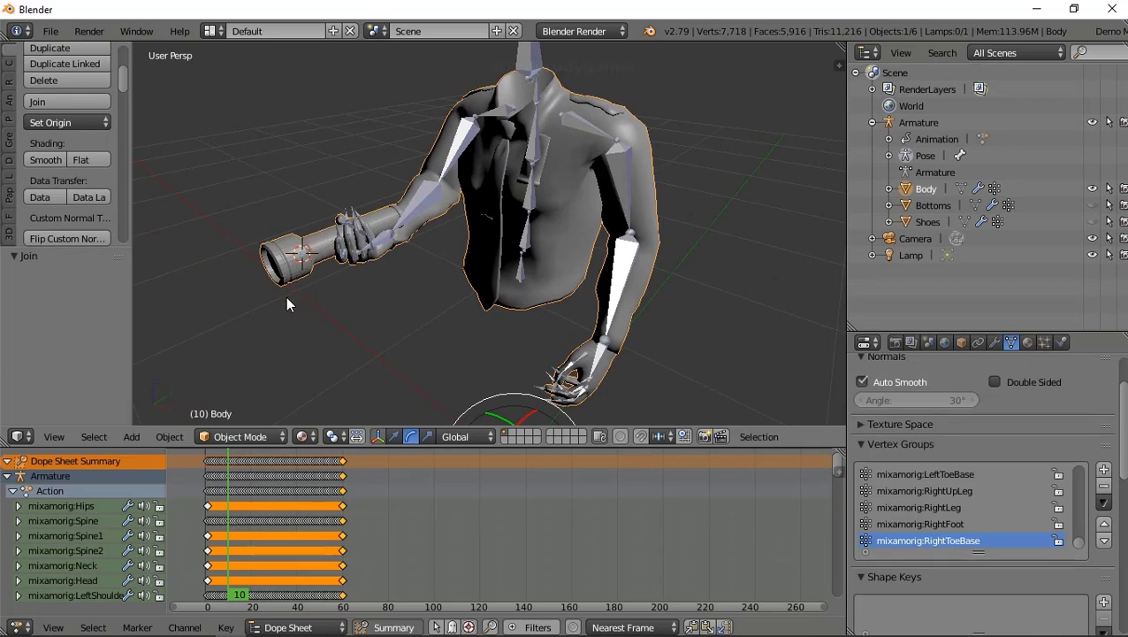
{"action": "key", "text": "r"}
{"action": "right_click", "coordinate": [242, 320]}
{"action": "right_click", "coordinate": [409, 201]}
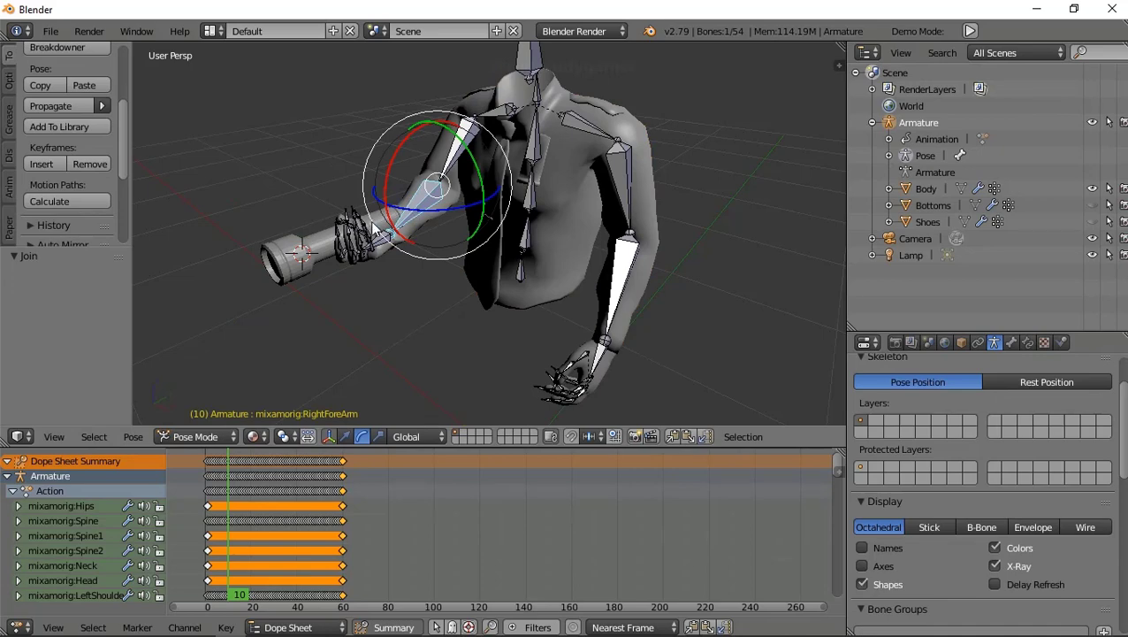
- Return to Object Mode and select Body with the Armature as the active object
{"action": "left_click", "coordinate": [195, 436]}
{"action": "left_click", "coordinate": [215, 421]}
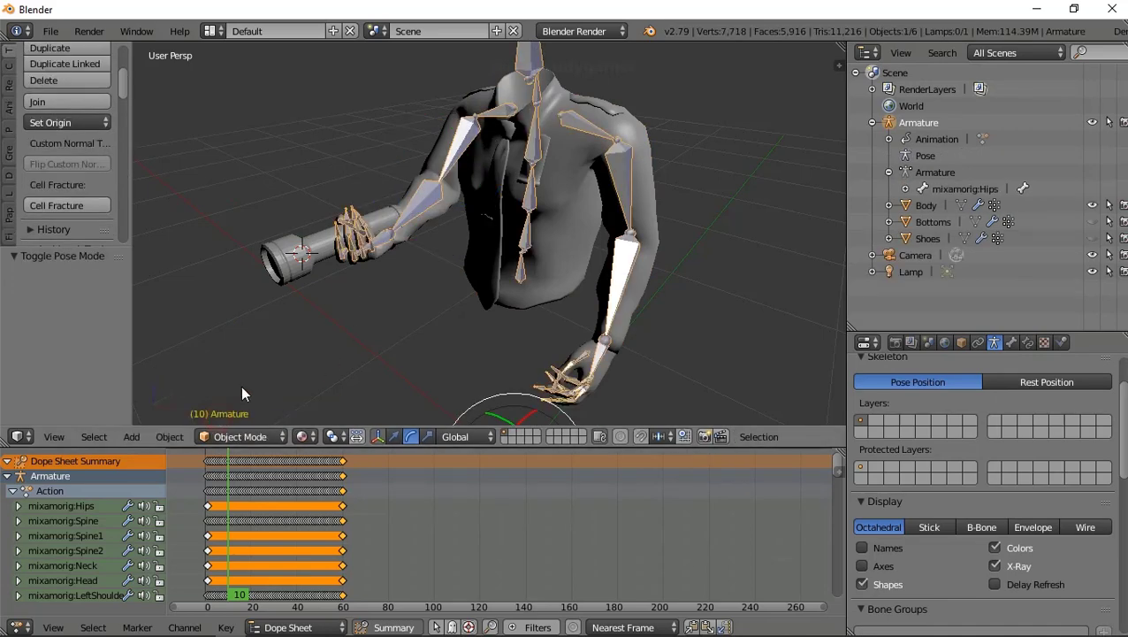
{"action": "right_click", "coordinate": [415, 200]}
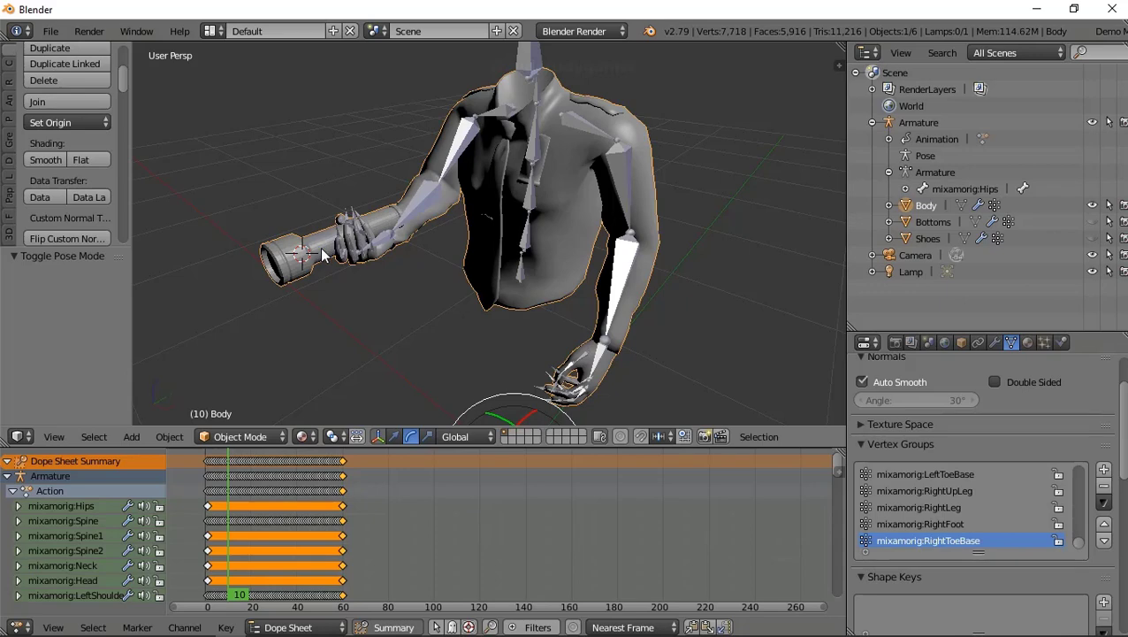
{"action": "right_click", "coordinate": [417, 210], "text": "shift"}
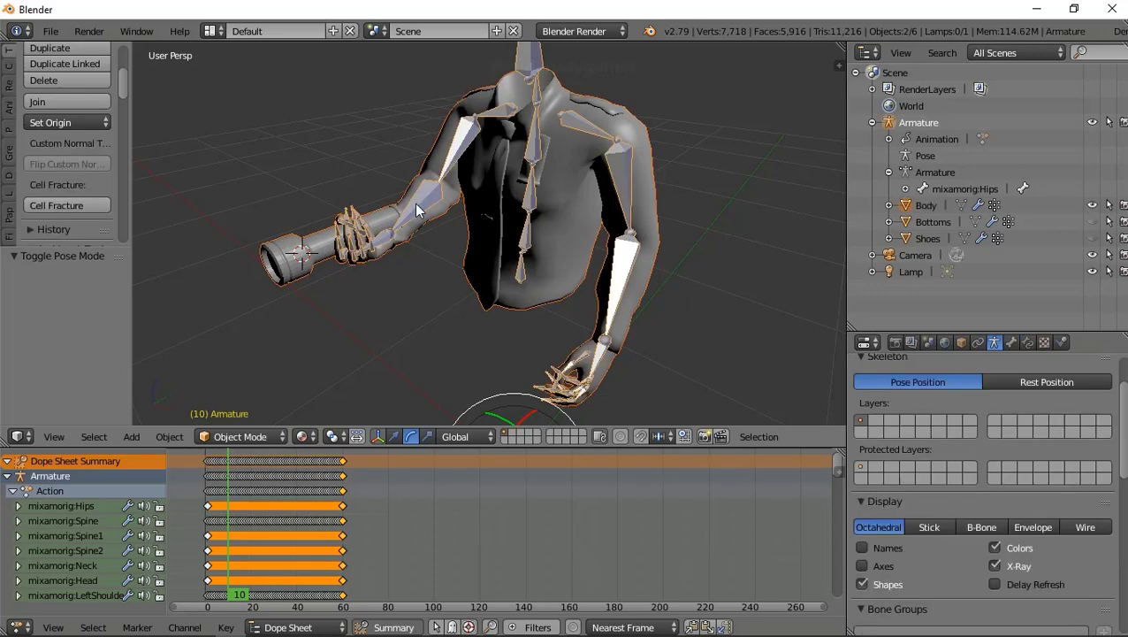
- Parent Body to the Armature using Armature Deform With Automatic Weights
{"action": "key", "text": "ctrl+p"}
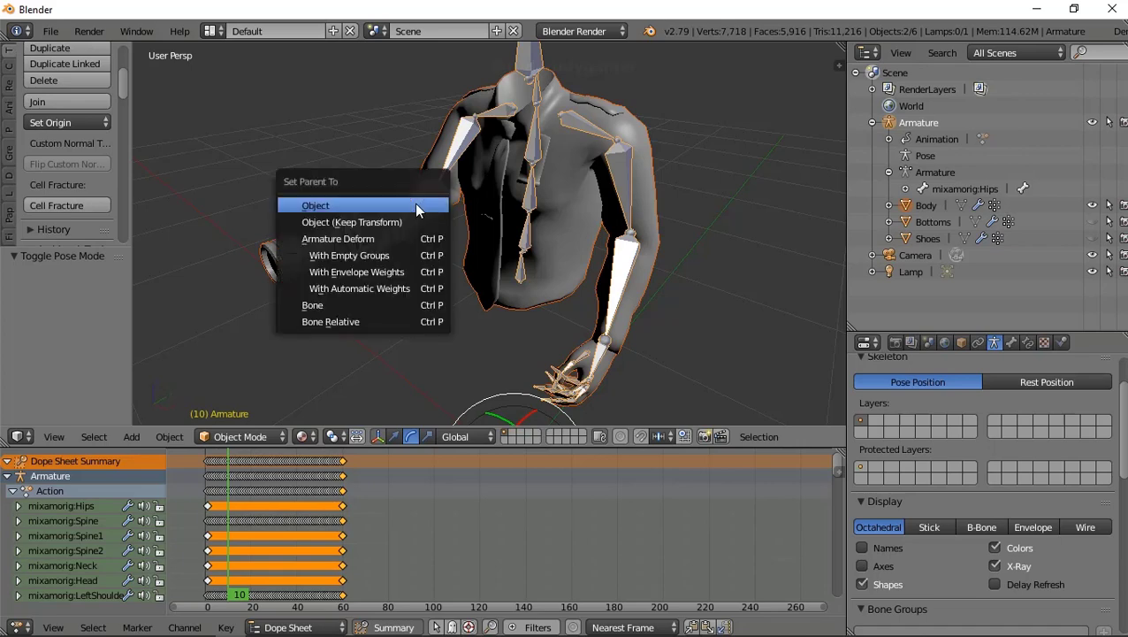
{"action": "left_click", "coordinate": [391, 290]}
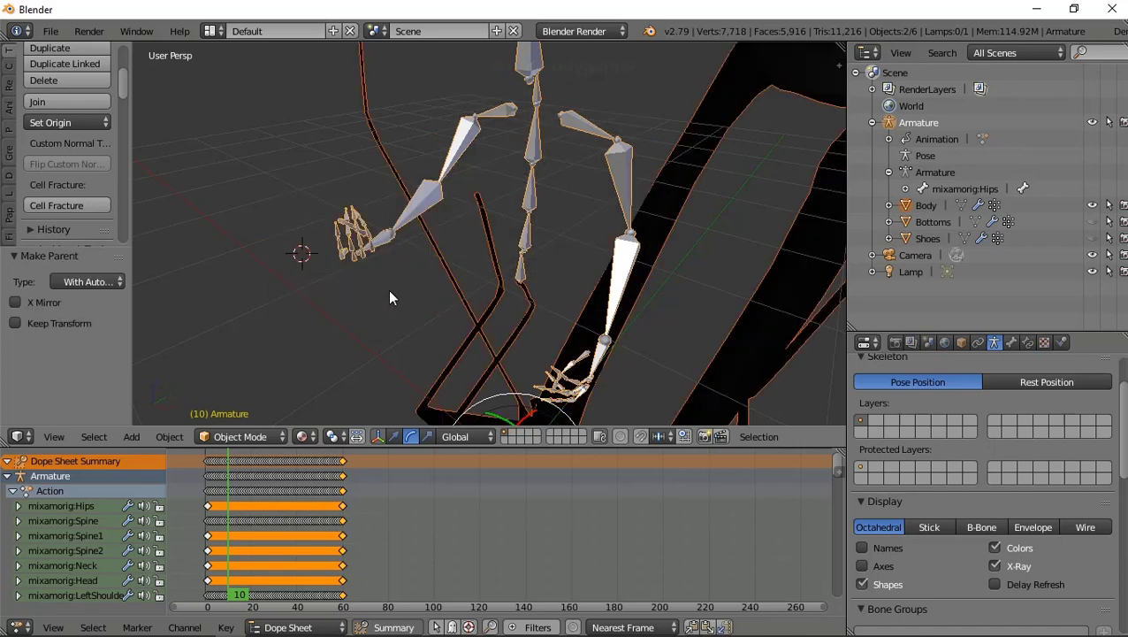
{"action": "scroll", "coordinate": [392, 266], "scroll_direction": "down", "scroll_amount": 4}
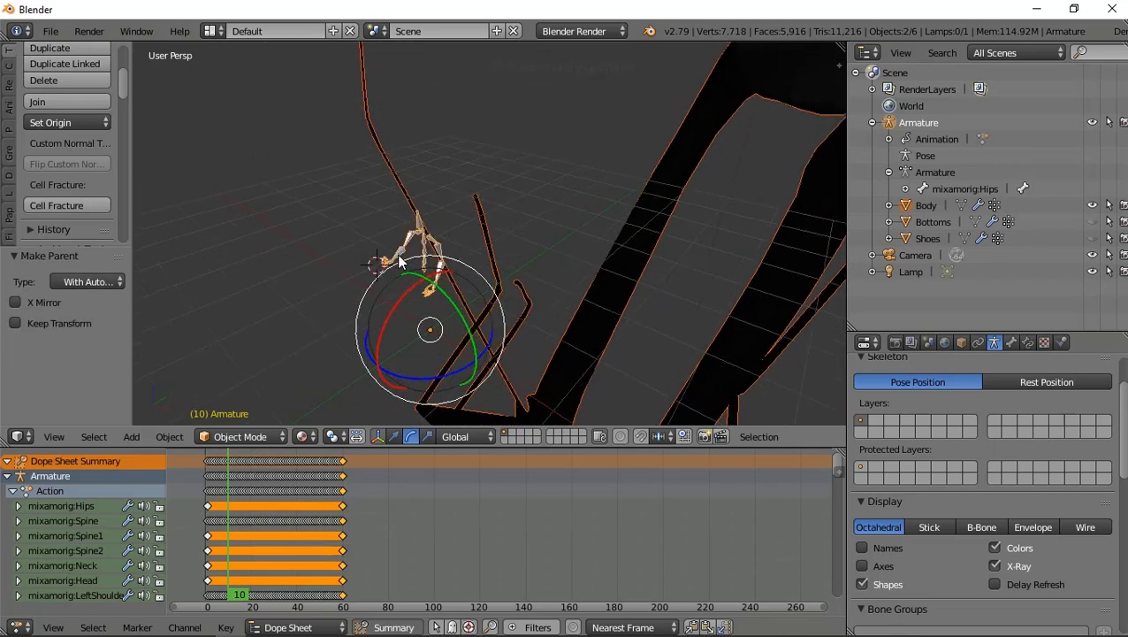
{"action": "scroll", "coordinate": [400, 259], "scroll_direction": "up", "scroll_amount": 4}
{"action": "scroll", "coordinate": [400, 259], "scroll_direction": "up", "scroll_amount": 3}
{"action": "scroll", "coordinate": [400, 259], "scroll_direction": "down", "scroll_amount": 3}
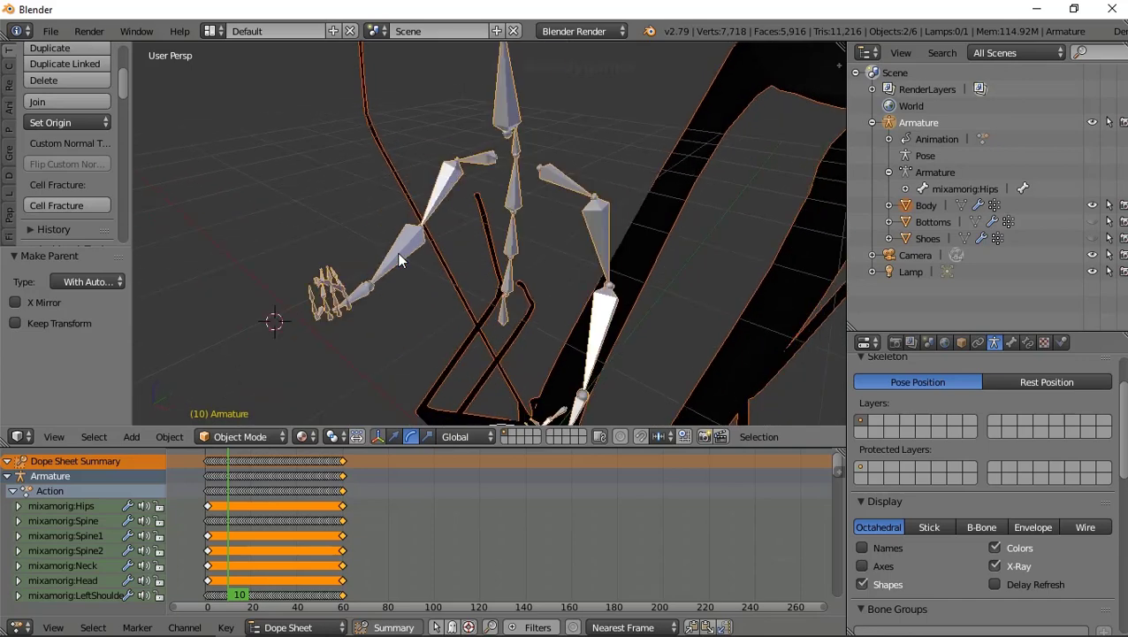
- Run an Object menu command, then select the Armature on its own
{"action": "left_click", "coordinate": [169, 436]}
{"action": "left_click", "coordinate": [183, 409]}
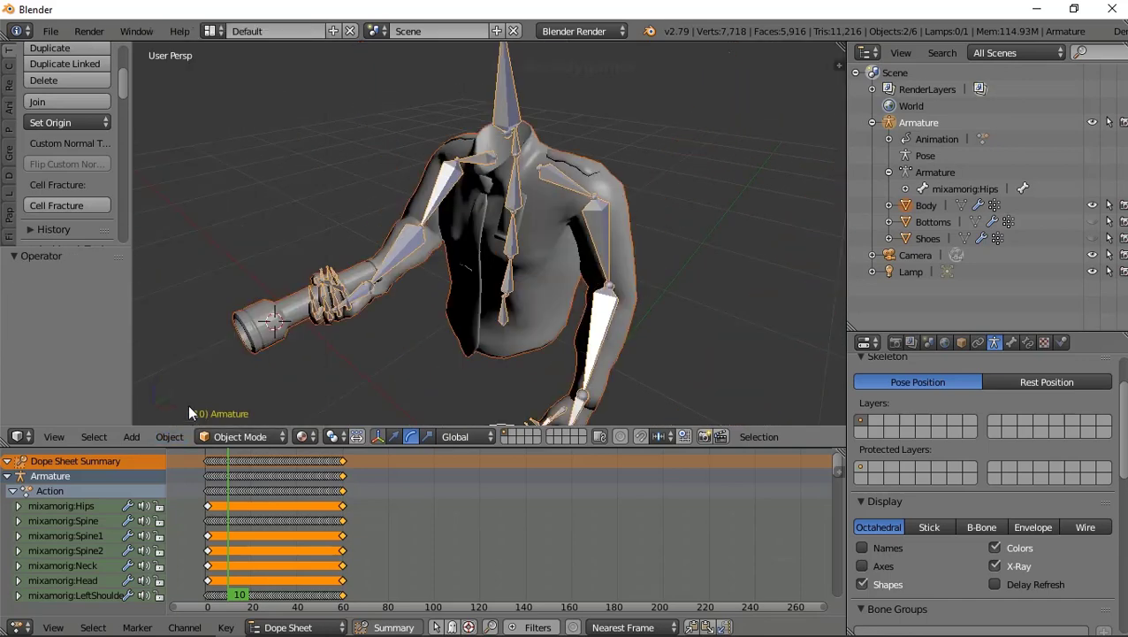
{"action": "middle_click_drag", "start_coordinate": [287, 327], "coordinate": [305, 282]}
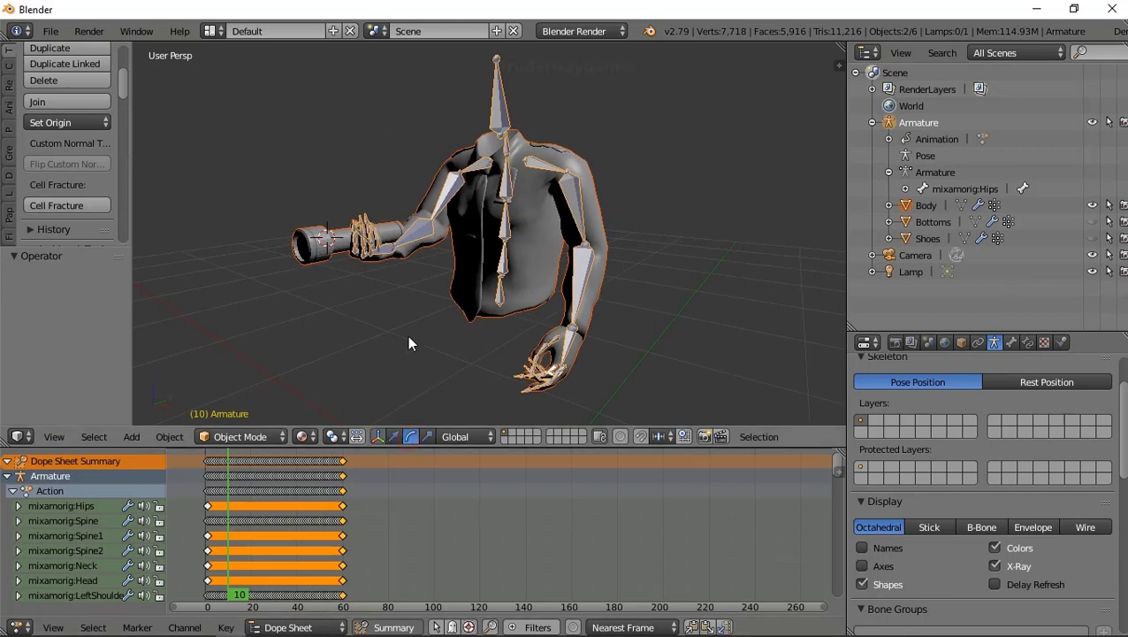
{"action": "right_click", "coordinate": [416, 235]}
{"action": "right_click", "coordinate": [424, 241]}
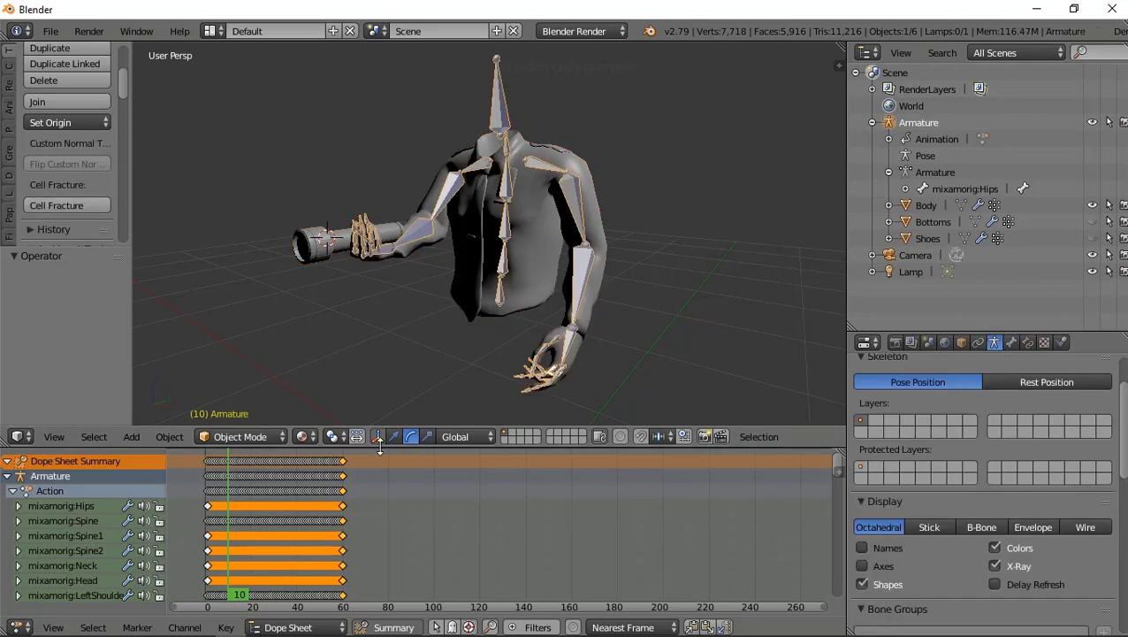
- In Pose Mode, bend RightForeArm to confirm the flashlight moves with the hand
{"action": "left_click", "coordinate": [247, 436]}
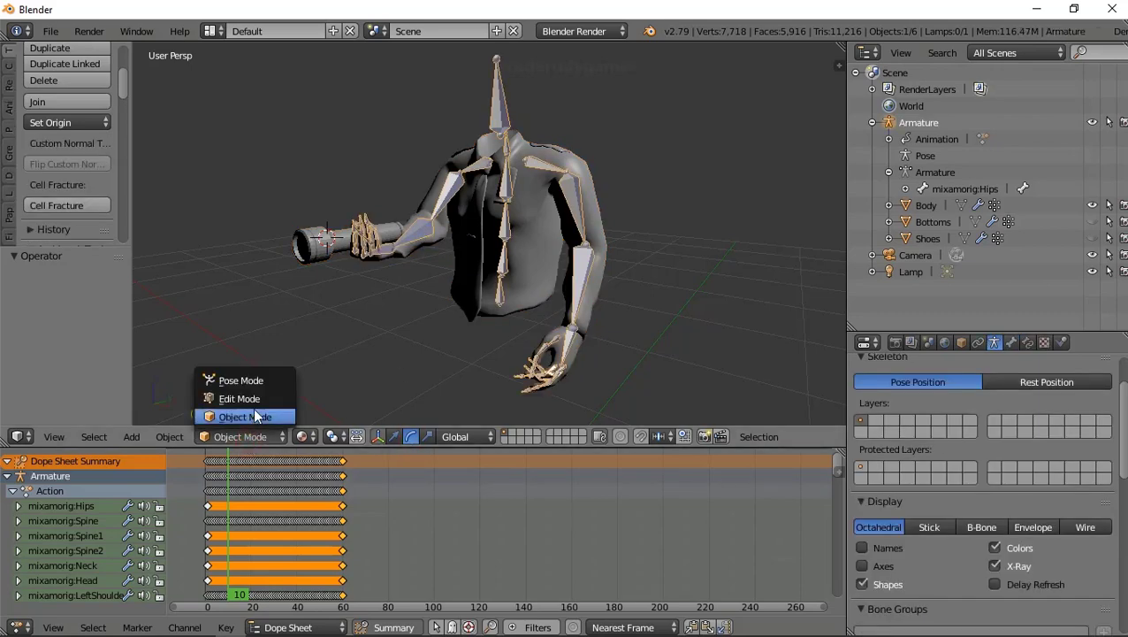
{"action": "left_click", "coordinate": [256, 380]}
{"action": "left_click_drag", "start_coordinate": [403, 199], "coordinate": [370, 232]}
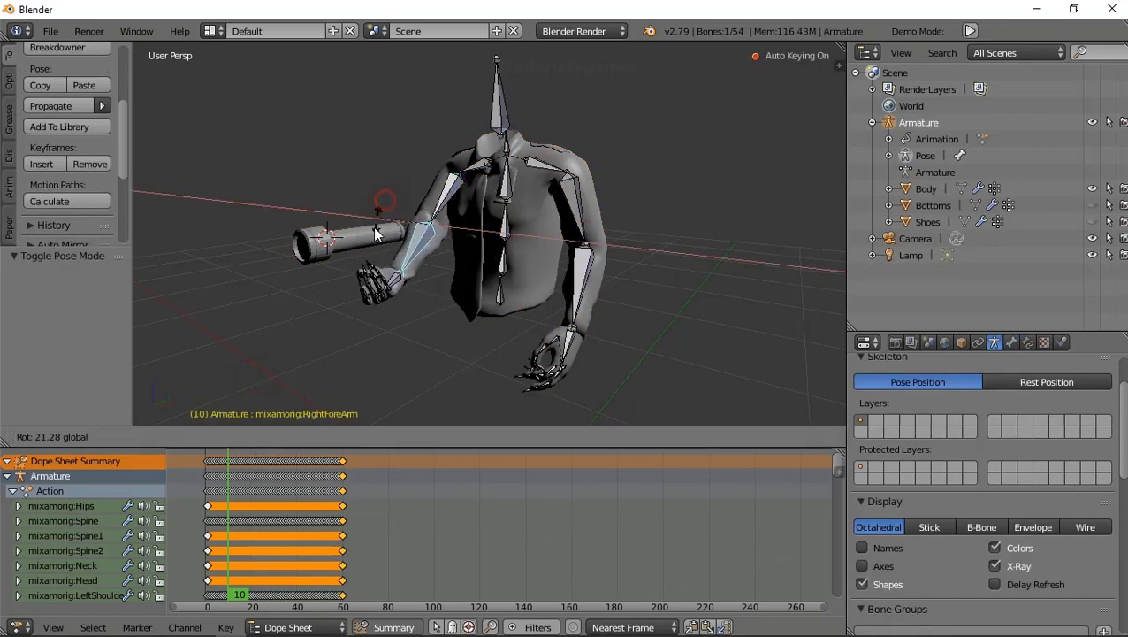
{"action": "mouse_move", "coordinate": [351, 249]}
{"action": "middle_mouse_down"}
{"action": "mouse_move", "coordinate": [407, 340]}
{"action": "mouse_move", "coordinate": [381, 345]}
{"action": "mouse_move", "coordinate": [383, 309]}
{"action": "mouse_move", "coordinate": [391, 327]}
{"action": "middle_mouse_up"}
{"action": "right_click", "coordinate": [391, 328]}
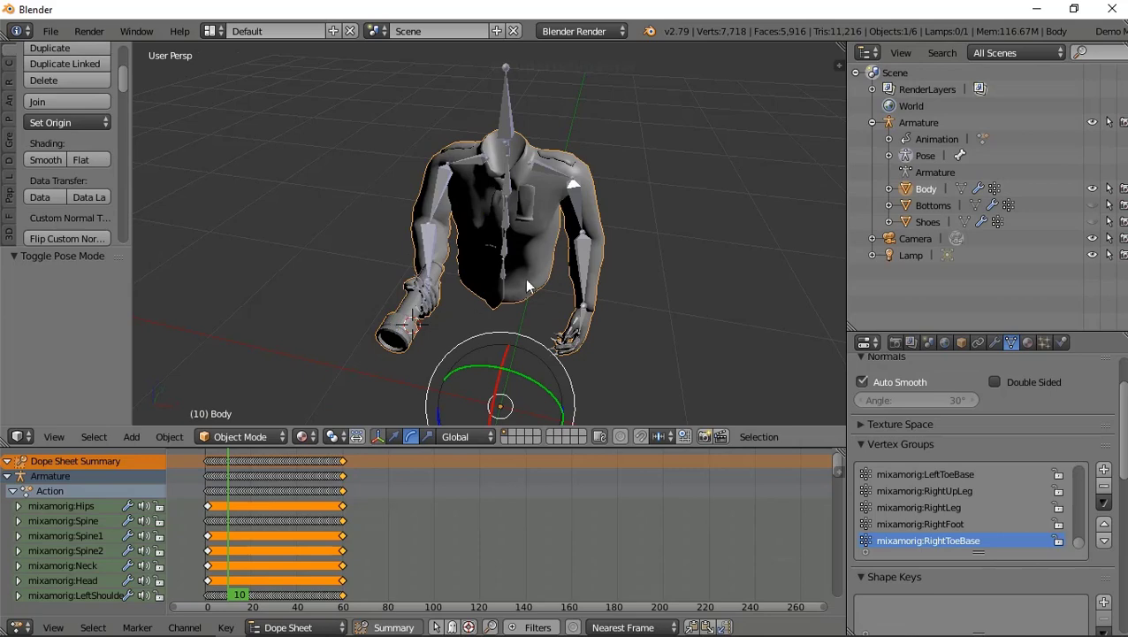
- Open the FBX (.fbx) file browser from File > Import
{"action": "middle_click_drag", "start_coordinate": [530, 286], "coordinate": [462, 245]}
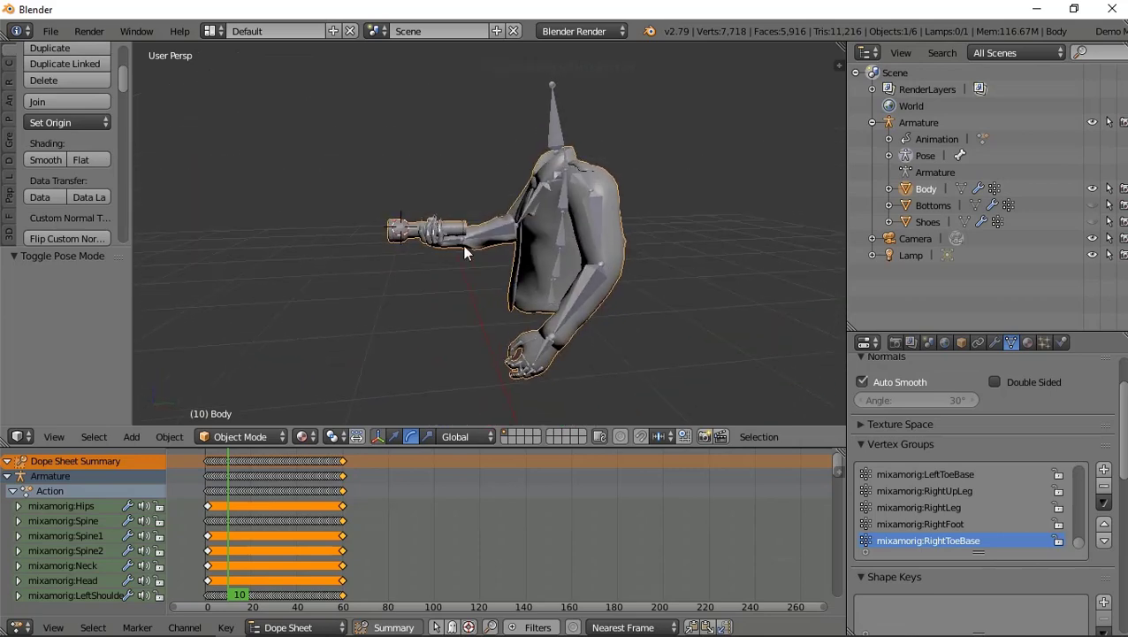
{"action": "left_click", "coordinate": [51, 31]}
{"action": "mouse_move", "coordinate": [75, 386]}
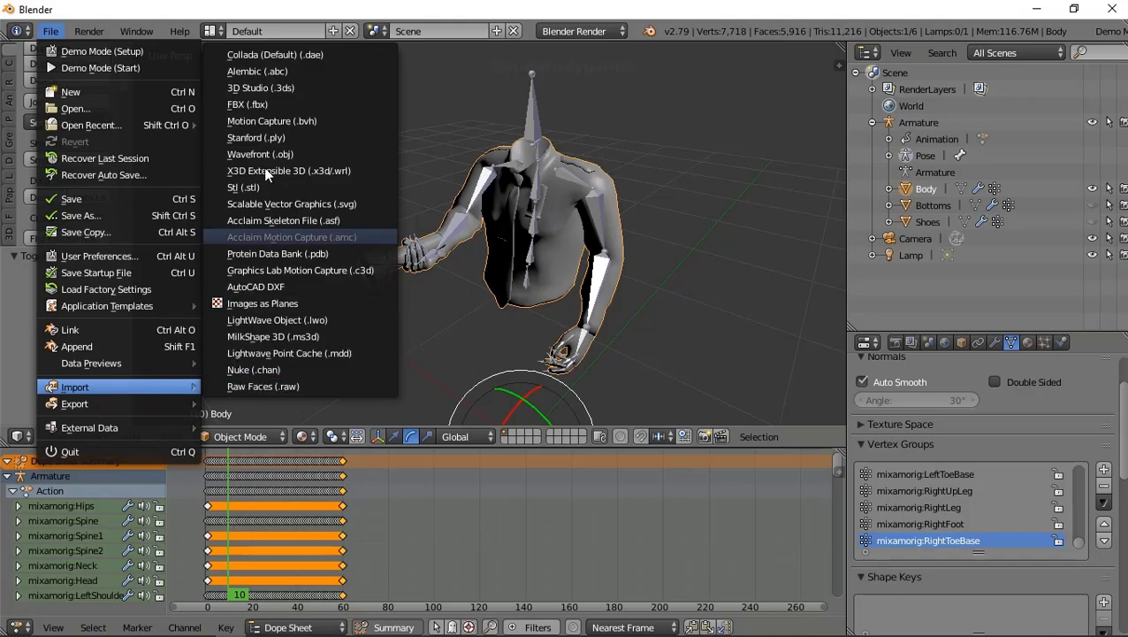
{"action": "left_click", "coordinate": [265, 107]}
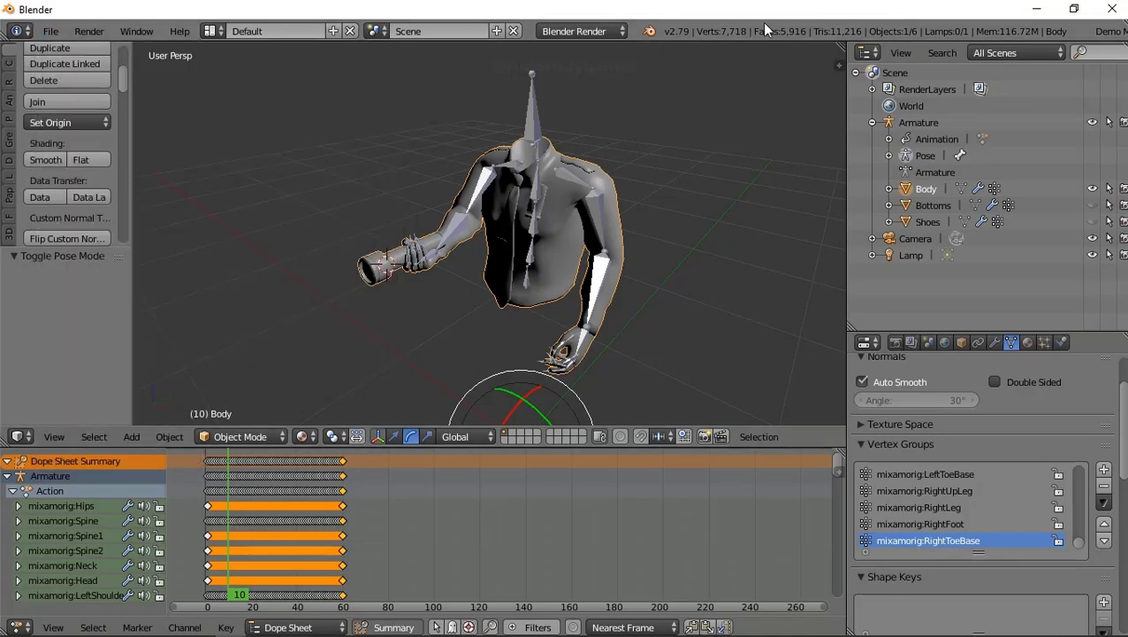